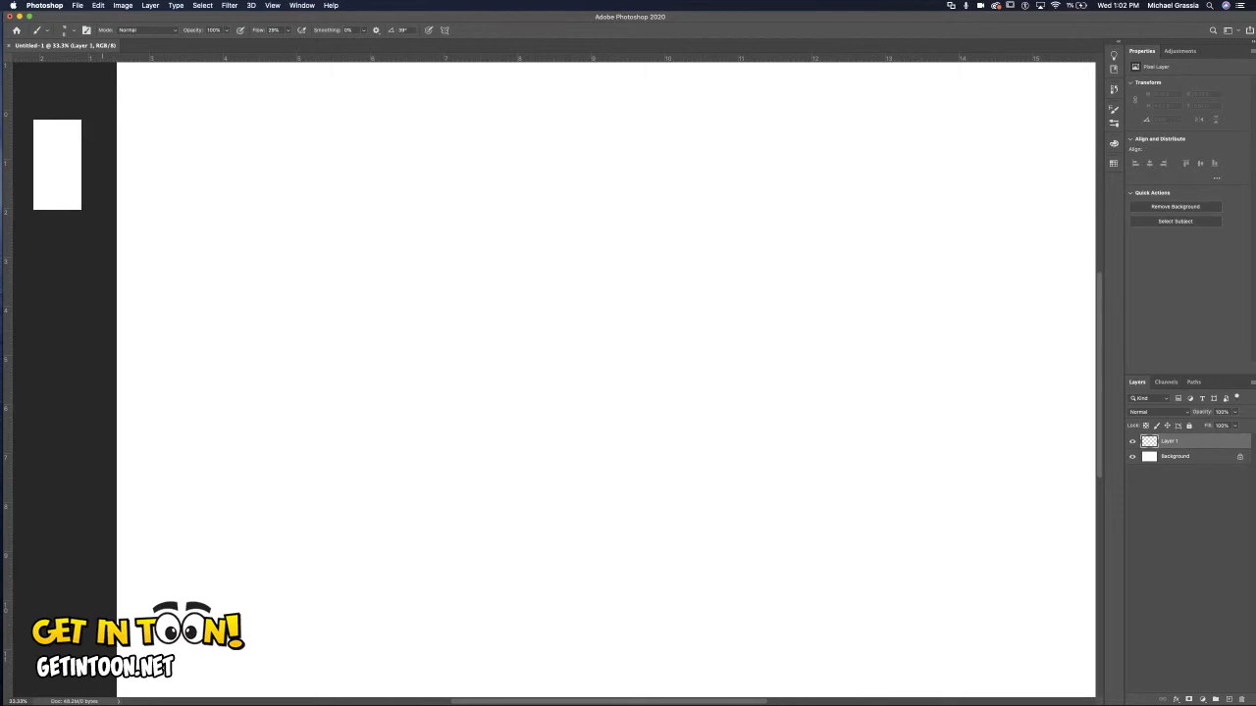
# Sketch a wolf-like cartoon head in profile with a long snout, round nose, eyes, pointed ear and hair tuft.
pyautogui.moveTo(404, 279); pyautogui.dragTo(394, 333)
pyautogui.moveTo(365, 287); pyautogui.dragTo(430, 263)
pyautogui.moveTo(386, 285)
pyautogui.mouseDown()
pyautogui.moveTo(375, 338)
pyautogui.moveTo(438, 271)
pyautogui.moveTo(391, 338)
pyautogui.moveTo(328, 338)
pyautogui.moveTo(385, 349)
pyautogui.mouseUp()
pyautogui.moveTo(330, 292)
pyautogui.mouseDown()
pyautogui.moveTo(381, 345)
pyautogui.moveTo(383, 317)
pyautogui.moveTo(308, 298)
pyautogui.moveTo(404, 341)
pyautogui.moveTo(383, 300)
pyautogui.moveTo(418, 345)
pyautogui.moveTo(361, 357)
pyautogui.moveTo(377, 361)
pyautogui.moveTo(365, 292)
pyautogui.moveTo(391, 276)
pyautogui.moveTo(365, 277)
pyautogui.moveTo(361, 296)
pyautogui.mouseUp()
pyautogui.moveTo(372, 296)
pyautogui.mouseDown()
pyautogui.moveTo(461, 235)
pyautogui.moveTo(443, 286)
pyautogui.mouseUp()
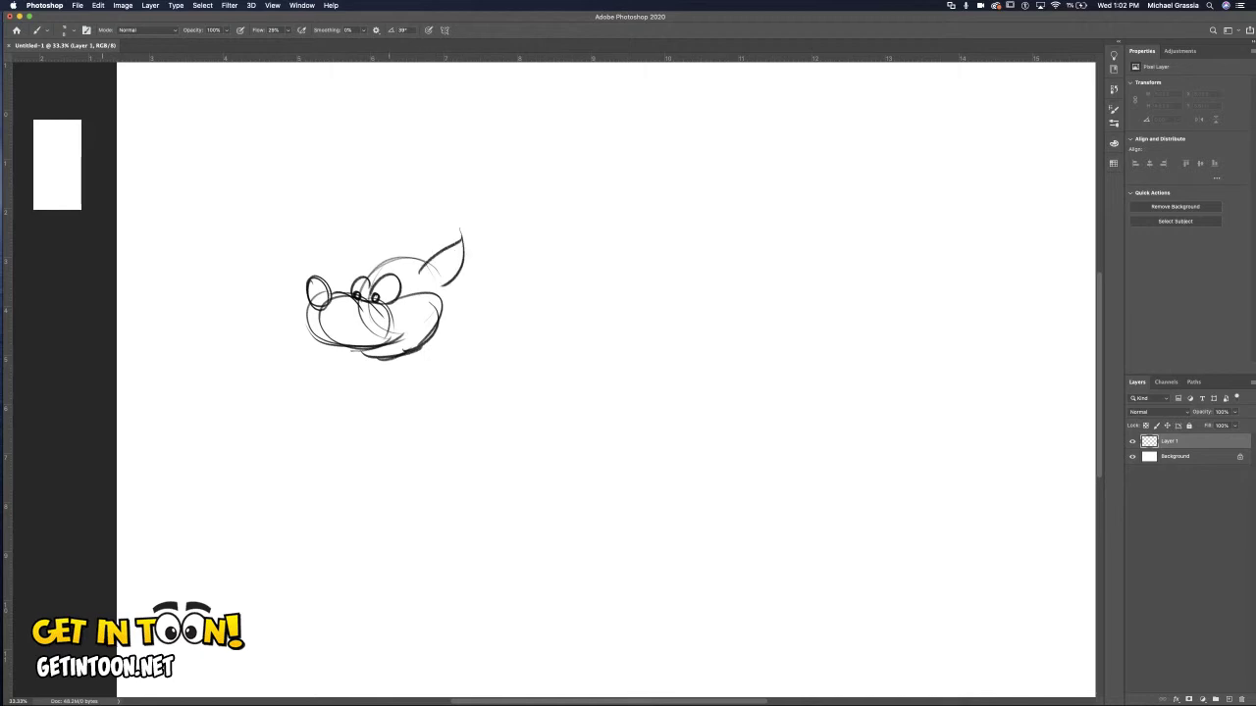
pyautogui.moveTo(376, 234); pyautogui.dragTo(428, 256)
pyautogui.moveTo(368, 263); pyautogui.dragTo(401, 252)
# Sketch the wolf-like character's neck, pear-shaped body, straight legs and long flat feet below the head.
pyautogui.moveTo(431, 330)
pyautogui.mouseDown()
pyautogui.moveTo(413, 385)
pyautogui.moveTo(385, 397)
pyautogui.mouseUp()
pyautogui.moveTo(379, 424)
pyautogui.mouseDown()
pyautogui.moveTo(425, 424)
pyautogui.moveTo(435, 481)
pyautogui.mouseUp()
pyautogui.moveTo(383, 392)
pyautogui.mouseDown()
pyautogui.moveTo(374, 414)
pyautogui.moveTo(393, 528)
pyautogui.mouseUp()
pyautogui.moveTo(362, 472); pyautogui.dragTo(453, 514)
pyautogui.moveTo(417, 410); pyautogui.dragTo(432, 479)
pyautogui.moveTo(428, 467)
pyautogui.mouseDown()
pyautogui.moveTo(456, 483)
pyautogui.moveTo(459, 509)
pyautogui.moveTo(421, 600)
pyautogui.mouseUp()
pyautogui.moveTo(418, 536)
pyautogui.mouseDown()
pyautogui.moveTo(430, 611)
pyautogui.moveTo(454, 612)
pyautogui.moveTo(344, 636)
pyautogui.mouseUp()
pyautogui.moveTo(343, 638); pyautogui.dragTo(449, 636)
pyautogui.moveTo(365, 534); pyautogui.dragTo(374, 588)
pyautogui.moveTo(395, 538)
pyautogui.mouseDown()
pyautogui.moveTo(402, 600)
pyautogui.moveTo(377, 617)
pyautogui.mouseUp()
# Sketch a long bushy tail behind the wolf-like character and a bent arm reaching forward.
pyautogui.moveTo(453, 478)
pyautogui.mouseDown()
pyautogui.moveTo(636, 400)
pyautogui.moveTo(586, 480)
pyautogui.moveTo(658, 400)
pyautogui.mouseUp()
pyautogui.moveTo(400, 408)
pyautogui.mouseDown()
pyautogui.moveTo(381, 435)
pyautogui.moveTo(323, 461)
pyautogui.mouseUp()
pyautogui.moveTo(406, 439); pyautogui.dragTo(333, 491)
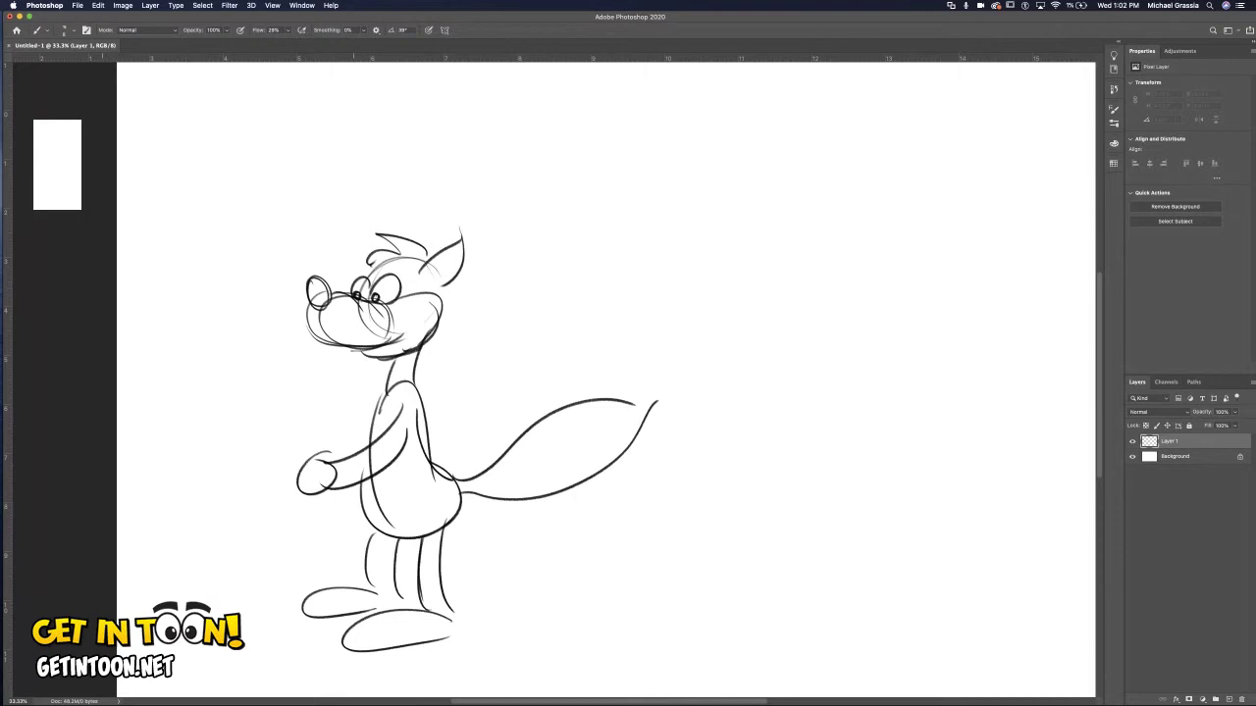
# Clear the entire wolf-like character sketch from Layer 1.
pyautogui.press('Delete')
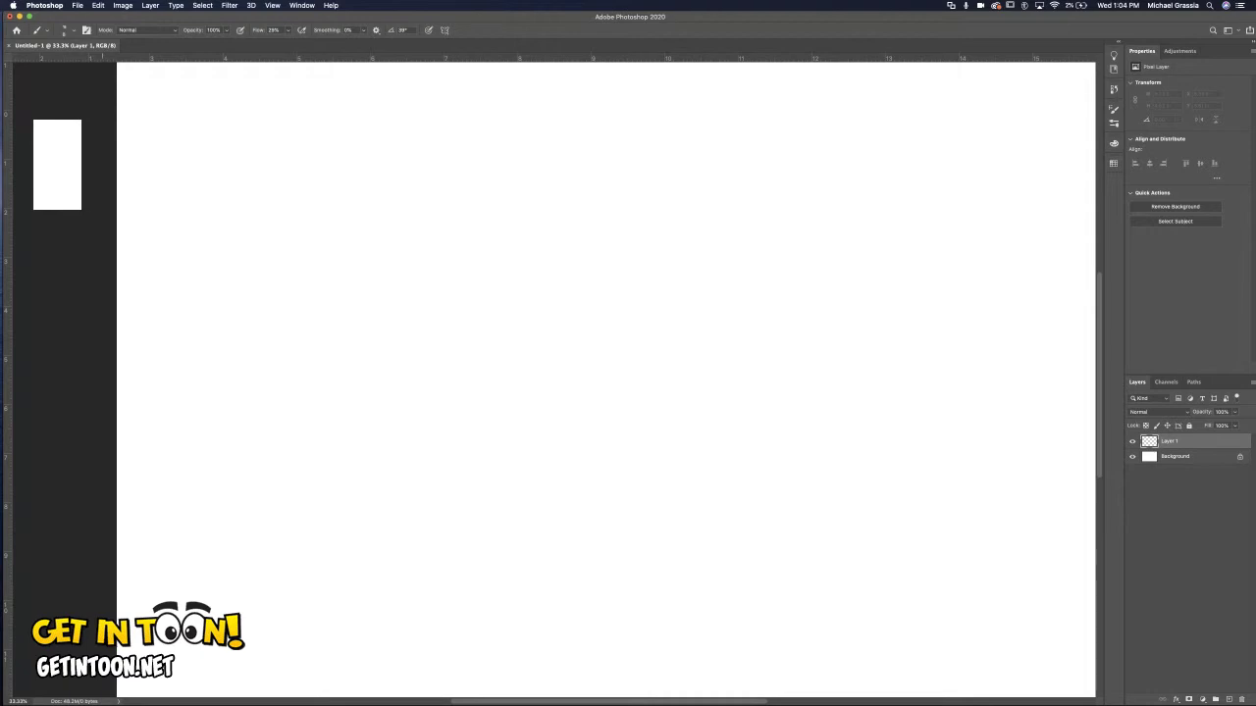
# Sketch a slightly rising ground line across the canvas and the two near-vertical edges of a wide tree trunk.
pyautogui.moveTo(133, 500); pyautogui.dragTo(925, 456)
pyautogui.moveTo(599, 471); pyautogui.dragTo(135, 500)
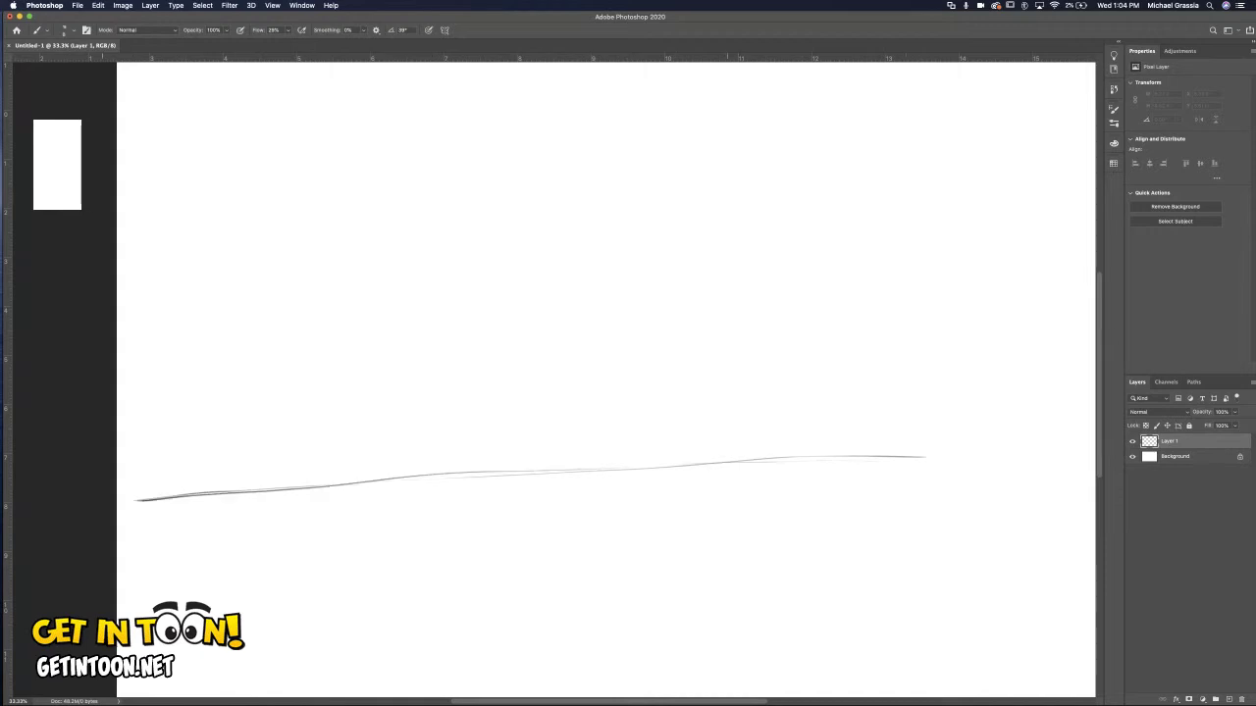
pyautogui.moveTo(717, 122); pyautogui.dragTo(710, 539)
pyautogui.moveTo(867, 125); pyautogui.dragTo(853, 324)
pyautogui.moveTo(844, 424); pyautogui.dragTo(842, 540)
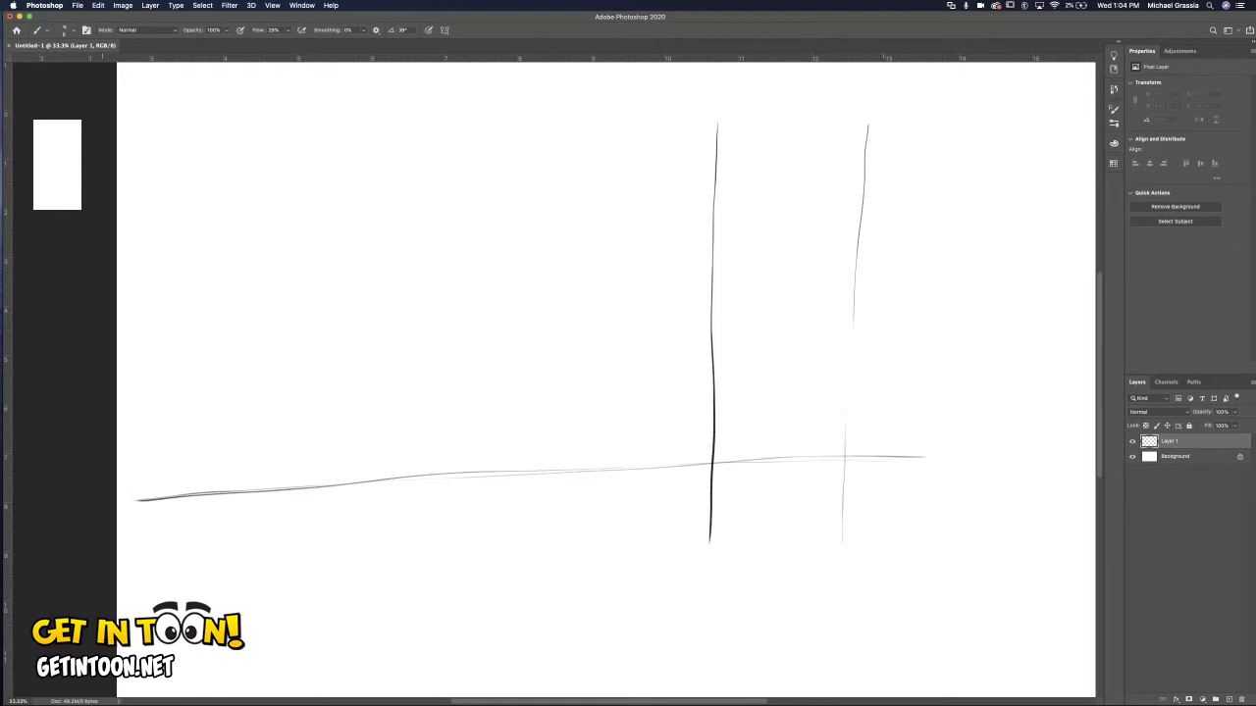
pyautogui.moveTo(857, 214)
pyautogui.mouseDown()
pyautogui.moveTo(849, 343)
pyautogui.moveTo(872, 502)
pyautogui.mouseUp()
pyautogui.moveTo(854, 420); pyautogui.dragTo(870, 508)
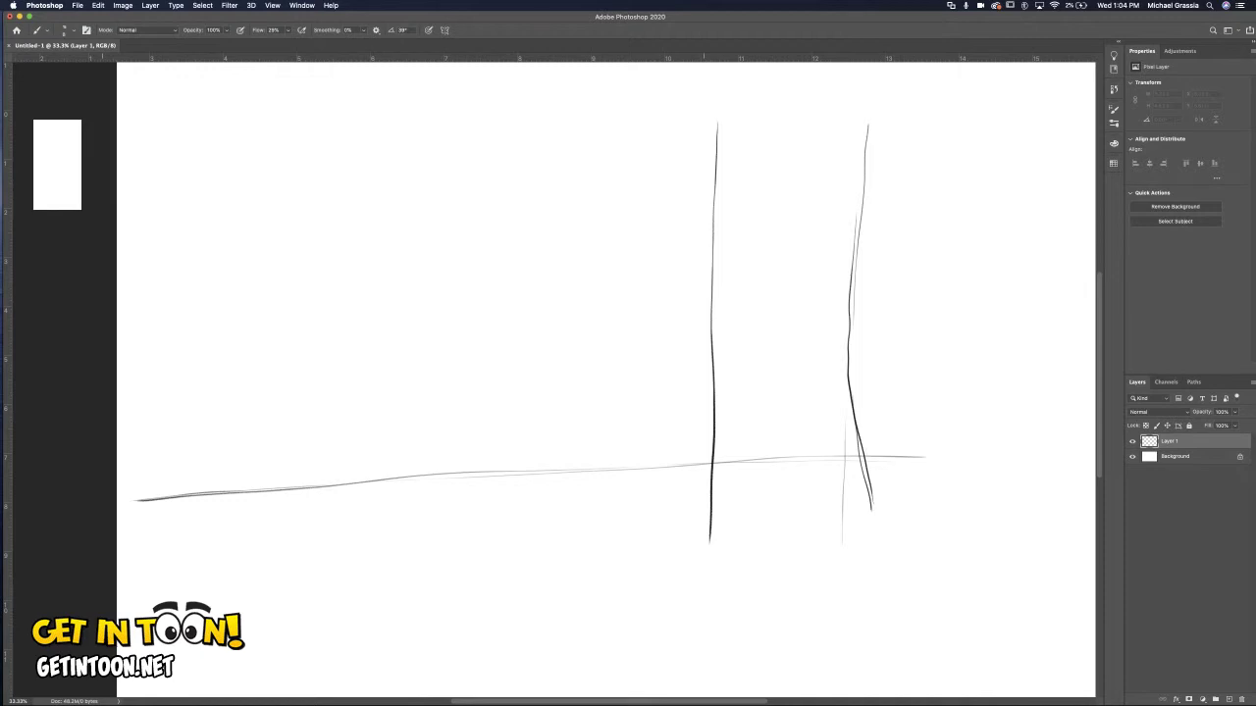
# Sketch spreading roots on both sides at the base of the tree trunk.
pyautogui.moveTo(712, 497)
pyautogui.mouseDown()
pyautogui.moveTo(557, 564)
pyautogui.moveTo(793, 558)
pyautogui.mouseUp()
pyautogui.moveTo(859, 489)
pyautogui.mouseDown()
pyautogui.moveTo(834, 543)
pyautogui.moveTo(844, 551)
pyautogui.moveTo(939, 498)
pyautogui.moveTo(1030, 515)
pyautogui.mouseUp()
pyautogui.moveTo(855, 552)
pyautogui.mouseDown()
pyautogui.moveTo(1020, 535)
pyautogui.moveTo(957, 541)
pyautogui.mouseUp()
pyautogui.moveTo(712, 540)
pyautogui.mouseDown()
pyautogui.moveTo(753, 558)
pyautogui.moveTo(643, 576)
pyautogui.moveTo(745, 566)
pyautogui.mouseUp()
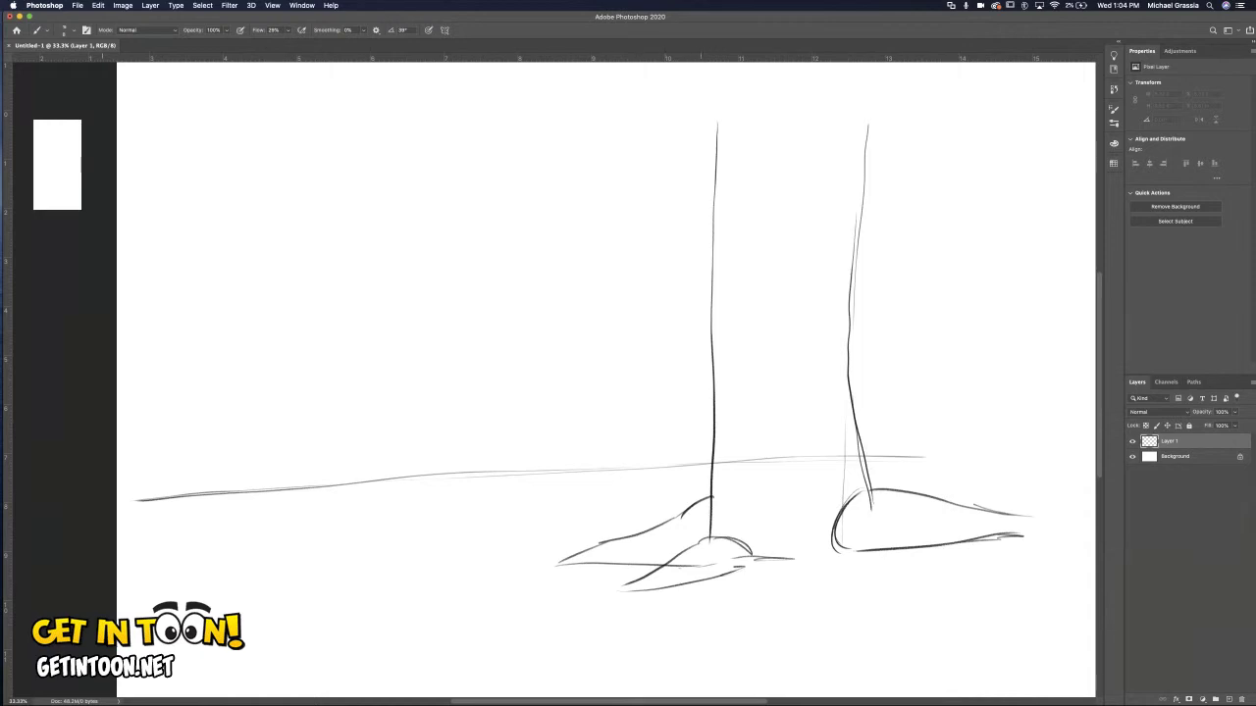
# Sketch a monkey seated against the trunk, with overlapping head and muzzle circles, a short neck and a slumped torso.
pyautogui.moveTo(698, 390)
pyautogui.mouseDown()
pyautogui.moveTo(649, 394)
pyautogui.moveTo(702, 412)
pyautogui.moveTo(647, 403)
pyautogui.moveTo(677, 373)
pyautogui.moveTo(697, 391)
pyautogui.moveTo(641, 437)
pyautogui.moveTo(681, 463)
pyautogui.moveTo(657, 426)
pyautogui.moveTo(649, 478)
pyautogui.mouseUp()
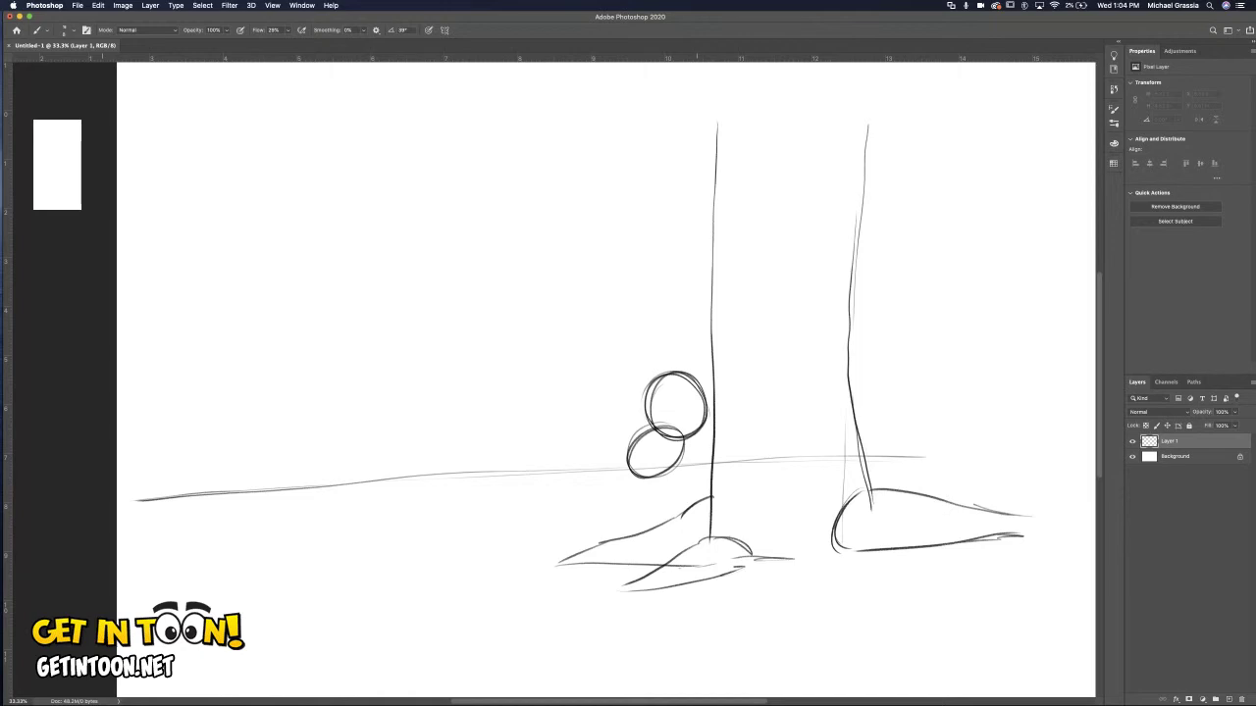
pyautogui.moveTo(707, 436); pyautogui.dragTo(685, 460)
pyautogui.moveTo(697, 452); pyautogui.dragTo(668, 510)
pyautogui.moveTo(667, 508)
pyautogui.mouseDown()
pyautogui.moveTo(627, 557)
pyautogui.moveTo(658, 569)
pyautogui.mouseUp()
pyautogui.moveTo(641, 523); pyautogui.dragTo(630, 563)
pyautogui.moveTo(670, 501); pyautogui.dragTo(640, 525)
pyautogui.moveTo(709, 449); pyautogui.dragTo(718, 514)
pyautogui.moveTo(709, 450); pyautogui.dragTo(721, 526)
pyautogui.moveTo(717, 483)
pyautogui.mouseDown()
pyautogui.moveTo(722, 539)
pyautogui.moveTo(716, 457)
pyautogui.moveTo(698, 447)
pyautogui.mouseUp()
pyautogui.moveTo(661, 504); pyautogui.dragTo(637, 532)
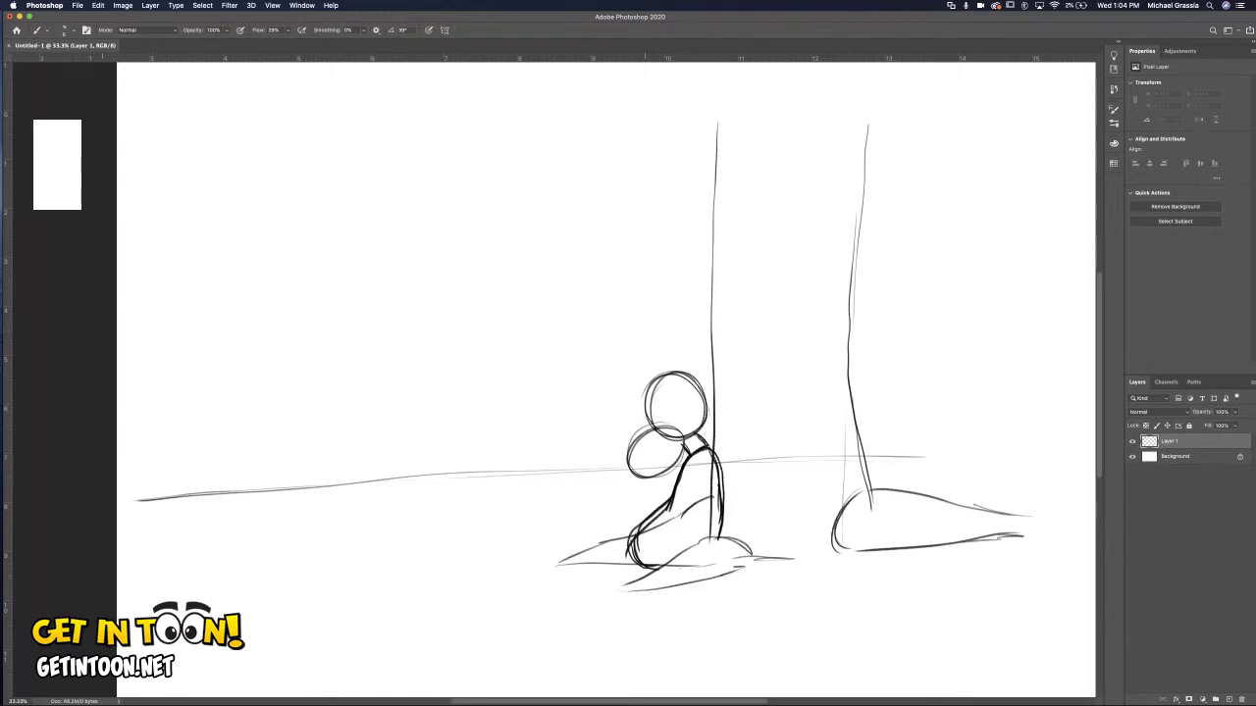
# Erase the trunk, root and neck lines that cross the seated monkey's torso.
pyautogui.press('e')
pyautogui.moveTo(711, 459)
pyautogui.mouseDown()
pyautogui.moveTo(710, 533)
pyautogui.moveTo(660, 526)
pyautogui.mouseUp()
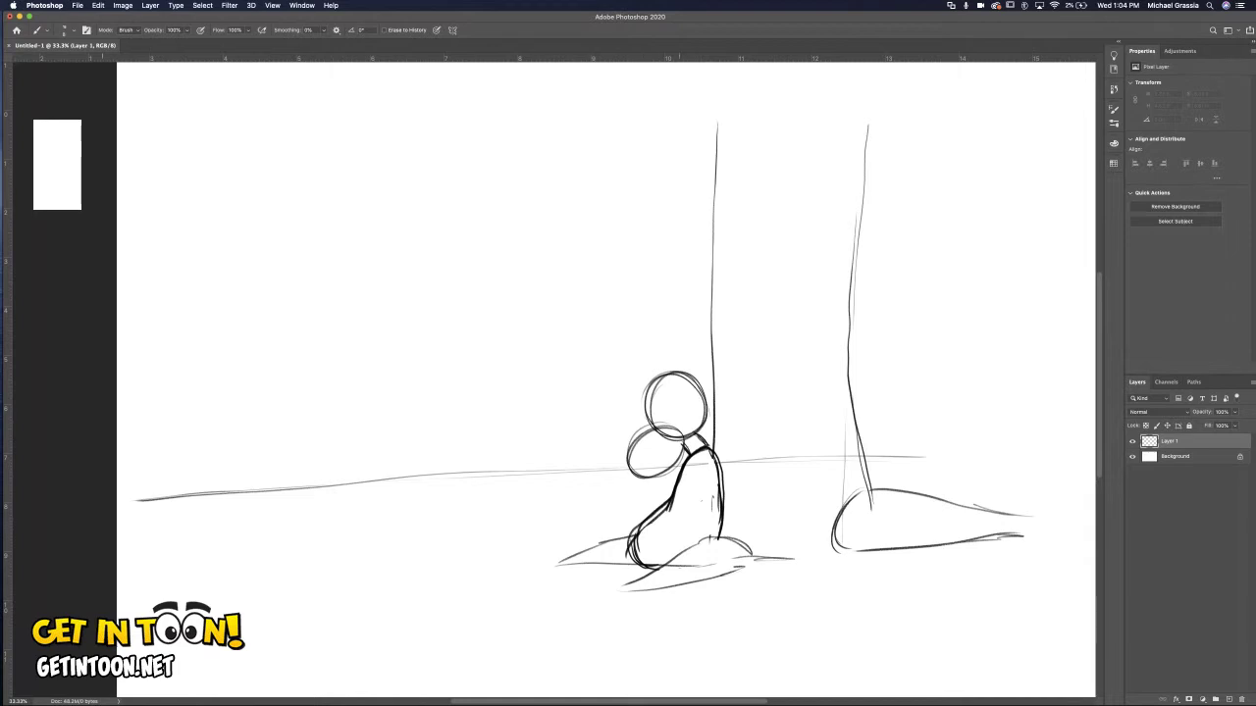
pyautogui.moveTo(699, 451); pyautogui.dragTo(703, 446)
pyautogui.press('b')
pyautogui.moveTo(595, 584); pyautogui.dragTo(607, 590)
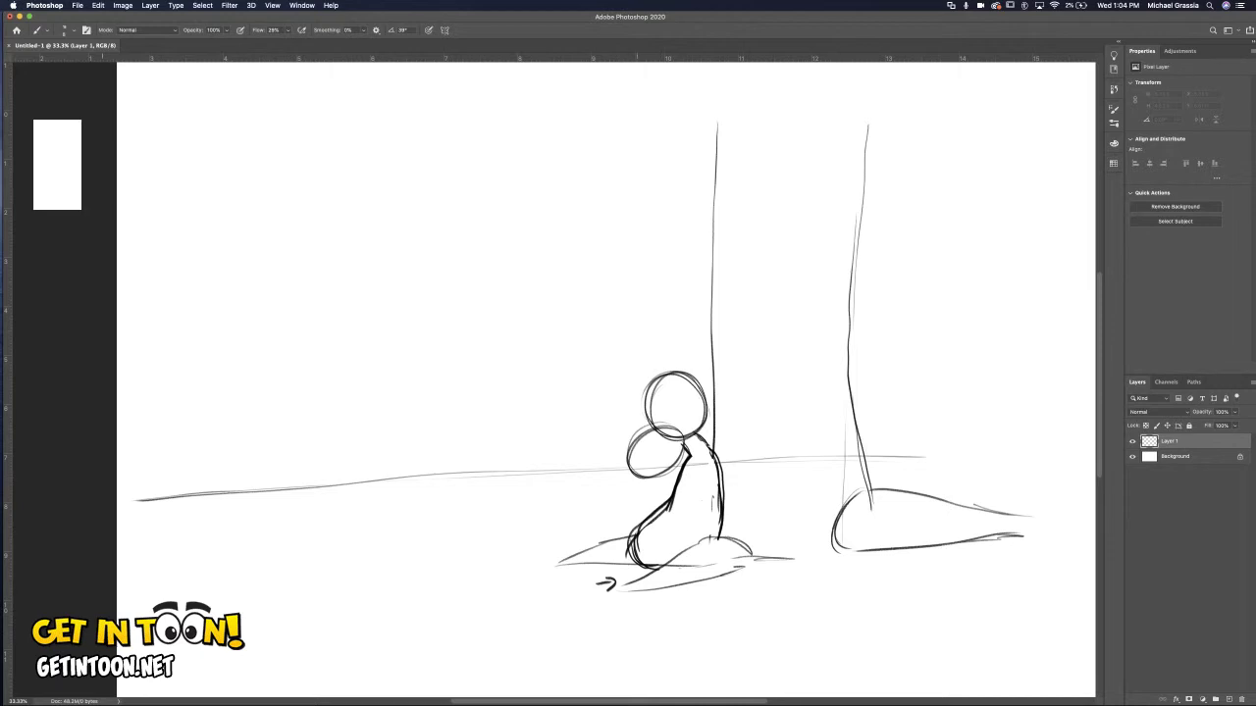
pyautogui.press('super+z')
pyautogui.press('super+z')
# Sketch the seated monkey's outstretched legs with upright oval feet, and its arms bent with the hands resting together.
pyautogui.moveTo(663, 550)
pyautogui.mouseDown()
pyautogui.moveTo(619, 567)
pyautogui.moveTo(620, 587)
pyautogui.moveTo(597, 545)
pyautogui.moveTo(610, 591)
pyautogui.mouseUp()
pyautogui.moveTo(594, 545)
pyautogui.mouseDown()
pyautogui.moveTo(616, 590)
pyautogui.moveTo(602, 590)
pyautogui.moveTo(616, 579)
pyautogui.mouseUp()
pyautogui.moveTo(637, 527)
pyautogui.mouseDown()
pyautogui.moveTo(583, 546)
pyautogui.moveTo(583, 574)
pyautogui.mouseUp()
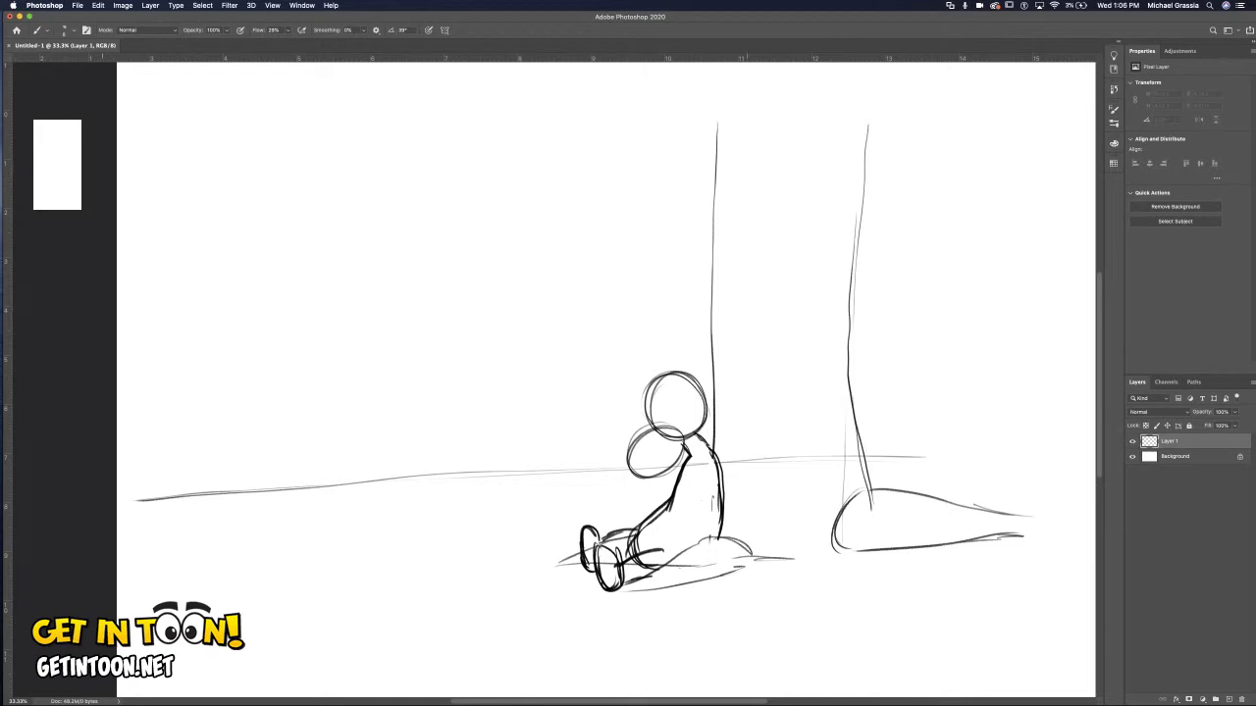
pyautogui.moveTo(701, 477)
pyautogui.mouseDown()
pyautogui.moveTo(689, 519)
pyautogui.moveTo(690, 504)
pyautogui.moveTo(665, 516)
pyautogui.moveTo(691, 518)
pyautogui.moveTo(716, 468)
pyautogui.mouseUp()
pyautogui.moveTo(664, 502)
pyautogui.mouseDown()
pyautogui.moveTo(643, 518)
pyautogui.moveTo(671, 524)
pyautogui.moveTo(681, 469)
pyautogui.moveTo(630, 516)
pyautogui.moveTo(657, 508)
pyautogui.mouseUp()
pyautogui.moveTo(680, 467)
pyautogui.mouseDown()
pyautogui.moveTo(647, 497)
pyautogui.moveTo(655, 489)
pyautogui.mouseUp()
# Draw the seated monkey's closed eyes, small mouth and ear, and three Z's floating beside its head.
pyautogui.moveTo(662, 412)
pyautogui.mouseDown()
pyautogui.moveTo(677, 413)
pyautogui.moveTo(635, 458)
pyautogui.moveTo(657, 476)
pyautogui.mouseUp()
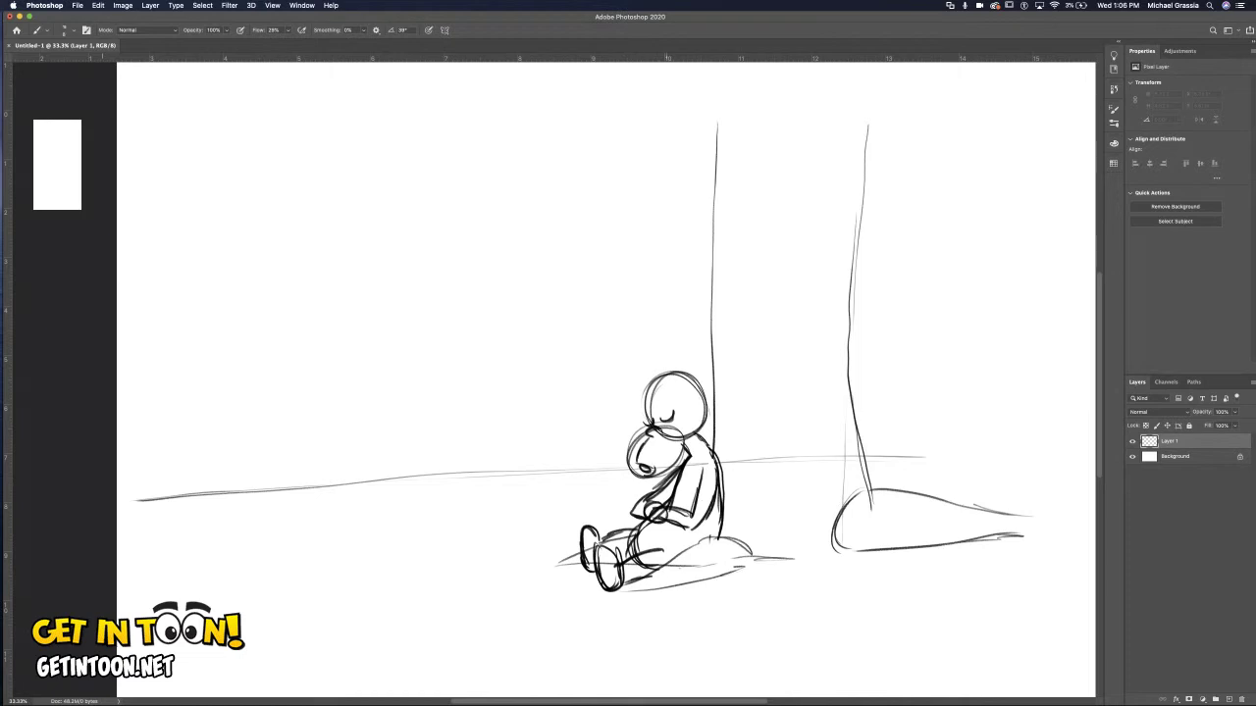
pyautogui.moveTo(698, 396)
pyautogui.mouseDown()
pyautogui.moveTo(693, 423)
pyautogui.moveTo(707, 416)
pyautogui.mouseUp()
pyautogui.moveTo(600, 441)
pyautogui.mouseDown()
pyautogui.moveTo(618, 454)
pyautogui.moveTo(623, 418)
pyautogui.mouseUp()
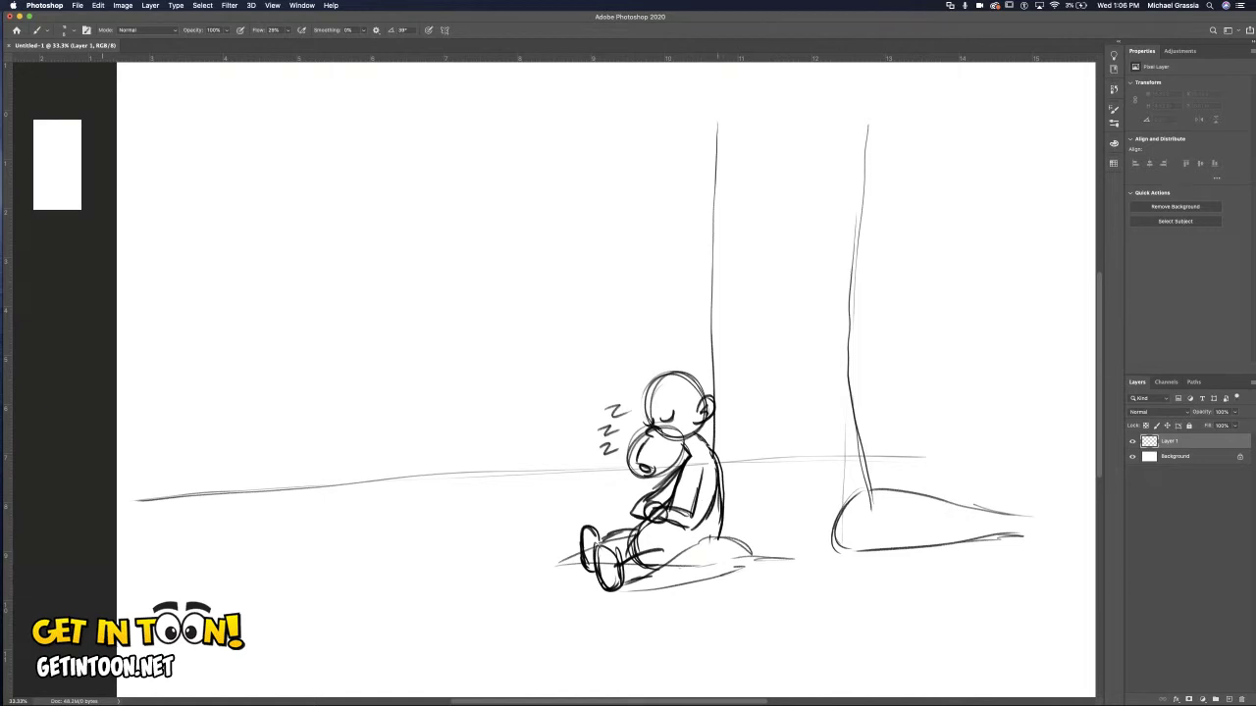
# Add a curled tail and eyebrows to the sleeping monkey, erasing the root lines that cross the tail.
pyautogui.moveTo(730, 526)
pyautogui.mouseDown()
pyautogui.moveTo(750, 524)
pyautogui.moveTo(769, 558)
pyautogui.moveTo(747, 555)
pyautogui.moveTo(775, 571)
pyautogui.moveTo(795, 544)
pyautogui.moveTo(781, 555)
pyautogui.moveTo(796, 561)
pyautogui.moveTo(771, 573)
pyautogui.moveTo(746, 533)
pyautogui.moveTo(773, 559)
pyautogui.moveTo(783, 539)
pyautogui.mouseUp()
pyautogui.press('e')
pyautogui.moveTo(728, 522); pyautogui.dragTo(769, 548)
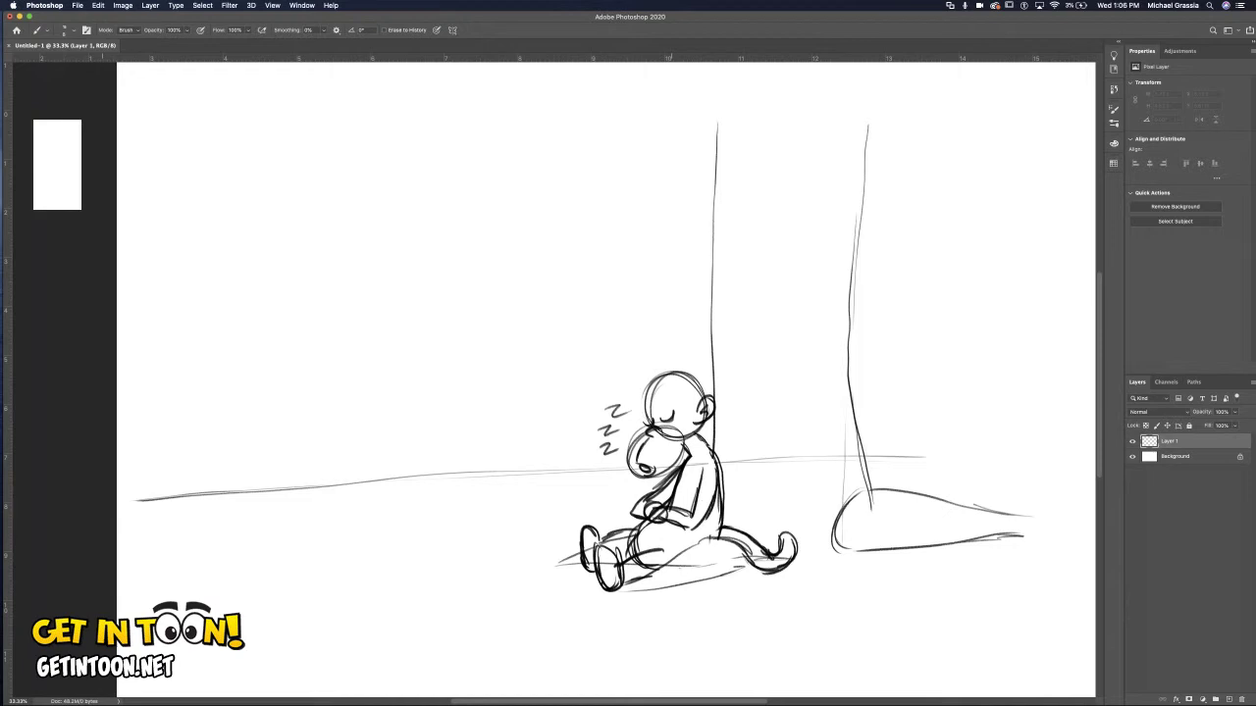
pyautogui.press('b')
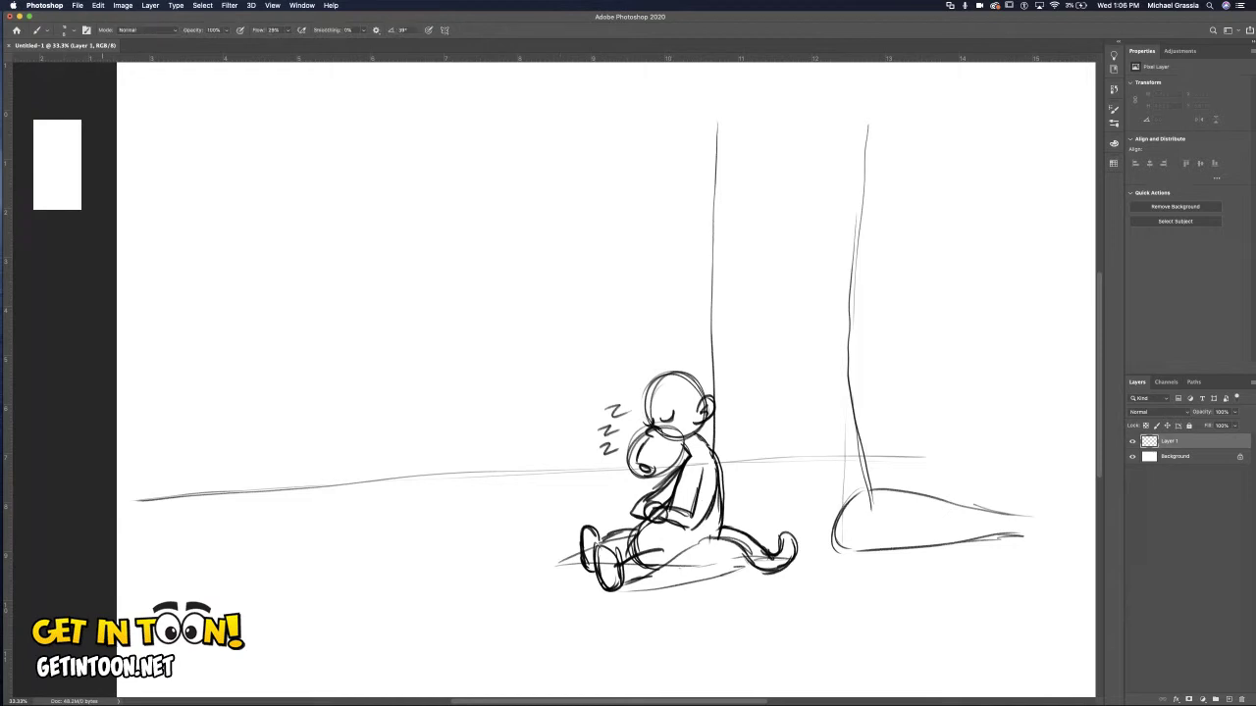
pyautogui.moveTo(638, 415); pyautogui.dragTo(676, 403)
# Sketch a thick branch extending from the upper trunk over the sleeping monkey, with an oval joint at its base.
pyautogui.moveTo(720, 176)
pyautogui.mouseDown()
pyautogui.moveTo(712, 208)
pyautogui.moveTo(728, 163)
pyautogui.moveTo(711, 167)
pyautogui.moveTo(716, 221)
pyautogui.moveTo(728, 161)
pyautogui.moveTo(726, 208)
pyautogui.moveTo(644, 157)
pyautogui.moveTo(743, 172)
pyautogui.moveTo(502, 139)
pyautogui.mouseUp()
pyautogui.moveTo(681, 225)
pyautogui.mouseDown()
pyautogui.moveTo(717, 234)
pyautogui.moveTo(501, 183)
pyautogui.mouseUp()
pyautogui.moveTo(587, 214); pyautogui.dragTo(498, 182)
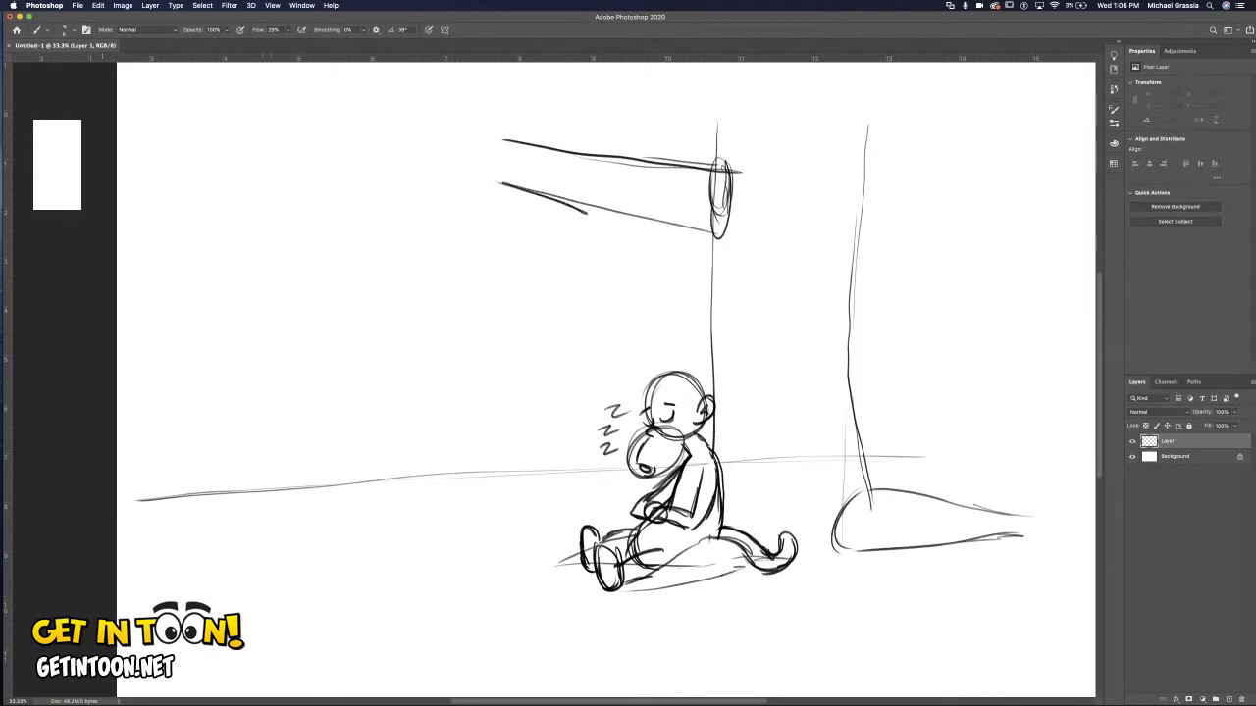
pyautogui.moveTo(510, 140); pyautogui.dragTo(478, 137)
pyautogui.moveTo(516, 185)
pyautogui.mouseDown()
pyautogui.moveTo(464, 168)
pyautogui.moveTo(475, 173)
pyautogui.mouseUp()
pyautogui.press('r')
pyautogui.moveTo(549, 373)
pyautogui.mouseDown()
pyautogui.moveTo(553, 351)
pyautogui.moveTo(533, 386)
pyautogui.moveTo(569, 386)
pyautogui.moveTo(550, 388)
pyautogui.mouseUp()
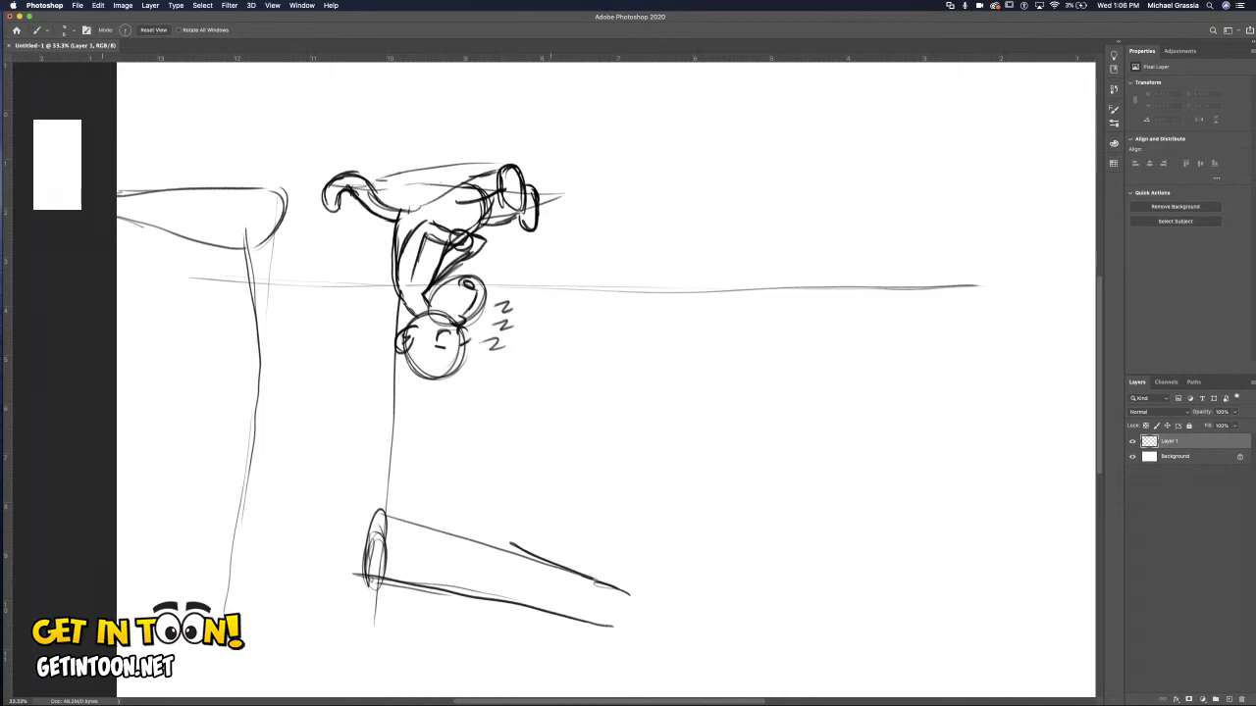
pyautogui.press('Escape')
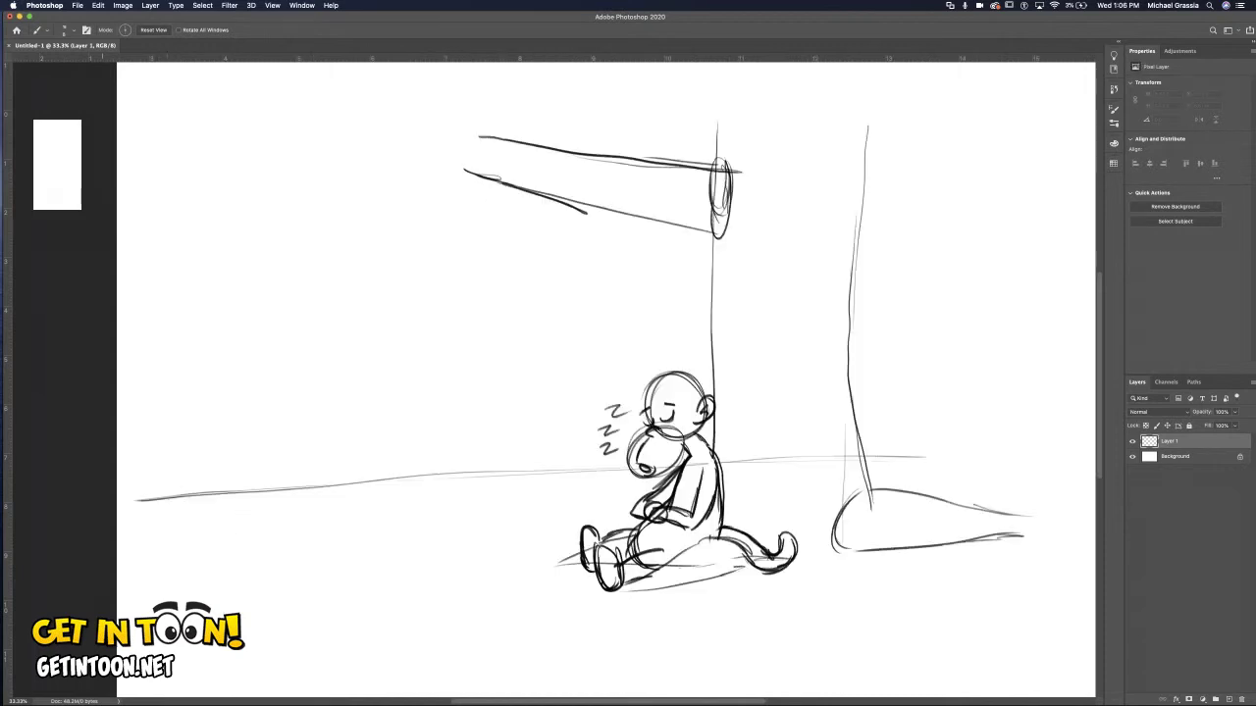
pyautogui.press('b')
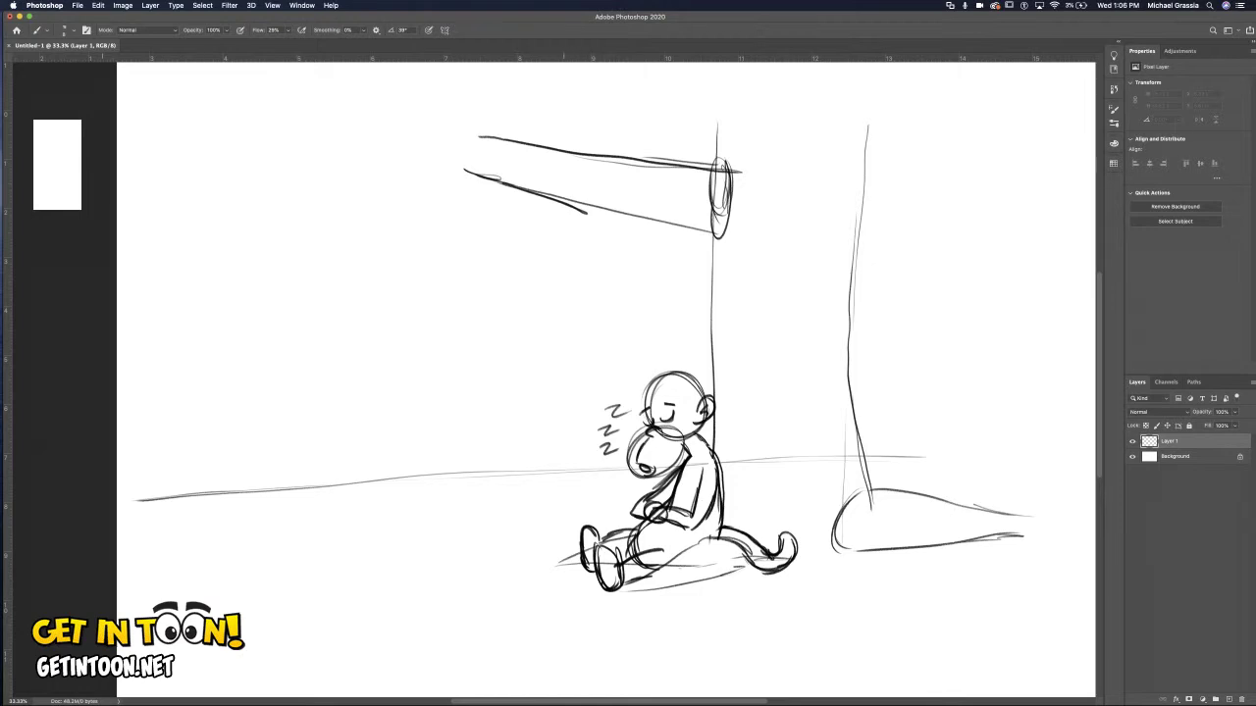
# Sketch a second monkey below the branch, with overlapping head and muzzle circles and a curved body above them.
pyautogui.moveTo(565, 292)
pyautogui.mouseDown()
pyautogui.moveTo(556, 331)
pyautogui.moveTo(592, 314)
pyautogui.moveTo(550, 294)
pyautogui.moveTo(598, 305)
pyautogui.moveTo(592, 371)
pyautogui.moveTo(606, 365)
pyautogui.mouseUp()
pyautogui.moveTo(587, 322); pyautogui.dragTo(606, 365)
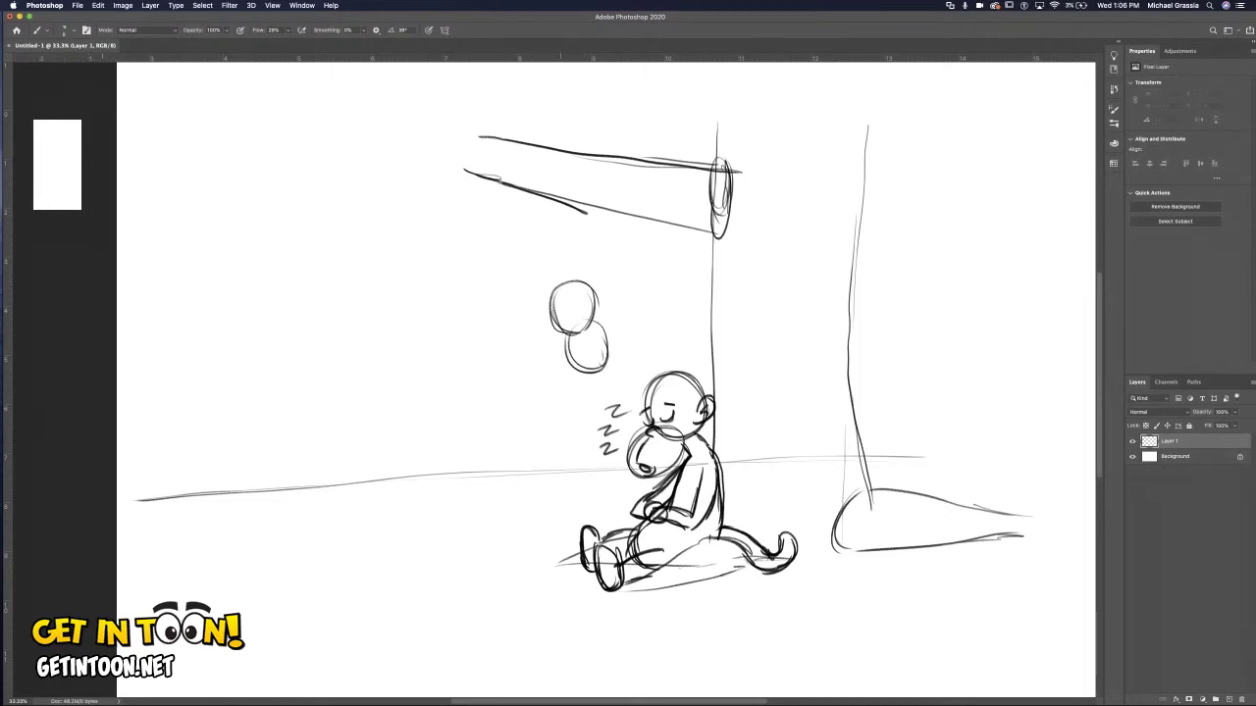
pyautogui.moveTo(547, 310)
pyautogui.mouseDown()
pyautogui.moveTo(527, 255)
pyautogui.moveTo(524, 300)
pyautogui.mouseUp()
pyautogui.moveTo(527, 251)
pyautogui.mouseDown()
pyautogui.moveTo(565, 247)
pyautogui.moveTo(572, 285)
pyautogui.moveTo(548, 233)
pyautogui.moveTo(522, 297)
pyautogui.mouseUp()
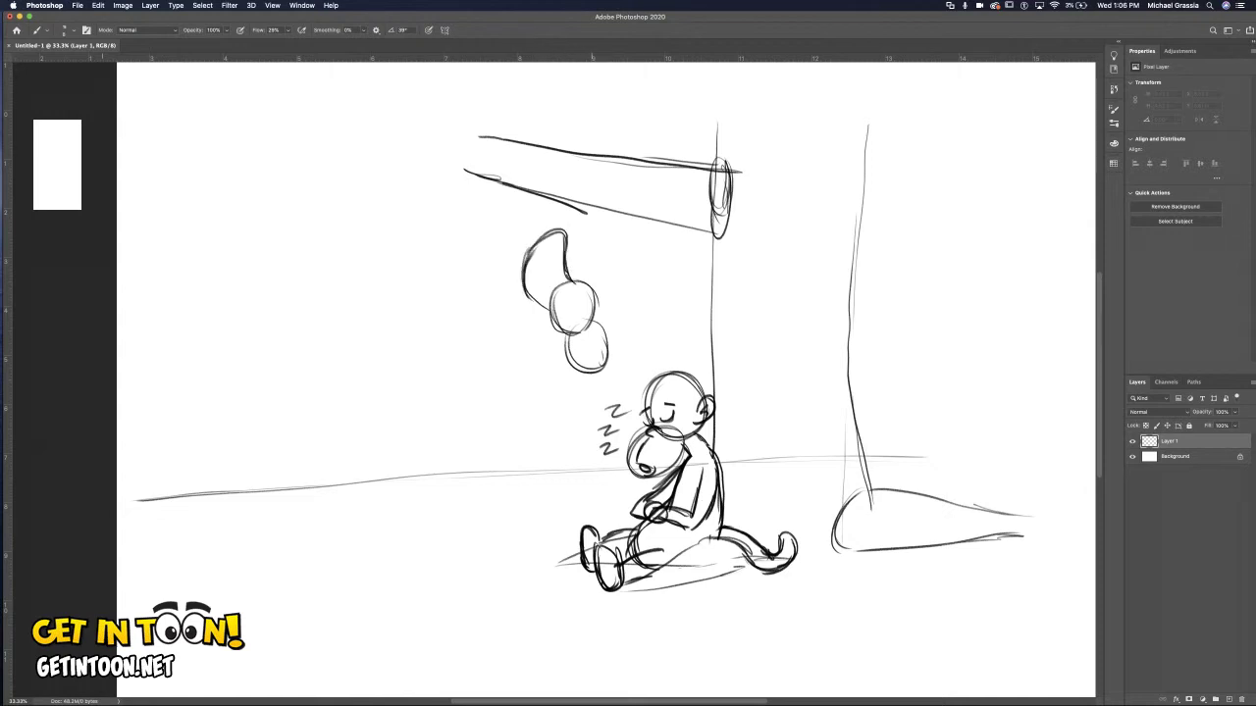
# Draw the second monkey's tail looped over the branch and erase the branch lines showing through it.
pyautogui.moveTo(565, 257)
pyautogui.mouseDown()
pyautogui.moveTo(563, 227)
pyautogui.moveTo(596, 175)
pyautogui.moveTo(594, 152)
pyautogui.moveTo(572, 151)
pyautogui.moveTo(594, 147)
pyautogui.mouseUp()
pyautogui.moveTo(554, 233)
pyautogui.mouseDown()
pyautogui.moveTo(586, 157)
pyautogui.moveTo(577, 186)
pyautogui.mouseUp()
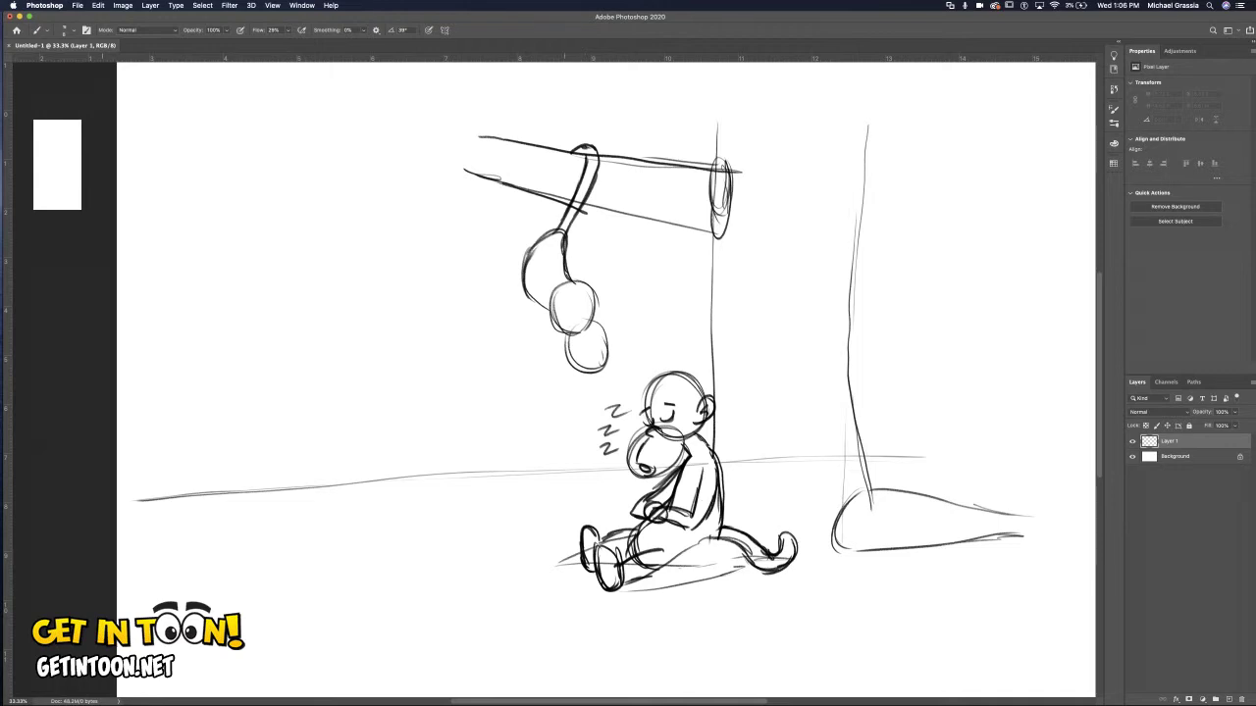
pyautogui.press('e')
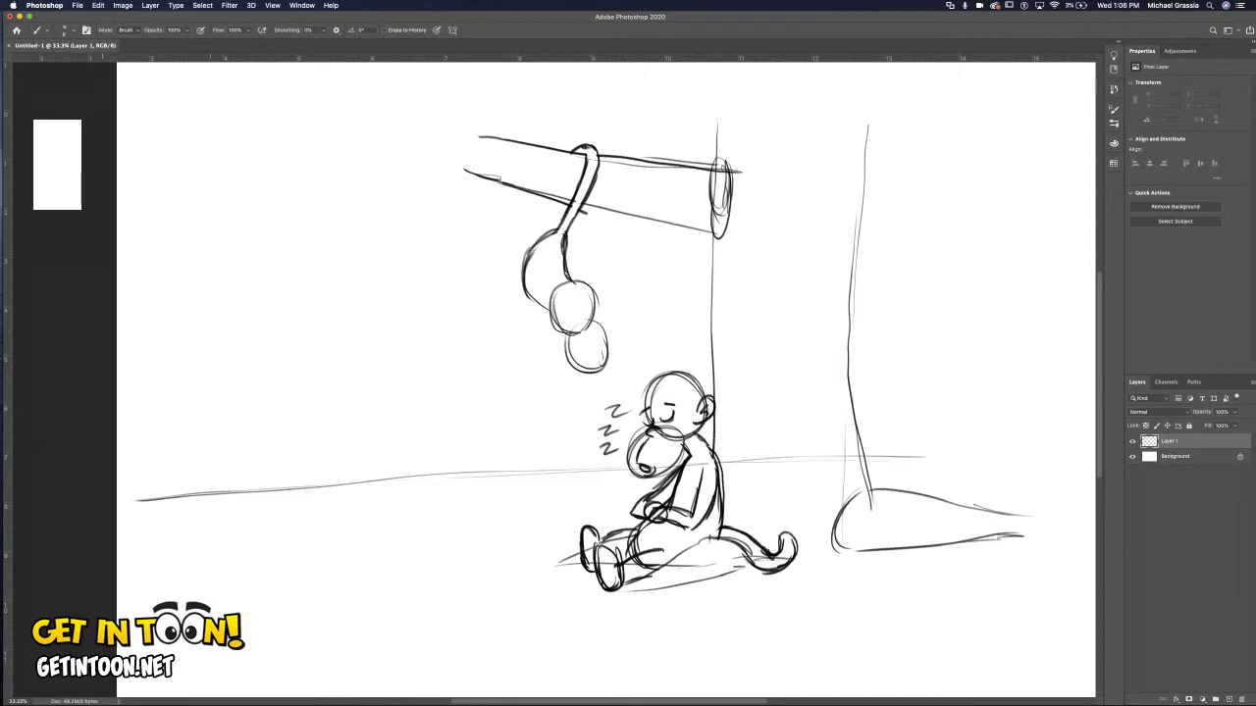
pyautogui.press('b')
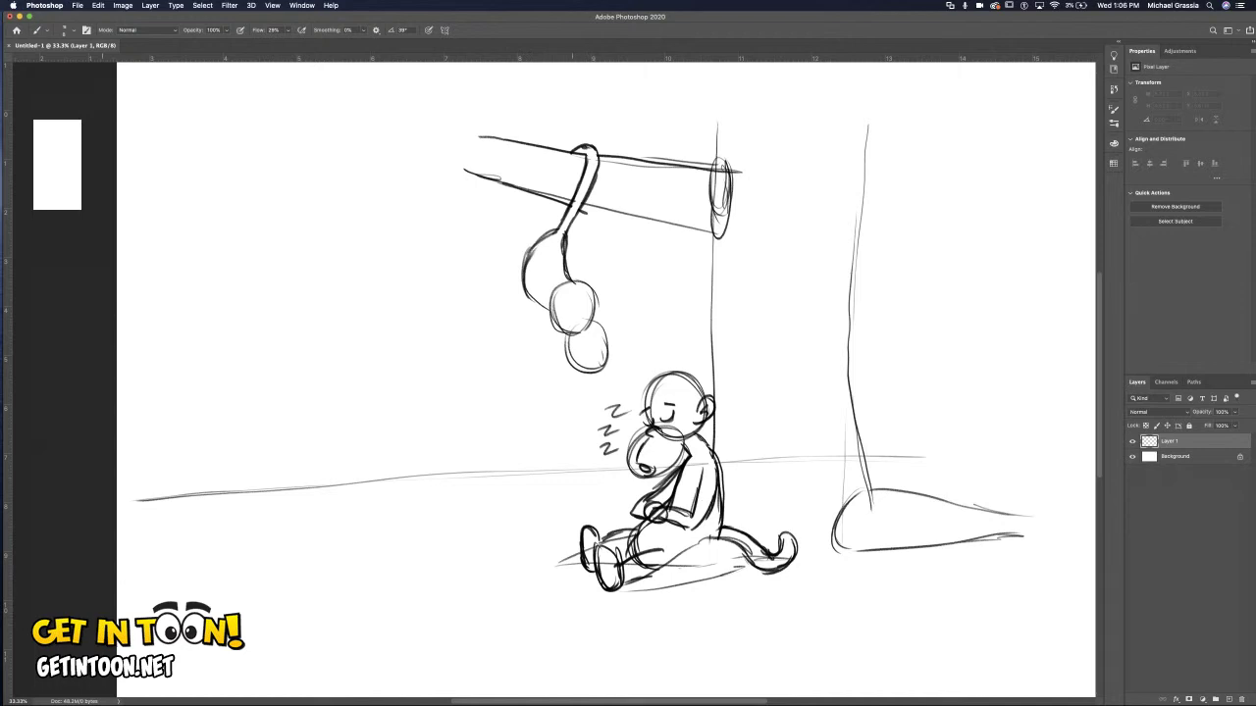
# Draw the hanging monkey's eyes and nose, a center crease on the muzzle, a wide smile and an open lower jaw.
pyautogui.moveTo(575, 328)
pyautogui.mouseDown()
pyautogui.moveTo(588, 324)
pyautogui.moveTo(565, 328)
pyautogui.moveTo(578, 297)
pyautogui.mouseUp()
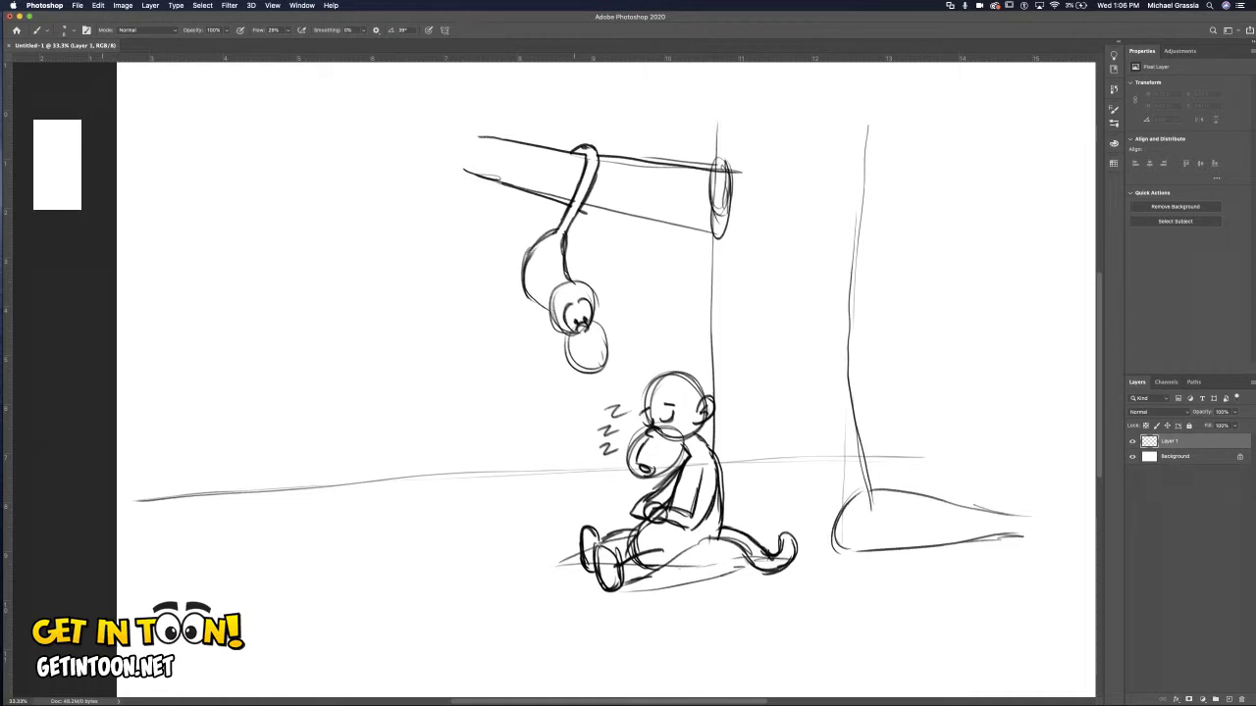
pyautogui.scroll(5, 545, 388)
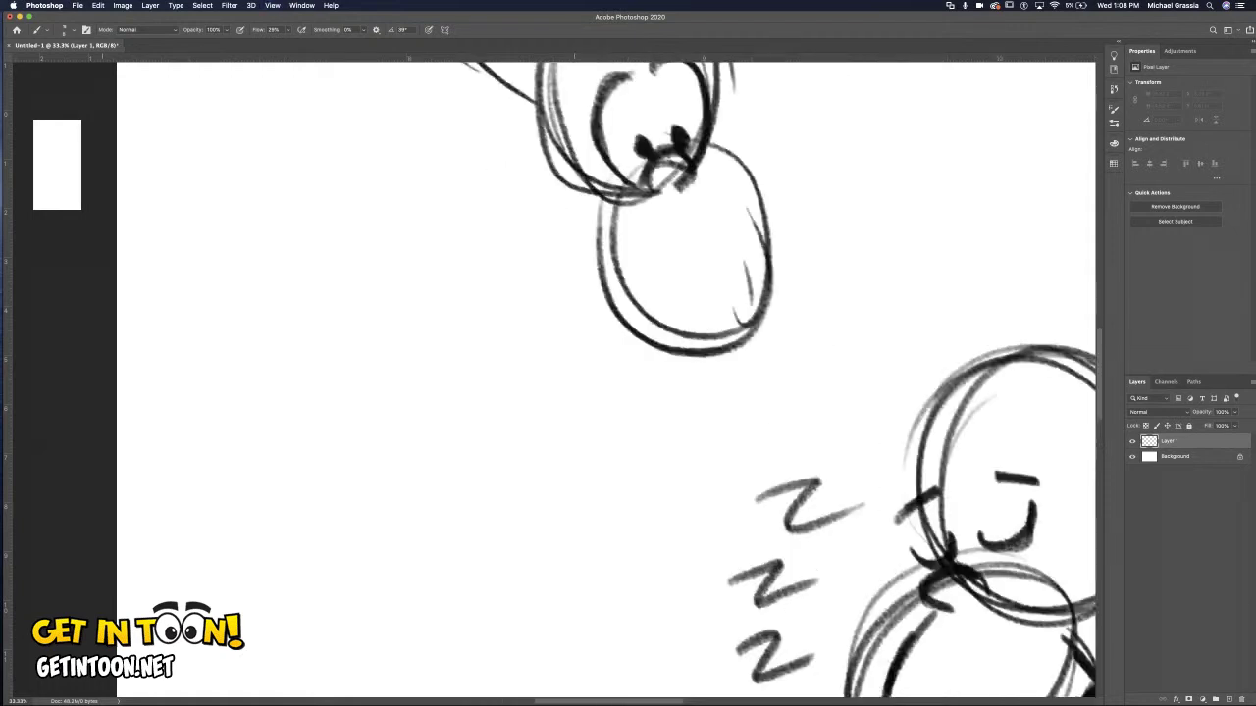
pyautogui.hscroll(6, 605, 379)
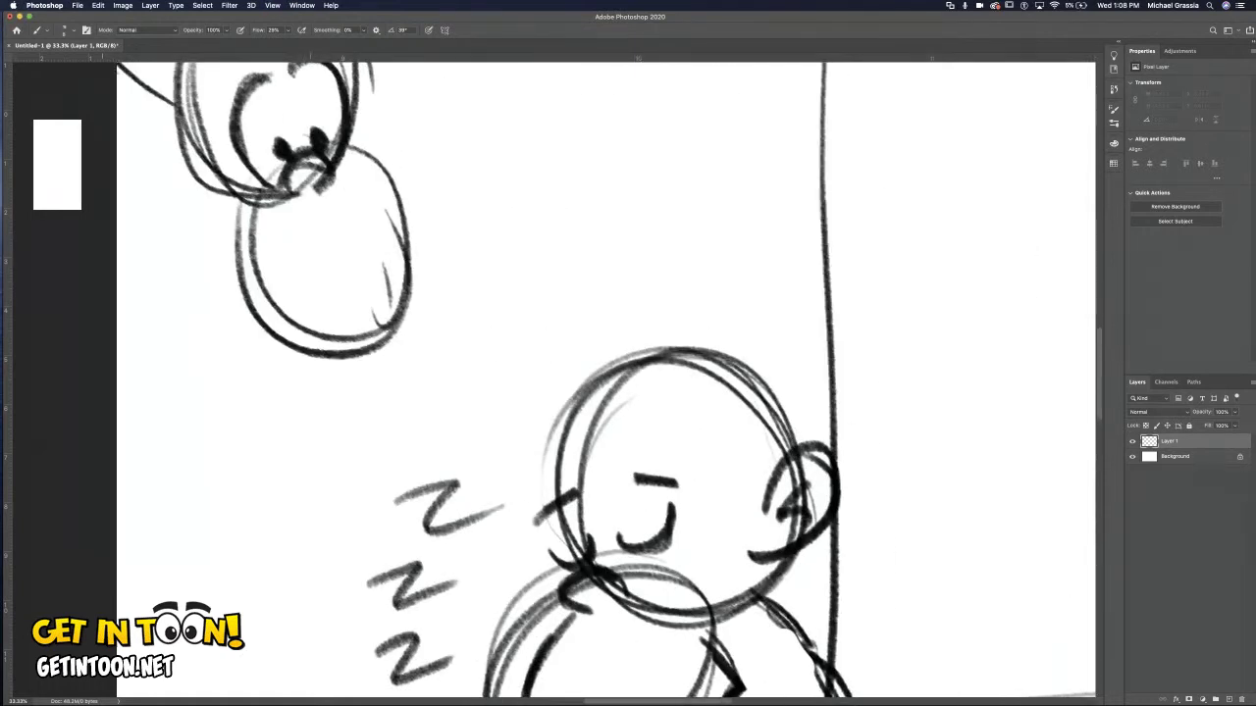
pyautogui.moveTo(318, 197); pyautogui.dragTo(346, 258)
pyautogui.moveTo(326, 213)
pyautogui.mouseDown()
pyautogui.moveTo(348, 271)
pyautogui.moveTo(235, 257)
pyautogui.moveTo(214, 239)
pyautogui.mouseUp()
pyautogui.moveTo(341, 279); pyautogui.dragTo(402, 214)
pyautogui.moveTo(341, 279); pyautogui.dragTo(410, 157)
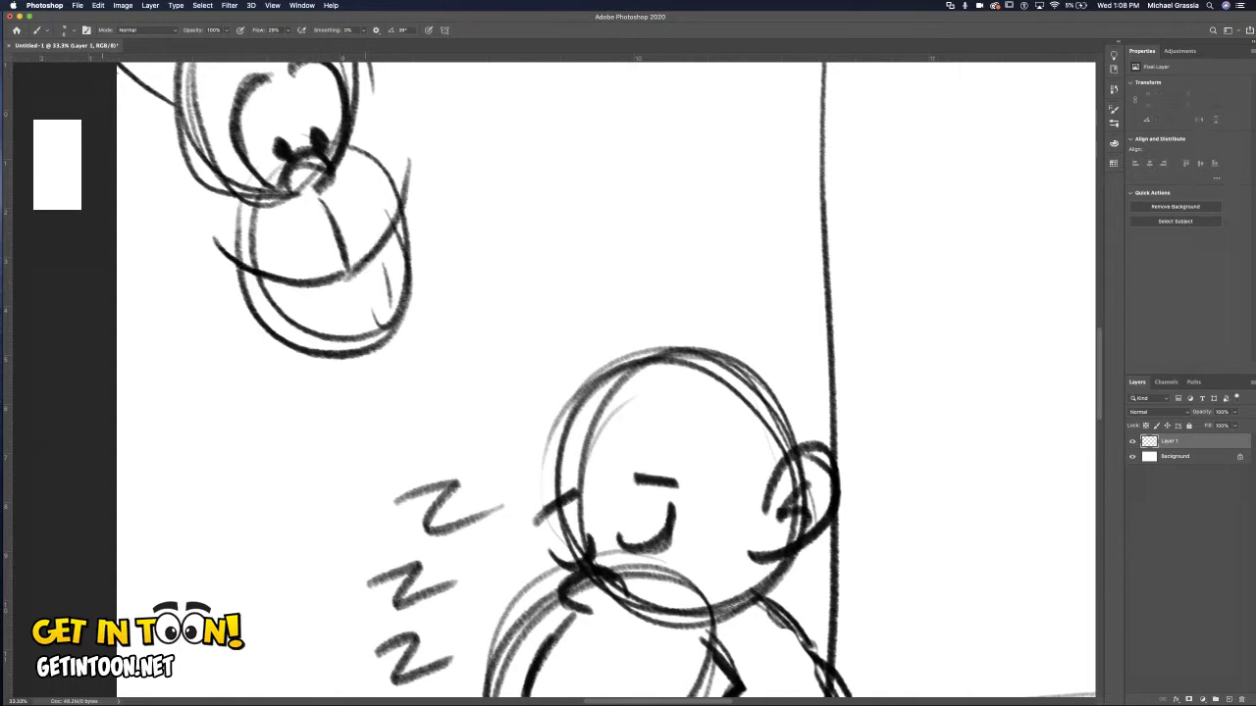
pyautogui.moveTo(243, 271)
pyautogui.mouseDown()
pyautogui.moveTo(312, 349)
pyautogui.moveTo(279, 316)
pyautogui.moveTo(379, 363)
pyautogui.moveTo(400, 218)
pyautogui.moveTo(388, 322)
pyautogui.mouseUp()
pyautogui.moveTo(267, 331)
pyautogui.mouseDown()
pyautogui.moveTo(356, 385)
pyautogui.moveTo(416, 323)
pyautogui.moveTo(396, 355)
pyautogui.mouseUp()
# Erase the old muzzle lines around the hanging monkey's open mouth, and redraw the mouth edge and tongue line.
pyautogui.press('e')
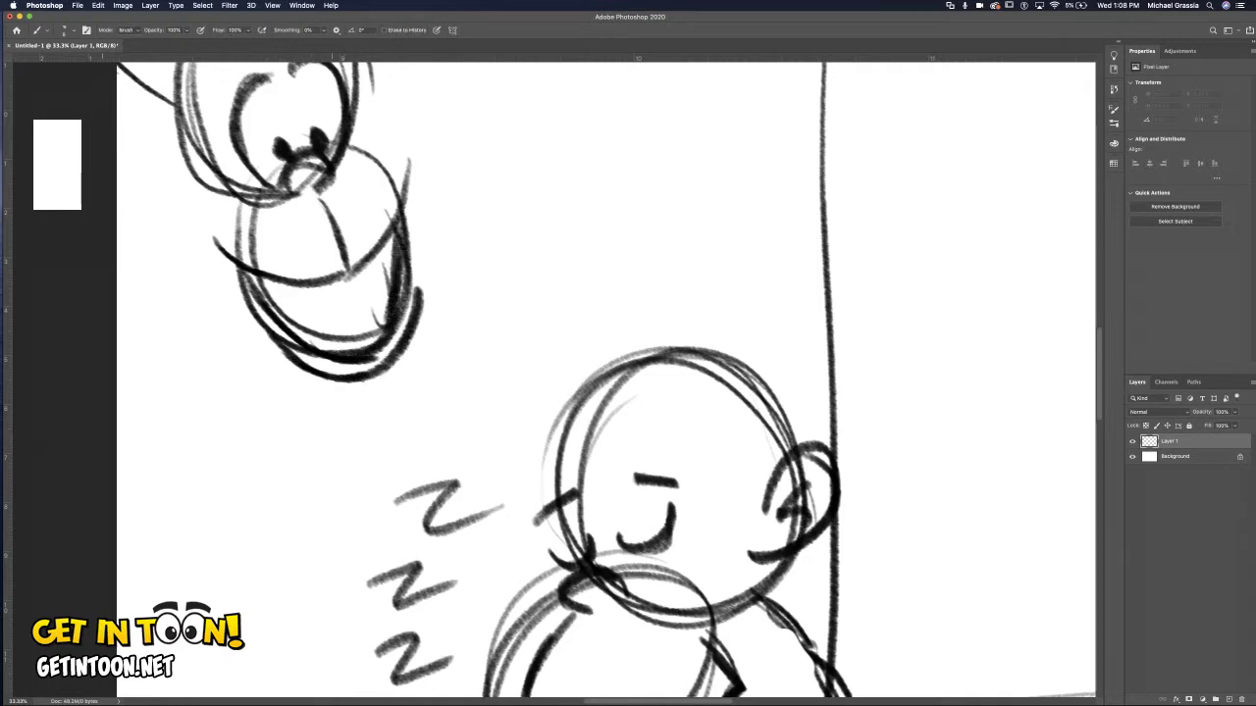
pyautogui.moveTo(241, 283)
pyautogui.mouseDown()
pyautogui.moveTo(304, 352)
pyautogui.moveTo(290, 336)
pyautogui.mouseUp()
pyautogui.moveTo(408, 297)
pyautogui.mouseDown()
pyautogui.moveTo(409, 230)
pyautogui.moveTo(408, 325)
pyautogui.mouseUp()
pyautogui.moveTo(265, 300)
pyautogui.mouseDown()
pyautogui.moveTo(306, 331)
pyautogui.moveTo(347, 341)
pyautogui.moveTo(391, 296)
pyautogui.mouseUp()
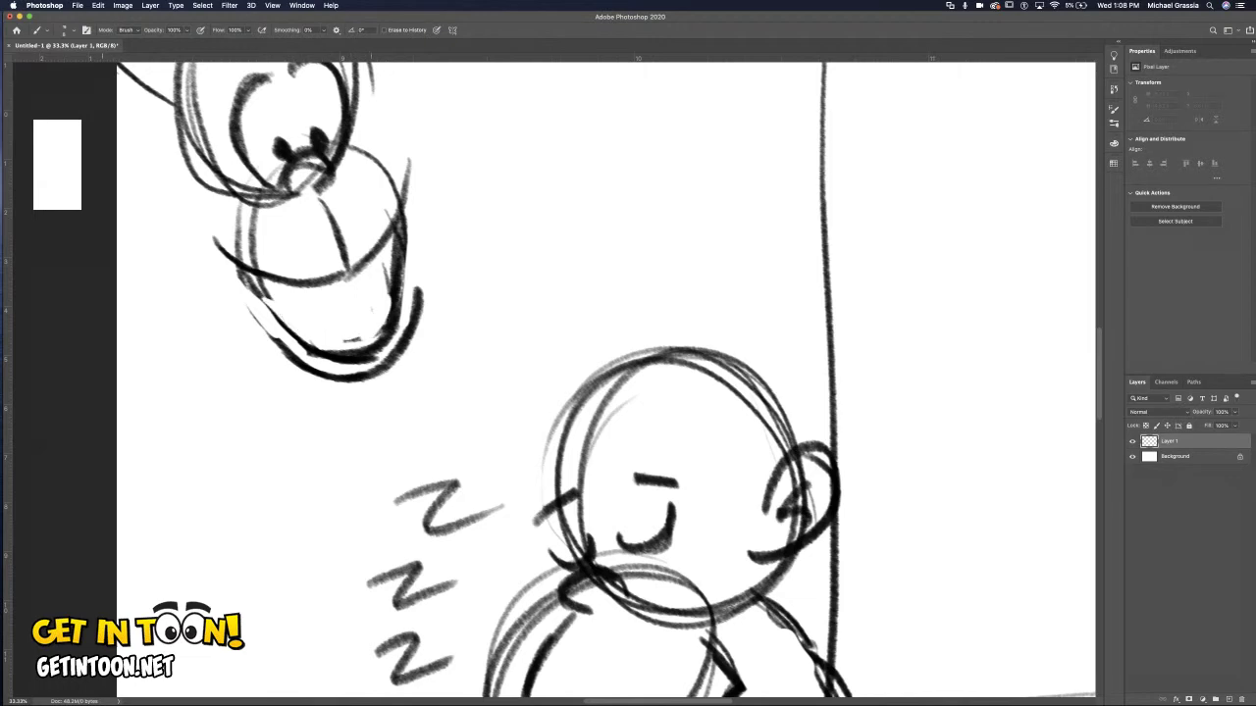
pyautogui.press('b')
pyautogui.moveTo(246, 277)
pyautogui.mouseDown()
pyautogui.moveTo(294, 332)
pyautogui.moveTo(329, 345)
pyautogui.moveTo(373, 273)
pyautogui.moveTo(377, 304)
pyautogui.mouseUp()
pyautogui.moveTo(300, 330); pyautogui.dragTo(393, 303)
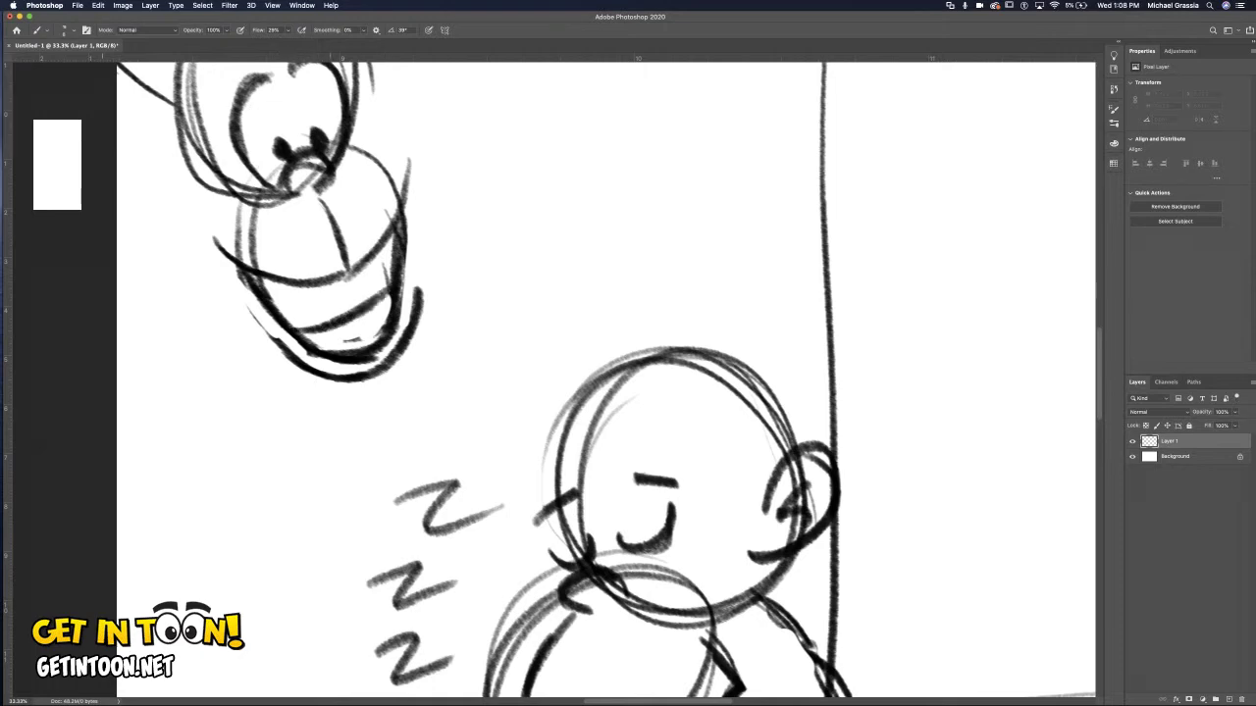
# Draw smile creases and rounded cheeks on the hanging monkey, joining the cheeks to the jaw outline.
pyautogui.moveTo(182, 205); pyautogui.dragTo(237, 186)
pyautogui.moveTo(201, 244); pyautogui.dragTo(233, 229)
pyautogui.moveTo(390, 161); pyautogui.dragTo(427, 163)
pyautogui.moveTo(353, 129)
pyautogui.mouseDown()
pyautogui.moveTo(431, 102)
pyautogui.moveTo(448, 163)
pyautogui.mouseUp()
pyautogui.moveTo(201, 182)
pyautogui.mouseDown()
pyautogui.moveTo(168, 276)
pyautogui.moveTo(272, 342)
pyautogui.mouseUp()
pyautogui.moveTo(231, 300); pyautogui.dragTo(255, 328)
pyautogui.moveTo(450, 146); pyautogui.dragTo(418, 306)
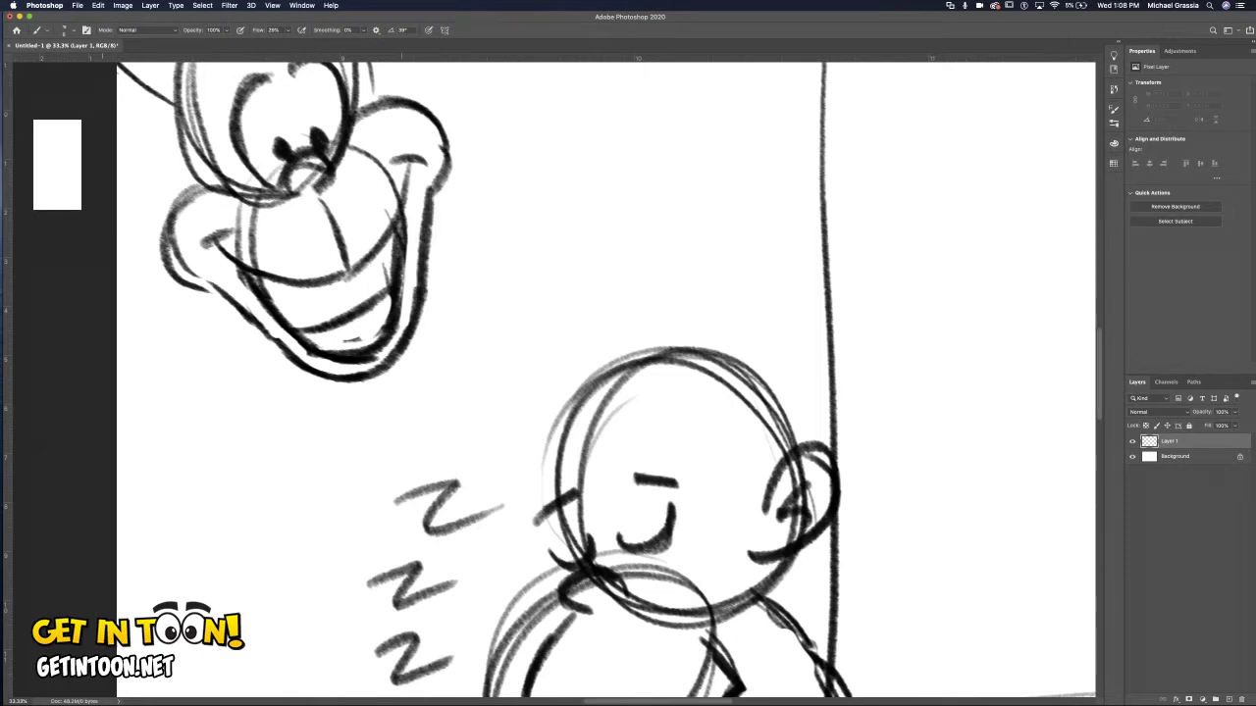
# Add ears on both sides of the hanging monkey's head and a small hair tuft on top.
pyautogui.press('super+minus')
pyautogui.press('super+minus')
pyautogui.press('super+minus')
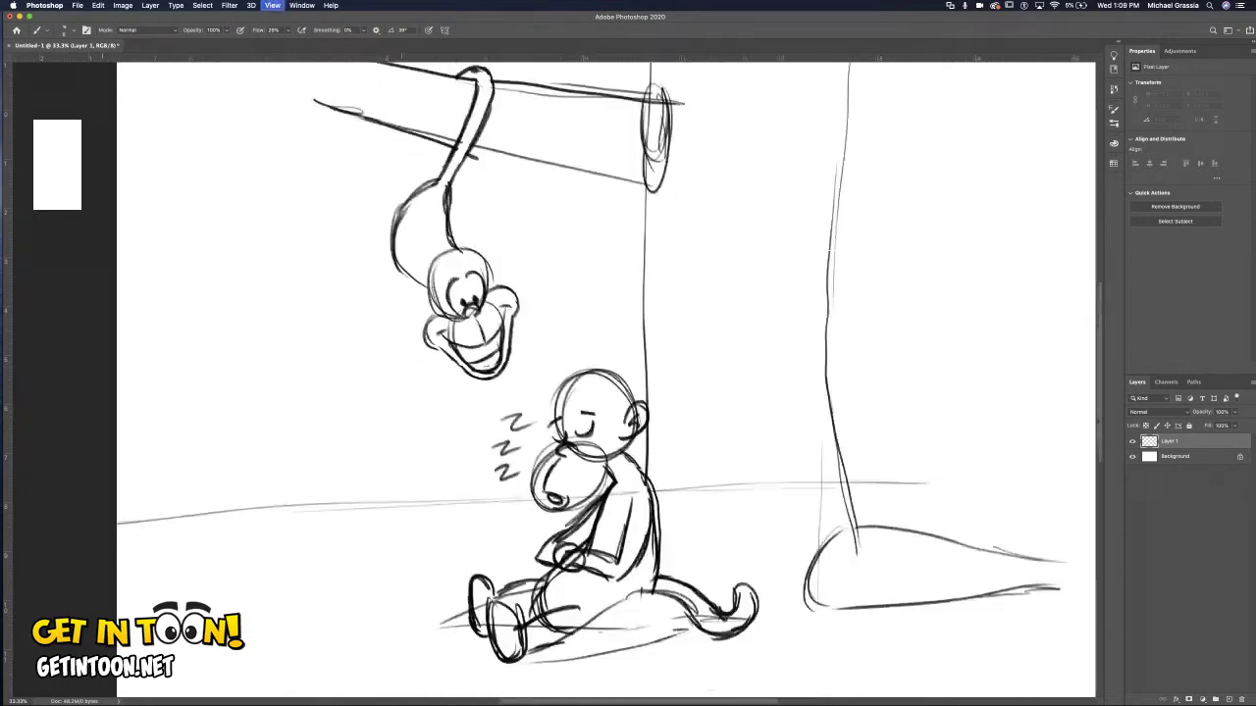
pyautogui.moveTo(433, 296)
pyautogui.mouseDown()
pyautogui.moveTo(422, 296)
pyautogui.moveTo(428, 328)
pyautogui.mouseUp()
pyautogui.moveTo(489, 279)
pyautogui.mouseDown()
pyautogui.moveTo(512, 257)
pyautogui.moveTo(516, 288)
pyautogui.moveTo(516, 269)
pyautogui.mouseUp()
pyautogui.moveTo(427, 308)
pyautogui.mouseDown()
pyautogui.moveTo(406, 314)
pyautogui.moveTo(430, 318)
pyautogui.mouseUp()
pyautogui.moveTo(437, 245)
pyautogui.mouseDown()
pyautogui.moveTo(447, 253)
pyautogui.moveTo(455, 235)
pyautogui.mouseUp()
pyautogui.moveTo(465, 257); pyautogui.dragTo(477, 247)
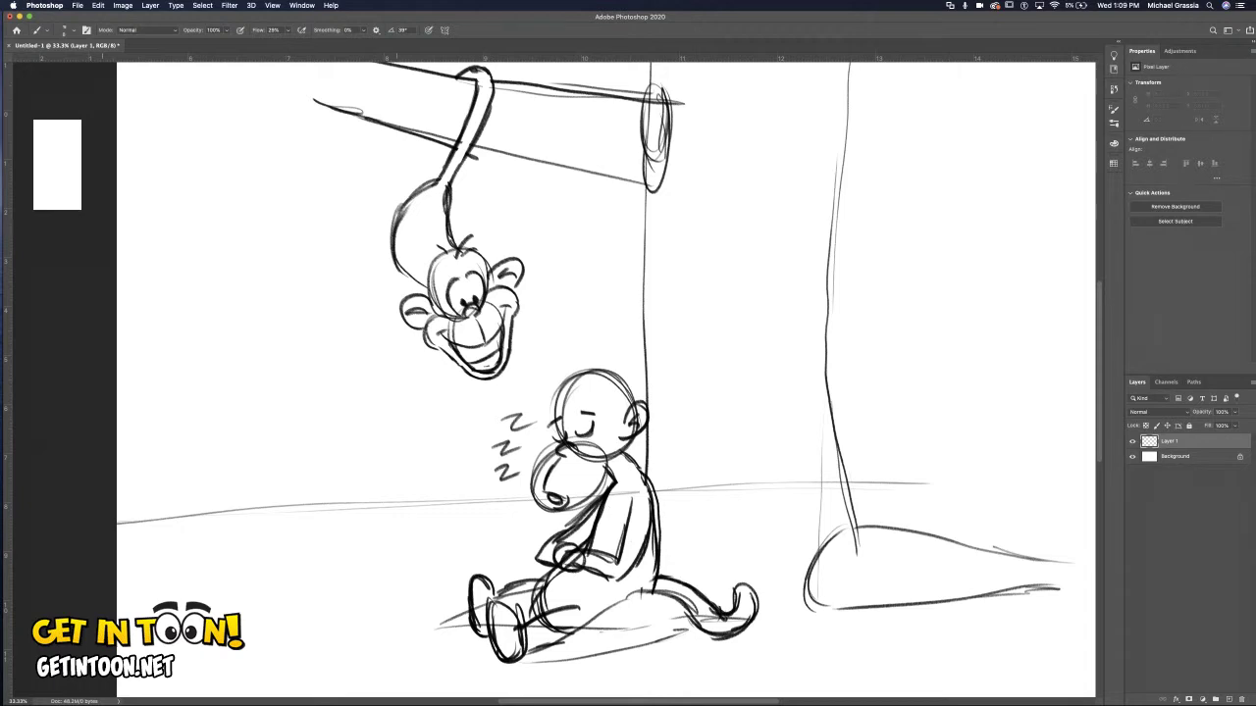
pyautogui.moveTo(403, 206)
pyautogui.mouseDown()
pyautogui.moveTo(355, 192)
pyautogui.moveTo(372, 222)
pyautogui.mouseUp()
pyautogui.hotkey('ctrl', 'z')
pyautogui.hotkey('ctrl', 'z')
pyautogui.hotkey('ctrl', 'z')
pyautogui.moveTo(396, 216)
pyautogui.mouseDown()
pyautogui.moveTo(373, 176)
pyautogui.moveTo(370, 226)
pyautogui.moveTo(387, 244)
pyautogui.mouseUp()
pyautogui.hotkey('ctrl', 'z')
pyautogui.hotkey('ctrl', 'z')
pyautogui.hotkey('ctrl', 'z')
pyautogui.hotkey('ctrl', 'z')
# Draw the hanging monkey's two bent legs extending from the hips on either side of the tail, ending in long rounded feet.
pyautogui.moveTo(409, 203); pyautogui.dragTo(416, 145)
pyautogui.moveTo(393, 218)
pyautogui.mouseDown()
pyautogui.moveTo(400, 157)
pyautogui.moveTo(355, 183)
pyautogui.moveTo(391, 143)
pyautogui.moveTo(400, 159)
pyautogui.mouseUp()
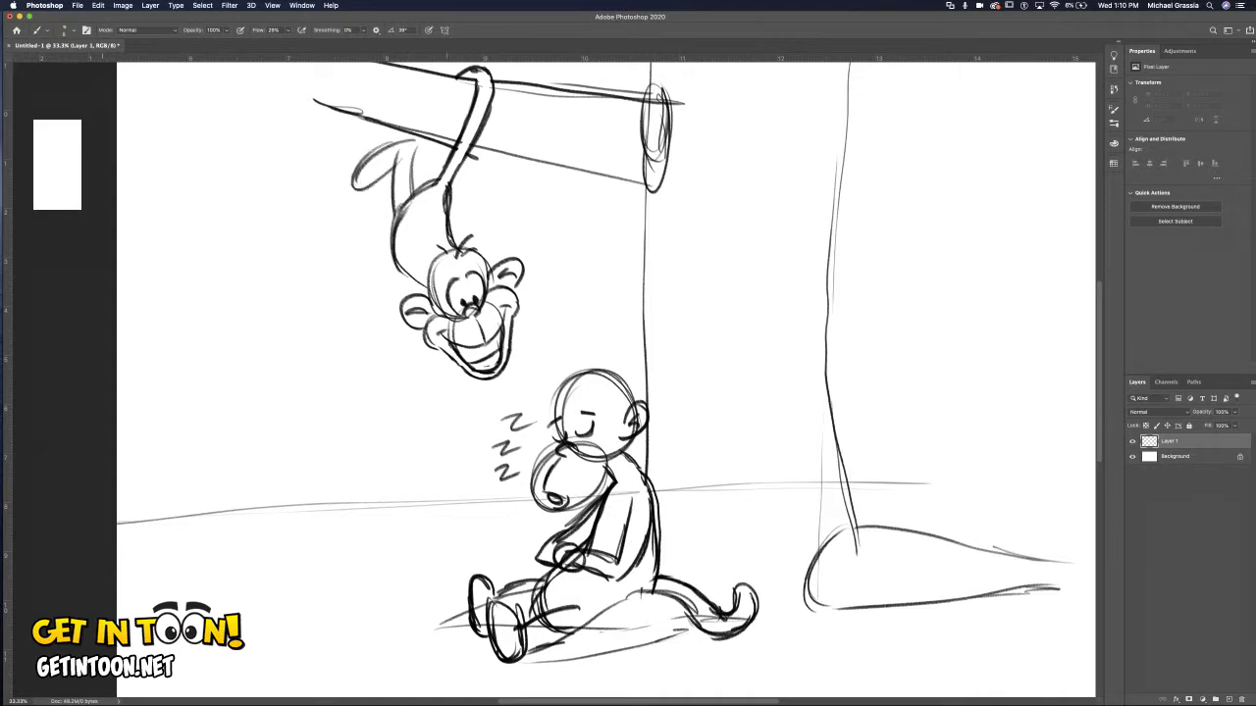
pyautogui.moveTo(453, 194); pyautogui.dragTo(494, 180)
pyautogui.moveTo(450, 216)
pyautogui.mouseDown()
pyautogui.moveTo(480, 208)
pyautogui.moveTo(500, 188)
pyautogui.moveTo(489, 176)
pyautogui.moveTo(534, 179)
pyautogui.moveTo(497, 200)
pyautogui.mouseUp()
# Draw the hanging monkey's arms curving out and down from both sides of the head, each ending in a round hand.
pyautogui.moveTo(418, 279)
pyautogui.mouseDown()
pyautogui.moveTo(330, 370)
pyautogui.moveTo(345, 335)
pyautogui.moveTo(333, 391)
pyautogui.moveTo(432, 288)
pyautogui.moveTo(355, 355)
pyautogui.moveTo(349, 391)
pyautogui.moveTo(367, 431)
pyautogui.moveTo(339, 400)
pyautogui.mouseUp()
pyautogui.moveTo(483, 249); pyautogui.dragTo(605, 235)
pyautogui.moveTo(496, 242)
pyautogui.mouseDown()
pyautogui.moveTo(479, 253)
pyautogui.moveTo(632, 257)
pyautogui.moveTo(596, 245)
pyautogui.moveTo(608, 304)
pyautogui.mouseUp()
pyautogui.moveTo(628, 261)
pyautogui.mouseDown()
pyautogui.moveTo(604, 296)
pyautogui.moveTo(641, 296)
pyautogui.mouseUp()
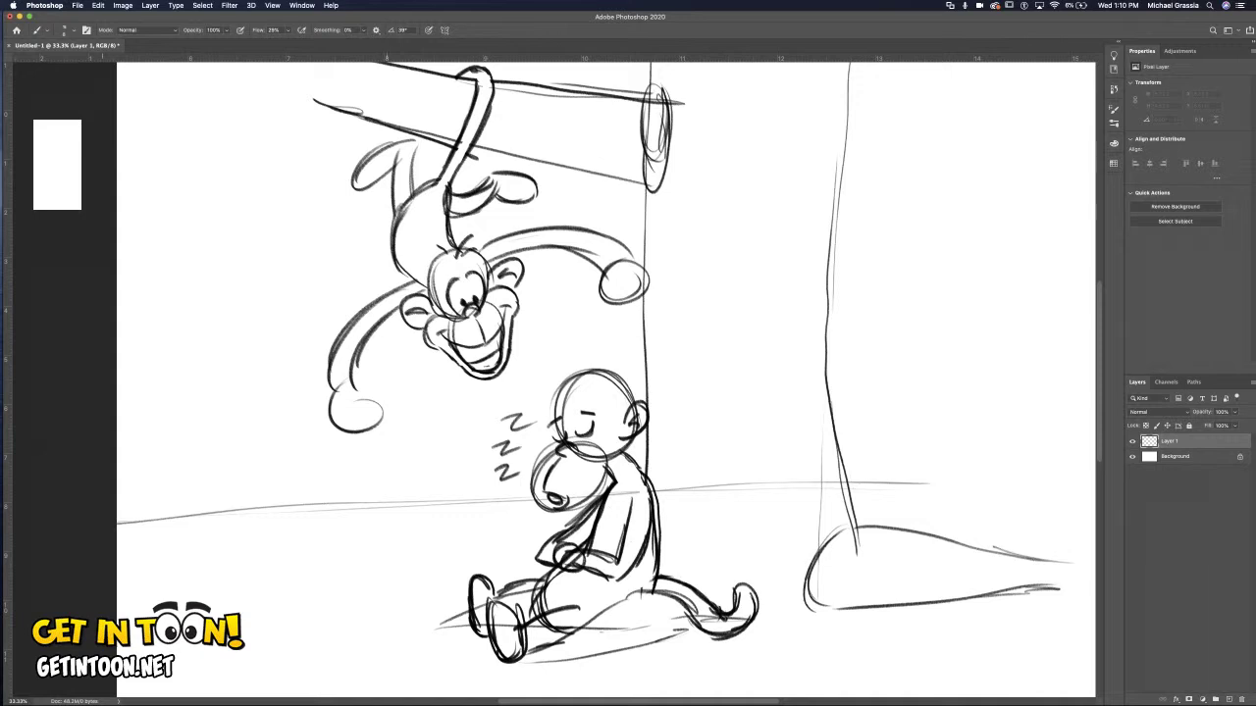
# Draw an upright oval disc against each of the hanging monkey's hands, going over the wider one's outline to darken it.
pyautogui.moveTo(383, 384); pyautogui.dragTo(391, 455)
pyautogui.moveTo(383, 359)
pyautogui.mouseDown()
pyautogui.moveTo(402, 459)
pyautogui.moveTo(386, 438)
pyautogui.mouseUp()
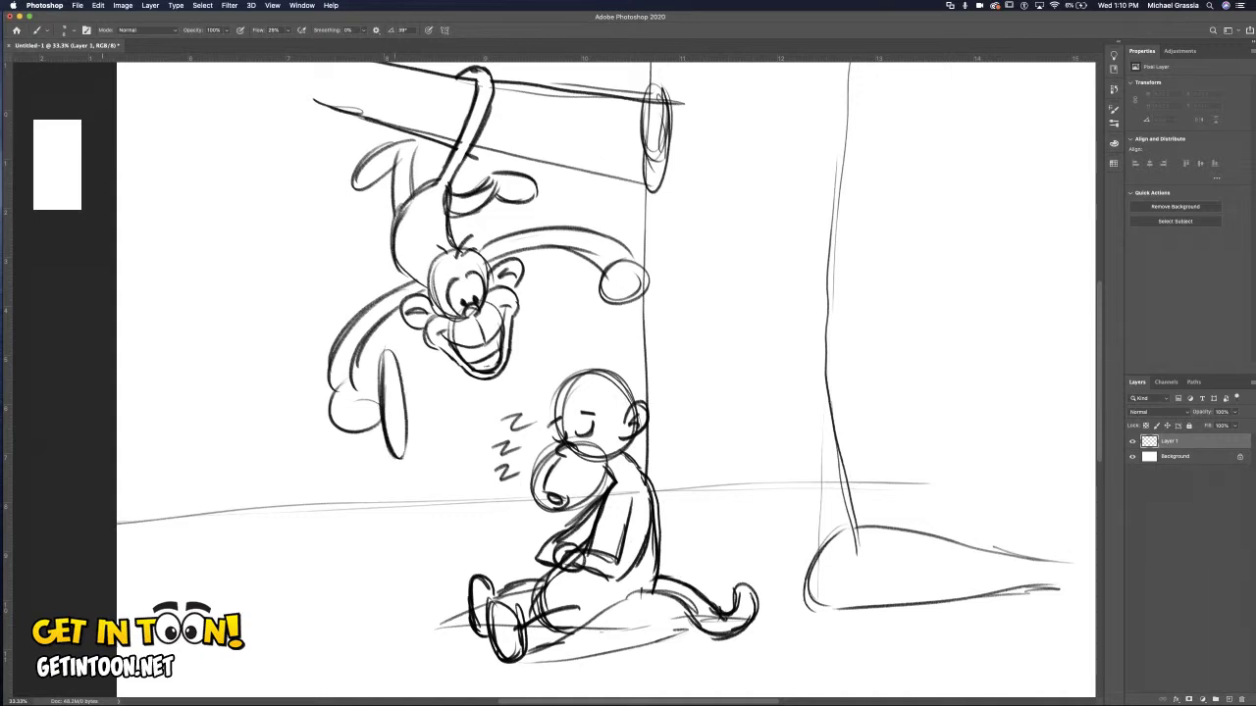
pyautogui.moveTo(583, 282)
pyautogui.mouseDown()
pyautogui.moveTo(580, 338)
pyautogui.moveTo(616, 365)
pyautogui.moveTo(622, 295)
pyautogui.mouseUp()
pyautogui.moveTo(620, 300); pyautogui.dragTo(627, 354)
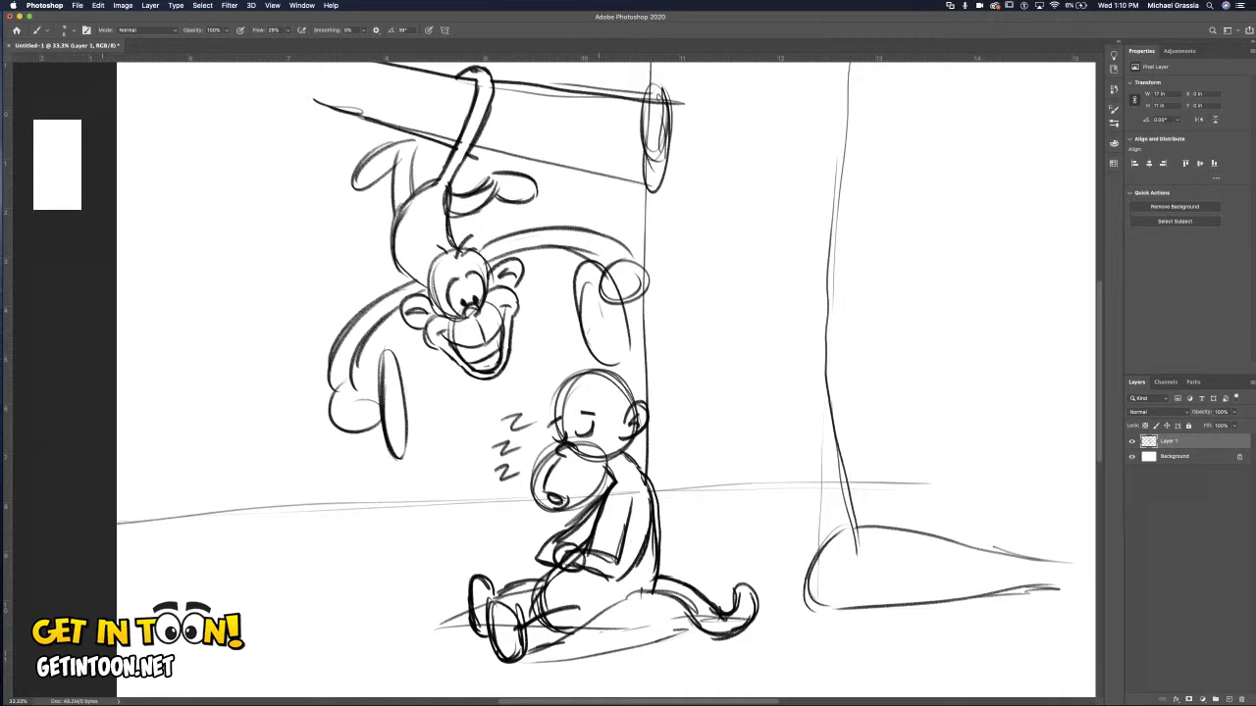
pyautogui.moveTo(595, 267); pyautogui.dragTo(624, 322)
pyautogui.moveTo(626, 324); pyautogui.dragTo(628, 357)
pyautogui.moveTo(573, 289)
pyautogui.mouseDown()
pyautogui.moveTo(616, 367)
pyautogui.moveTo(597, 369)
pyautogui.mouseUp()
pyautogui.moveTo(626, 328); pyautogui.dragTo(583, 265)
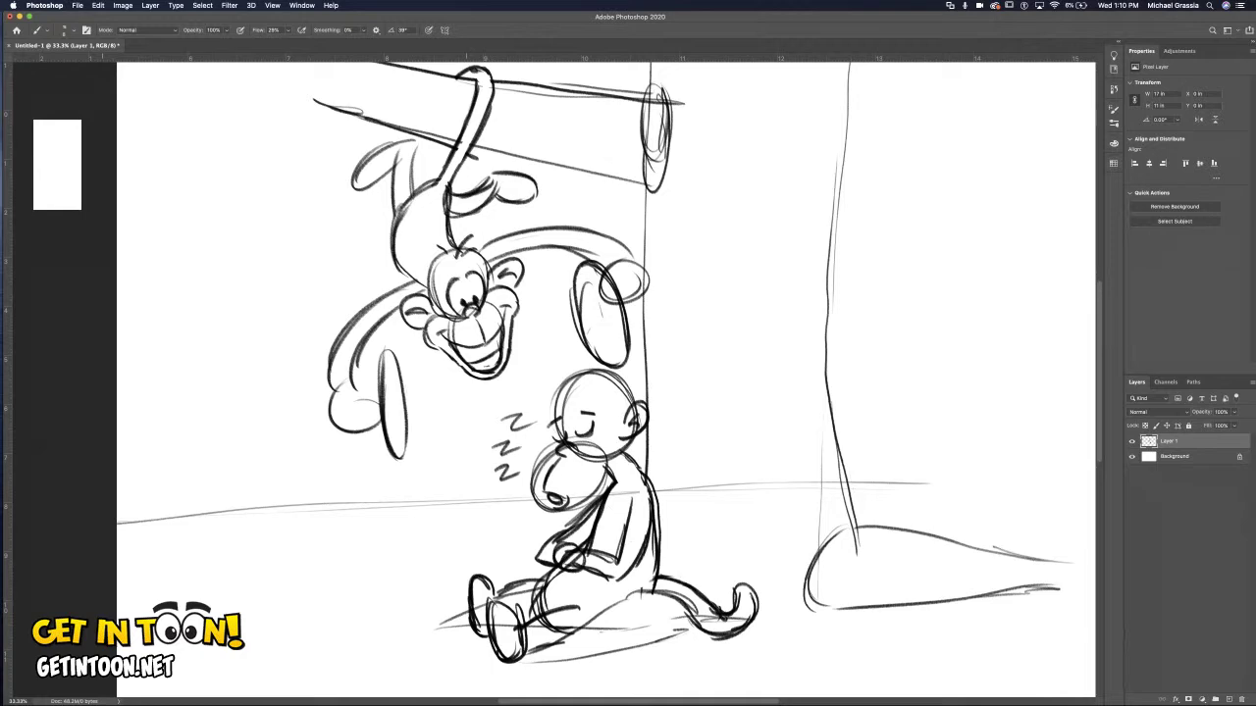
# Extend both edges of the tree trunk upward and draw a second branch angling up from the trunk's far side.
pyautogui.press('super+minus')
pyautogui.press('super+minus')
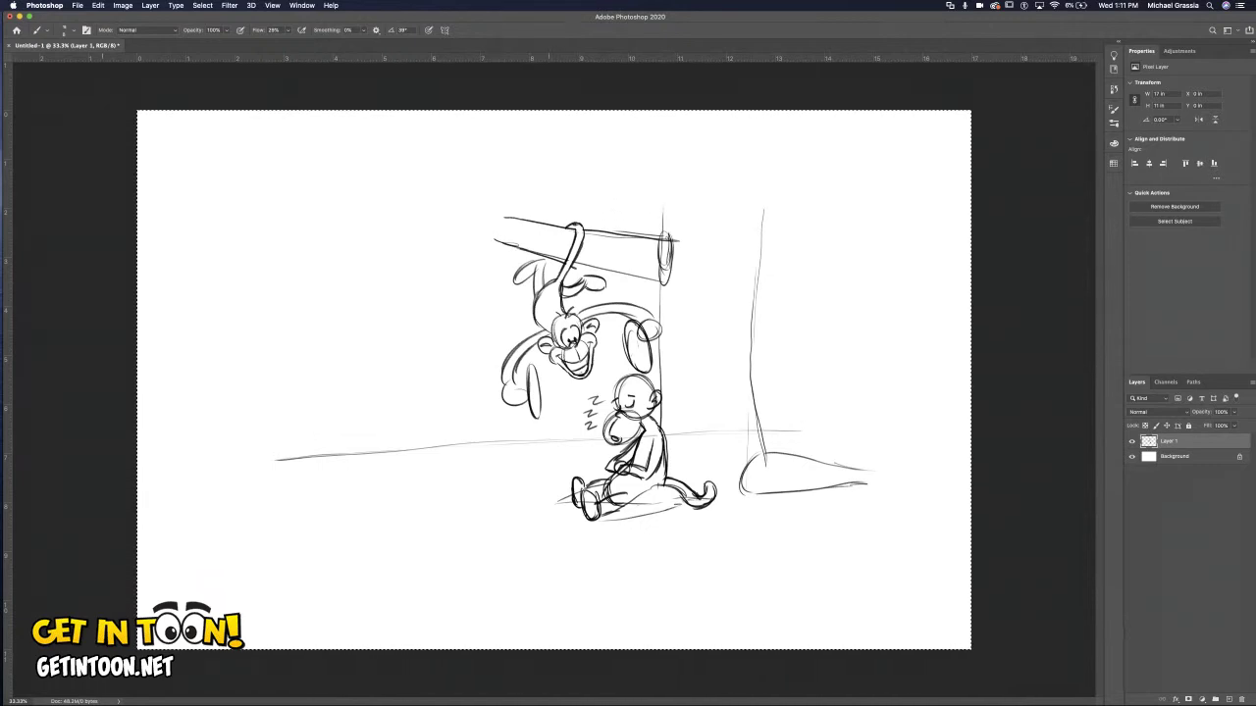
pyautogui.moveTo(660, 175); pyautogui.dragTo(664, 244)
pyautogui.moveTo(764, 172)
pyautogui.mouseDown()
pyautogui.moveTo(761, 236)
pyautogui.moveTo(846, 150)
pyautogui.mouseUp()
pyautogui.moveTo(769, 199); pyautogui.dragTo(855, 145)
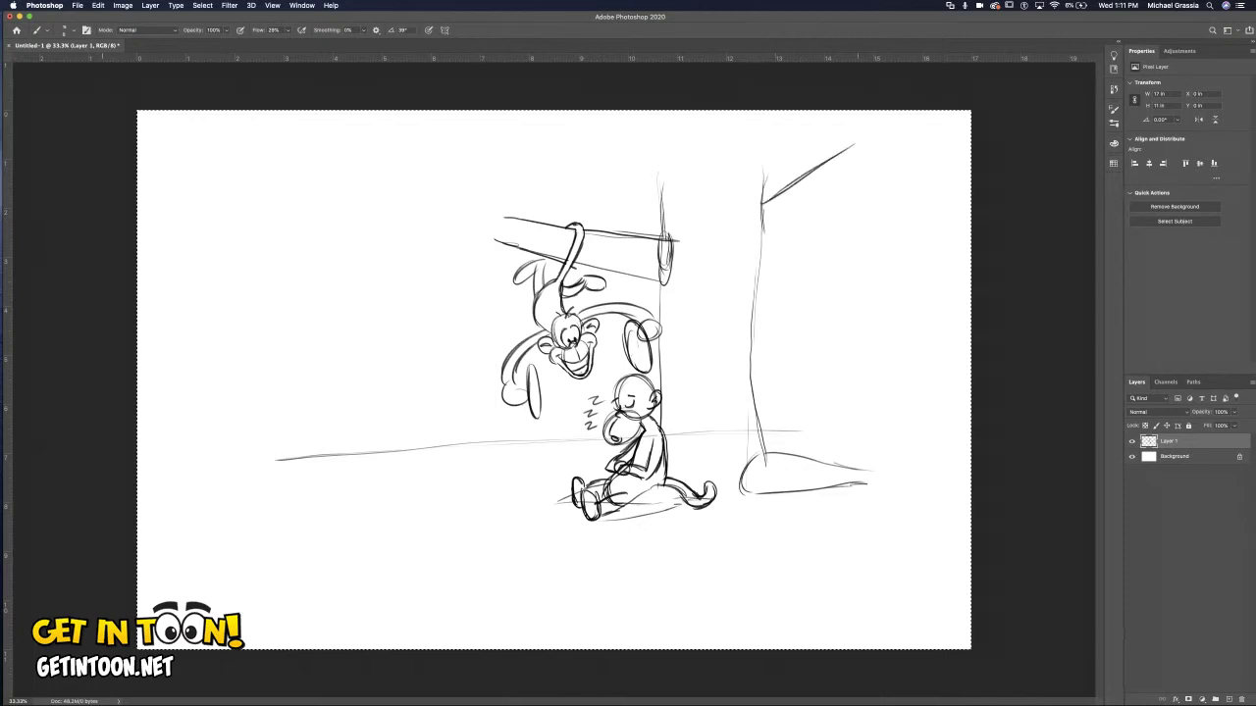
pyautogui.moveTo(761, 164); pyautogui.dragTo(835, 123)
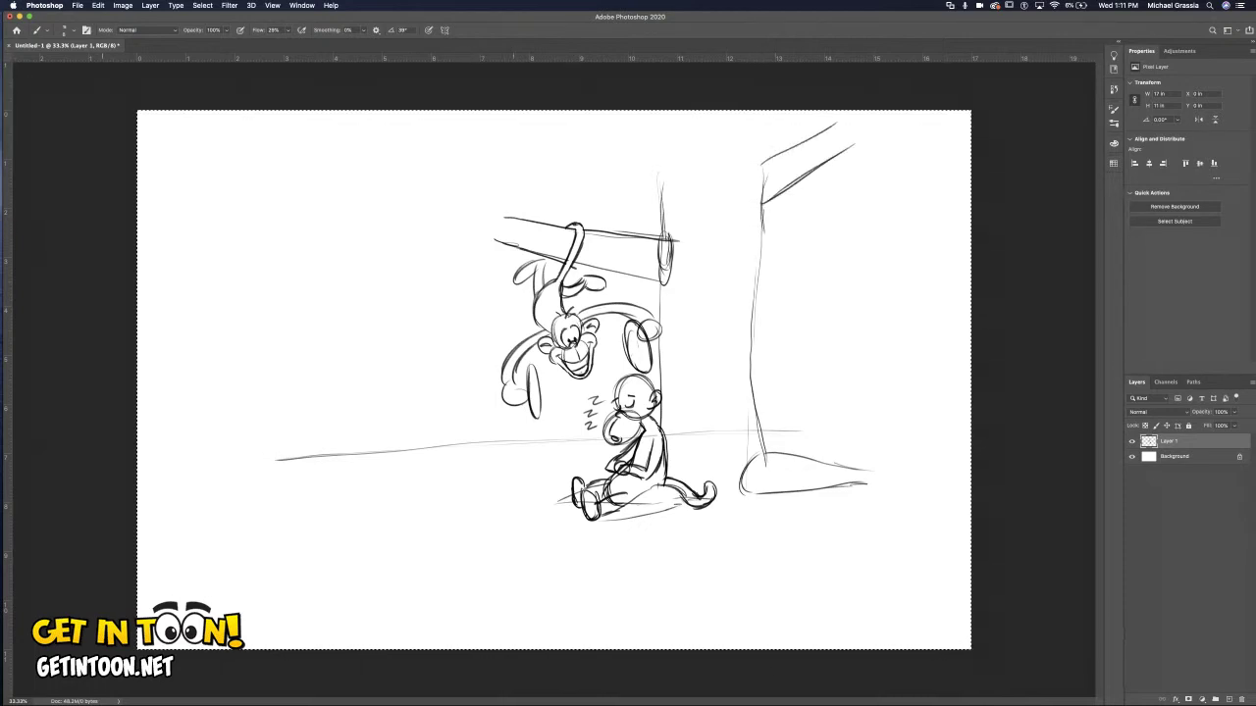
# Draw a scalloped leaf cluster at the end of the monkey's branch and leafy canopy edges across the top of the tree.
pyautogui.moveTo(512, 212)
pyautogui.mouseDown()
pyautogui.moveTo(427, 178)
pyautogui.moveTo(374, 186)
pyautogui.moveTo(357, 225)
pyautogui.moveTo(434, 271)
pyautogui.moveTo(475, 275)
pyautogui.moveTo(502, 256)
pyautogui.moveTo(485, 240)
pyautogui.moveTo(496, 225)
pyautogui.mouseUp()
pyautogui.moveTo(397, 220); pyautogui.dragTo(462, 217)
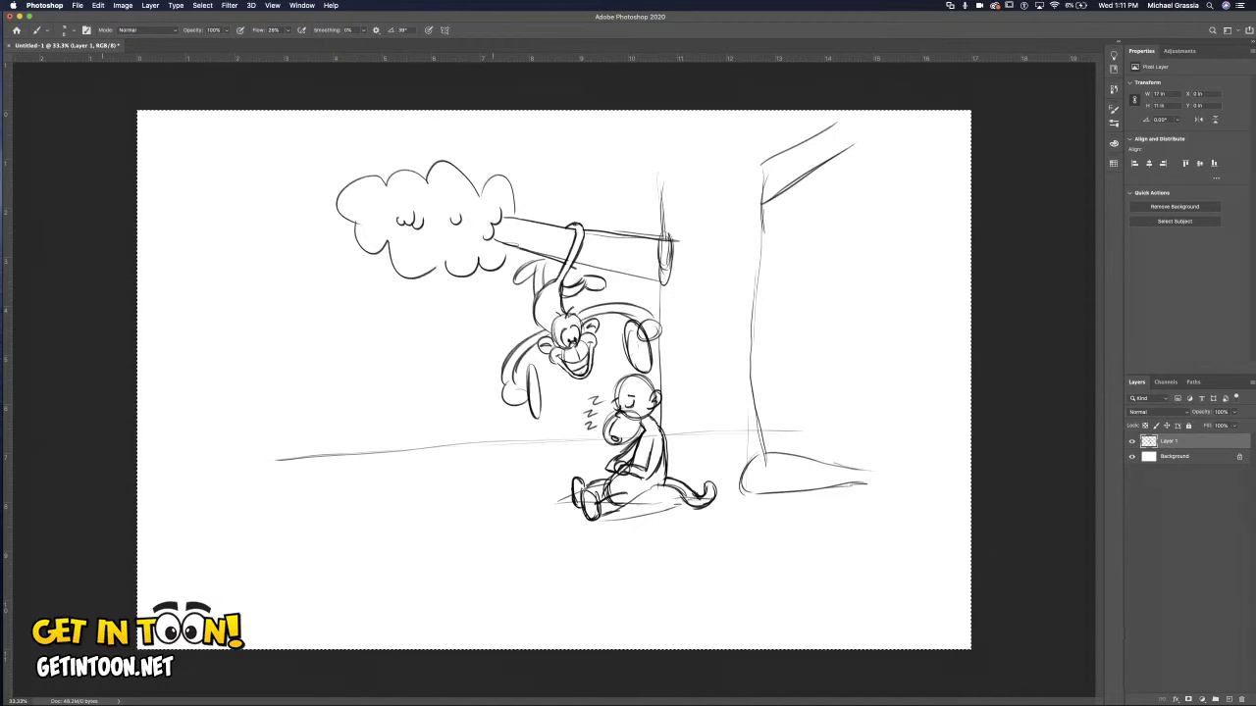
pyautogui.moveTo(493, 123)
pyautogui.mouseDown()
pyautogui.moveTo(557, 162)
pyautogui.moveTo(632, 171)
pyautogui.moveTo(683, 173)
pyautogui.moveTo(745, 136)
pyautogui.mouseUp()
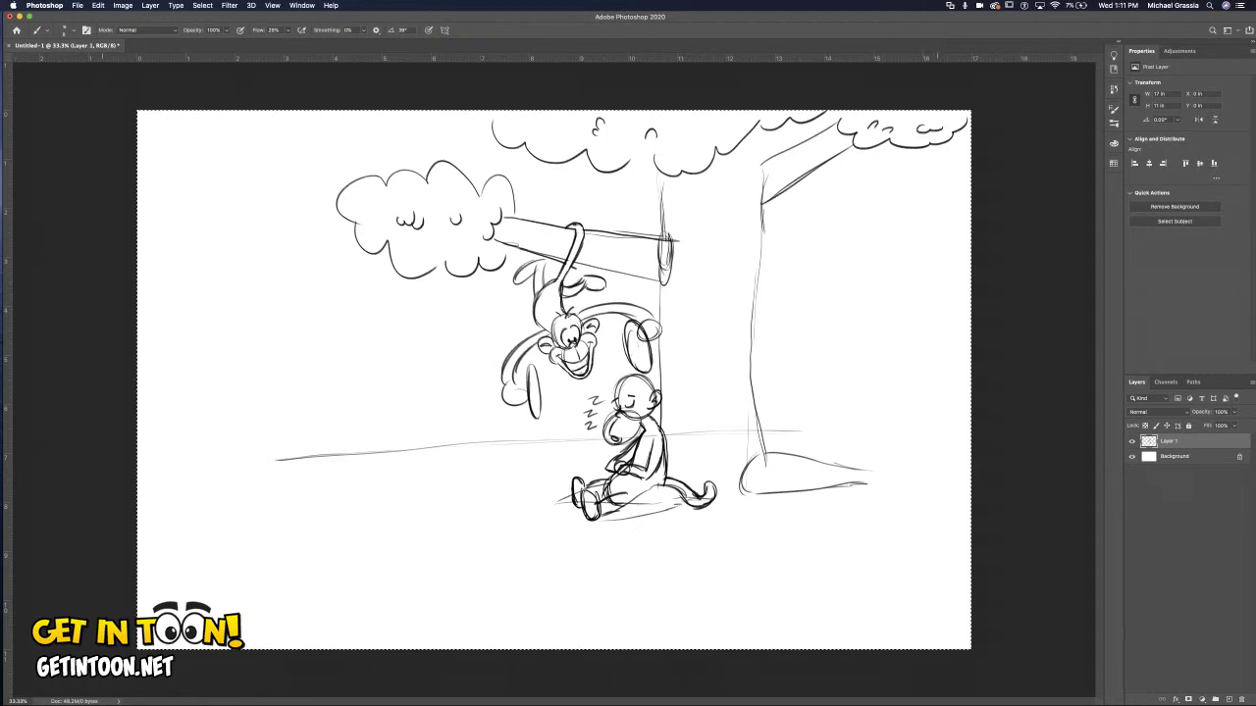
# Darken the tree trunk's edges up into the canopy and strengthen the horizon line on both sides of the tree.
pyautogui.moveTo(648, 162); pyautogui.dragTo(659, 259)
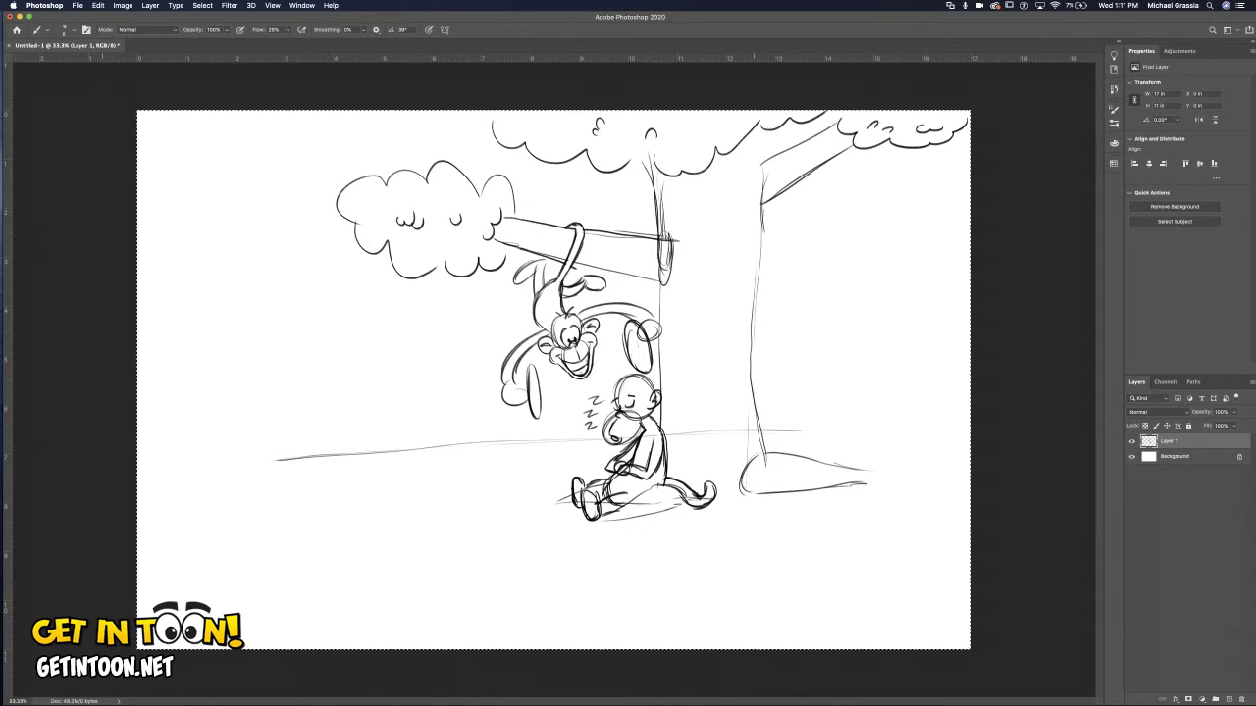
pyautogui.moveTo(761, 157); pyautogui.dragTo(753, 424)
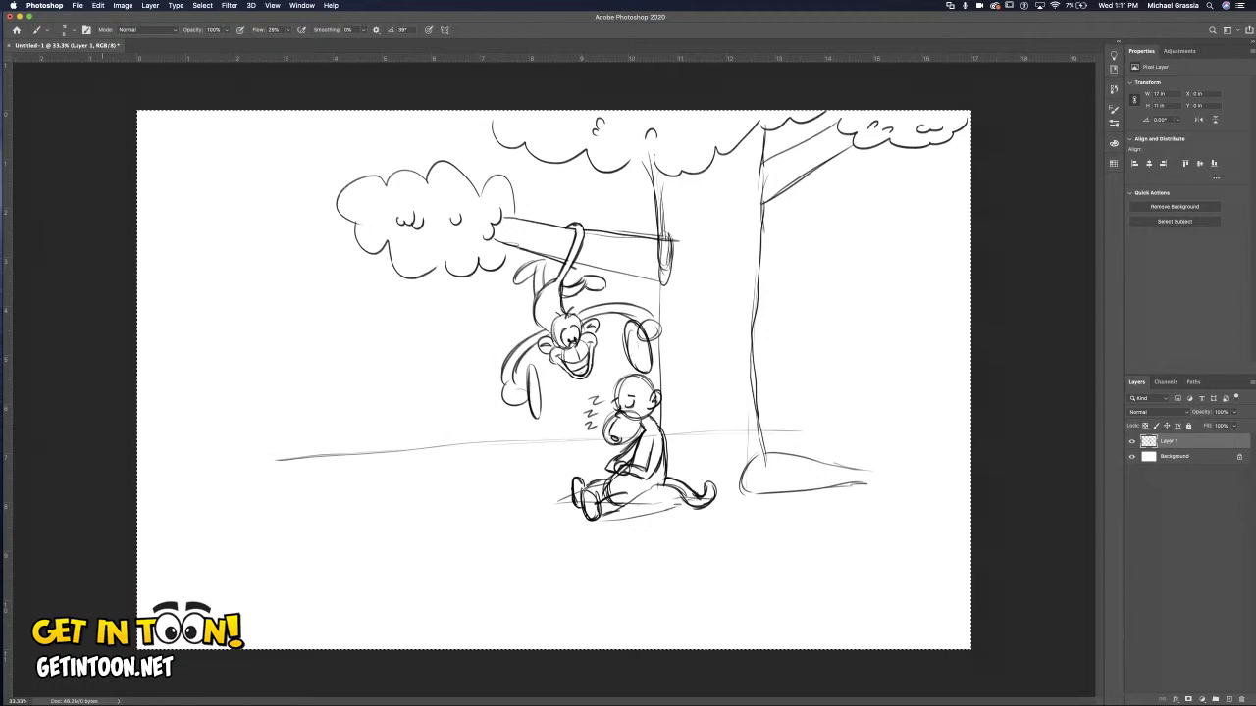
pyautogui.moveTo(251, 459); pyautogui.dragTo(612, 438)
pyautogui.moveTo(761, 430)
pyautogui.mouseDown()
pyautogui.moveTo(892, 430)
pyautogui.moveTo(832, 430)
pyautogui.moveTo(869, 431)
pyautogui.mouseUp()
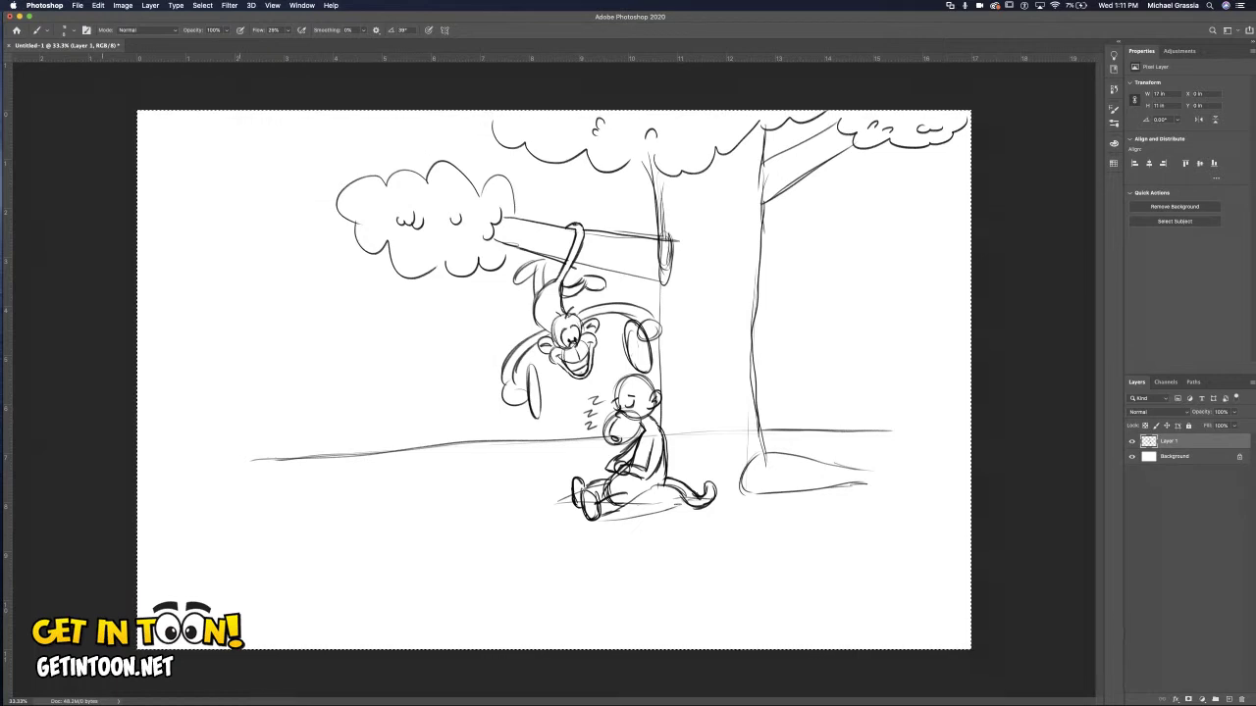
pyautogui.moveTo(242, 277)
pyautogui.mouseDown()
pyautogui.moveTo(216, 304)
pyautogui.moveTo(215, 398)
pyautogui.mouseUp()
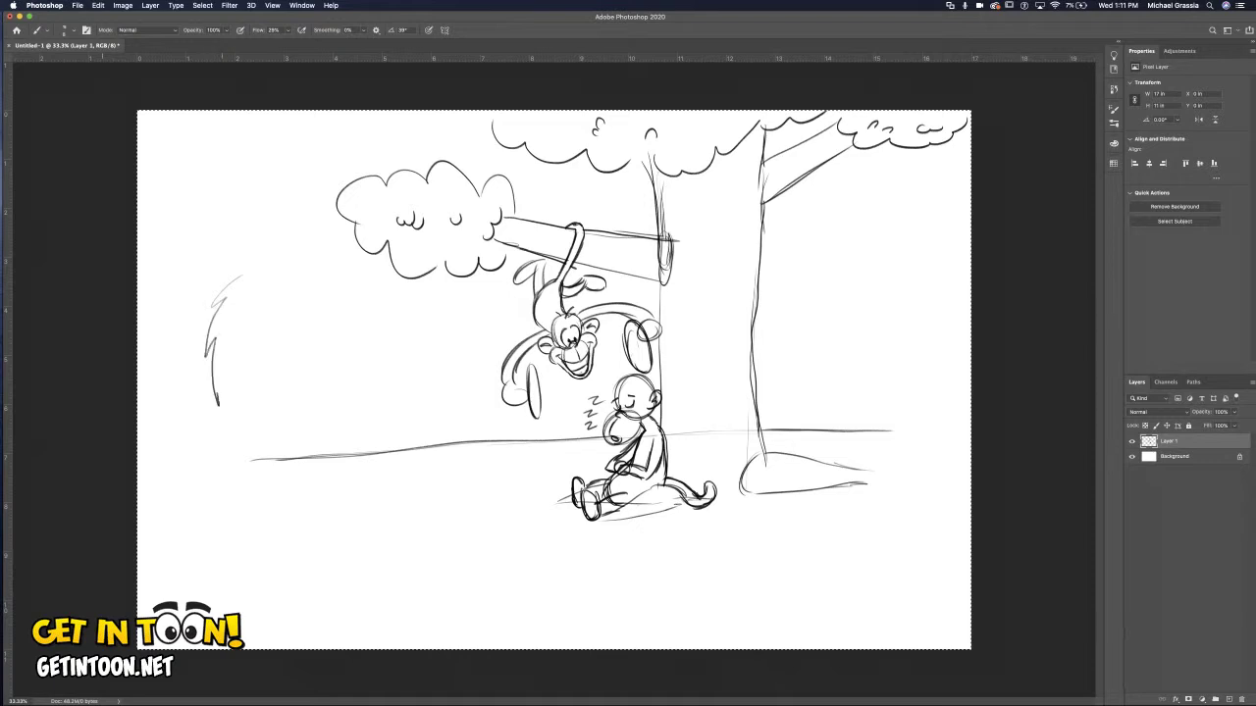
pyautogui.moveTo(253, 276)
pyautogui.mouseDown()
pyautogui.moveTo(255, 366)
pyautogui.moveTo(216, 418)
pyautogui.mouseUp()
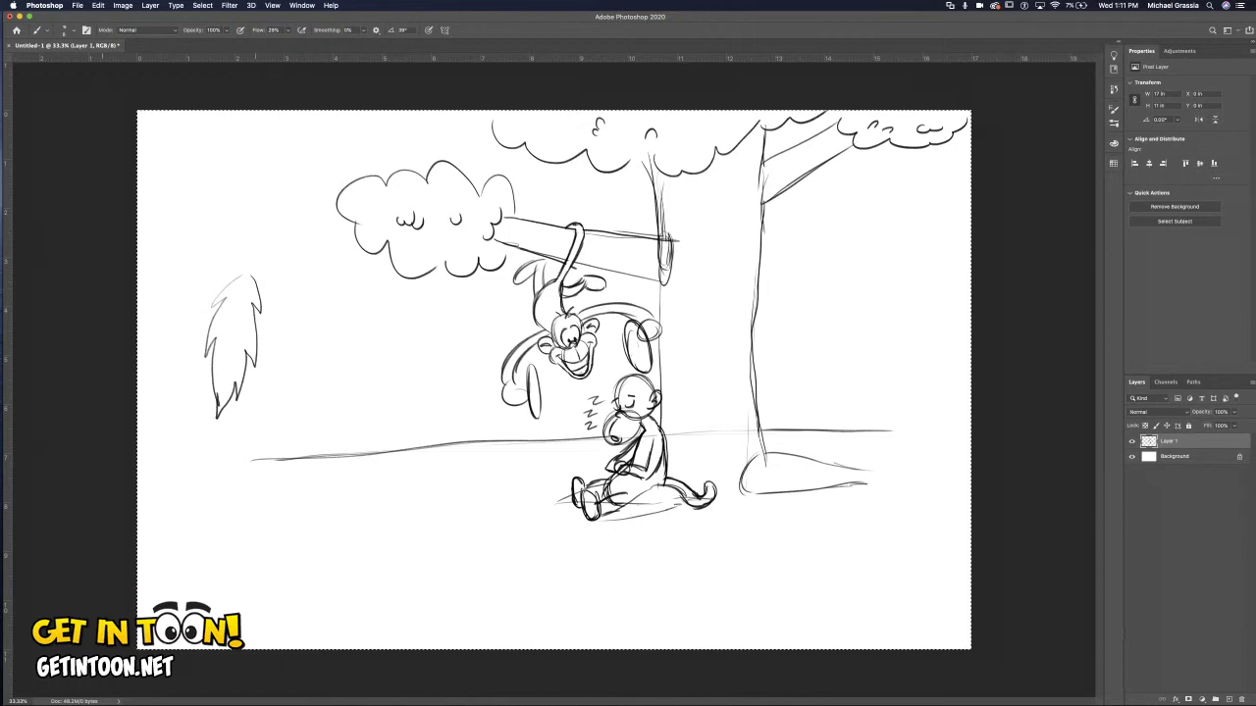
pyautogui.moveTo(257, 282)
pyautogui.mouseDown()
pyautogui.moveTo(288, 414)
pyautogui.moveTo(267, 418)
pyautogui.mouseUp()
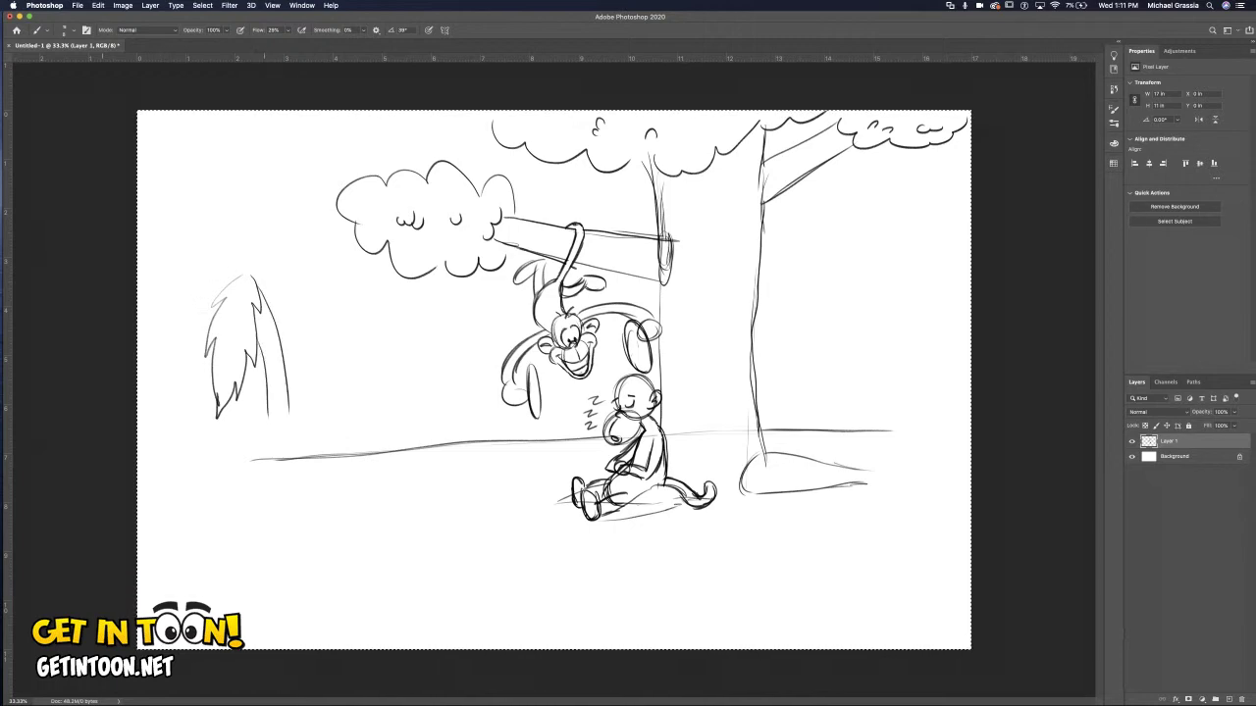
pyautogui.moveTo(277, 358); pyautogui.dragTo(269, 367)
pyautogui.moveTo(269, 412)
pyautogui.mouseDown()
pyautogui.moveTo(284, 388)
pyautogui.moveTo(286, 428)
pyautogui.moveTo(292, 408)
pyautogui.moveTo(263, 374)
pyautogui.mouseUp()
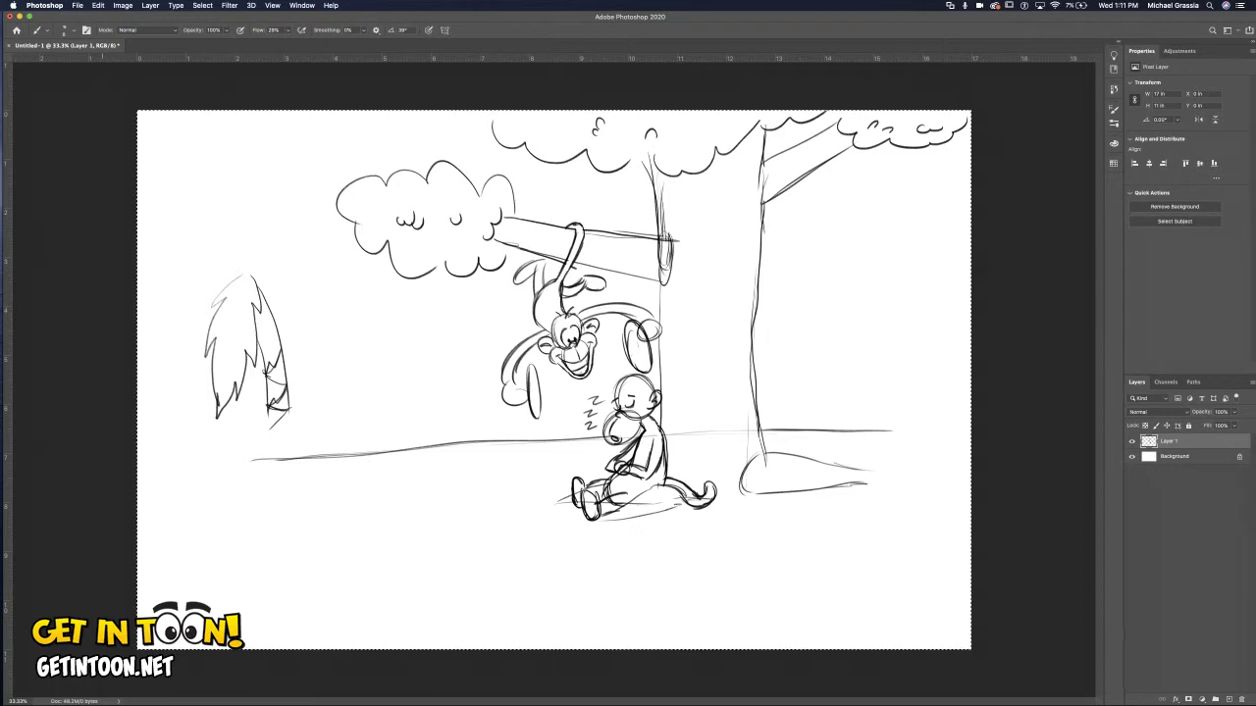
pyautogui.press('e')
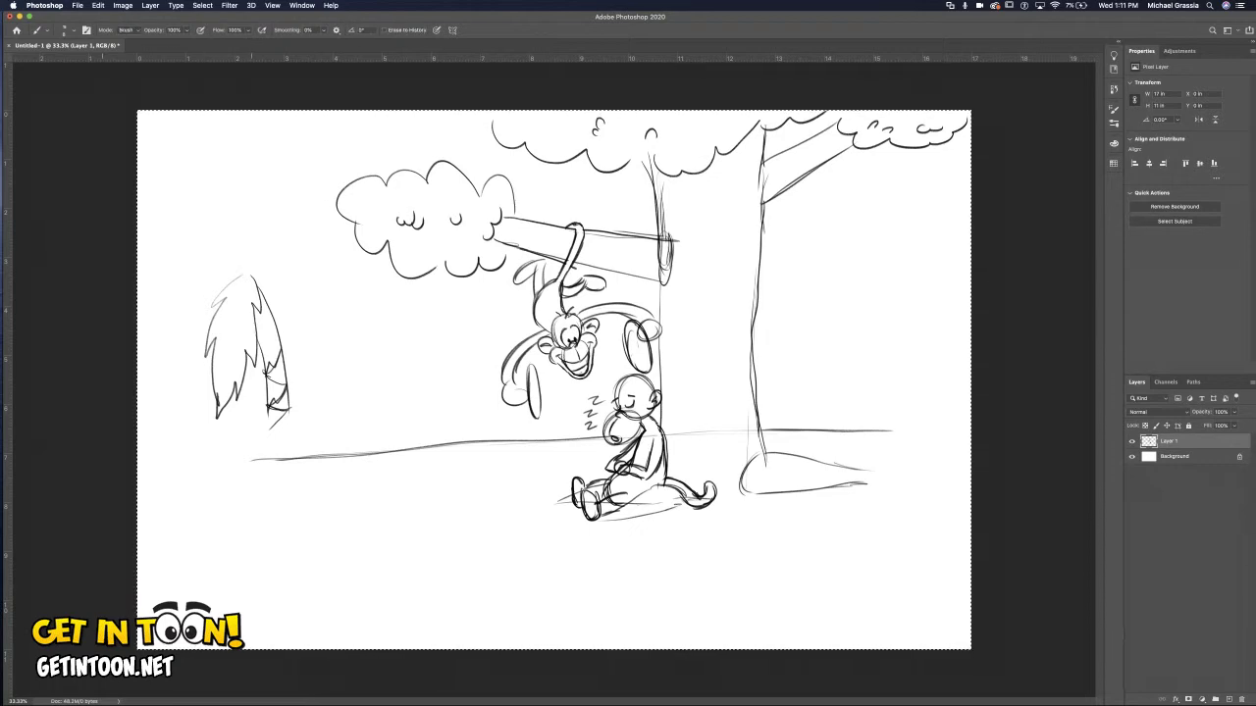
pyautogui.moveTo(257, 280)
pyautogui.mouseDown()
pyautogui.moveTo(288, 402)
pyautogui.moveTo(257, 306)
pyautogui.moveTo(253, 363)
pyautogui.moveTo(228, 404)
pyautogui.moveTo(216, 396)
pyautogui.moveTo(235, 280)
pyautogui.mouseUp()
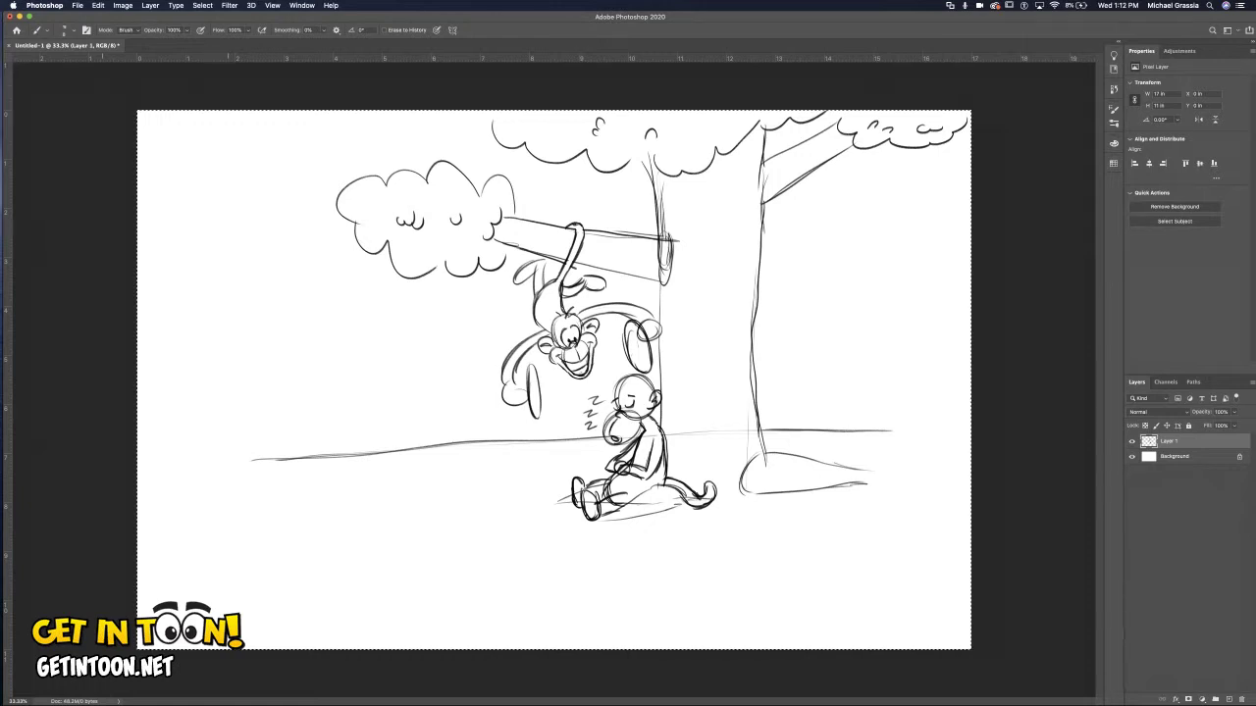
# Draw a large and a small leafy bush along the horizon before the tree and a row of bushes behind the trunk.
pyautogui.press('b')
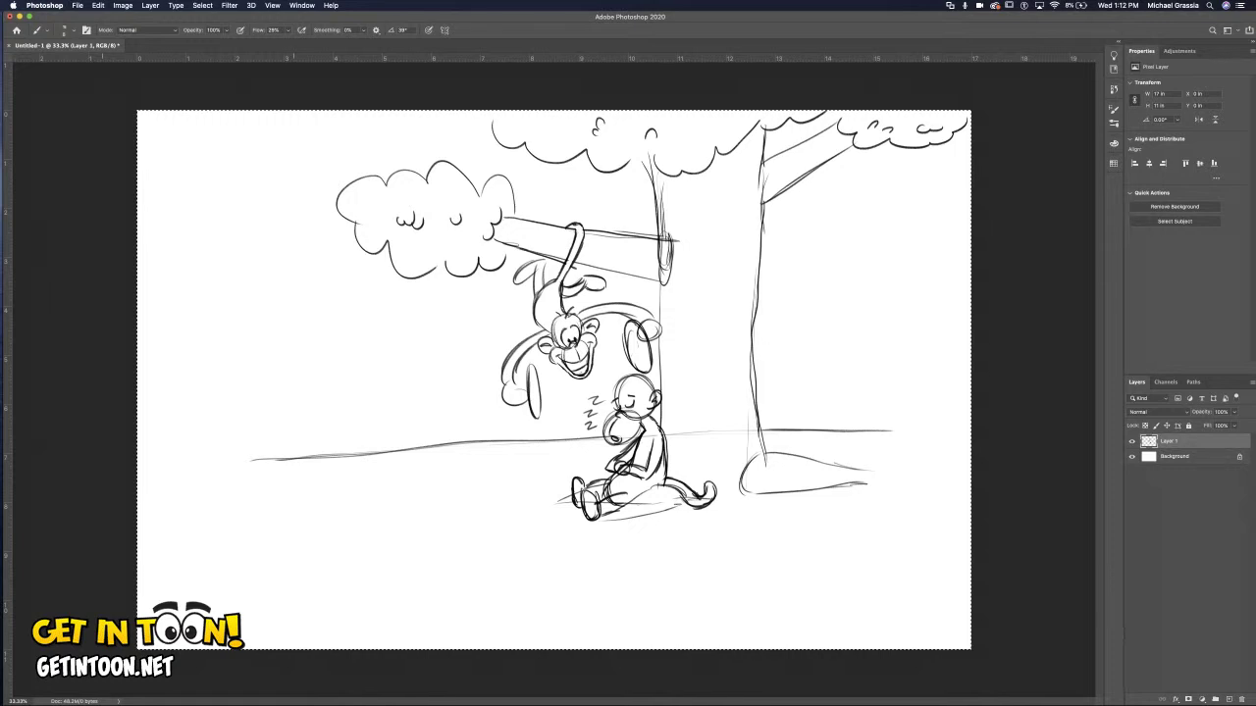
pyautogui.moveTo(293, 458)
pyautogui.mouseDown()
pyautogui.moveTo(292, 415)
pyautogui.moveTo(244, 378)
pyautogui.moveTo(237, 406)
pyautogui.moveTo(206, 413)
pyautogui.moveTo(220, 451)
pyautogui.mouseUp()
pyautogui.moveTo(273, 400)
pyautogui.mouseDown()
pyautogui.moveTo(310, 397)
pyautogui.moveTo(345, 425)
pyautogui.moveTo(334, 454)
pyautogui.mouseUp()
pyautogui.moveTo(242, 437); pyautogui.dragTo(253, 428)
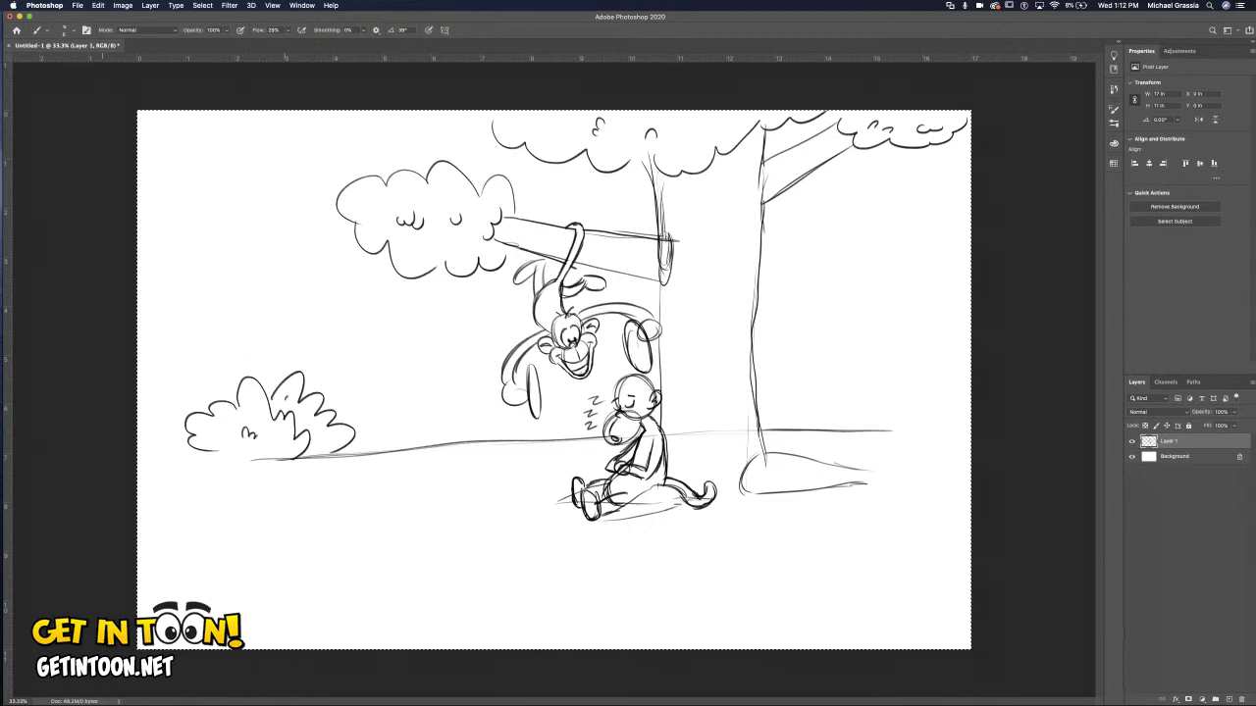
pyautogui.moveTo(419, 450)
pyautogui.mouseDown()
pyautogui.moveTo(456, 395)
pyautogui.moveTo(446, 420)
pyautogui.moveTo(483, 434)
pyautogui.moveTo(455, 444)
pyautogui.mouseUp()
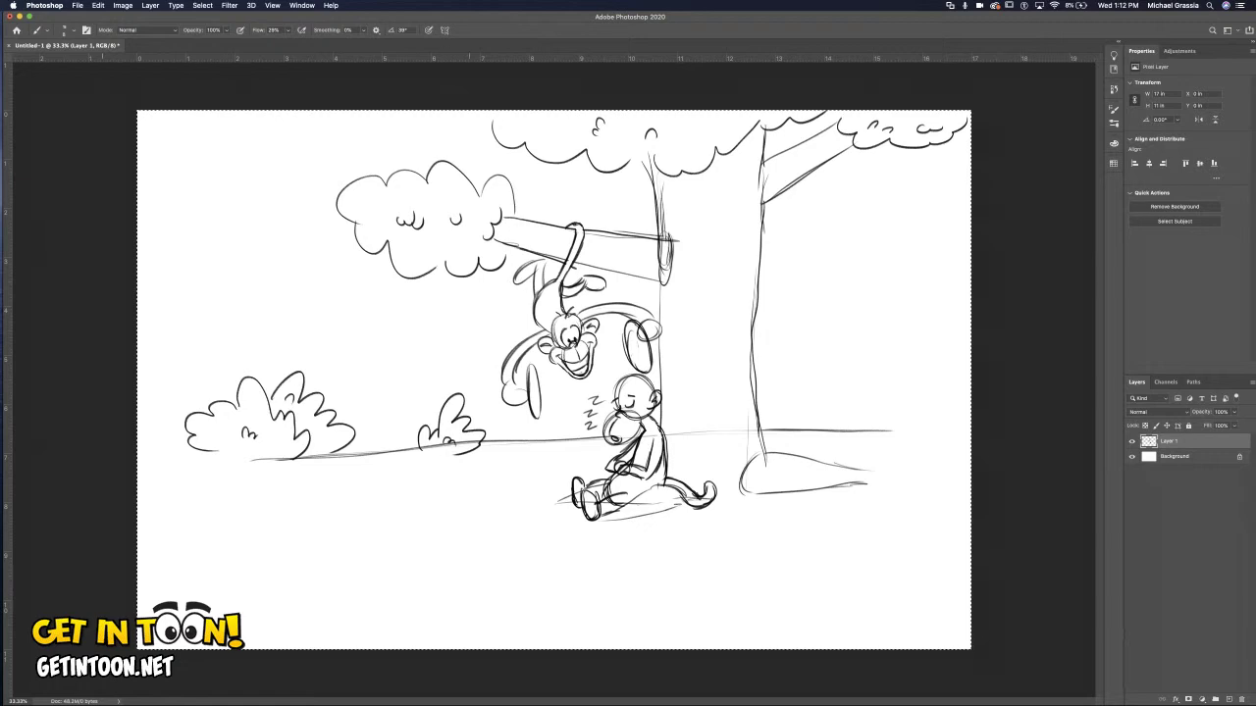
pyautogui.moveTo(754, 388)
pyautogui.mouseDown()
pyautogui.moveTo(828, 389)
pyautogui.moveTo(860, 411)
pyautogui.moveTo(889, 389)
pyautogui.moveTo(907, 418)
pyautogui.mouseUp()
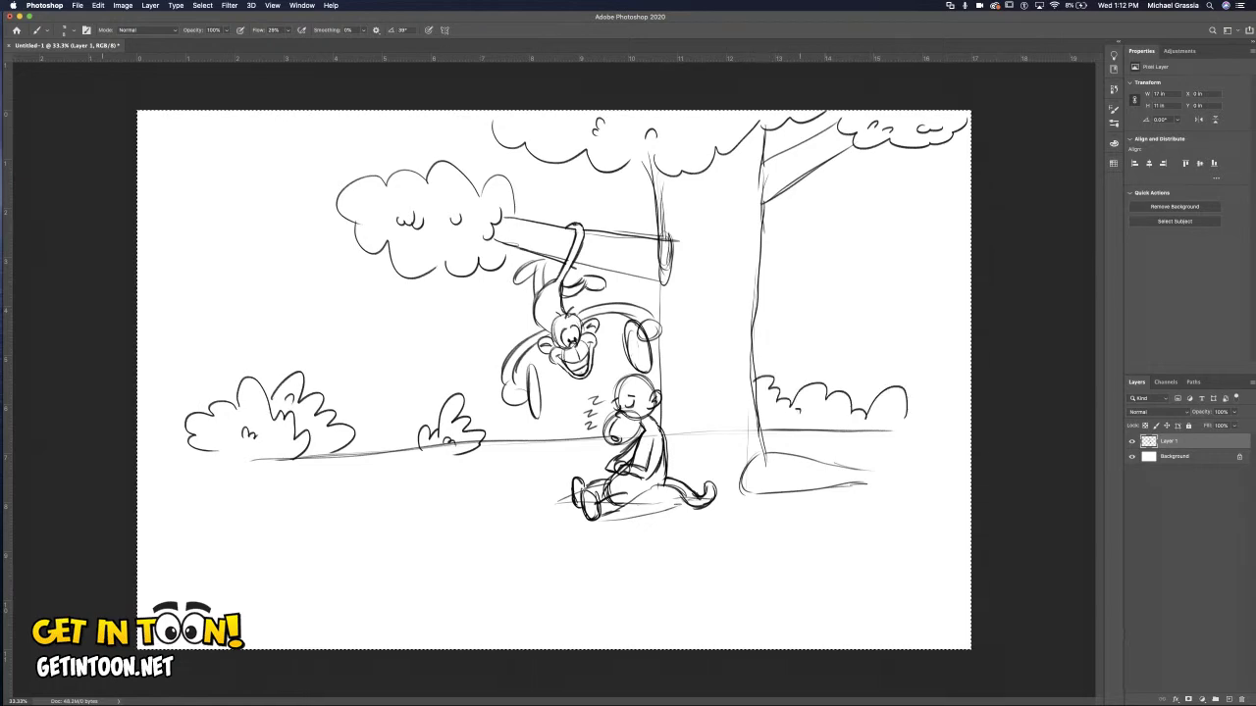
pyautogui.moveTo(787, 410); pyautogui.dragTo(797, 417)
pyautogui.moveTo(882, 404); pyautogui.dragTo(893, 412)
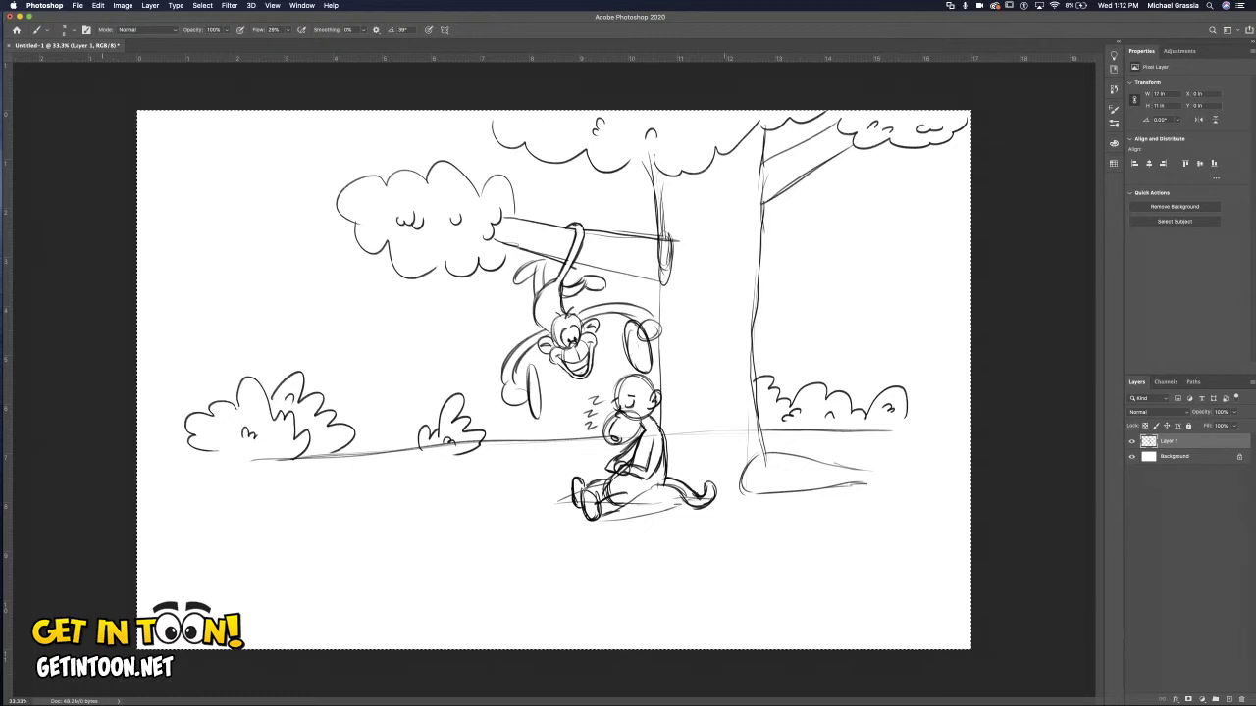
# Scatter short grass tufts along the horizon line, across the open foreground and on the tree's root.
pyautogui.moveTo(289, 545)
pyautogui.mouseDown()
pyautogui.moveTo(294, 521)
pyautogui.moveTo(337, 533)
pyautogui.mouseUp()
pyautogui.moveTo(339, 545); pyautogui.dragTo(347, 535)
pyautogui.moveTo(369, 460); pyautogui.dragTo(377, 445)
pyautogui.moveTo(378, 458); pyautogui.dragTo(384, 448)
pyautogui.moveTo(503, 434); pyautogui.dragTo(512, 433)
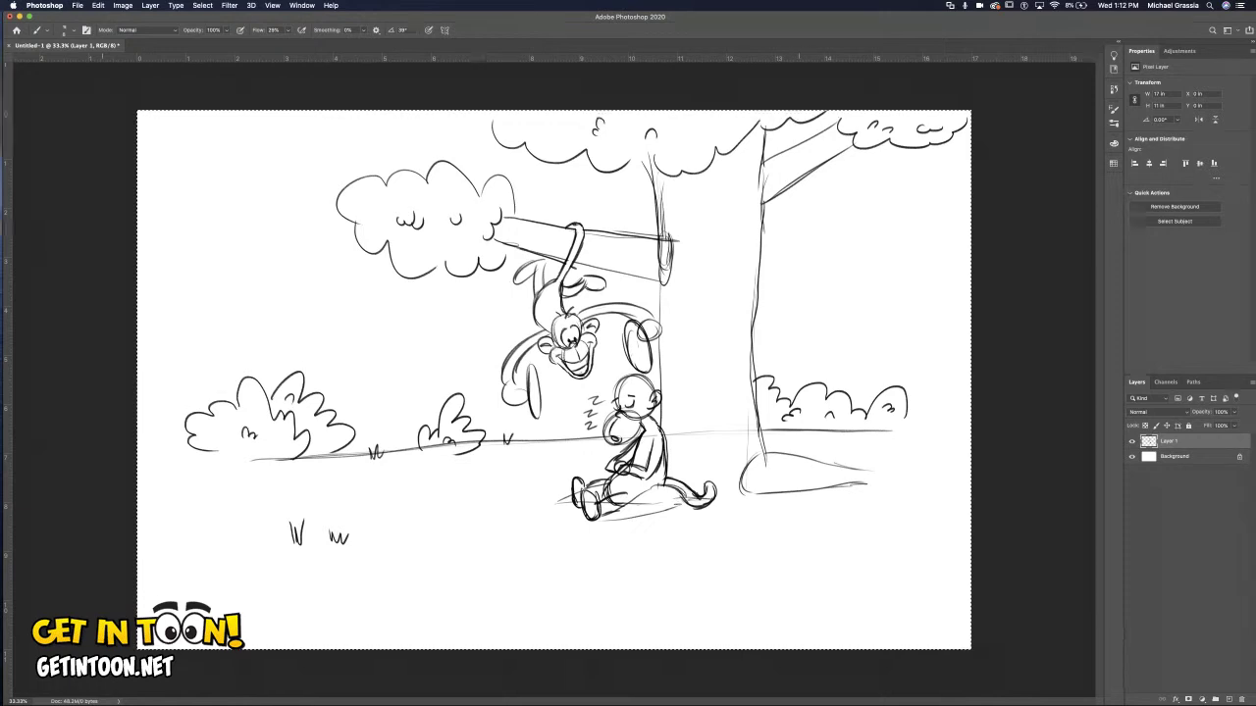
pyautogui.moveTo(799, 424); pyautogui.dragTo(810, 425)
pyautogui.moveTo(793, 497); pyautogui.dragTo(806, 479)
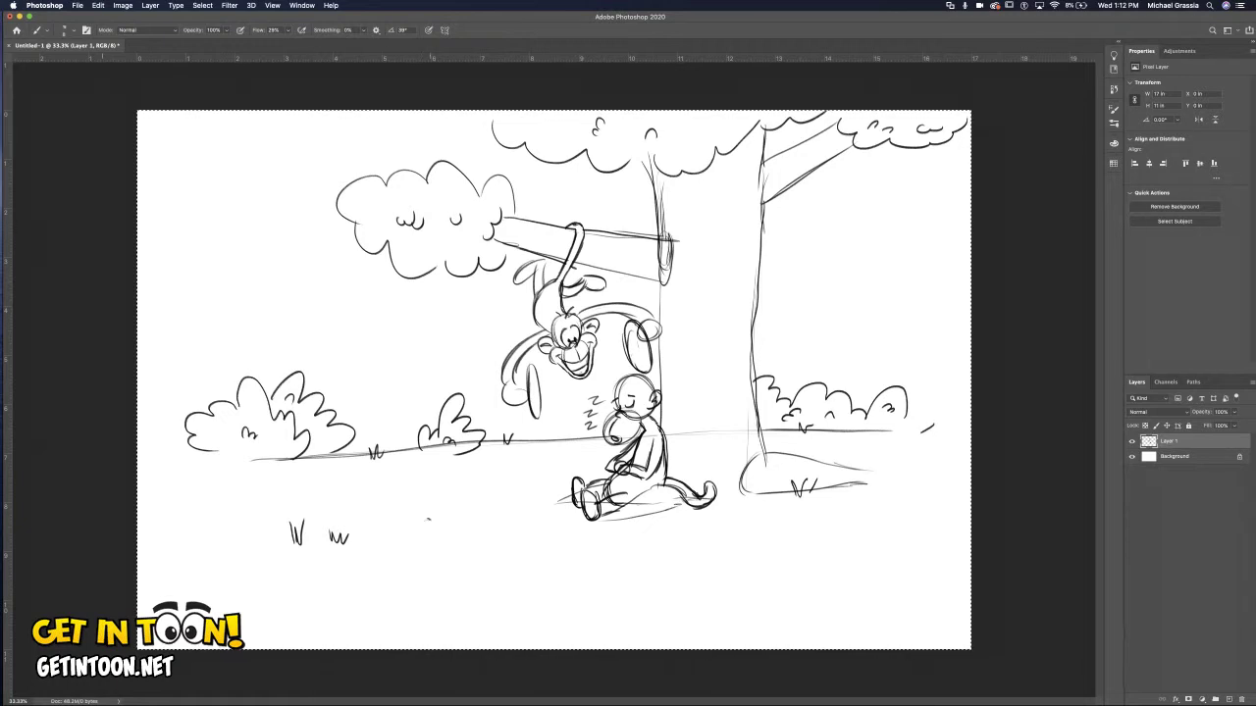
# Draw a cluster of rocks in the foreground, small pebbles near the sleeping monkey, and stones beyond the tree's root.
pyautogui.moveTo(426, 519)
pyautogui.mouseDown()
pyautogui.moveTo(428, 540)
pyautogui.moveTo(438, 529)
pyautogui.moveTo(395, 535)
pyautogui.moveTo(450, 538)
pyautogui.moveTo(456, 522)
pyautogui.mouseUp()
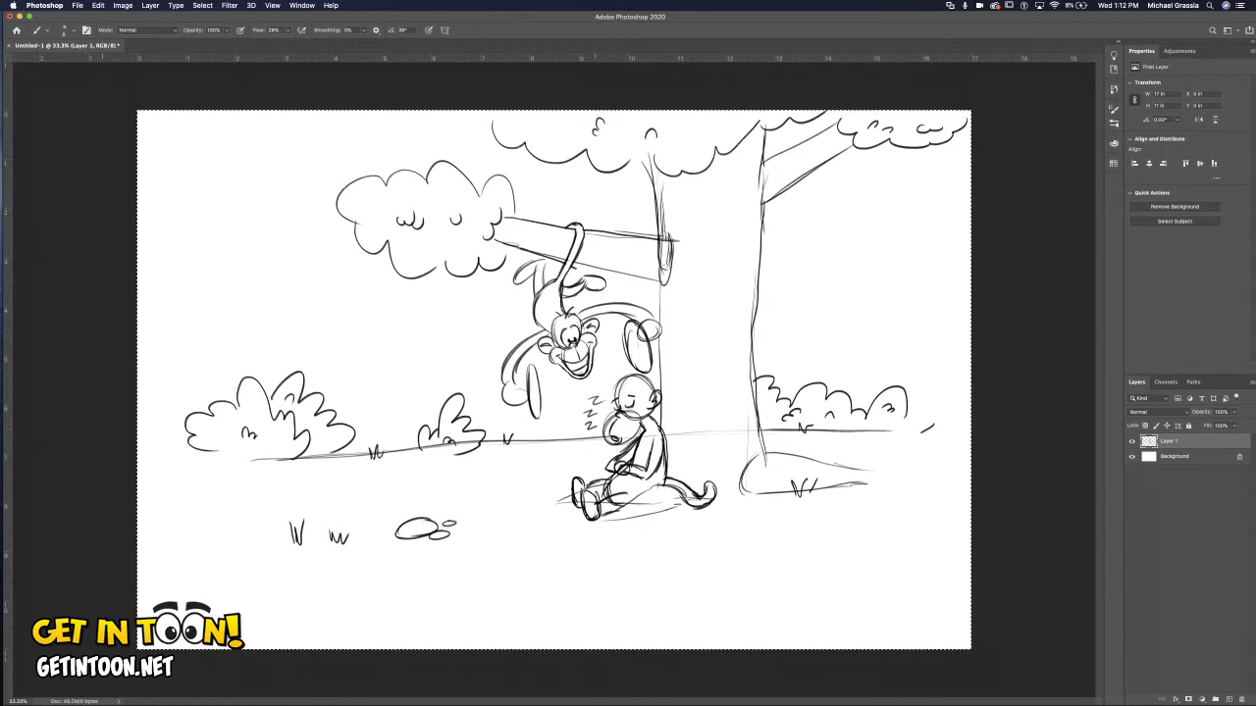
pyautogui.moveTo(587, 543); pyautogui.dragTo(576, 548)
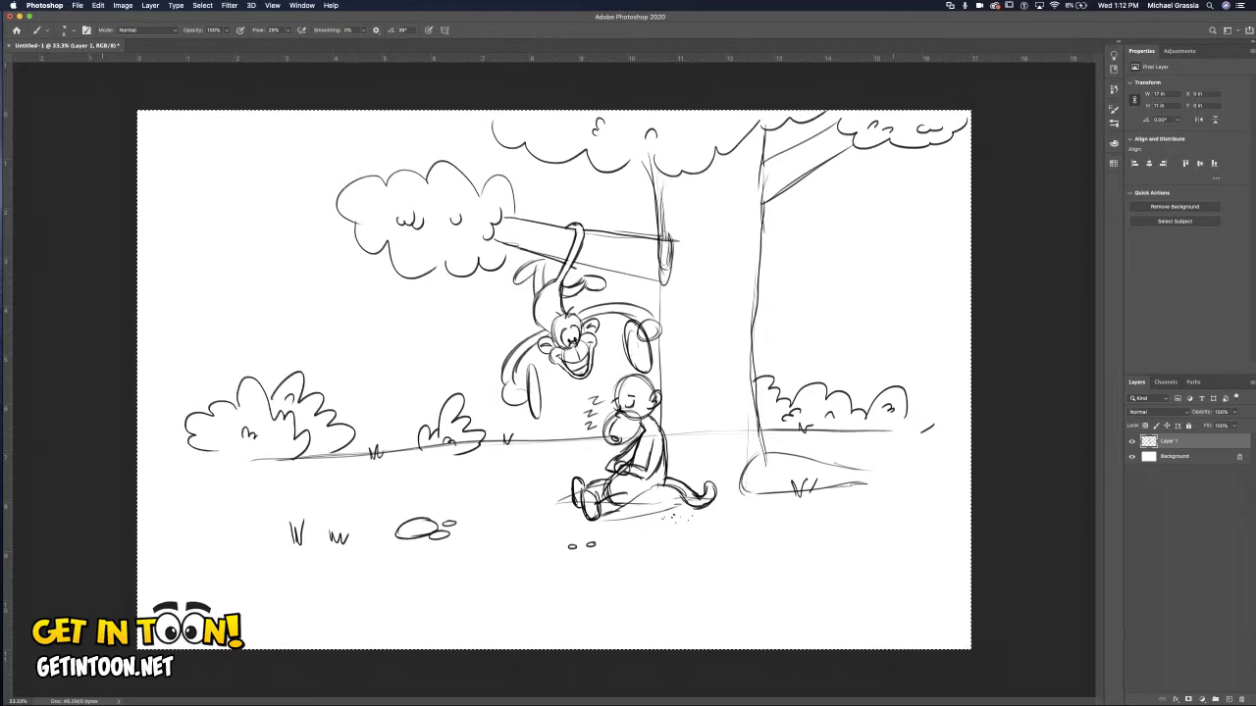
pyautogui.moveTo(911, 452); pyautogui.dragTo(895, 459)
# Draw a small flower with two side leaves on the ground and a curved stem rising beside the largest foreground rock.
pyautogui.moveTo(457, 488); pyautogui.dragTo(473, 484)
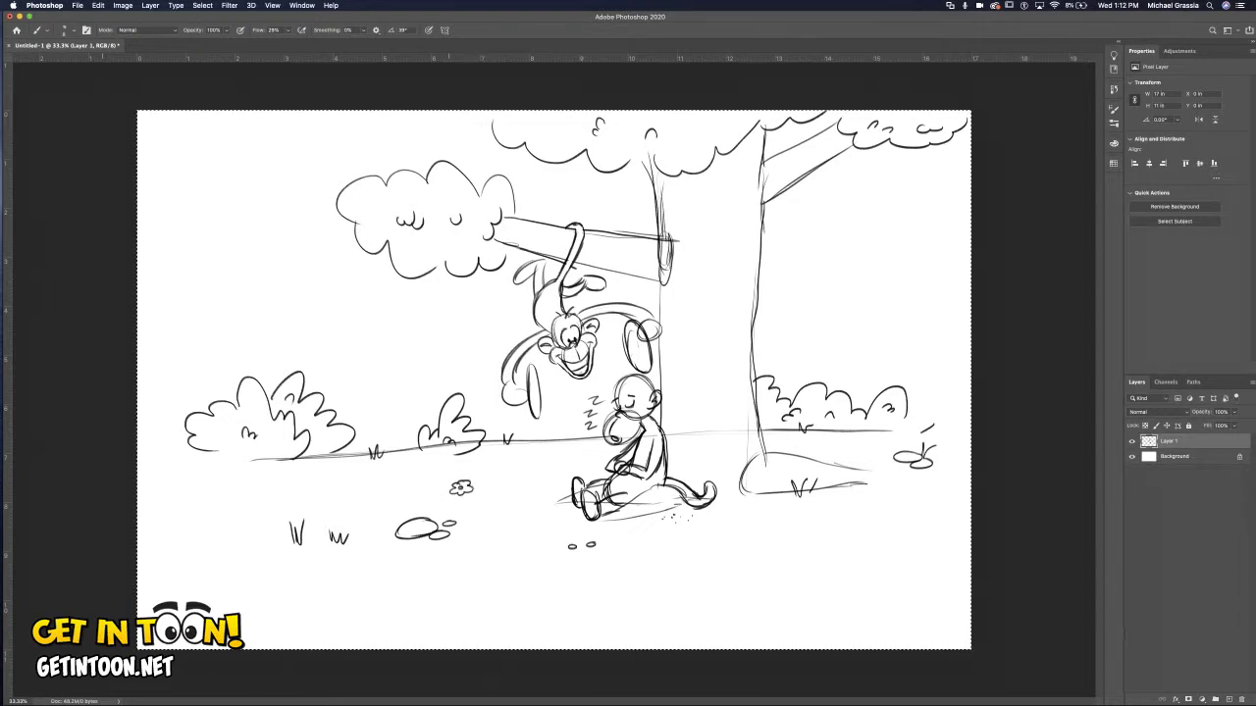
pyautogui.moveTo(434, 484); pyautogui.dragTo(485, 483)
pyautogui.moveTo(392, 510); pyautogui.dragTo(401, 525)
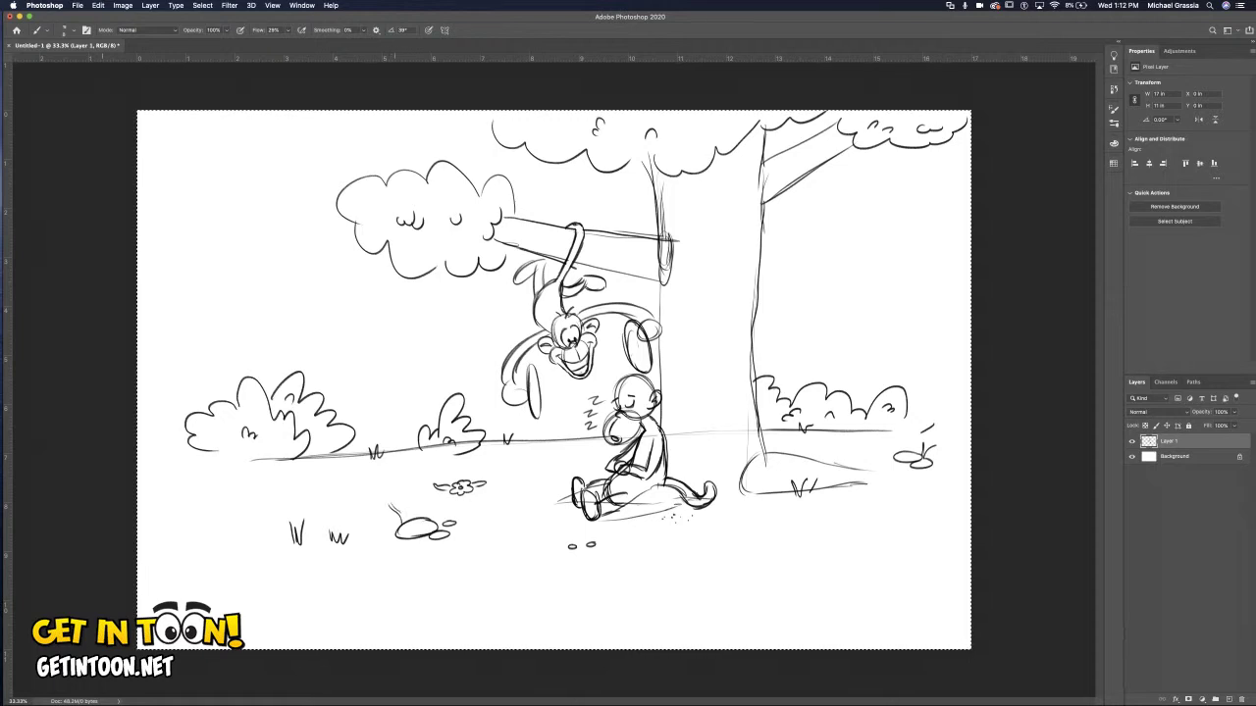
pyautogui.moveTo(383, 514)
pyautogui.mouseDown()
pyautogui.moveTo(401, 526)
pyautogui.moveTo(396, 483)
pyautogui.moveTo(383, 488)
pyautogui.mouseUp()
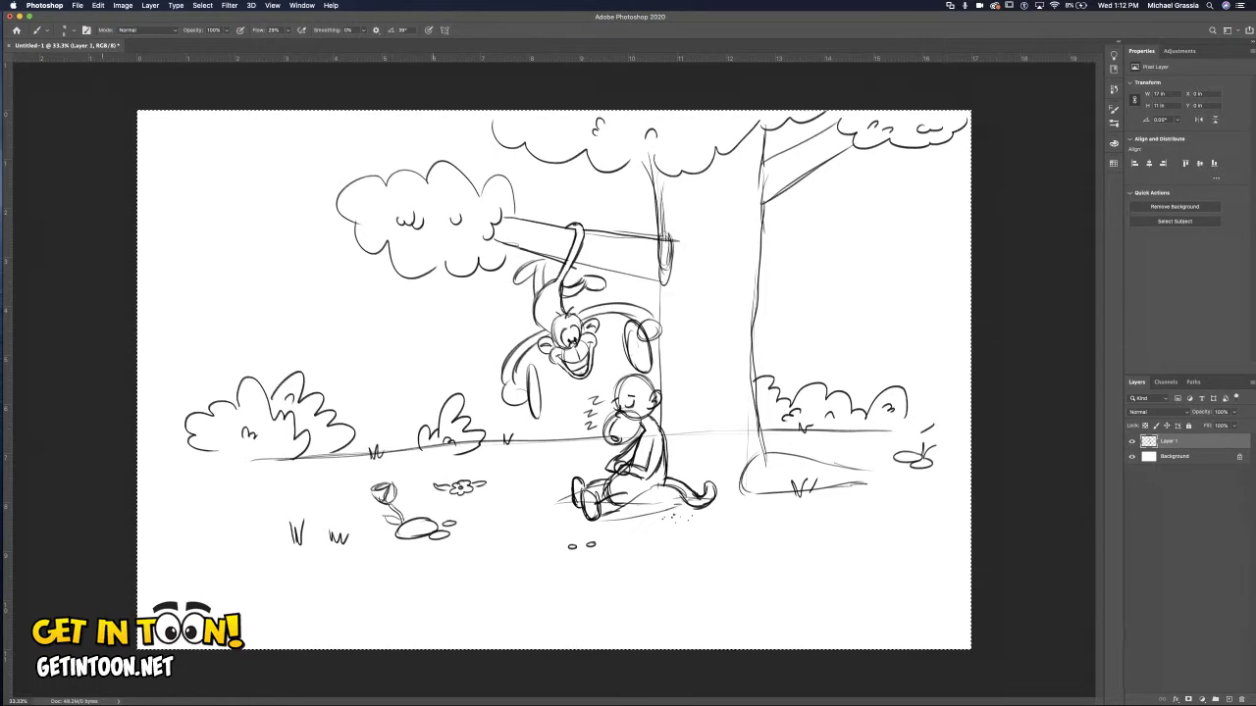
pyautogui.press('super+z')
pyautogui.press('super+z')
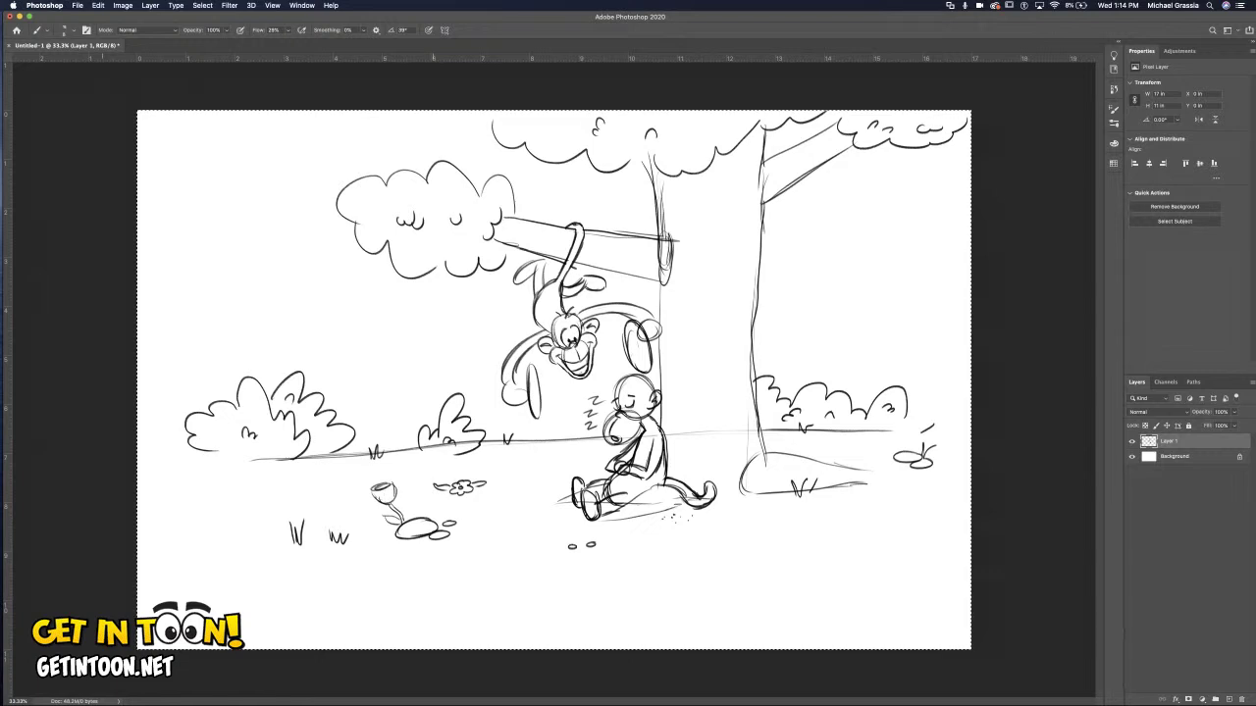
pyautogui.press('super+z')
pyautogui.press('super+z')
pyautogui.press('super+z')
pyautogui.press('super+z')
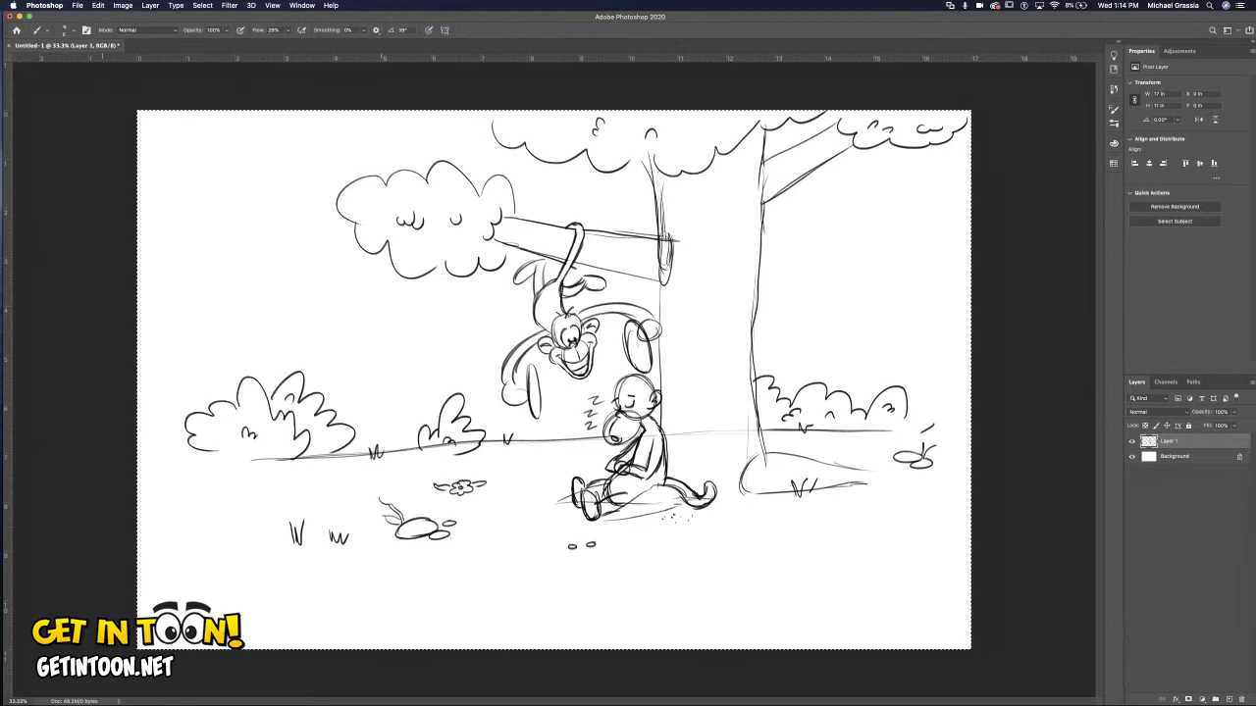
# Draw a petaled bloom on the stem beside the foreground rock and add small grass marks in the lower foreground.
pyautogui.moveTo(380, 489)
pyautogui.mouseDown()
pyautogui.moveTo(373, 502)
pyautogui.moveTo(397, 510)
pyautogui.moveTo(398, 493)
pyautogui.moveTo(402, 506)
pyautogui.moveTo(382, 500)
pyautogui.moveTo(395, 529)
pyautogui.mouseUp()
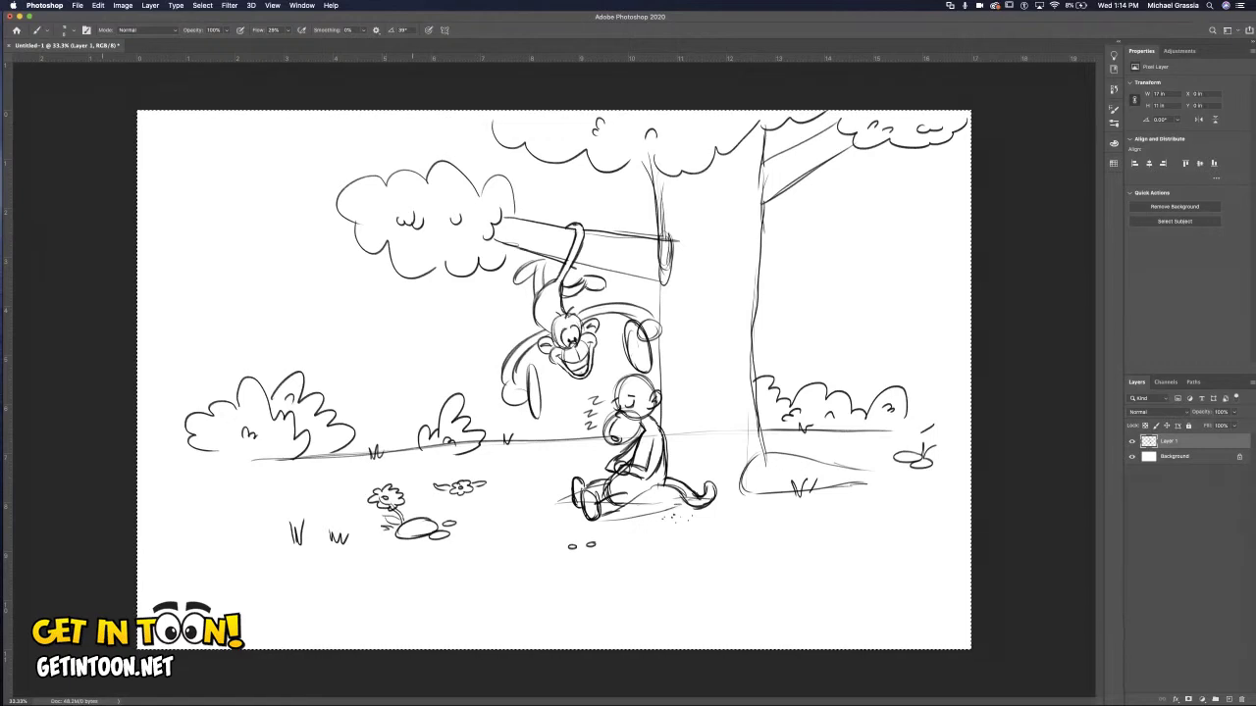
pyautogui.moveTo(778, 525); pyautogui.dragTo(788, 524)
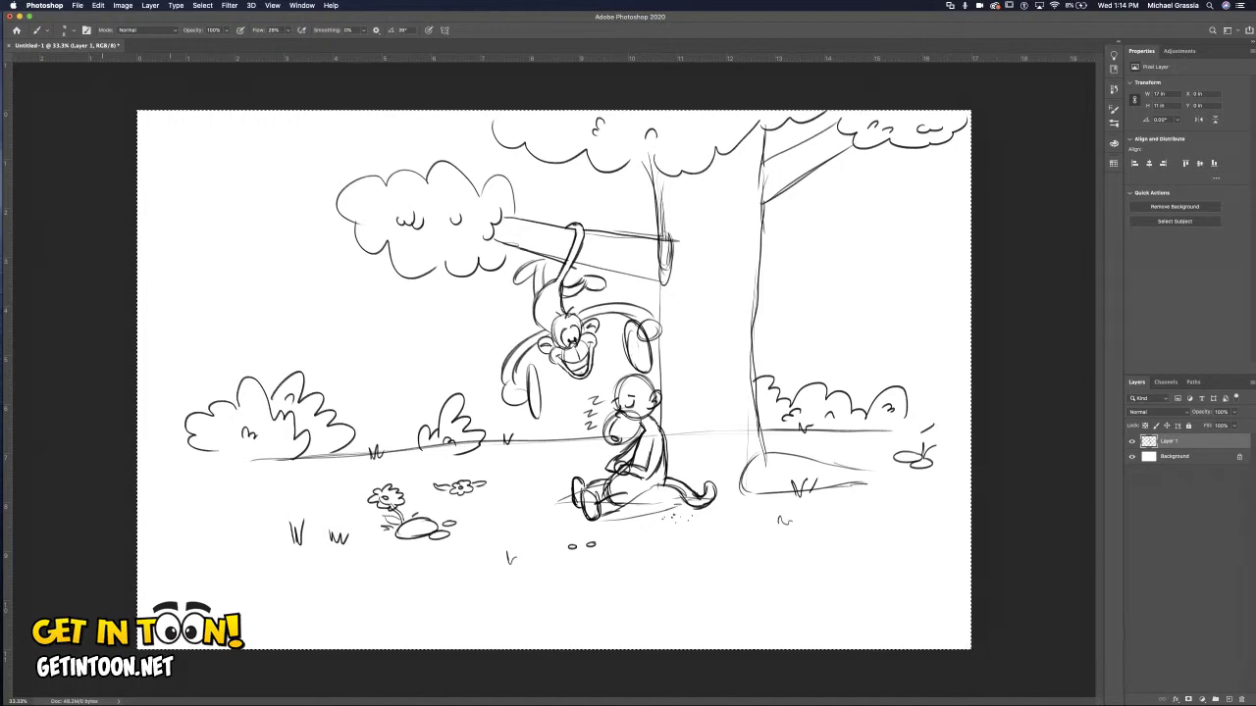
# Sketch a sweeping contour in the open sky and long, nearly horizontal background lines on both sides of the tree trunk.
pyautogui.moveTo(272, 155)
pyautogui.mouseDown()
pyautogui.moveTo(257, 207)
pyautogui.moveTo(336, 224)
pyautogui.mouseUp()
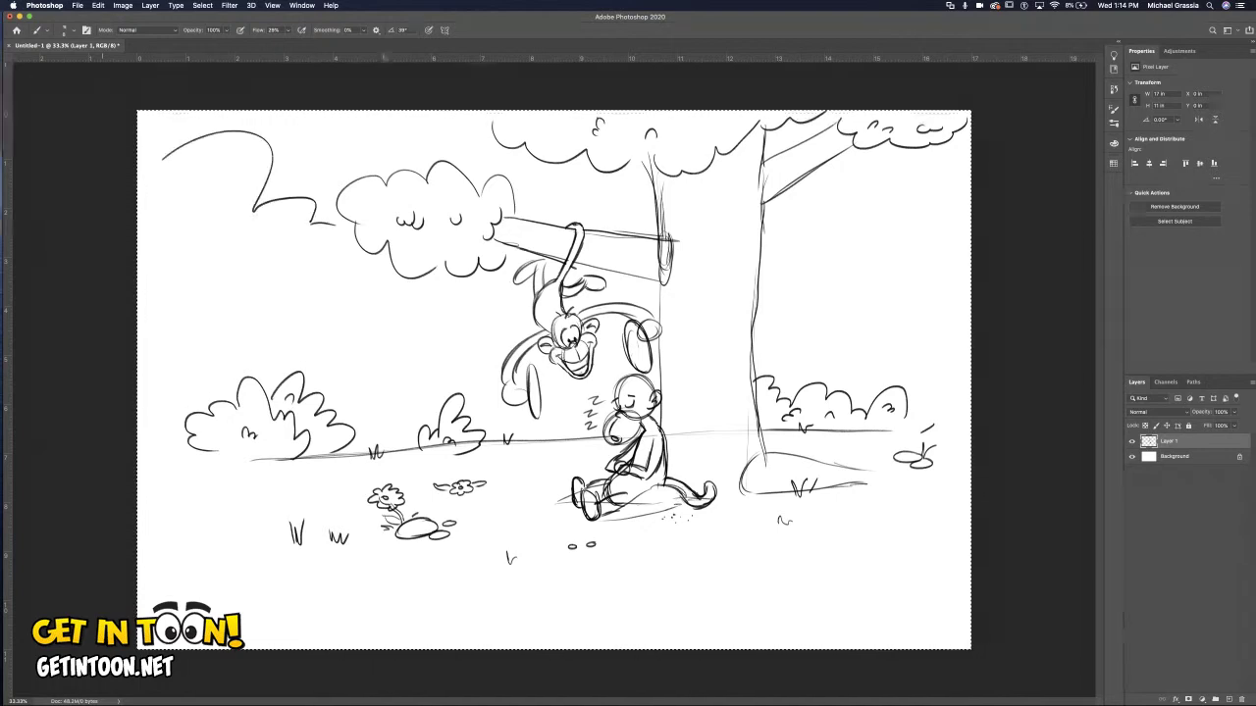
pyautogui.moveTo(172, 287); pyautogui.dragTo(381, 274)
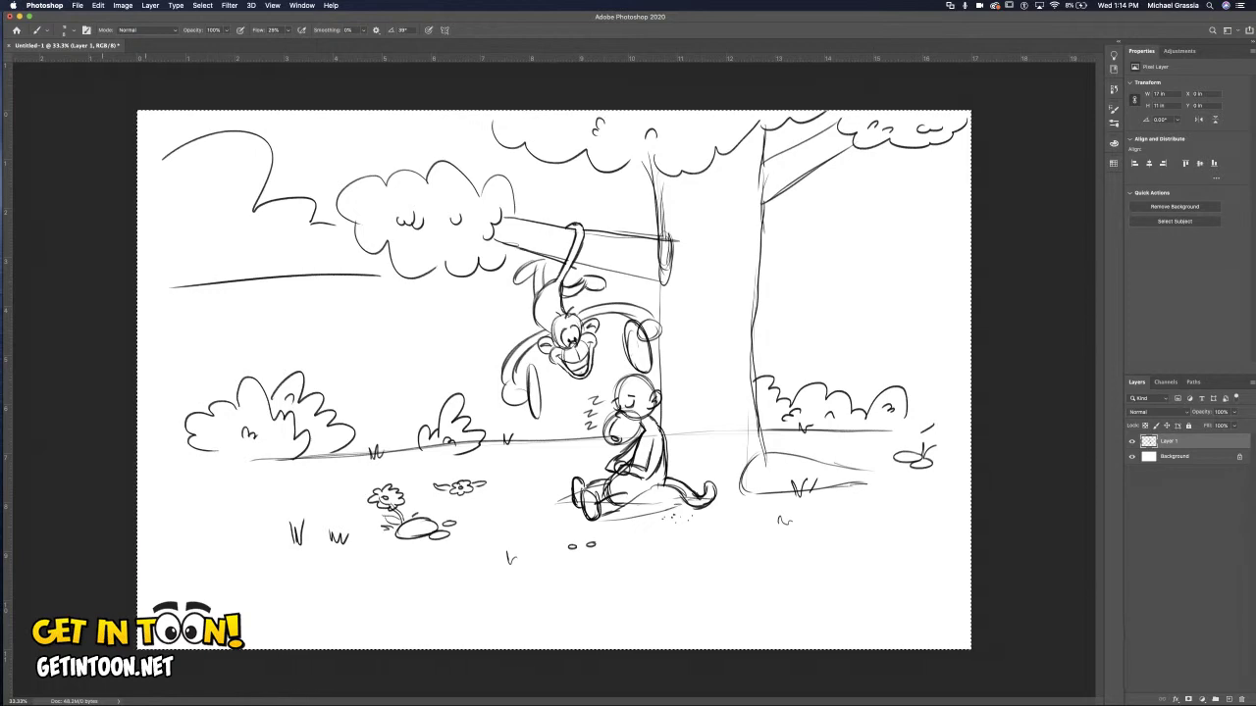
pyautogui.moveTo(152, 338); pyautogui.dragTo(490, 319)
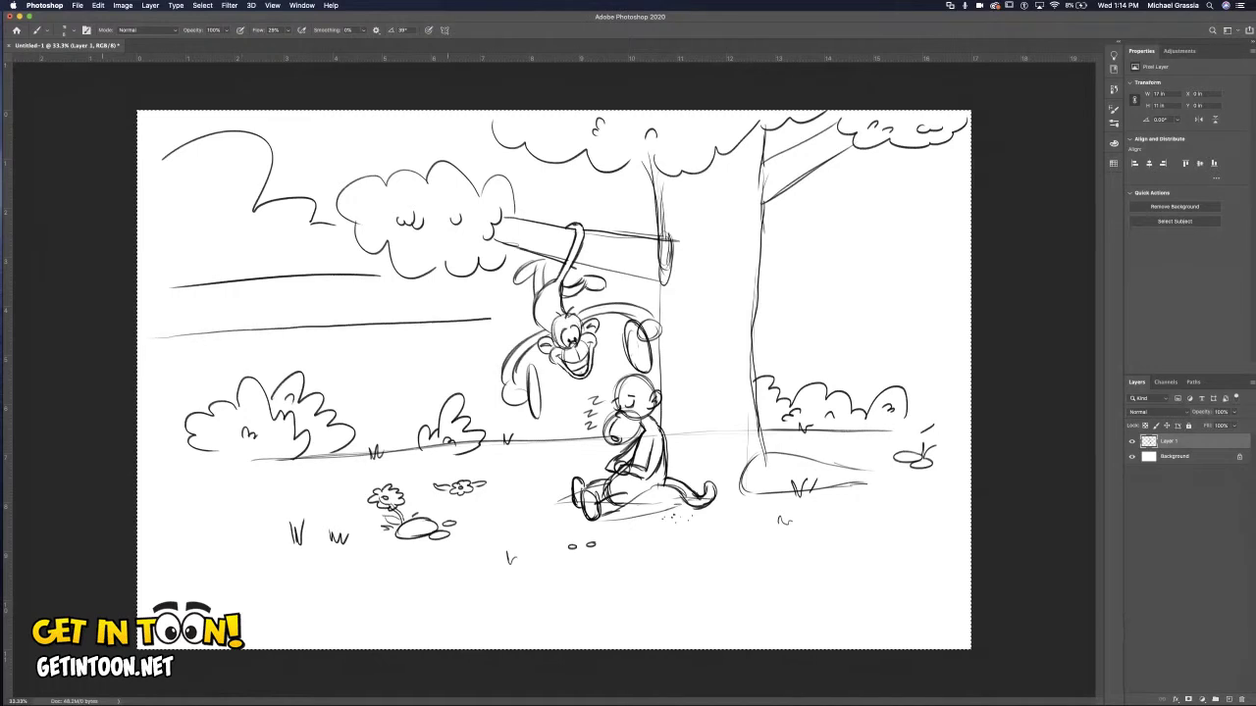
pyautogui.moveTo(773, 305); pyautogui.dragTo(969, 308)
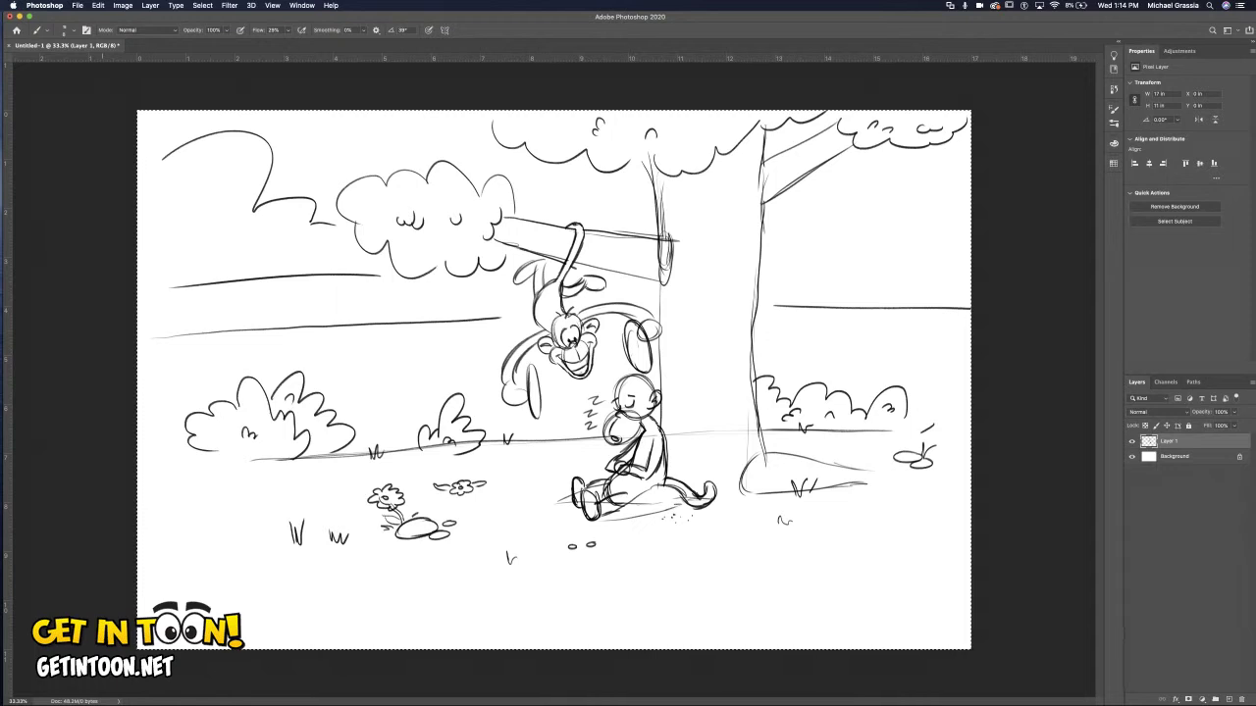
# Erase the sweeping sky contour and the upper horizontal line beneath it.
pyautogui.press('e')
pyautogui.moveTo(267, 143)
pyautogui.mouseDown()
pyautogui.moveTo(257, 212)
pyautogui.moveTo(286, 199)
pyautogui.moveTo(324, 223)
pyautogui.mouseUp()
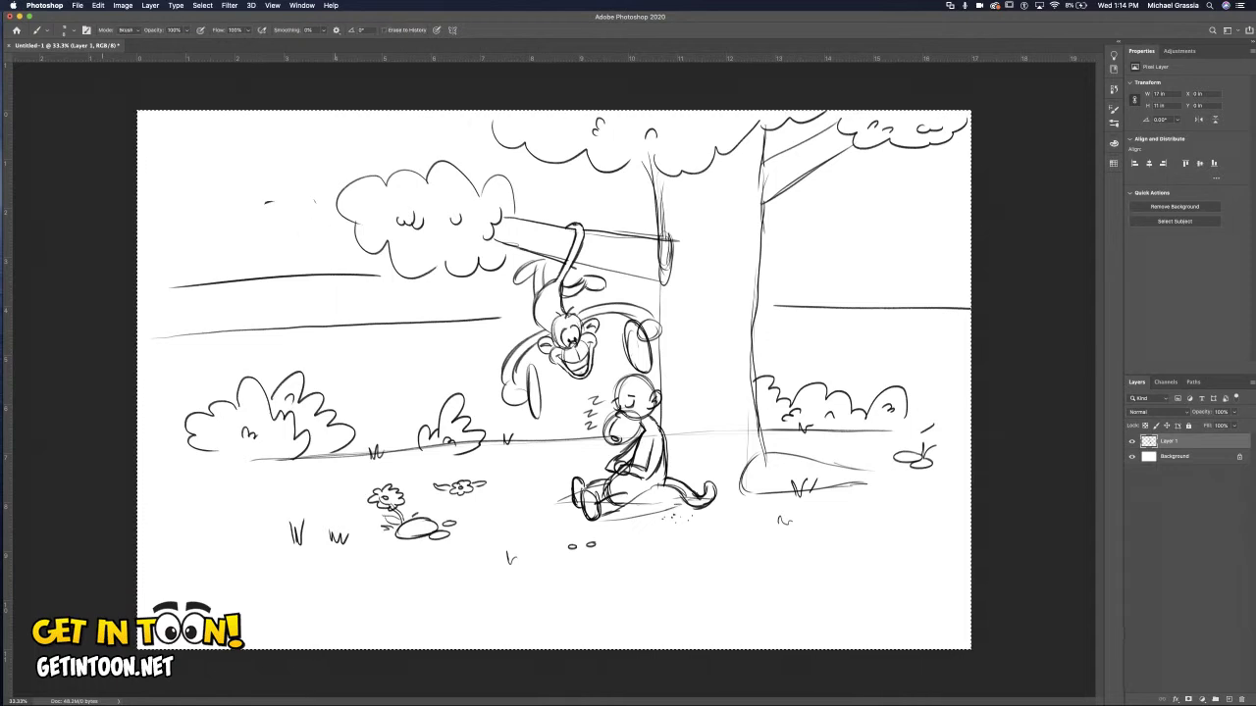
pyautogui.moveTo(177, 287)
pyautogui.mouseDown()
pyautogui.moveTo(383, 275)
pyautogui.moveTo(280, 276)
pyautogui.mouseUp()
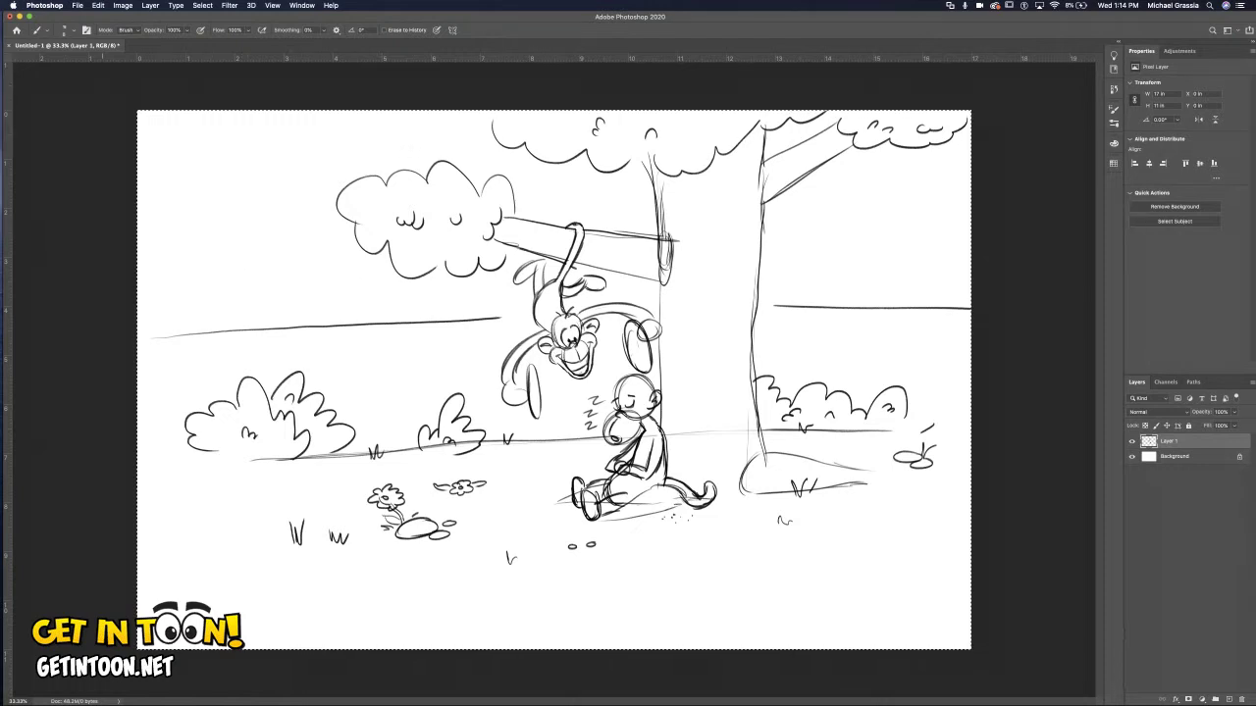
# Turn the background lines into a low wall with short vertical divisions and a parallel top edge on both sides of the tree.
pyautogui.press('b')
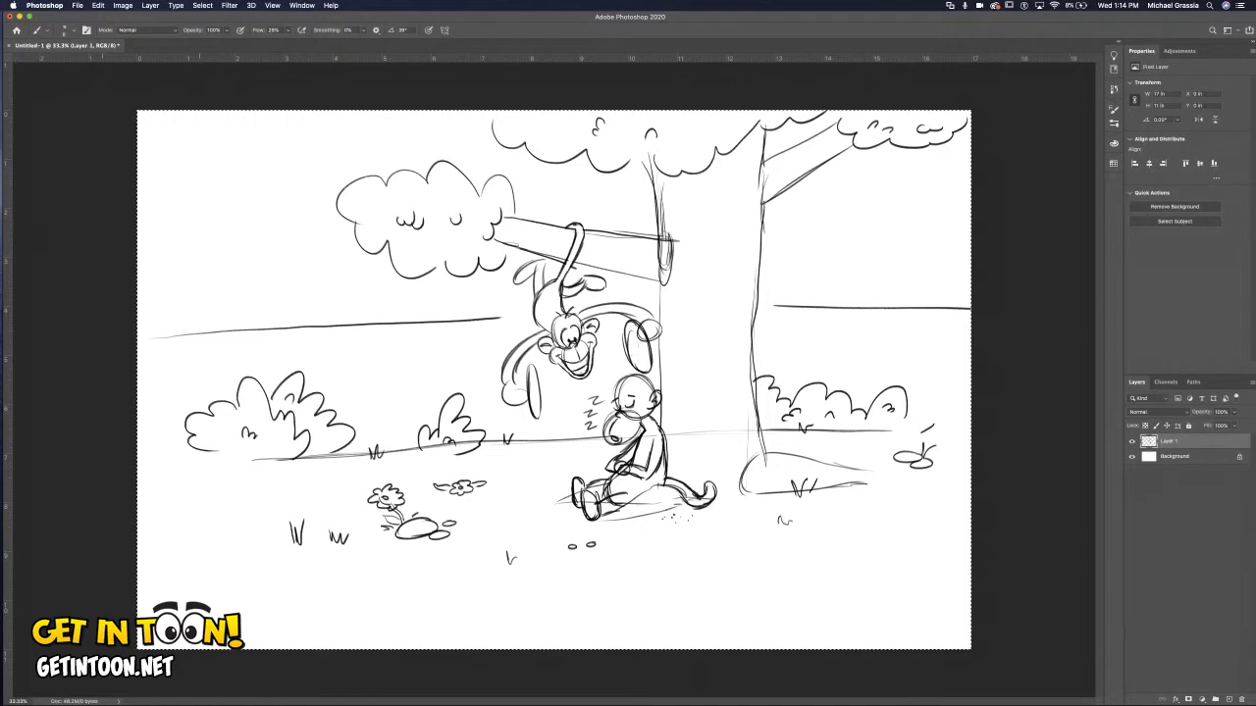
pyautogui.moveTo(298, 313); pyautogui.dragTo(298, 327)
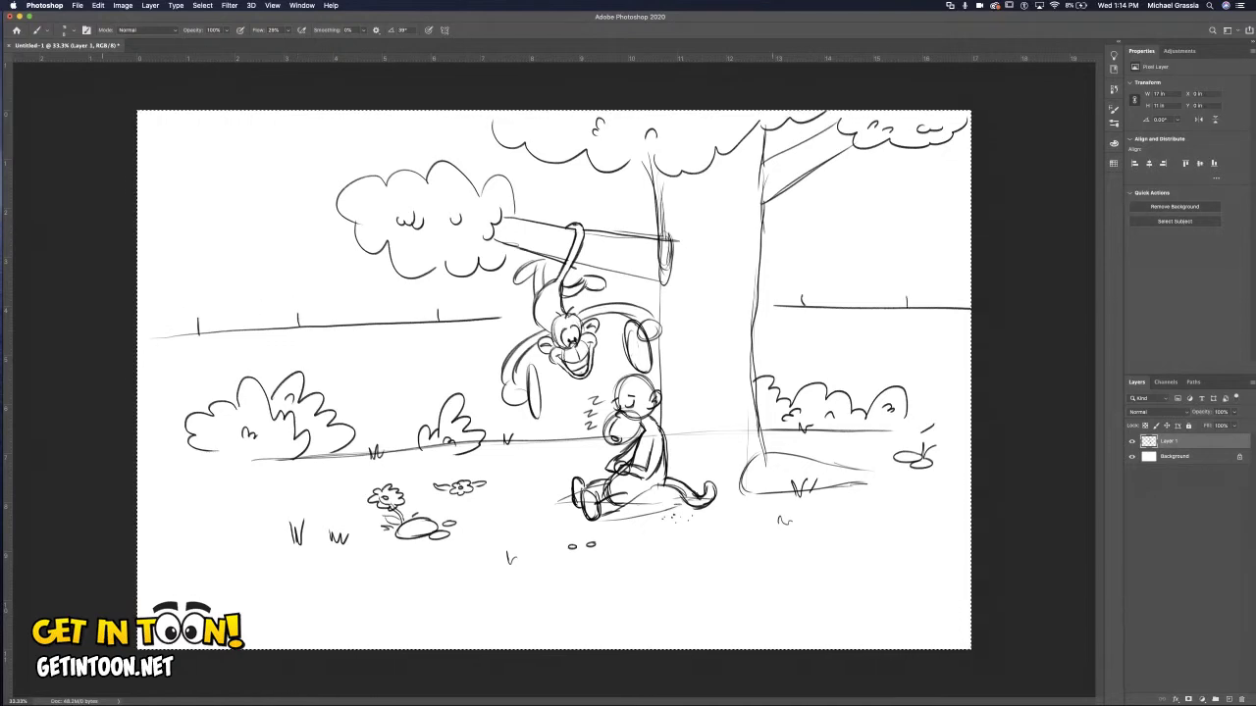
pyautogui.moveTo(766, 291); pyautogui.dragTo(956, 287)
pyautogui.moveTo(151, 314); pyautogui.dragTo(527, 294)
# Sketch a small figure behind the low wall with an oval head, bent arms and a camera held up to the face.
pyautogui.moveTo(248, 259)
pyautogui.mouseDown()
pyautogui.moveTo(251, 280)
pyautogui.moveTo(277, 247)
pyautogui.moveTo(248, 265)
pyautogui.moveTo(245, 320)
pyautogui.mouseUp()
pyautogui.moveTo(276, 281)
pyautogui.mouseDown()
pyautogui.moveTo(272, 320)
pyautogui.moveTo(225, 296)
pyautogui.mouseUp()
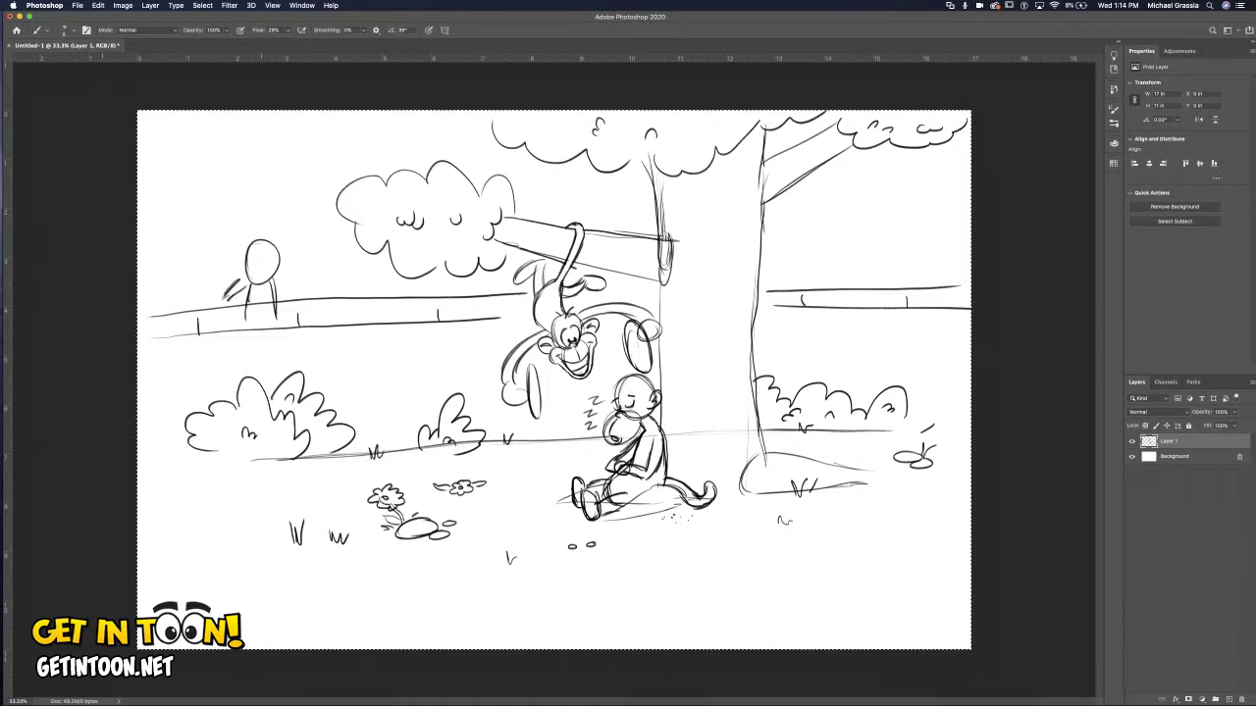
pyautogui.moveTo(257, 253); pyautogui.dragTo(254, 271)
pyautogui.moveTo(252, 258)
pyautogui.mouseDown()
pyautogui.moveTo(285, 270)
pyautogui.moveTo(242, 280)
pyautogui.moveTo(289, 276)
pyautogui.moveTo(297, 295)
pyautogui.mouseUp()
pyautogui.moveTo(276, 287); pyautogui.dragTo(296, 297)
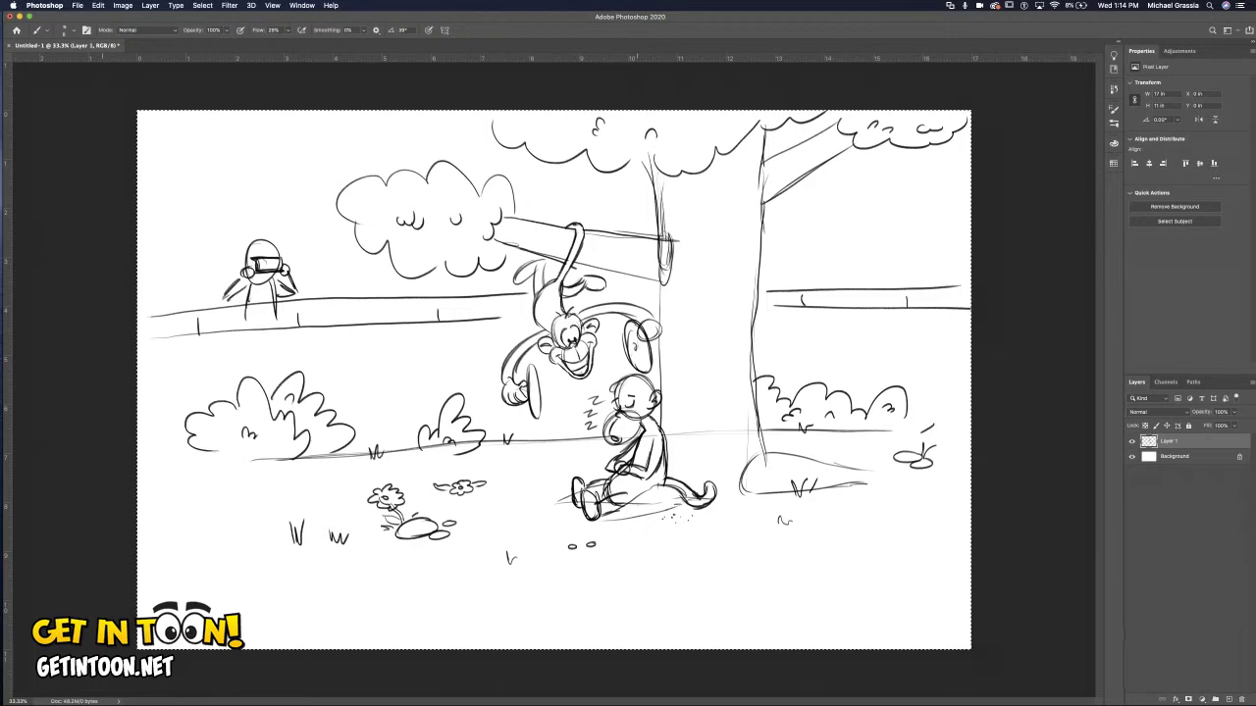
pyautogui.press('super+equal')
pyautogui.press('super+equal')
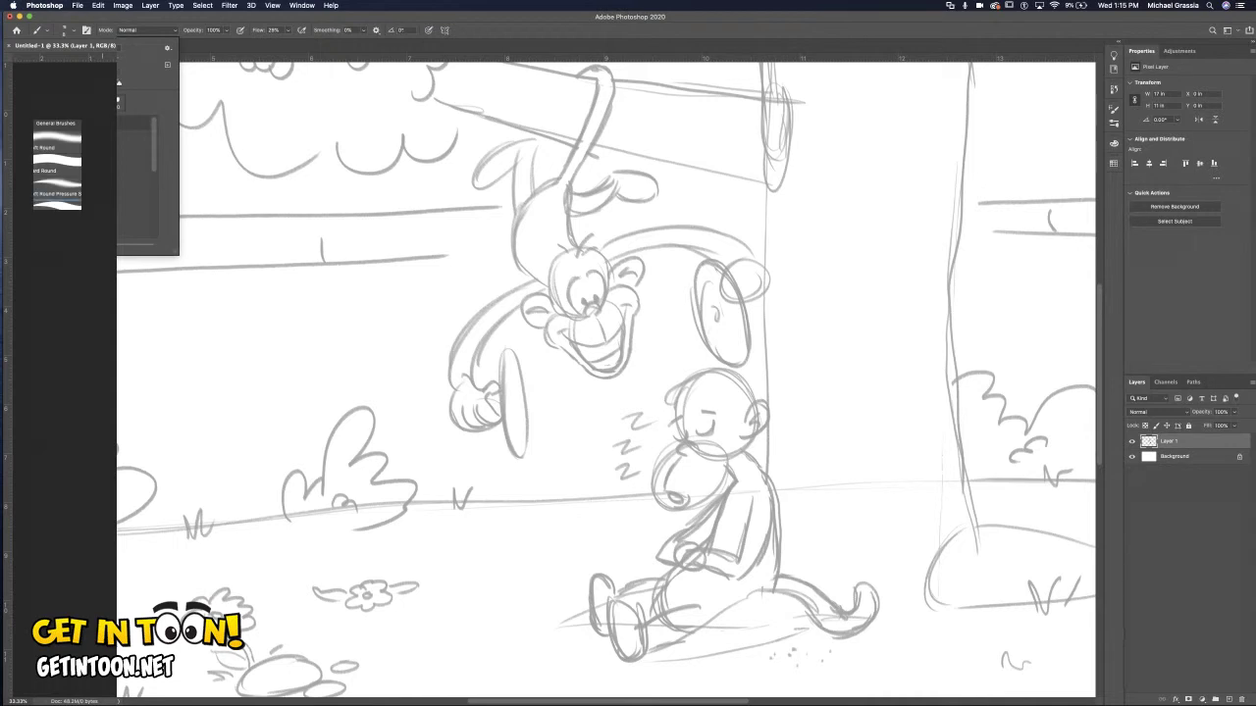
pyautogui.press('Escape')
pyautogui.moveTo(336, 301); pyautogui.dragTo(321, 434)
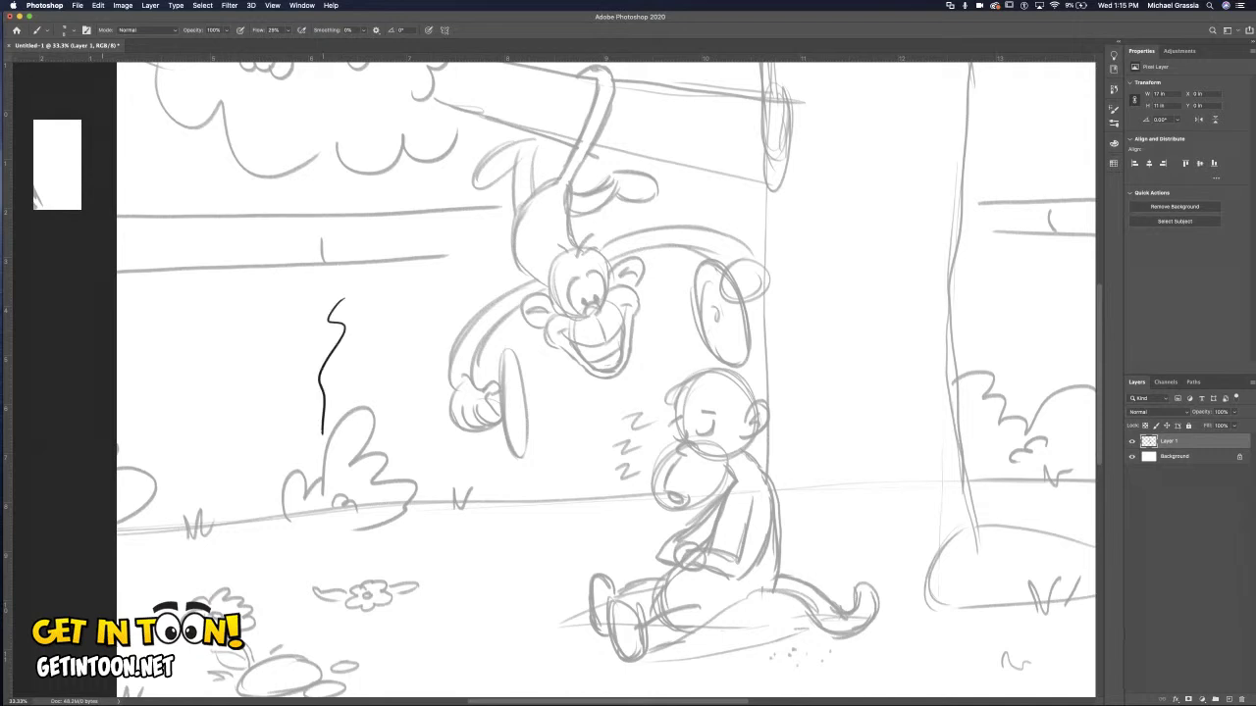
pyautogui.press('super+z')
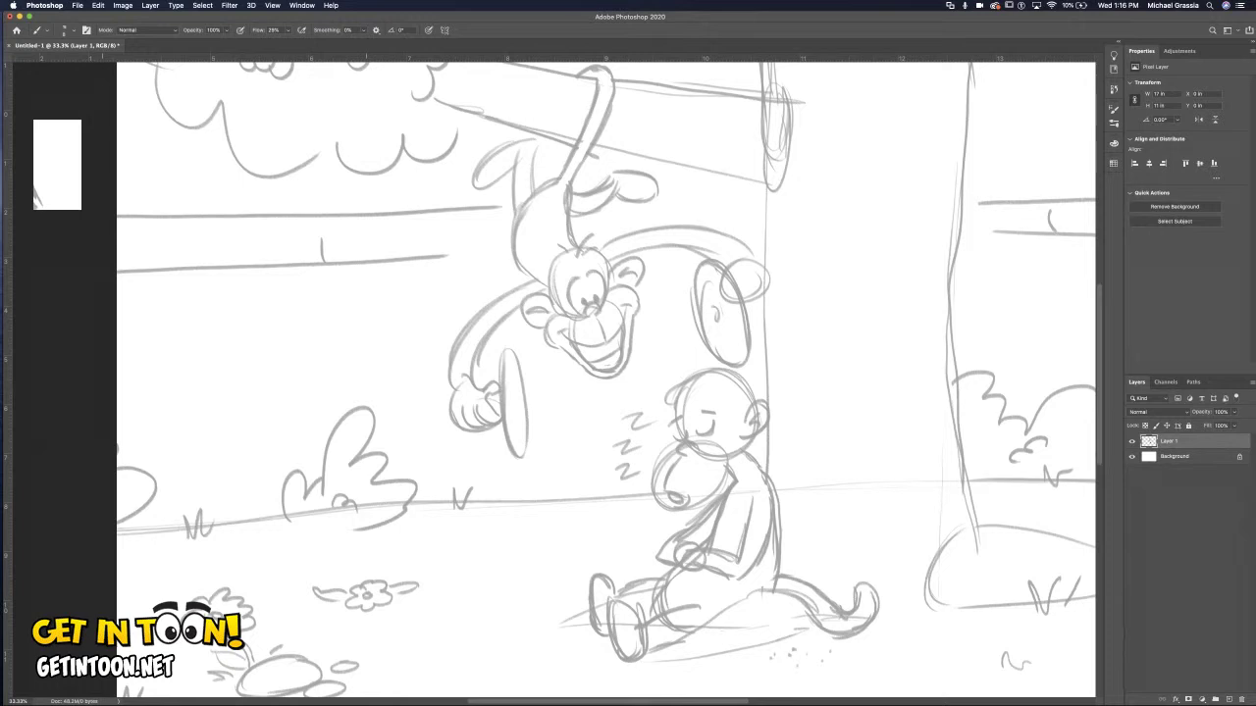
pyautogui.moveTo(366, 292); pyautogui.dragTo(323, 424)
pyautogui.press('super+z')
pyautogui.hscroll(-3, 942, 481)
pyautogui.hscroll(-4, 942, 481)
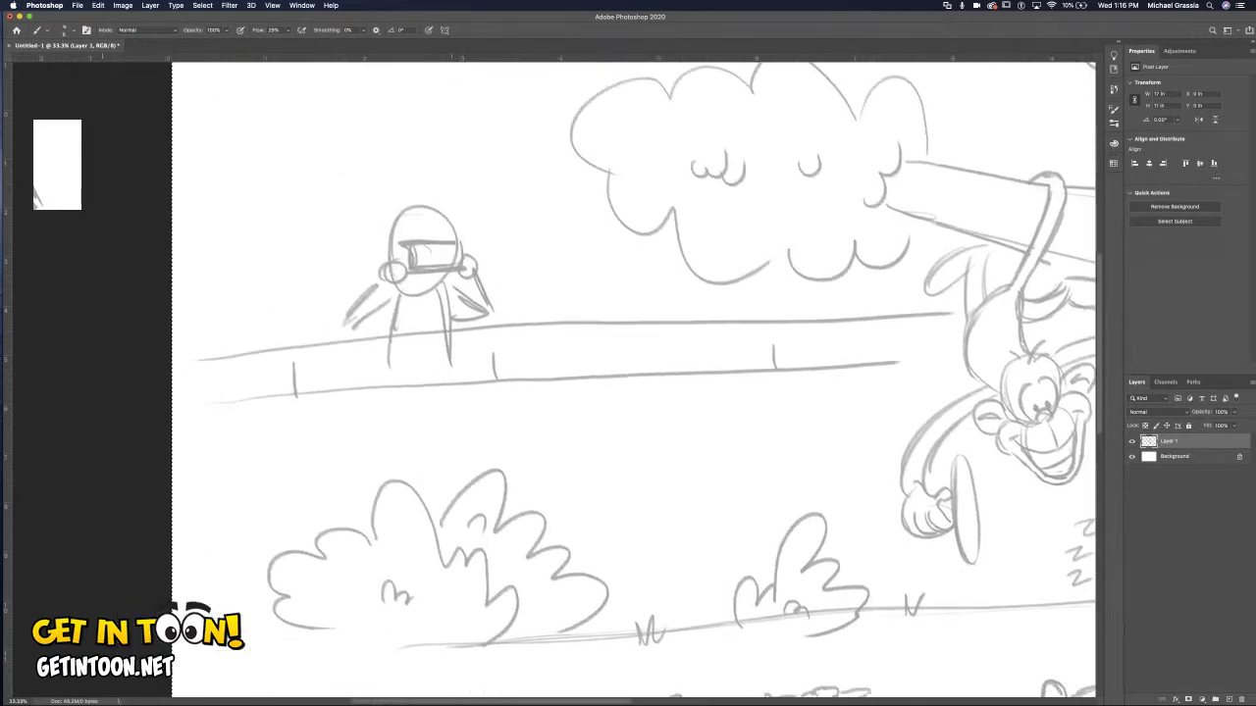
pyautogui.scroll(2, 942, 480)
pyautogui.hscroll(2, 942, 480)
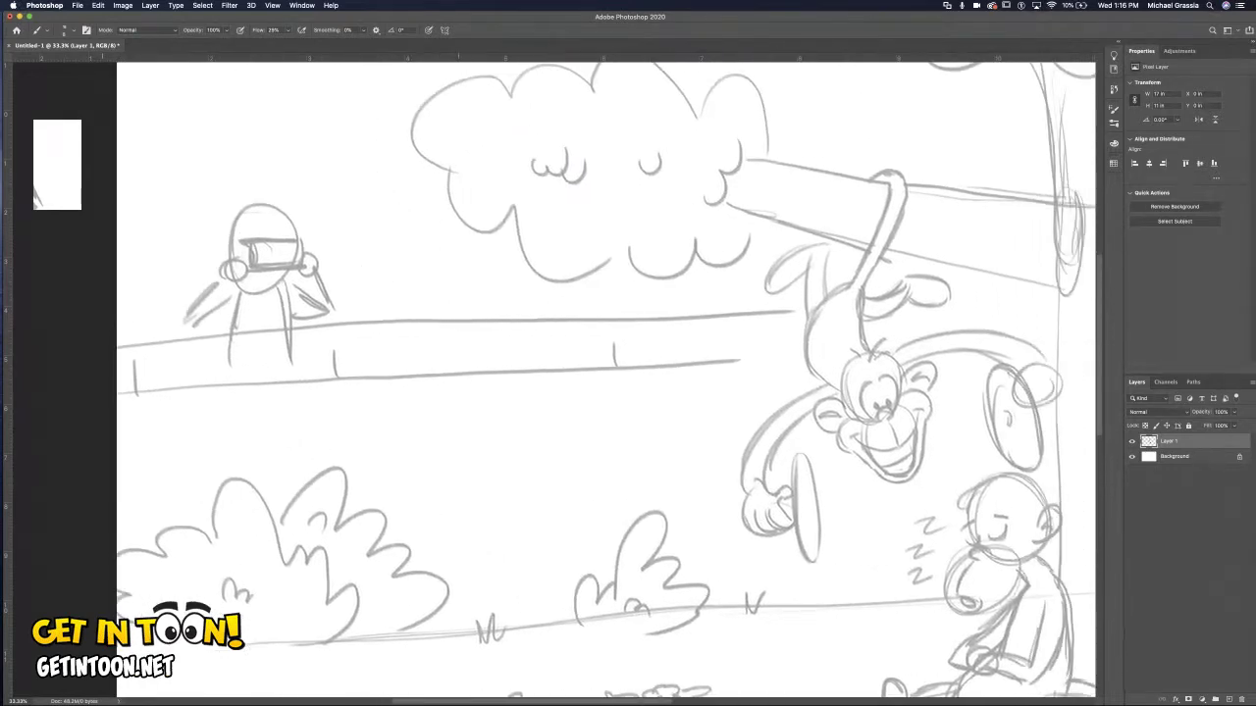
pyautogui.moveTo(116, 127)
pyautogui.mouseDown()
pyautogui.moveTo(138, 142)
pyautogui.moveTo(117, 149)
pyautogui.moveTo(146, 145)
pyautogui.mouseUp()
pyautogui.press('super+z')
pyautogui.press('super+z')
pyautogui.press('super+z')
# Add a new layer above the sketch and ink the curved side of the hanging monkey's head in black.
pyautogui.hotkey('ctrl', 'shift', 'alt', 'n')
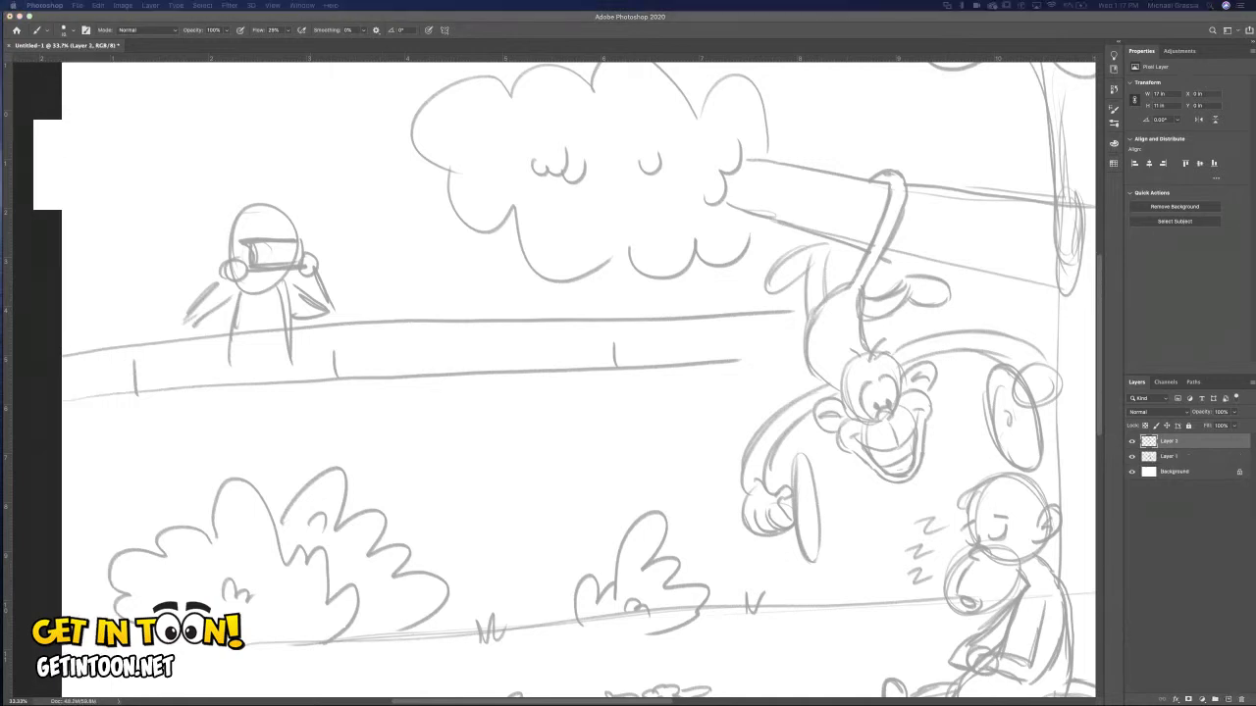
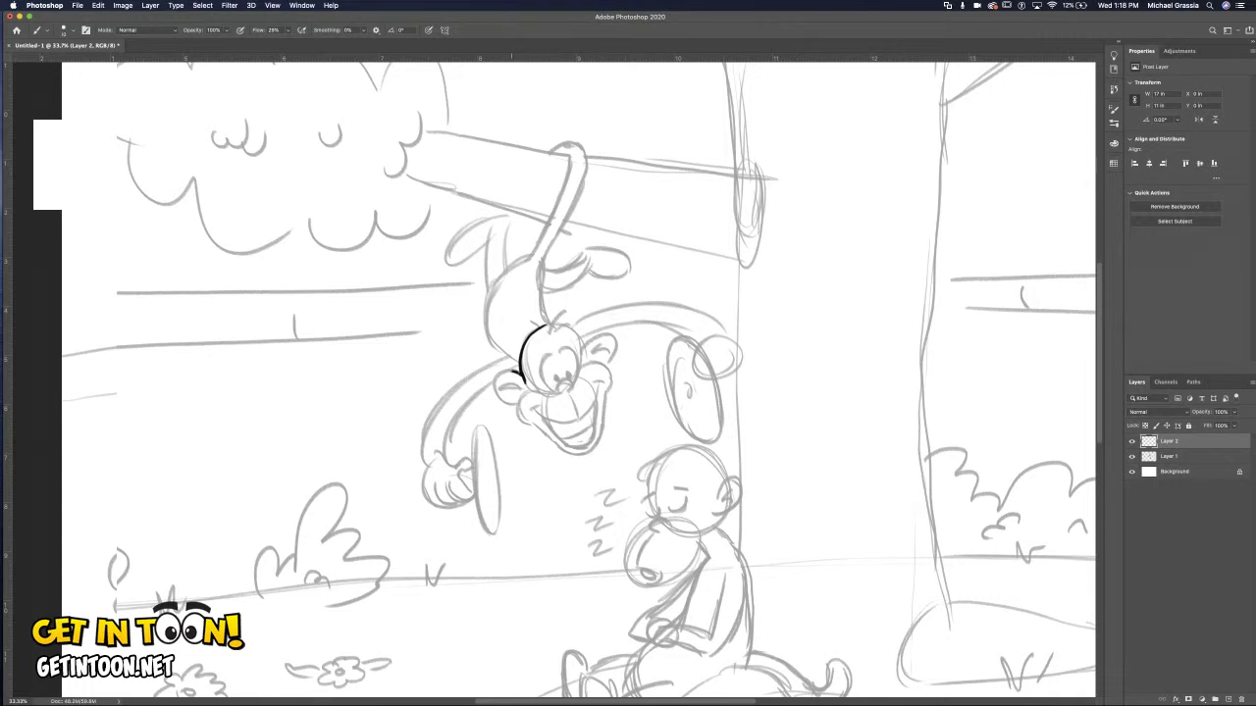
pyautogui.moveTo(504, 373); pyautogui.dragTo(512, 404)
pyautogui.press('super+z')
pyautogui.press('super+equal')
pyautogui.press('super+equal')
pyautogui.press('super+equal')
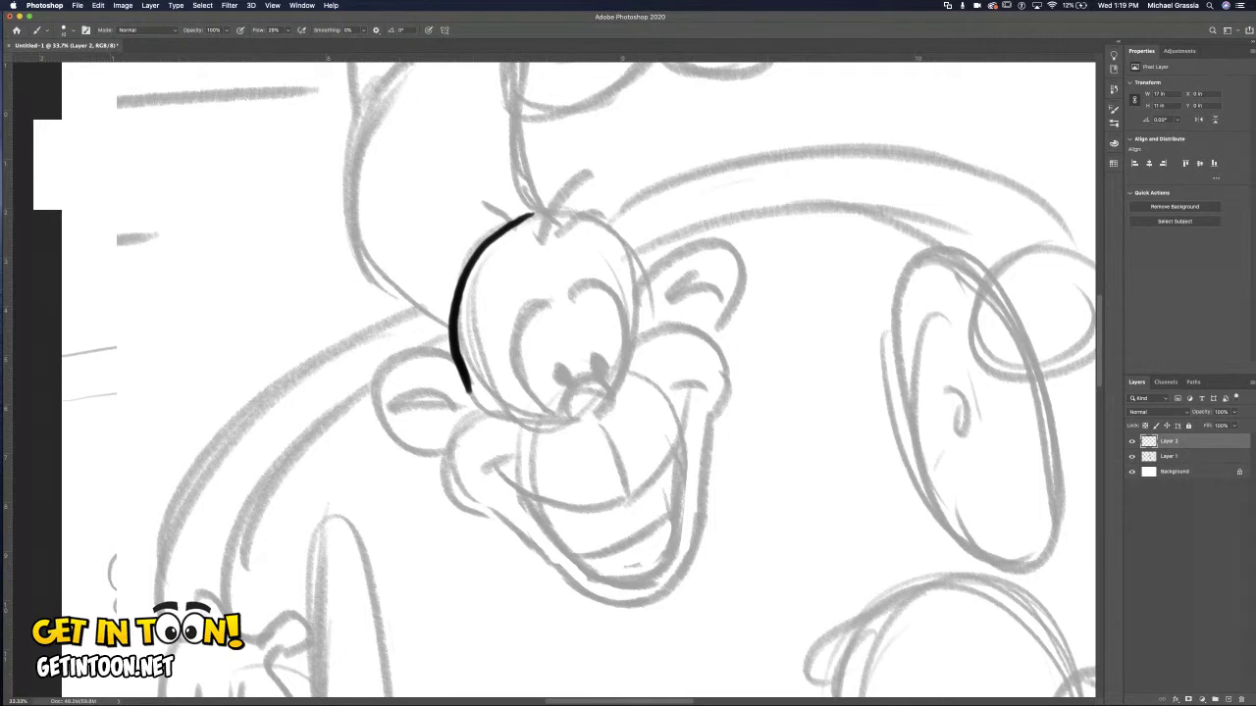
# Trim the overshooting end of the head's ink line and ink the rounded outline of the adjoining ear.
pyautogui.press('r')
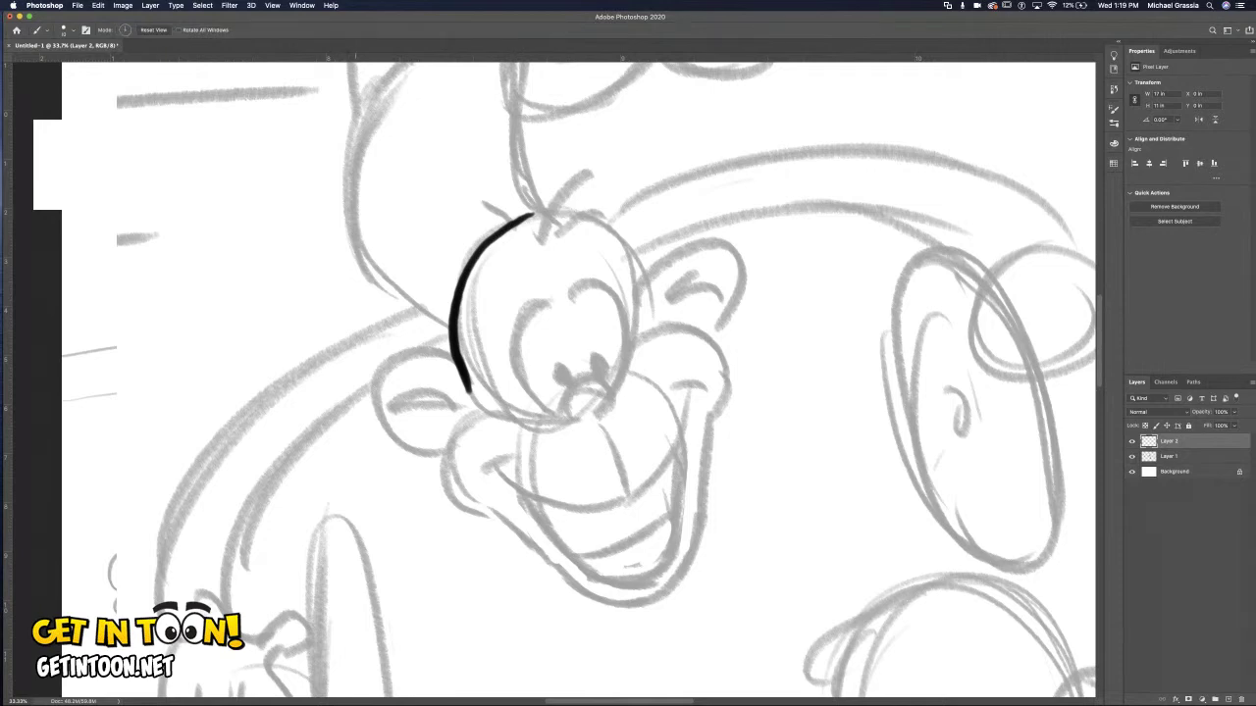
pyautogui.moveTo(608, 363); pyautogui.dragTo(515, 451)
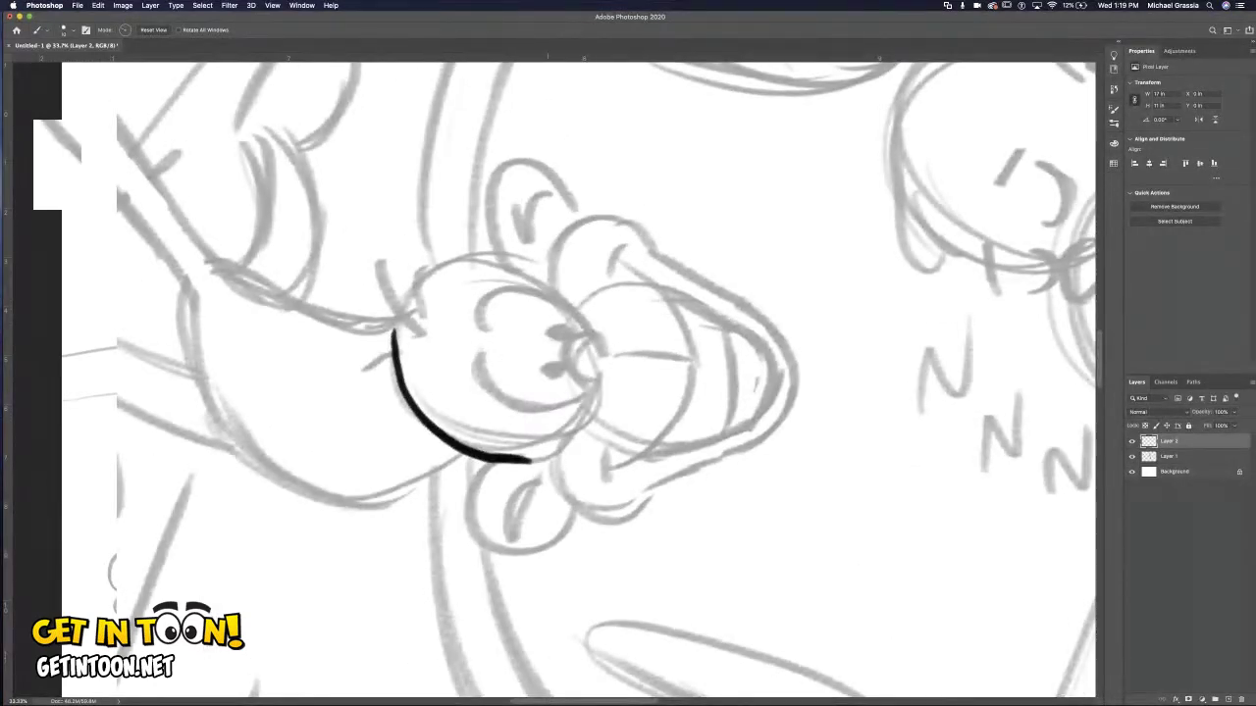
pyautogui.press('b')
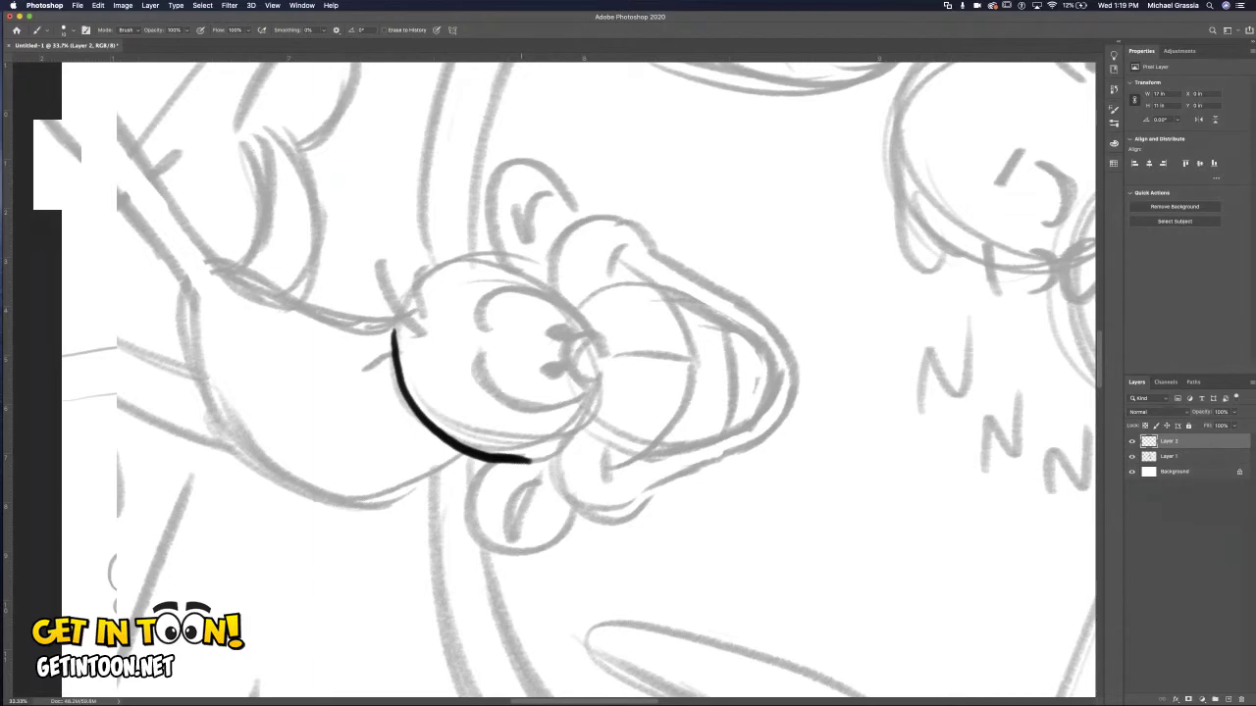
pyautogui.hotkey('ctrl', 'z')
pyautogui.hotkey('ctrl', 'z')
pyautogui.press('b')
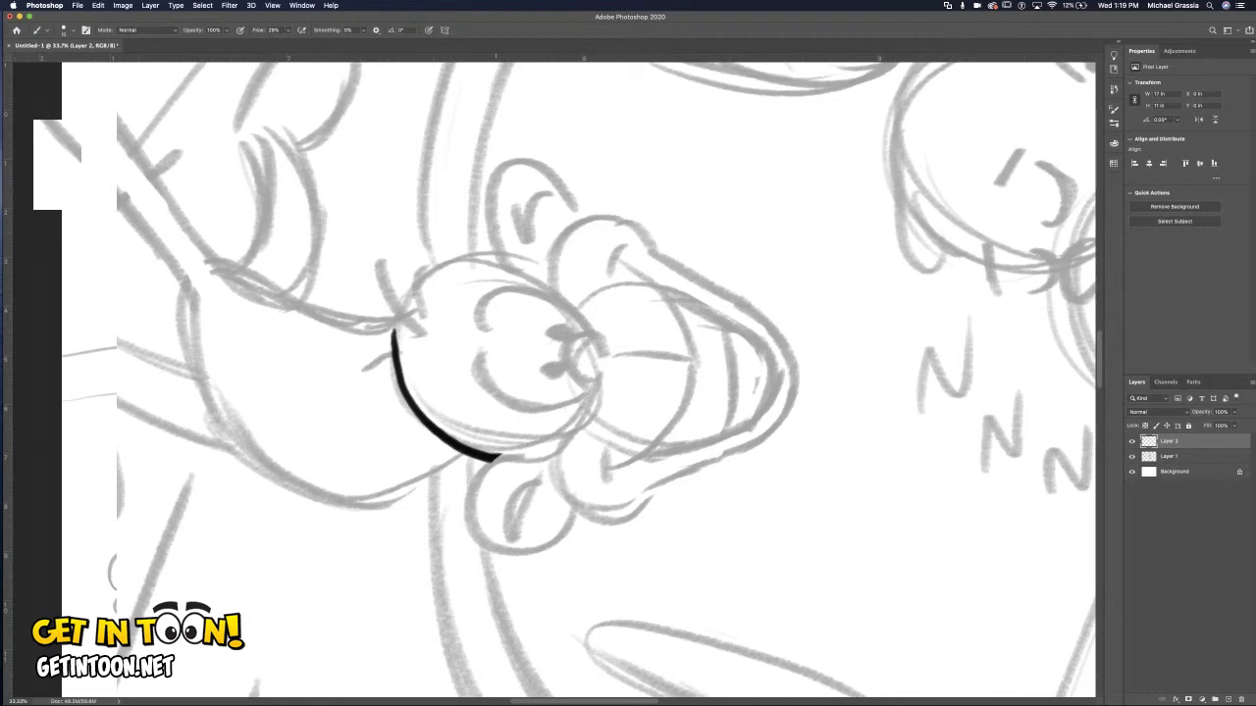
pyautogui.moveTo(496, 457)
pyautogui.mouseDown()
pyautogui.moveTo(509, 452)
pyautogui.moveTo(476, 481)
pyautogui.moveTo(465, 522)
pyautogui.moveTo(493, 552)
pyautogui.moveTo(554, 546)
pyautogui.moveTo(574, 505)
pyautogui.mouseUp()
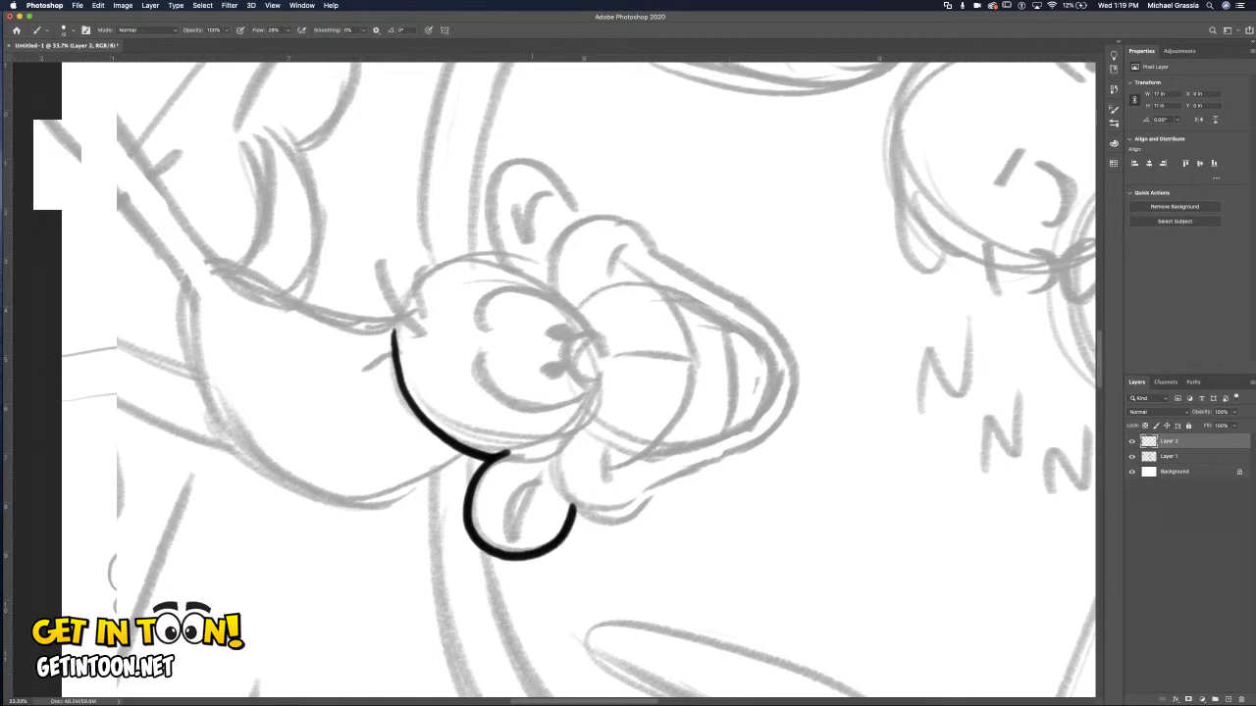
pyautogui.moveTo(532, 468); pyautogui.dragTo(485, 512)
pyautogui.moveTo(532, 469); pyautogui.dragTo(521, 520)
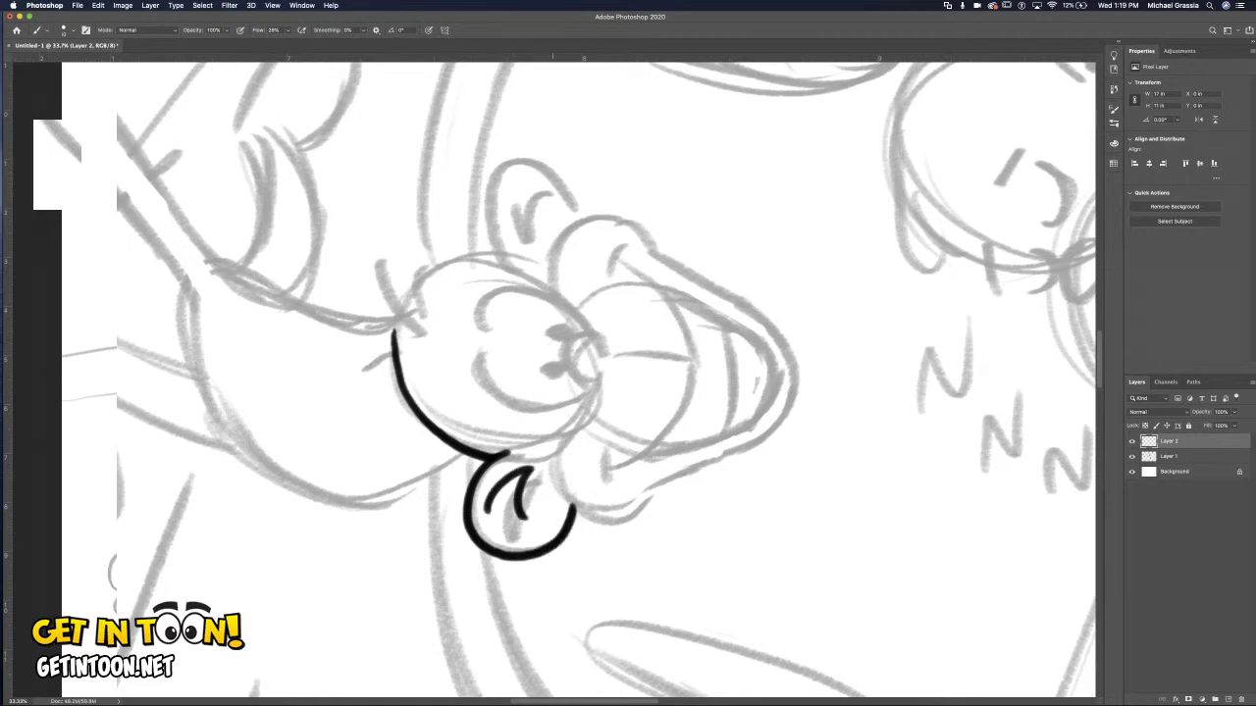
pyautogui.press('super+z')
pyautogui.press('super+z')
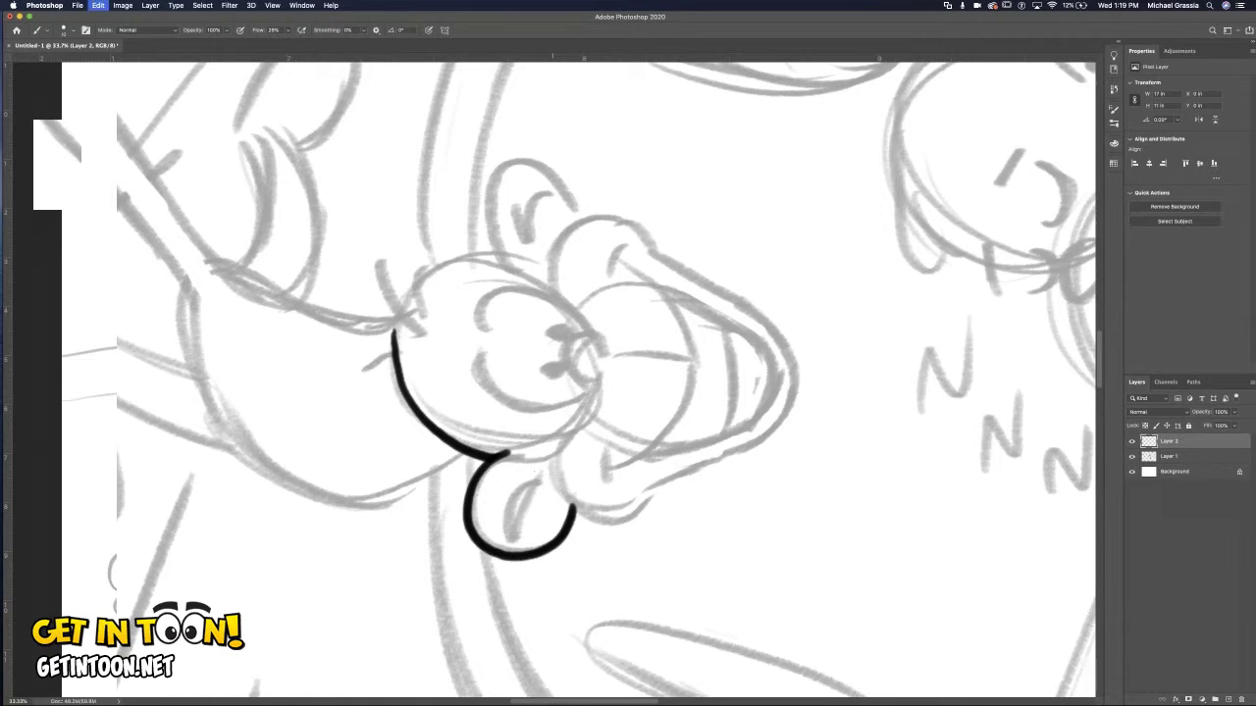
# Ink the hanging monkey's small rounded nose and two solid black oval pupils directly above it.
pyautogui.press('r')
pyautogui.moveTo(746, 294); pyautogui.dragTo(579, 223)
pyautogui.press('b')
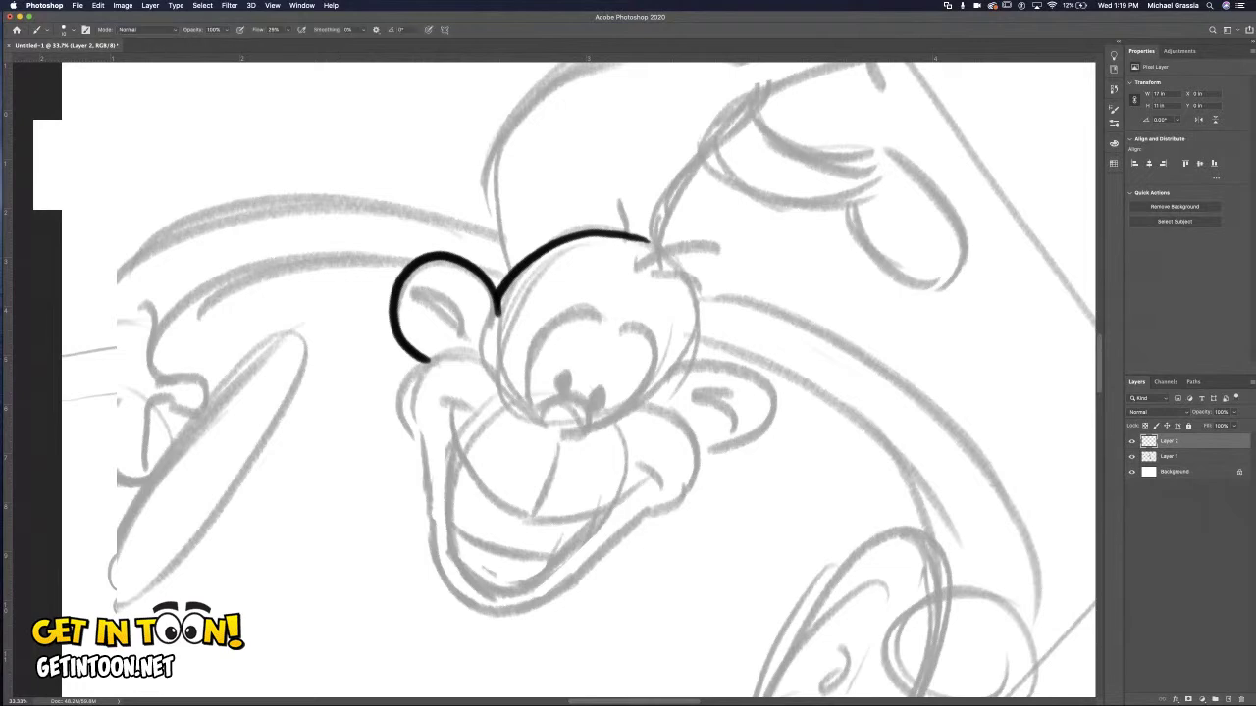
pyautogui.moveTo(542, 426)
pyautogui.mouseDown()
pyautogui.moveTo(565, 398)
pyautogui.moveTo(590, 422)
pyautogui.moveTo(555, 438)
pyautogui.mouseUp()
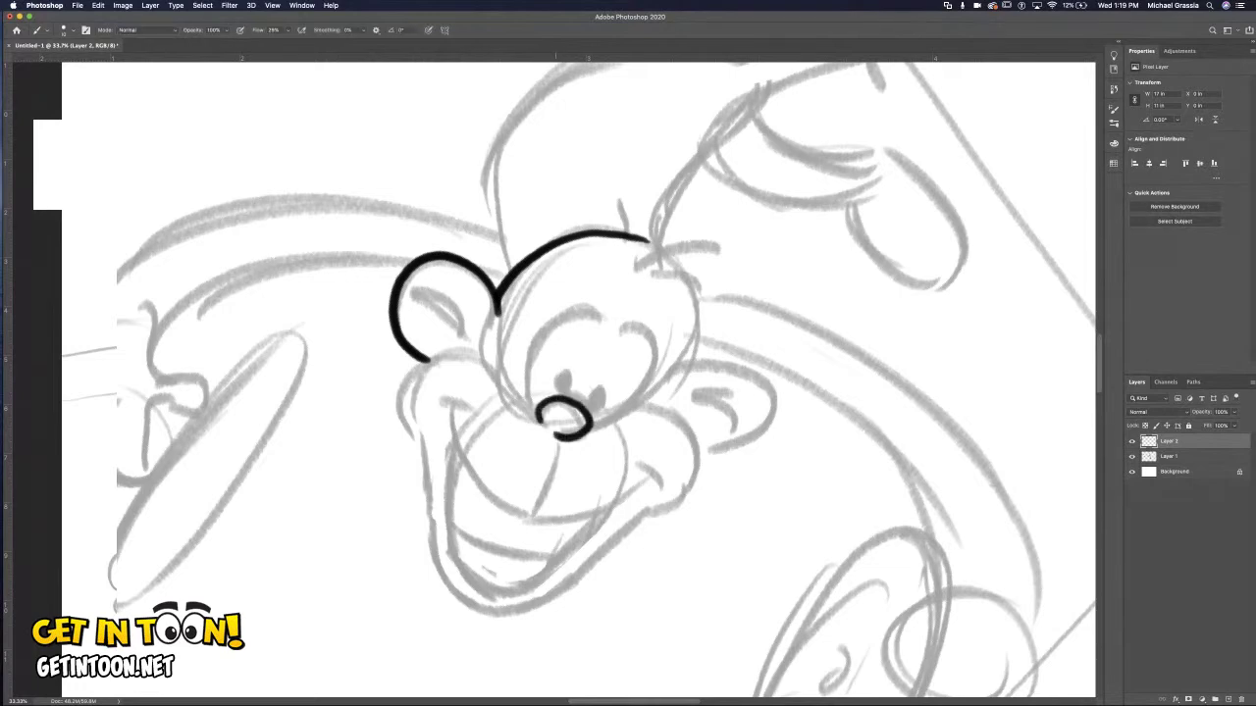
pyautogui.press('super+z')
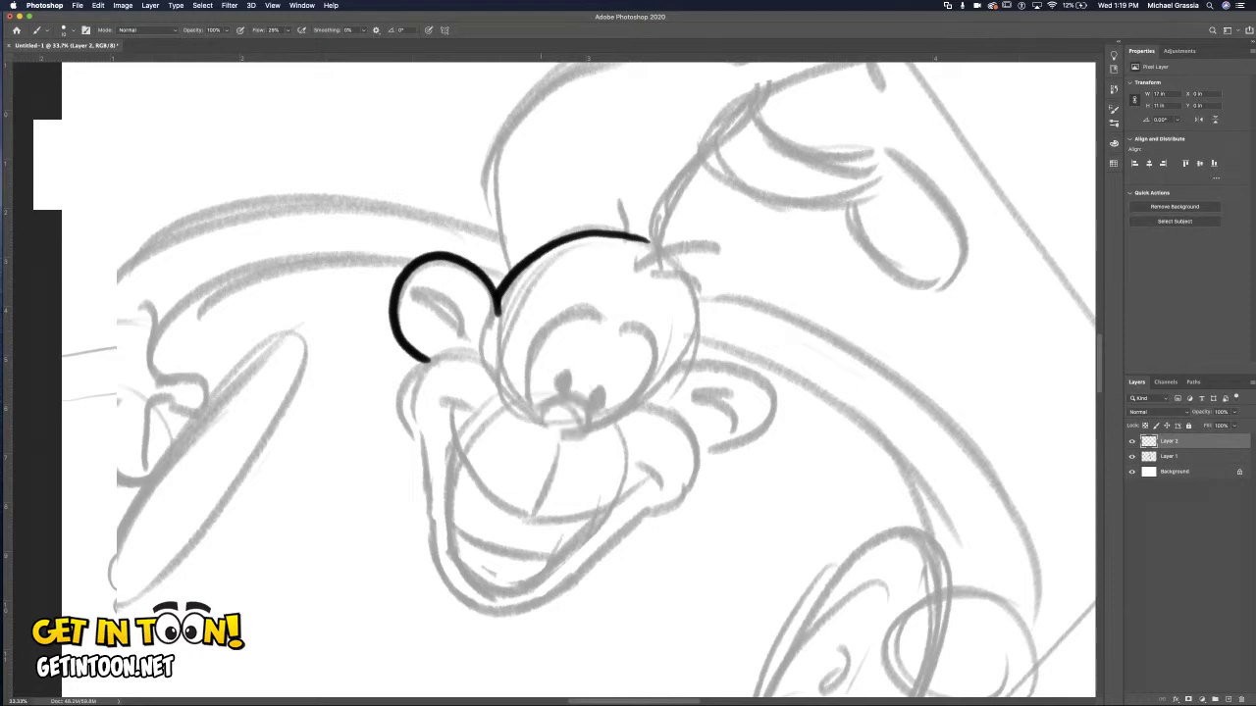
pyautogui.moveTo(538, 424)
pyautogui.mouseDown()
pyautogui.moveTo(537, 399)
pyautogui.moveTo(585, 417)
pyautogui.moveTo(565, 436)
pyautogui.mouseUp()
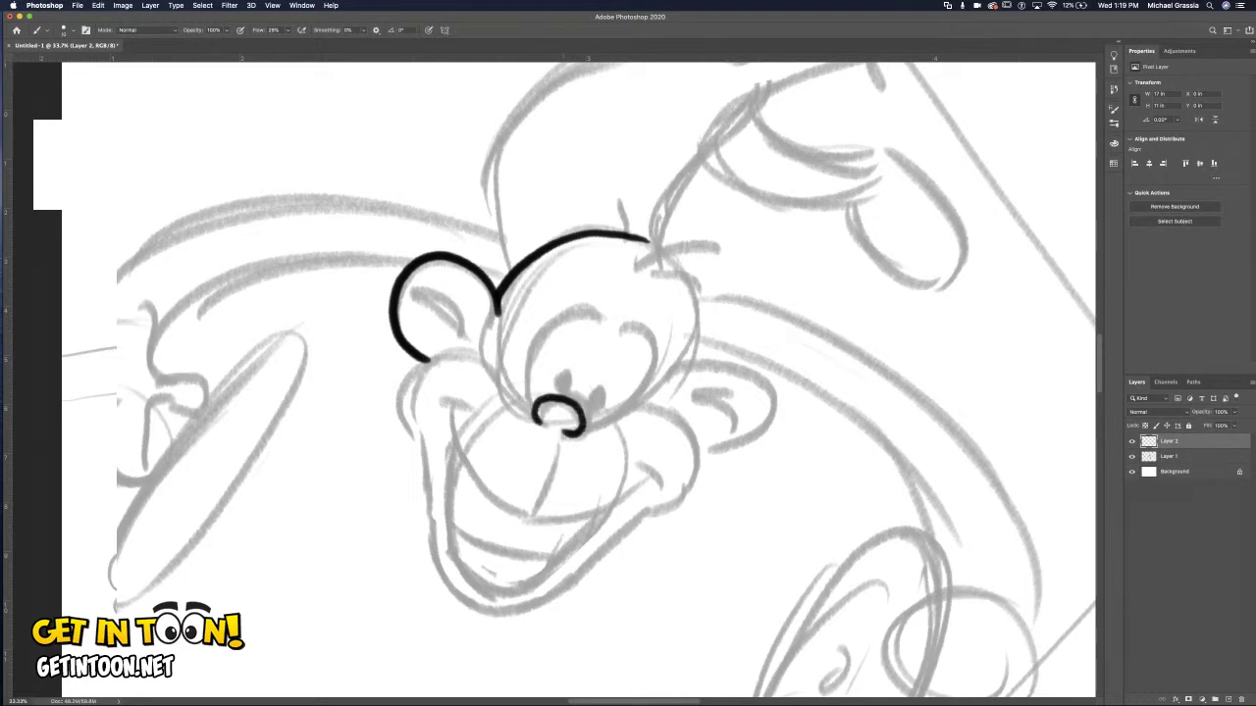
pyautogui.moveTo(565, 369)
pyautogui.mouseDown()
pyautogui.moveTo(558, 391)
pyautogui.moveTo(567, 371)
pyautogui.moveTo(589, 393)
pyautogui.moveTo(584, 407)
pyautogui.moveTo(592, 386)
pyautogui.mouseUp()
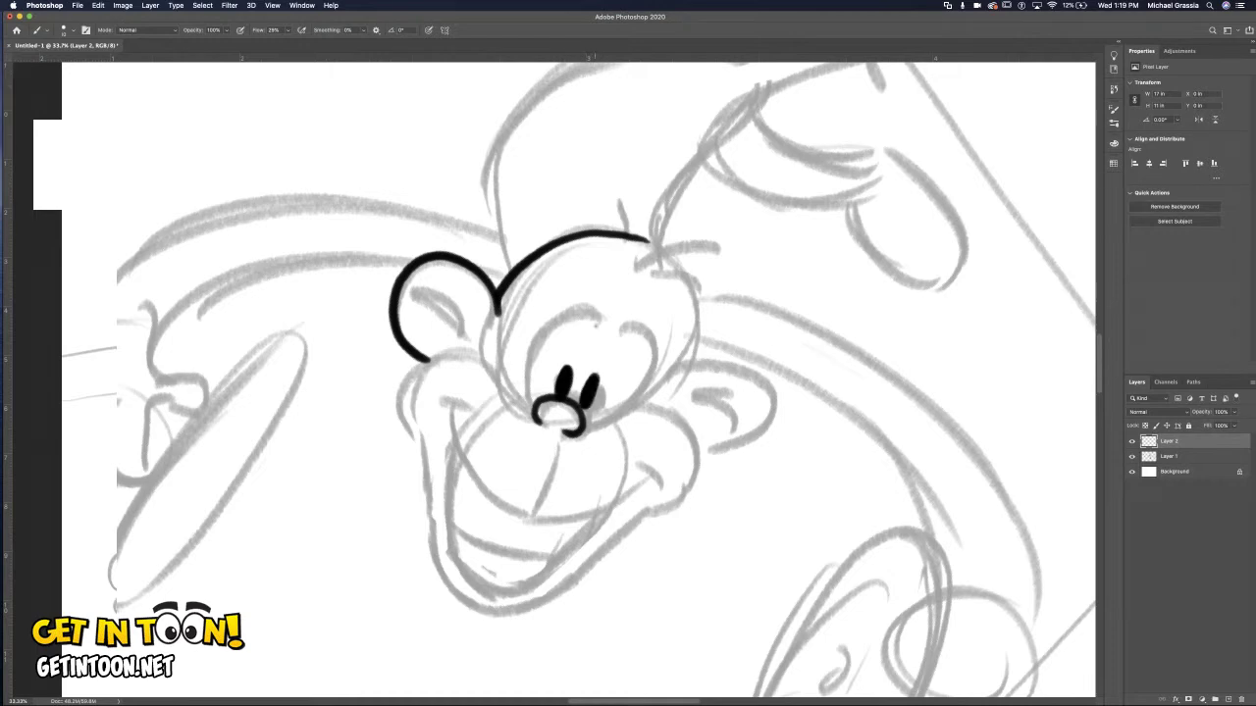
# Ink the two tall eye outlines around the pupils down to the nose and add a thick curved eyebrow above each.
pyautogui.moveTo(596, 326); pyautogui.dragTo(535, 403)
pyautogui.moveTo(614, 330)
pyautogui.mouseDown()
pyautogui.moveTo(660, 341)
pyautogui.moveTo(603, 410)
pyautogui.mouseUp()
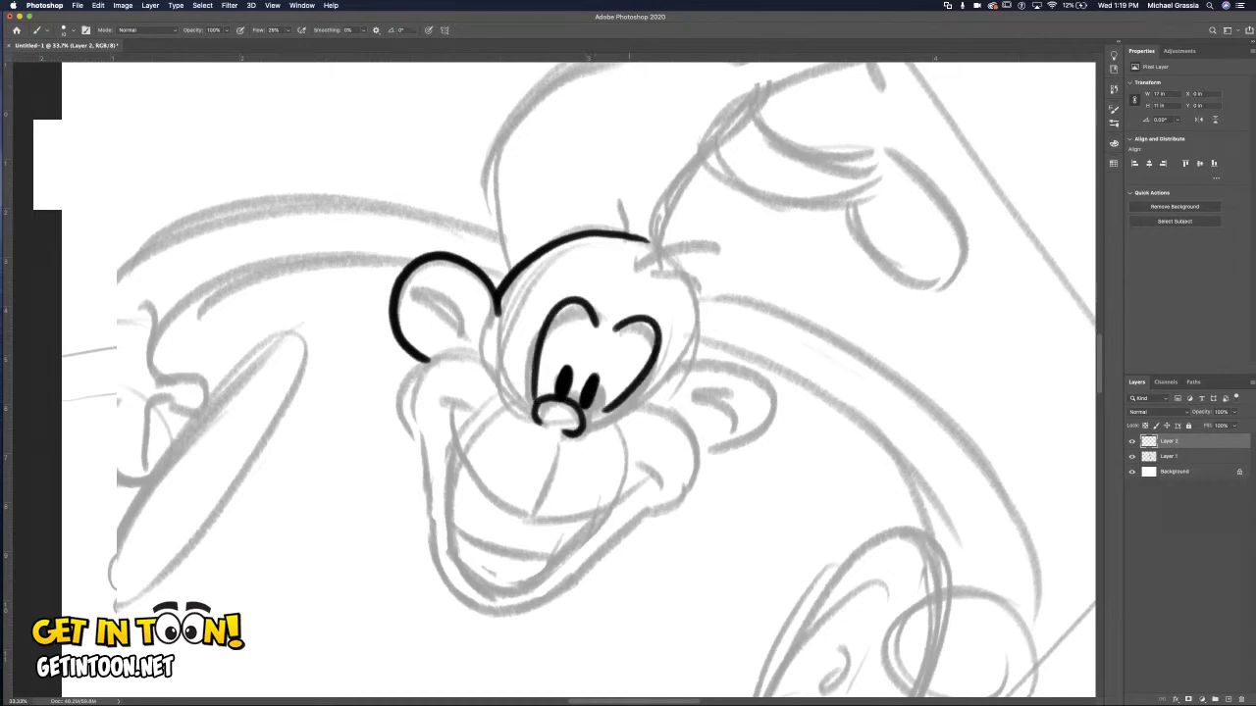
pyautogui.press('super+z')
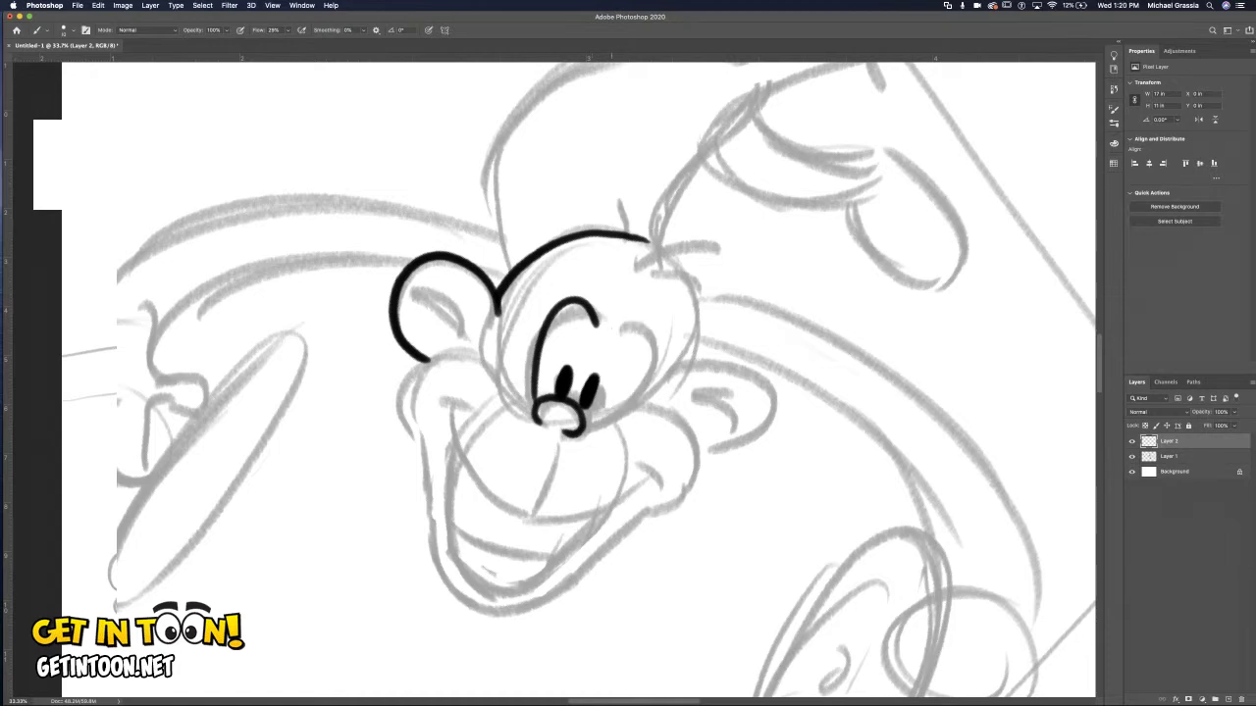
pyautogui.moveTo(608, 327)
pyautogui.mouseDown()
pyautogui.moveTo(635, 357)
pyautogui.moveTo(589, 410)
pyautogui.mouseUp()
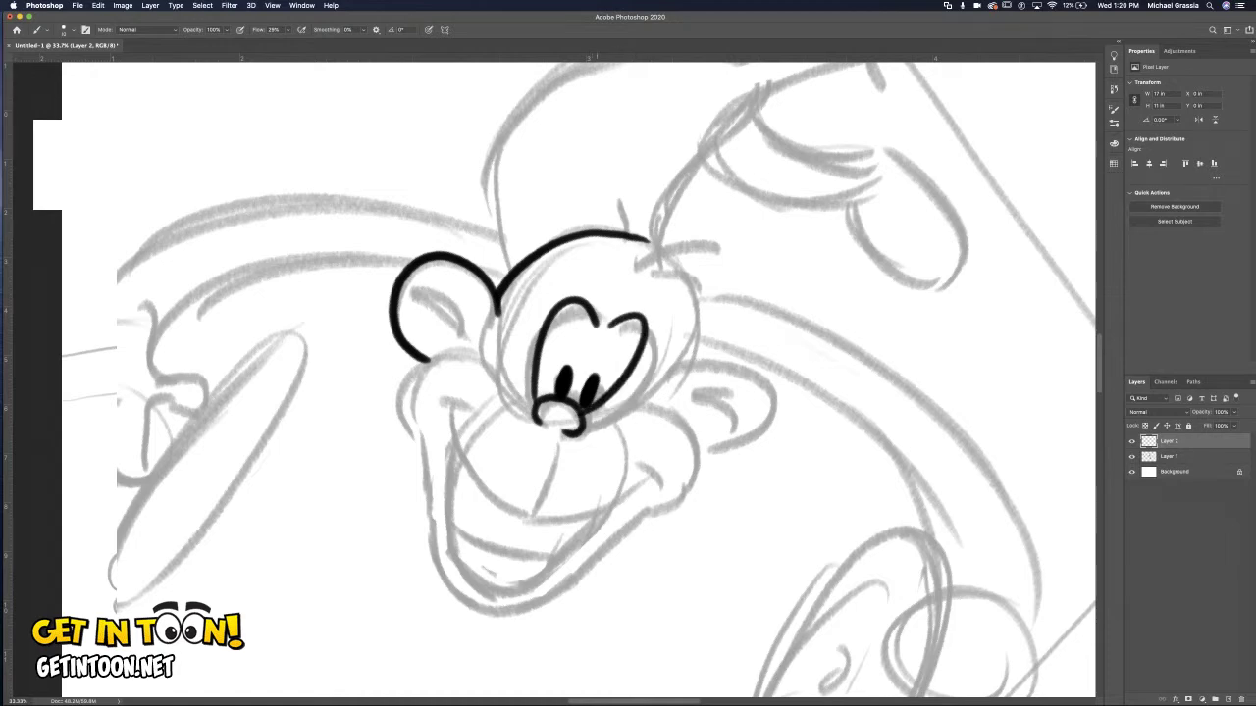
pyautogui.press('super+z')
pyautogui.moveTo(614, 324)
pyautogui.mouseDown()
pyautogui.moveTo(633, 322)
pyautogui.moveTo(587, 425)
pyautogui.mouseUp()
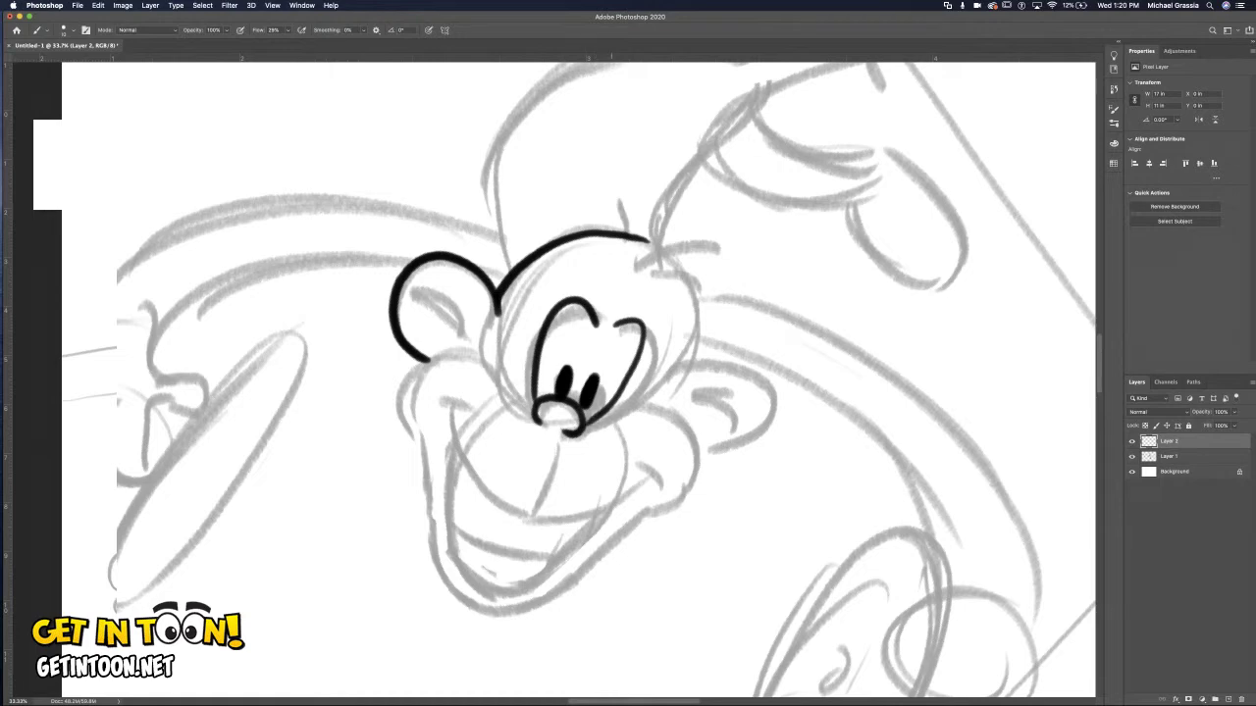
pyautogui.moveTo(551, 293)
pyautogui.mouseDown()
pyautogui.moveTo(600, 275)
pyautogui.moveTo(548, 296)
pyautogui.moveTo(634, 289)
pyautogui.moveTo(655, 324)
pyautogui.moveTo(649, 292)
pyautogui.moveTo(657, 325)
pyautogui.moveTo(651, 288)
pyautogui.mouseUp()
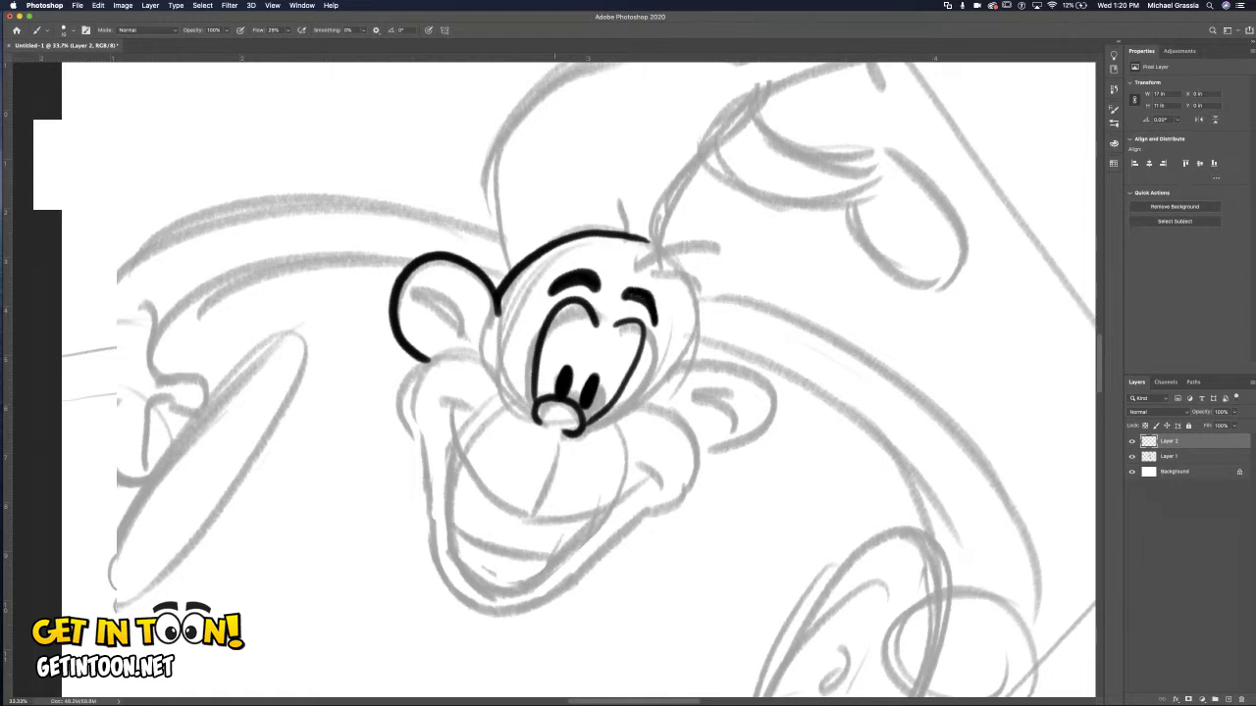
# Ink the line below the hanging monkey's nose, the curved grin with short creases at both corners, and the open mouth's lower edge.
pyautogui.moveTo(555, 430); pyautogui.dragTo(529, 508)
pyautogui.moveTo(451, 401)
pyautogui.mouseDown()
pyautogui.moveTo(460, 460)
pyautogui.moveTo(527, 512)
pyautogui.moveTo(603, 507)
pyautogui.moveTo(661, 471)
pyautogui.mouseUp()
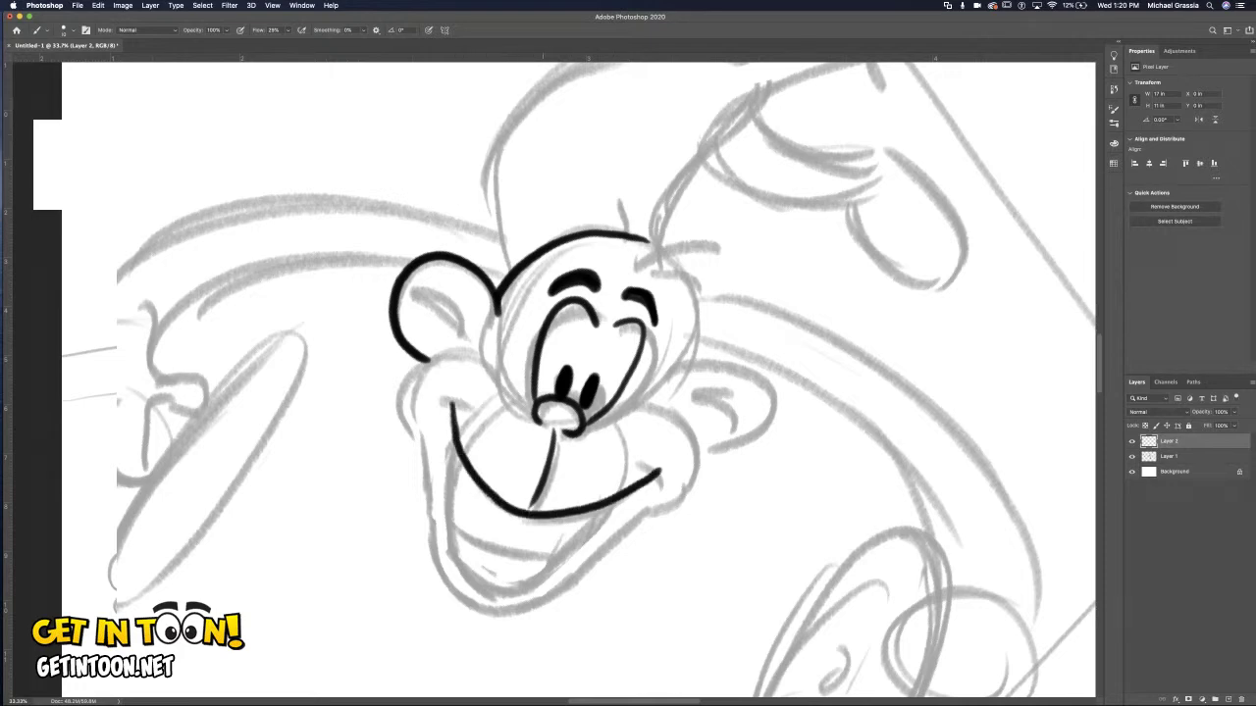
pyautogui.moveTo(436, 407); pyautogui.dragTo(481, 403)
pyautogui.moveTo(639, 452); pyautogui.dragTo(664, 484)
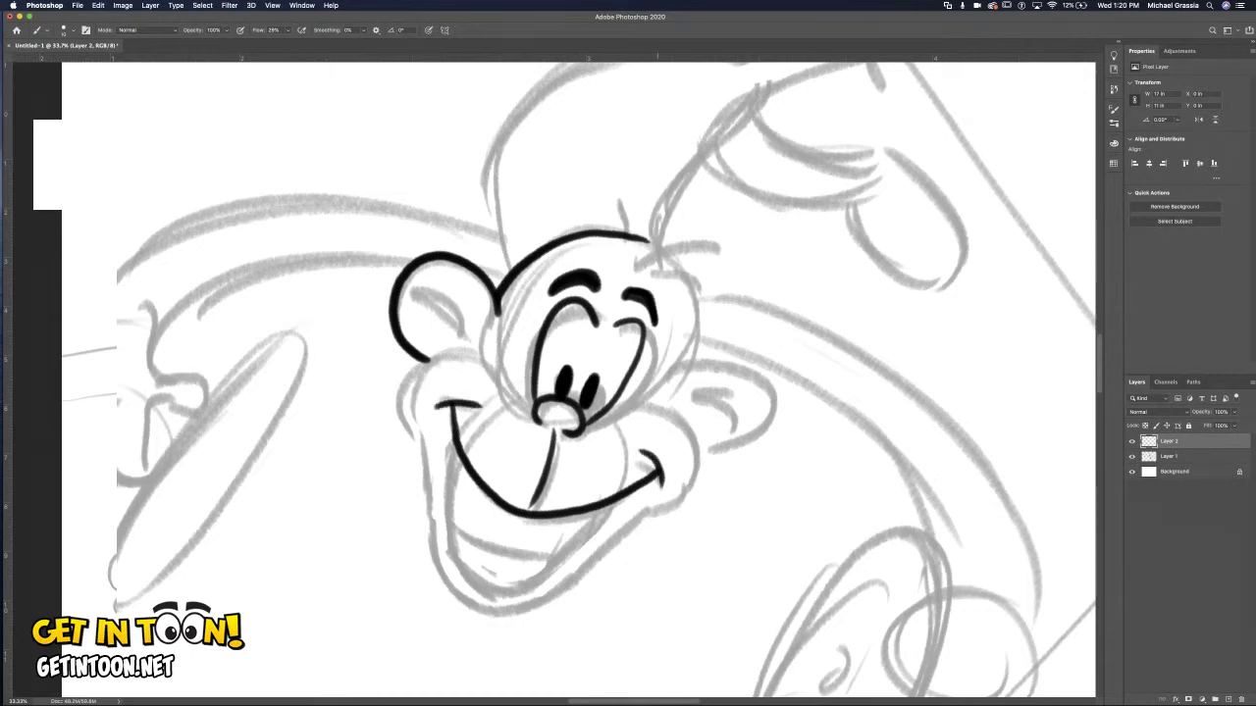
pyautogui.moveTo(450, 410)
pyautogui.mouseDown()
pyautogui.moveTo(463, 579)
pyautogui.moveTo(524, 593)
pyautogui.moveTo(660, 479)
pyautogui.mouseUp()
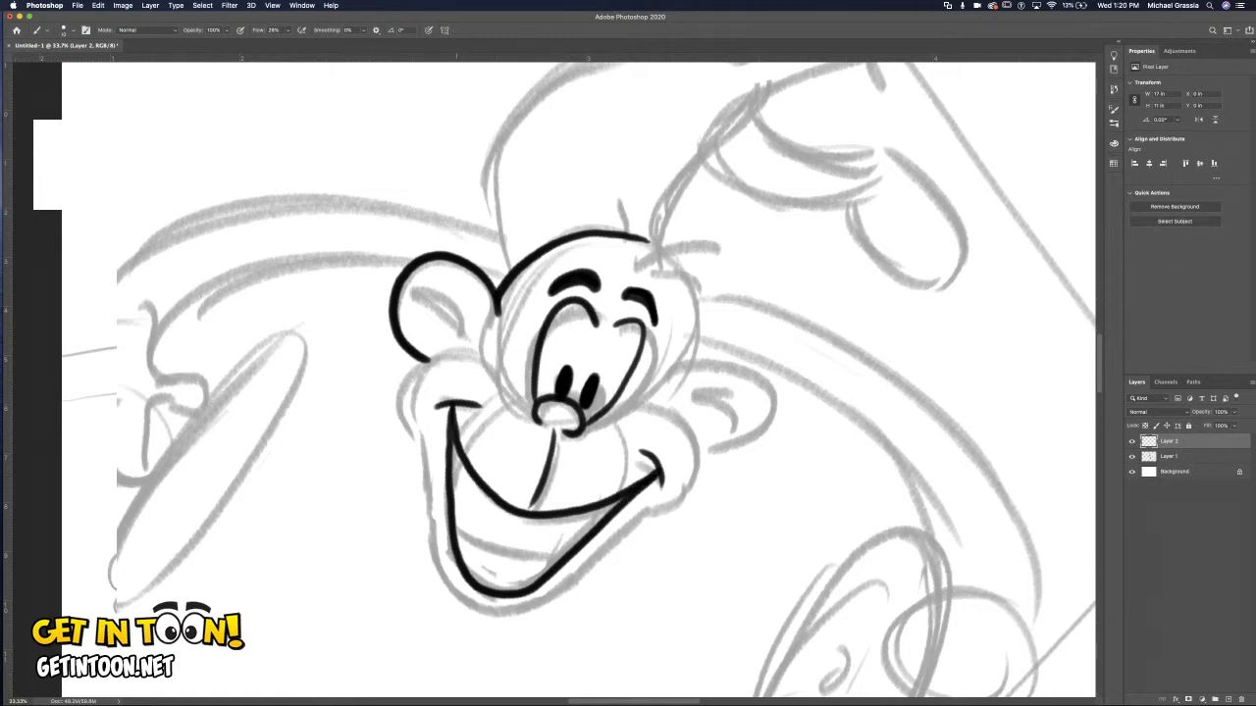
# Ink the lower edge of the teeth and a two-lobed tongue, and fill the rest of the open mouth solid black.
pyautogui.moveTo(451, 449); pyautogui.dragTo(459, 491)
pyautogui.moveTo(610, 504); pyautogui.dragTo(599, 524)
pyautogui.moveTo(453, 497)
pyautogui.mouseDown()
pyautogui.moveTo(514, 538)
pyautogui.moveTo(595, 540)
pyautogui.mouseUp()
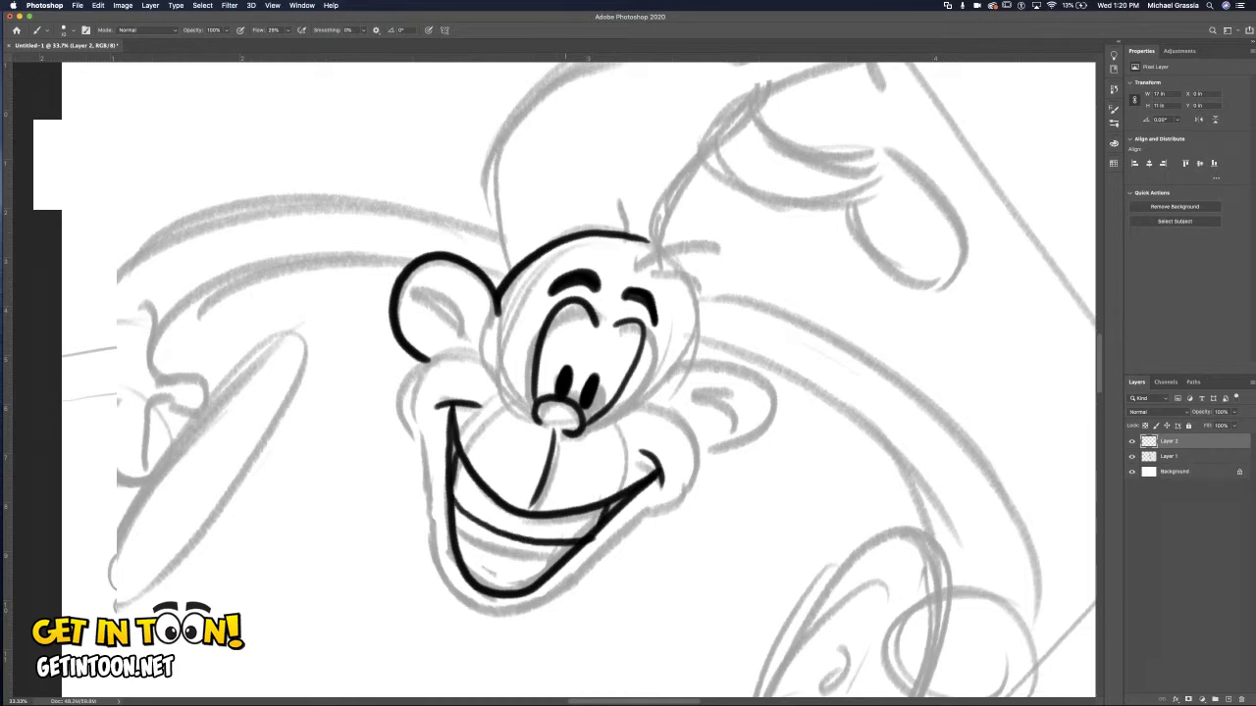
pyautogui.moveTo(456, 521)
pyautogui.mouseDown()
pyautogui.moveTo(500, 557)
pyautogui.moveTo(542, 565)
pyautogui.mouseUp()
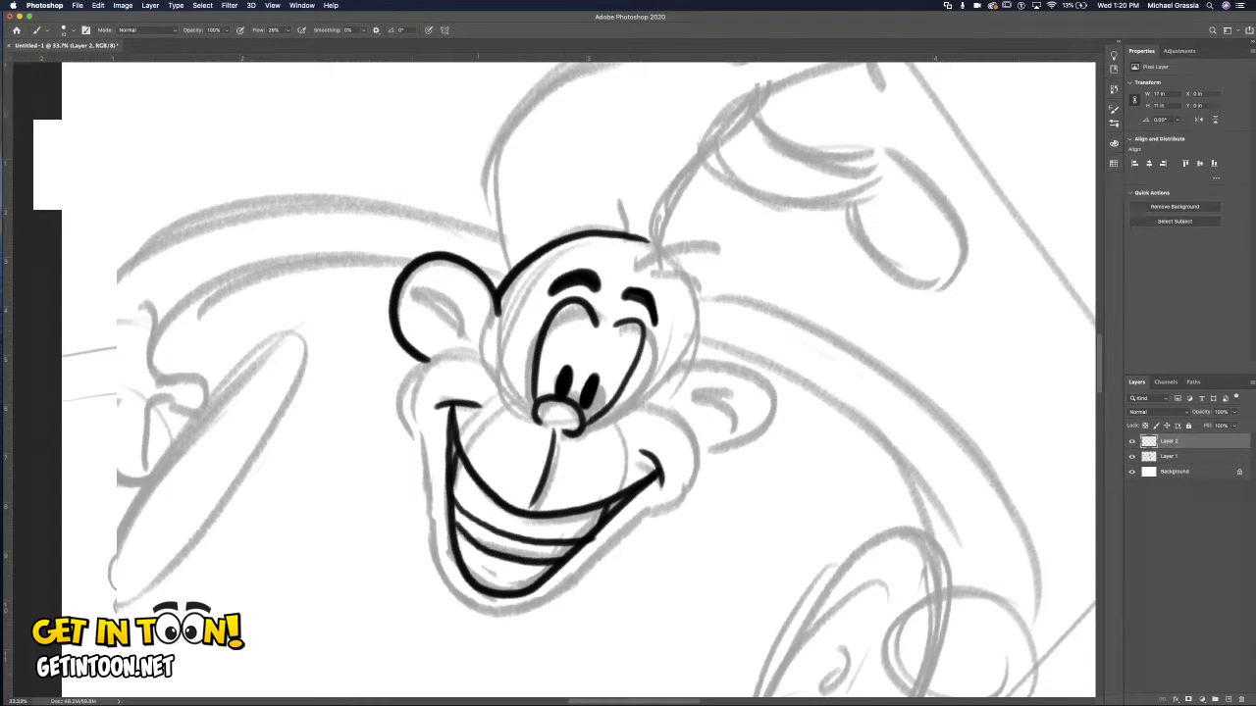
pyautogui.press('super+z')
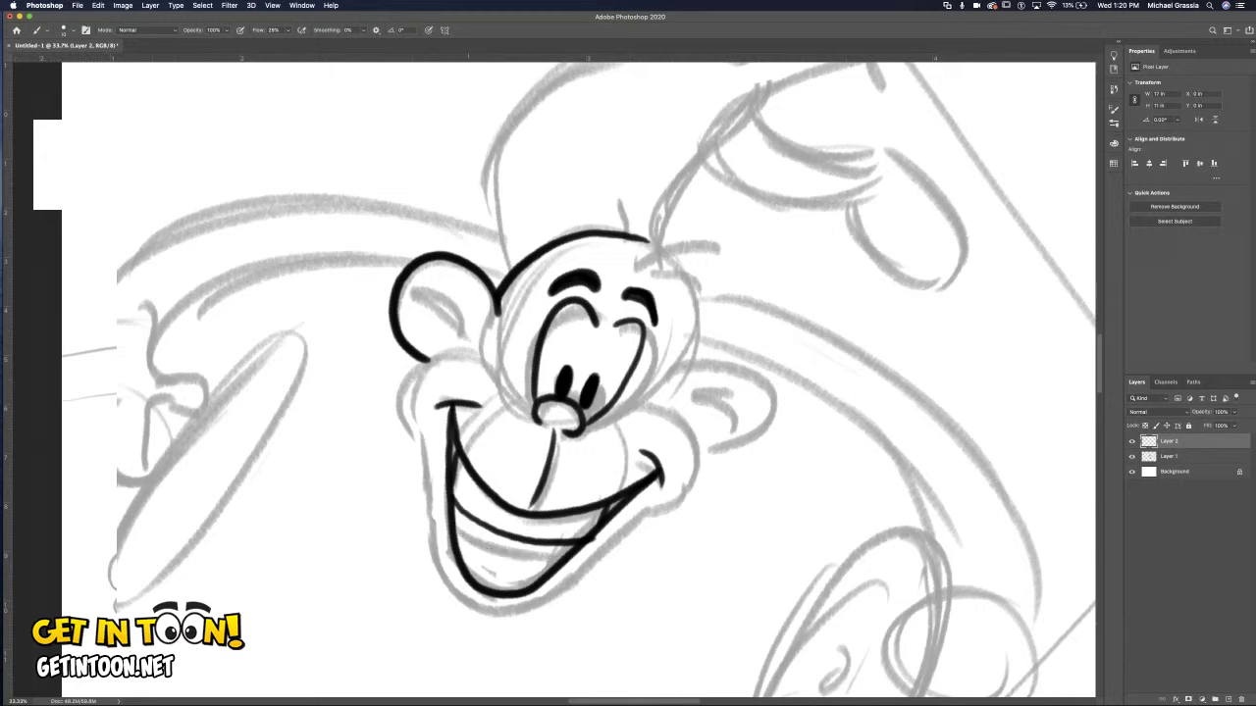
pyautogui.moveTo(458, 546)
pyautogui.mouseDown()
pyautogui.moveTo(484, 539)
pyautogui.moveTo(501, 563)
pyautogui.moveTo(534, 561)
pyautogui.moveTo(542, 579)
pyautogui.mouseUp()
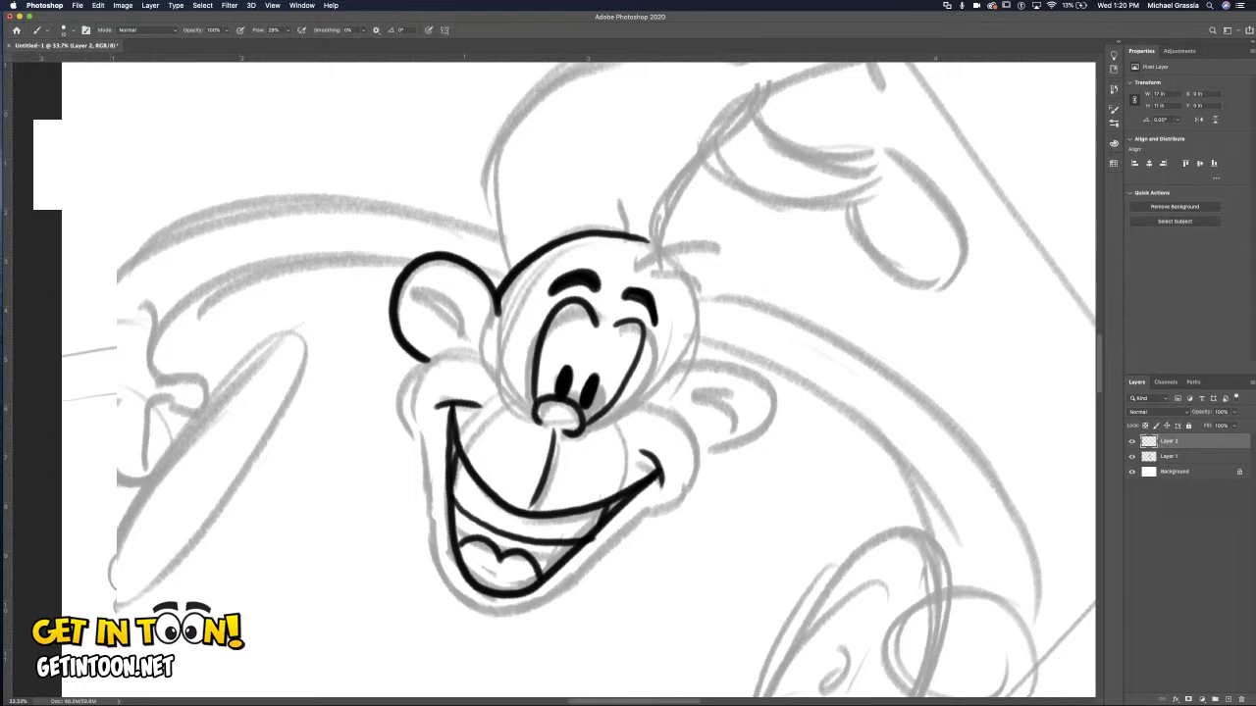
pyautogui.moveTo(457, 504)
pyautogui.mouseDown()
pyautogui.moveTo(461, 548)
pyautogui.moveTo(493, 541)
pyautogui.moveTo(485, 532)
pyautogui.moveTo(539, 556)
pyautogui.moveTo(512, 538)
pyautogui.moveTo(550, 573)
pyautogui.moveTo(573, 555)
pyautogui.moveTo(549, 569)
pyautogui.mouseUp()
pyautogui.moveTo(541, 548); pyautogui.dragTo(620, 502)
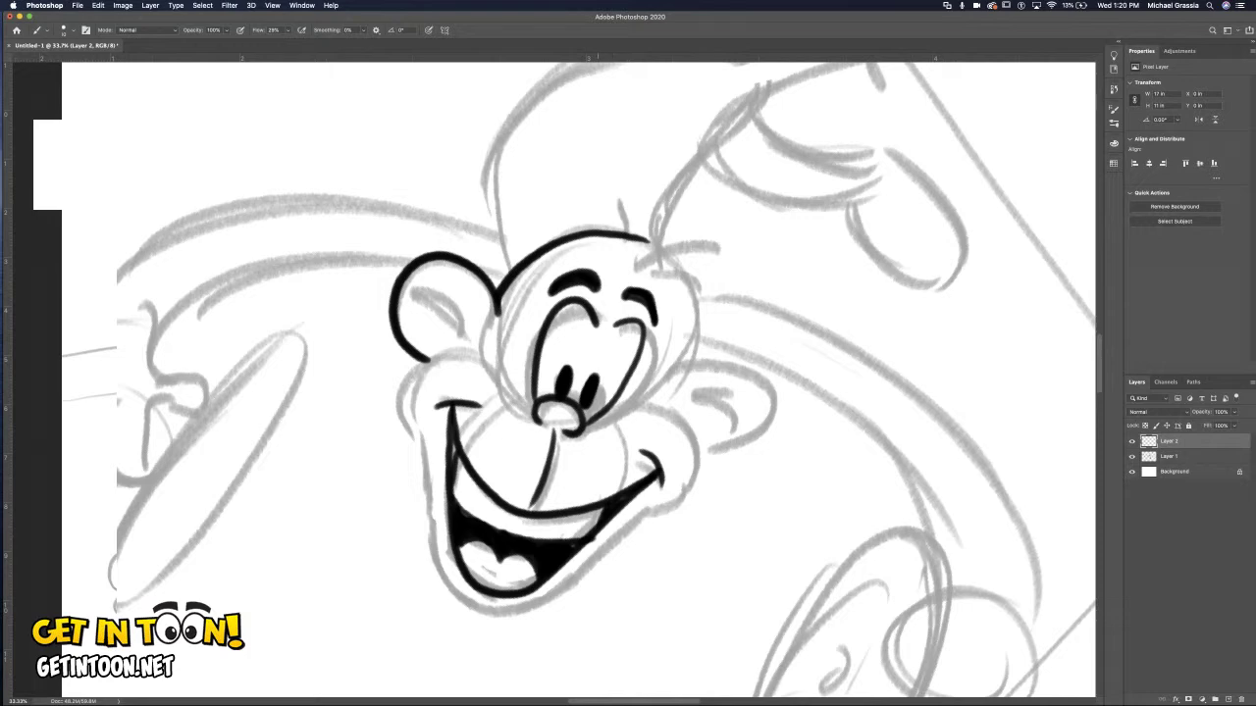
# Ink the outer jaw line around the open mouth and the two rounded cheeks at either end of the grin.
pyautogui.moveTo(449, 437); pyautogui.dragTo(453, 482)
pyautogui.moveTo(426, 434)
pyautogui.mouseDown()
pyautogui.moveTo(433, 555)
pyautogui.moveTo(455, 602)
pyautogui.moveTo(491, 618)
pyautogui.moveTo(538, 606)
pyautogui.moveTo(661, 504)
pyautogui.mouseUp()
pyautogui.moveTo(508, 407)
pyautogui.mouseDown()
pyautogui.moveTo(480, 361)
pyautogui.moveTo(431, 351)
pyautogui.moveTo(403, 402)
pyautogui.moveTo(426, 461)
pyautogui.mouseUp()
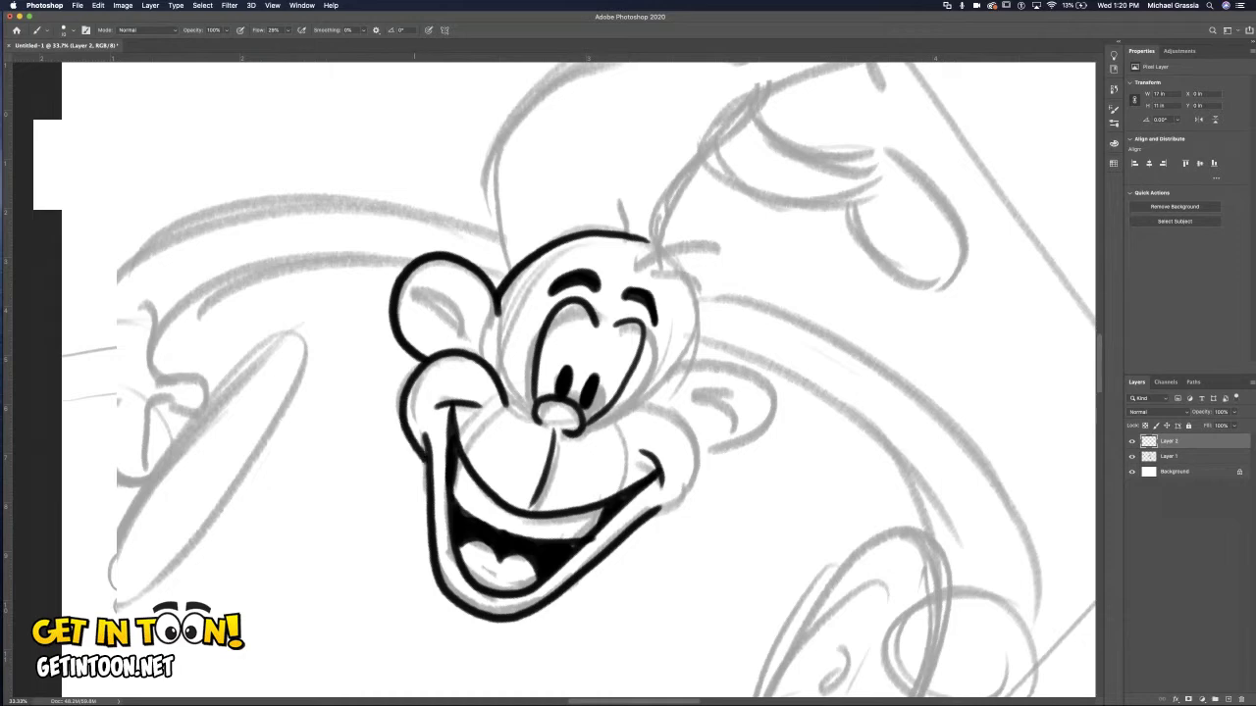
pyautogui.moveTo(619, 424)
pyautogui.mouseDown()
pyautogui.moveTo(641, 404)
pyautogui.moveTo(689, 420)
pyautogui.moveTo(685, 488)
pyautogui.mouseUp()
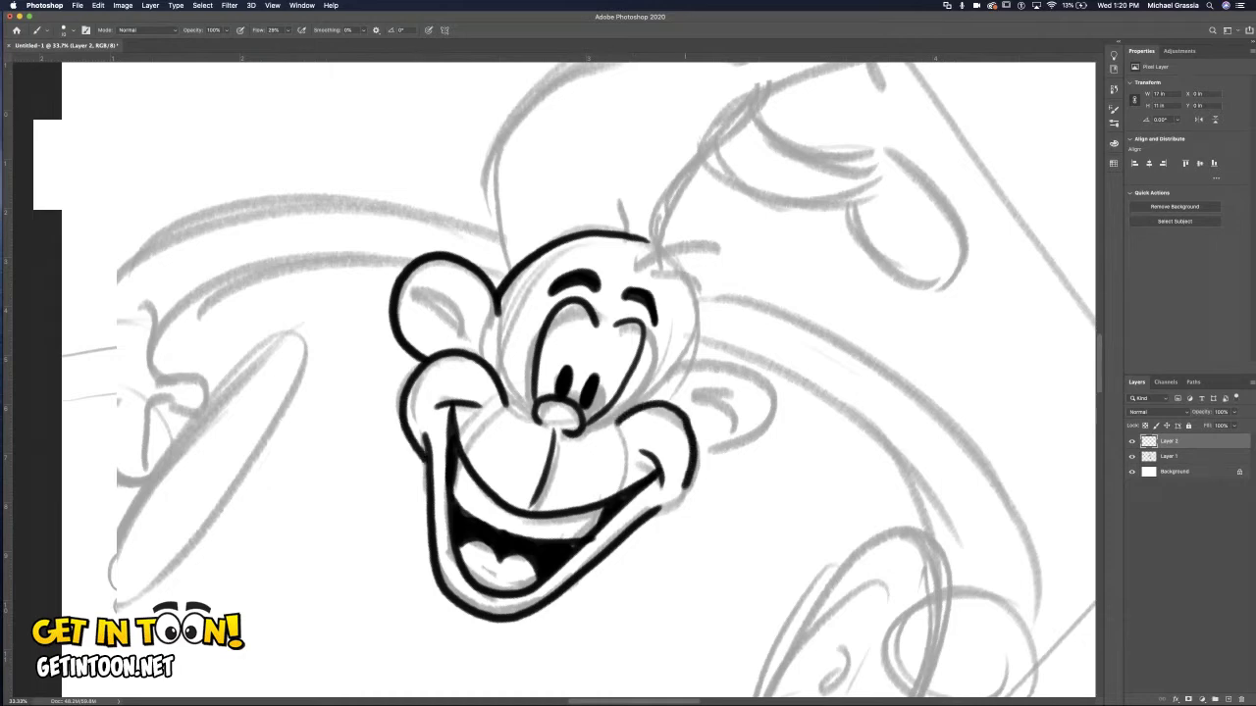
pyautogui.press('super+z')
pyautogui.moveTo(621, 419)
pyautogui.mouseDown()
pyautogui.moveTo(687, 412)
pyautogui.moveTo(704, 465)
pyautogui.moveTo(677, 509)
pyautogui.moveTo(647, 519)
pyautogui.mouseUp()
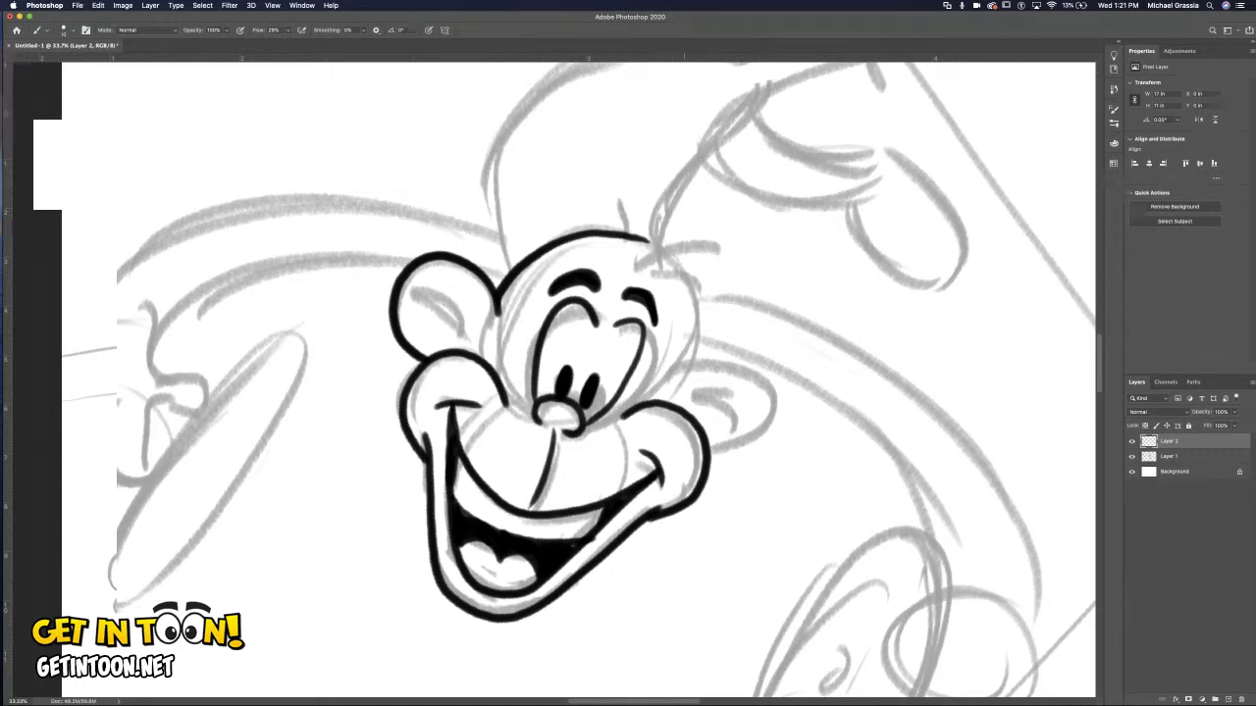
# Ink the rounded outline of the hanging monkey's second ear and add curved inner fold lines to both ears.
pyautogui.moveTo(681, 369)
pyautogui.mouseDown()
pyautogui.moveTo(744, 357)
pyautogui.moveTo(769, 418)
pyautogui.moveTo(709, 453)
pyautogui.mouseUp()
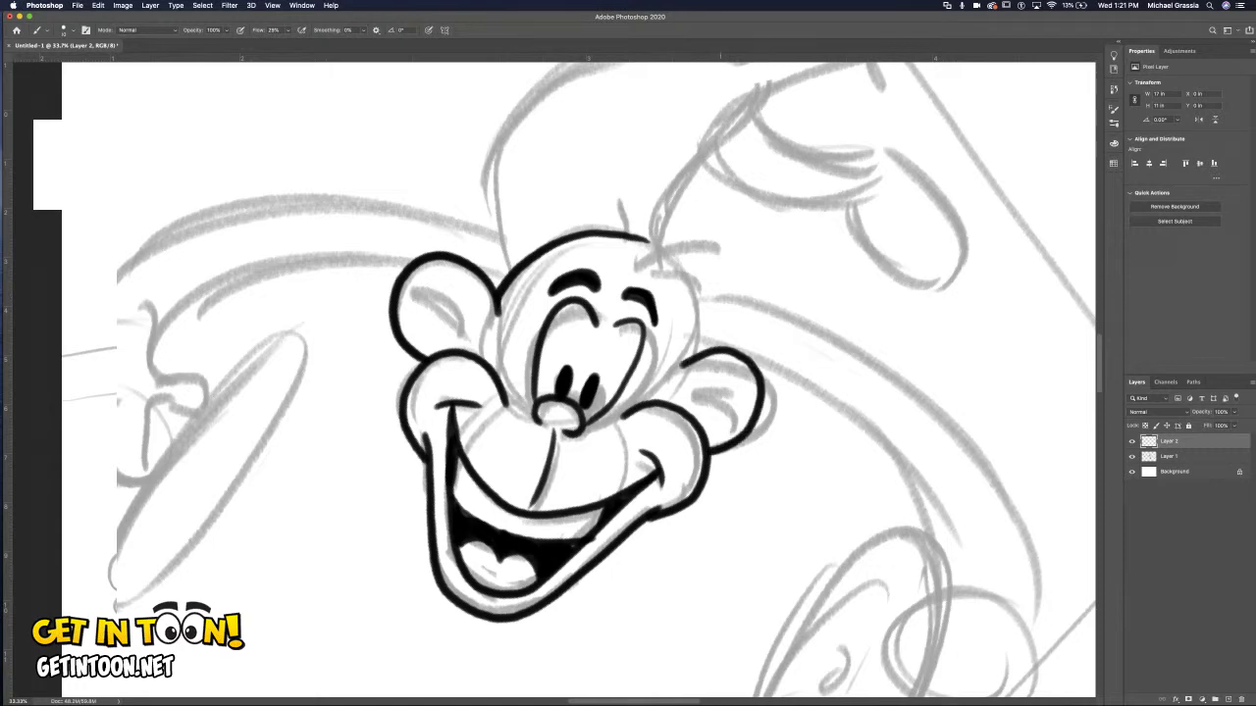
pyautogui.press('super+z')
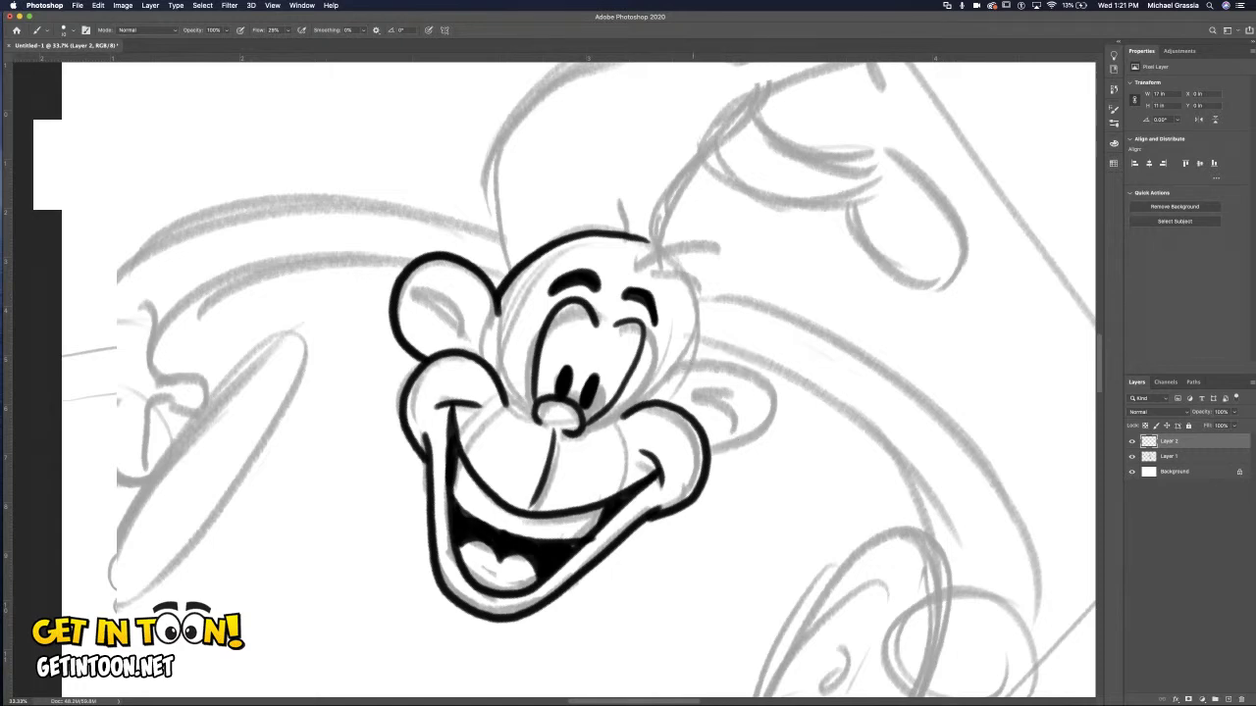
pyautogui.moveTo(693, 363)
pyautogui.mouseDown()
pyautogui.moveTo(757, 356)
pyautogui.moveTo(774, 408)
pyautogui.moveTo(747, 450)
pyautogui.moveTo(710, 457)
pyautogui.mouseUp()
pyautogui.moveTo(428, 288)
pyautogui.mouseDown()
pyautogui.moveTo(449, 279)
pyautogui.moveTo(459, 329)
pyautogui.mouseUp()
pyautogui.moveTo(459, 329); pyautogui.dragTo(424, 328)
pyautogui.moveTo(700, 404); pyautogui.dragTo(733, 418)
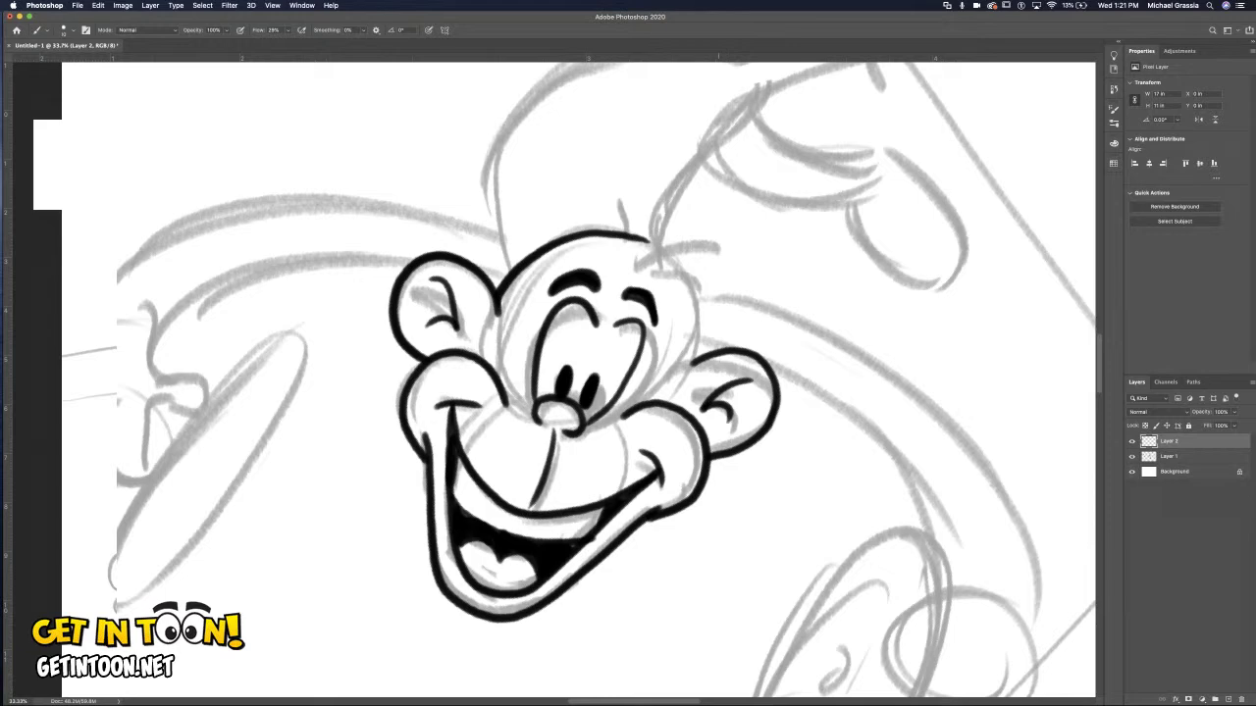
# Ink the remaining side of the hanging monkey's head as a curve from the crown down to the second ear.
pyautogui.moveTo(655, 243)
pyautogui.mouseDown()
pyautogui.moveTo(687, 277)
pyautogui.moveTo(706, 351)
pyautogui.mouseUp()
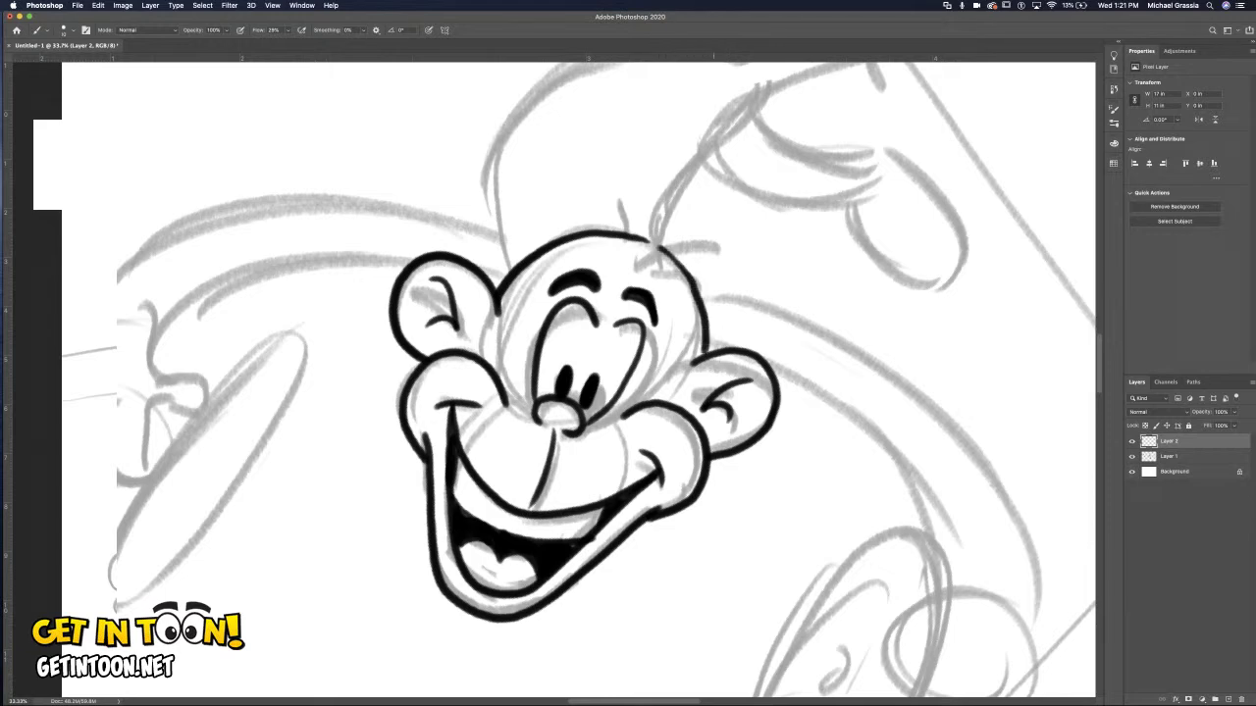
pyautogui.press('super+z')
pyautogui.moveTo(657, 247)
pyautogui.mouseDown()
pyautogui.moveTo(682, 280)
pyautogui.moveTo(690, 365)
pyautogui.mouseUp()
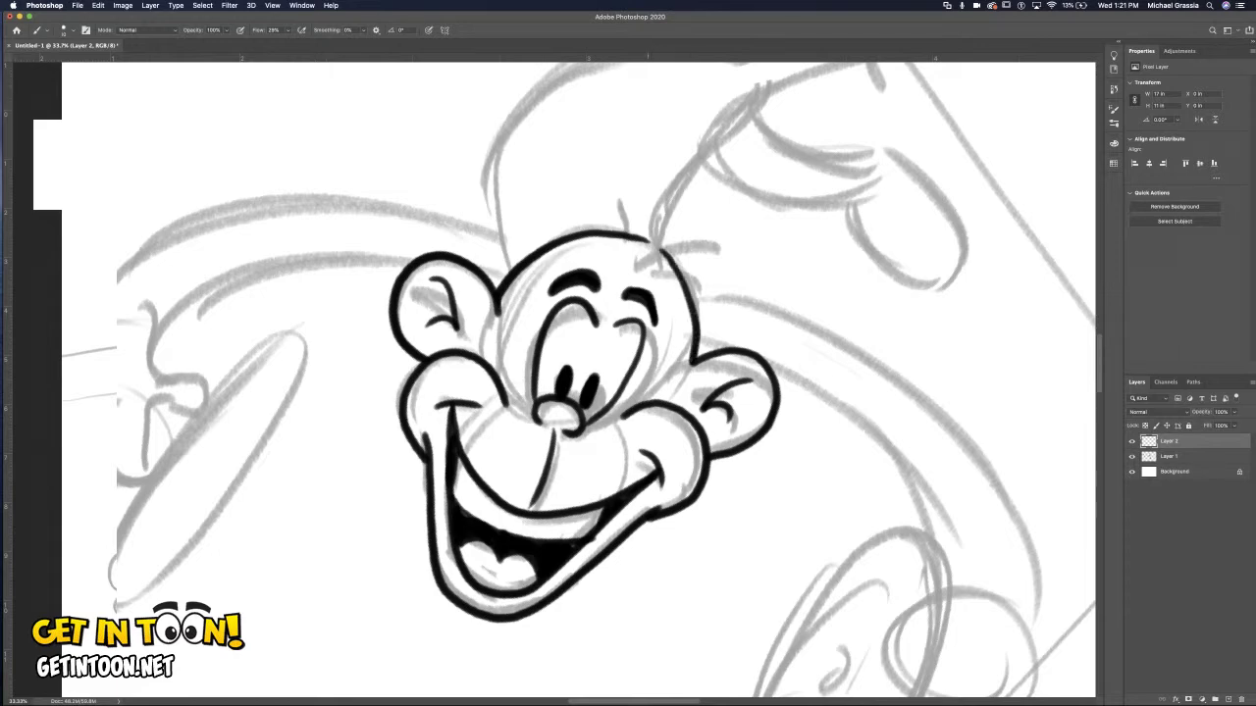
# Ink short hair tufts on the crown, extend the head's side line past the ear to the cheek, and touch up the first ear's joint.
pyautogui.moveTo(651, 245); pyautogui.dragTo(675, 224)
pyautogui.moveTo(671, 232)
pyautogui.mouseDown()
pyautogui.moveTo(686, 219)
pyautogui.moveTo(673, 237)
pyautogui.mouseUp()
pyautogui.moveTo(664, 250); pyautogui.dragTo(693, 241)
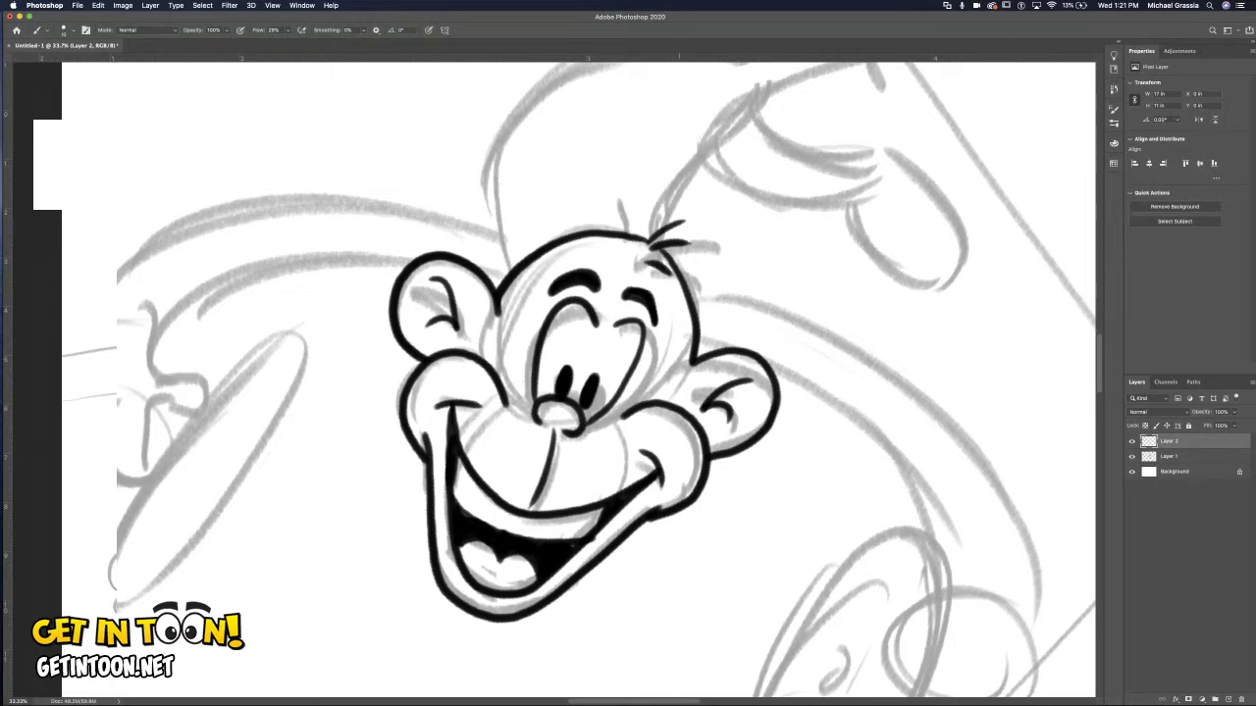
pyautogui.moveTo(649, 259); pyautogui.dragTo(706, 262)
pyautogui.moveTo(655, 266); pyautogui.dragTo(709, 268)
pyautogui.moveTo(690, 363); pyautogui.dragTo(677, 396)
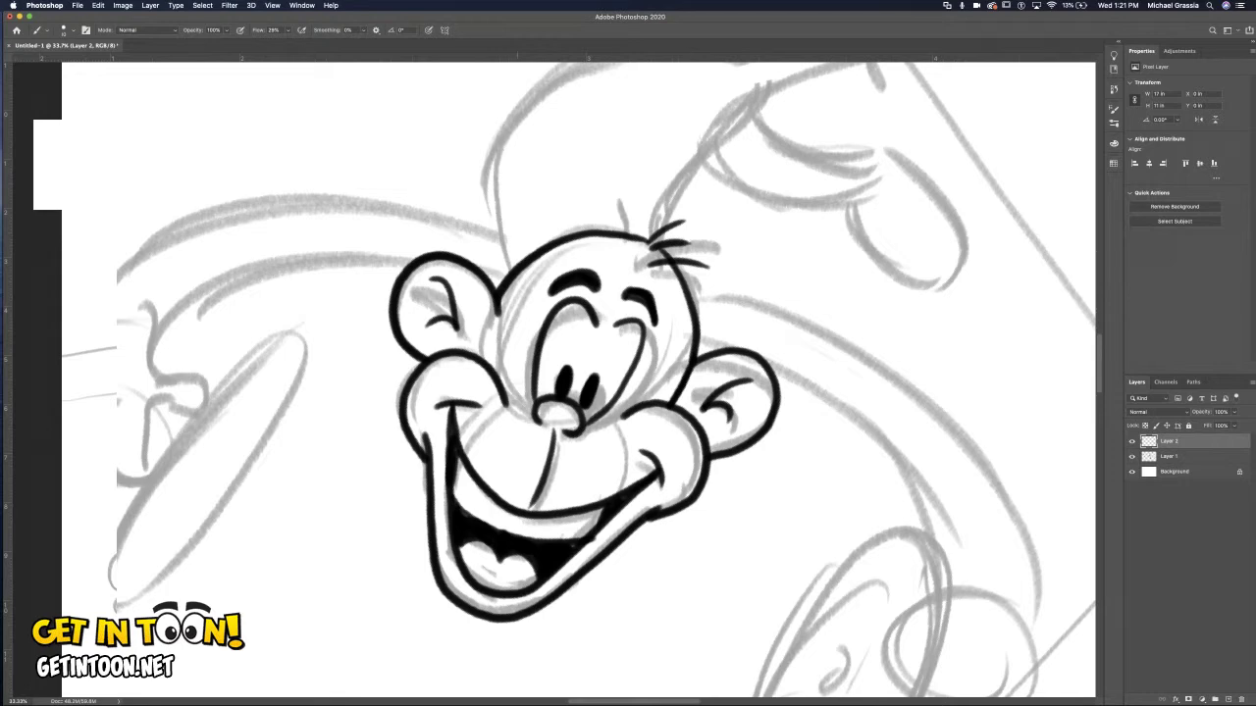
pyautogui.moveTo(499, 306)
pyautogui.mouseDown()
pyautogui.moveTo(473, 355)
pyautogui.moveTo(504, 304)
pyautogui.mouseUp()
# Rotate the canvas view so the hanging monkey's cymbal arm points downward for inking.
pyautogui.press('super+minus')
pyautogui.press('super+minus')
pyautogui.press('super+minus')
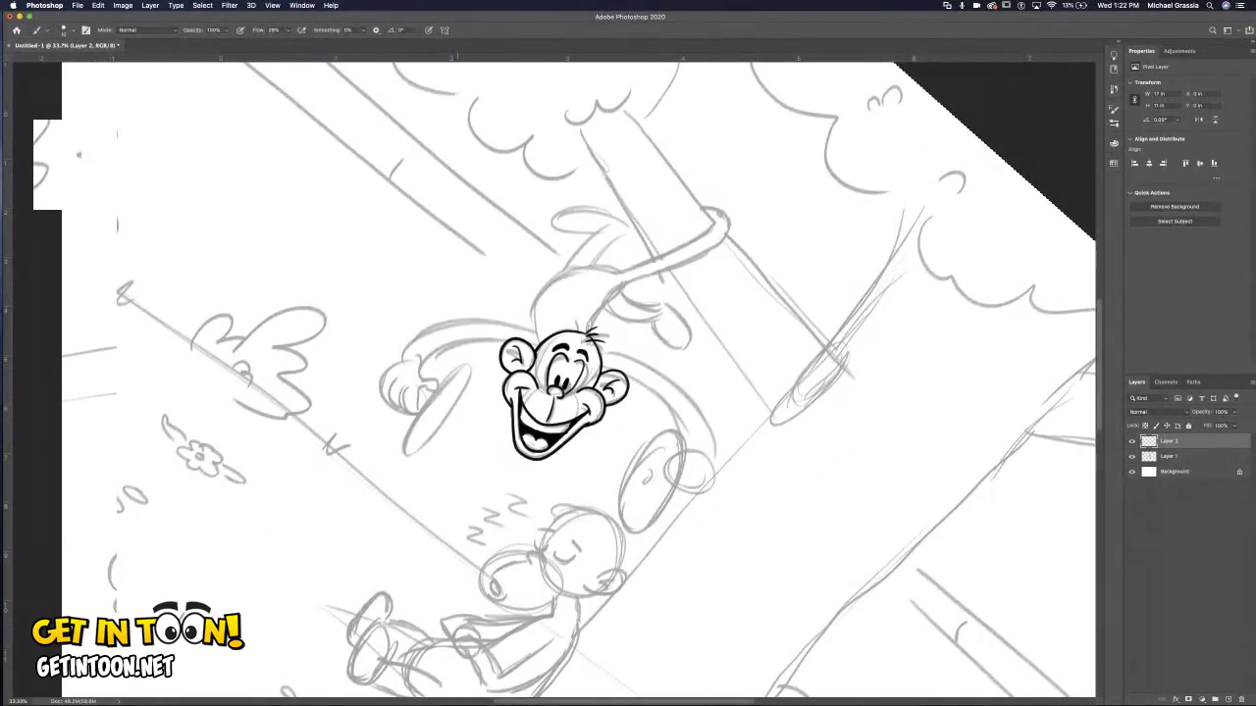
pyautogui.press('super+comma')
pyautogui.press('super+minus')
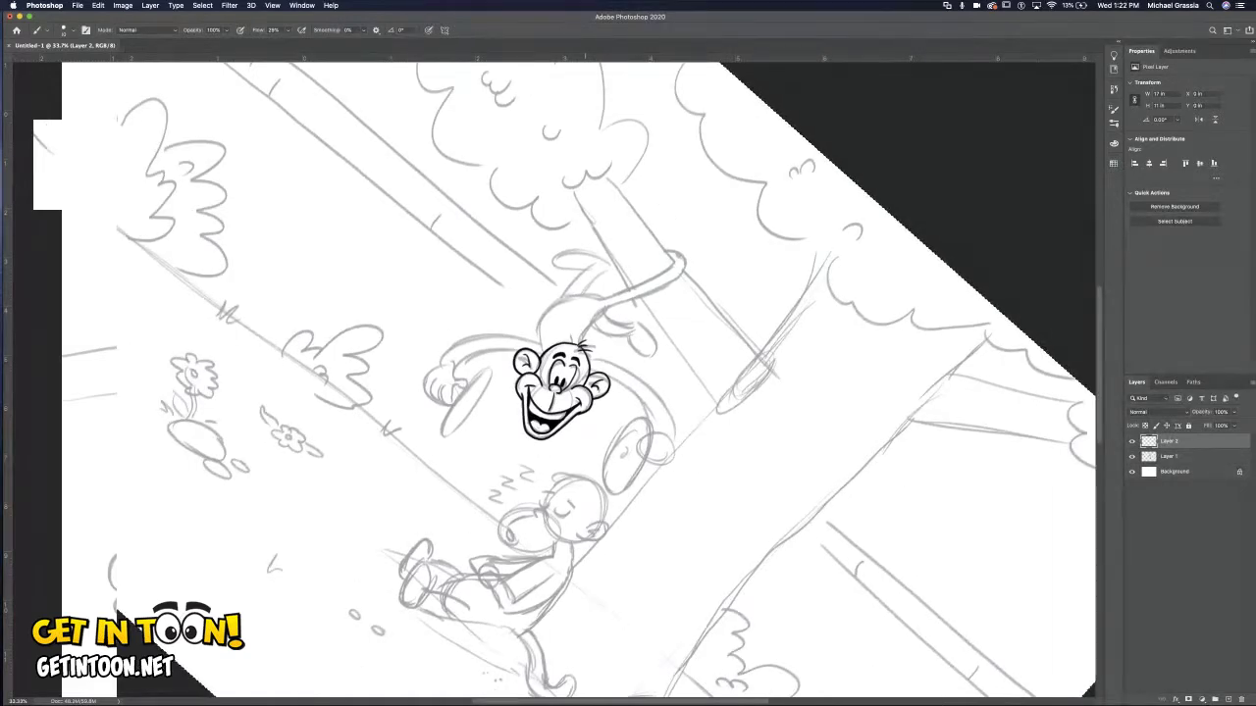
pyautogui.press('r')
pyautogui.moveTo(804, 294); pyautogui.dragTo(601, 149)
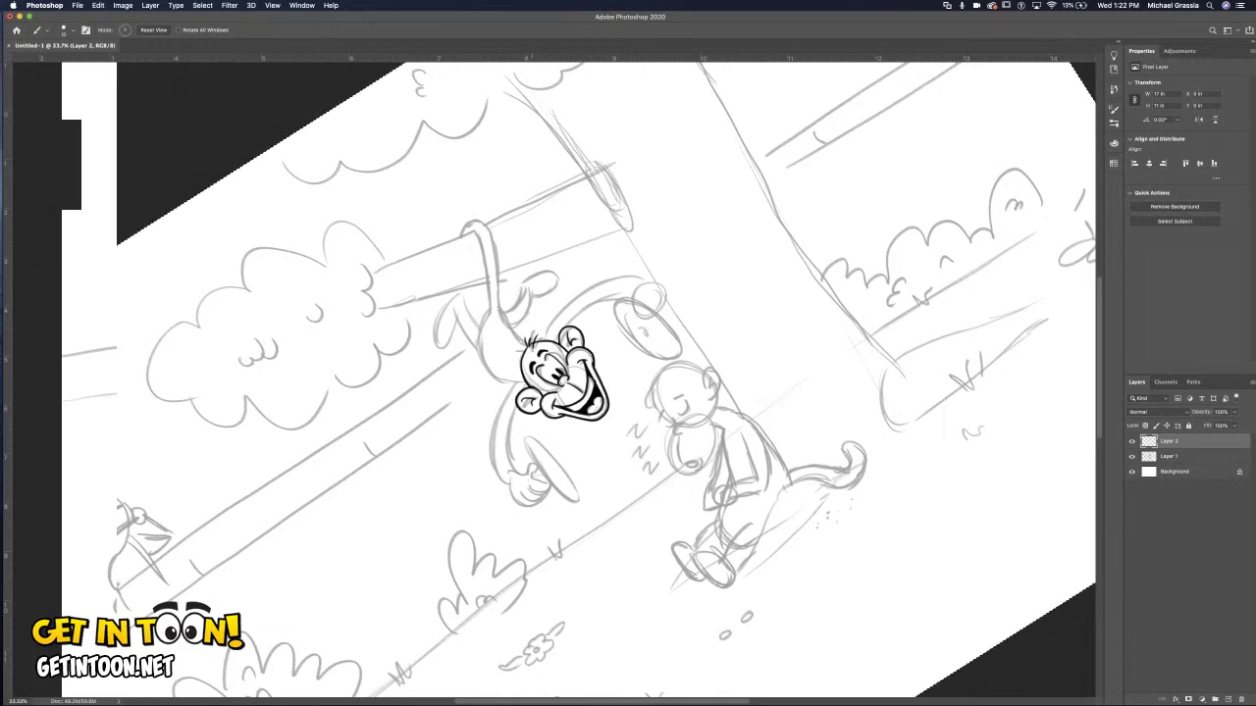
pyautogui.press('b')
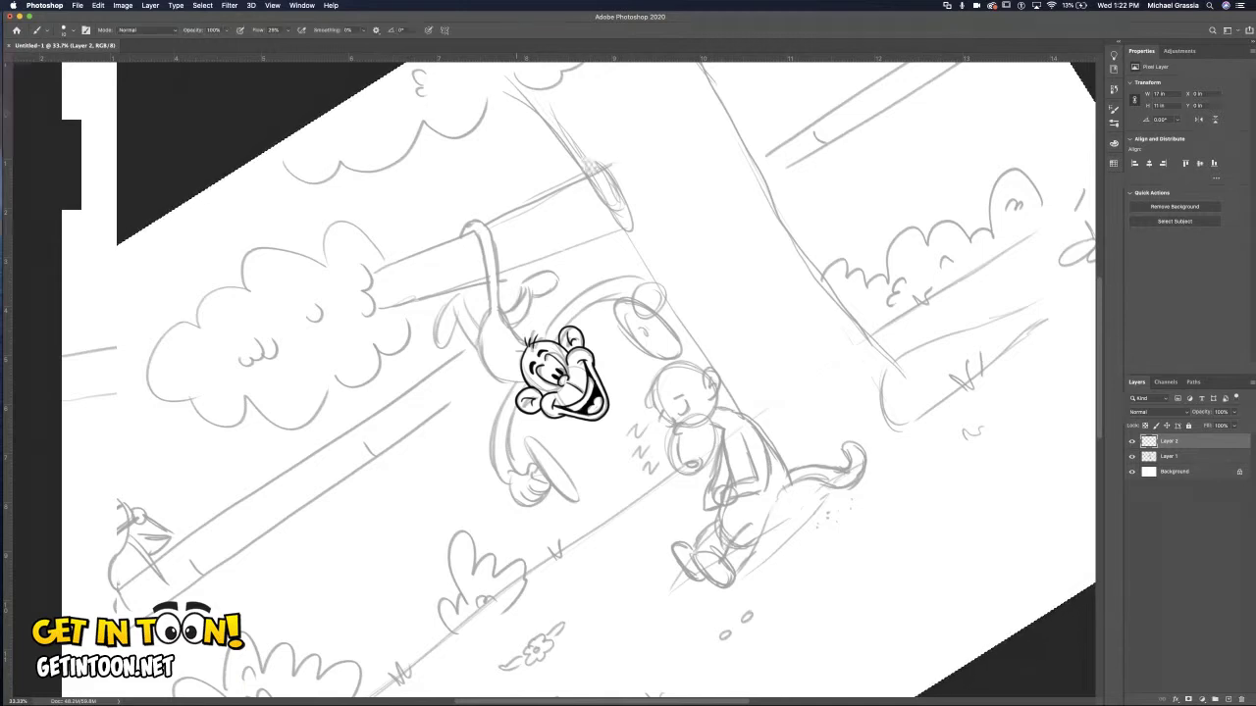
pyautogui.moveTo(514, 387); pyautogui.dragTo(498, 414)
pyautogui.moveTo(490, 444); pyautogui.dragTo(500, 477)
pyautogui.press('super+z')
# Ink the outer and inner curved edges of the hanging monkey's lowered arm from the shoulder to the wrist.
pyautogui.press('super+plus')
pyautogui.press('super+plus')
pyautogui.press('super+plus')
pyautogui.press('super+plus')
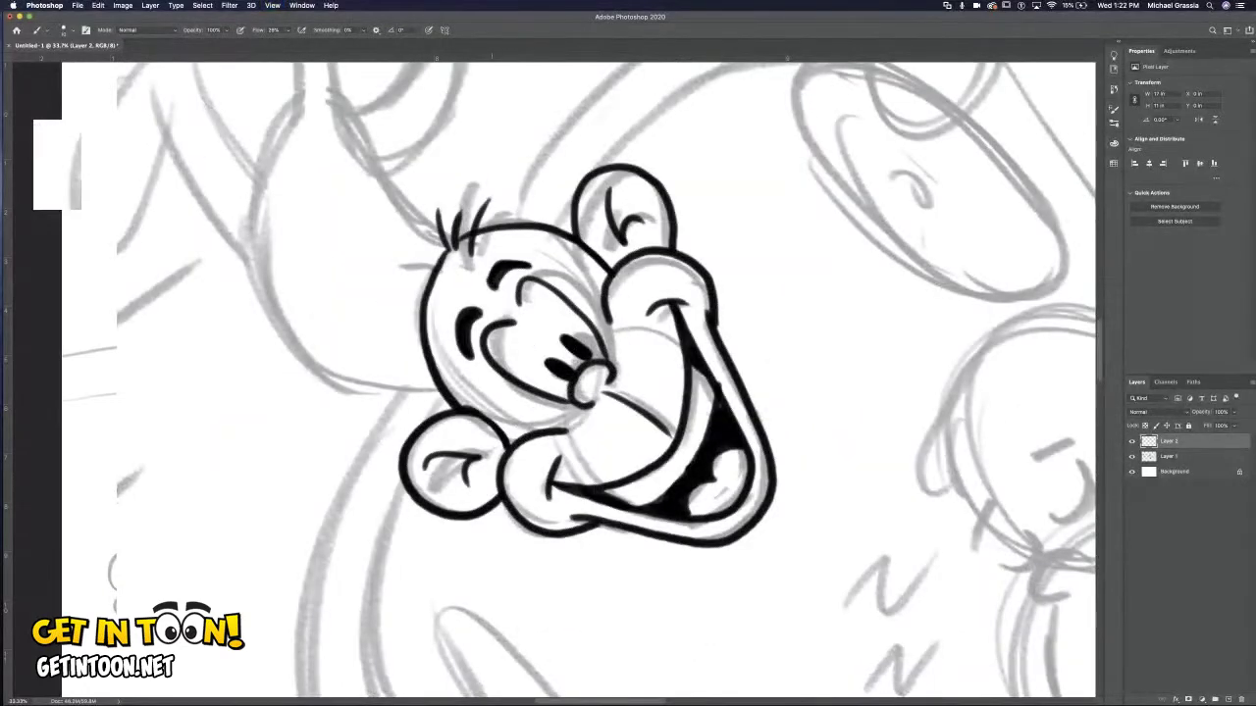
pyautogui.scroll(-5, 608, 377)
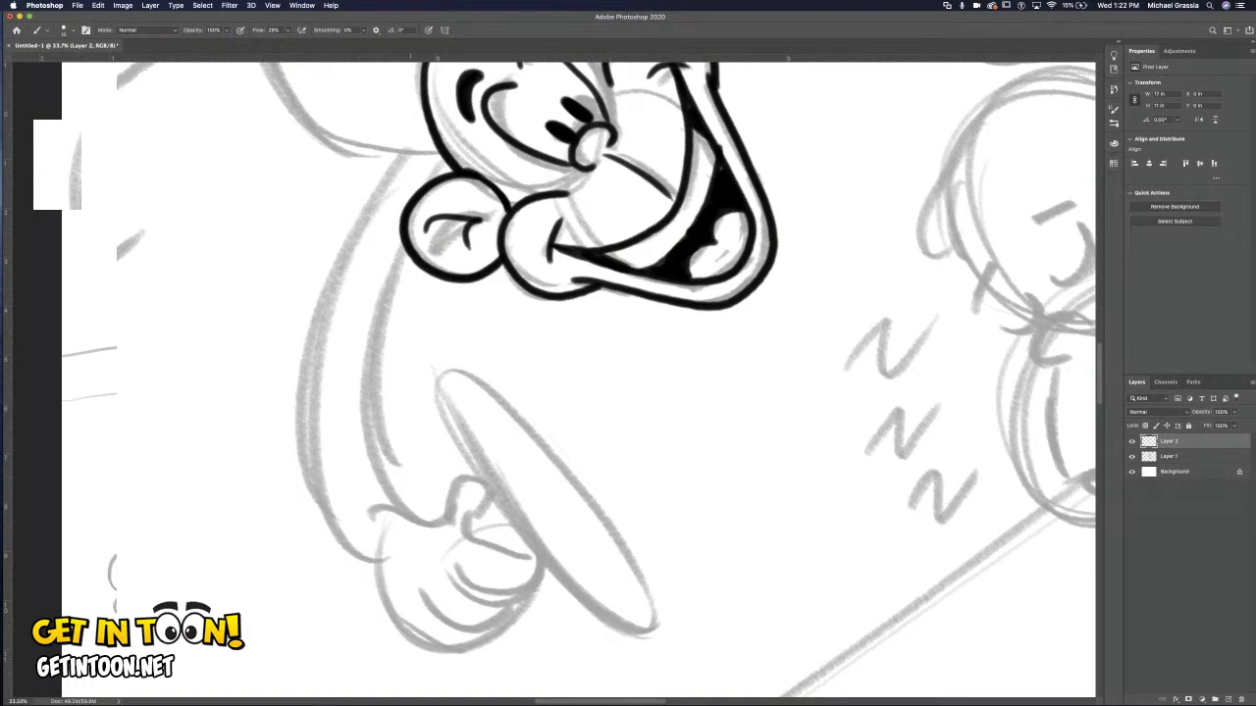
pyautogui.moveTo(410, 142)
pyautogui.mouseDown()
pyautogui.moveTo(330, 287)
pyautogui.moveTo(302, 412)
pyautogui.moveTo(314, 491)
pyautogui.moveTo(352, 554)
pyautogui.moveTo(383, 564)
pyautogui.mouseUp()
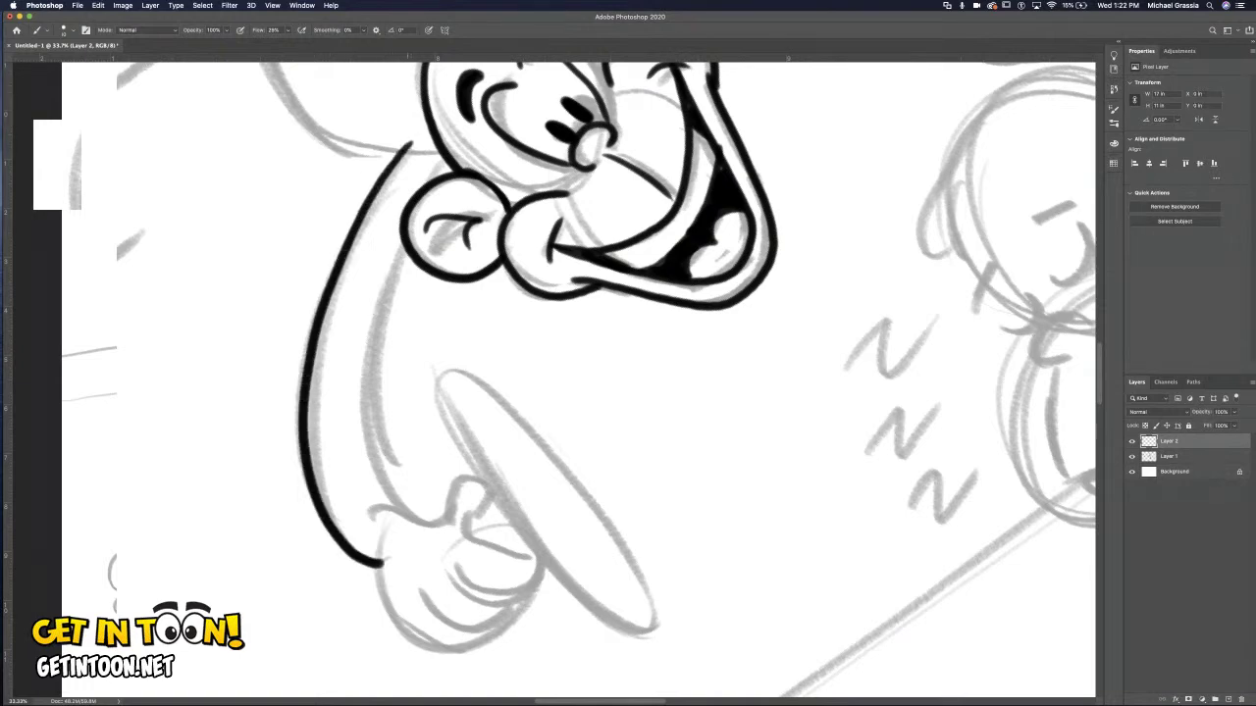
pyautogui.moveTo(403, 247)
pyautogui.mouseDown()
pyautogui.moveTo(374, 324)
pyautogui.moveTo(368, 424)
pyautogui.moveTo(383, 494)
pyautogui.moveTo(412, 518)
pyautogui.mouseUp()
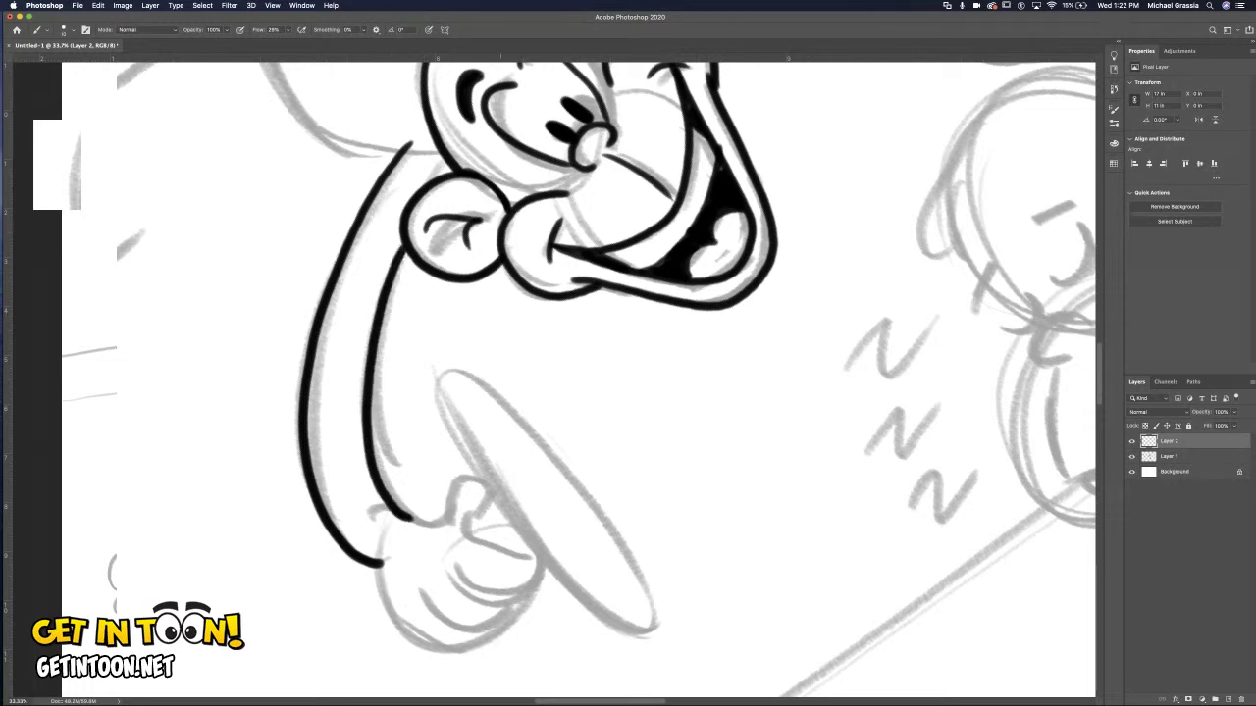
# Ink a jagged fur cuff at the wrist and the hand with its thumb and curled fingers gripping the cymbal.
pyautogui.moveTo(379, 565)
pyautogui.mouseDown()
pyautogui.moveTo(372, 599)
pyautogui.moveTo(397, 561)
pyautogui.moveTo(423, 567)
pyautogui.moveTo(410, 547)
pyautogui.moveTo(430, 500)
pyautogui.moveTo(422, 551)
pyautogui.mouseUp()
pyautogui.moveTo(426, 546); pyautogui.dragTo(410, 553)
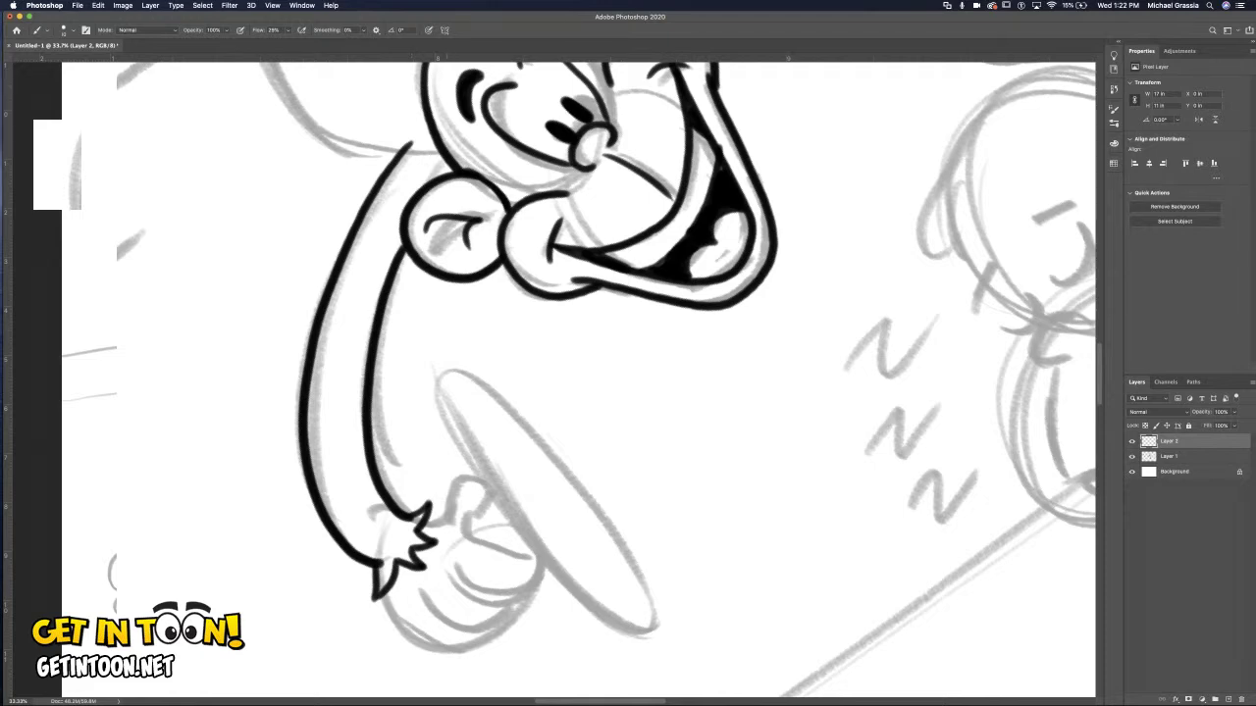
pyautogui.moveTo(424, 524)
pyautogui.mouseDown()
pyautogui.moveTo(467, 492)
pyautogui.moveTo(485, 497)
pyautogui.moveTo(474, 508)
pyautogui.moveTo(486, 536)
pyautogui.moveTo(535, 555)
pyautogui.moveTo(538, 581)
pyautogui.moveTo(471, 590)
pyautogui.moveTo(476, 627)
pyautogui.moveTo(438, 621)
pyautogui.moveTo(466, 638)
pyautogui.moveTo(415, 634)
pyautogui.moveTo(388, 587)
pyautogui.mouseUp()
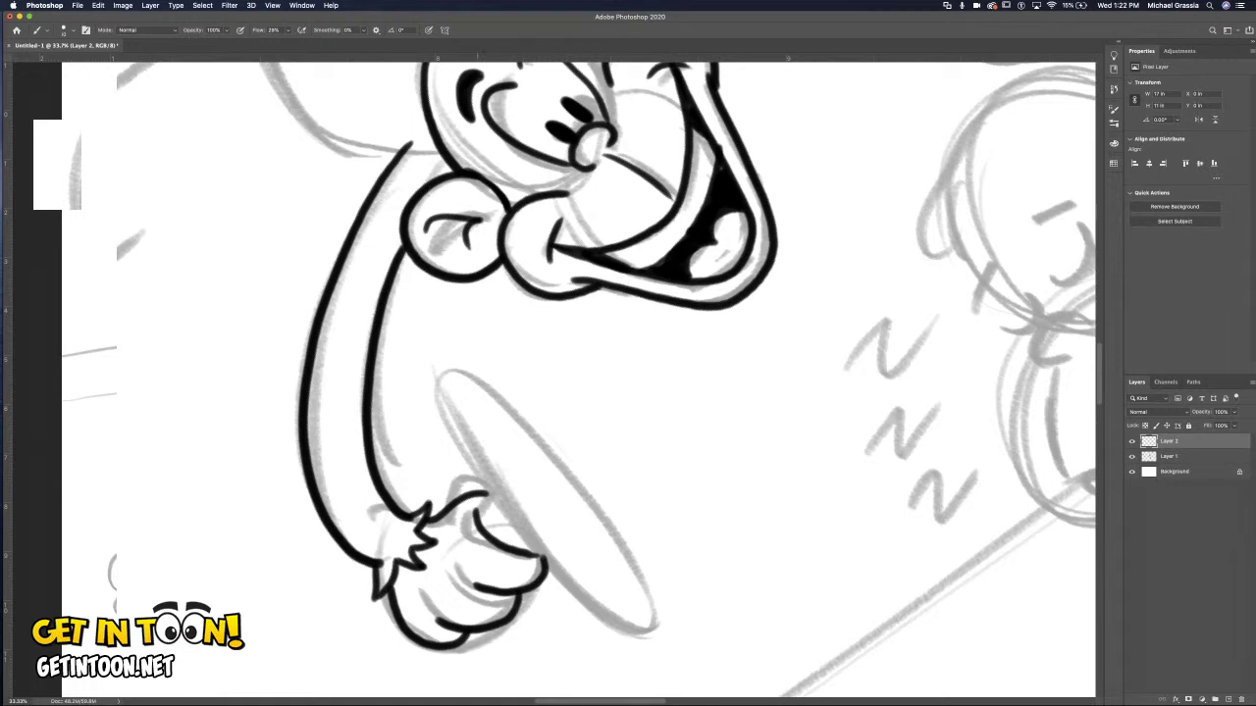
# Ink the narrow pointed outline of the cymbal in the hand, adding an inner rim line and a small cross at its centre.
pyautogui.moveTo(441, 334)
pyautogui.mouseDown()
pyautogui.moveTo(469, 349)
pyautogui.moveTo(432, 375)
pyautogui.moveTo(510, 508)
pyautogui.moveTo(579, 591)
pyautogui.moveTo(651, 633)
pyautogui.mouseUp()
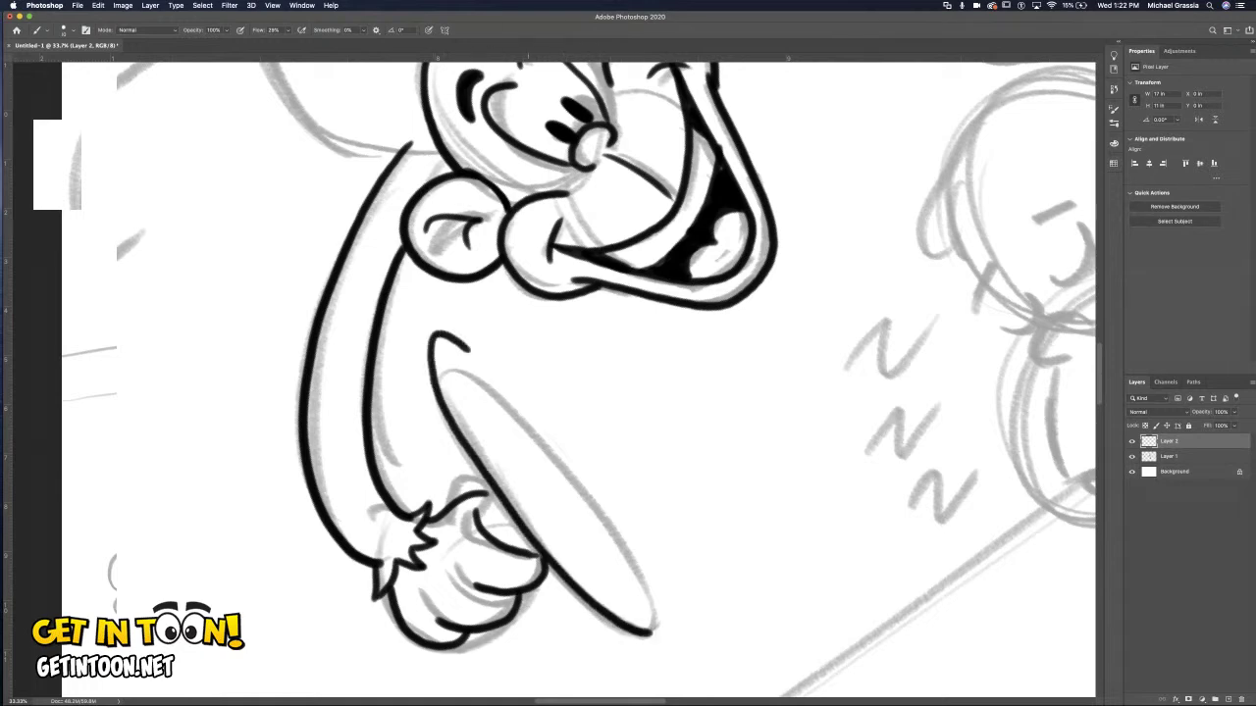
pyautogui.press('super+z')
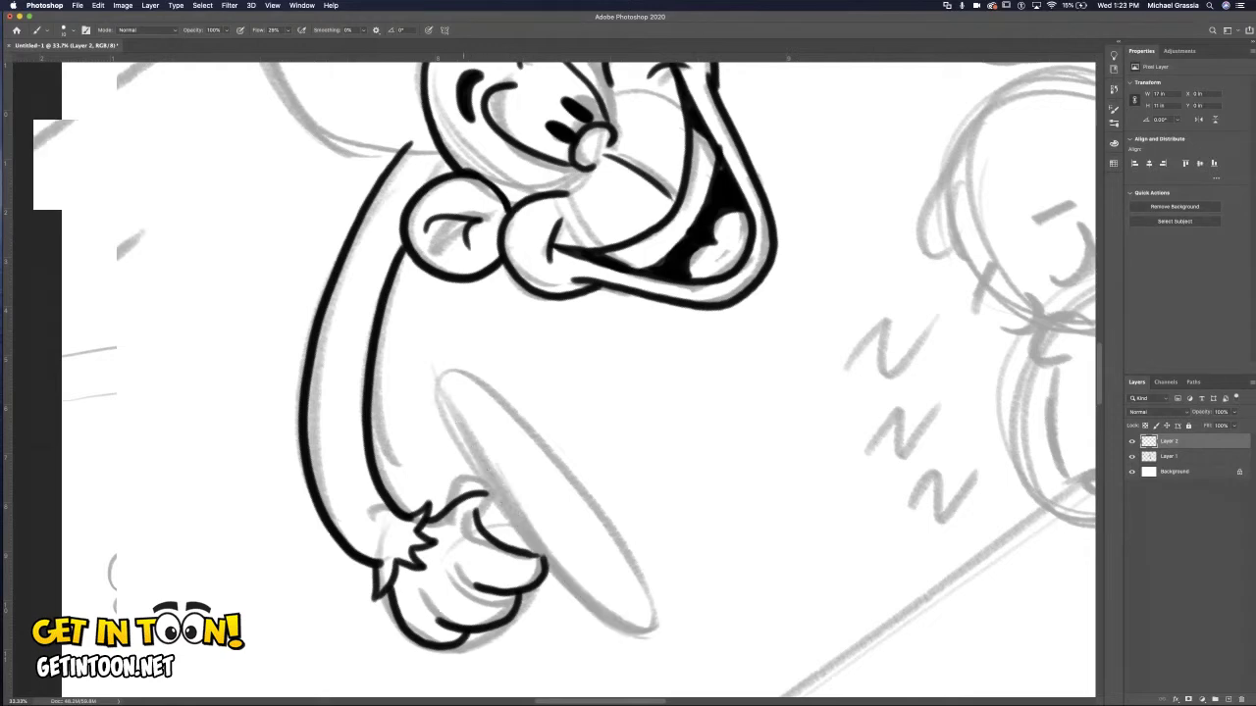
pyautogui.moveTo(444, 343)
pyautogui.mouseDown()
pyautogui.moveTo(447, 406)
pyautogui.moveTo(497, 542)
pyautogui.moveTo(665, 622)
pyautogui.mouseUp()
pyautogui.moveTo(447, 341)
pyautogui.mouseDown()
pyautogui.moveTo(532, 388)
pyautogui.moveTo(578, 439)
pyautogui.moveTo(681, 618)
pyautogui.mouseUp()
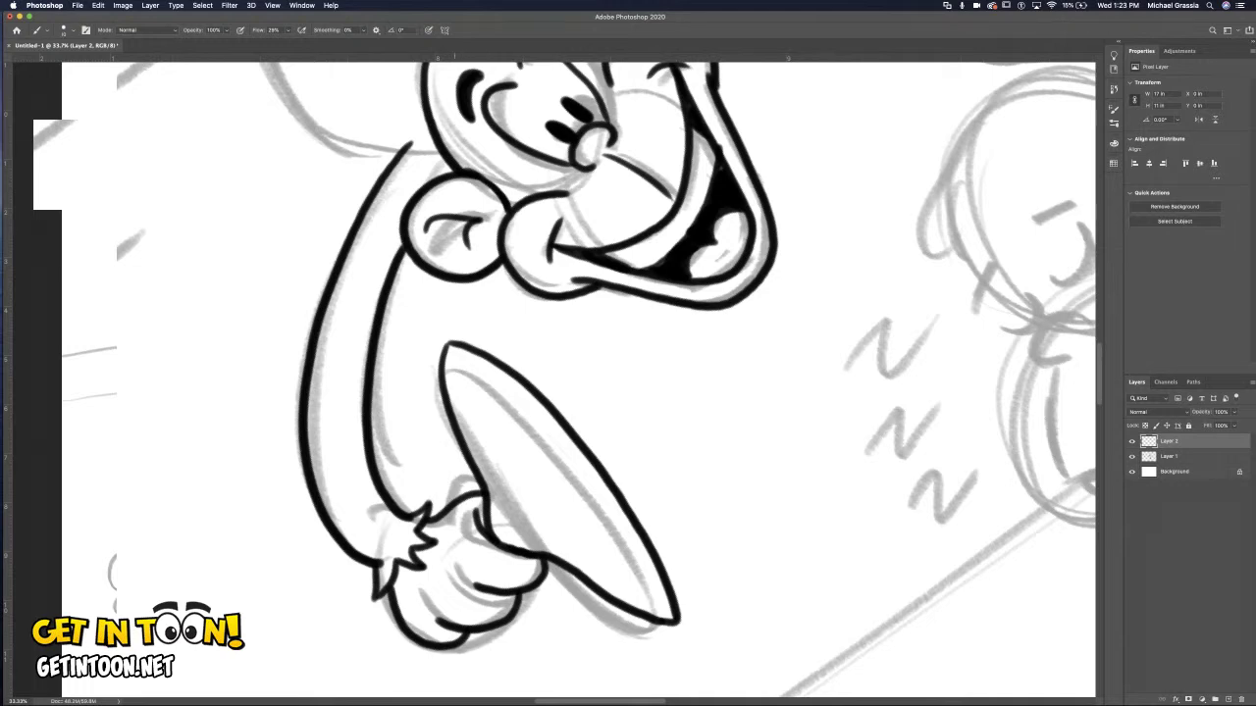
pyautogui.moveTo(451, 349)
pyautogui.mouseDown()
pyautogui.moveTo(566, 530)
pyautogui.moveTo(673, 624)
pyautogui.mouseUp()
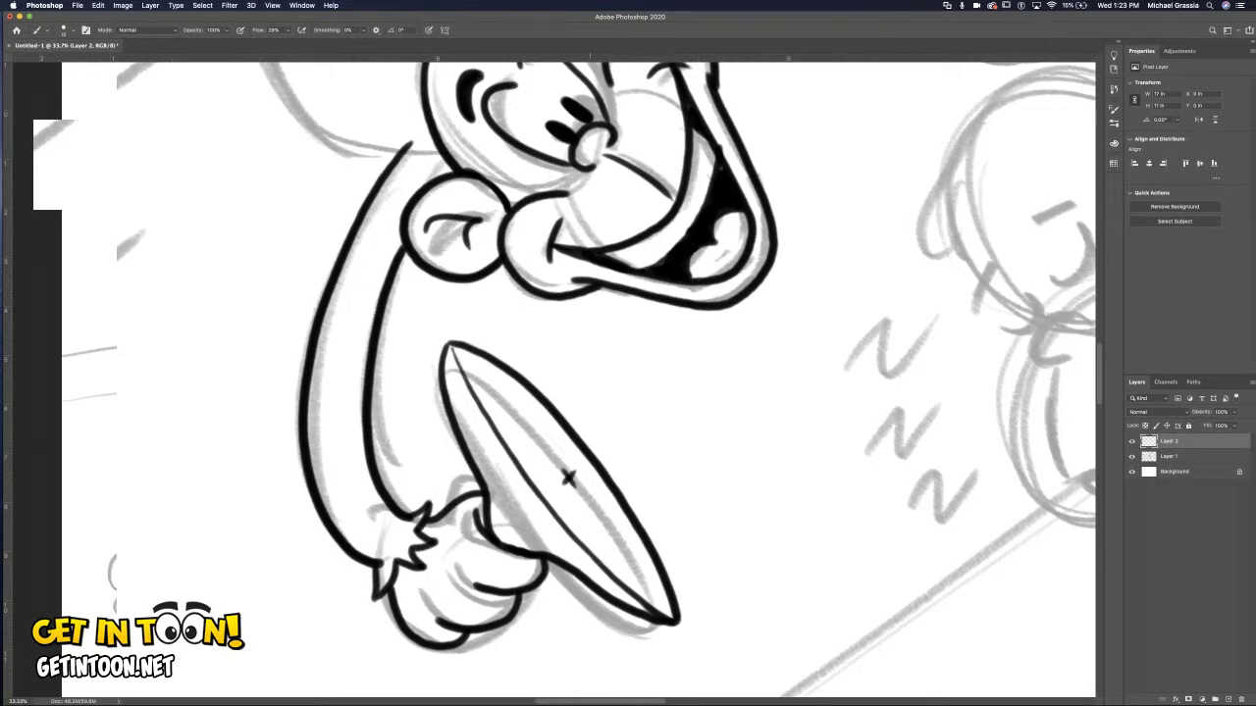
pyautogui.scroll(-5, 568, 478)
pyautogui.scroll(1, 557, 413)
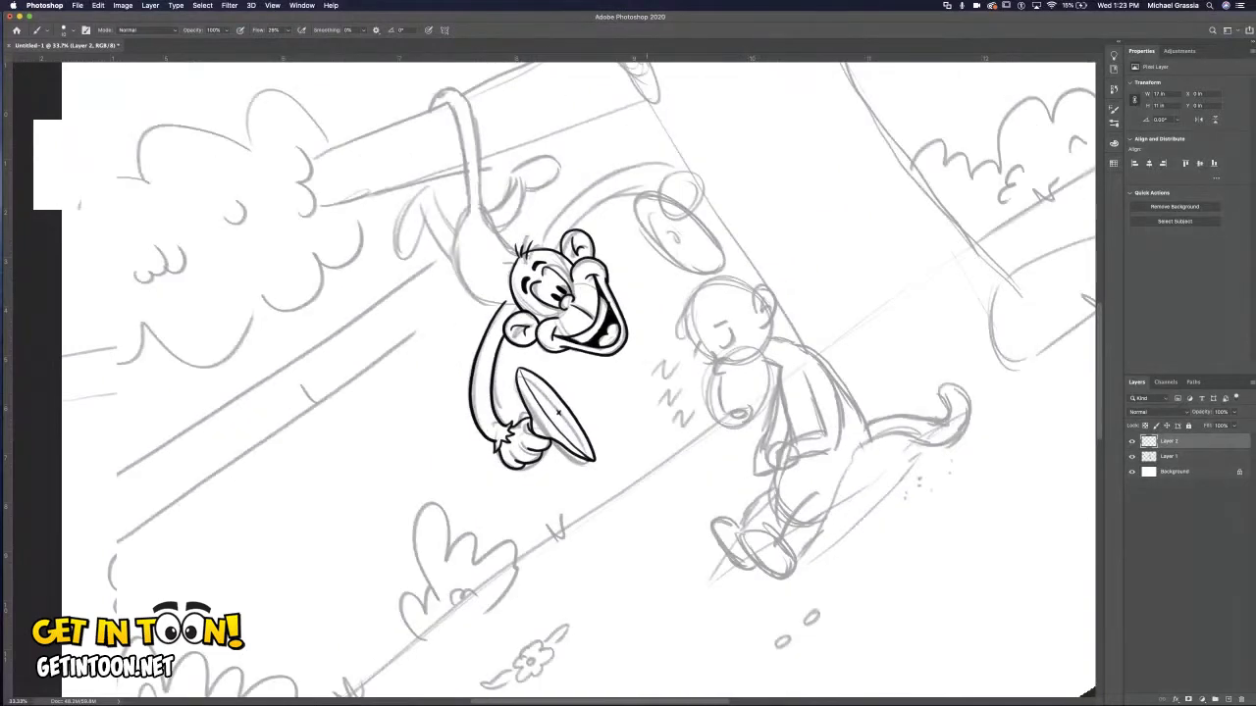
pyautogui.scroll(5, 557, 413)
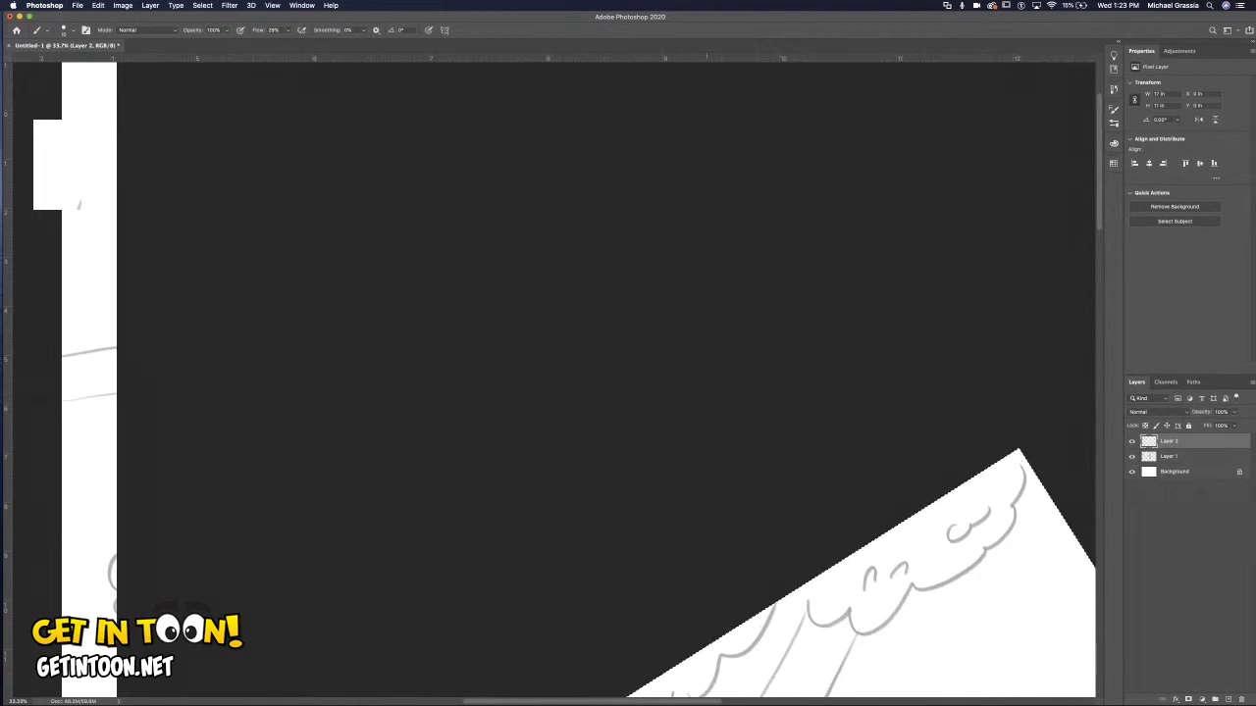
pyautogui.press('super+0')
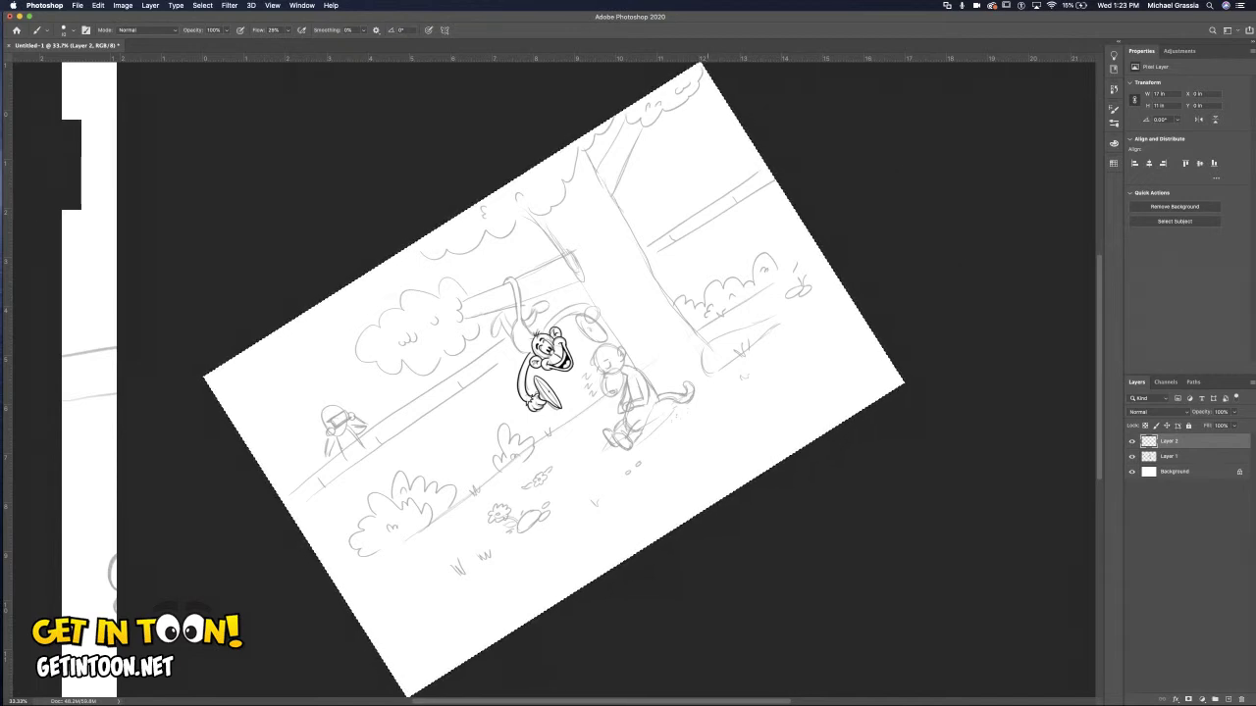
# Ink the curved side of the hanging monkey's torso, ending at the shoulder of the lowered arm.
pyautogui.press('super+plus')
pyautogui.press('super+plus')
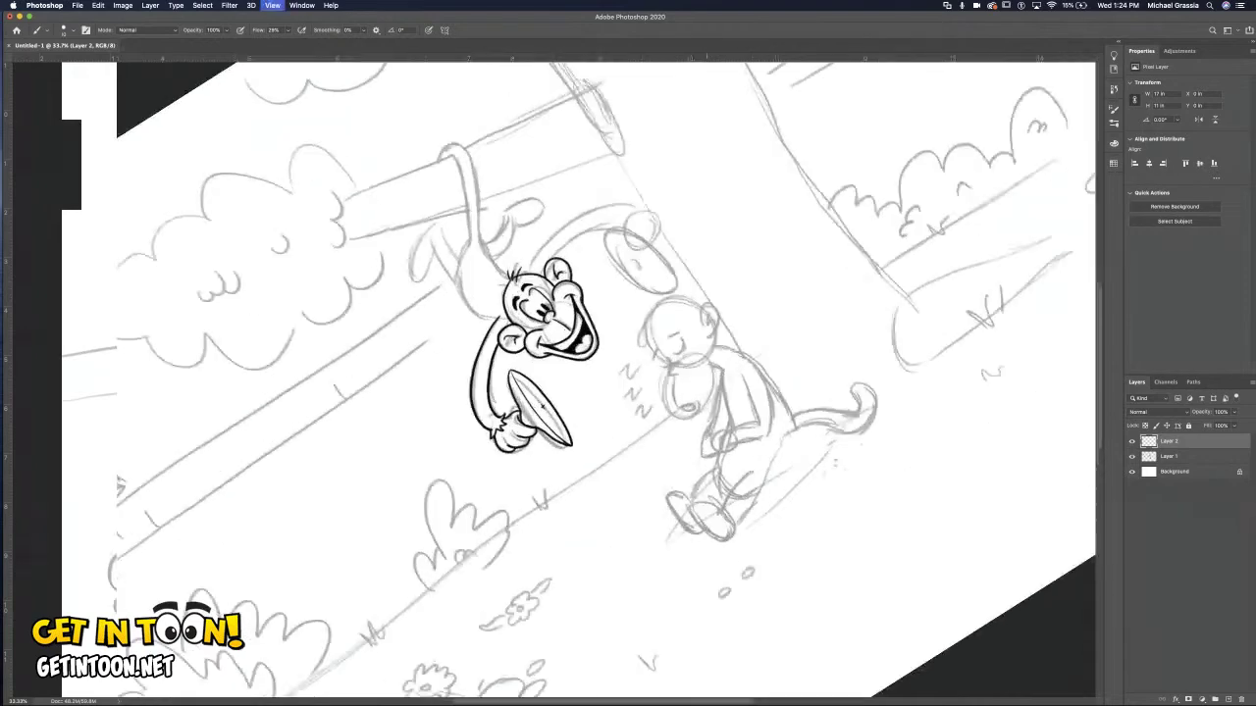
pyautogui.press('super+plus')
pyautogui.press('super+plus')
pyautogui.scroll(3, 589, 373)
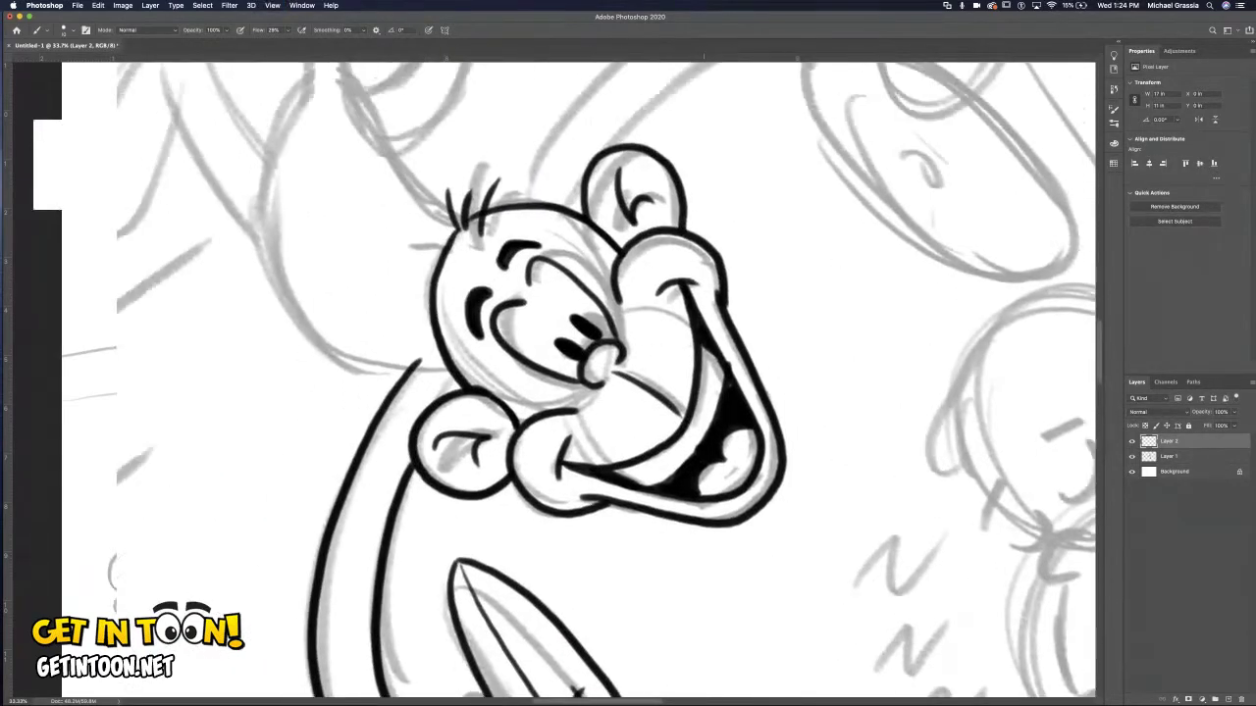
pyautogui.scroll(5, 605, 380)
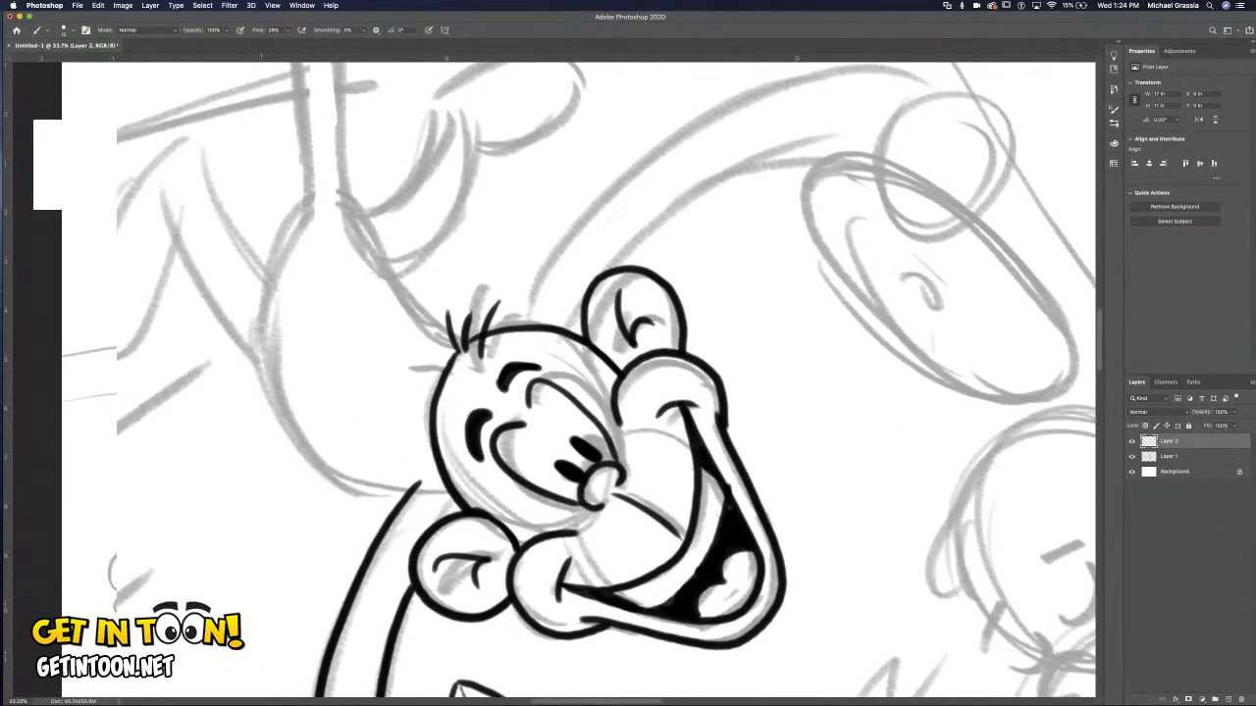
pyautogui.moveTo(259, 360)
pyautogui.mouseDown()
pyautogui.moveTo(292, 437)
pyautogui.moveTo(358, 495)
pyautogui.moveTo(401, 501)
pyautogui.mouseUp()
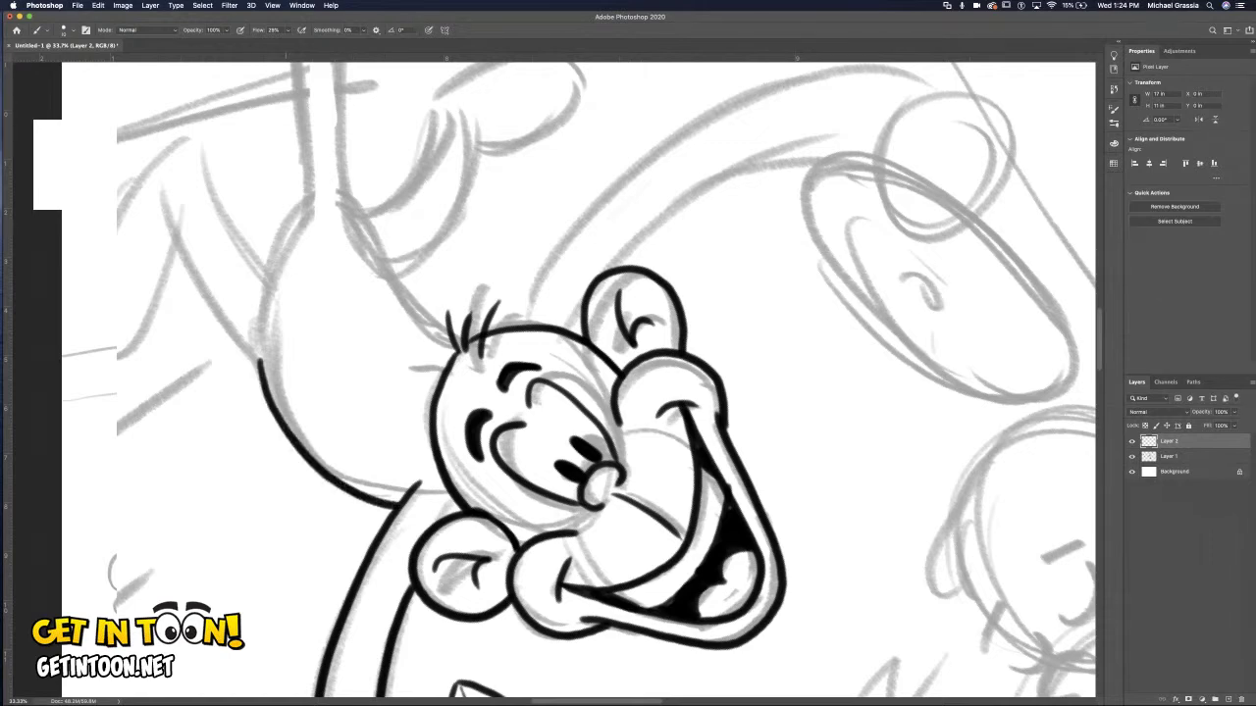
pyautogui.moveTo(285, 303)
pyautogui.mouseDown()
pyautogui.moveTo(227, 222)
pyautogui.moveTo(200, 125)
pyautogui.moveTo(169, 135)
pyautogui.moveTo(117, 211)
pyautogui.mouseUp()
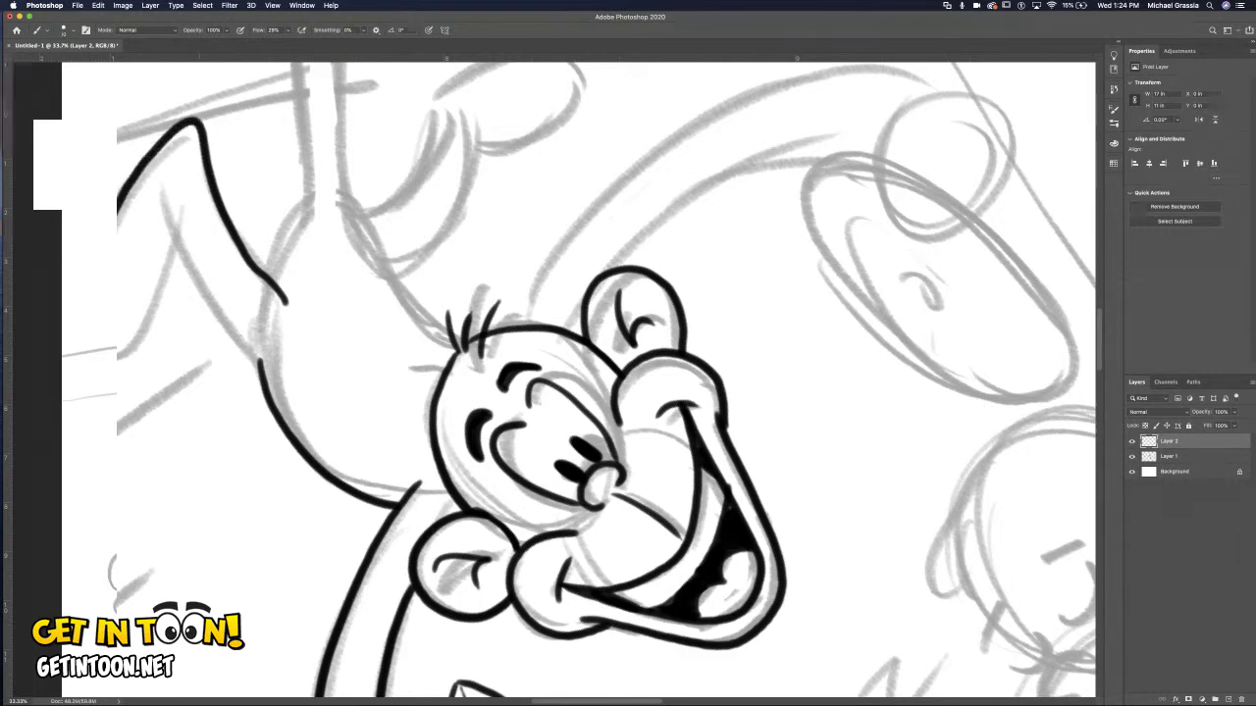
pyautogui.moveTo(121, 285)
pyautogui.mouseDown()
pyautogui.moveTo(118, 353)
pyautogui.moveTo(149, 287)
pyautogui.moveTo(152, 239)
pyautogui.mouseUp()
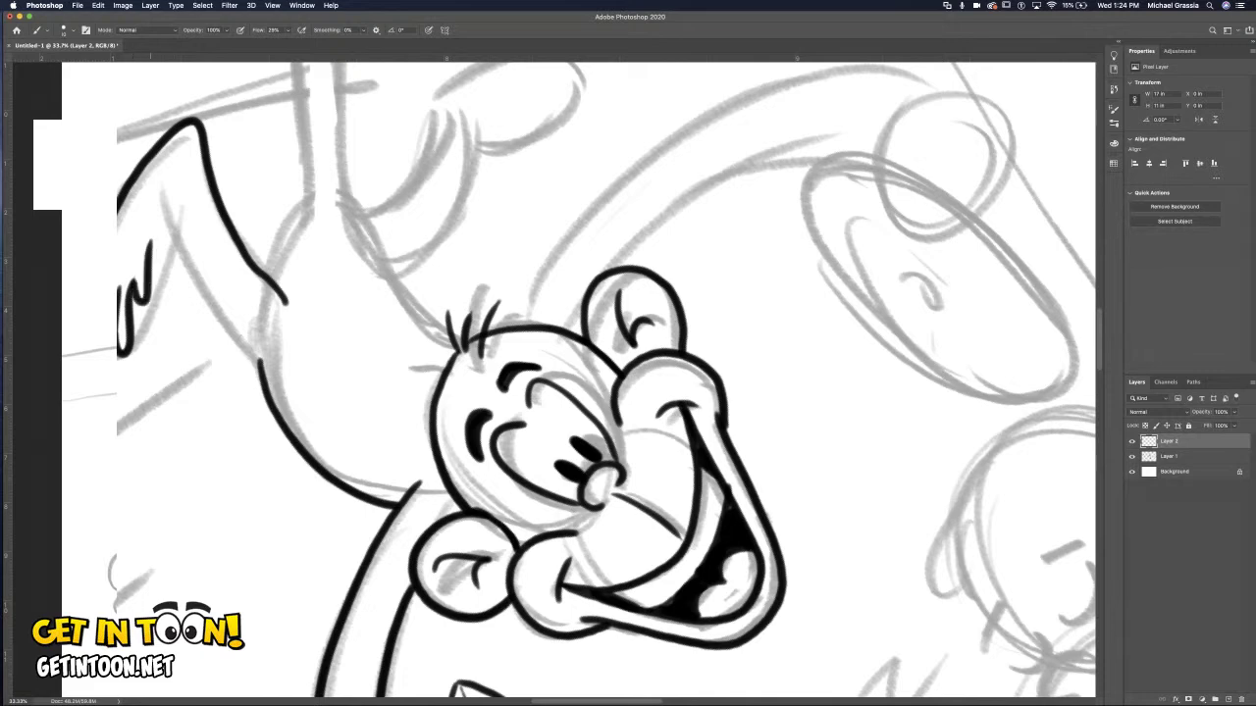
pyautogui.press('super+z')
pyautogui.press('super+z')
pyautogui.press('super+z')
pyautogui.press('super+z')
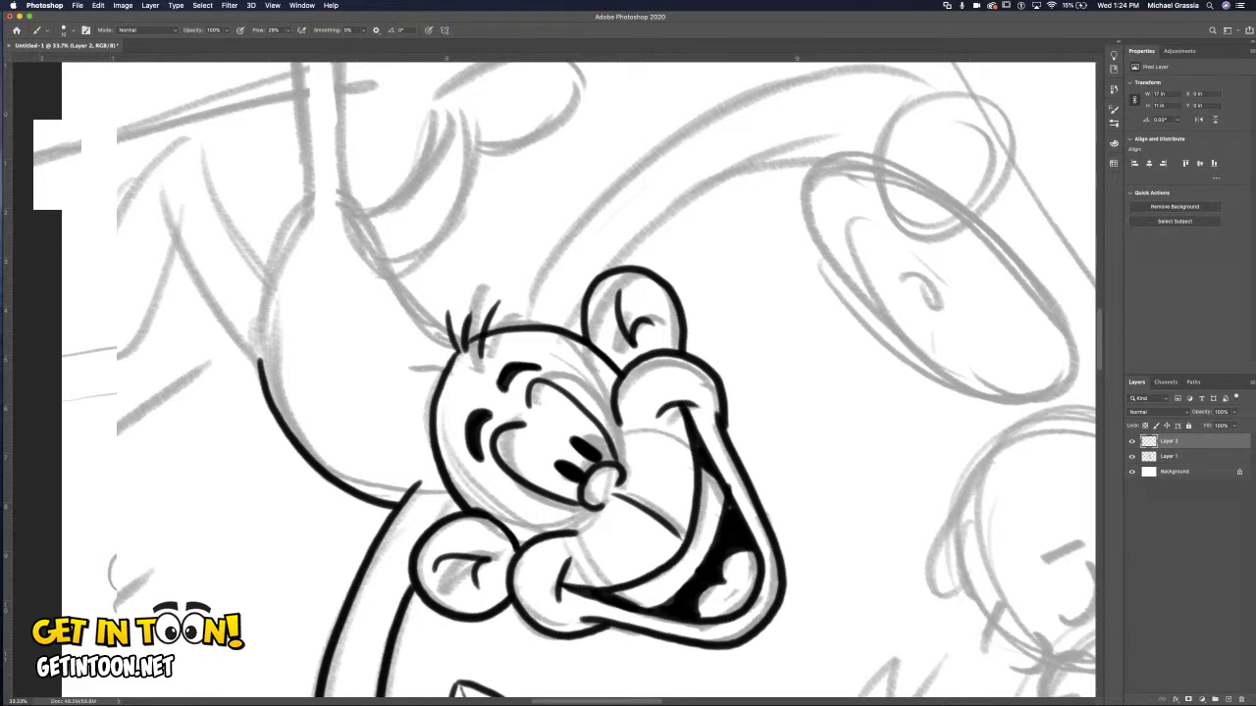
# Ink the hanging monkey's bent leg with a toed foot and jagged ankle cuff, and connect the thigh to the tail base.
pyautogui.hscroll(-10, 605, 383)
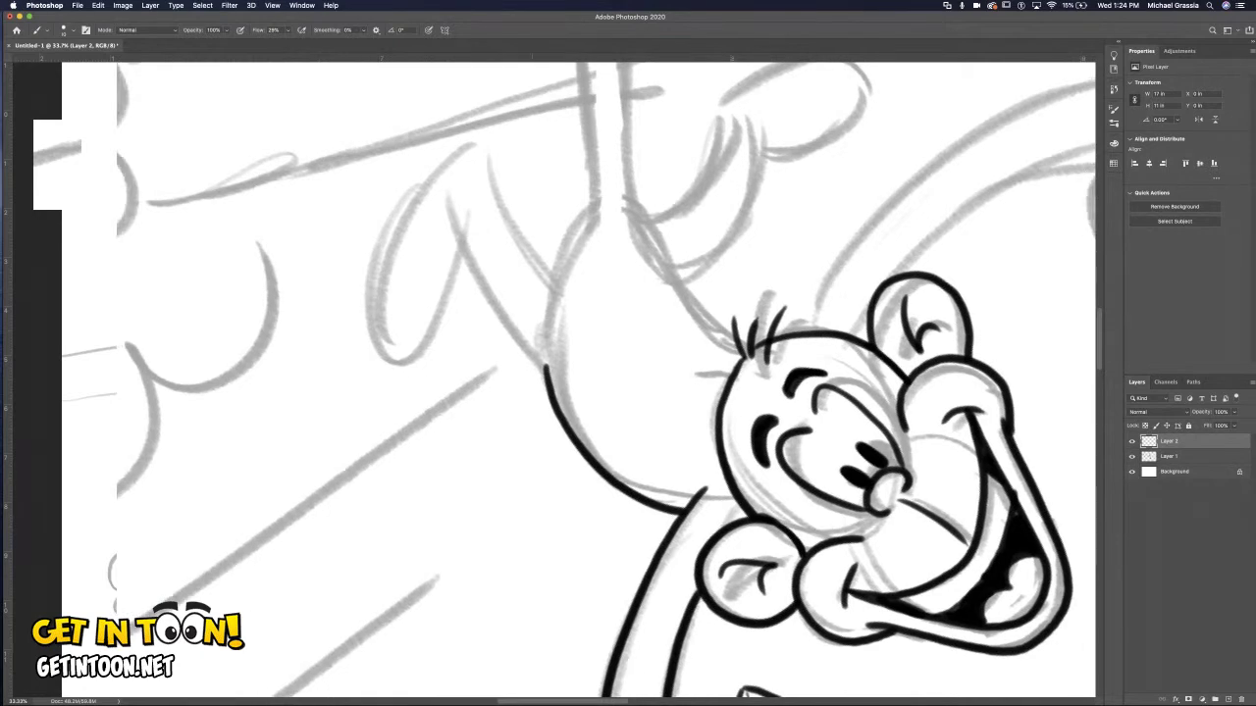
pyautogui.moveTo(571, 294)
pyautogui.mouseDown()
pyautogui.moveTo(516, 180)
pyautogui.moveTo(481, 143)
pyautogui.moveTo(381, 260)
pyautogui.moveTo(373, 341)
pyautogui.moveTo(412, 272)
pyautogui.moveTo(437, 299)
pyautogui.moveTo(438, 287)
pyautogui.moveTo(459, 300)
pyautogui.moveTo(461, 274)
pyautogui.moveTo(485, 288)
pyautogui.mouseUp()
pyautogui.moveTo(453, 215); pyautogui.dragTo(551, 377)
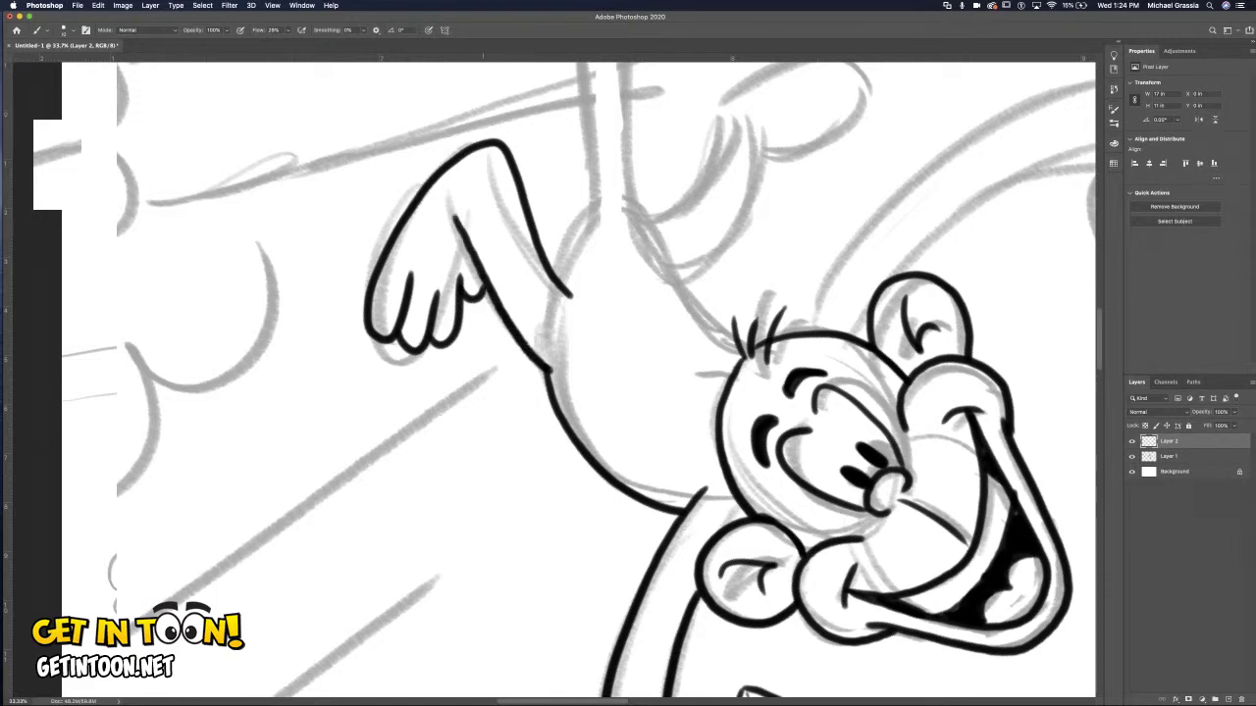
pyautogui.moveTo(430, 209)
pyautogui.mouseDown()
pyautogui.moveTo(451, 187)
pyautogui.moveTo(512, 169)
pyautogui.mouseUp()
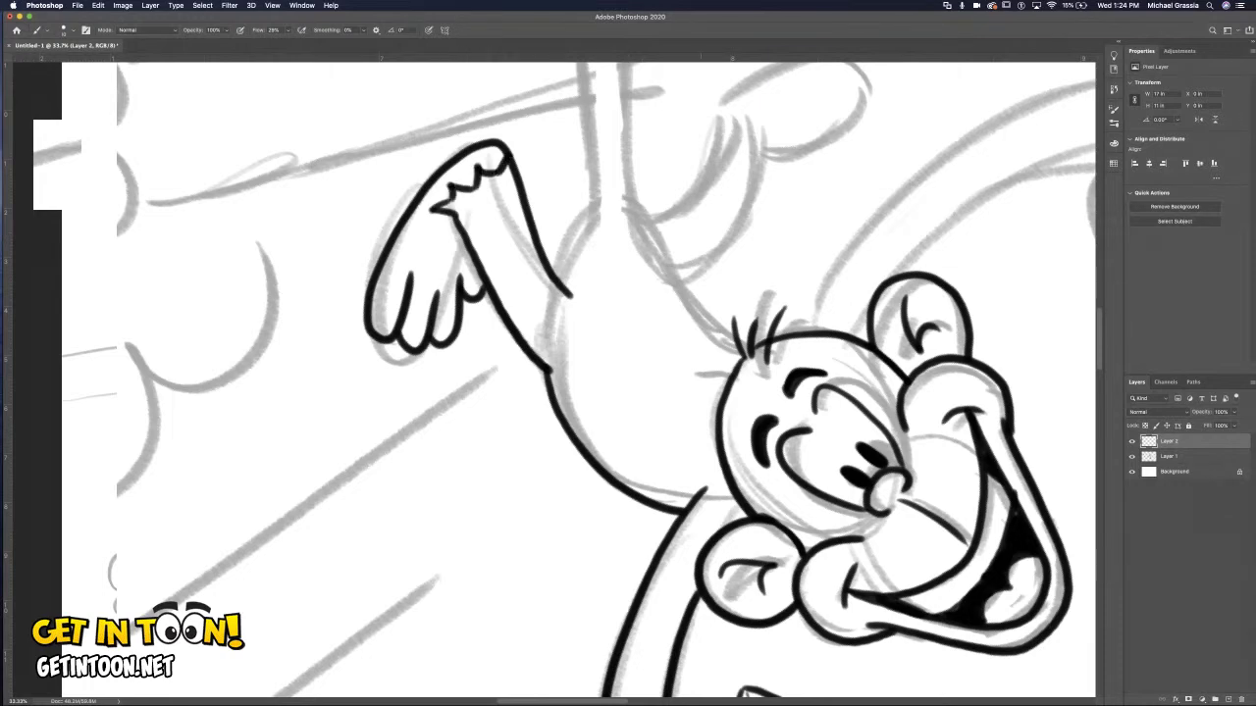
pyautogui.moveTo(594, 216); pyautogui.dragTo(569, 298)
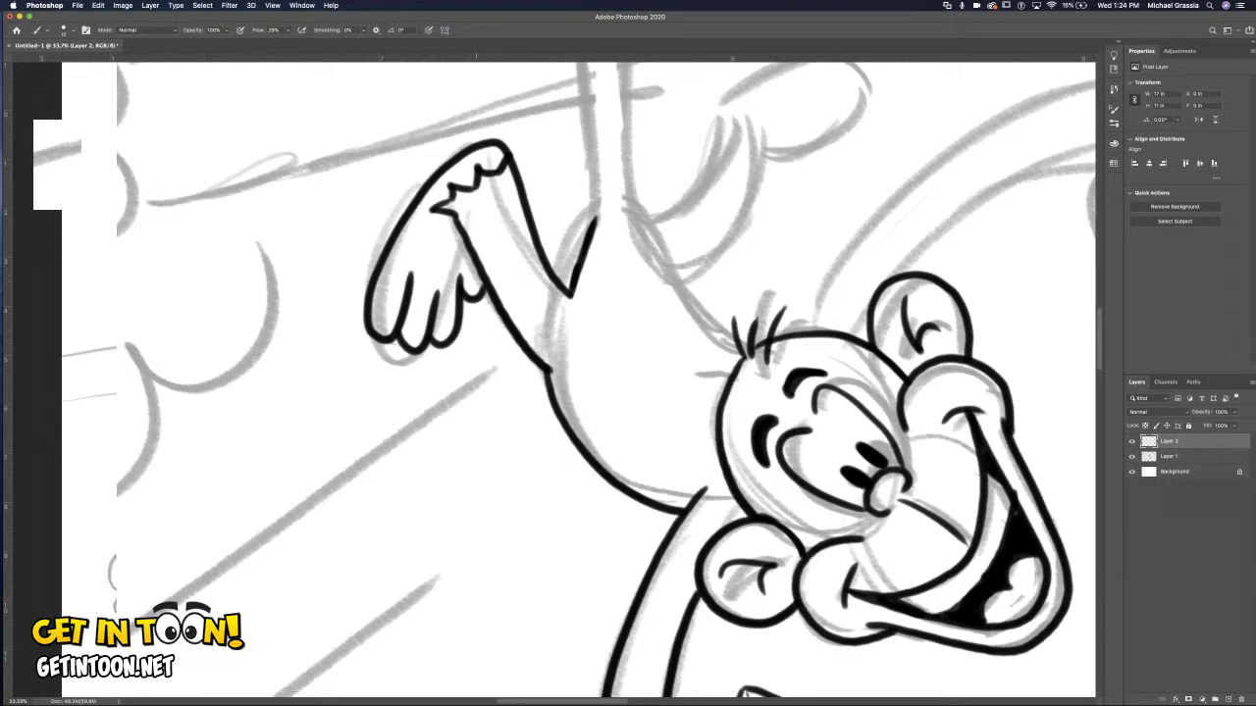
pyautogui.moveTo(509, 159)
pyautogui.mouseDown()
pyautogui.moveTo(518, 141)
pyautogui.moveTo(523, 186)
pyautogui.mouseUp()
# Ink both edges of the tail hooked over the branch, carrying the outer line along the back to the head.
pyautogui.scroll(5, 579, 379)
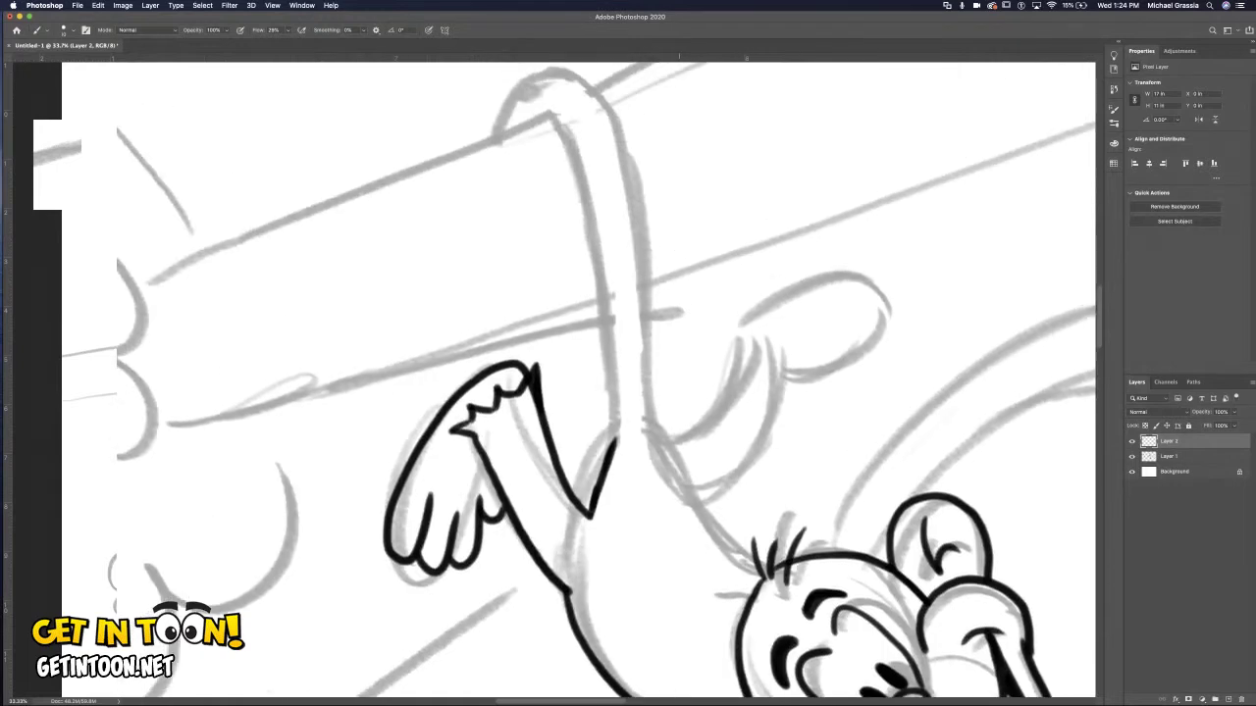
pyautogui.moveTo(545, 133)
pyautogui.mouseDown()
pyautogui.moveTo(592, 257)
pyautogui.moveTo(613, 469)
pyautogui.mouseUp()
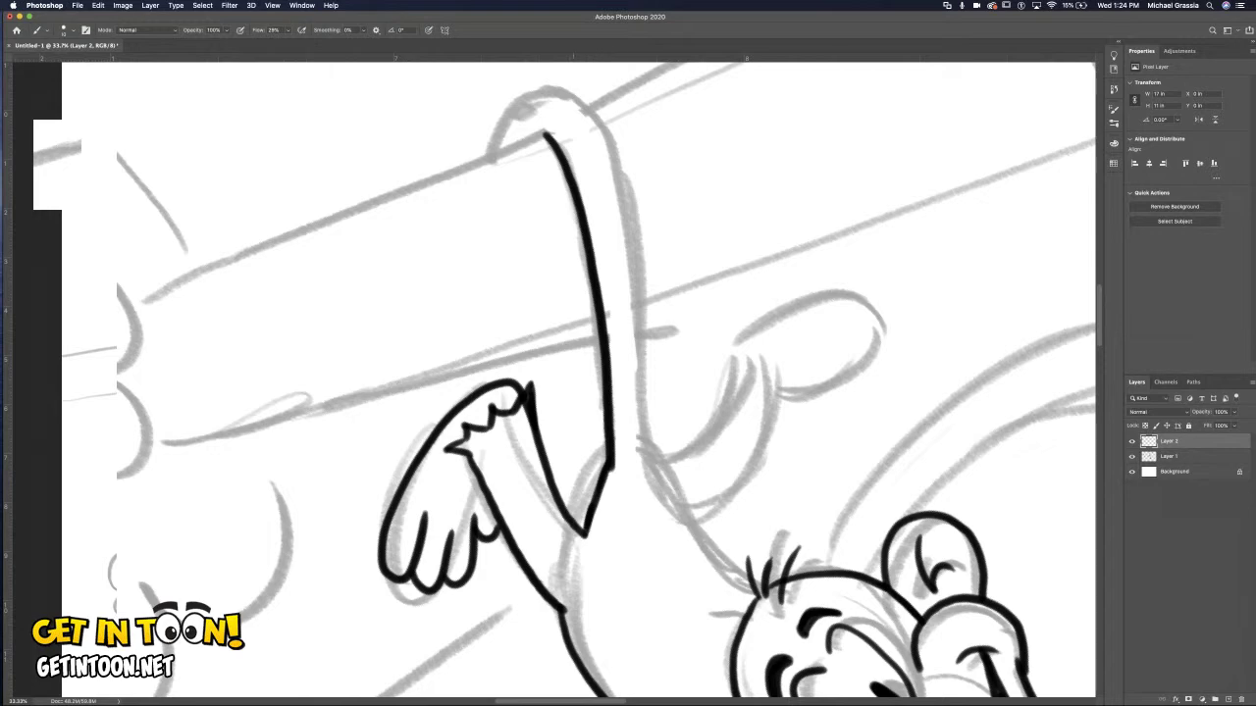
pyautogui.moveTo(490, 154)
pyautogui.mouseDown()
pyautogui.moveTo(521, 110)
pyautogui.moveTo(552, 102)
pyautogui.moveTo(608, 152)
pyautogui.moveTo(629, 226)
pyautogui.moveTo(650, 459)
pyautogui.moveTo(693, 540)
pyautogui.moveTo(755, 594)
pyautogui.mouseUp()
# Ink the second leg's two curved edges behind the back and its foot with spread toes and a jagged fur cuff.
pyautogui.moveTo(685, 523)
pyautogui.mouseDown()
pyautogui.moveTo(734, 502)
pyautogui.moveTo(757, 387)
pyautogui.mouseUp()
pyautogui.moveTo(652, 463)
pyautogui.mouseDown()
pyautogui.moveTo(696, 454)
pyautogui.moveTo(733, 372)
pyautogui.mouseUp()
pyautogui.moveTo(592, 467); pyautogui.dragTo(573, 501)
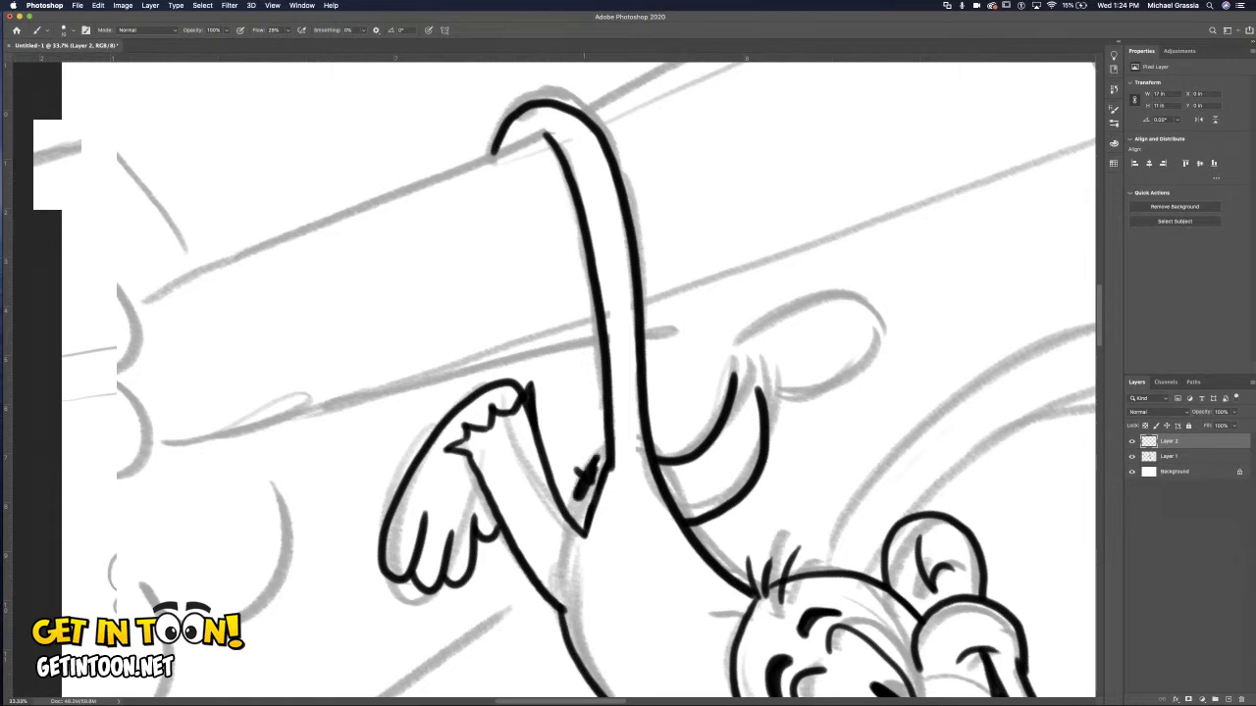
pyautogui.press('super+z')
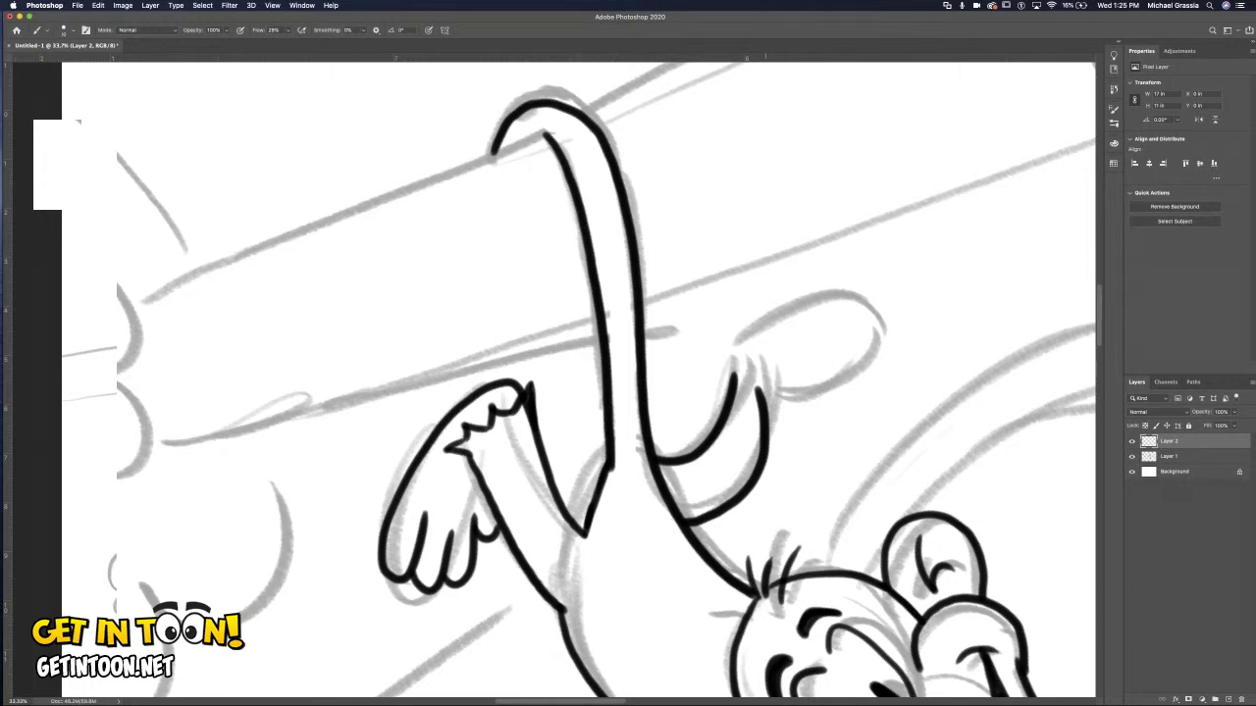
pyautogui.moveTo(763, 394)
pyautogui.mouseDown()
pyautogui.moveTo(834, 405)
pyautogui.moveTo(805, 376)
pyautogui.moveTo(883, 328)
pyautogui.moveTo(854, 312)
pyautogui.moveTo(876, 285)
pyautogui.moveTo(863, 270)
pyautogui.mouseUp()
pyautogui.moveTo(797, 325)
pyautogui.mouseDown()
pyautogui.moveTo(832, 263)
pyautogui.moveTo(736, 346)
pyautogui.moveTo(728, 383)
pyautogui.moveTo(785, 414)
pyautogui.mouseUp()
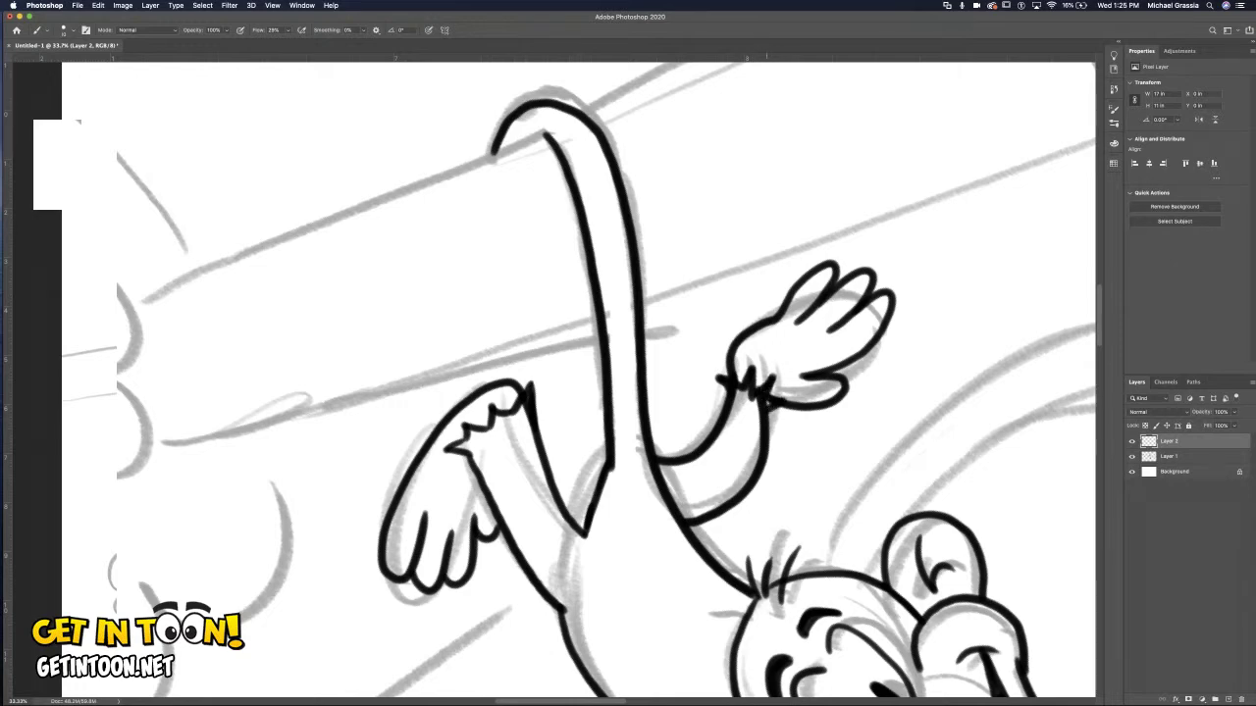
# Erase the stray line at the second foot's fur cuff and redraw the join to the leg.
pyautogui.press('e')
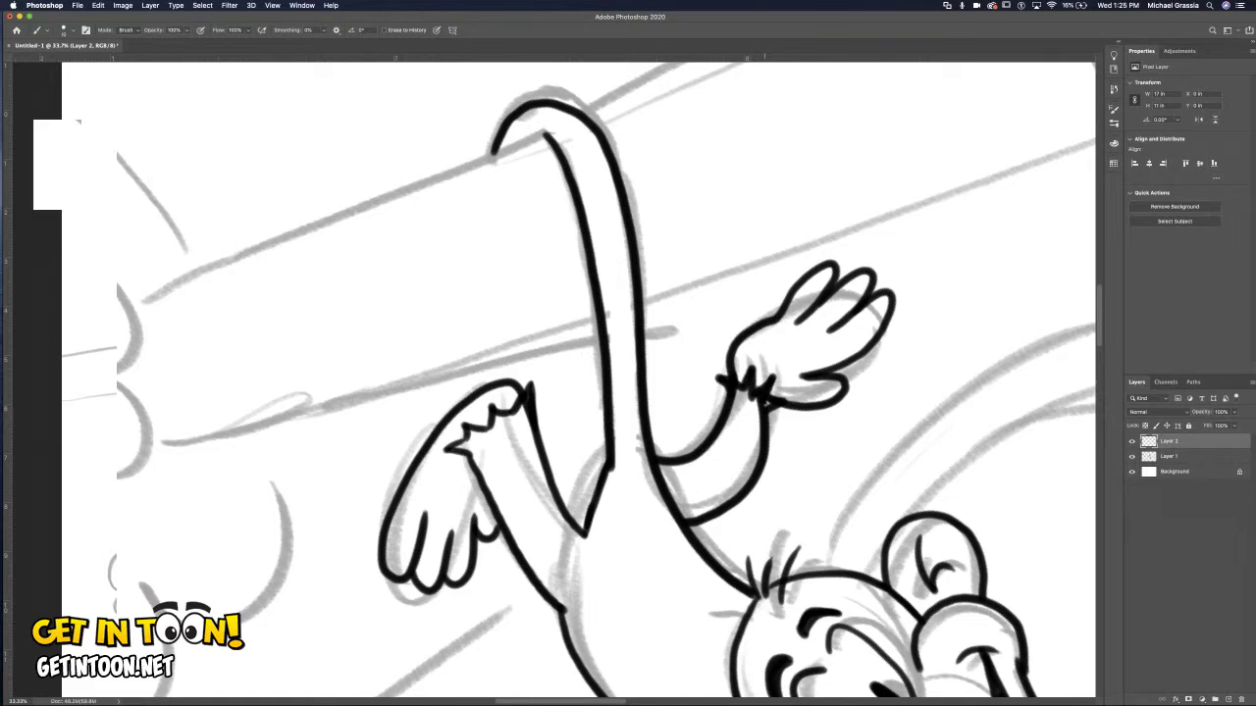
pyautogui.moveTo(756, 398); pyautogui.dragTo(767, 410)
pyautogui.press('b')
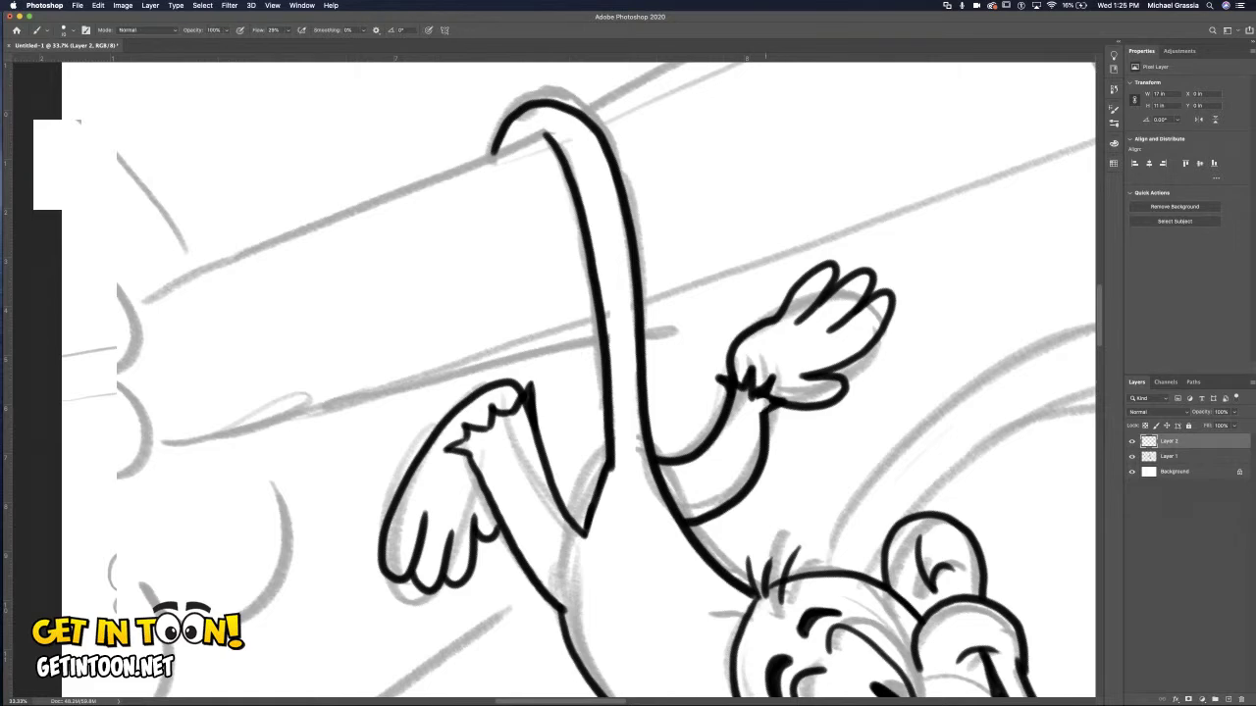
pyautogui.moveTo(762, 416); pyautogui.dragTo(767, 397)
# Ink the upper edge of the raised arm as one long arc between the head and the wrist, redoing the first attempt.
pyautogui.scroll(-5, 579, 378)
pyautogui.hscroll(3, 579, 378)
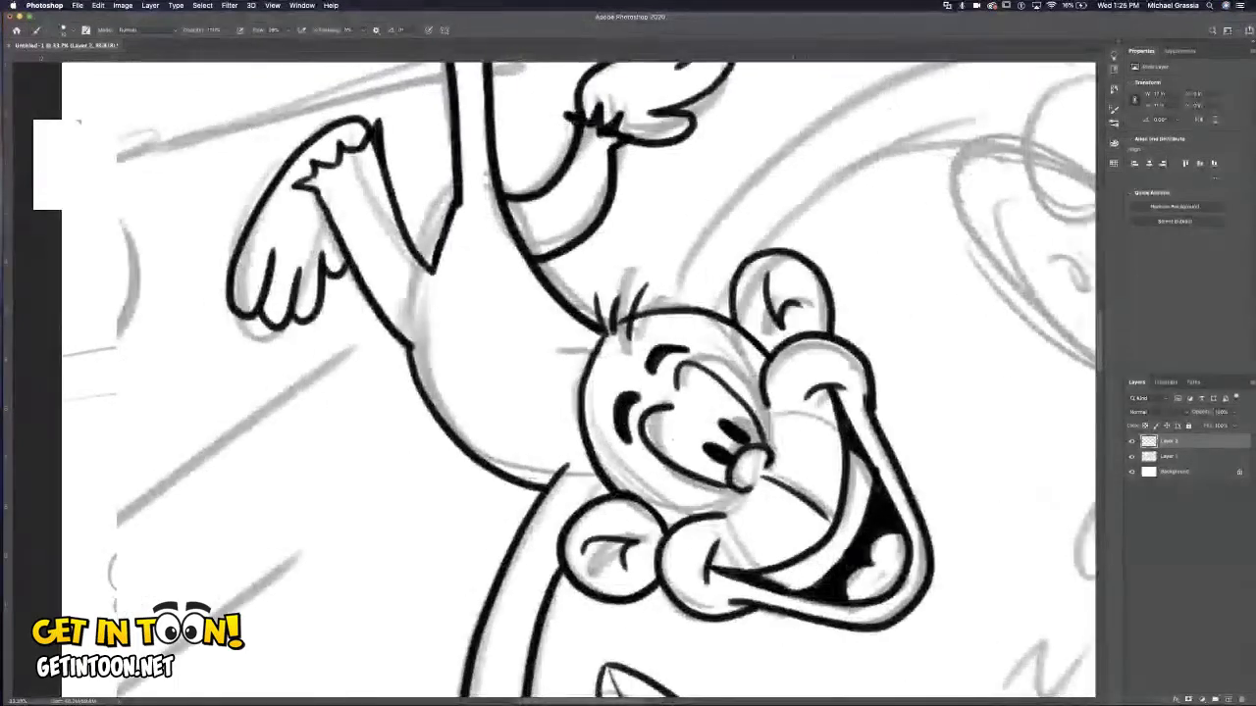
pyautogui.hscroll(5, 579, 377)
pyautogui.scroll(2, 579, 378)
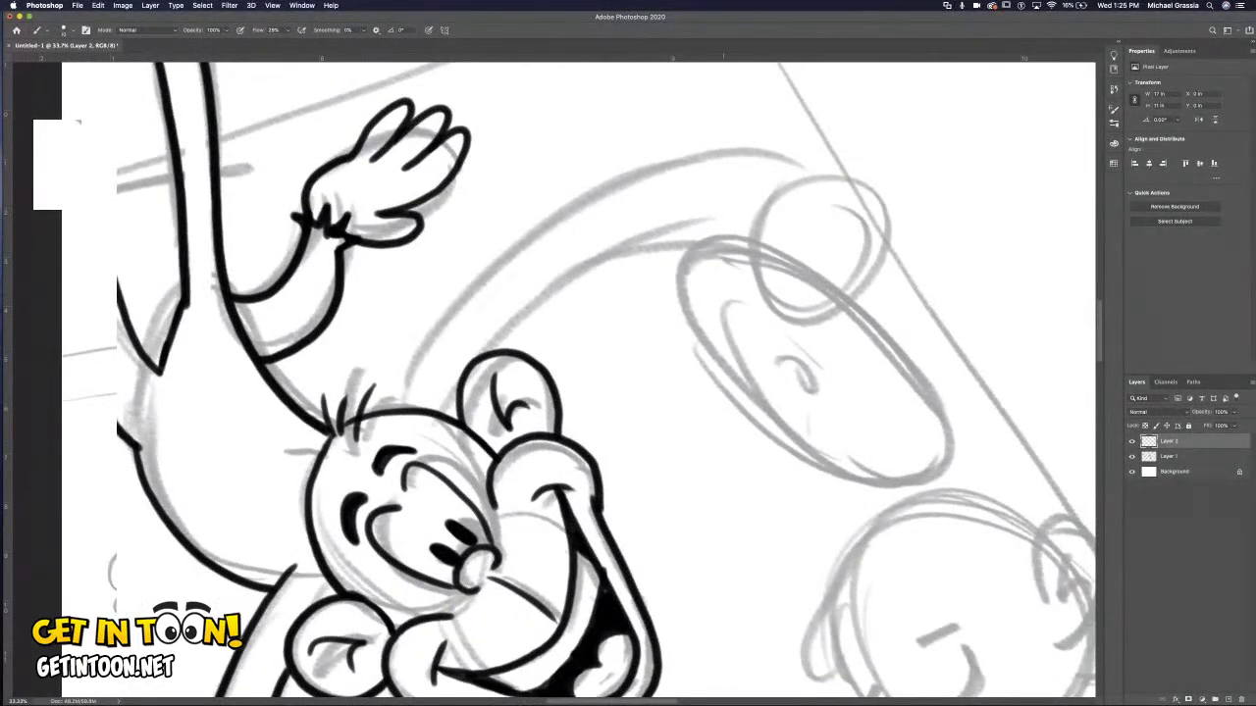
pyautogui.moveTo(396, 407)
pyautogui.mouseDown()
pyautogui.moveTo(412, 363)
pyautogui.moveTo(514, 242)
pyautogui.moveTo(632, 170)
pyautogui.moveTo(741, 164)
pyautogui.moveTo(790, 178)
pyautogui.mouseUp()
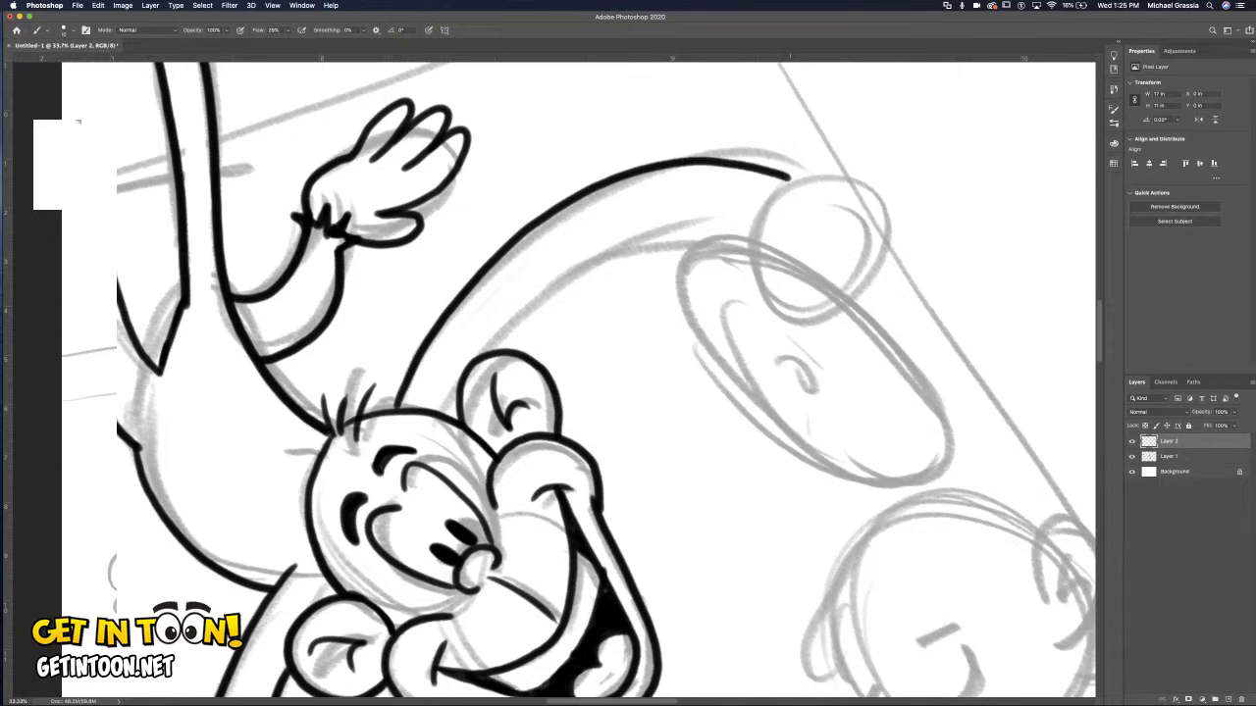
pyautogui.press('super+z')
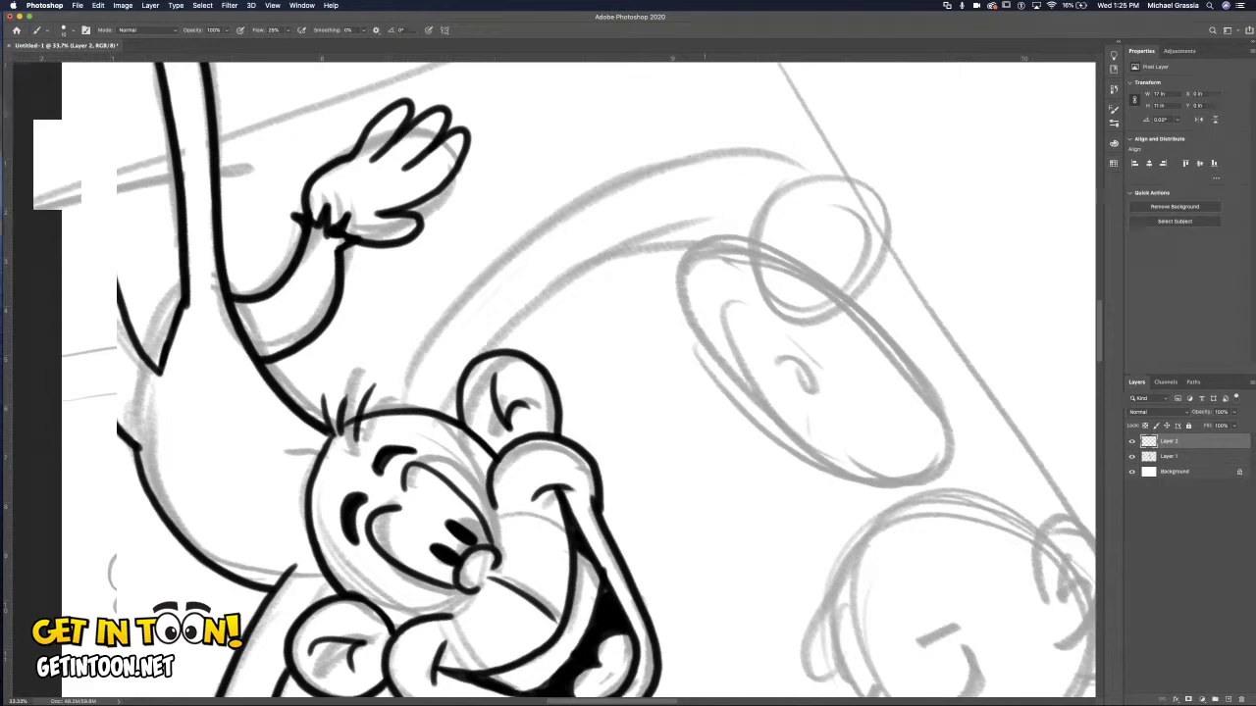
pyautogui.moveTo(814, 173)
pyautogui.mouseDown()
pyautogui.moveTo(675, 162)
pyautogui.moveTo(597, 186)
pyautogui.moveTo(492, 261)
pyautogui.moveTo(398, 410)
pyautogui.mouseUp()
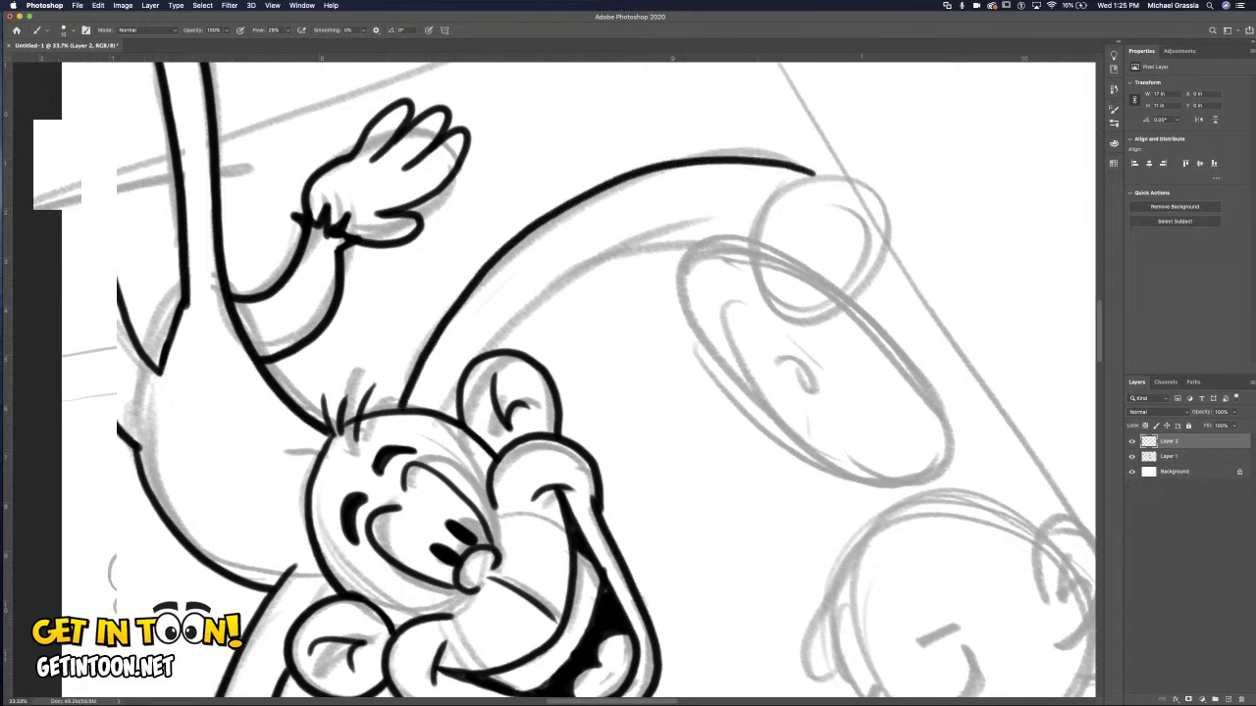
# Ink the oval outline and inner rim line of the raised arm's cymbal, with small fingertips at its outer edge.
pyautogui.moveTo(948, 453)
pyautogui.mouseDown()
pyautogui.moveTo(880, 321)
pyautogui.moveTo(760, 247)
pyautogui.moveTo(721, 241)
pyautogui.moveTo(688, 260)
pyautogui.moveTo(694, 329)
pyautogui.moveTo(767, 404)
pyautogui.moveTo(868, 471)
pyautogui.moveTo(897, 479)
pyautogui.moveTo(947, 441)
pyautogui.mouseUp()
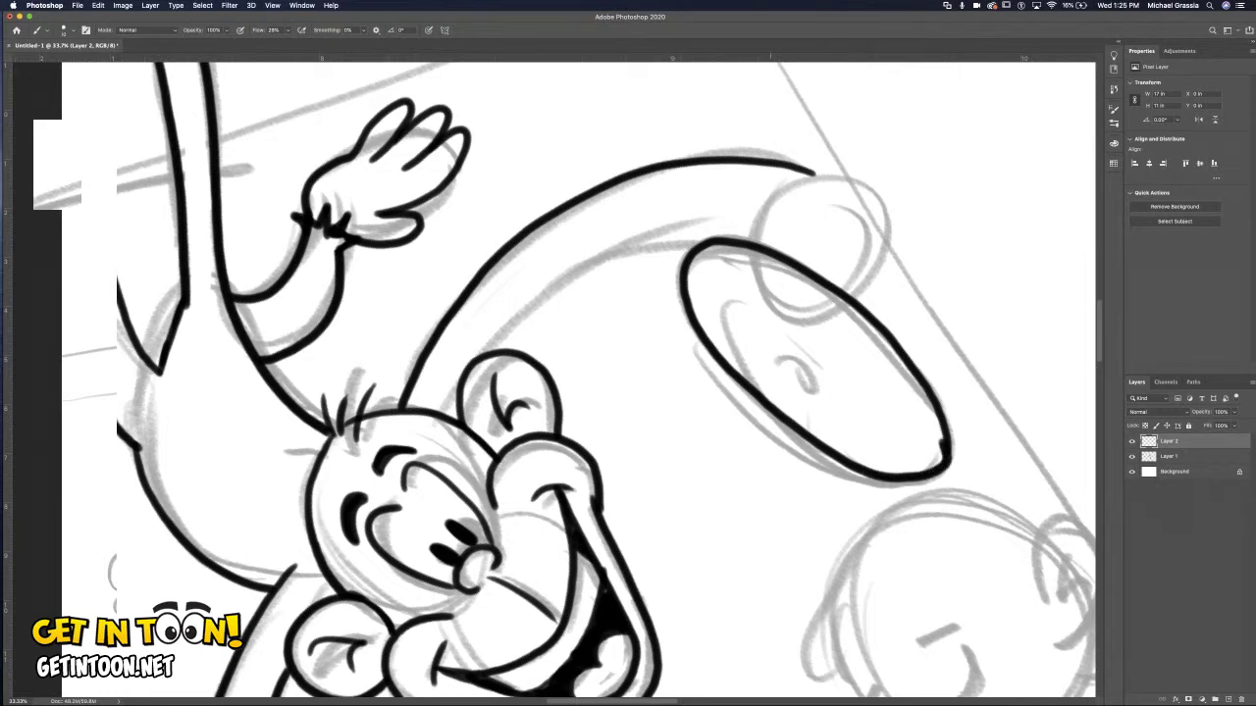
pyautogui.moveTo(692, 261)
pyautogui.mouseDown()
pyautogui.moveTo(814, 318)
pyautogui.moveTo(885, 393)
pyautogui.moveTo(922, 463)
pyautogui.mouseUp()
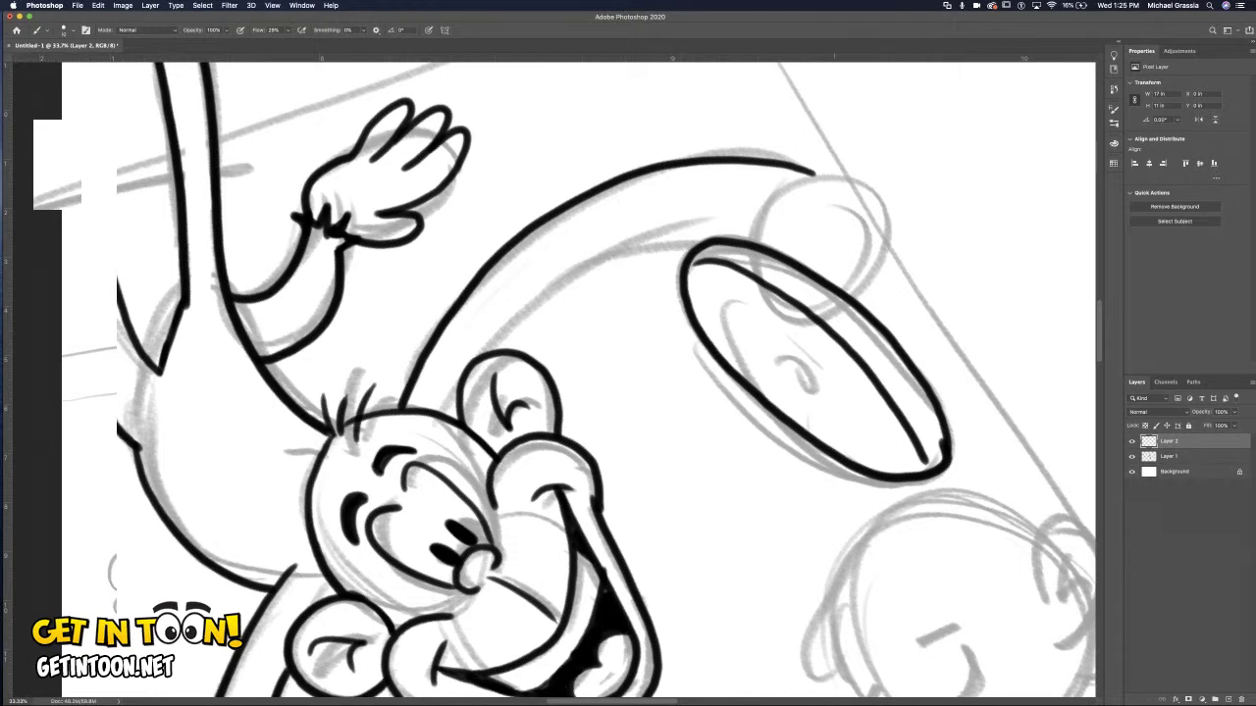
pyautogui.moveTo(866, 278); pyautogui.dragTo(878, 304)
pyautogui.moveTo(883, 234); pyautogui.dragTo(890, 294)
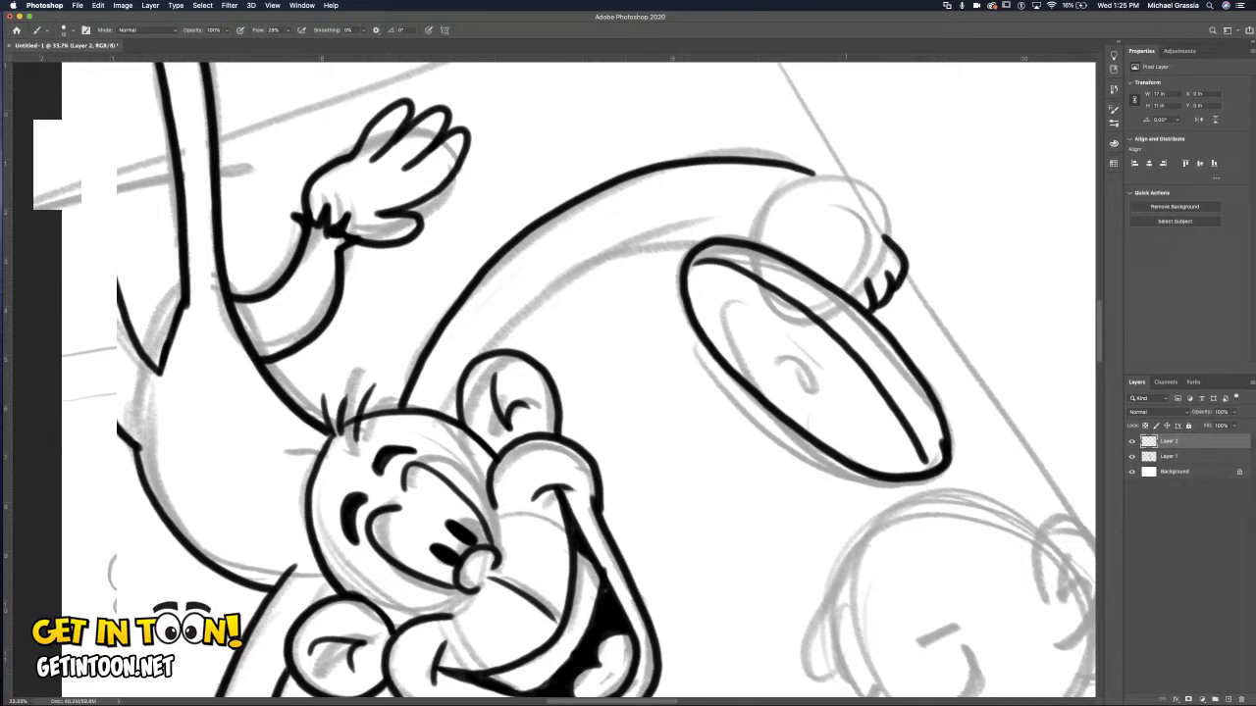
# Ink the raised arm's lower edge from the cymbal to the ear, and erase the small fingertips beside the cymbal.
pyautogui.moveTo(805, 248); pyautogui.dragTo(793, 261)
pyautogui.moveTo(693, 245)
pyautogui.mouseDown()
pyautogui.moveTo(628, 252)
pyautogui.moveTo(556, 287)
pyautogui.moveTo(494, 352)
pyautogui.mouseUp()
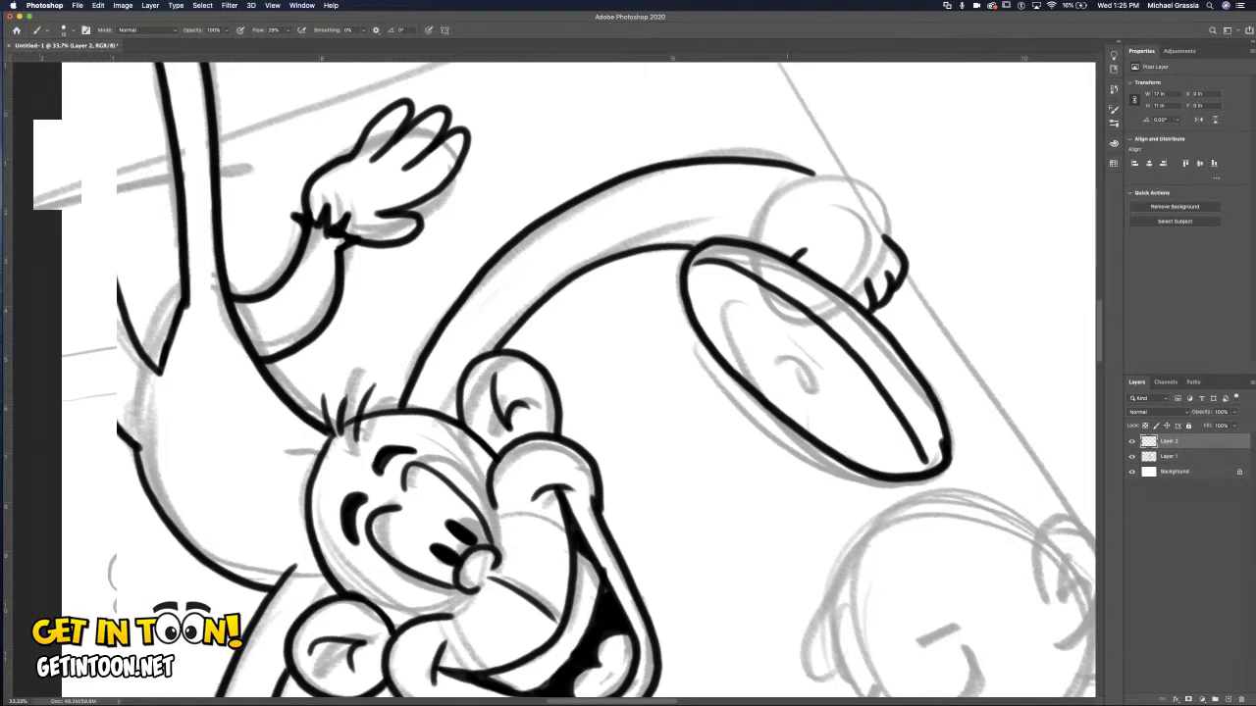
pyautogui.press('e')
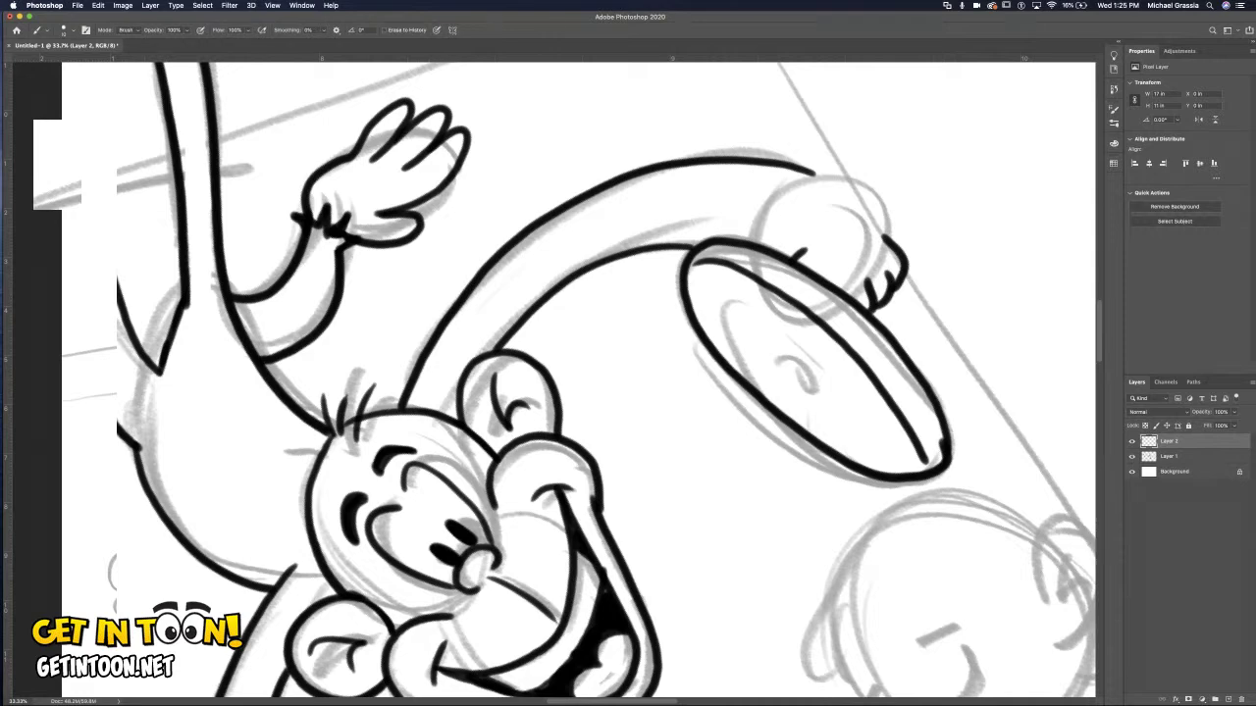
pyautogui.moveTo(887, 236)
pyautogui.mouseDown()
pyautogui.moveTo(907, 277)
pyautogui.moveTo(871, 310)
pyautogui.moveTo(877, 320)
pyautogui.mouseUp()
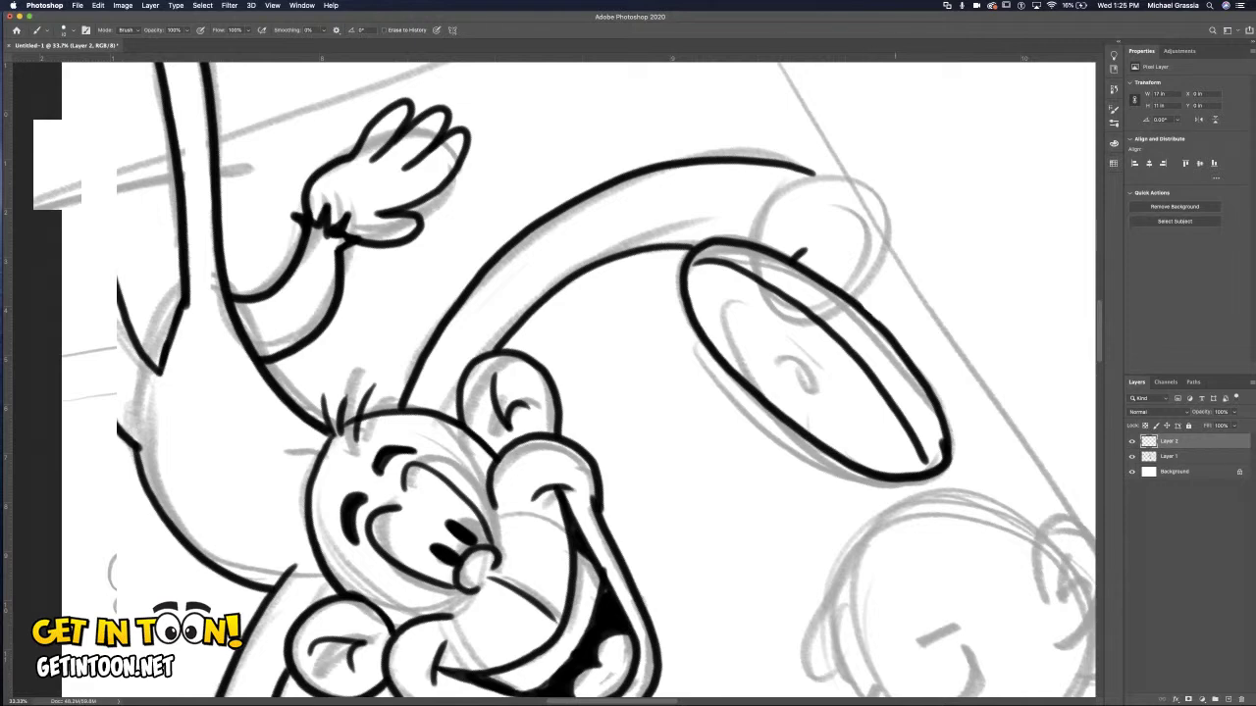
pyautogui.press('b')
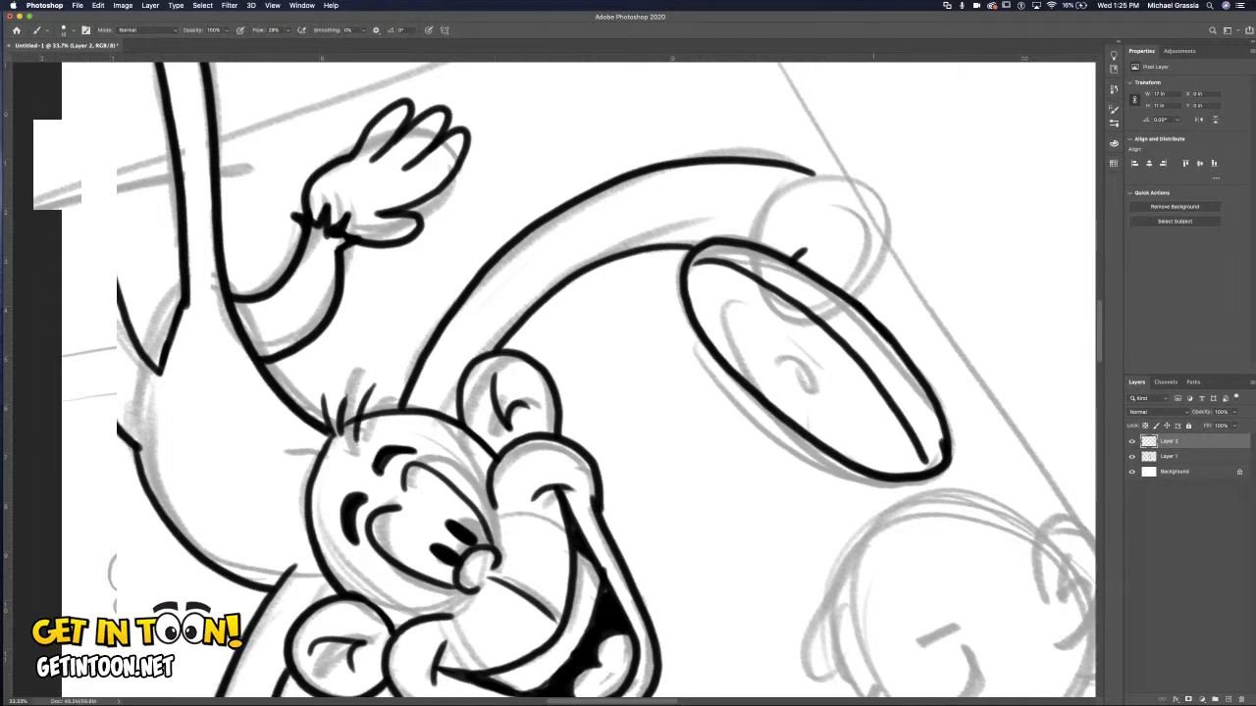
# Ink a jagged fur cuff at the raised wrist and a rounded hand with curled fingers gripping the cymbal.
pyautogui.moveTo(808, 173)
pyautogui.mouseDown()
pyautogui.moveTo(822, 168)
pyautogui.moveTo(797, 201)
pyautogui.moveTo(810, 216)
pyautogui.moveTo(771, 245)
pyautogui.mouseUp()
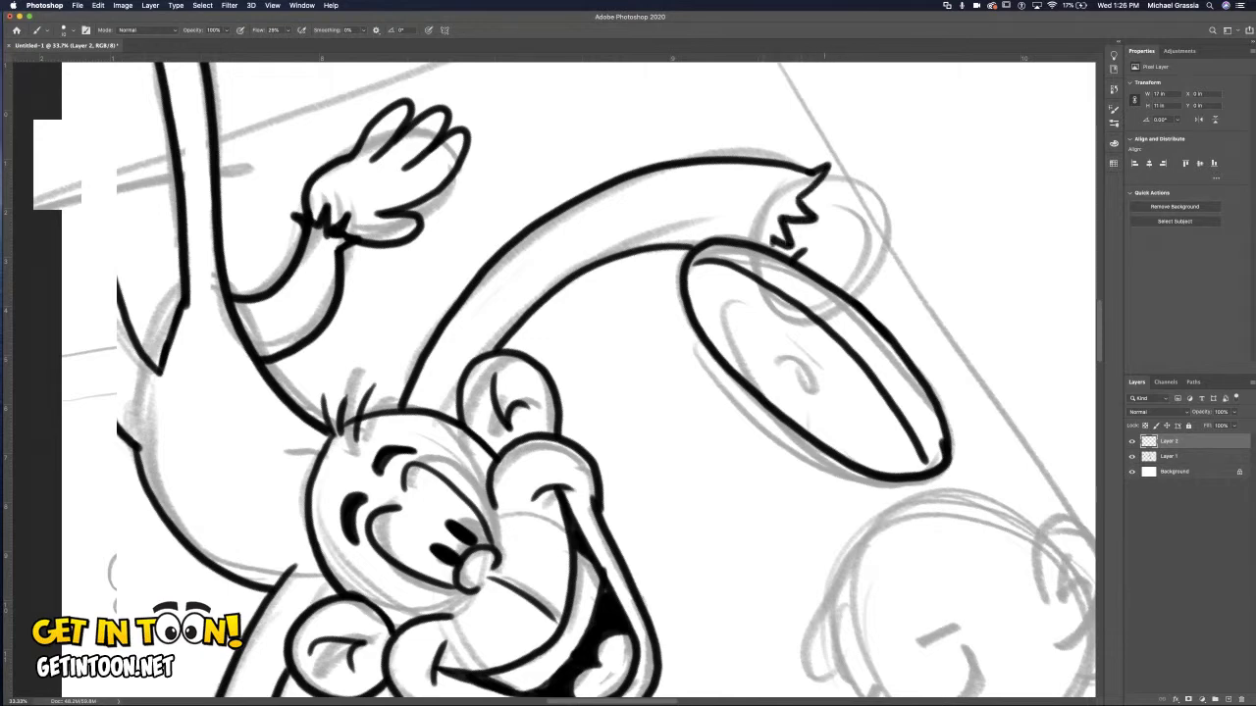
pyautogui.moveTo(827, 176)
pyautogui.mouseDown()
pyautogui.moveTo(859, 186)
pyautogui.moveTo(888, 226)
pyautogui.moveTo(884, 265)
pyautogui.moveTo(855, 232)
pyautogui.moveTo(873, 296)
pyautogui.mouseUp()
pyautogui.moveTo(836, 257); pyautogui.dragTo(859, 304)
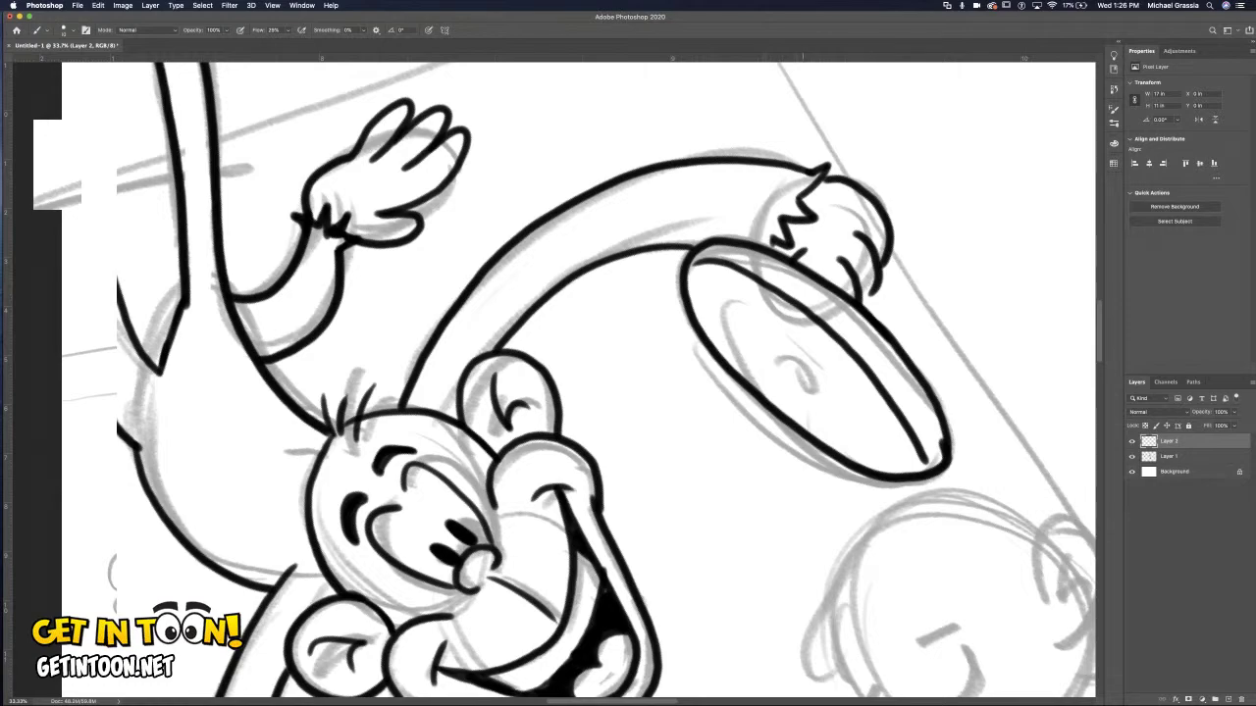
# Reset the canvas rotation to upright and hide the sketch to show only the inked hanging monkey.
pyautogui.press('super+minus')
pyautogui.press('super+minus')
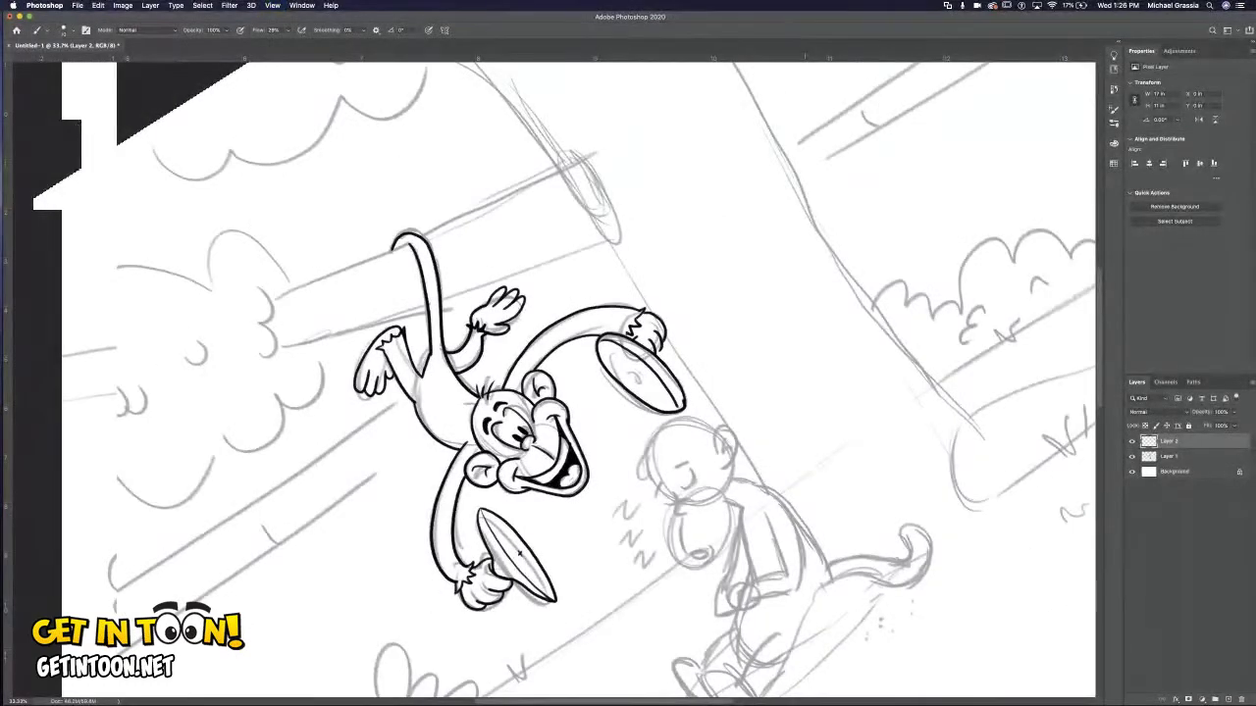
pyautogui.press('r')
pyautogui.click(153, 30)
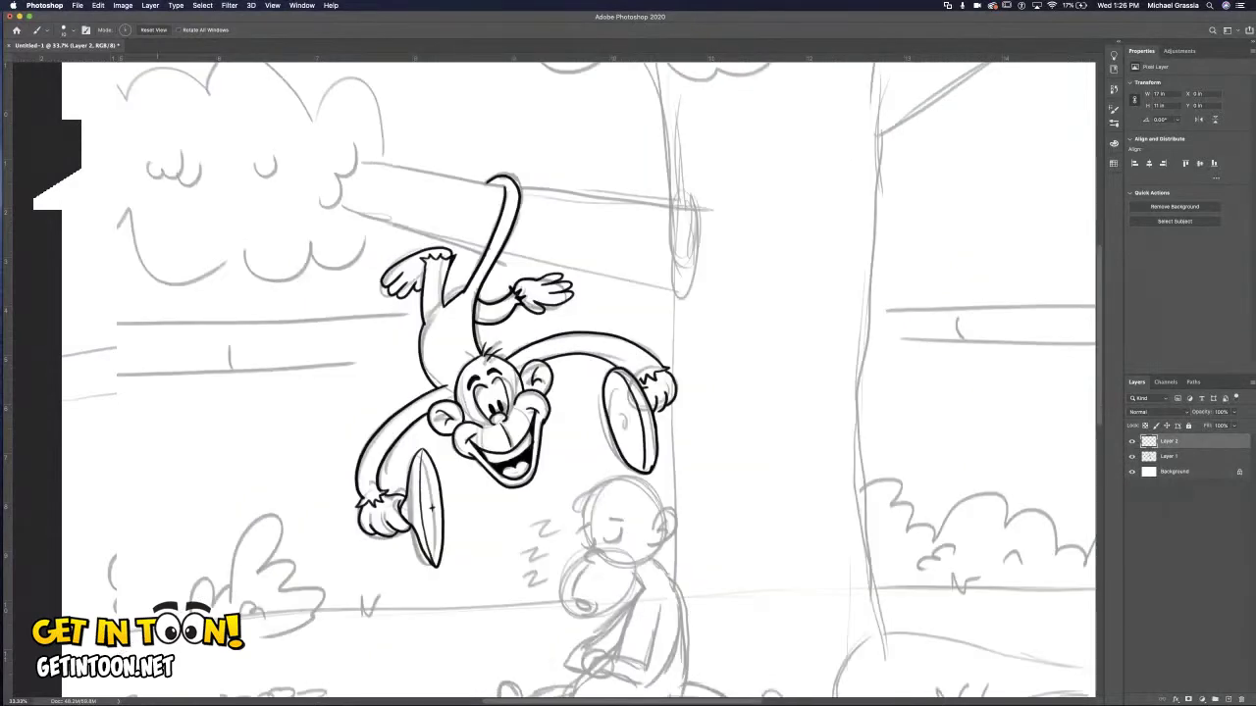
pyautogui.press('super+comma')
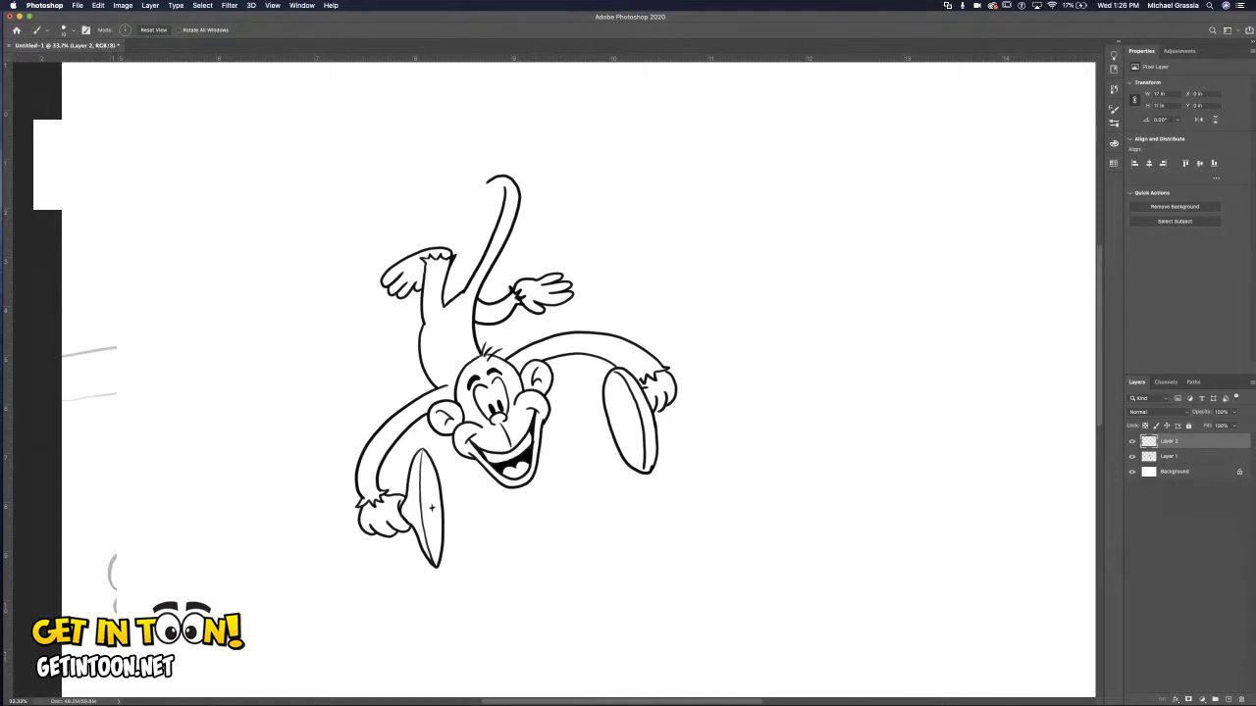
# Show the sketch again beneath the ink lines and switch to the Brush for inking the sleeping monkey.
pyautogui.press('super+comma')
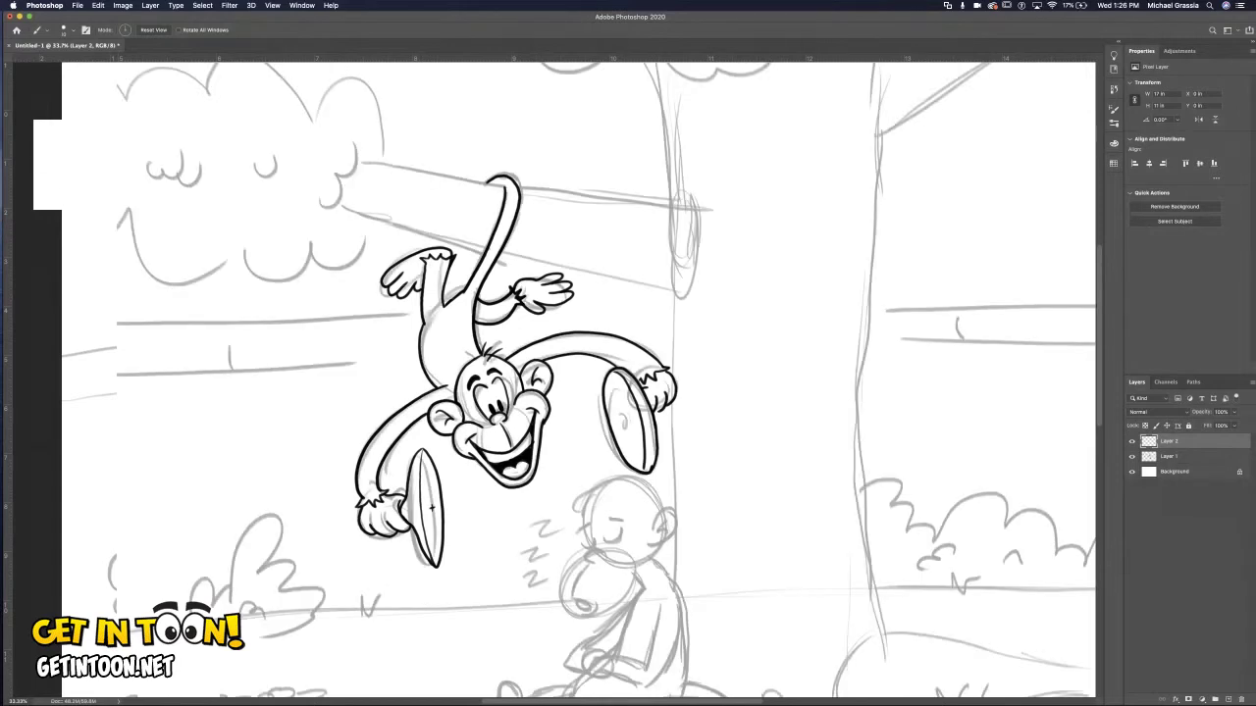
pyautogui.scroll(-5, 606, 383)
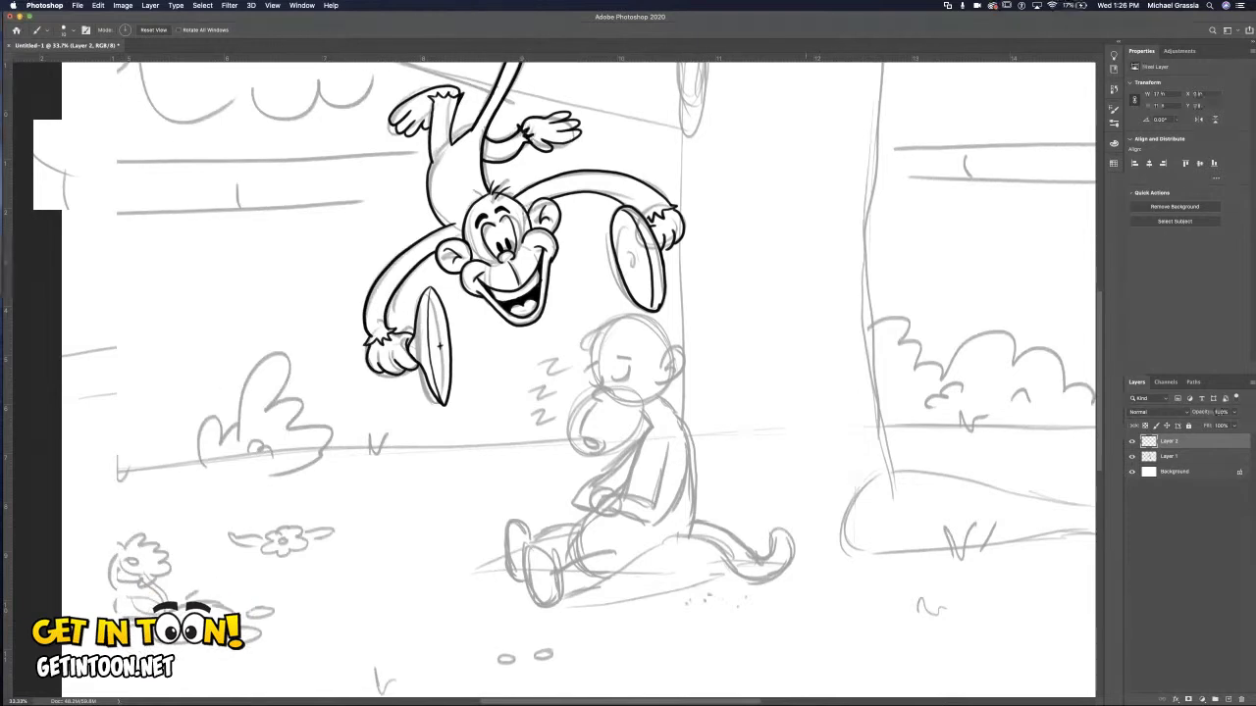
pyautogui.press('b')
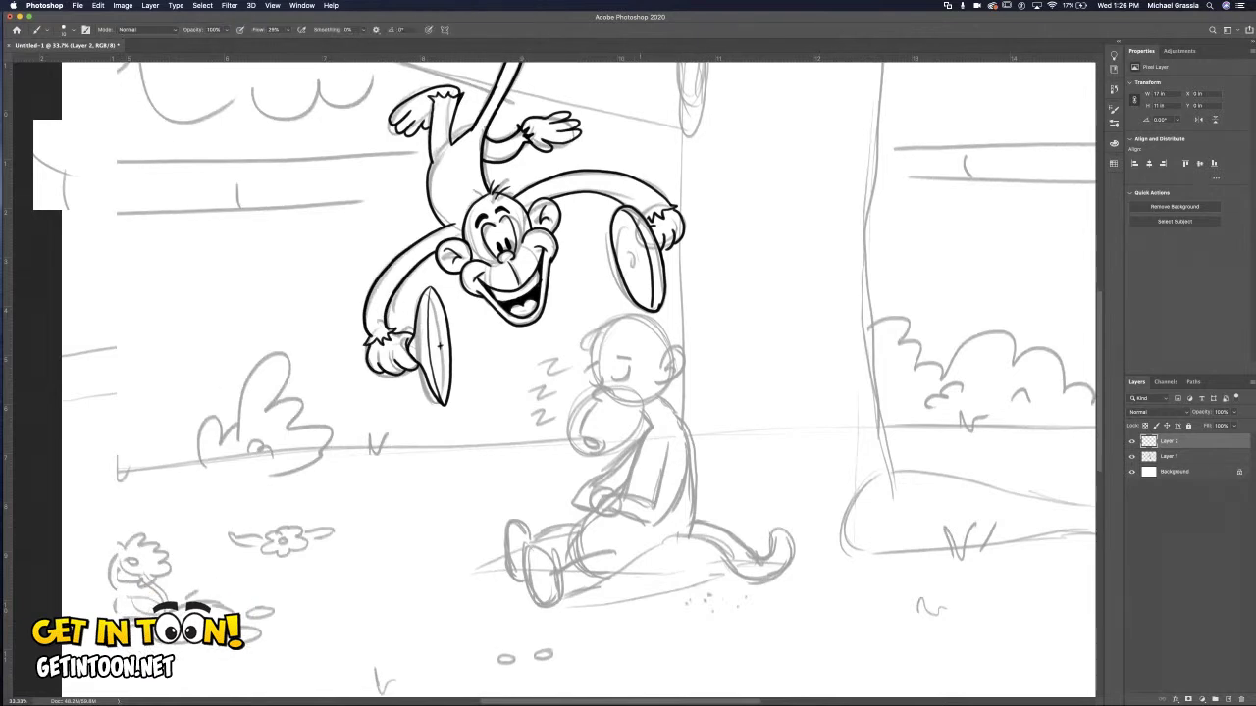
pyautogui.moveTo(638, 313)
pyautogui.mouseDown()
pyautogui.moveTo(584, 351)
pyautogui.moveTo(647, 316)
pyautogui.moveTo(664, 327)
pyautogui.mouseUp()
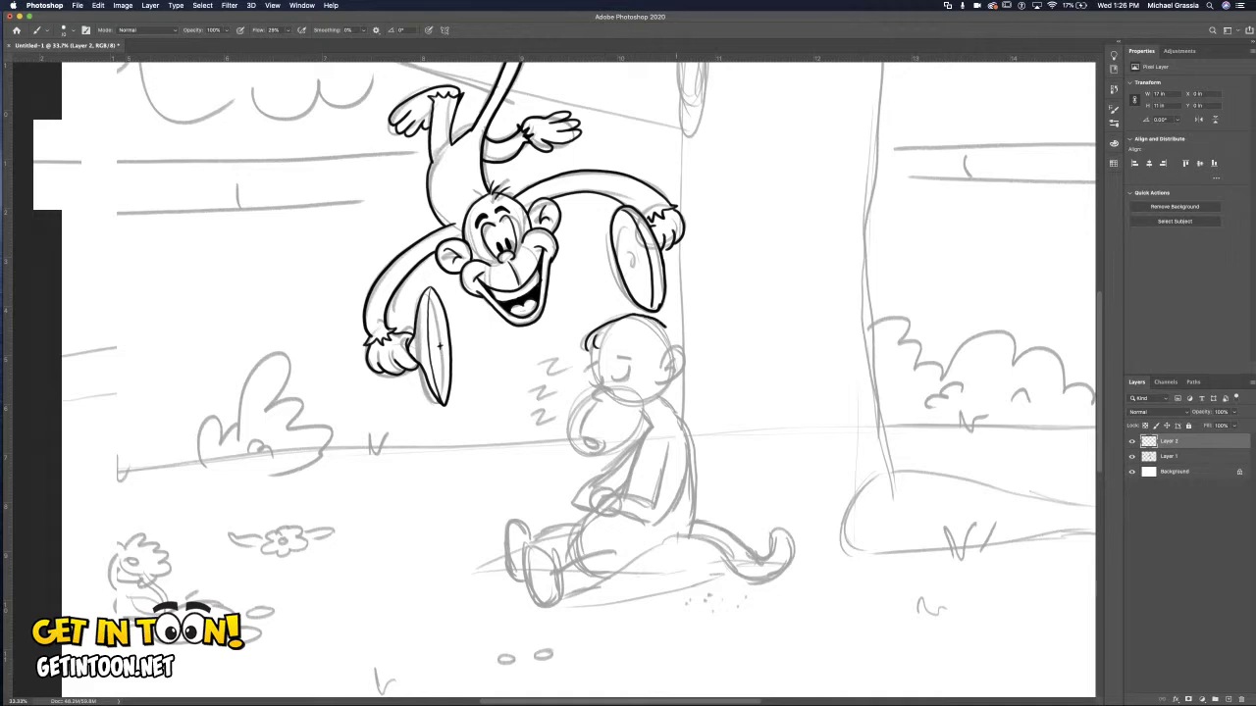
pyautogui.press('super+z')
pyautogui.press('super+z')
pyautogui.press('super+z')
# Ink the sleeping monkey's pointed ear outline with two curved fold lines inside it.
pyautogui.press('super+equal')
pyautogui.press('super+equal')
pyautogui.press('super+equal')
pyautogui.press('super+equal')
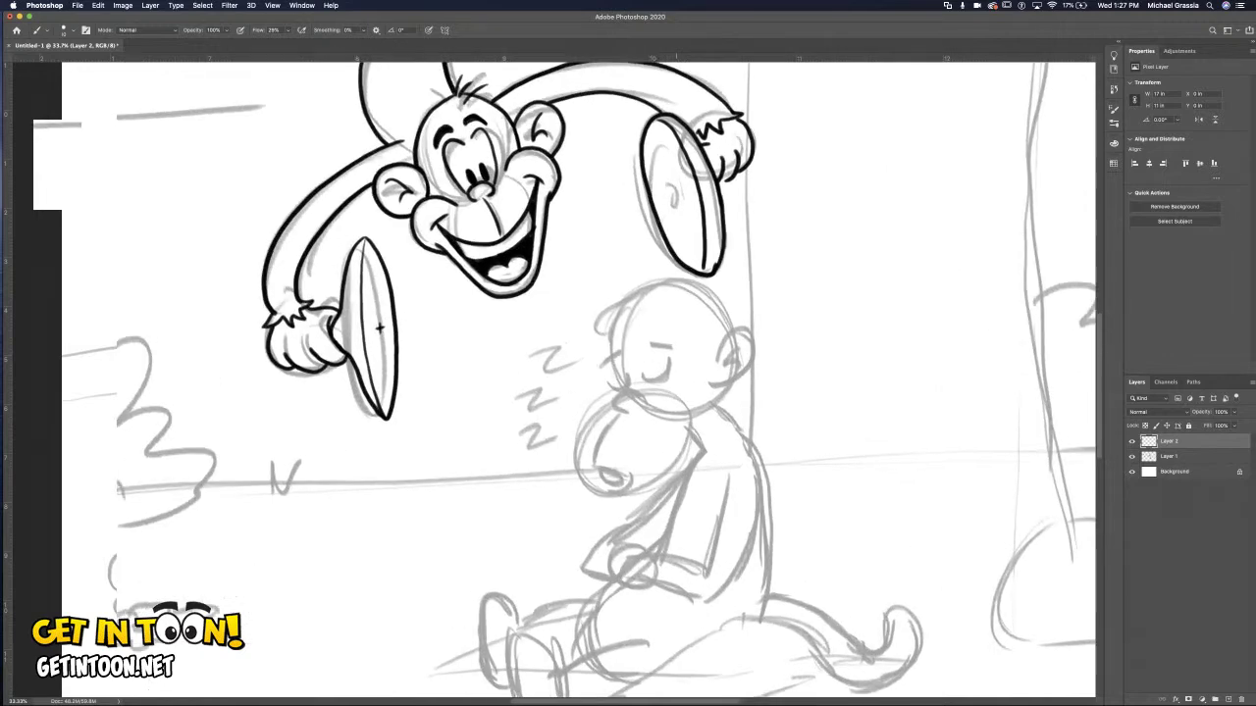
pyautogui.hscroll(5, 608, 383)
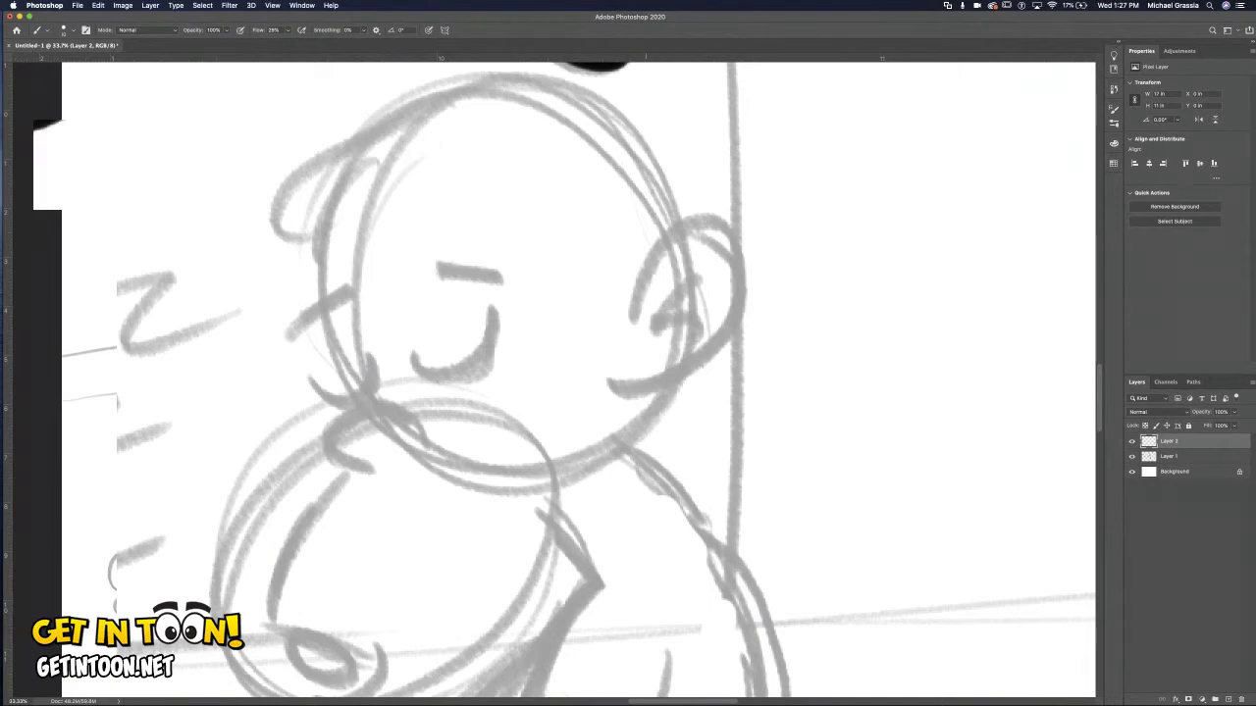
pyautogui.moveTo(635, 306)
pyautogui.mouseDown()
pyautogui.moveTo(685, 243)
pyautogui.moveTo(739, 217)
pyautogui.moveTo(756, 253)
pyautogui.moveTo(724, 347)
pyautogui.moveTo(638, 386)
pyautogui.mouseUp()
pyautogui.moveTo(706, 261)
pyautogui.mouseDown()
pyautogui.moveTo(675, 321)
pyautogui.moveTo(725, 313)
pyautogui.mouseUp()
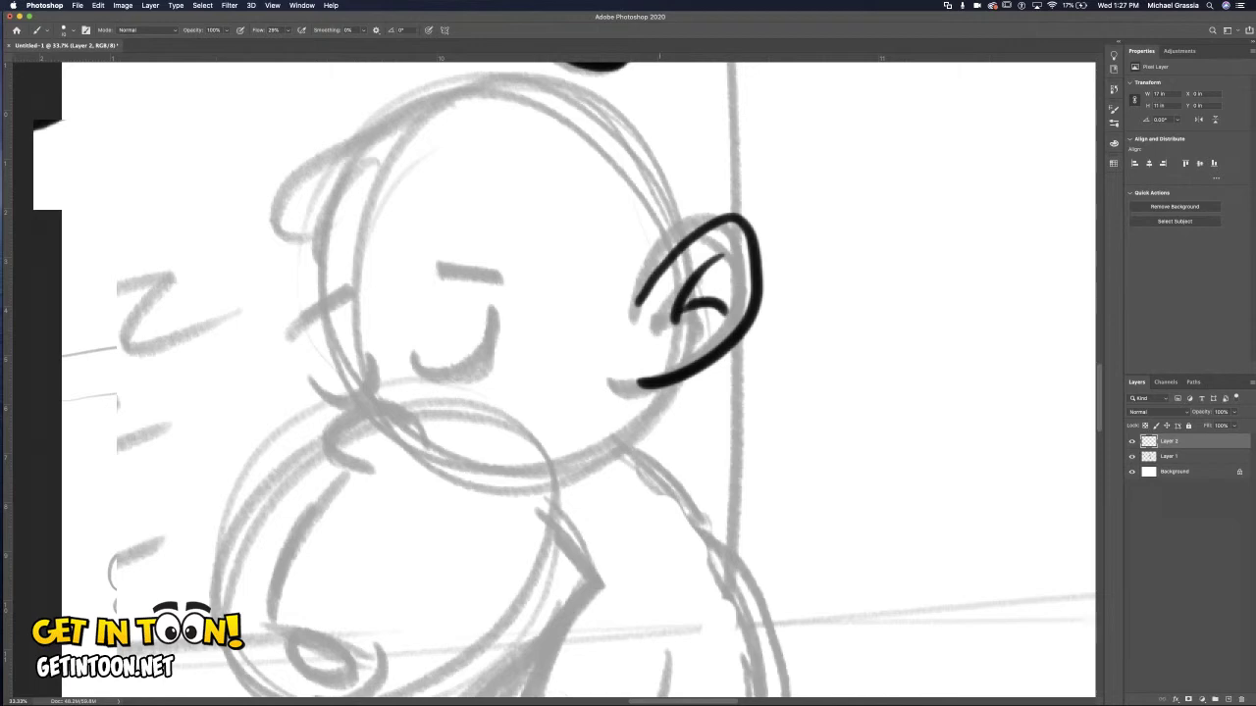
# Ink the sleeping monkey's rounded nose, the line running down the muzzle, and the small open mouth with its lower lip.
pyautogui.moveTo(423, 437)
pyautogui.mouseDown()
pyautogui.moveTo(369, 408)
pyautogui.moveTo(354, 465)
pyautogui.moveTo(374, 462)
pyautogui.moveTo(352, 464)
pyautogui.moveTo(284, 602)
pyautogui.moveTo(358, 667)
pyautogui.mouseUp()
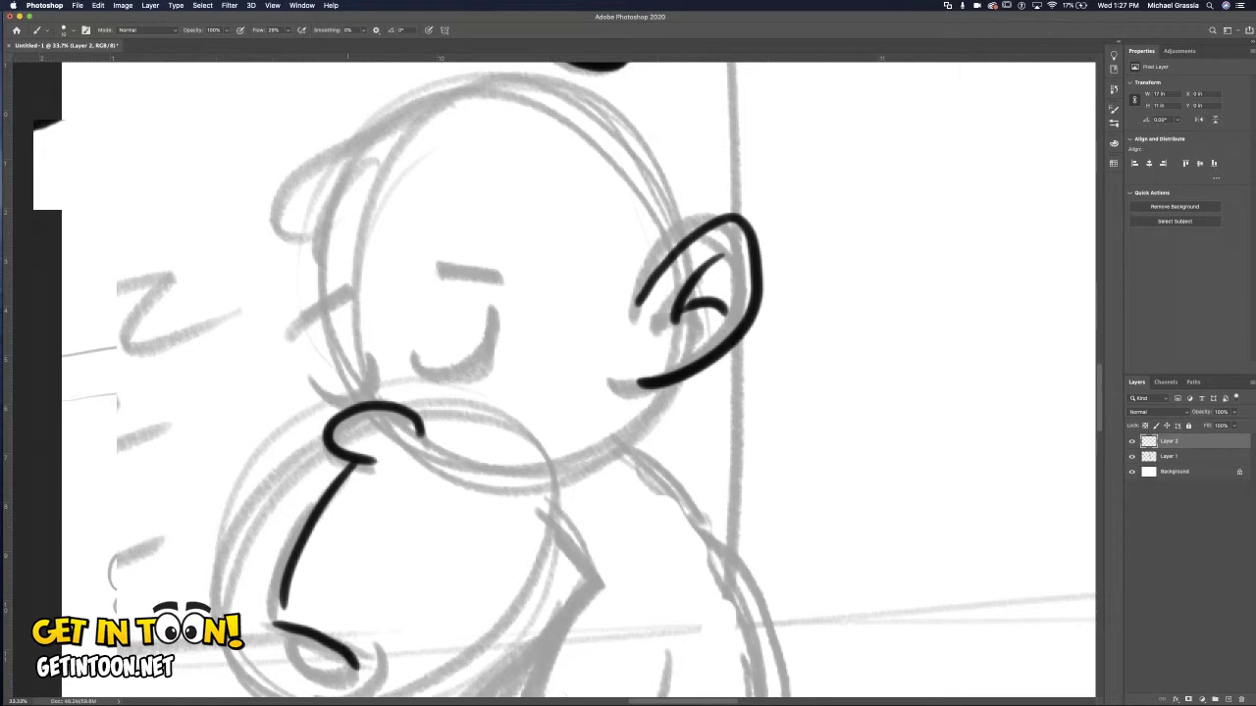
pyautogui.scroll(-3, 579, 376)
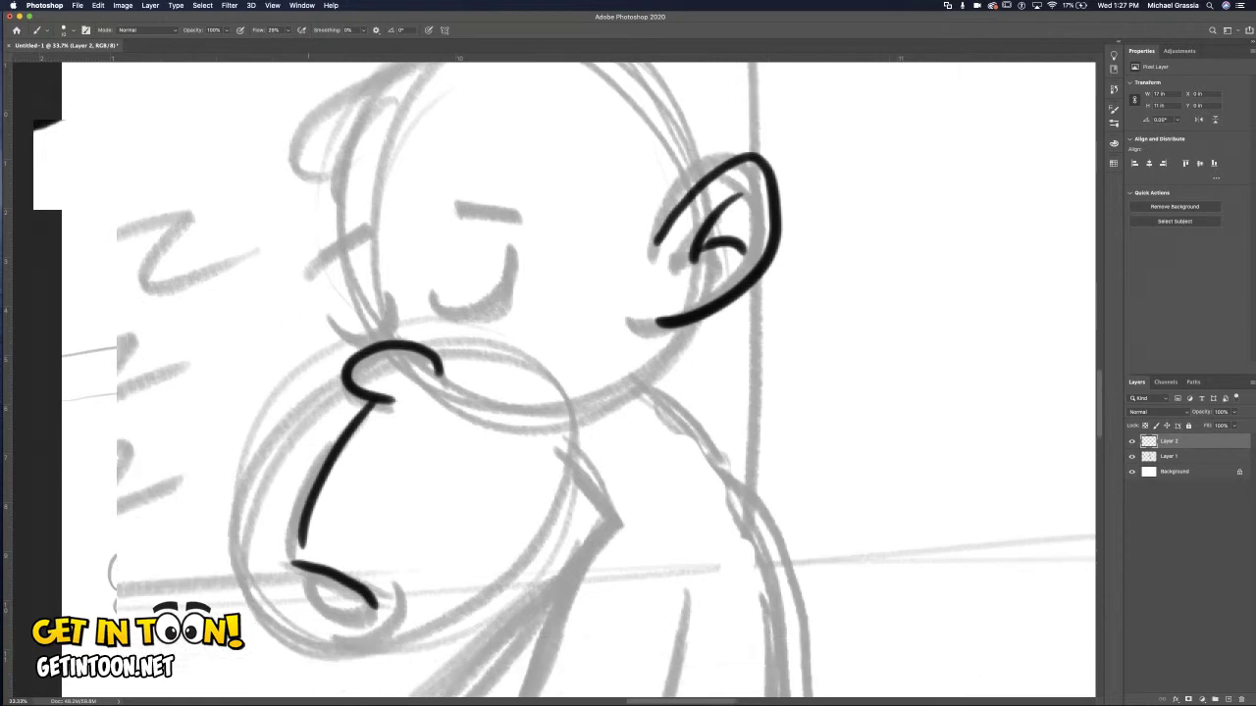
pyautogui.moveTo(304, 569)
pyautogui.mouseDown()
pyautogui.moveTo(340, 635)
pyautogui.moveTo(369, 637)
pyautogui.moveTo(369, 603)
pyautogui.mouseUp()
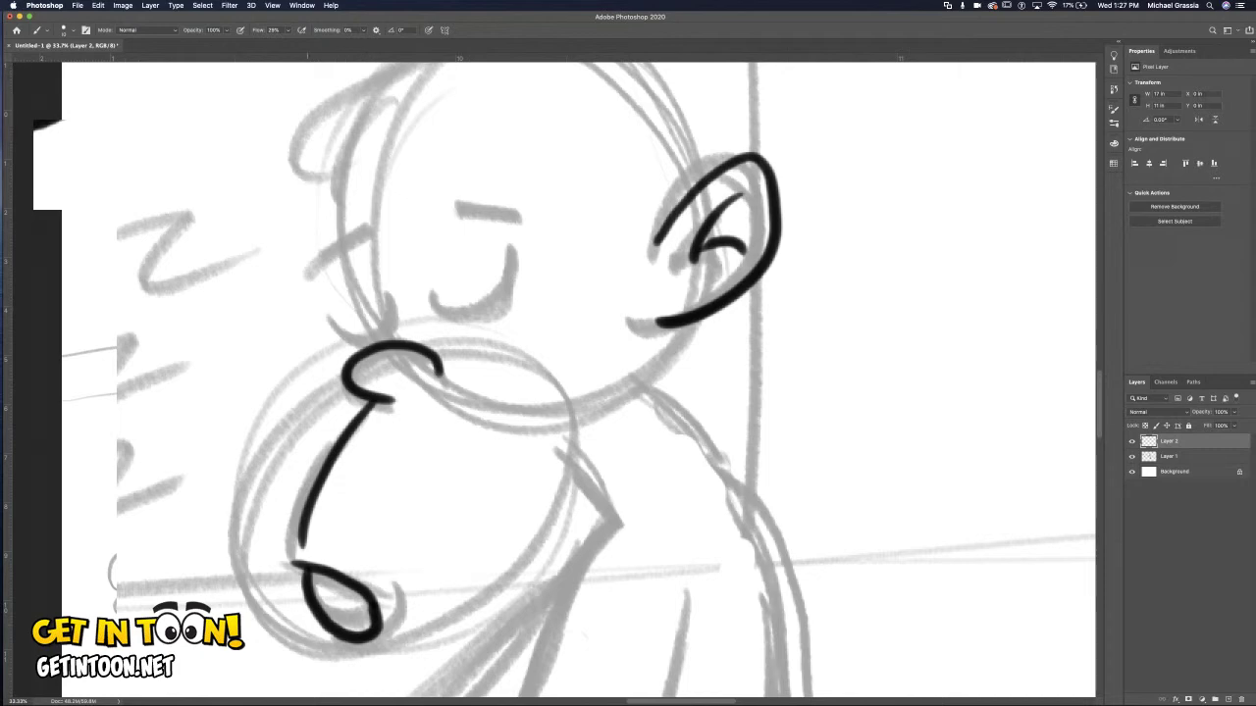
pyautogui.moveTo(306, 643)
pyautogui.mouseDown()
pyautogui.moveTo(388, 661)
pyautogui.moveTo(392, 590)
pyautogui.mouseUp()
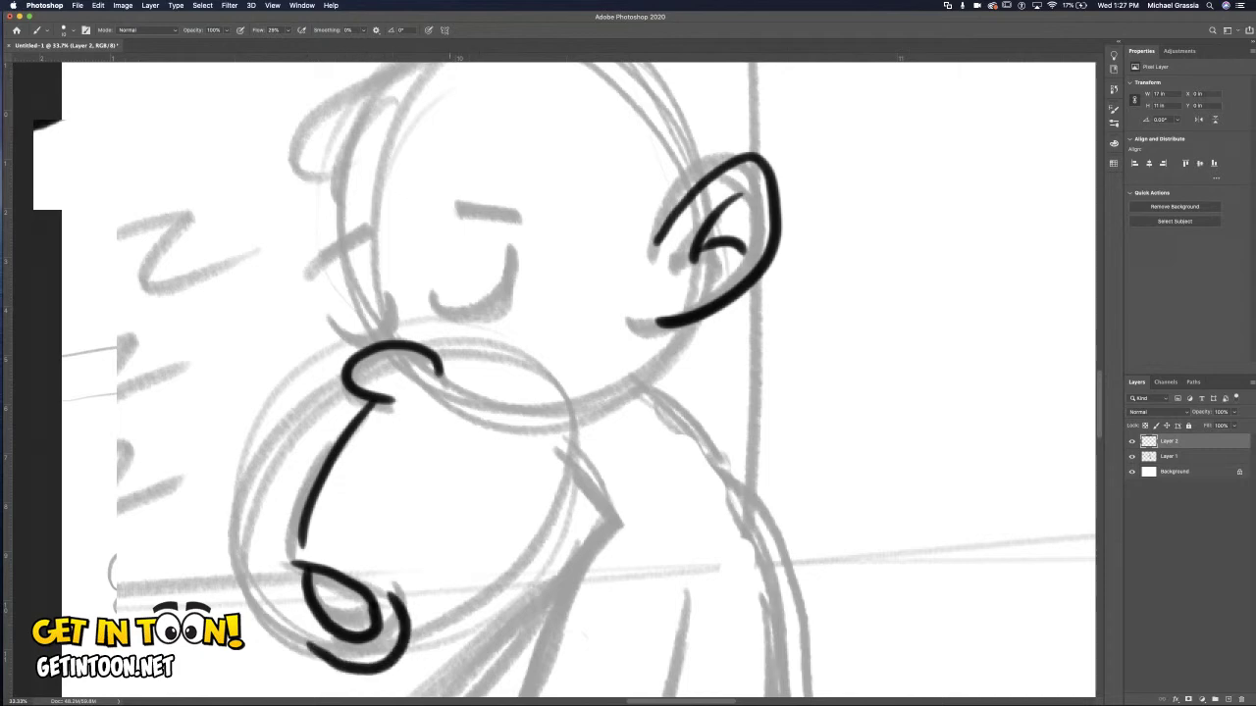
# Ink both sides of the large round muzzle, and add a tongue inside the black-filled mouth.
pyautogui.moveTo(449, 368)
pyautogui.mouseDown()
pyautogui.moveTo(540, 364)
pyautogui.moveTo(571, 479)
pyautogui.moveTo(457, 620)
pyautogui.moveTo(410, 640)
pyautogui.mouseUp()
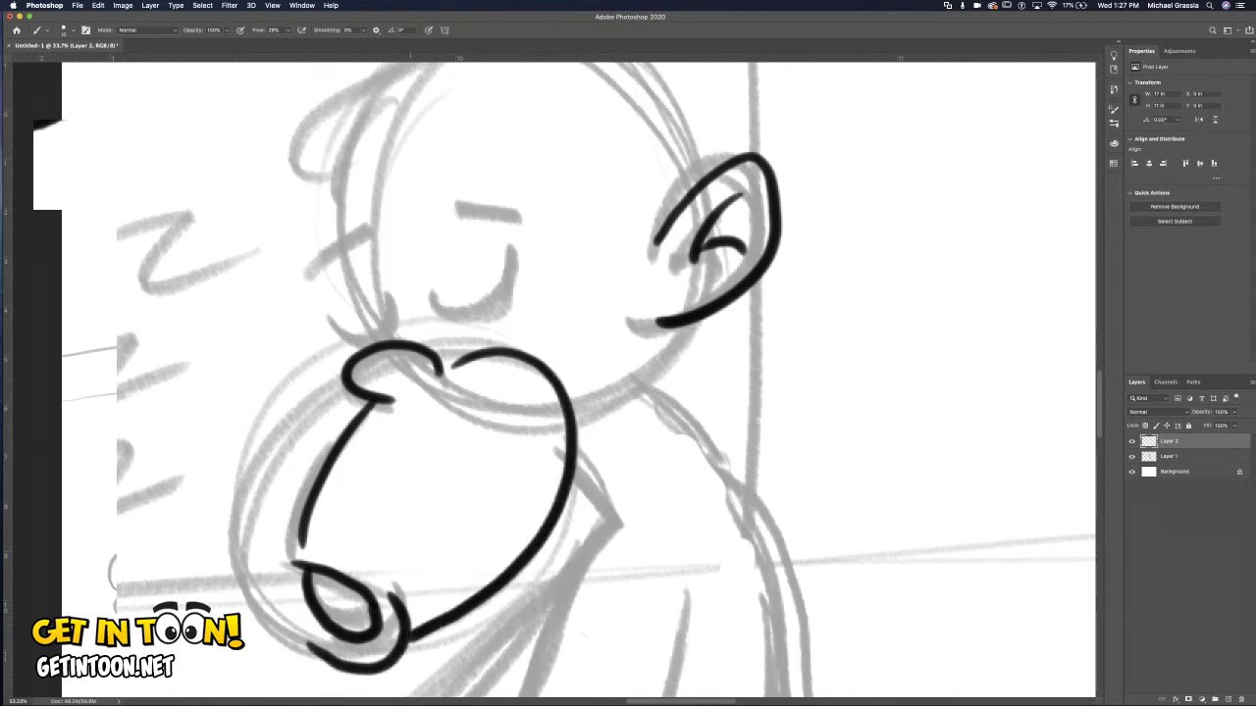
pyautogui.moveTo(345, 365)
pyautogui.mouseDown()
pyautogui.moveTo(236, 491)
pyautogui.moveTo(269, 618)
pyautogui.moveTo(323, 653)
pyautogui.mouseUp()
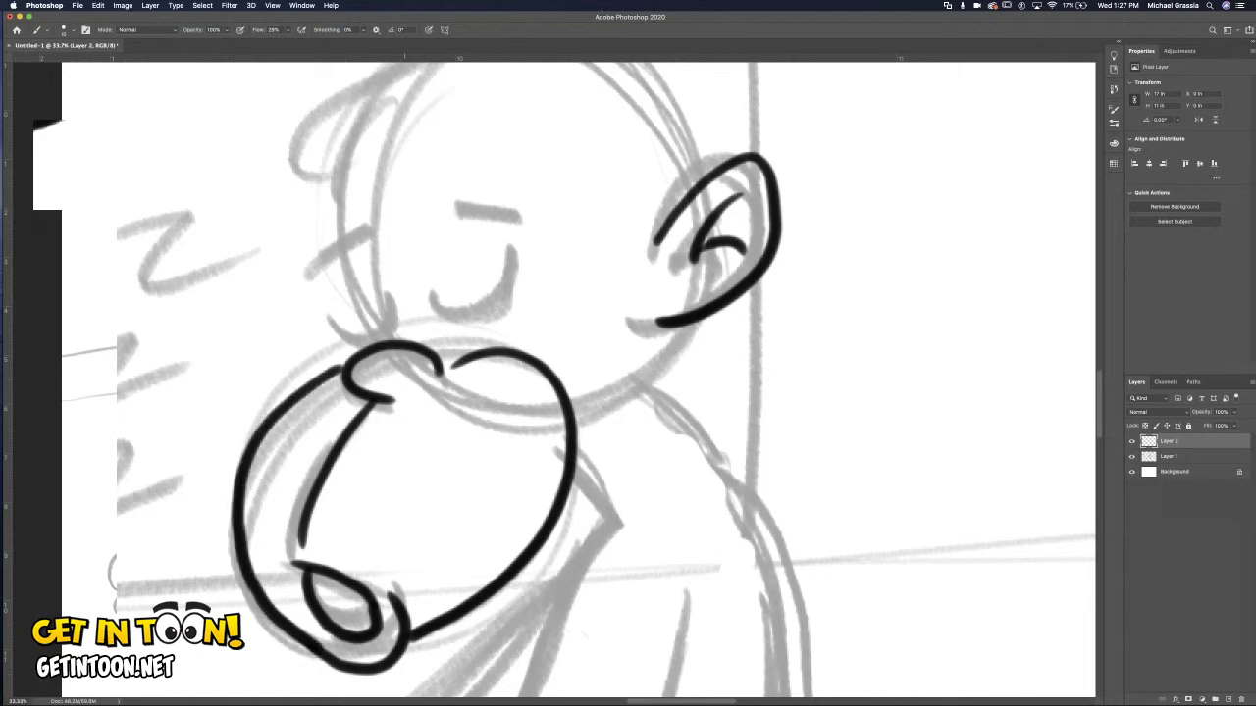
pyautogui.moveTo(361, 597); pyautogui.dragTo(340, 622)
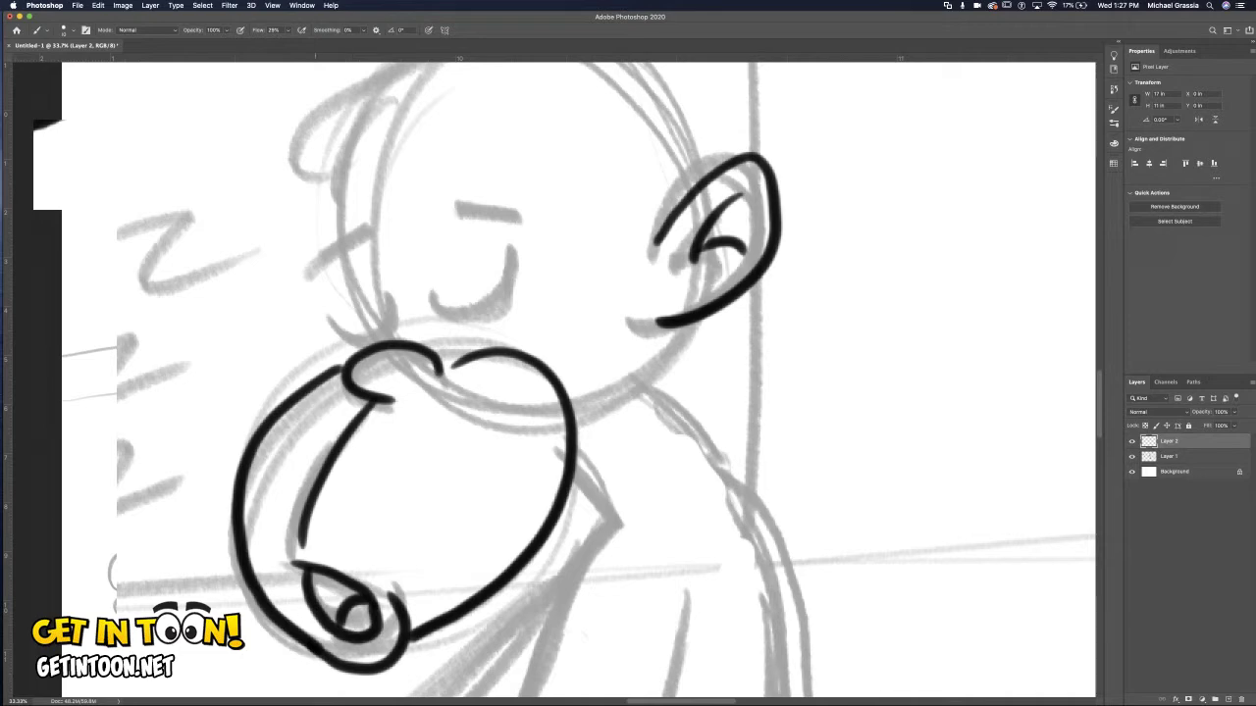
pyautogui.moveTo(313, 575)
pyautogui.mouseDown()
pyautogui.moveTo(334, 622)
pyautogui.moveTo(359, 589)
pyautogui.moveTo(349, 594)
pyautogui.mouseUp()
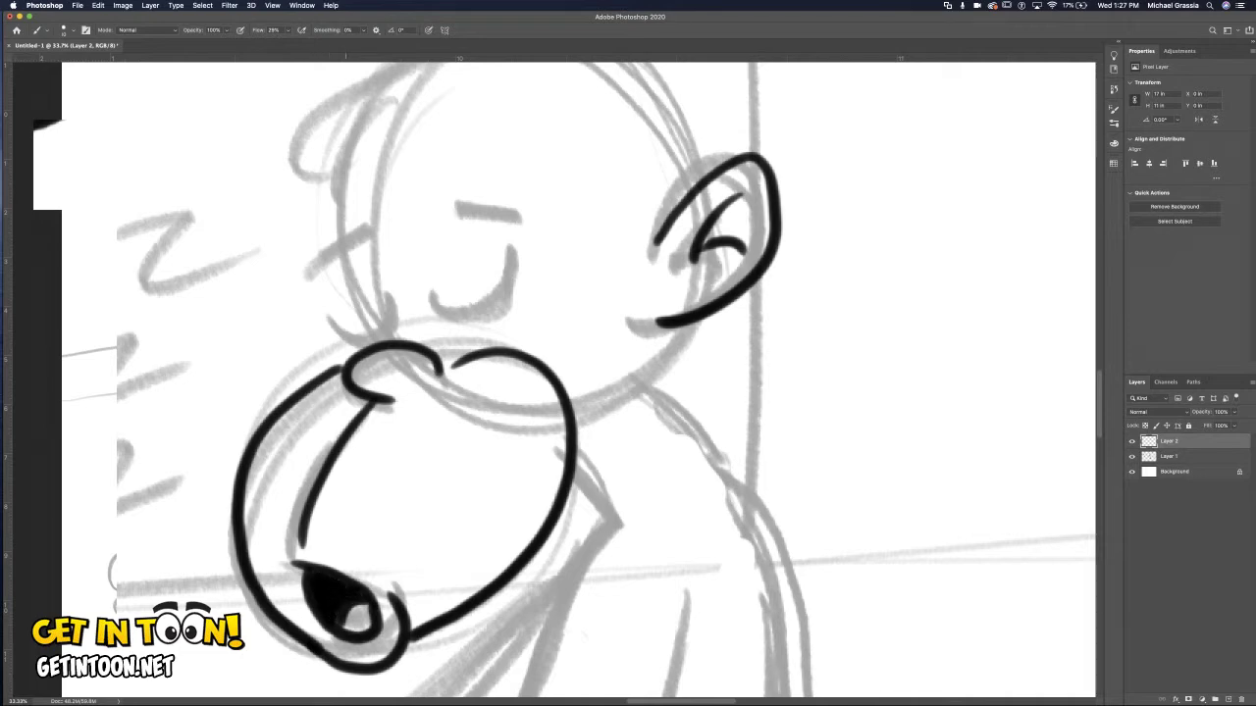
# Ink two U-shaped closed eyes above the nose and thick, slanted black eyebrows over them.
pyautogui.moveTo(348, 306)
pyautogui.mouseDown()
pyautogui.moveTo(355, 332)
pyautogui.moveTo(383, 312)
pyautogui.moveTo(483, 292)
pyautogui.mouseUp()
pyautogui.click(427, 306)
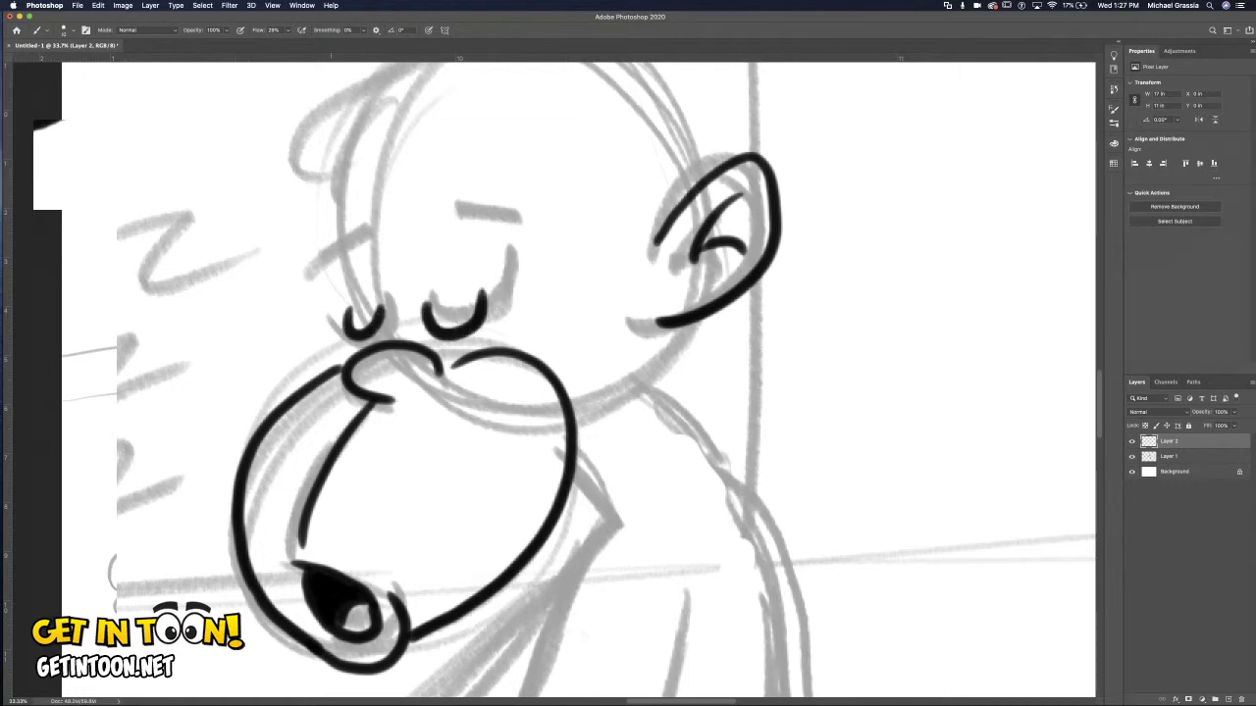
pyautogui.moveTo(329, 269); pyautogui.dragTo(368, 218)
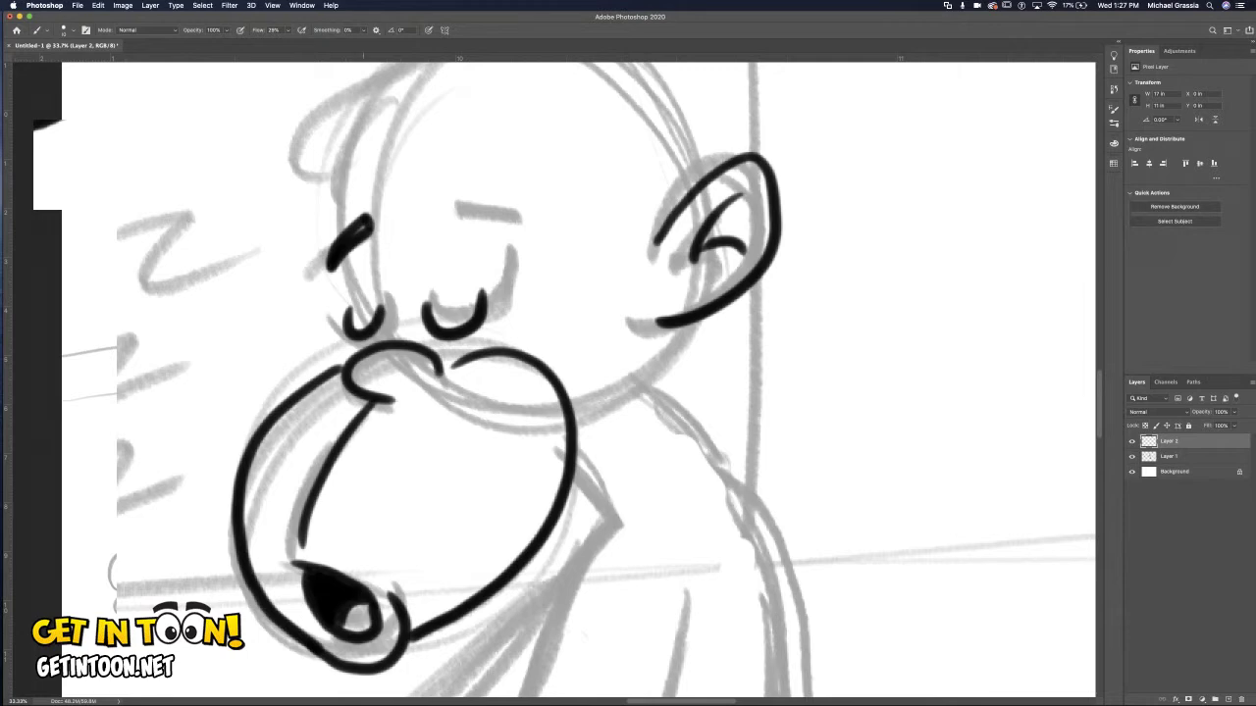
pyautogui.moveTo(457, 192)
pyautogui.mouseDown()
pyautogui.moveTo(461, 216)
pyautogui.moveTo(512, 238)
pyautogui.moveTo(496, 210)
pyautogui.mouseUp()
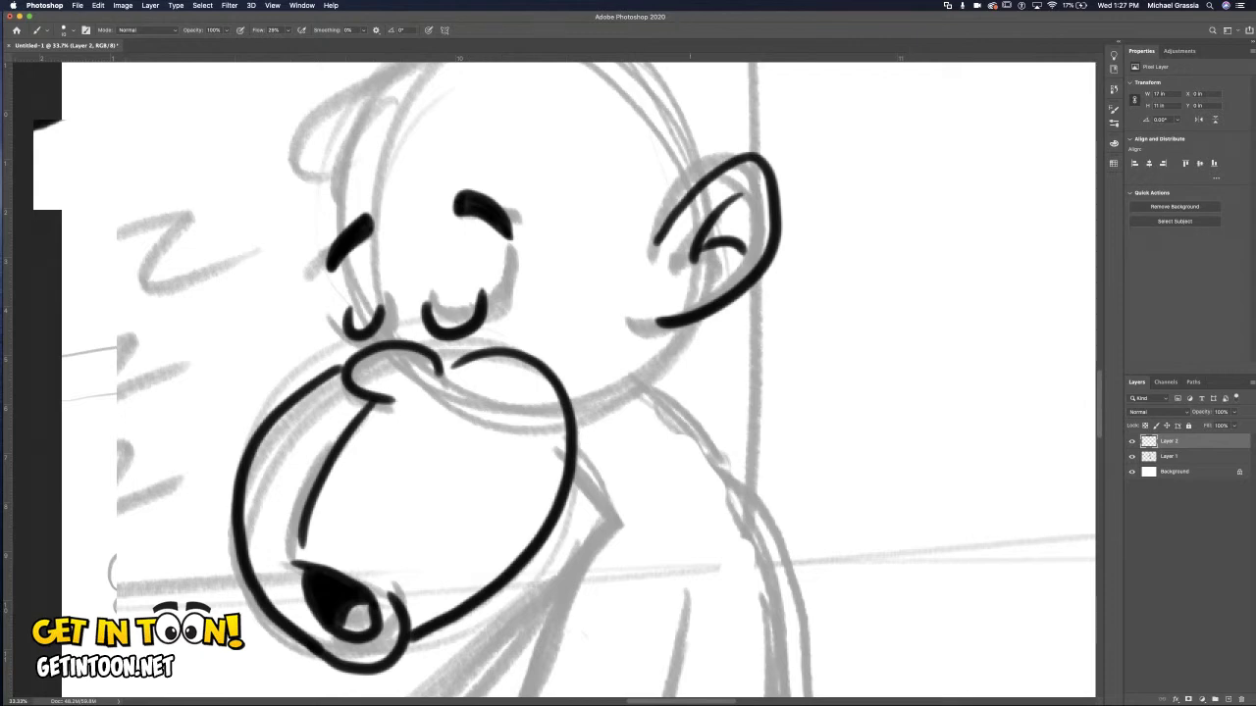
# Ink the jaw line from the ear toward the muzzle, and the forehead and brow outline with small hair strokes.
pyautogui.moveTo(689, 327)
pyautogui.mouseDown()
pyautogui.moveTo(659, 369)
pyautogui.moveTo(588, 419)
pyautogui.mouseUp()
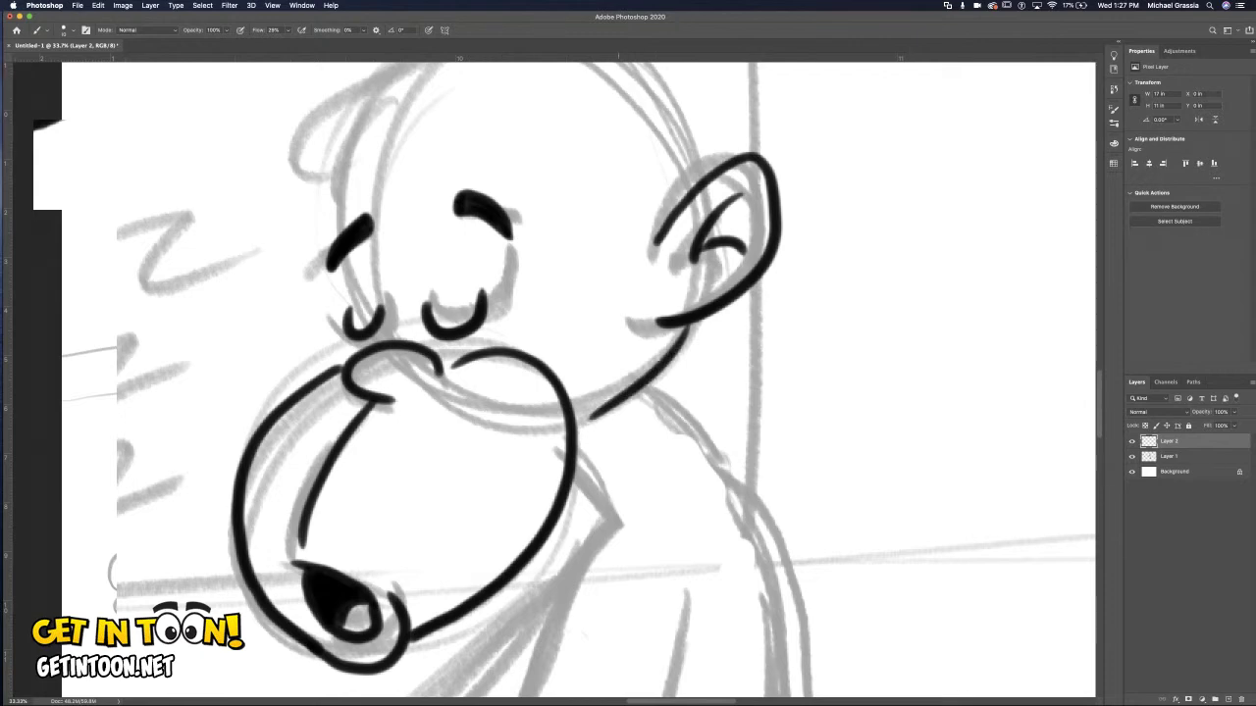
pyautogui.scroll(5, 579, 377)
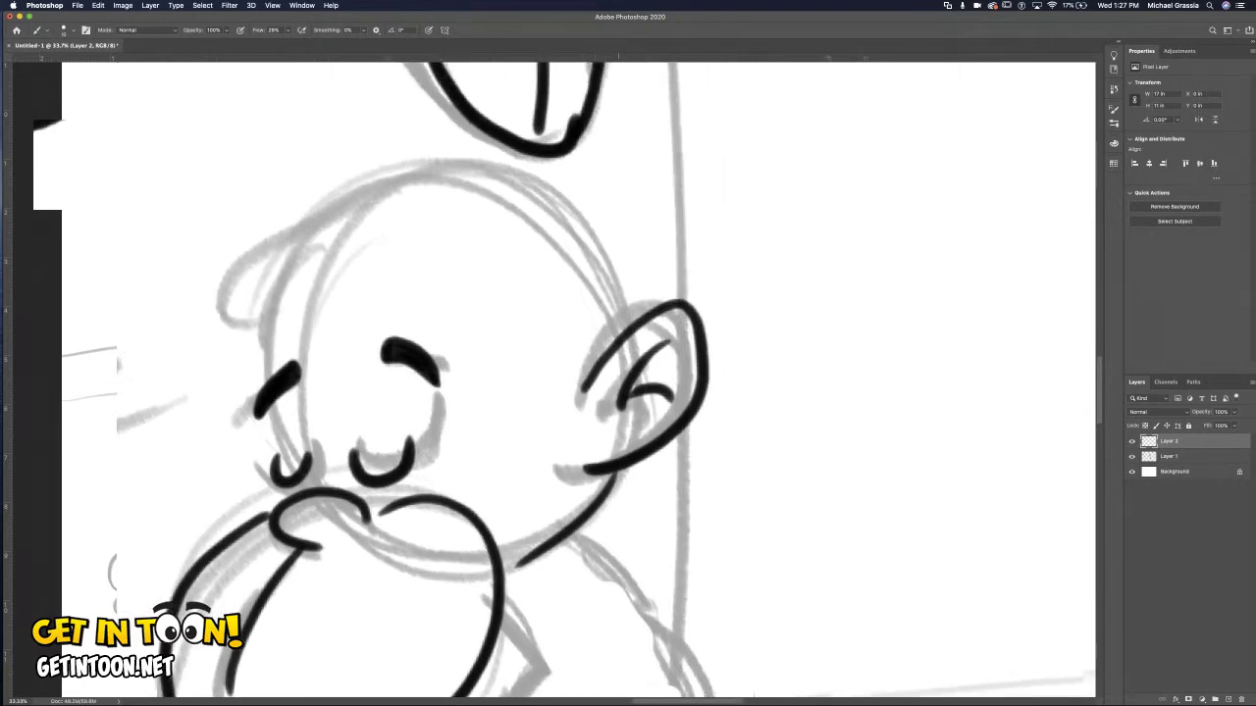
pyautogui.moveTo(410, 160)
pyautogui.mouseDown()
pyautogui.moveTo(287, 239)
pyautogui.moveTo(260, 333)
pyautogui.mouseUp()
pyautogui.moveTo(277, 273)
pyautogui.mouseDown()
pyautogui.moveTo(284, 319)
pyautogui.moveTo(312, 300)
pyautogui.mouseUp()
pyautogui.moveTo(304, 263)
pyautogui.mouseDown()
pyautogui.moveTo(324, 304)
pyautogui.moveTo(270, 363)
pyautogui.mouseUp()
pyautogui.moveTo(269, 408); pyautogui.dragTo(279, 442)
pyautogui.moveTo(401, 160); pyautogui.dragTo(529, 184)
pyautogui.press('super+z')
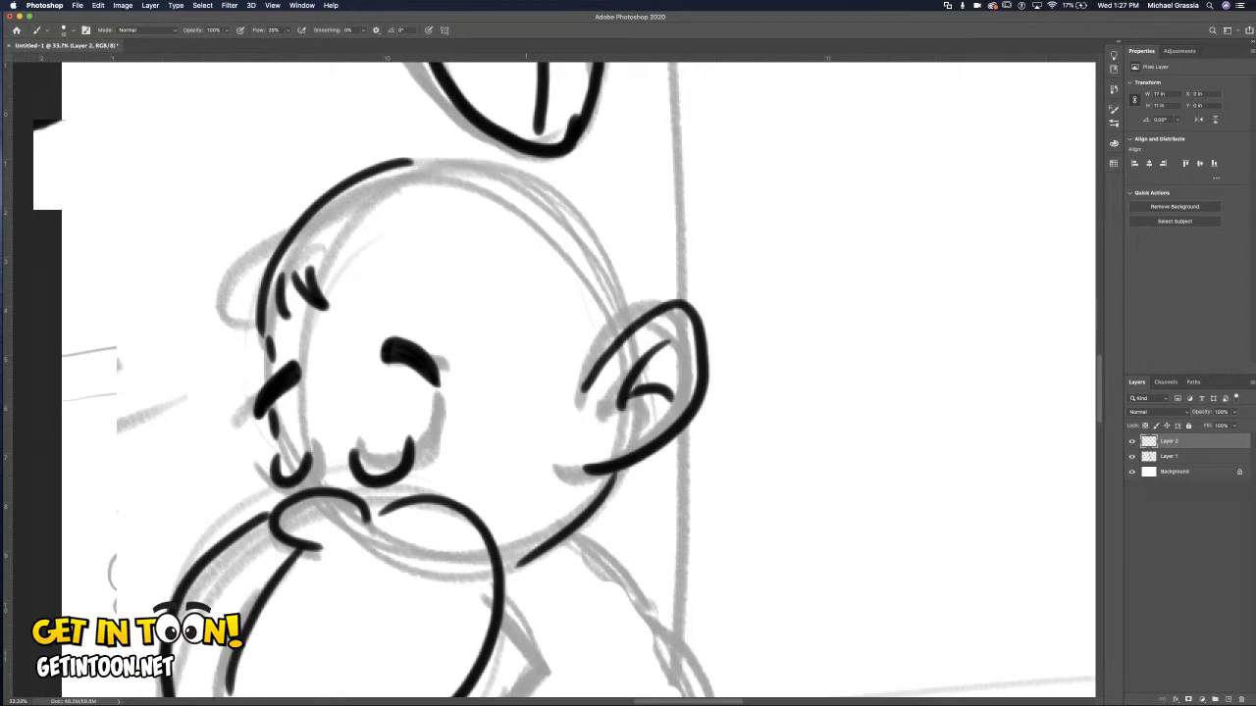
pyautogui.moveTo(402, 160)
pyautogui.mouseDown()
pyautogui.moveTo(508, 188)
pyautogui.moveTo(552, 218)
pyautogui.mouseUp()
pyautogui.press('super+z')
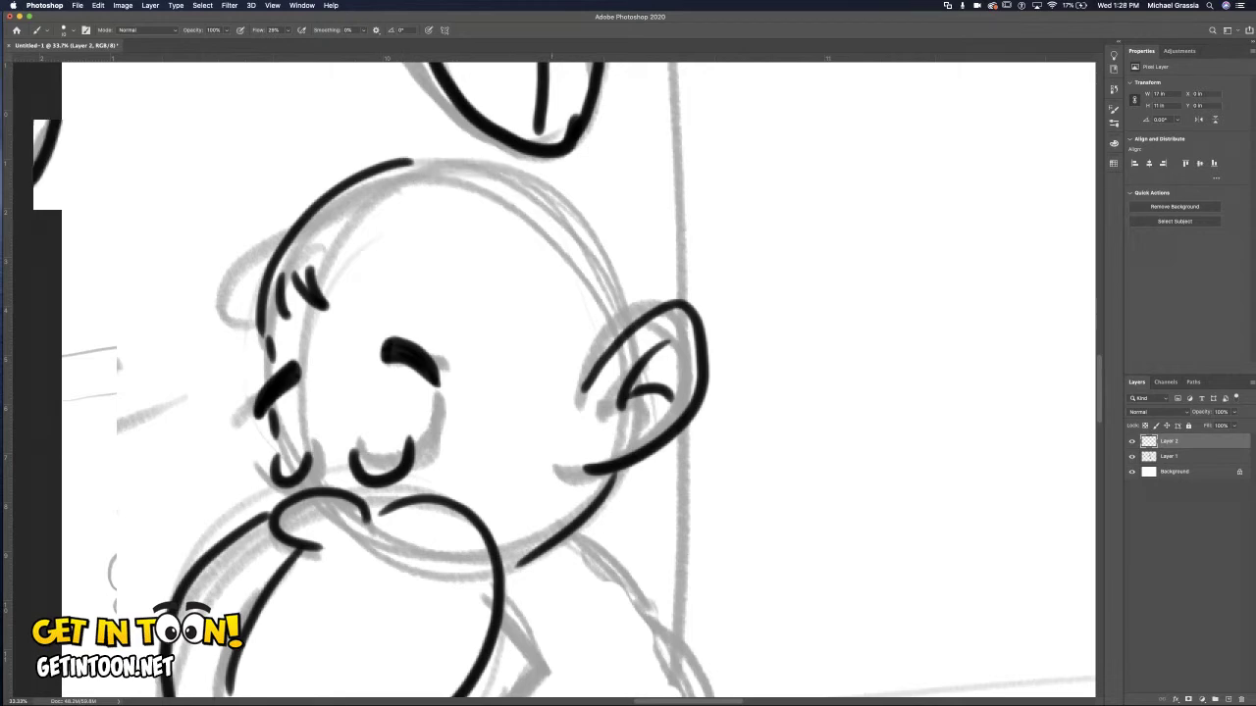
# Rotate the canvas to ink the curved back of the head from the crown to the ear, and turn it back near upright.
pyautogui.press('r')
pyautogui.moveTo(686, 295)
pyautogui.mouseDown()
pyautogui.moveTo(716, 373)
pyautogui.moveTo(692, 453)
pyautogui.mouseUp()
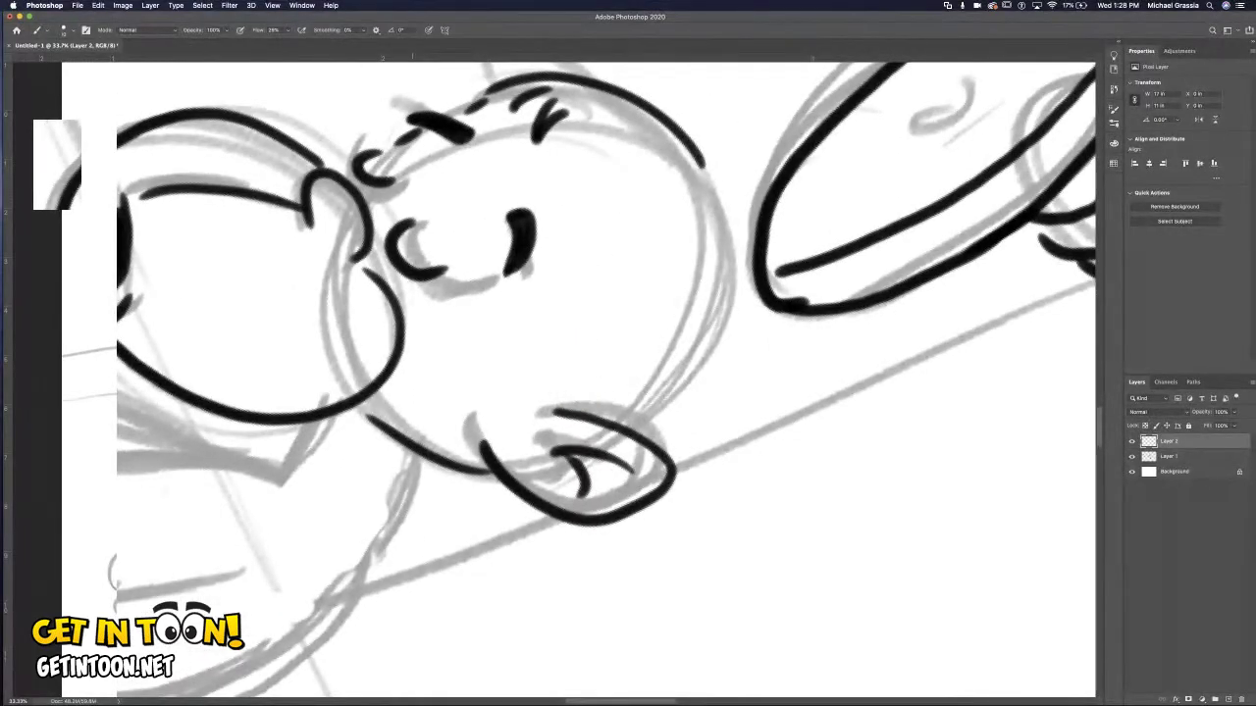
pyautogui.moveTo(694, 152)
pyautogui.mouseDown()
pyautogui.moveTo(730, 223)
pyautogui.moveTo(738, 309)
pyautogui.moveTo(713, 368)
pyautogui.moveTo(638, 437)
pyautogui.mouseUp()
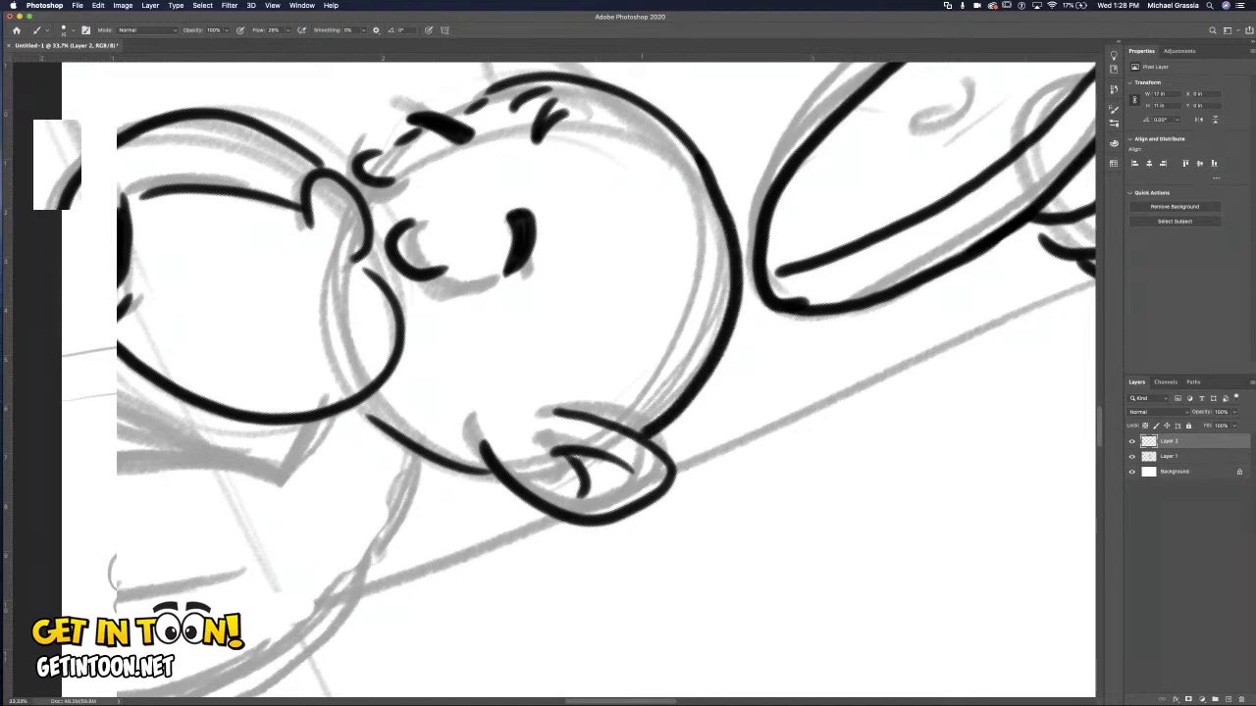
pyautogui.press('r')
pyautogui.moveTo(785, 441); pyautogui.dragTo(628, 197)
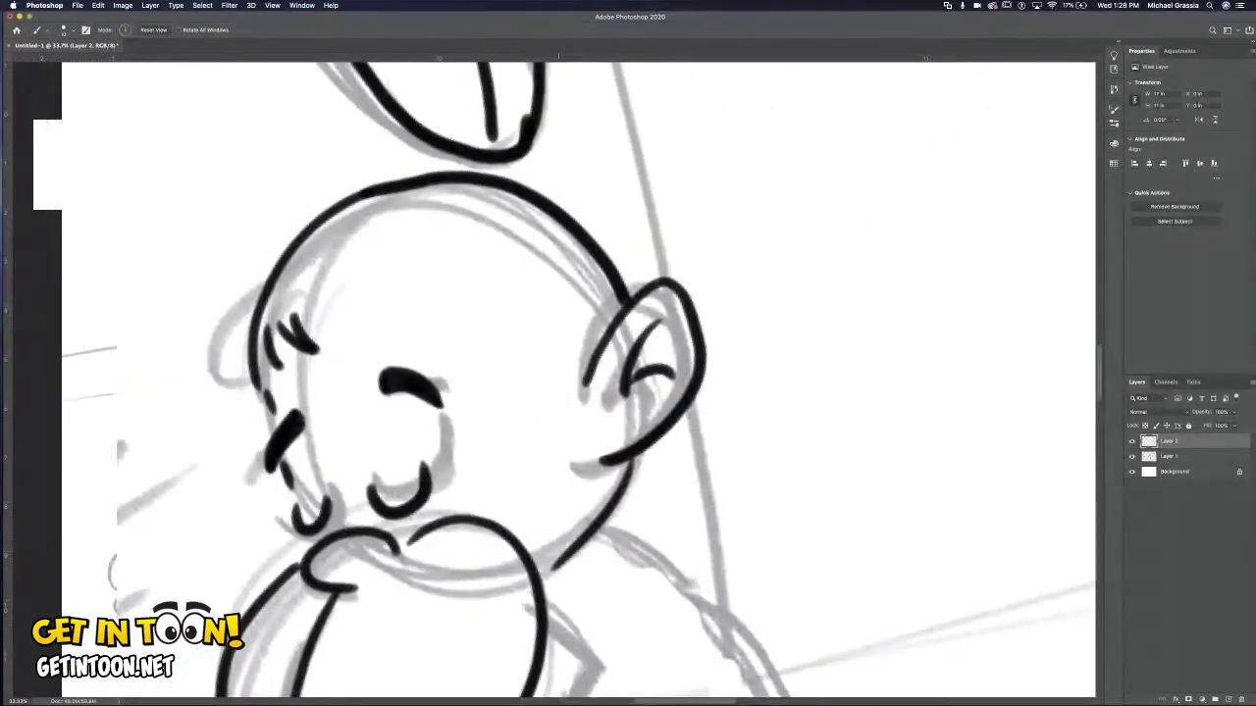
# Ink a short chest line below the muzzle and the neck line sloping from the head to the shoulder.
pyautogui.scroll(-5, 579, 377)
pyautogui.hscroll(3, 579, 377)
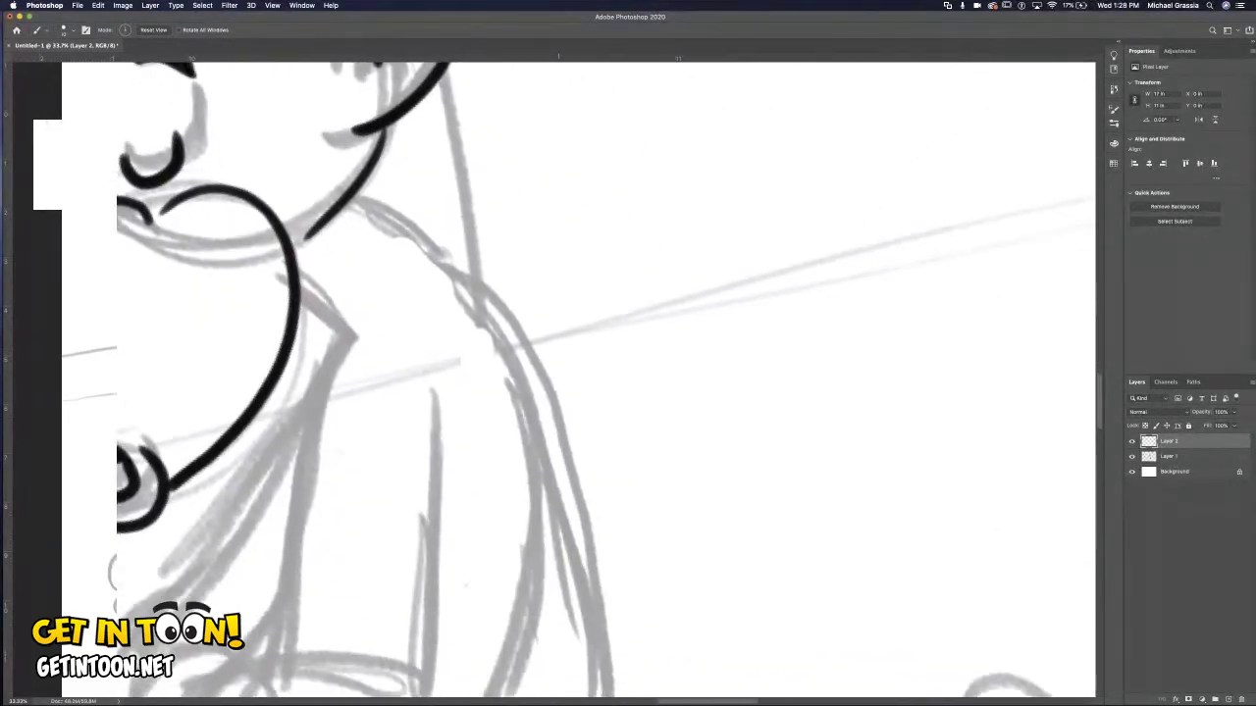
pyautogui.press('b')
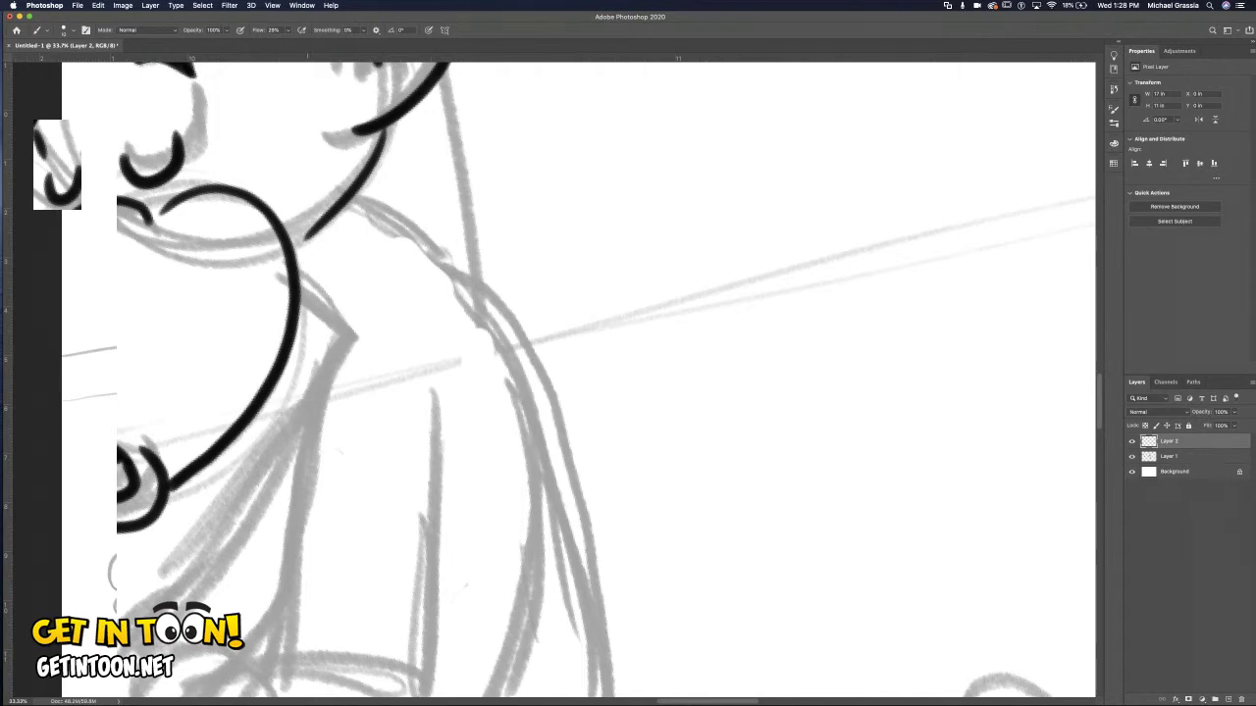
pyautogui.moveTo(297, 279); pyautogui.dragTo(357, 340)
pyautogui.moveTo(353, 174)
pyautogui.mouseDown()
pyautogui.moveTo(481, 299)
pyautogui.moveTo(541, 490)
pyautogui.moveTo(534, 593)
pyautogui.mouseUp()
pyautogui.press('super+z')
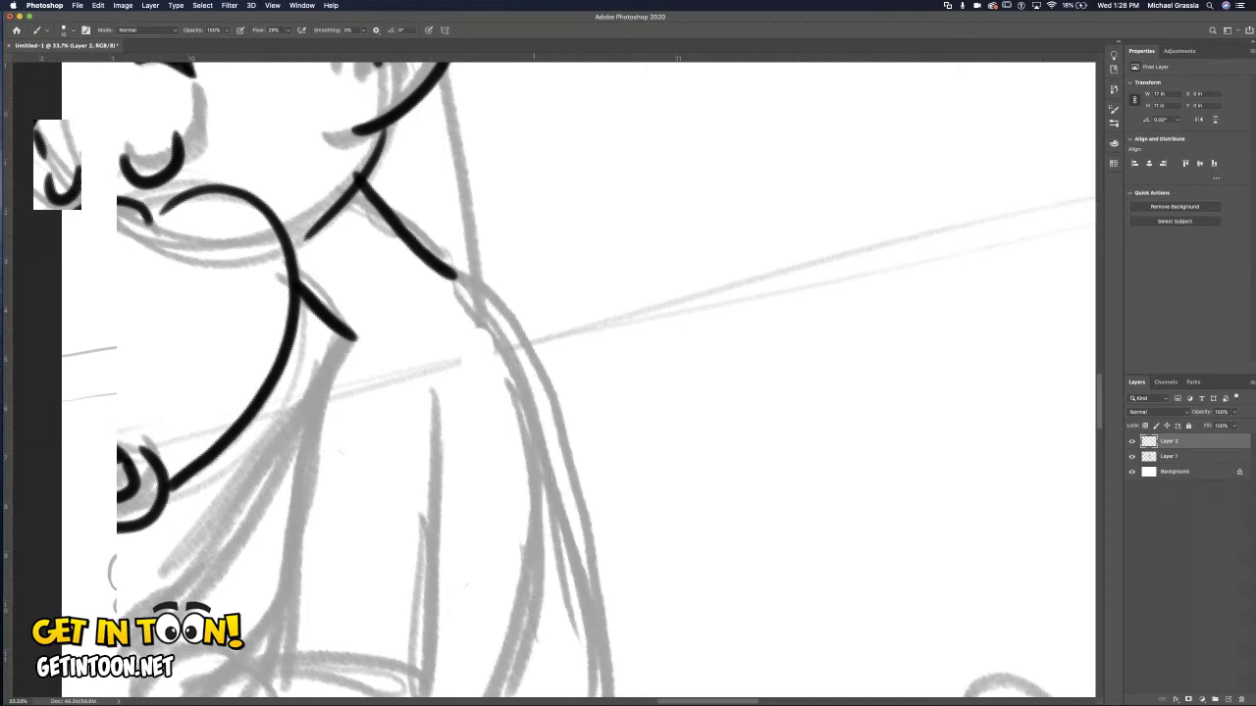
# Ink the sleeping monkey's bent arm from shoulder to elbow to forearm, ending in a jagged fur cuff at the wrist.
pyautogui.scroll(-5, 589, 383)
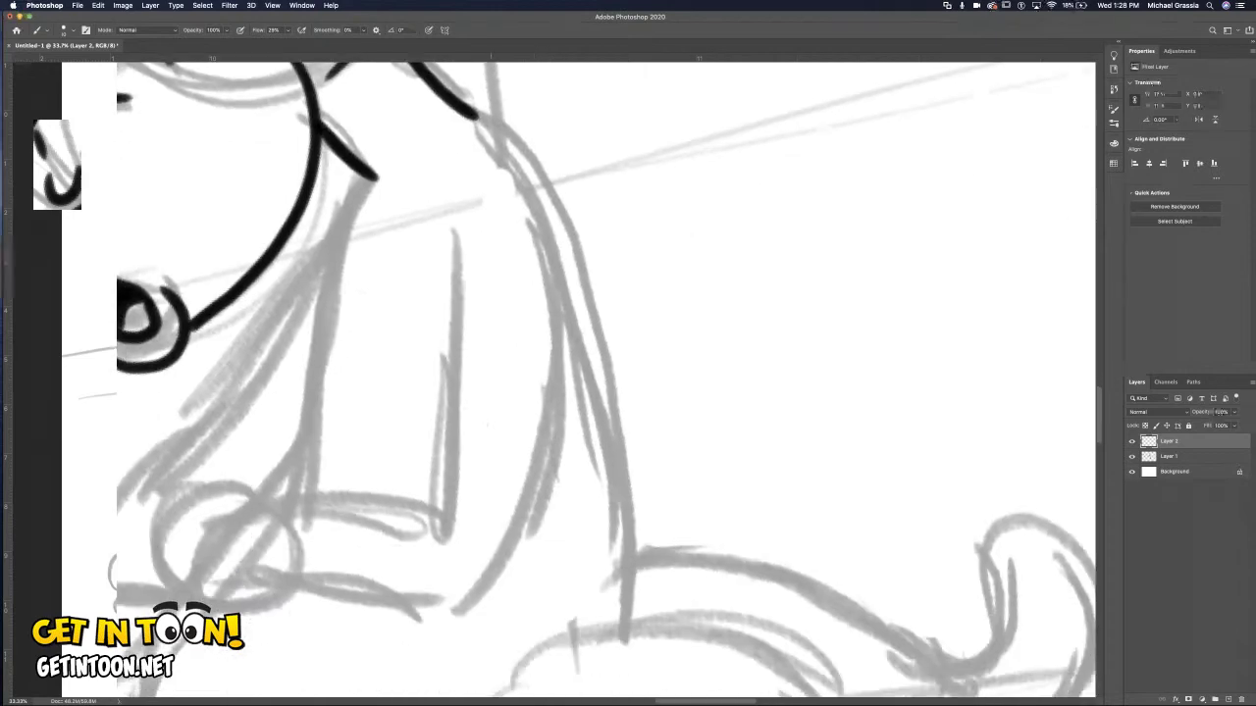
pyautogui.moveTo(454, 138)
pyautogui.mouseDown()
pyautogui.moveTo(485, 118)
pyautogui.moveTo(518, 133)
pyautogui.moveTo(551, 192)
pyautogui.moveTo(569, 316)
pyautogui.moveTo(539, 489)
pyautogui.moveTo(461, 614)
pyautogui.mouseUp()
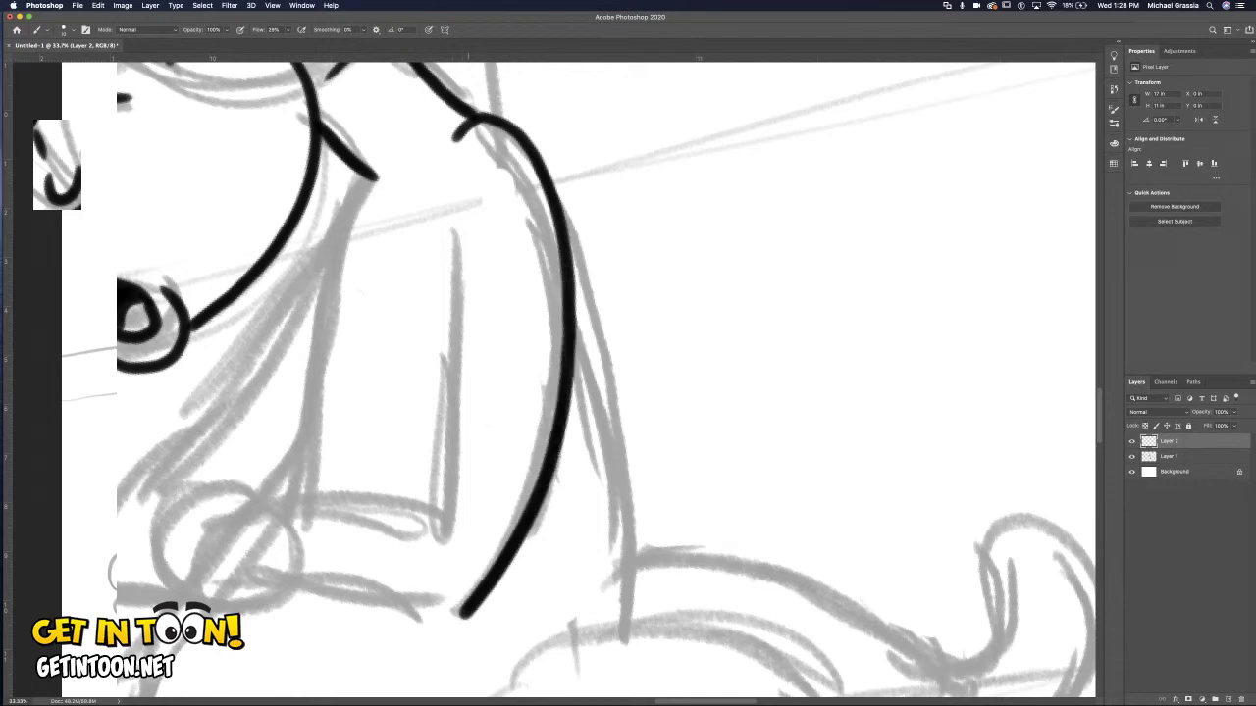
pyautogui.moveTo(465, 208); pyautogui.dragTo(443, 522)
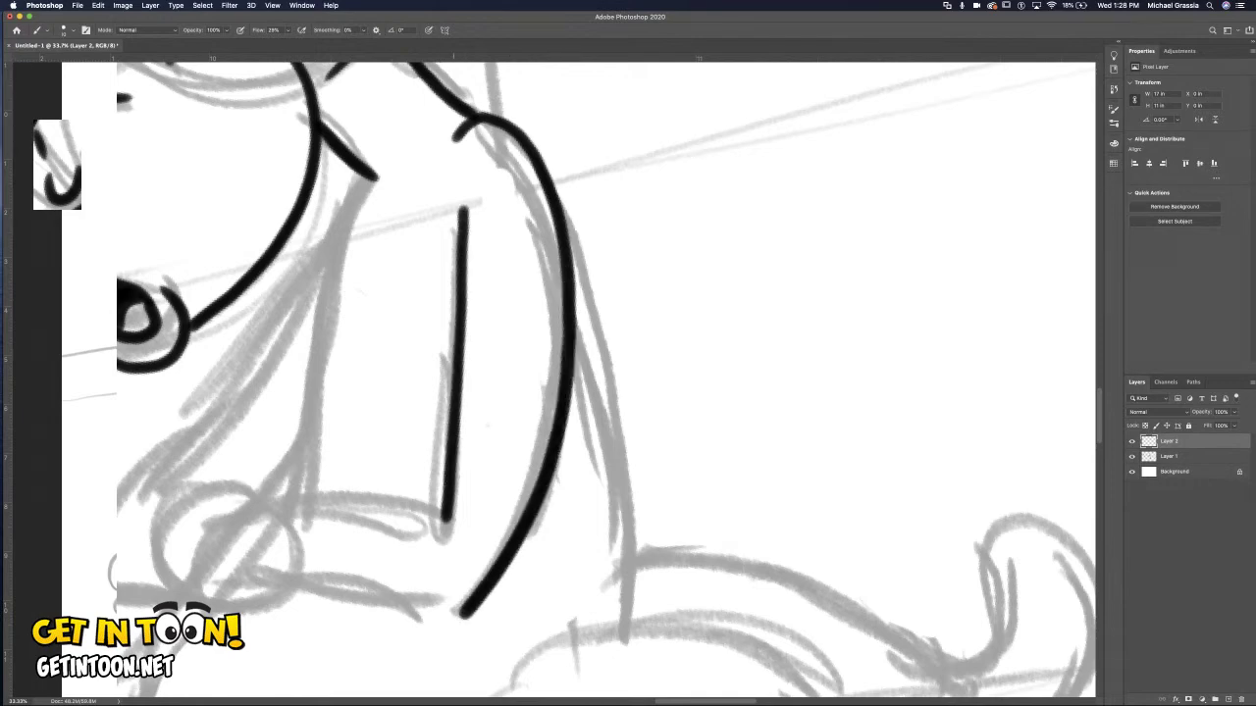
pyautogui.moveTo(288, 503); pyautogui.dragTo(434, 505)
pyautogui.moveTo(296, 587); pyautogui.dragTo(465, 614)
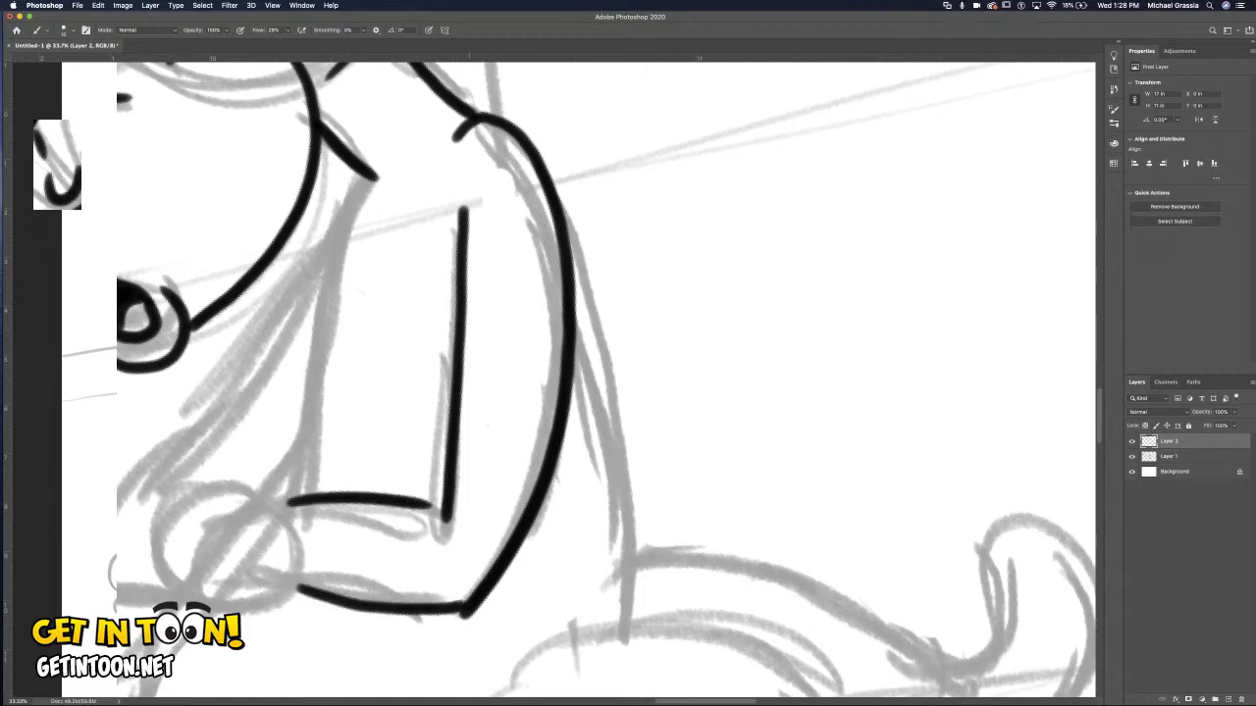
pyautogui.press('super+z')
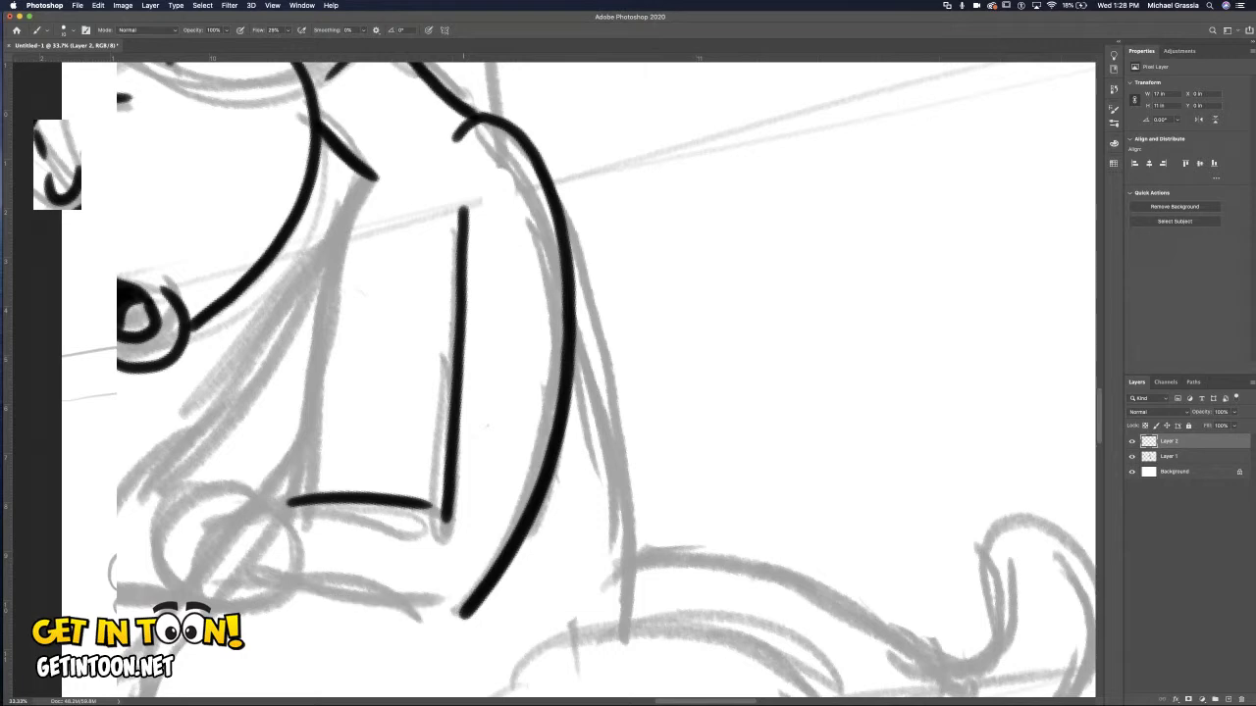
pyautogui.moveTo(287, 583)
pyautogui.mouseDown()
pyautogui.moveTo(414, 622)
pyautogui.moveTo(468, 614)
pyautogui.mouseUp()
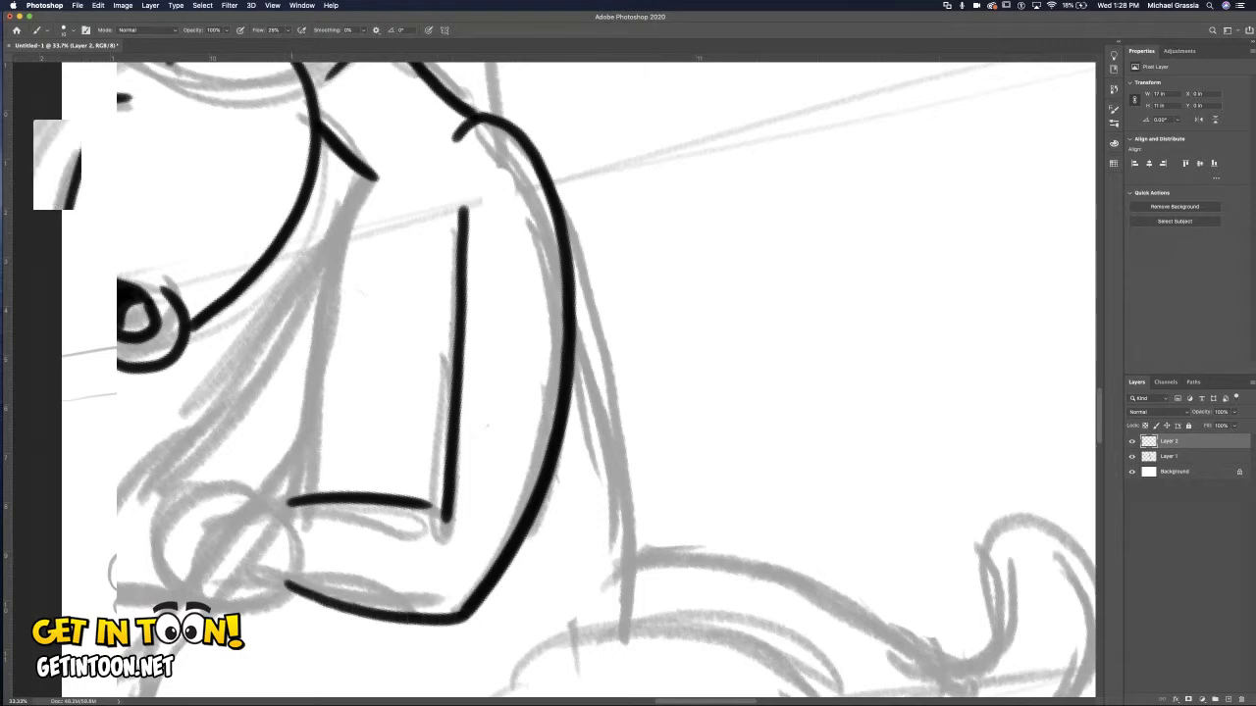
pyautogui.moveTo(294, 499)
pyautogui.mouseDown()
pyautogui.moveTo(274, 490)
pyautogui.moveTo(285, 515)
pyautogui.moveTo(255, 540)
pyautogui.moveTo(266, 604)
pyautogui.mouseUp()
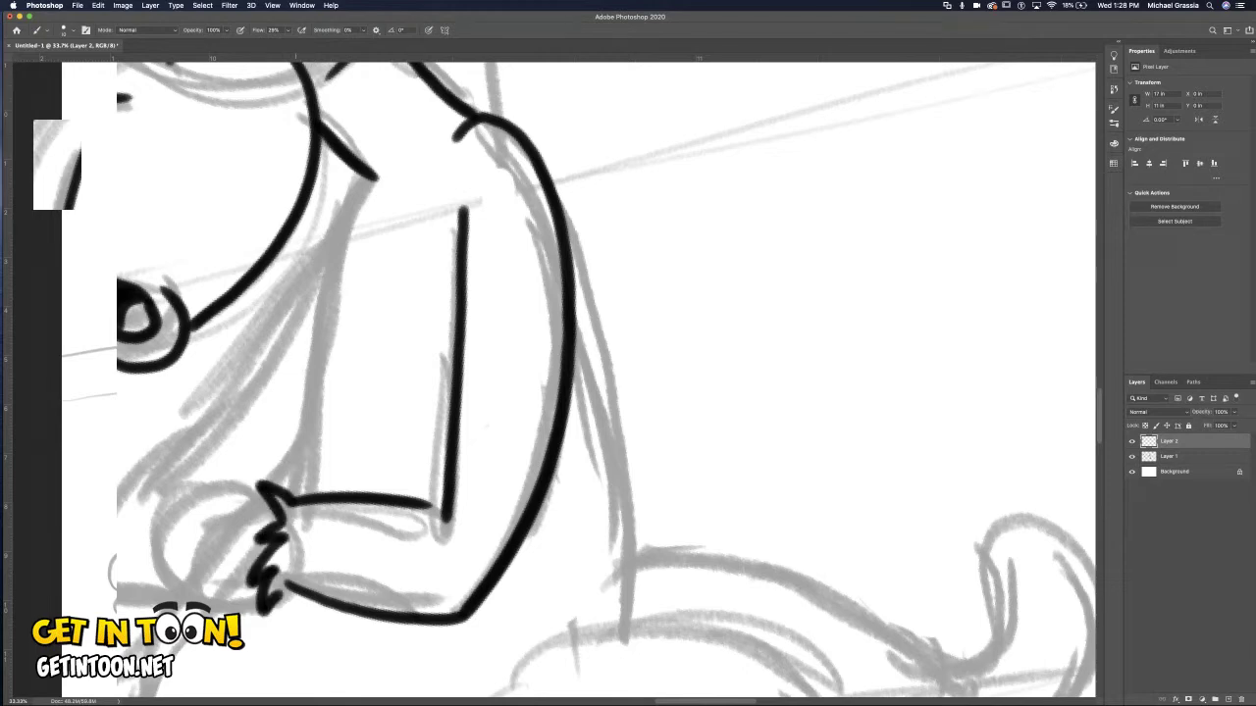
# Ink the chest and belly line down to the fur cuff, and the back line from behind the upper arm to the tail base.
pyautogui.moveTo(361, 199)
pyautogui.mouseDown()
pyautogui.moveTo(343, 226)
pyautogui.moveTo(290, 485)
pyautogui.mouseUp()
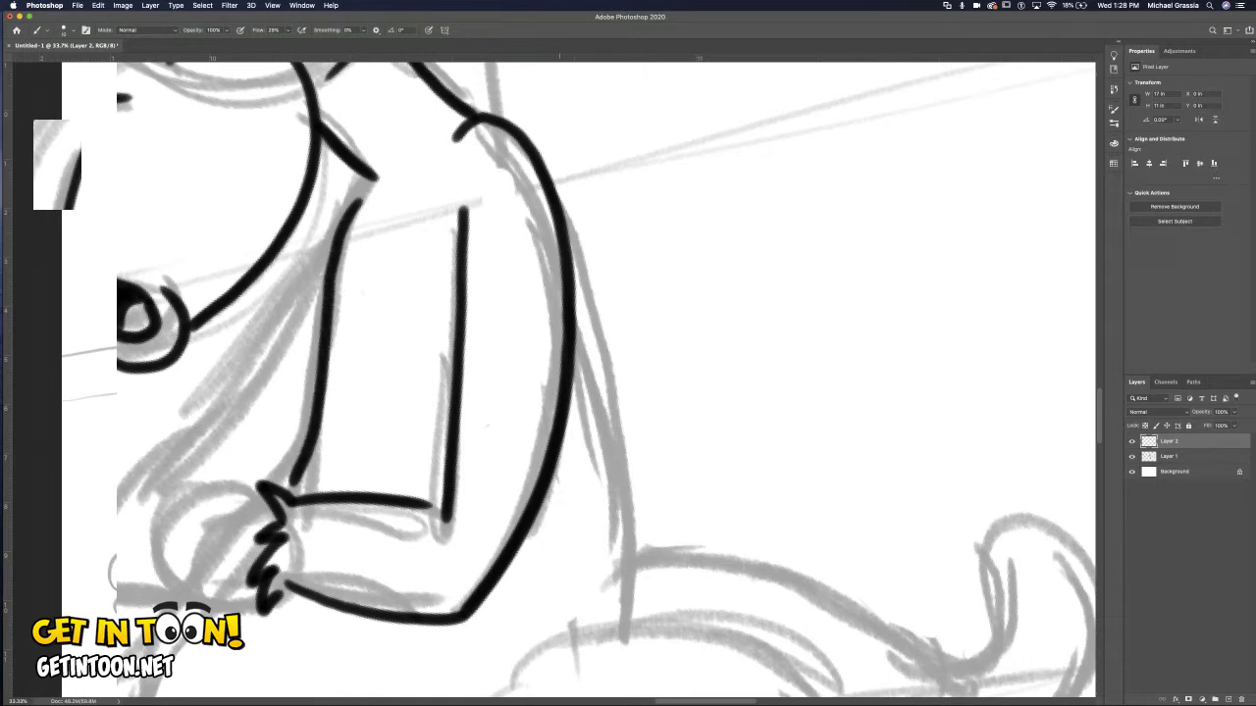
pyautogui.moveTo(557, 202)
pyautogui.mouseDown()
pyautogui.moveTo(618, 436)
pyautogui.moveTo(643, 623)
pyautogui.mouseUp()
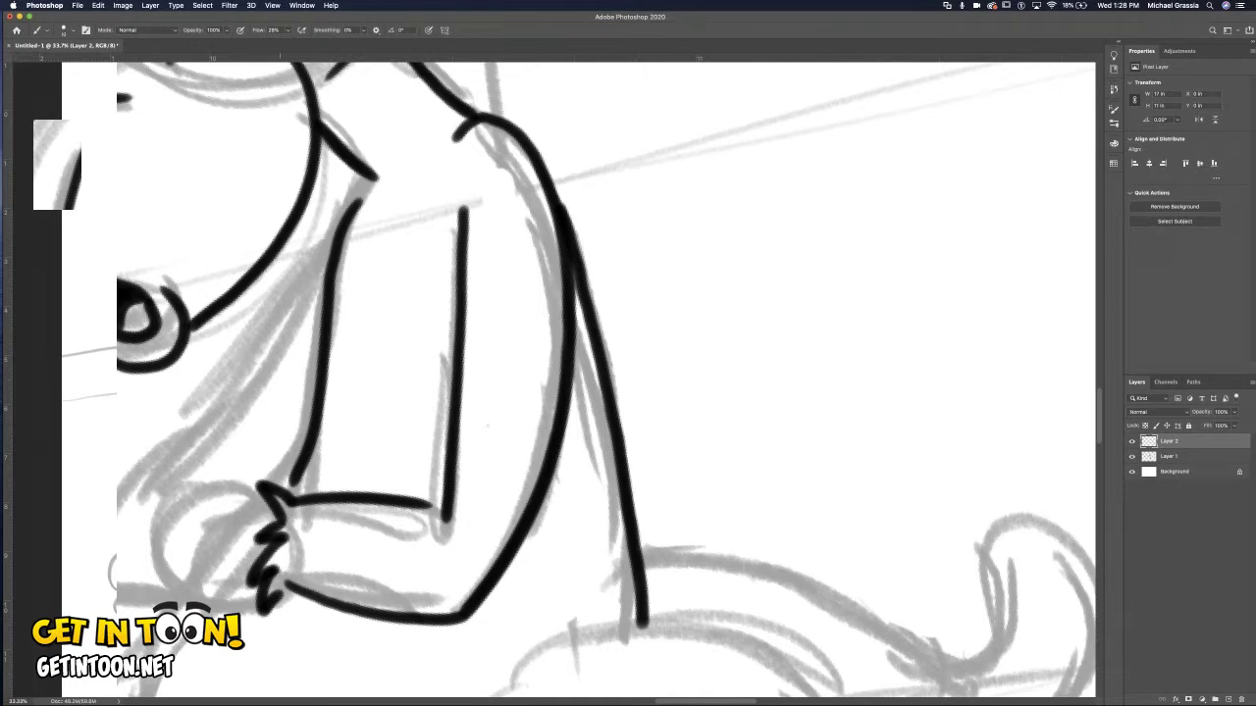
# Ink the sleeping monkey's folded hand over the sketch, outlining the back of the hand and the curled fingers of both hands.
pyautogui.hscroll(-5, 607, 381)
pyautogui.scroll(-1, 606, 382)
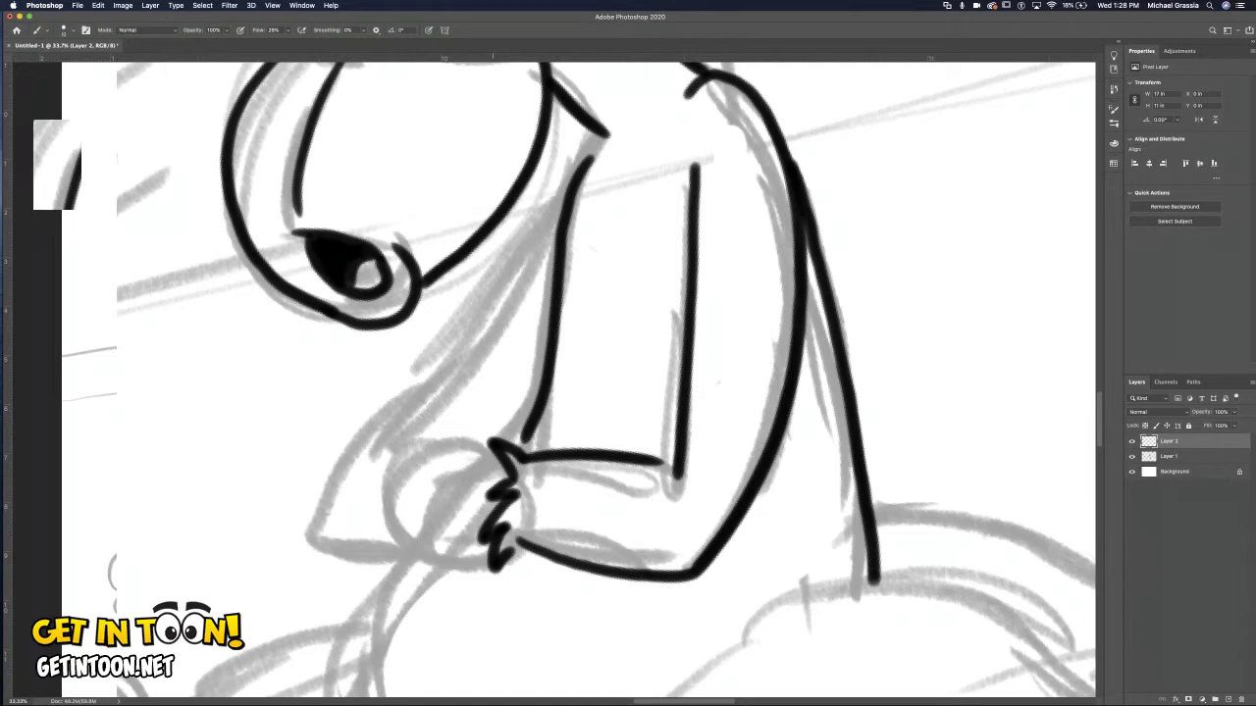
pyautogui.moveTo(495, 442)
pyautogui.mouseDown()
pyautogui.moveTo(437, 438)
pyautogui.moveTo(384, 502)
pyautogui.moveTo(446, 465)
pyautogui.mouseUp()
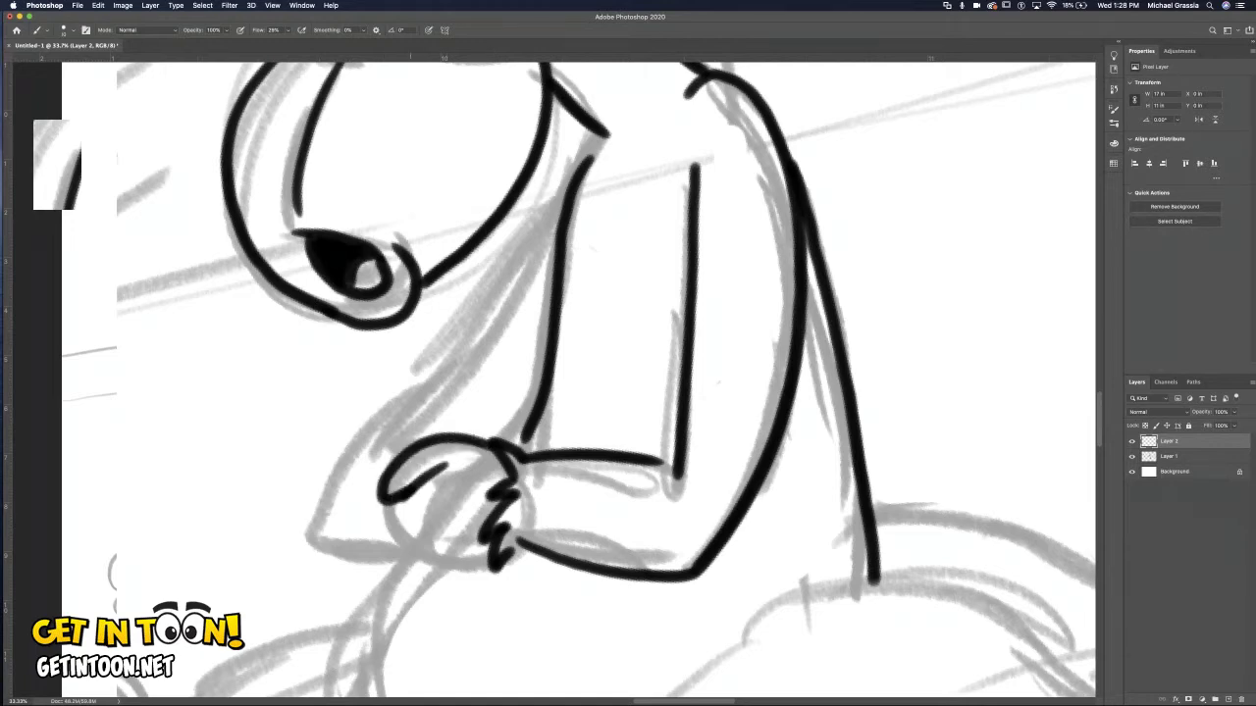
pyautogui.moveTo(382, 502)
pyautogui.mouseDown()
pyautogui.moveTo(432, 510)
pyautogui.moveTo(454, 487)
pyautogui.moveTo(394, 563)
pyautogui.moveTo(463, 514)
pyautogui.moveTo(449, 555)
pyautogui.moveTo(473, 561)
pyautogui.moveTo(431, 569)
pyautogui.moveTo(469, 589)
pyautogui.moveTo(510, 589)
pyautogui.moveTo(520, 573)
pyautogui.mouseUp()
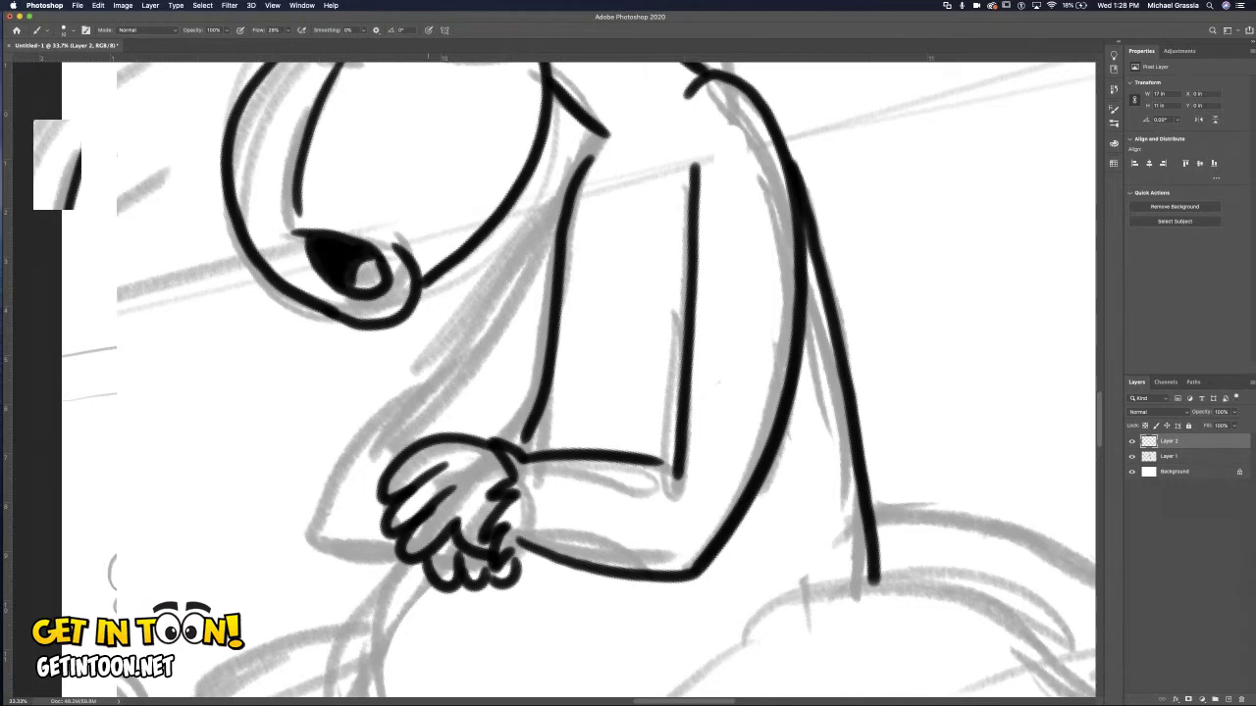
# Ink the sleeping monkey's far arm from shoulder to elbow and forearm, and extend the line at the near elbow.
pyautogui.moveTo(358, 446)
pyautogui.mouseDown()
pyautogui.moveTo(295, 577)
pyautogui.moveTo(394, 561)
pyautogui.mouseUp()
pyautogui.moveTo(692, 574); pyautogui.dragTo(667, 594)
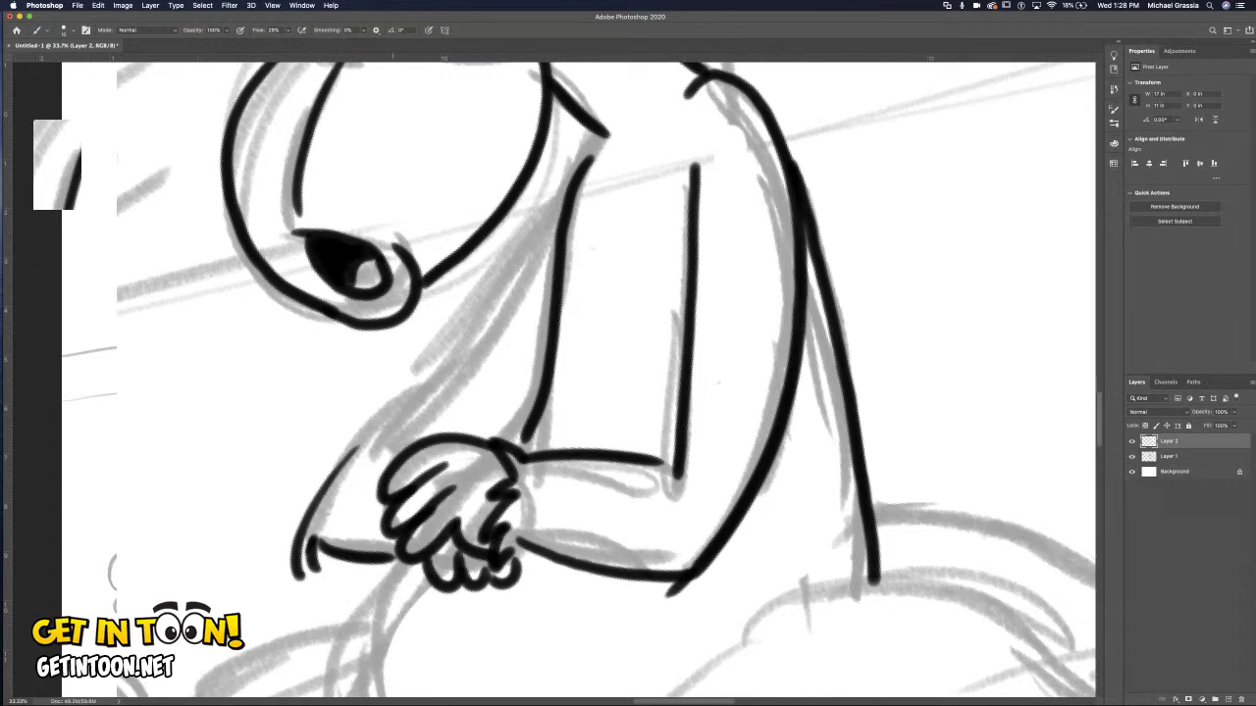
pyautogui.moveTo(585, 161); pyautogui.dragTo(324, 482)
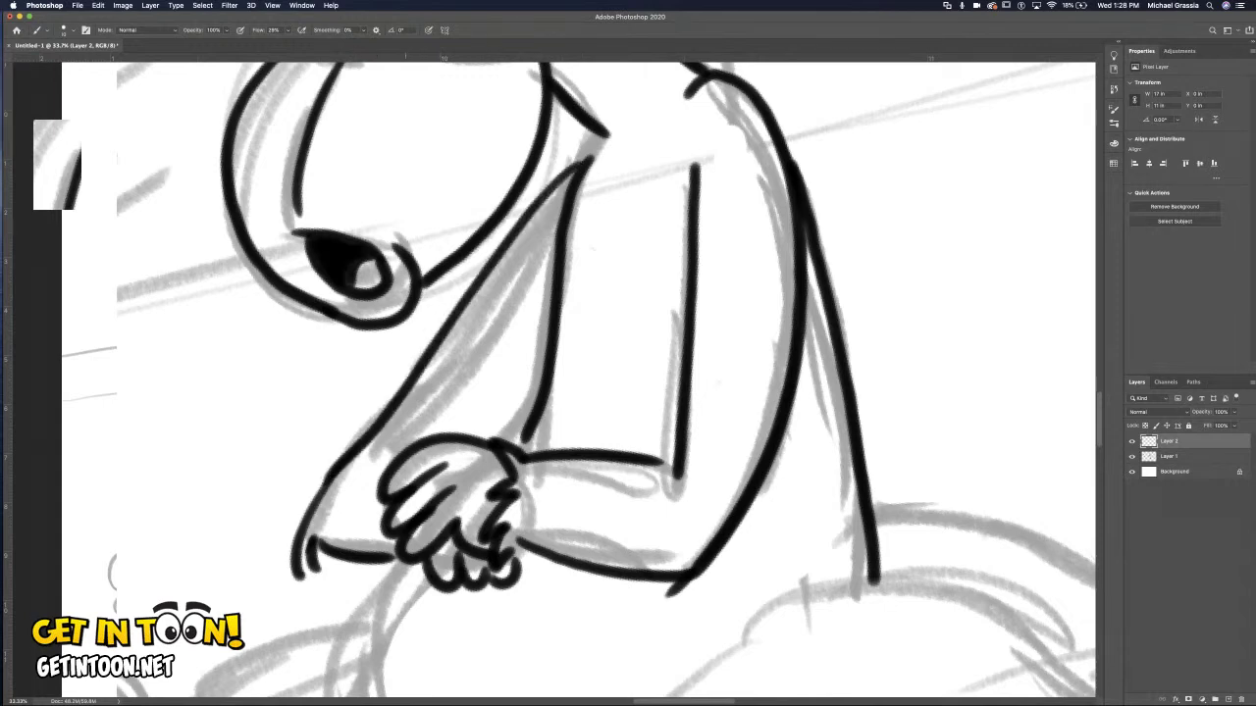
pyautogui.moveTo(551, 279); pyautogui.dragTo(438, 437)
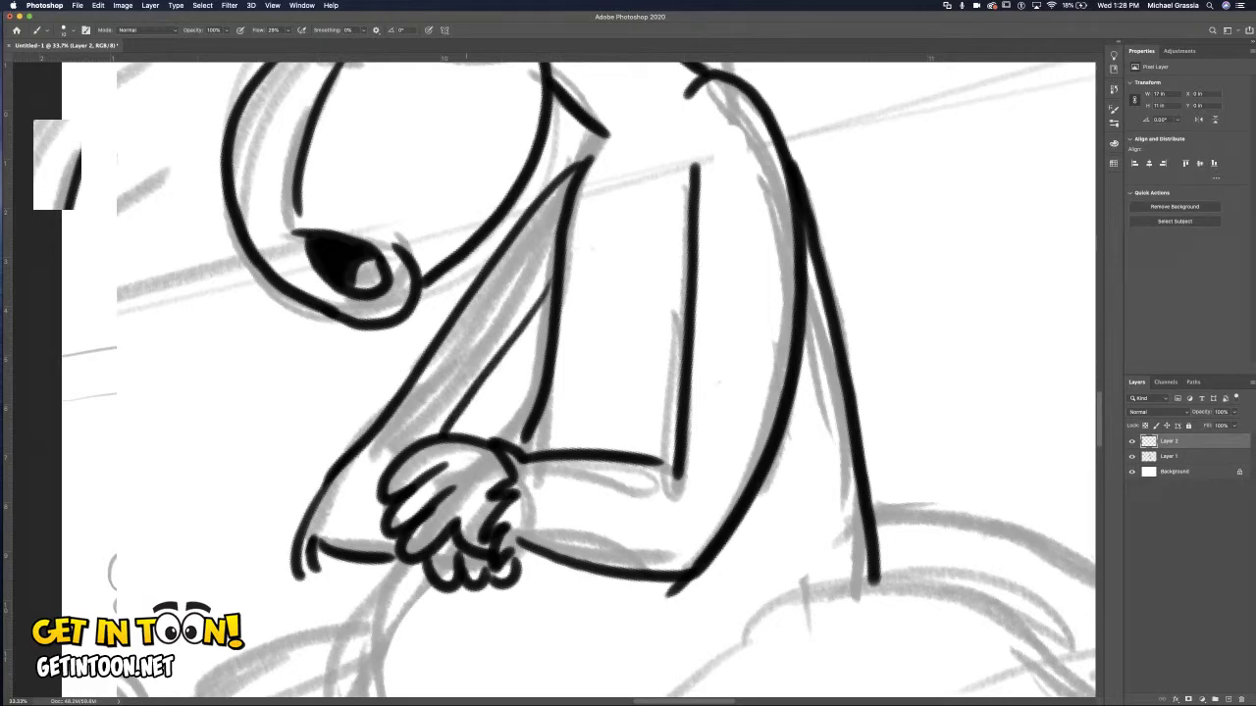
# Ink the sleeping monkey's near leg and the tree root beneath it, with a small grass tuft on the root's lower edge.
pyautogui.press('super+minus')
pyautogui.press('super+minus')
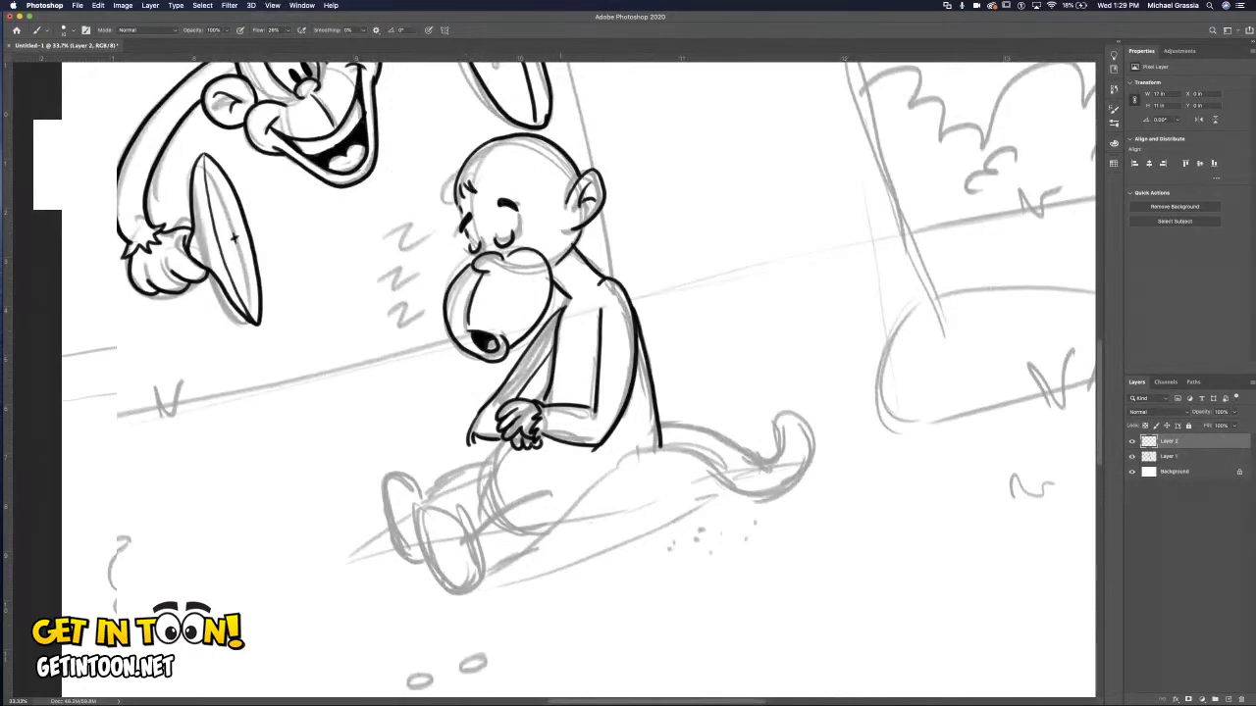
pyautogui.moveTo(563, 492); pyautogui.dragTo(473, 531)
pyautogui.moveTo(681, 447)
pyautogui.mouseDown()
pyautogui.moveTo(634, 452)
pyautogui.moveTo(714, 457)
pyautogui.mouseUp()
pyautogui.moveTo(632, 454)
pyautogui.mouseDown()
pyautogui.moveTo(614, 473)
pyautogui.moveTo(651, 473)
pyautogui.moveTo(578, 497)
pyautogui.moveTo(536, 547)
pyautogui.moveTo(450, 594)
pyautogui.moveTo(586, 569)
pyautogui.moveTo(728, 505)
pyautogui.mouseUp()
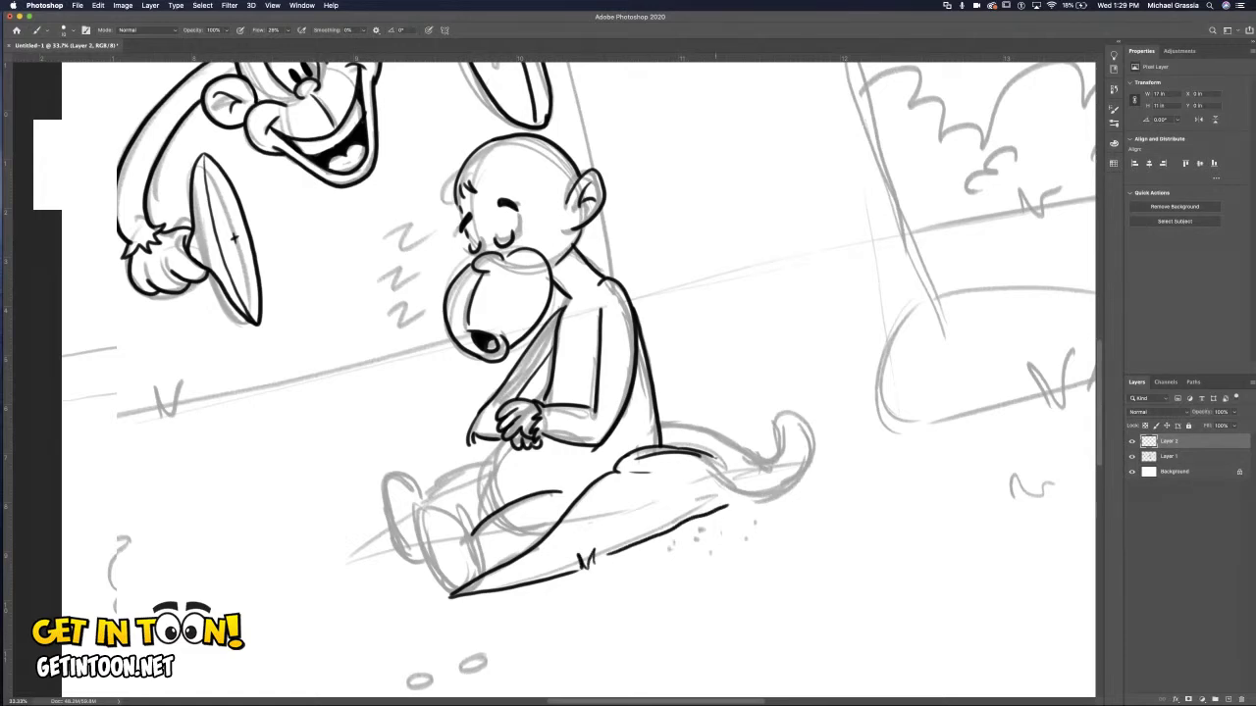
# Ink both edges of the sleeping monkey's tail, curling it up at the tip.
pyautogui.moveTo(714, 455)
pyautogui.mouseDown()
pyautogui.moveTo(755, 488)
pyautogui.moveTo(796, 480)
pyautogui.moveTo(814, 434)
pyautogui.moveTo(787, 417)
pyautogui.moveTo(784, 451)
pyautogui.mouseUp()
pyautogui.moveTo(662, 431)
pyautogui.mouseDown()
pyautogui.moveTo(773, 467)
pyautogui.moveTo(785, 448)
pyautogui.mouseUp()
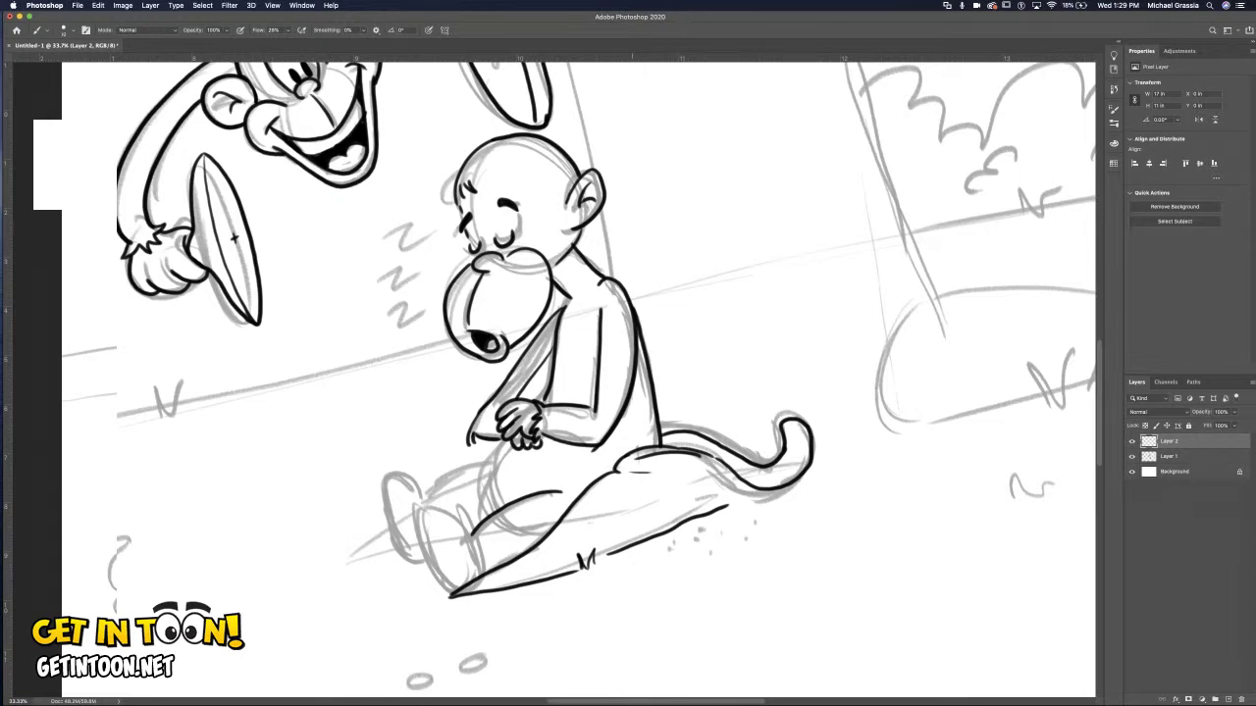
pyautogui.moveTo(587, 499); pyautogui.dragTo(565, 534)
pyautogui.press('super+z')
pyautogui.press('super+z')
# Add a knot, bark lines and dirt specks to the root under the monkey, and ink the ground line beyond the tail.
pyautogui.moveTo(616, 487); pyautogui.dragTo(579, 520)
pyautogui.moveTo(708, 494); pyautogui.dragTo(591, 539)
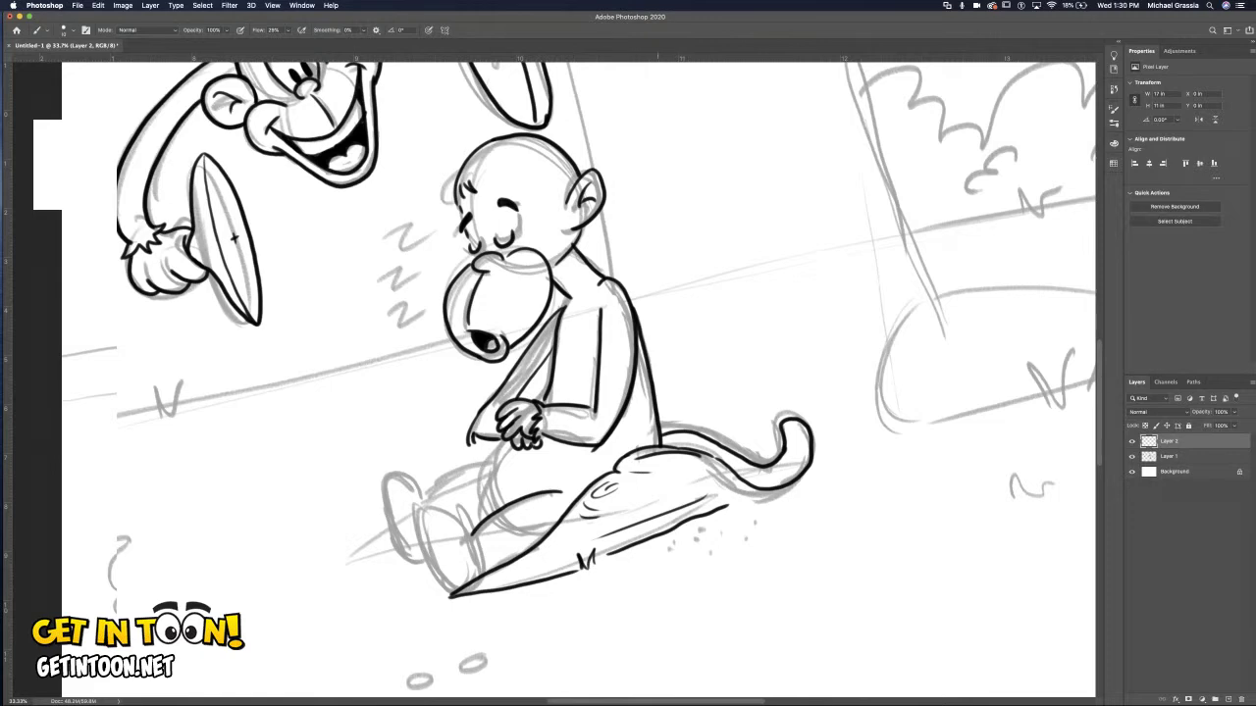
pyautogui.moveTo(671, 502); pyautogui.dragTo(663, 514)
pyautogui.moveTo(659, 512); pyautogui.dragTo(646, 526)
pyautogui.moveTo(812, 457); pyautogui.dragTo(897, 432)
# Ink the soles and toes of both of the sleeping monkey's feet.
pyautogui.moveTo(471, 581)
pyautogui.mouseDown()
pyautogui.moveTo(459, 508)
pyautogui.moveTo(442, 516)
pyautogui.moveTo(451, 535)
pyautogui.moveTo(428, 530)
pyautogui.moveTo(418, 546)
pyautogui.mouseUp()
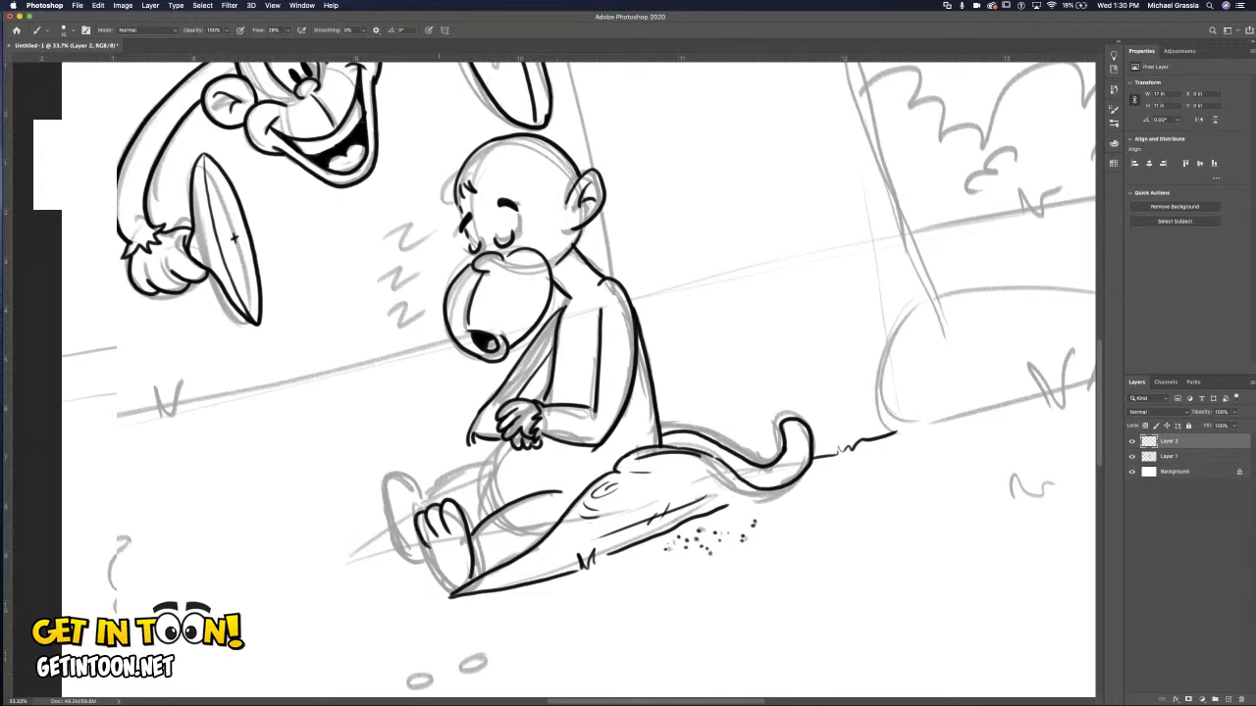
pyautogui.moveTo(444, 590)
pyautogui.mouseDown()
pyautogui.moveTo(424, 581)
pyautogui.moveTo(437, 551)
pyautogui.moveTo(449, 575)
pyautogui.mouseUp()
pyautogui.moveTo(416, 520)
pyautogui.mouseDown()
pyautogui.moveTo(404, 528)
pyautogui.moveTo(414, 556)
pyautogui.mouseUp()
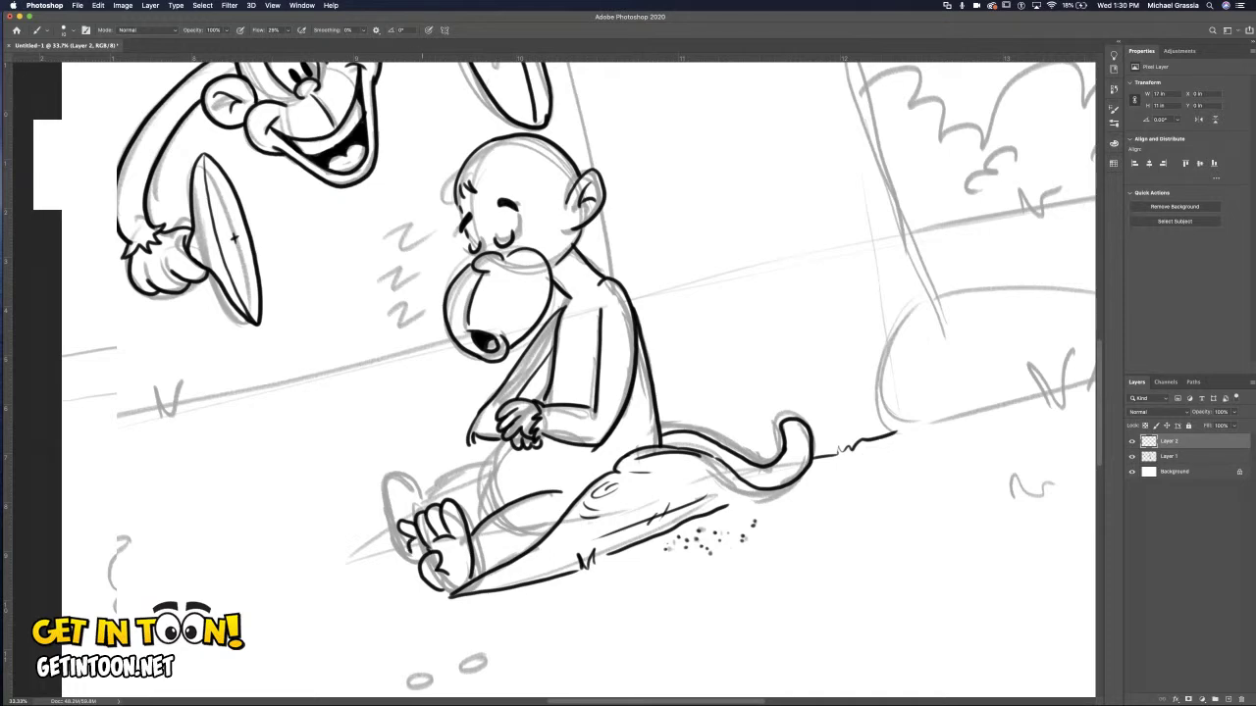
pyautogui.moveTo(419, 510)
pyautogui.mouseDown()
pyautogui.moveTo(391, 473)
pyautogui.moveTo(392, 506)
pyautogui.moveTo(376, 506)
pyautogui.moveTo(412, 561)
pyautogui.mouseUp()
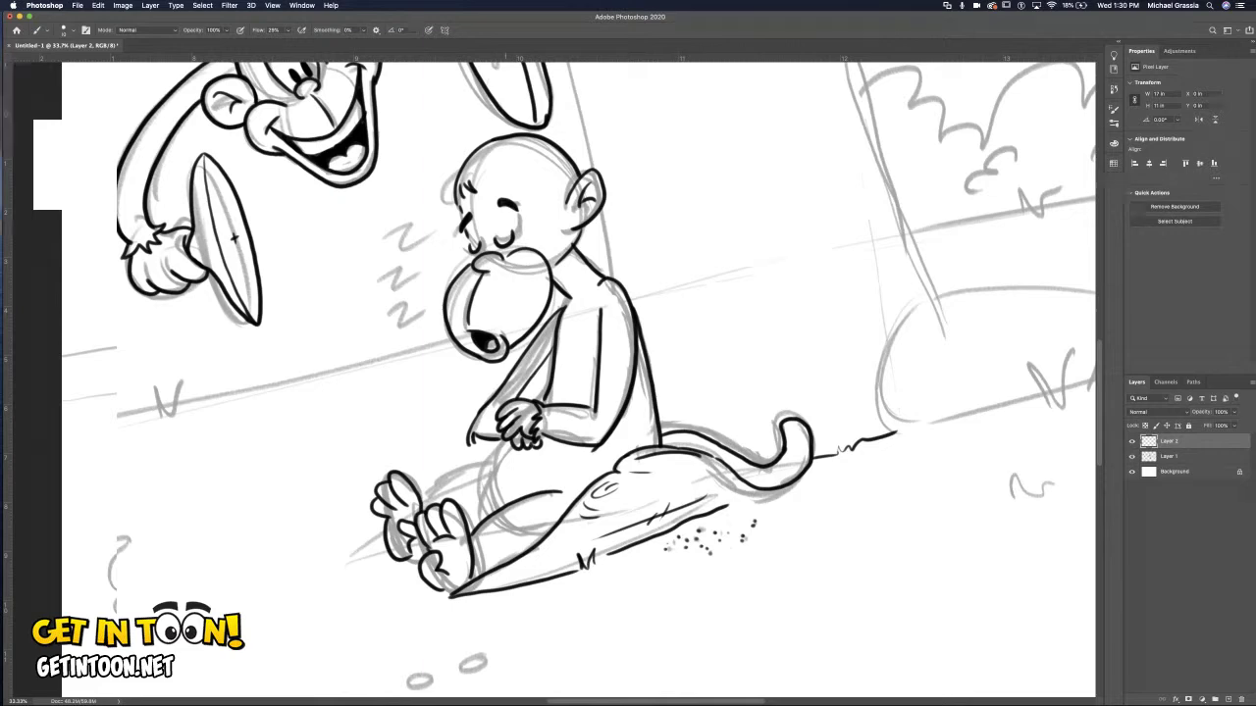
# Ink the sleeping monkey's belly and far leg, plus the root tip with grass blades sticking out behind the feet.
pyautogui.moveTo(512, 443)
pyautogui.mouseDown()
pyautogui.moveTo(502, 506)
pyautogui.moveTo(488, 480)
pyautogui.mouseUp()
pyautogui.moveTo(468, 525); pyautogui.dragTo(482, 517)
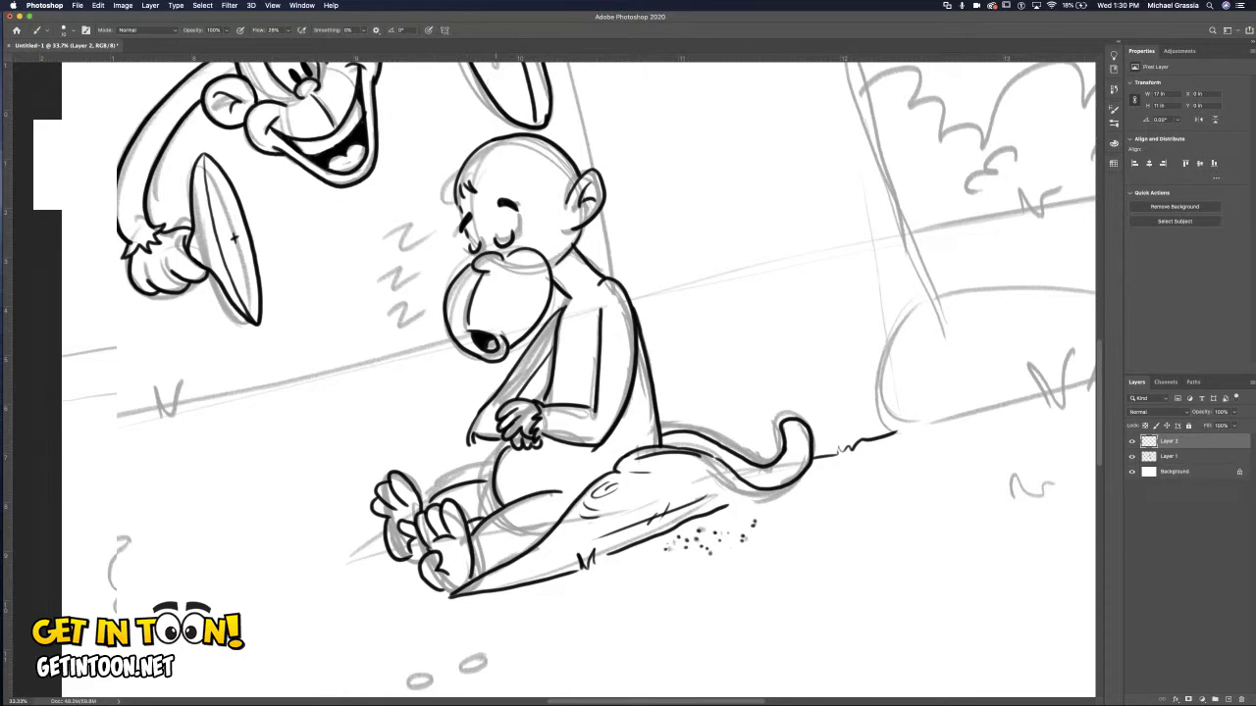
pyautogui.moveTo(491, 459)
pyautogui.mouseDown()
pyautogui.moveTo(324, 538)
pyautogui.moveTo(385, 542)
pyautogui.moveTo(352, 530)
pyautogui.moveTo(359, 512)
pyautogui.moveTo(368, 547)
pyautogui.mouseUp()
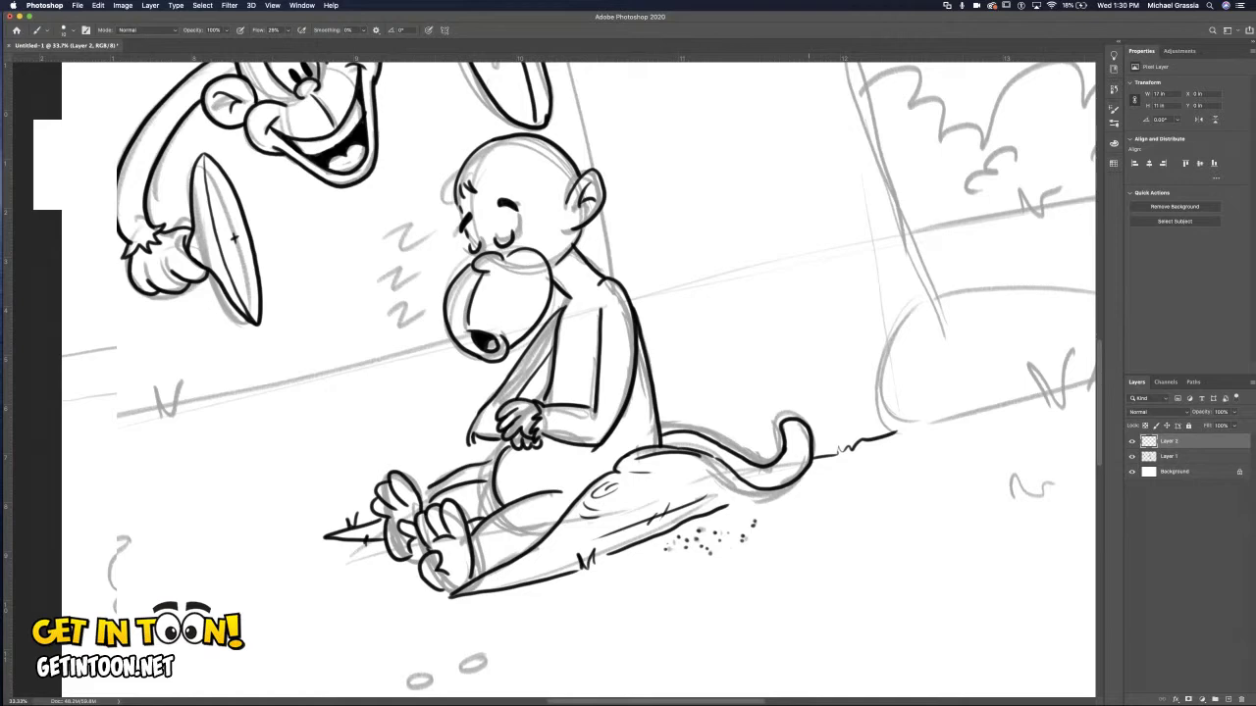
# Ink the large root on the trunk's far side from the monkeys, with creases at its top and a grass tuft along its base.
pyautogui.press('r')
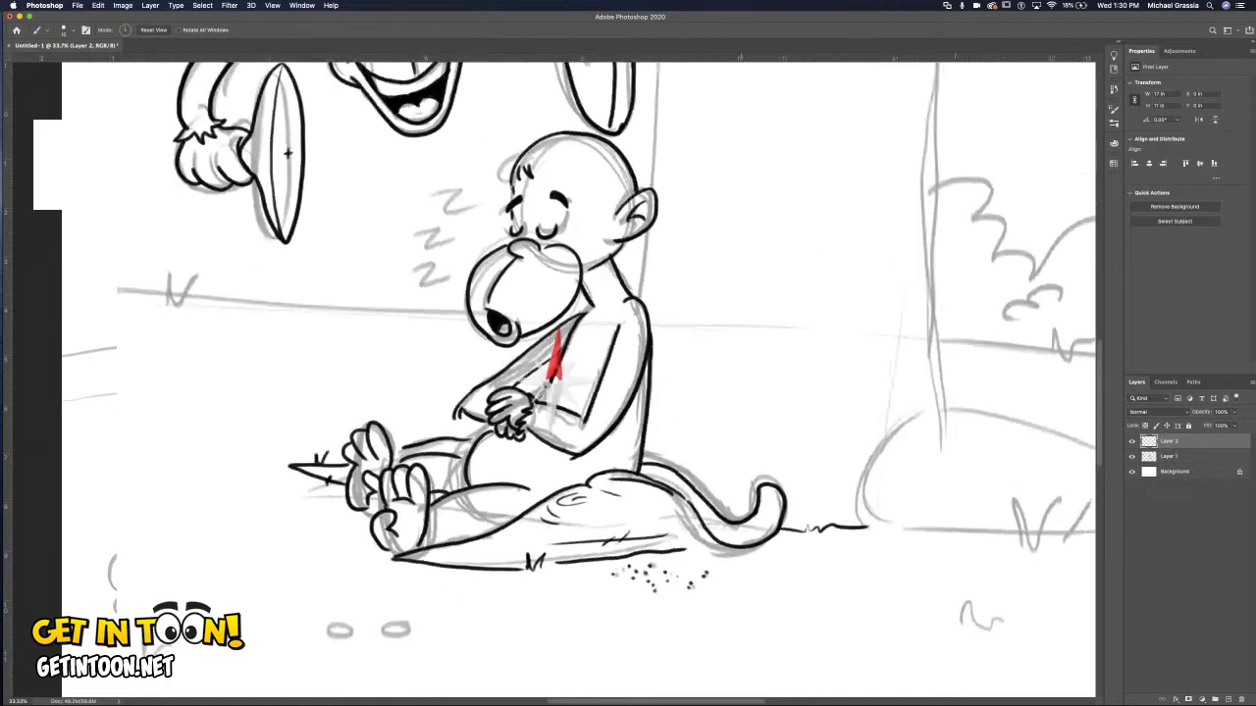
pyautogui.press('Escape')
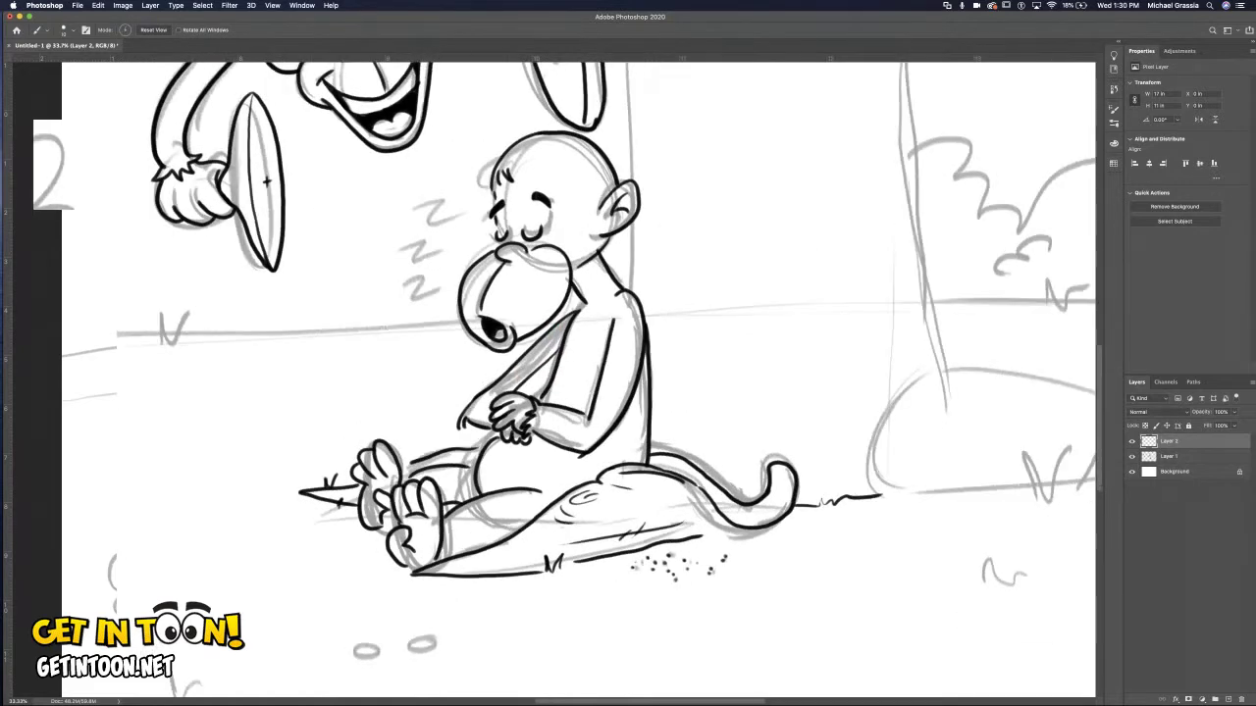
pyautogui.press('b')
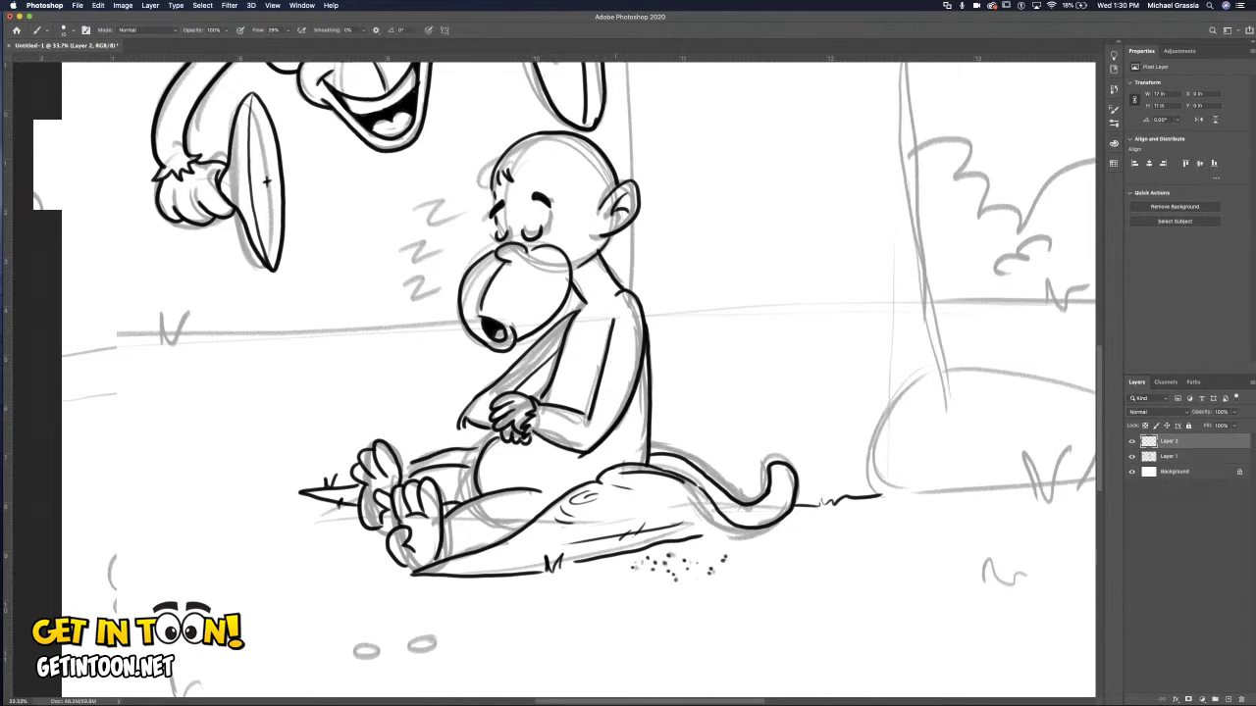
pyautogui.hscroll(10, 265, 182)
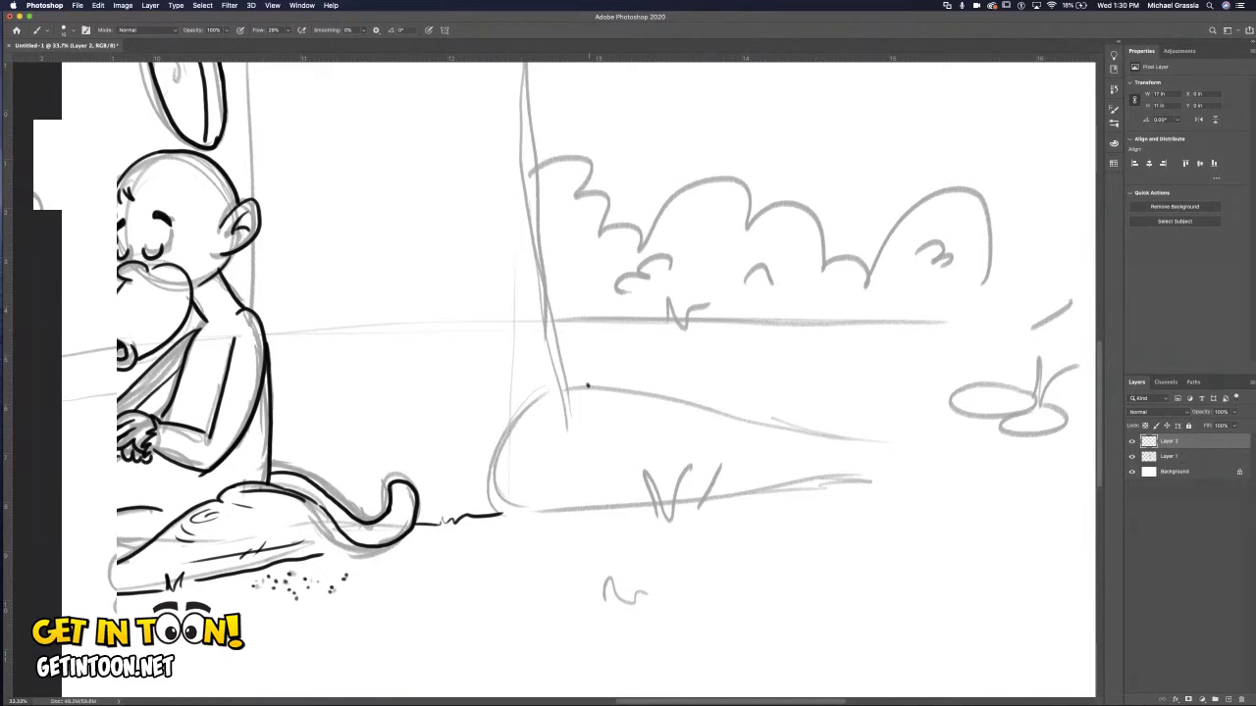
pyautogui.moveTo(588, 386)
pyautogui.mouseDown()
pyautogui.moveTo(528, 390)
pyautogui.moveTo(541, 355)
pyautogui.moveTo(518, 364)
pyautogui.moveTo(525, 349)
pyautogui.mouseUp()
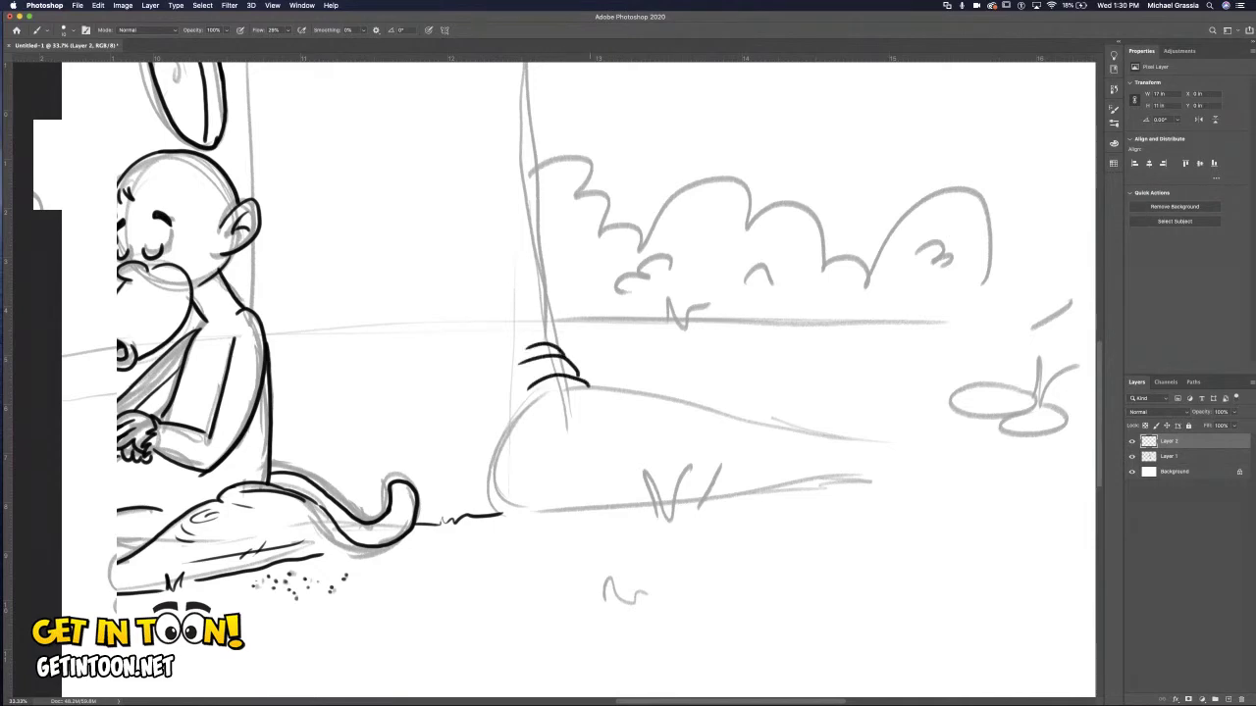
pyautogui.moveTo(573, 388); pyautogui.dragTo(927, 464)
pyautogui.moveTo(506, 440)
pyautogui.mouseDown()
pyautogui.moveTo(493, 481)
pyautogui.moveTo(569, 510)
pyautogui.moveTo(661, 516)
pyautogui.mouseUp()
pyautogui.moveTo(687, 473); pyautogui.dragTo(675, 510)
pyautogui.moveTo(707, 469)
pyautogui.mouseDown()
pyautogui.moveTo(691, 508)
pyautogui.moveTo(701, 514)
pyautogui.moveTo(744, 490)
pyautogui.moveTo(926, 481)
pyautogui.mouseUp()
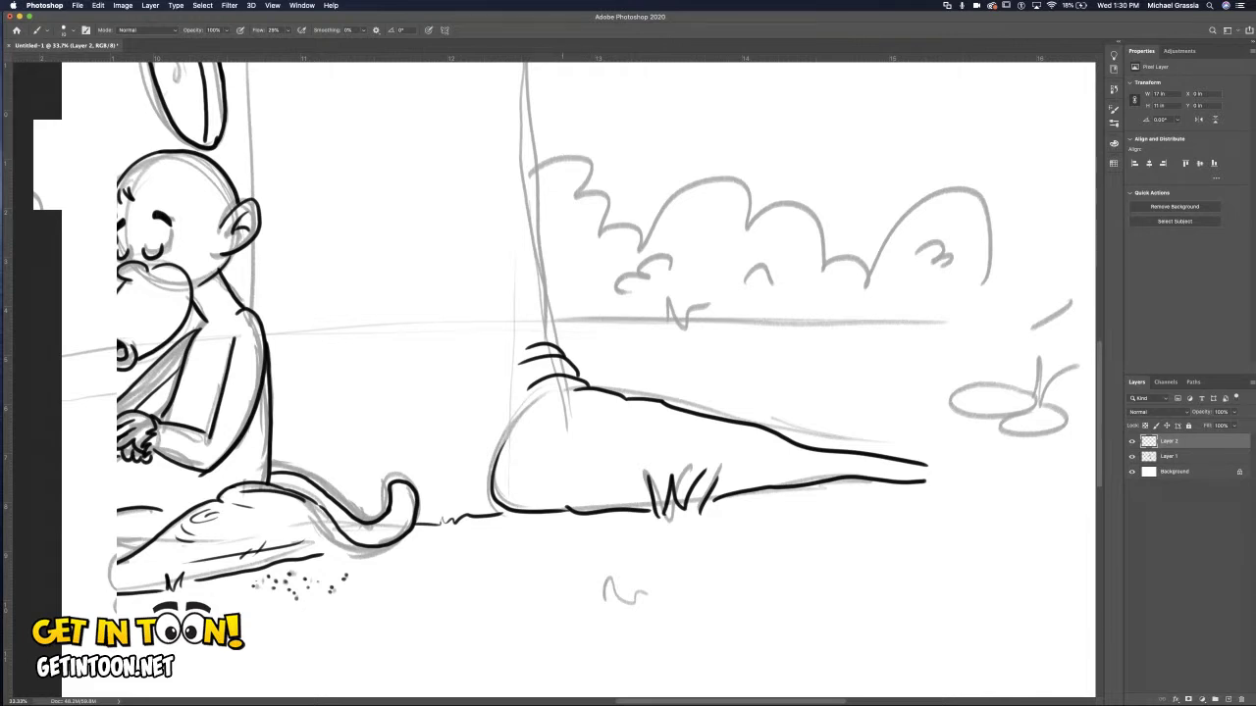
# Add a knot, short hatch marks and bark grain lines to the large root beside the trunk.
pyautogui.moveTo(572, 396)
pyautogui.mouseDown()
pyautogui.moveTo(554, 422)
pyautogui.moveTo(600, 414)
pyautogui.moveTo(656, 431)
pyautogui.mouseUp()
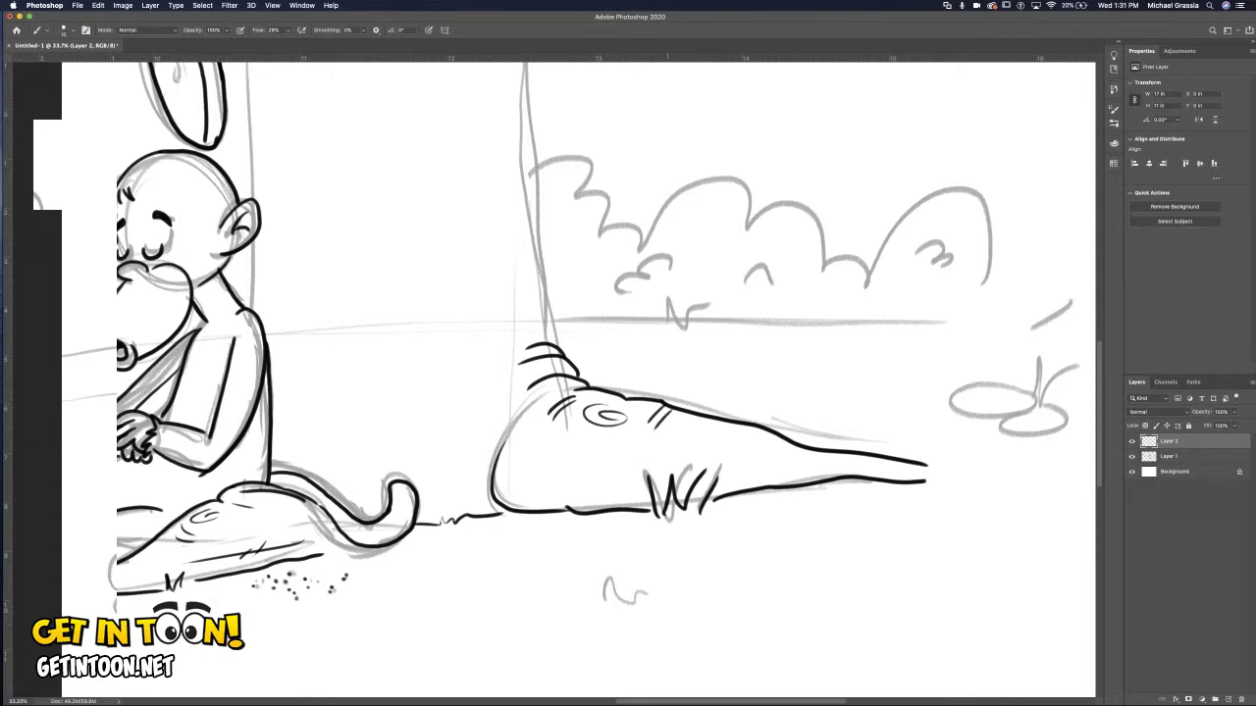
pyautogui.moveTo(563, 496)
pyautogui.mouseDown()
pyautogui.moveTo(548, 467)
pyautogui.moveTo(567, 494)
pyautogui.mouseUp()
pyautogui.moveTo(567, 483); pyautogui.dragTo(597, 477)
pyautogui.moveTo(810, 448); pyautogui.dragTo(791, 465)
pyautogui.moveTo(822, 452)
pyautogui.mouseDown()
pyautogui.moveTo(802, 468)
pyautogui.moveTo(927, 467)
pyautogui.moveTo(902, 469)
pyautogui.mouseUp()
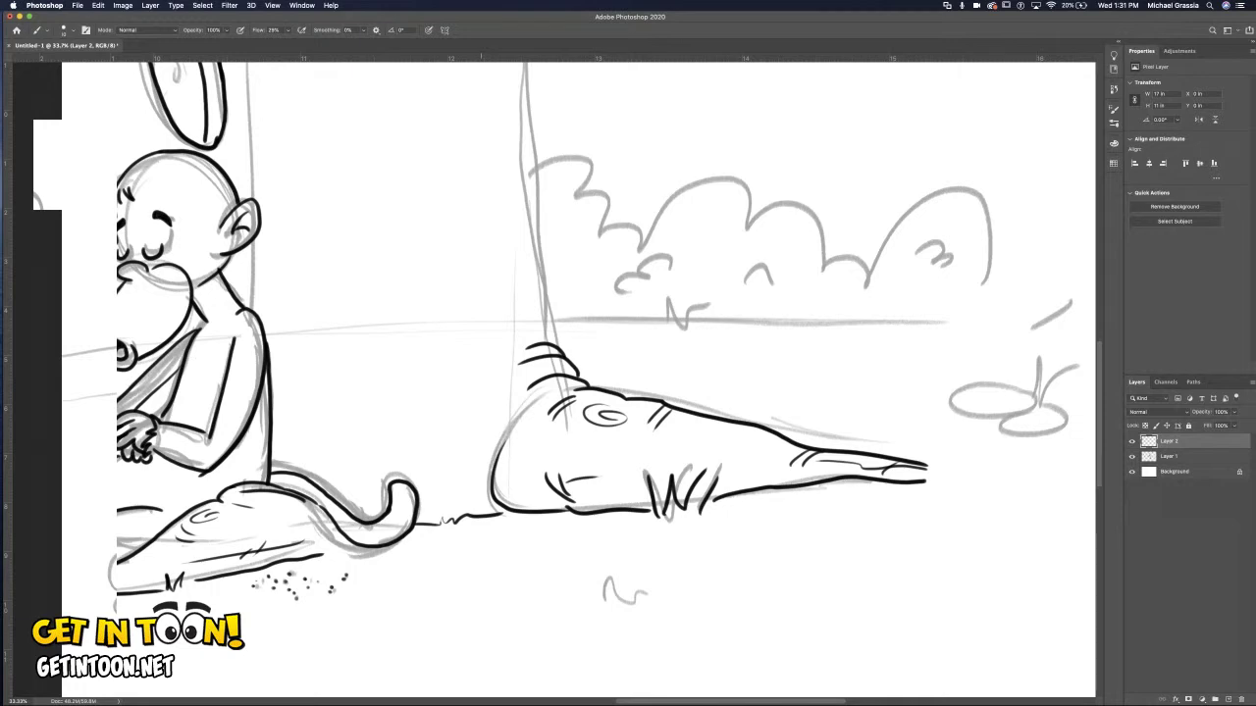
# Ink both edges of the tree trunk from the foliage down, leaving gaps at the branches and behind the monkeys.
pyautogui.scroll(6, 605, 376)
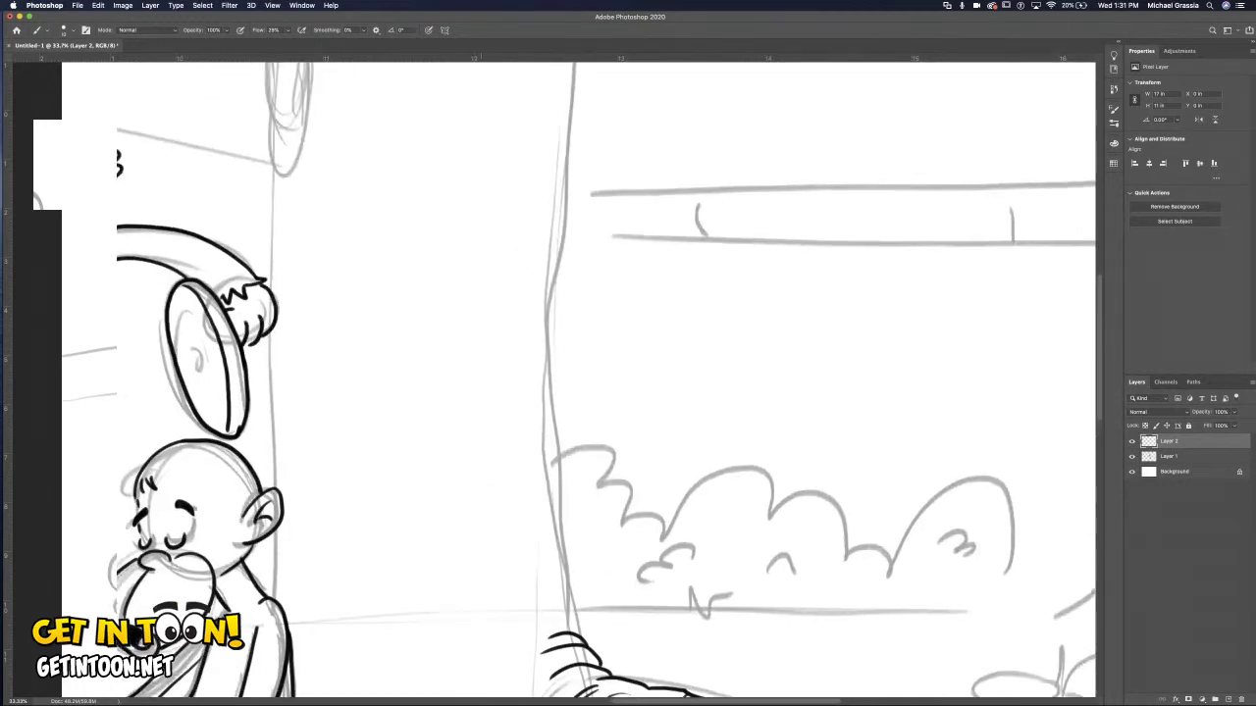
pyautogui.scroll(-3, 588, 376)
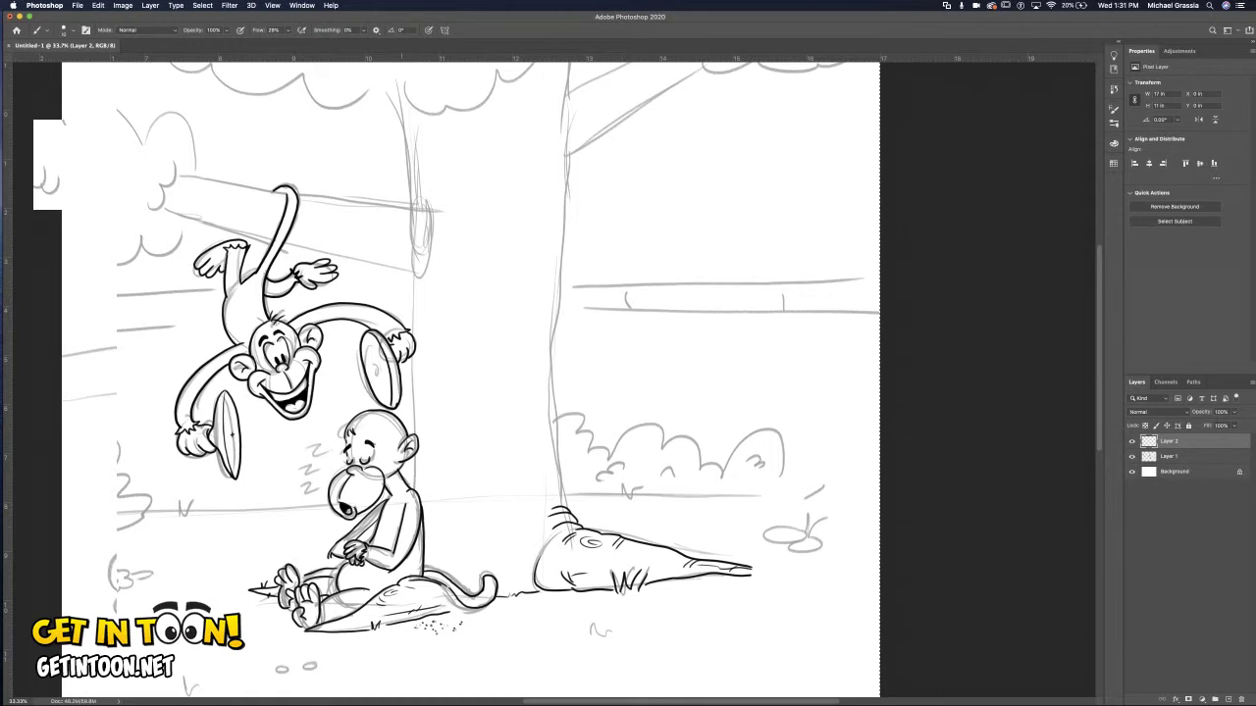
pyautogui.moveTo(401, 115); pyautogui.dragTo(410, 198)
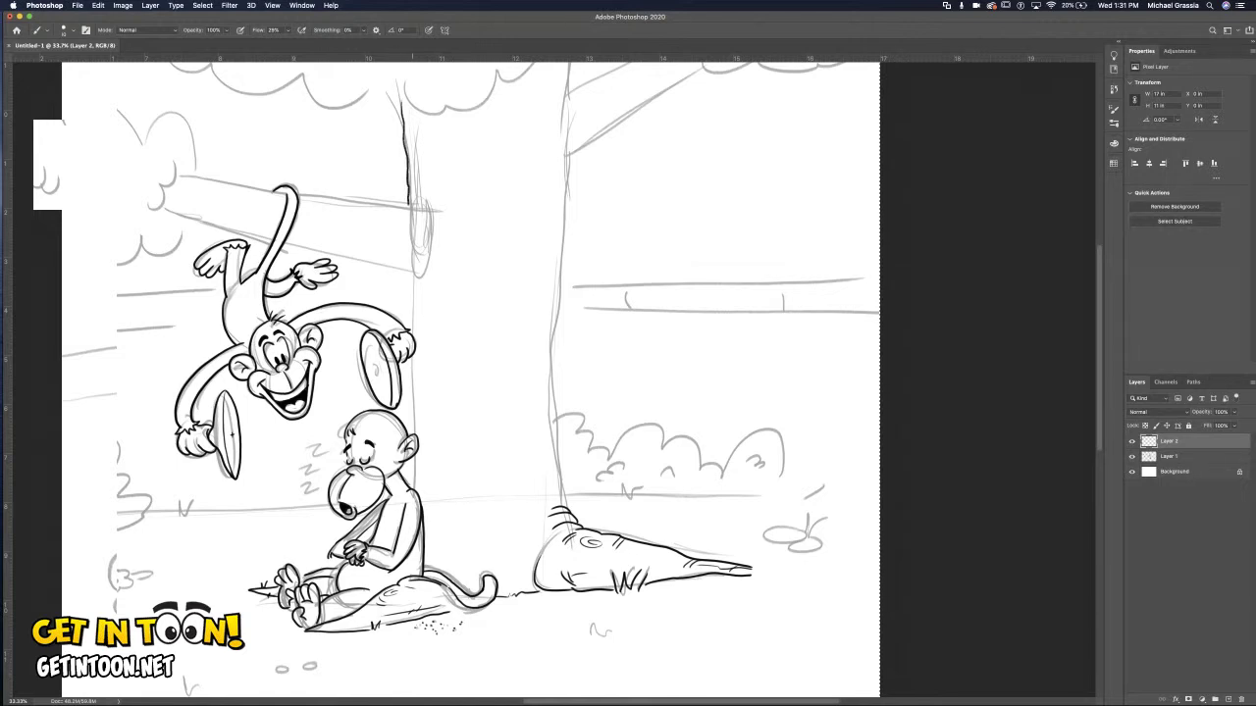
pyautogui.moveTo(411, 279); pyautogui.dragTo(411, 311)
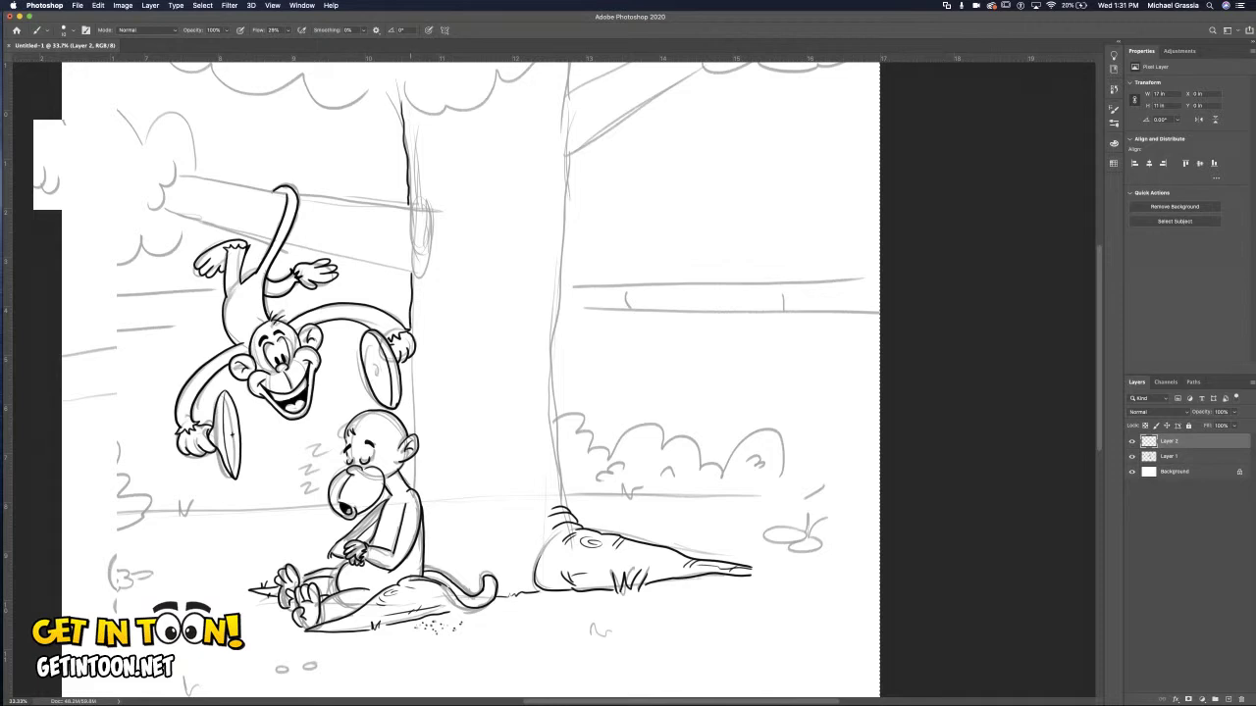
pyautogui.moveTo(410, 363); pyautogui.dragTo(410, 400)
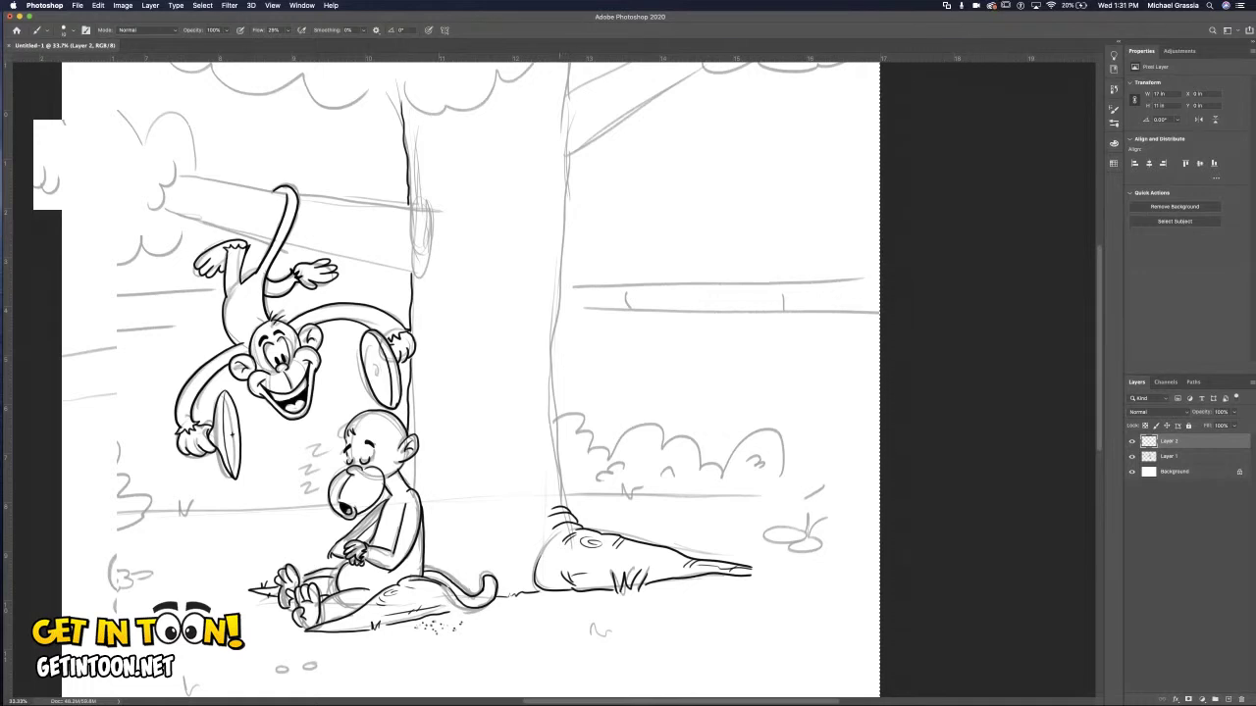
pyautogui.moveTo(562, 157); pyautogui.dragTo(562, 502)
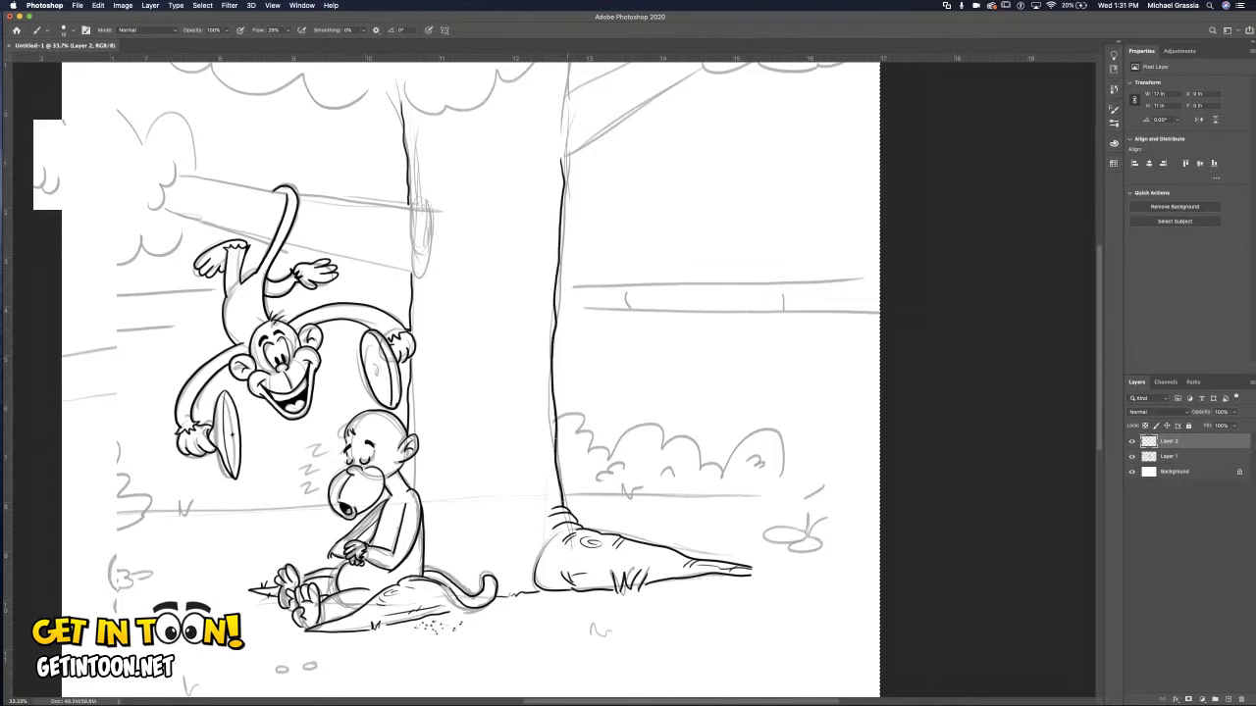
pyautogui.scroll(5, 471, 382)
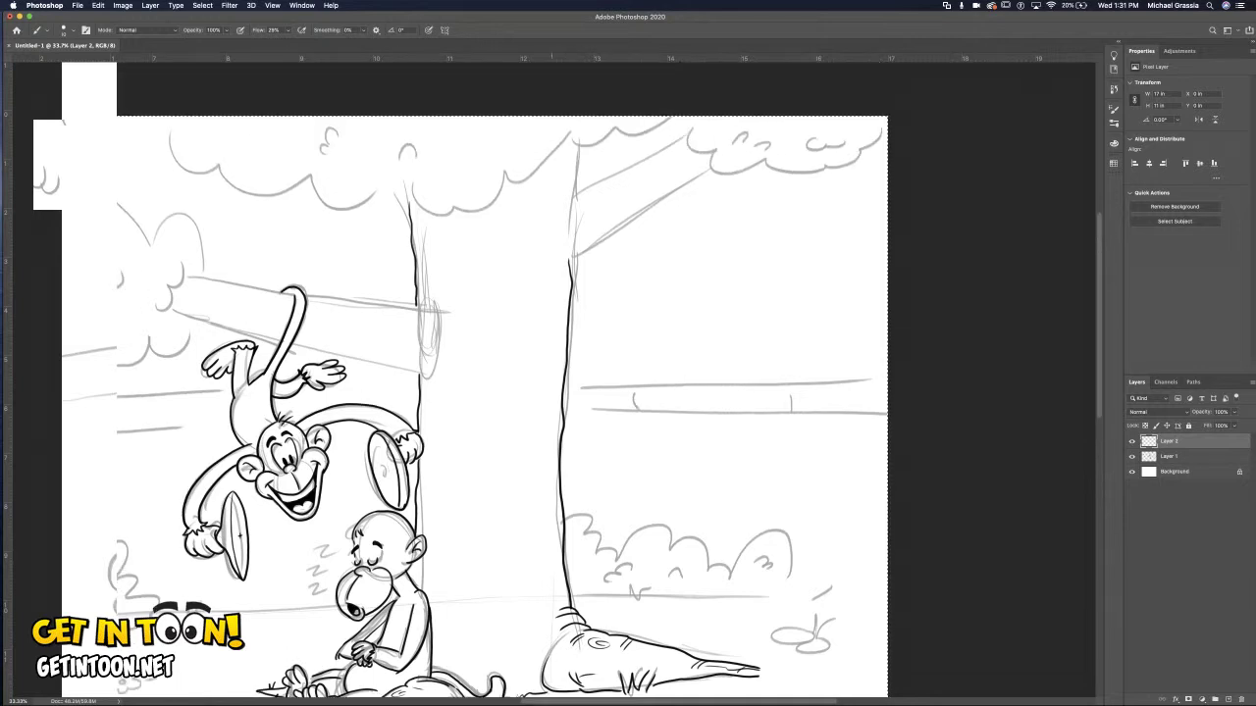
pyautogui.moveTo(577, 137); pyautogui.dragTo(575, 192)
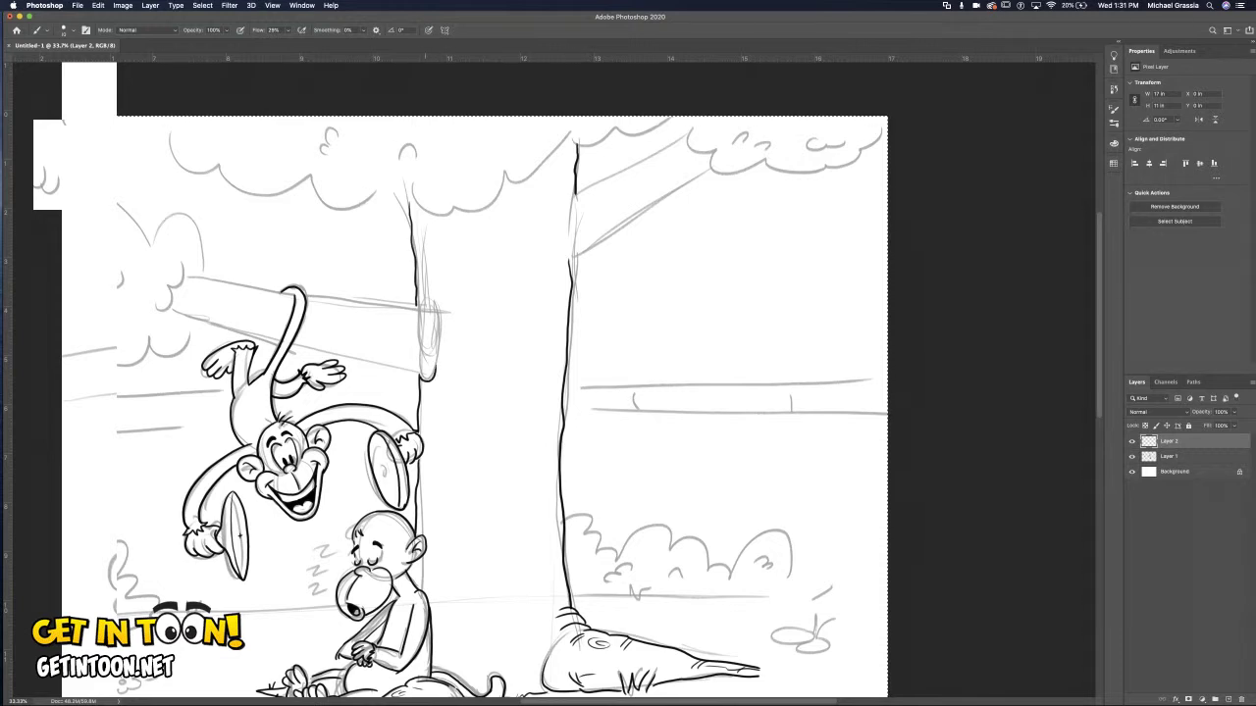
# Ink the rounded collar and creases where the monkey's branch joins the trunk.
pyautogui.moveTo(416, 305); pyautogui.dragTo(436, 320)
pyautogui.moveTo(418, 302); pyautogui.dragTo(445, 312)
pyautogui.moveTo(426, 385); pyautogui.dragTo(447, 379)
# Ink the lower and upper edges of the branch the monkey hangs from, and add wood-grain lines near its outer end.
pyautogui.moveTo(171, 312); pyautogui.dragTo(361, 366)
pyautogui.press('super+z')
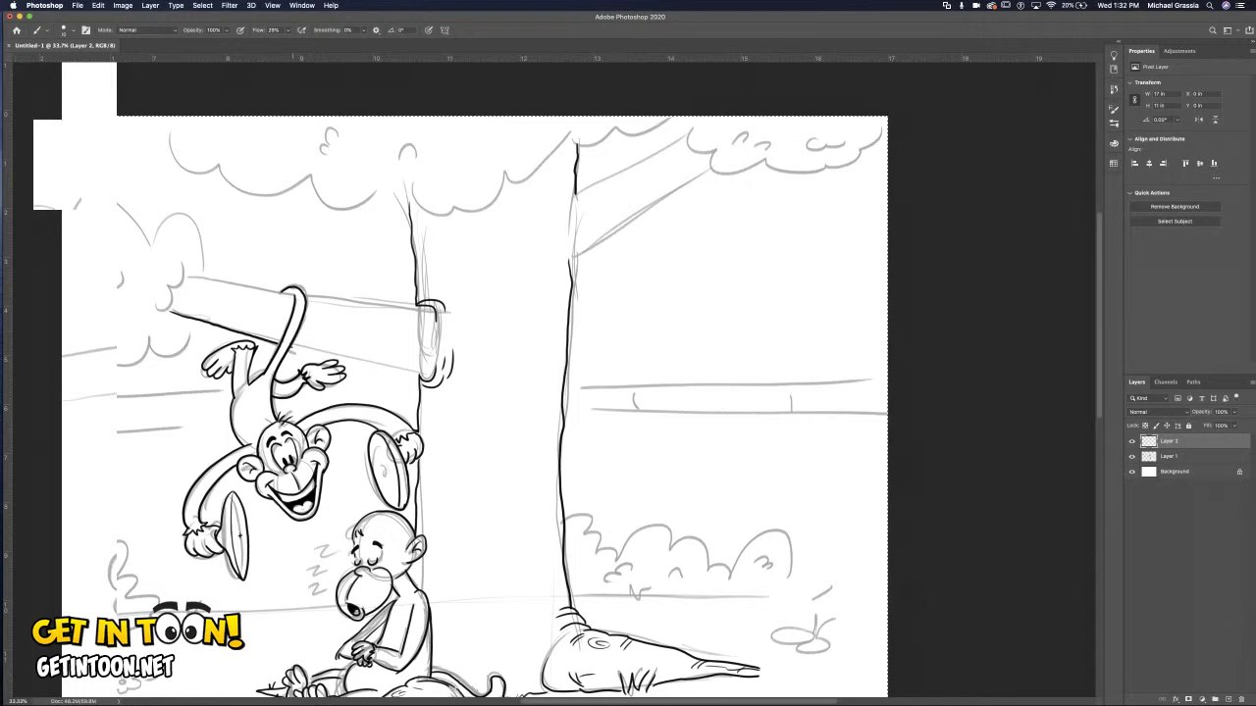
pyautogui.moveTo(291, 345); pyautogui.dragTo(361, 365)
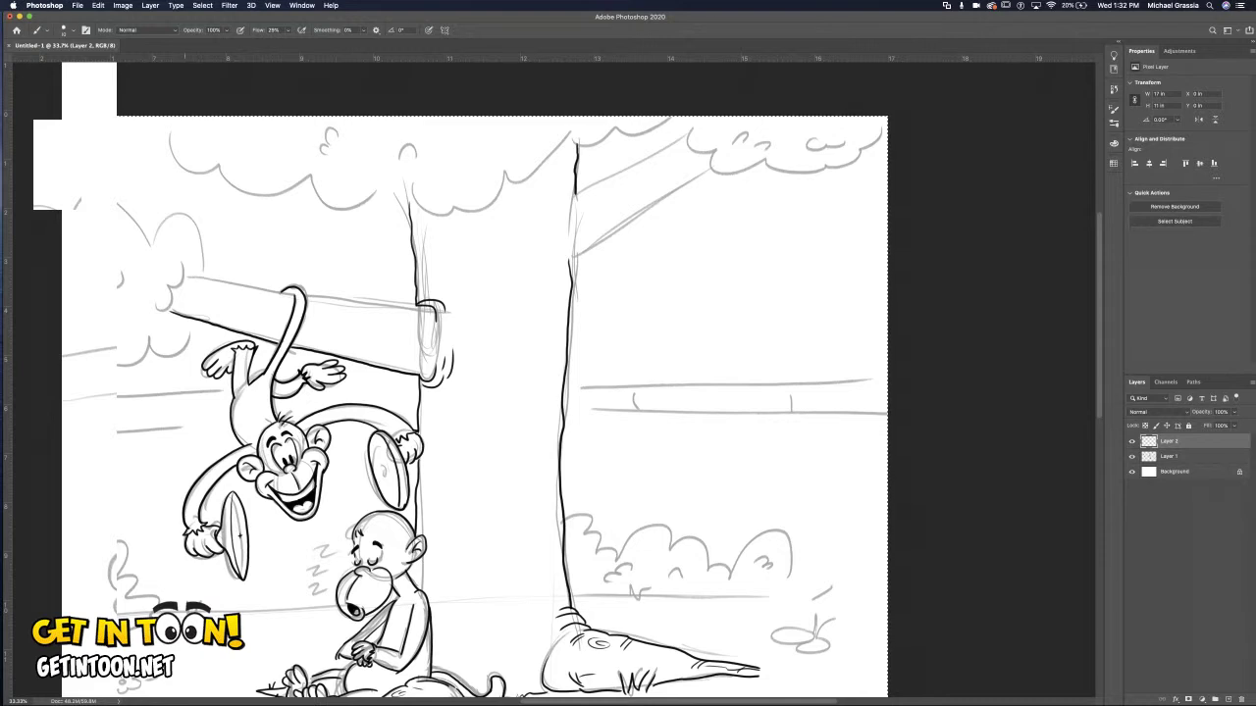
pyautogui.moveTo(183, 276); pyautogui.dragTo(244, 286)
pyautogui.moveTo(310, 297); pyautogui.dragTo(362, 303)
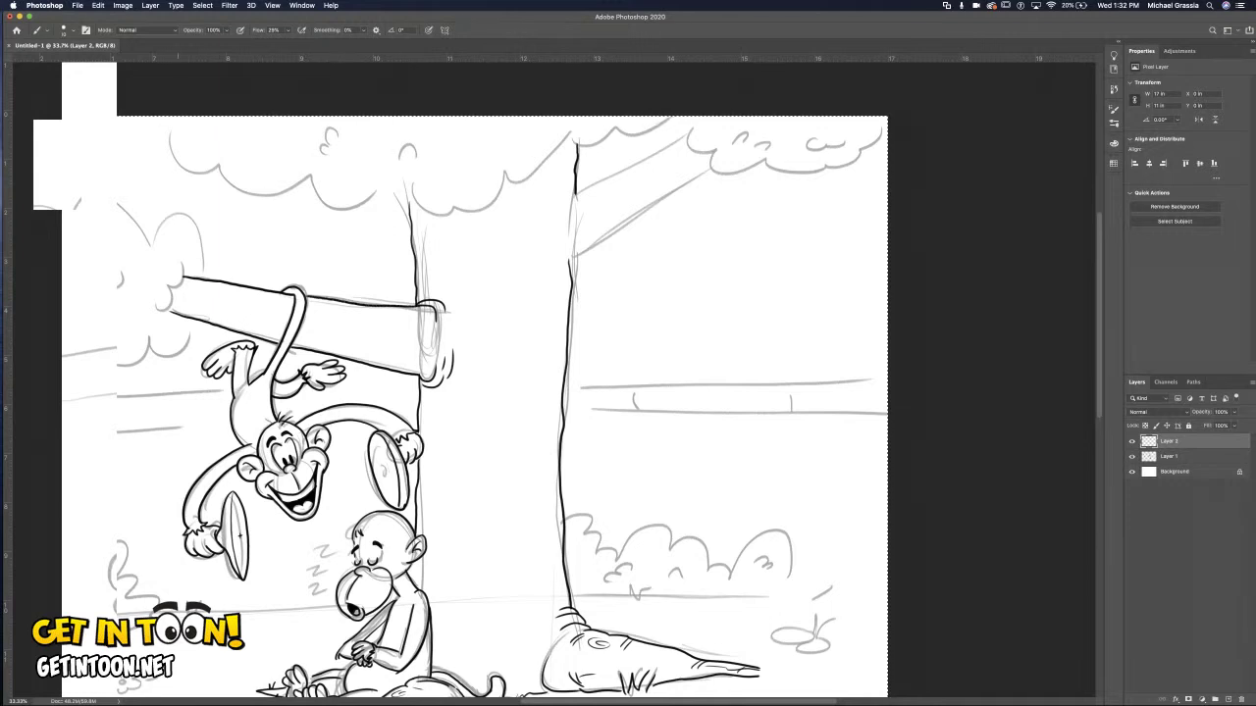
pyautogui.moveTo(184, 308); pyautogui.dragTo(240, 304)
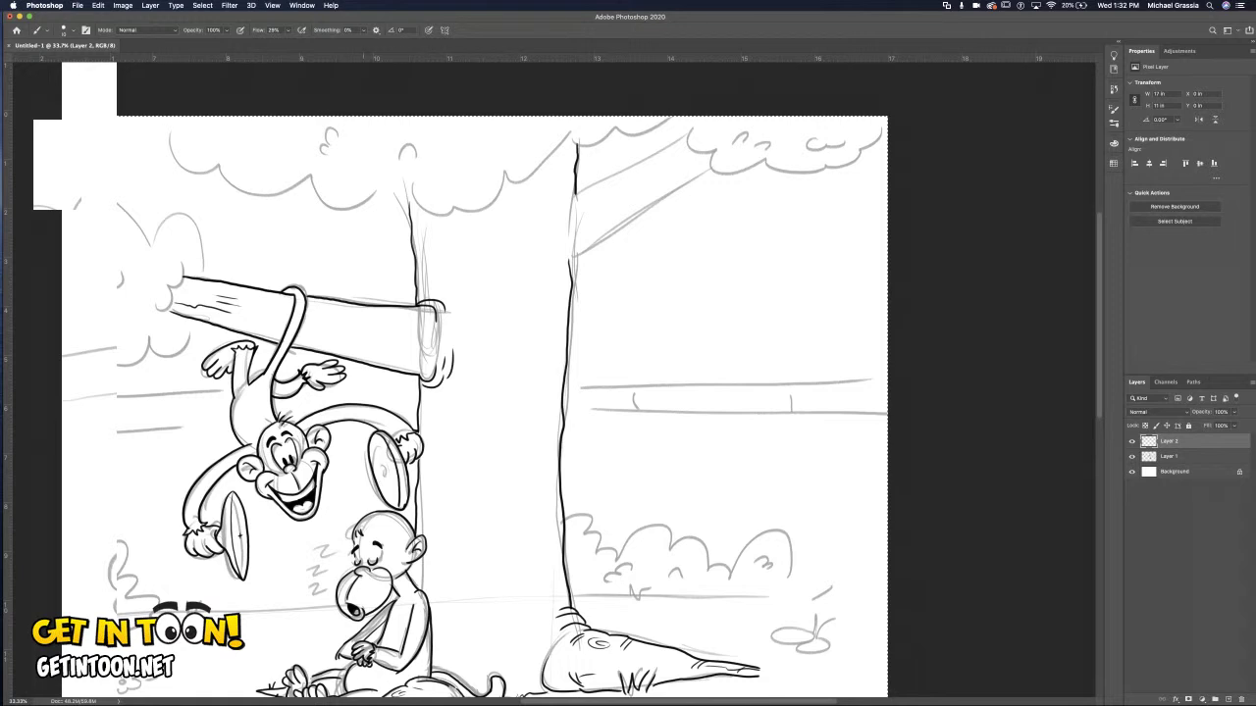
# Add wood-grain lines along the branch the monkey hangs from, on both sides of its tail.
pyautogui.moveTo(329, 316); pyautogui.dragTo(426, 336)
pyautogui.moveTo(315, 333)
pyautogui.mouseDown()
pyautogui.moveTo(412, 351)
pyautogui.moveTo(414, 328)
pyautogui.mouseUp()
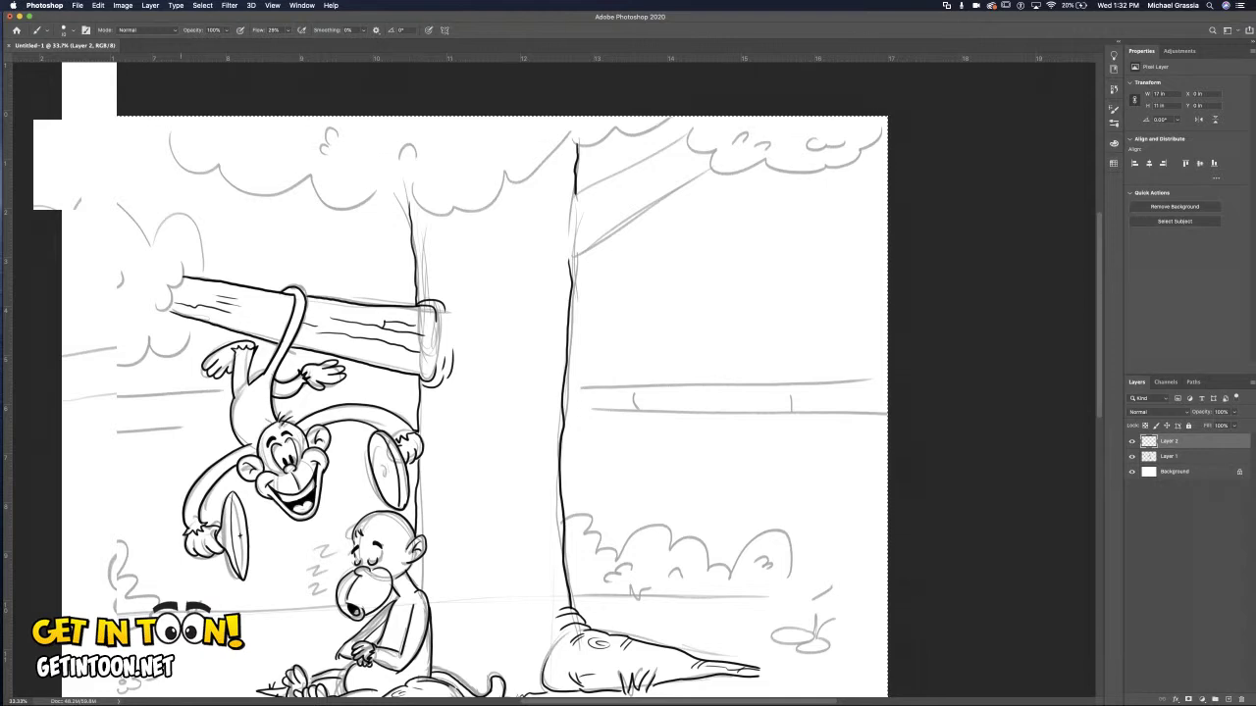
pyautogui.moveTo(206, 286); pyautogui.dragTo(269, 305)
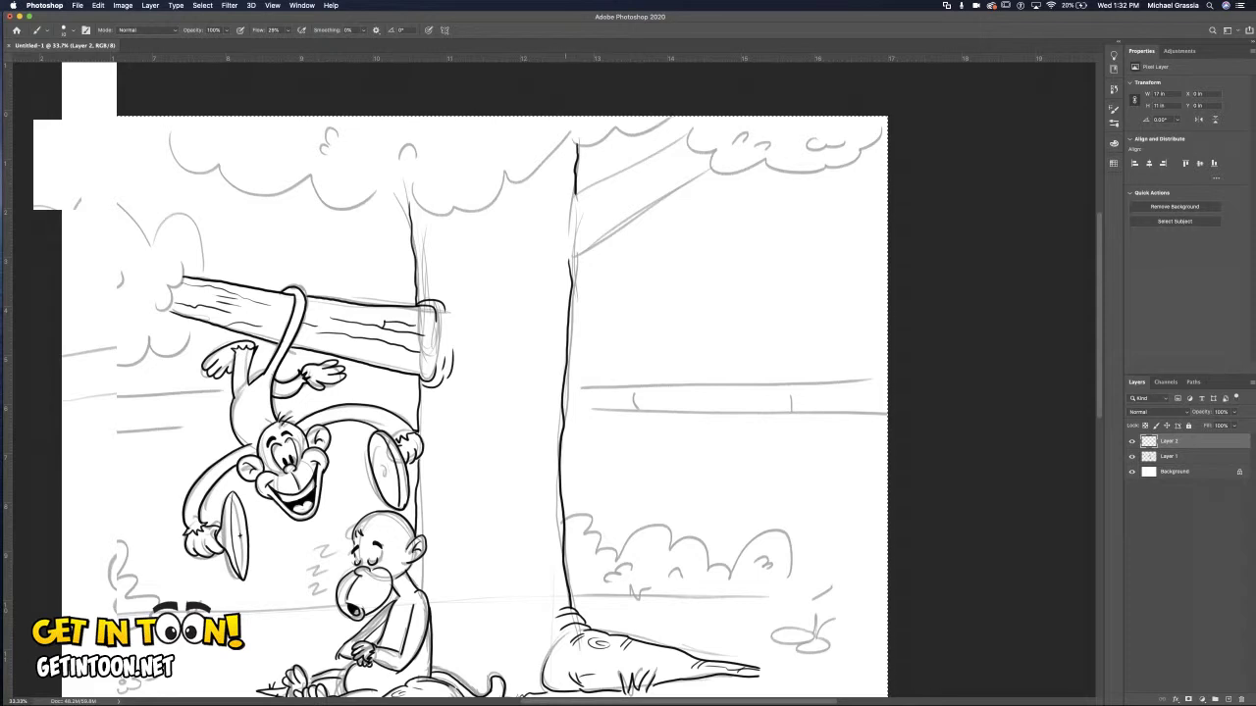
# Ink the upper branch with its creased joint at the trunk, and add a knot and wood-grain lines.
pyautogui.moveTo(555, 226)
pyautogui.mouseDown()
pyautogui.moveTo(572, 261)
pyautogui.moveTo(585, 241)
pyautogui.moveTo(687, 188)
pyautogui.moveTo(603, 180)
pyautogui.moveTo(577, 193)
pyautogui.moveTo(671, 154)
pyautogui.moveTo(651, 168)
pyautogui.mouseUp()
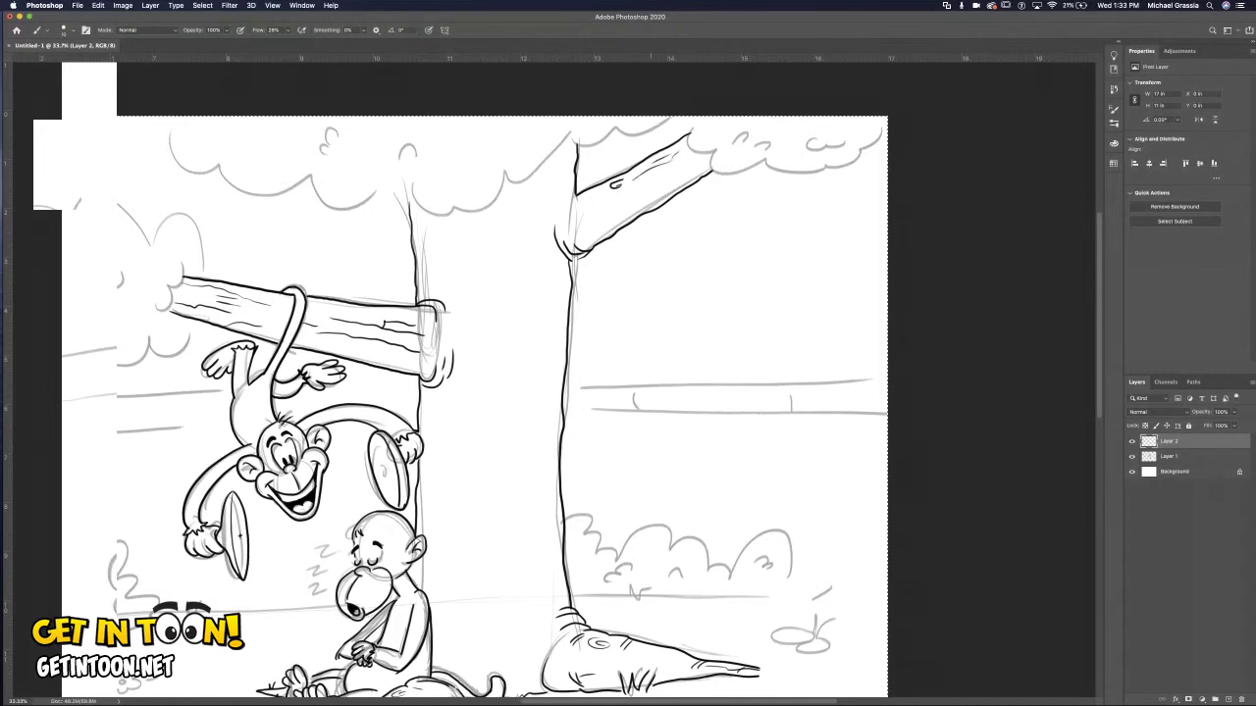
pyautogui.moveTo(601, 208); pyautogui.dragTo(699, 168)
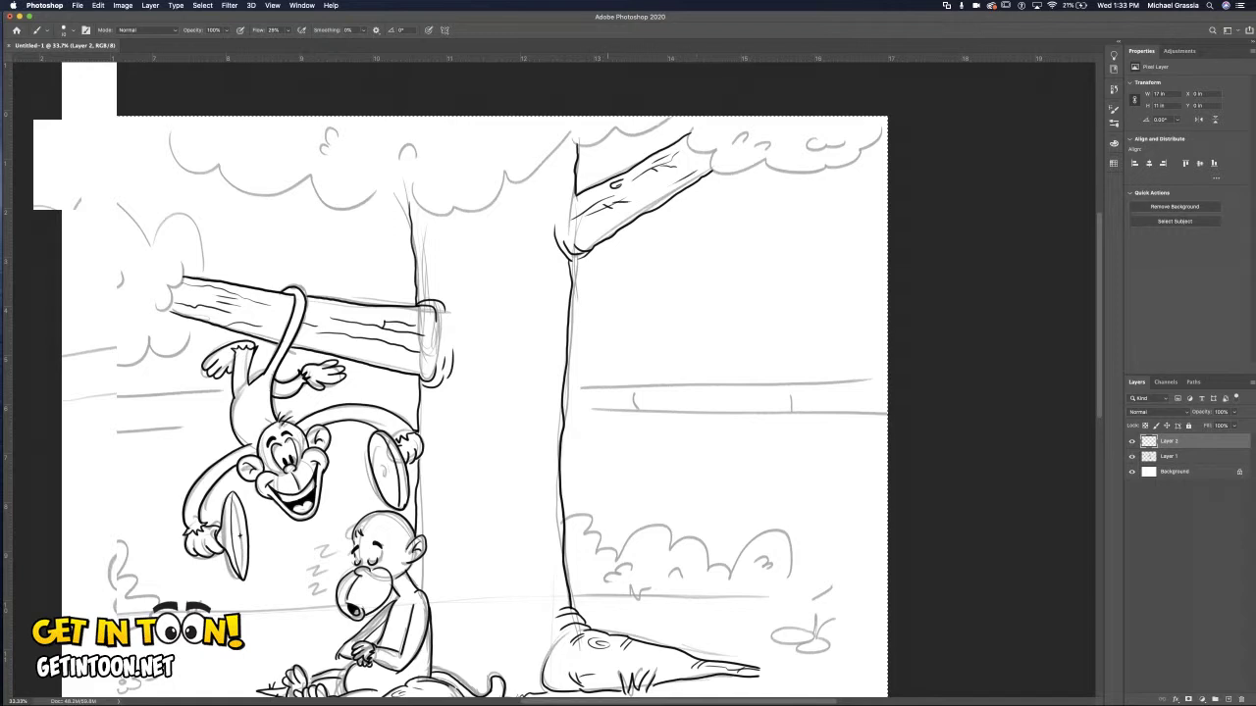
# Try to close the gap in the trunk edge beneath the upper branch by inking, erasing and redrawing its upper stretch.
pyautogui.moveTo(577, 261); pyautogui.dragTo(565, 361)
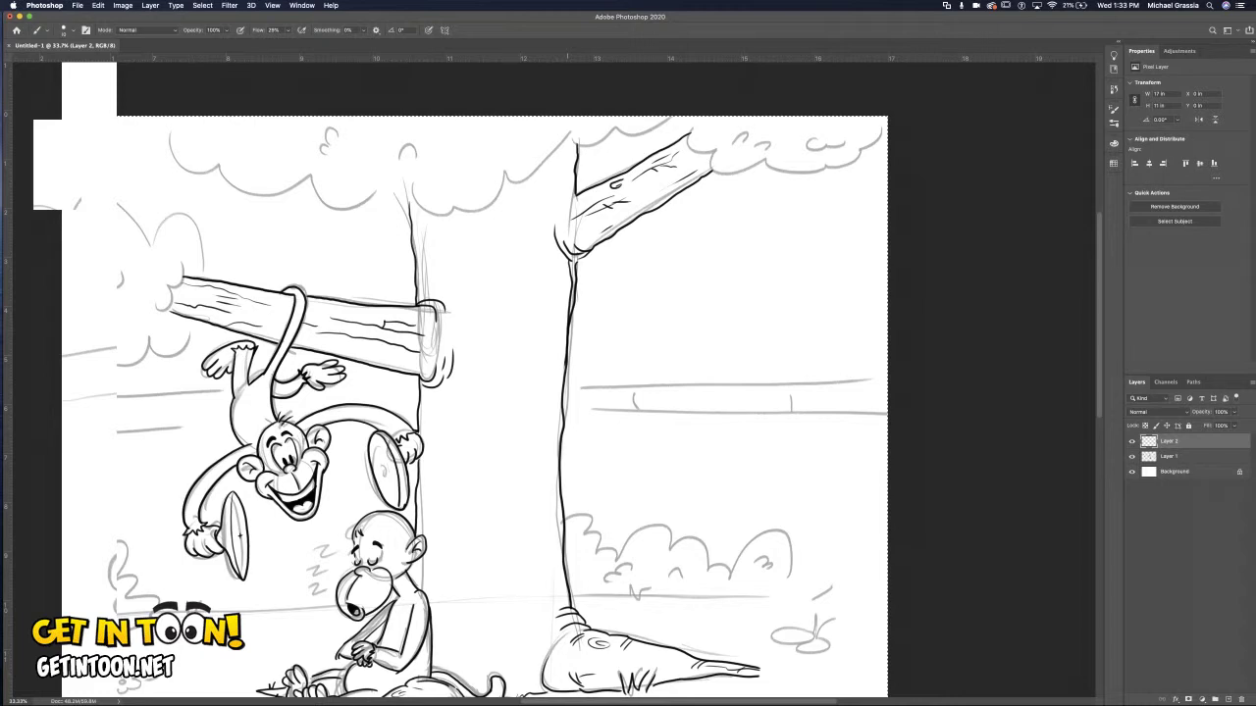
pyautogui.press('e')
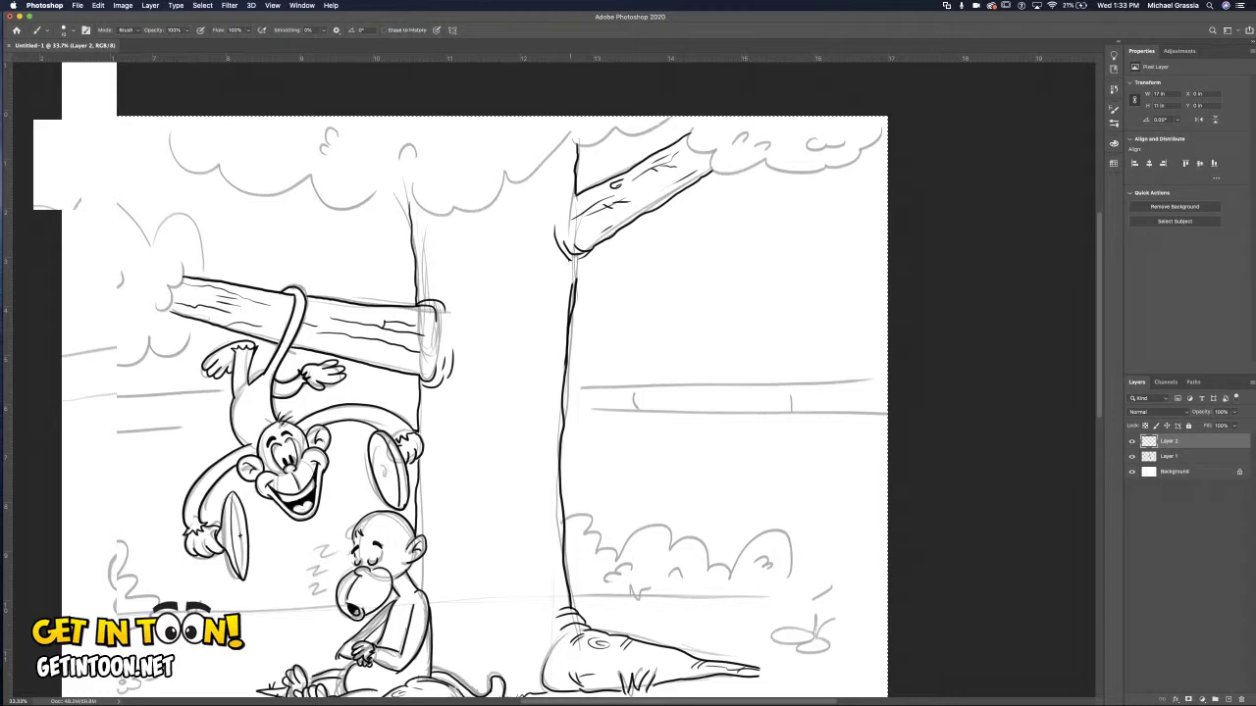
pyautogui.moveTo(575, 279)
pyautogui.mouseDown()
pyautogui.moveTo(570, 326)
pyautogui.moveTo(574, 292)
pyautogui.mouseUp()
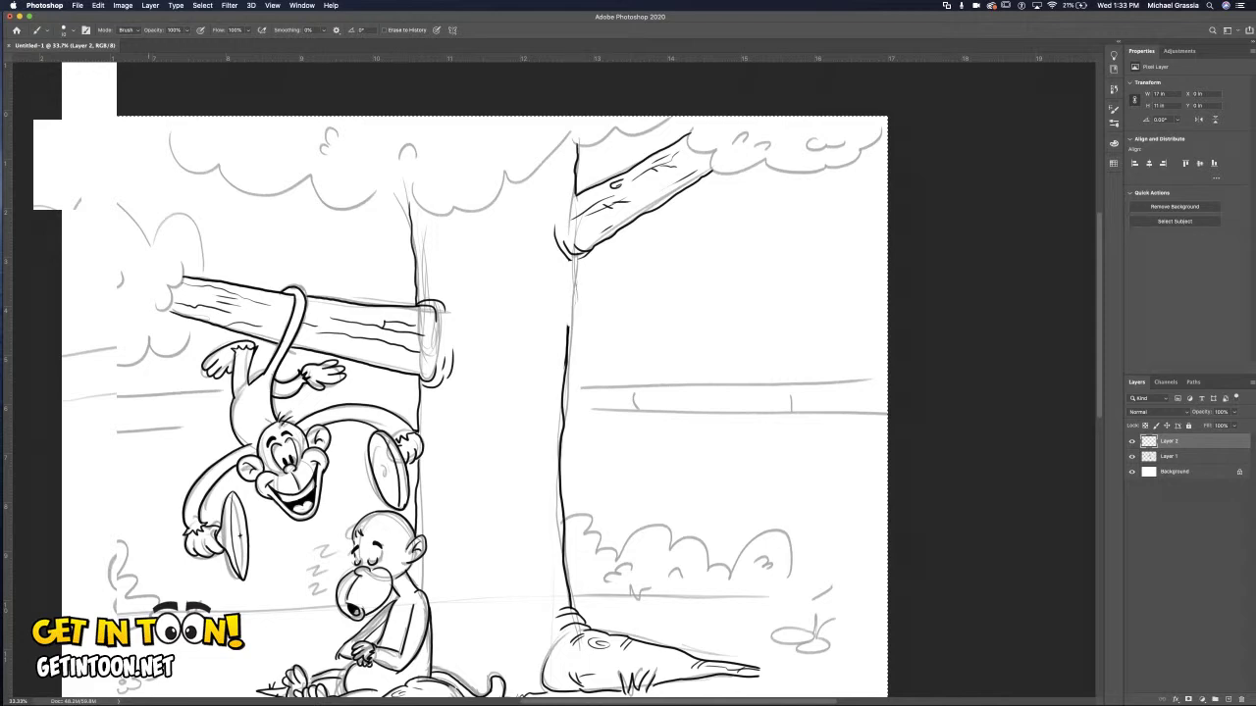
pyautogui.press('b')
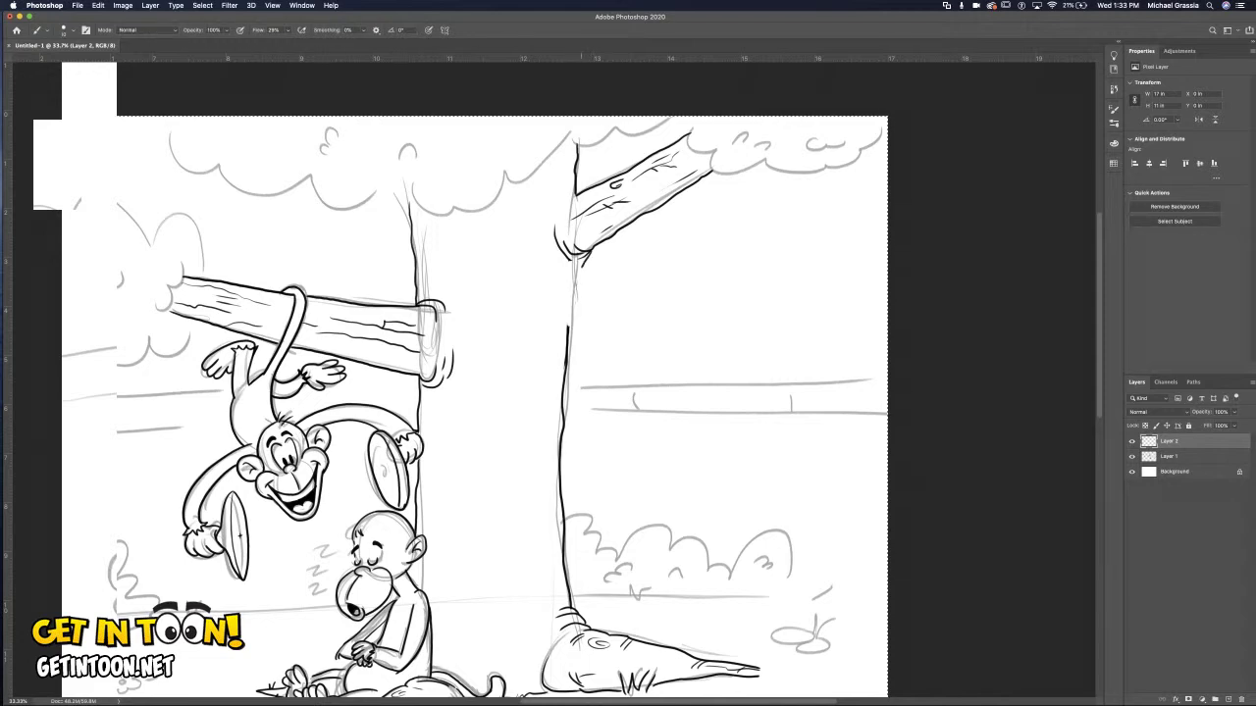
pyautogui.moveTo(568, 320); pyautogui.dragTo(566, 343)
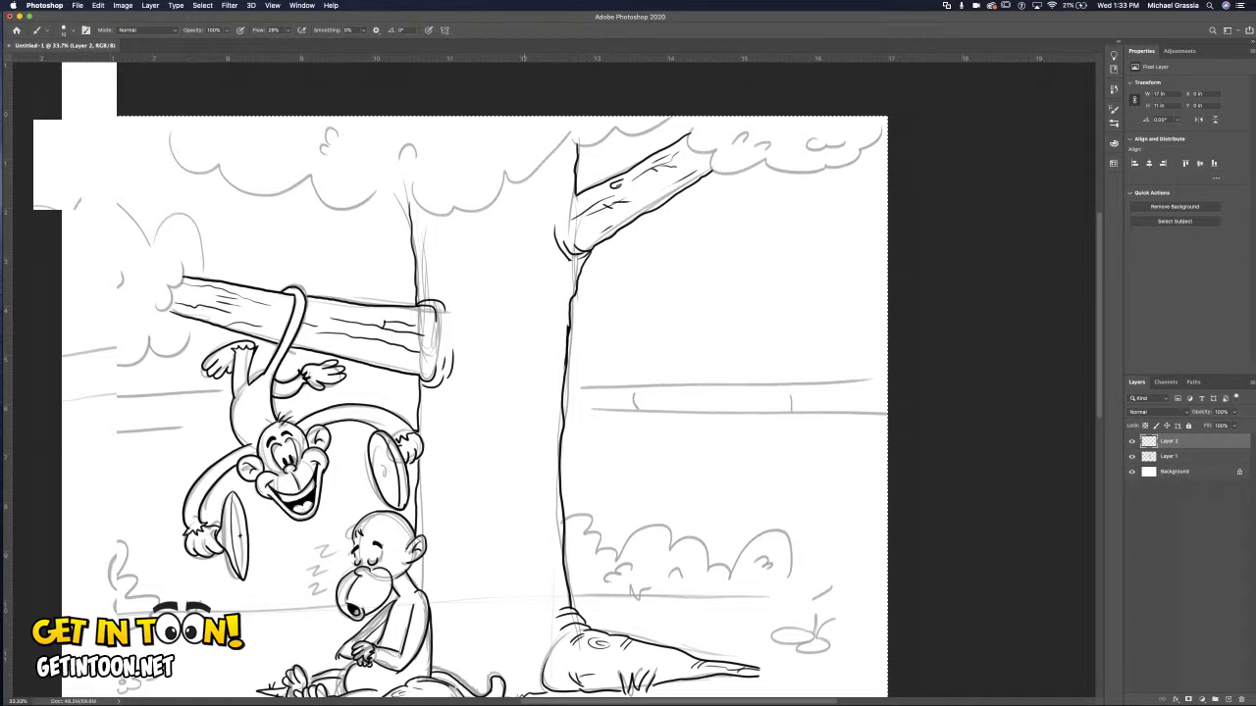
pyautogui.press('super+z')
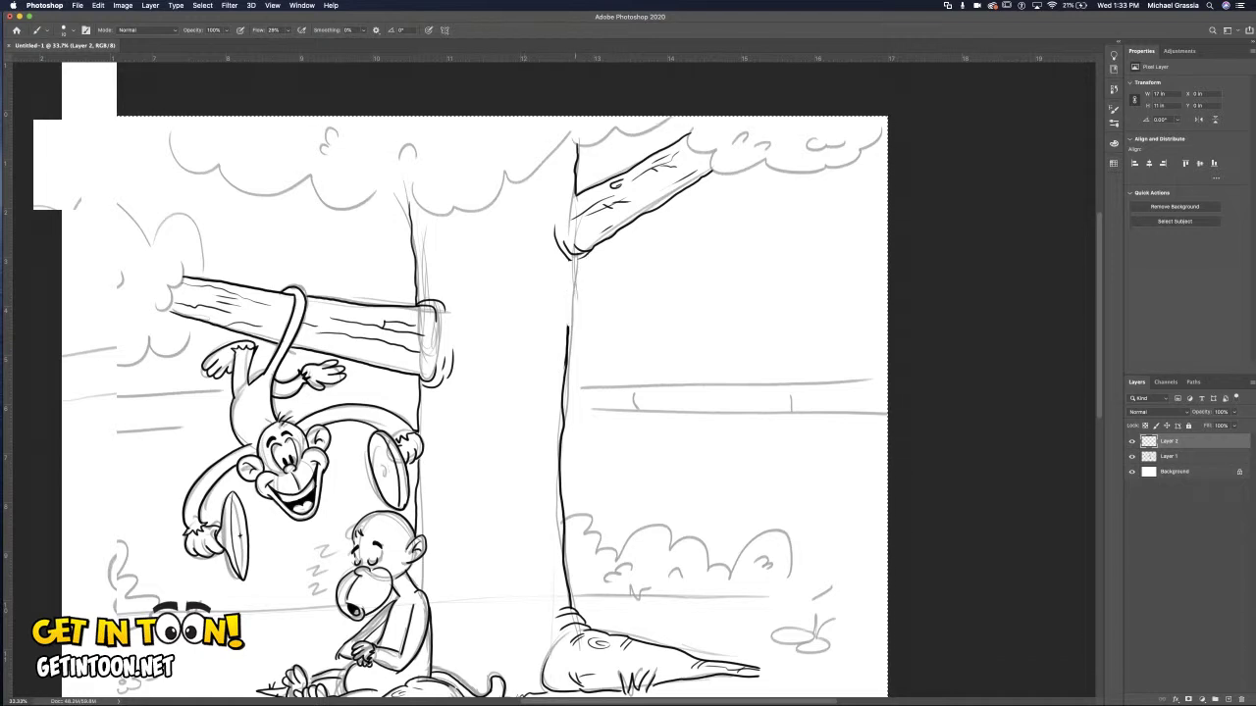
# Redraw the trunk's right edge as a wavy line from the upper branch to the root, and erase the old line.
pyautogui.moveTo(576, 267); pyautogui.dragTo(563, 502)
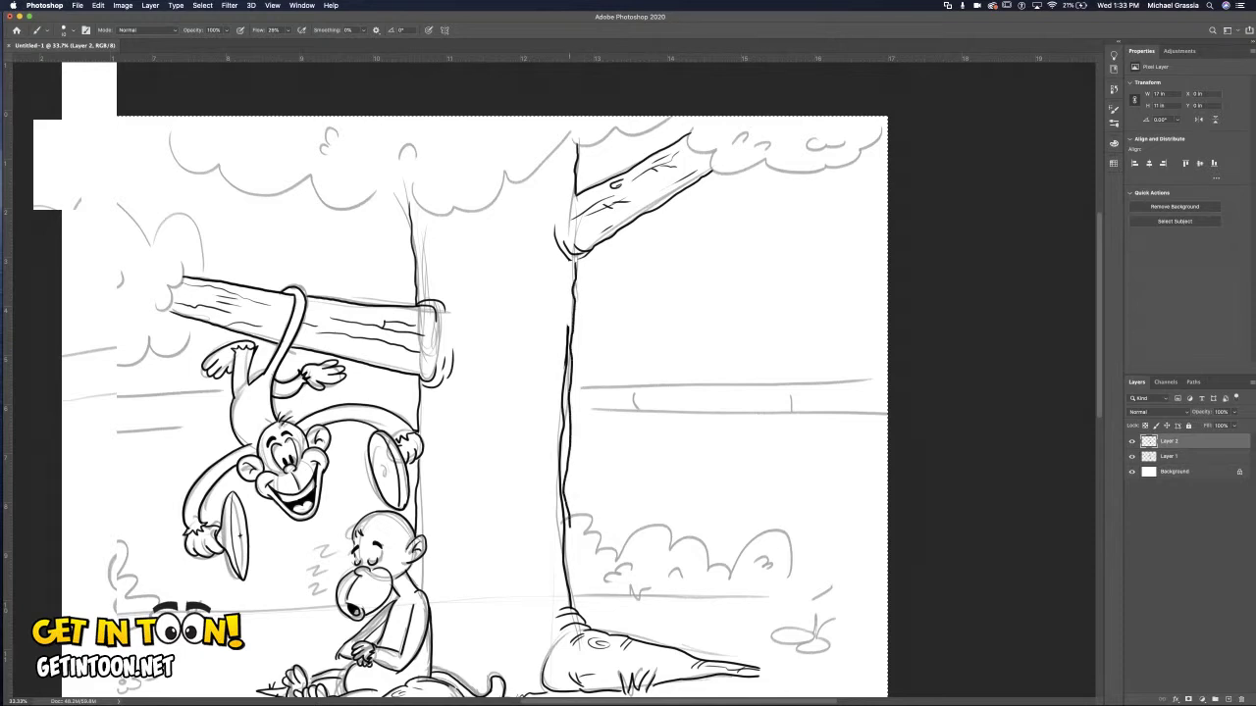
pyautogui.moveTo(572, 557); pyautogui.dragTo(569, 594)
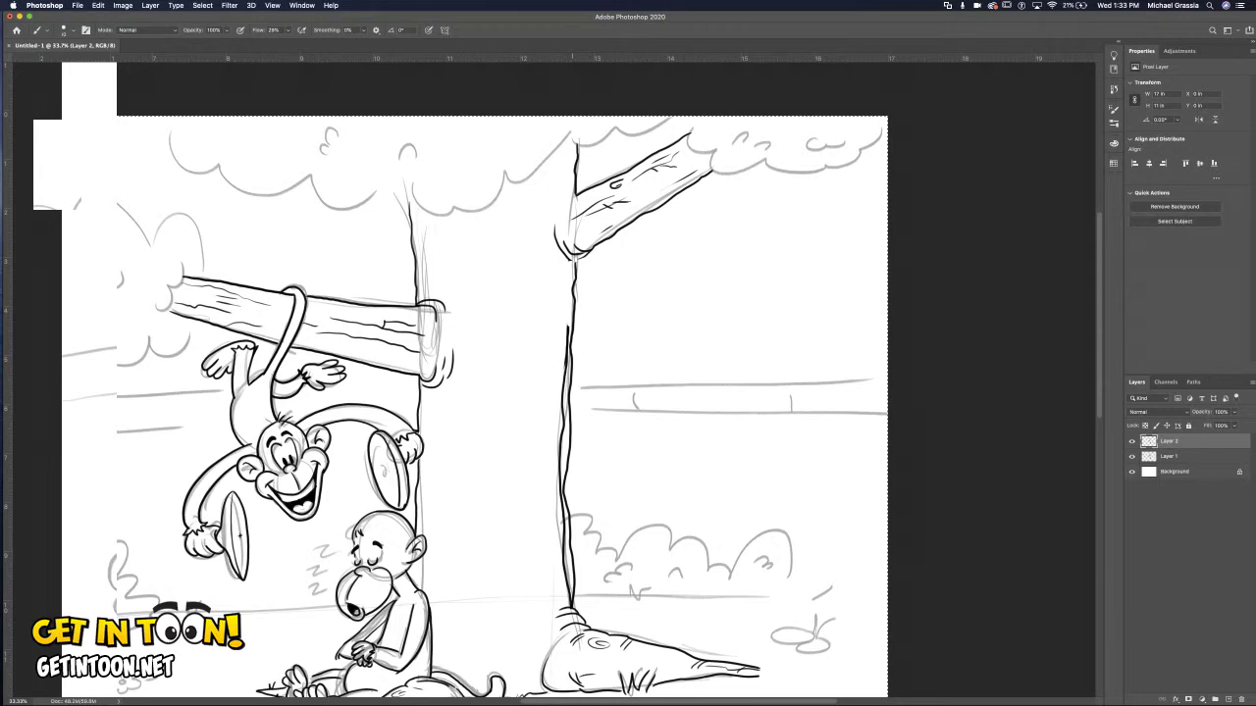
pyautogui.press('e')
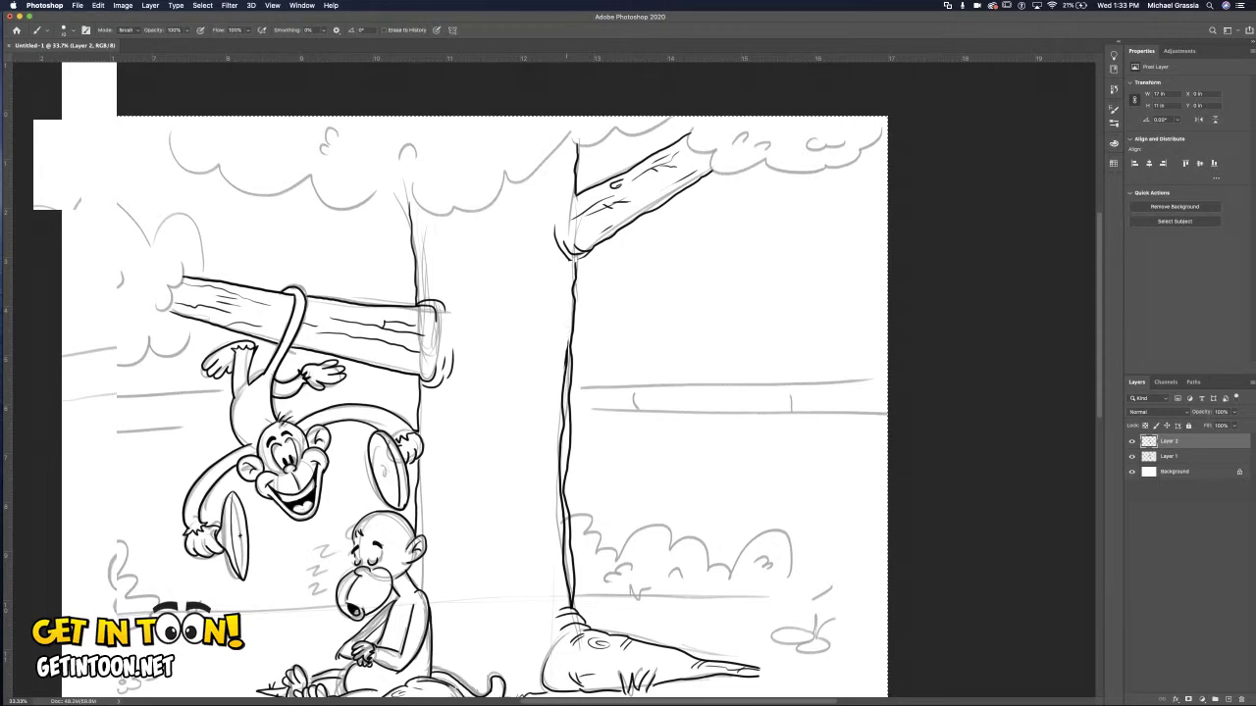
pyautogui.moveTo(566, 353); pyautogui.dragTo(565, 399)
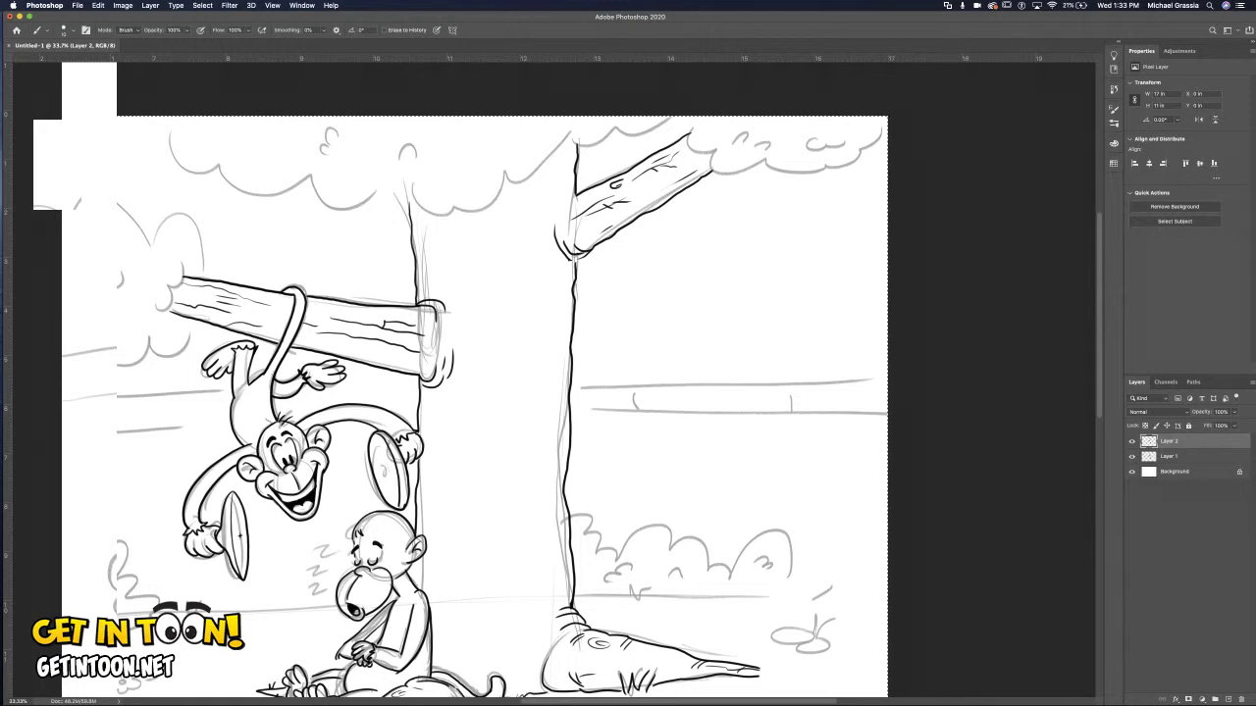
# Ink long wavy bark lines down the trunk from the foliage to the base, including short forks off the central line.
pyautogui.press('b')
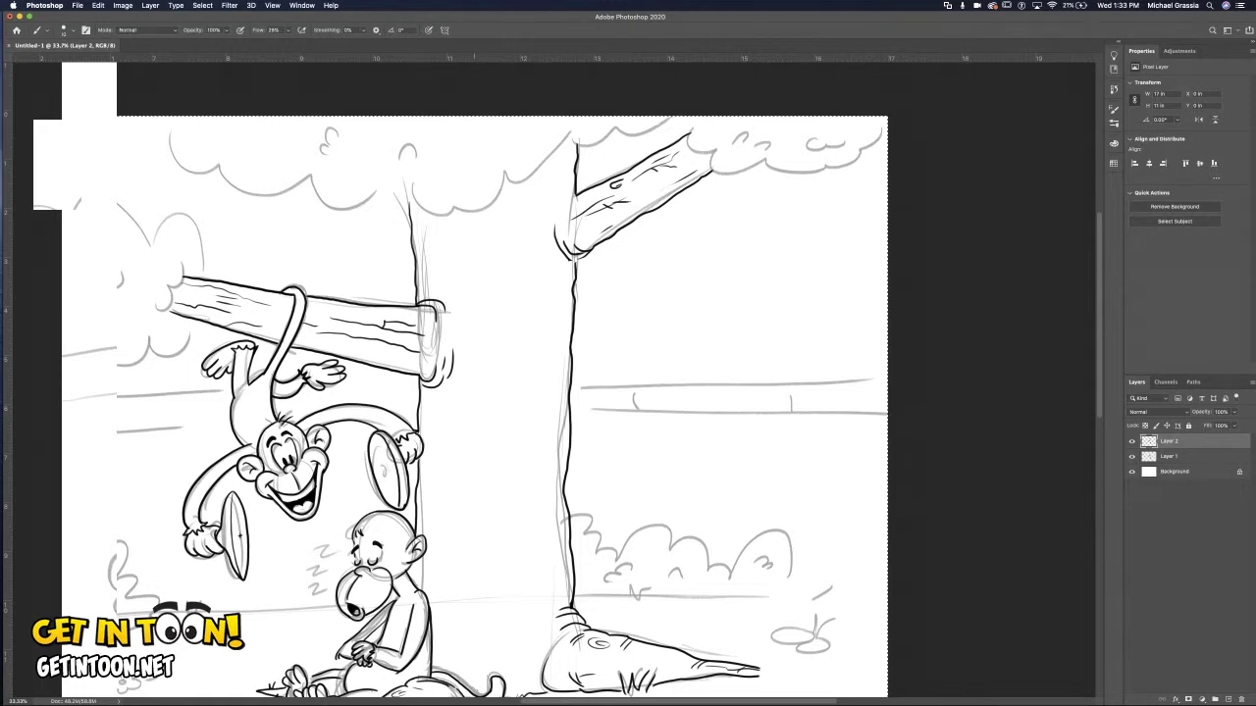
pyautogui.moveTo(472, 214)
pyautogui.mouseDown()
pyautogui.moveTo(486, 274)
pyautogui.moveTo(491, 664)
pyautogui.mouseUp()
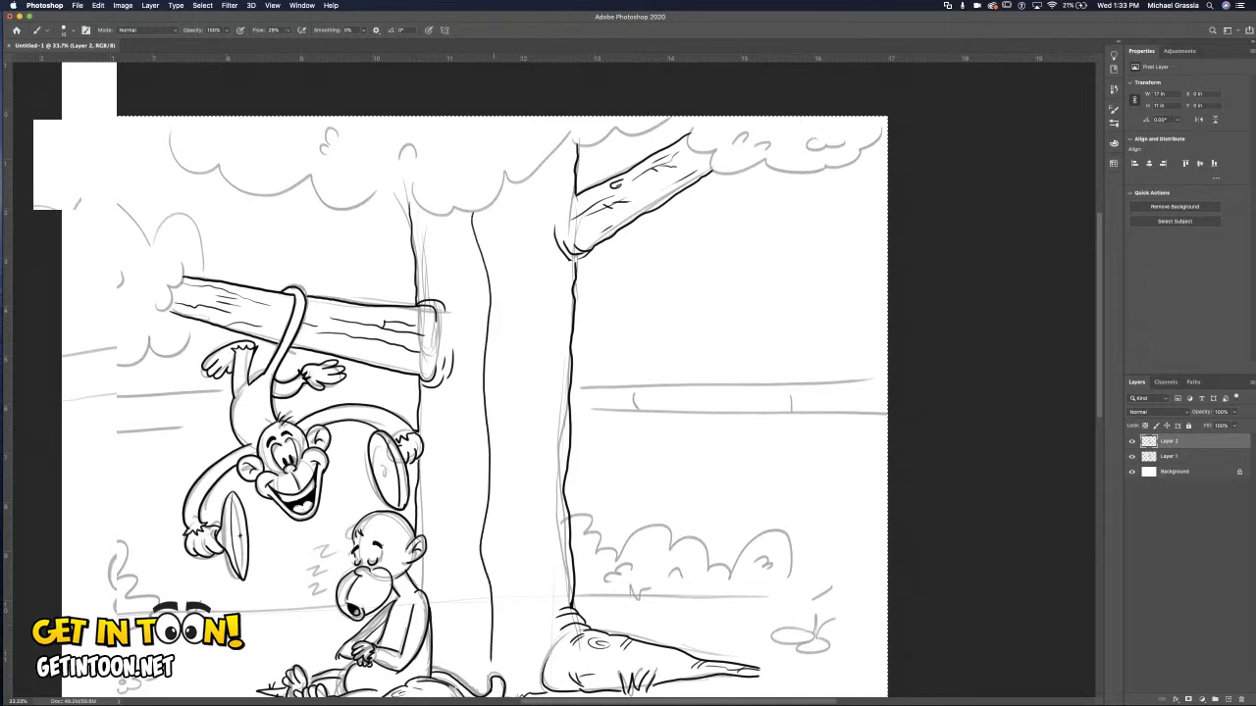
pyautogui.moveTo(493, 249); pyautogui.dragTo(497, 285)
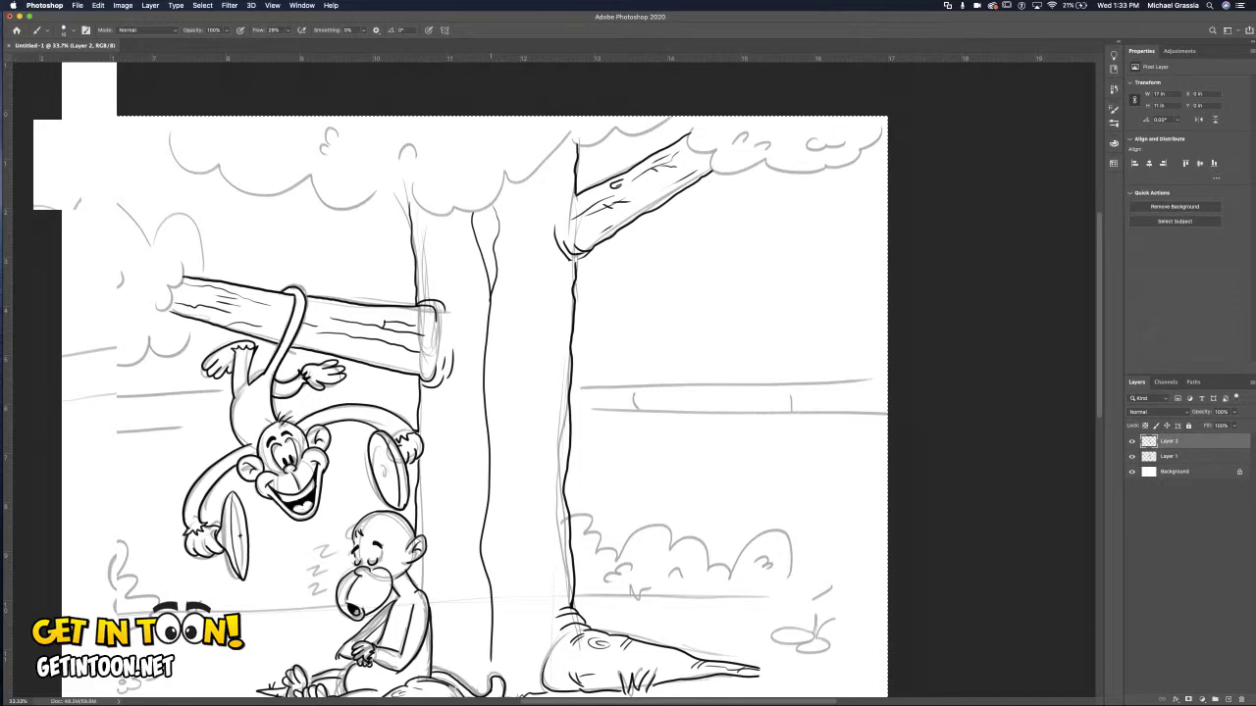
pyautogui.moveTo(489, 433); pyautogui.dragTo(530, 631)
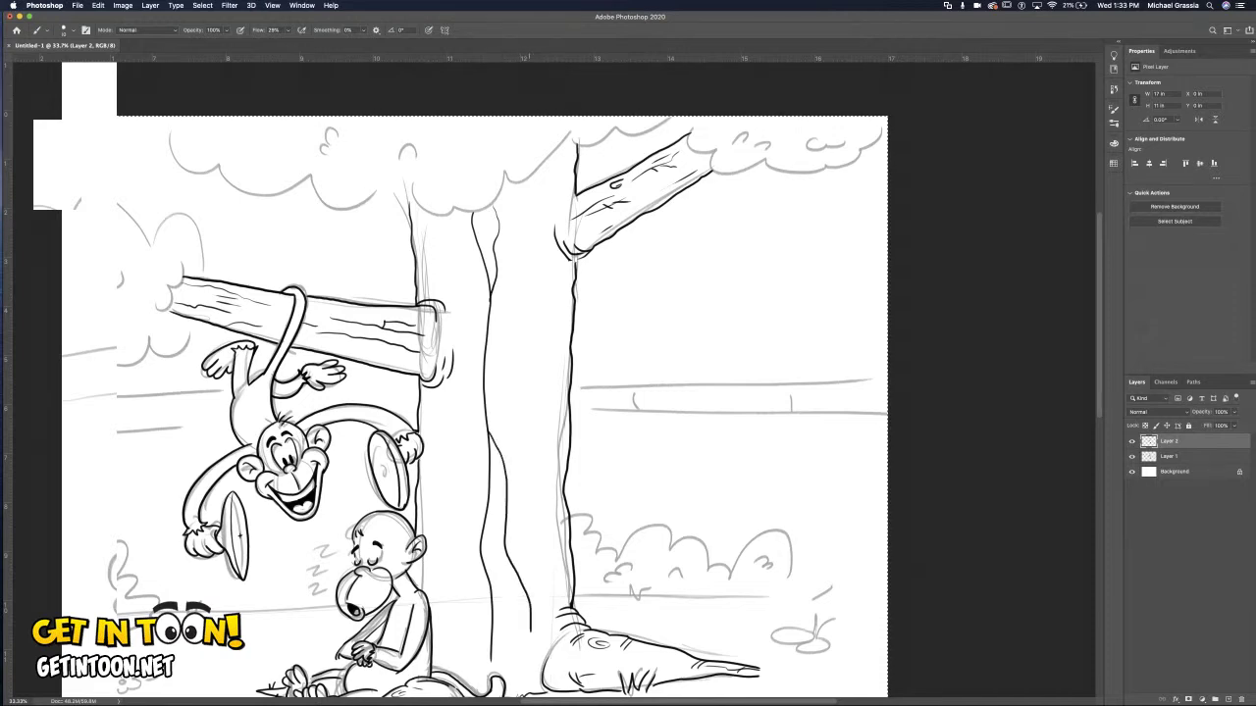
pyautogui.moveTo(535, 196); pyautogui.dragTo(541, 604)
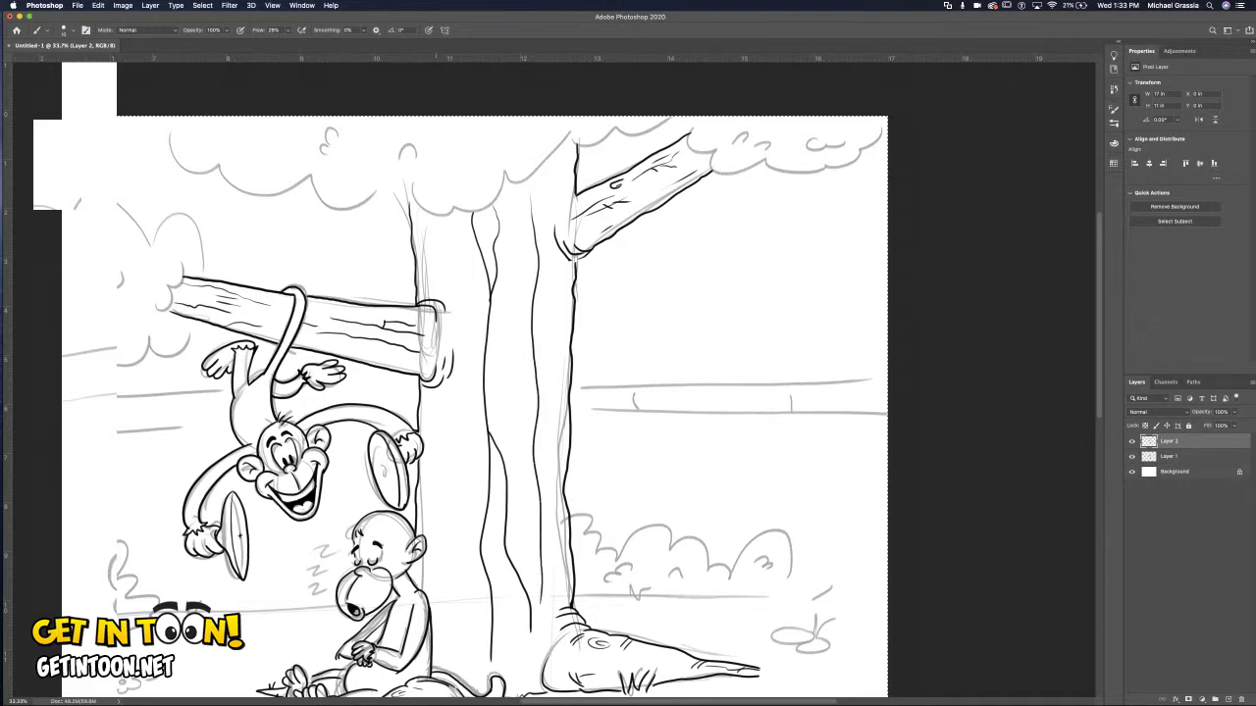
pyautogui.moveTo(431, 218); pyautogui.dragTo(452, 644)
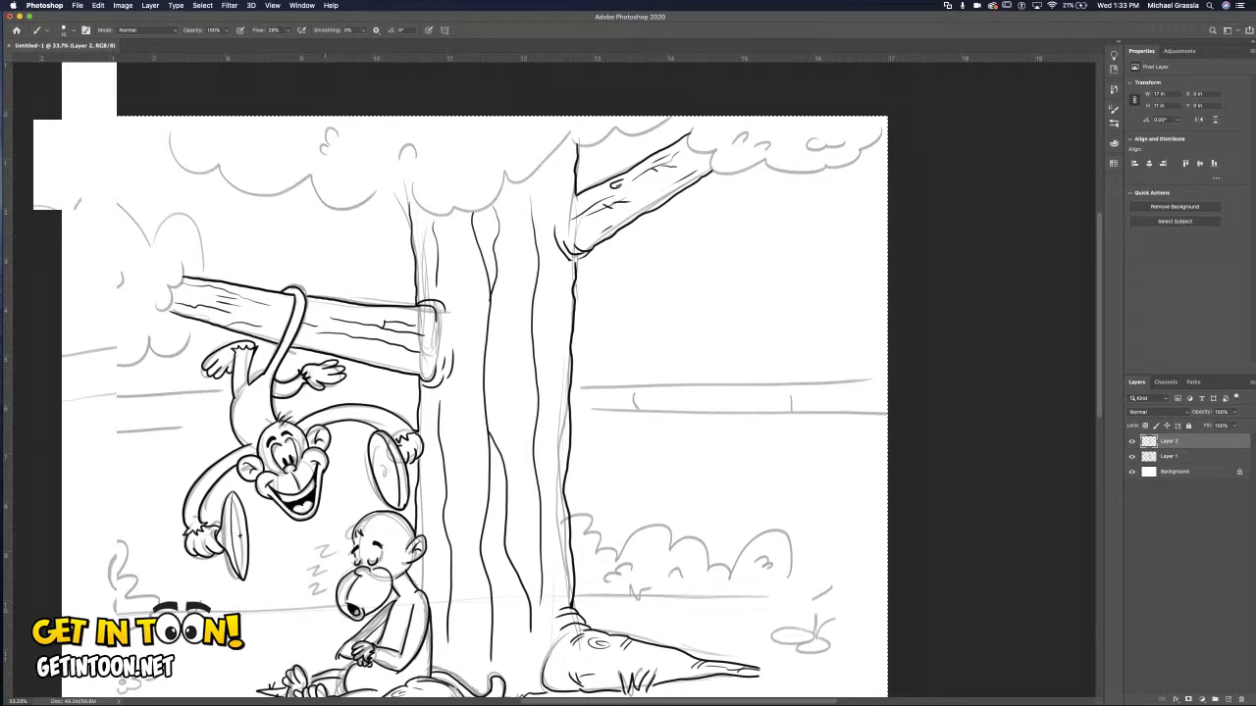
# Ink the scalloped lower outline of the main tree canopy and of the foliage at the end of the upper branch.
pyautogui.scroll(5, 510, 392)
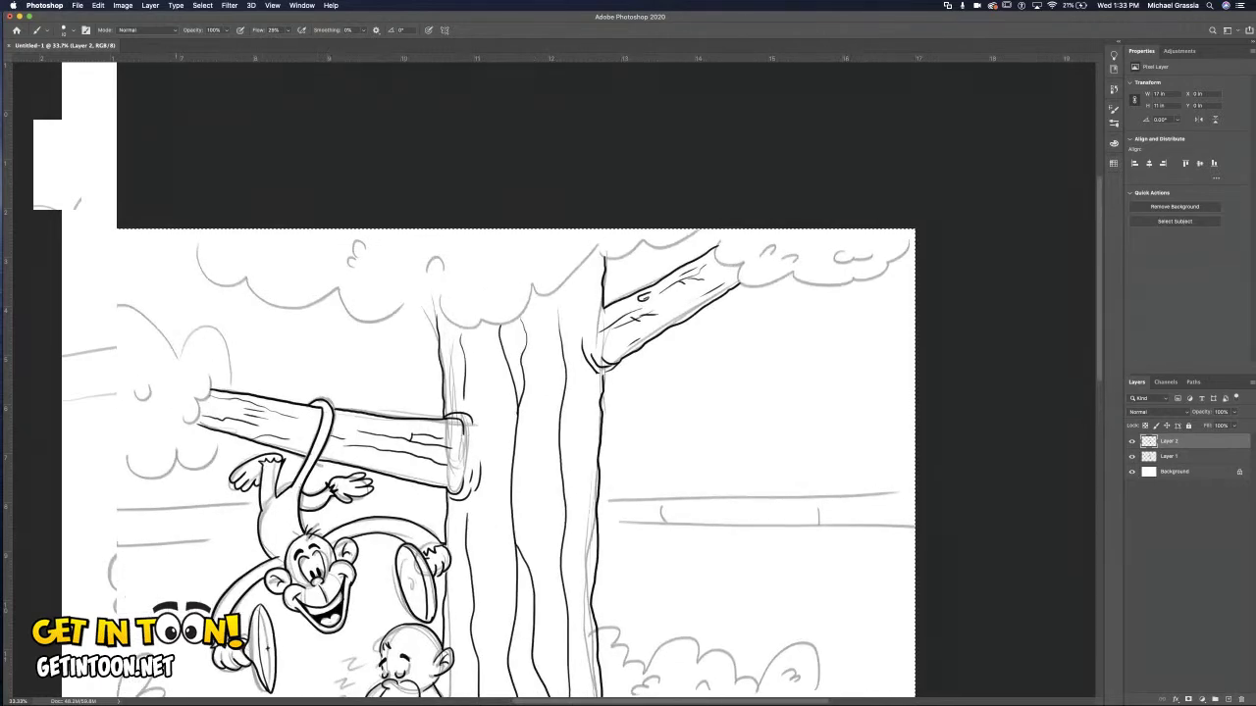
pyautogui.moveTo(169, 235)
pyautogui.mouseDown()
pyautogui.moveTo(184, 265)
pyautogui.moveTo(231, 290)
pyautogui.moveTo(304, 282)
pyautogui.moveTo(506, 326)
pyautogui.moveTo(551, 308)
pyautogui.moveTo(600, 261)
pyautogui.moveTo(633, 263)
pyautogui.mouseUp()
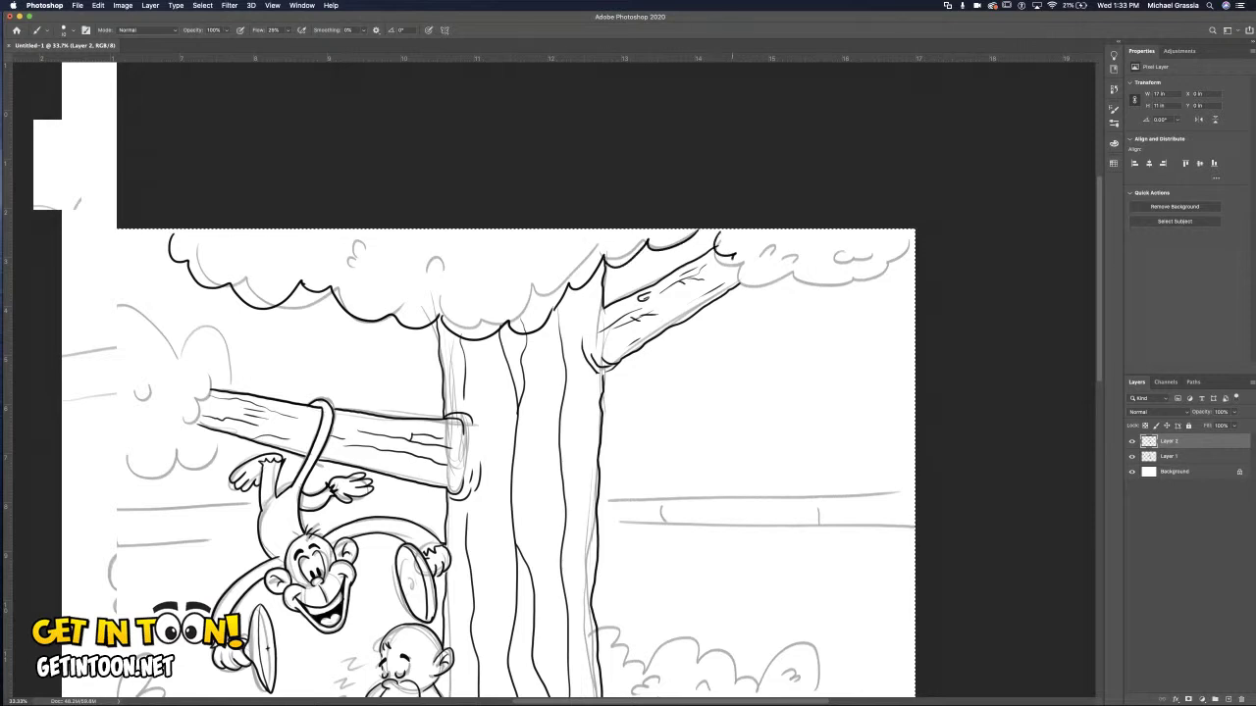
pyautogui.moveTo(758, 271)
pyautogui.mouseDown()
pyautogui.moveTo(734, 290)
pyautogui.moveTo(816, 290)
pyautogui.moveTo(891, 257)
pyautogui.mouseUp()
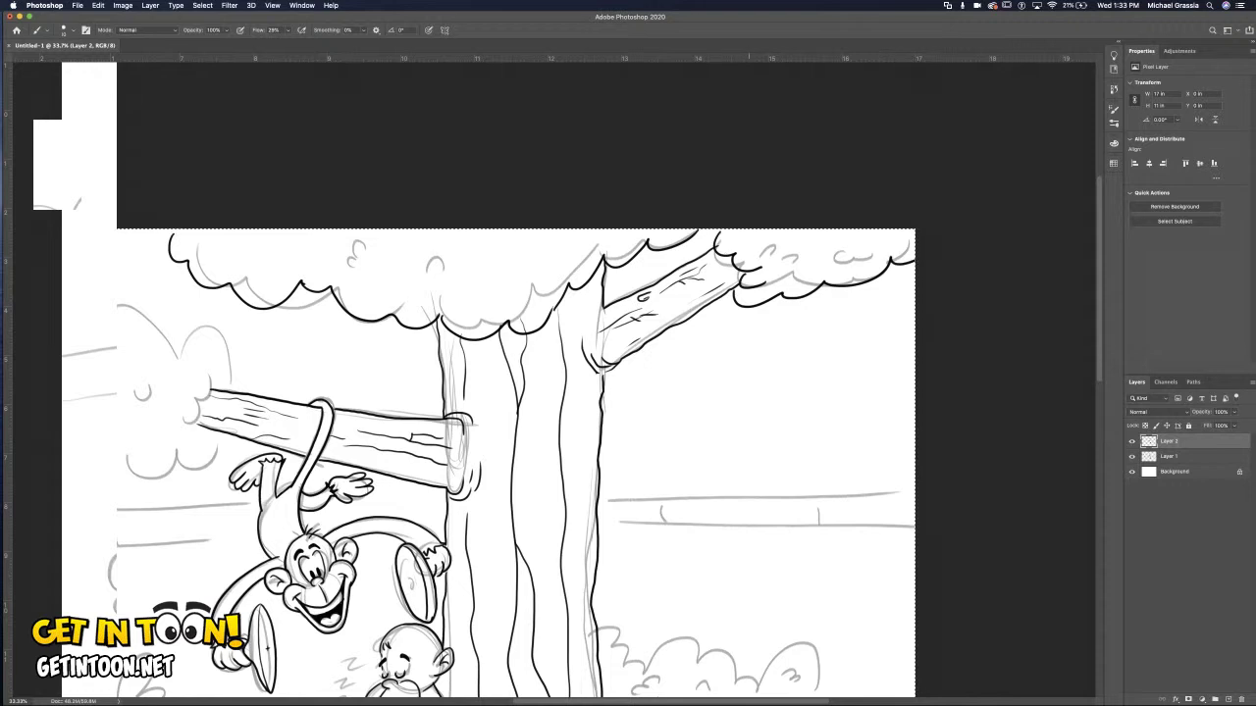
# Add small curved leaf marks inside the main canopy and the foliage on the upper branch.
pyautogui.moveTo(718, 299); pyautogui.dragTo(728, 310)
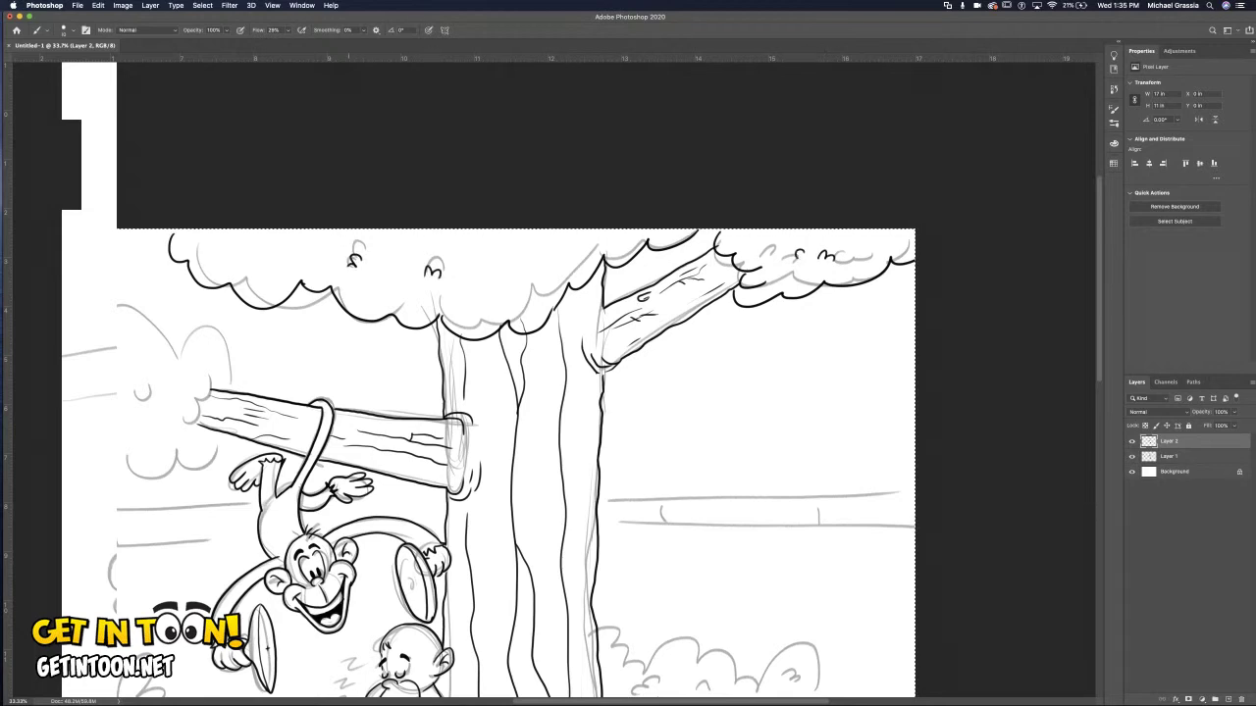
pyautogui.moveTo(348, 267); pyautogui.dragTo(375, 265)
pyautogui.moveTo(273, 263); pyautogui.dragTo(289, 261)
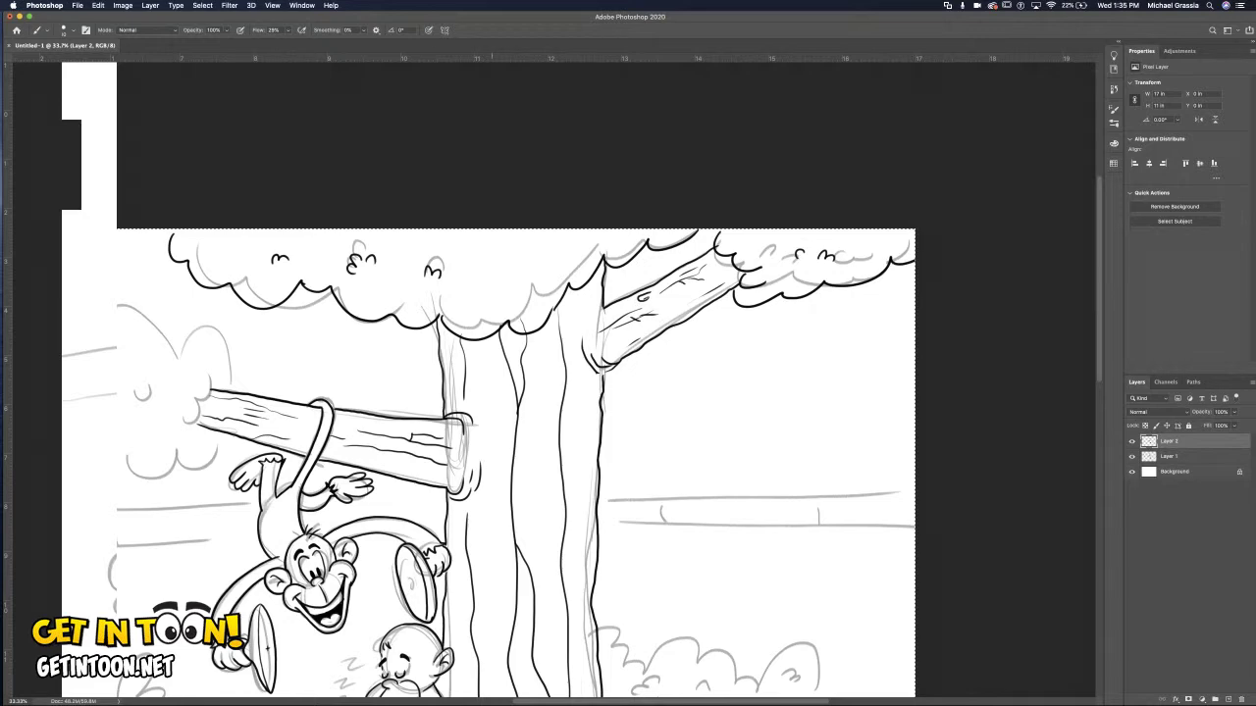
pyautogui.moveTo(497, 291); pyautogui.dragTo(508, 289)
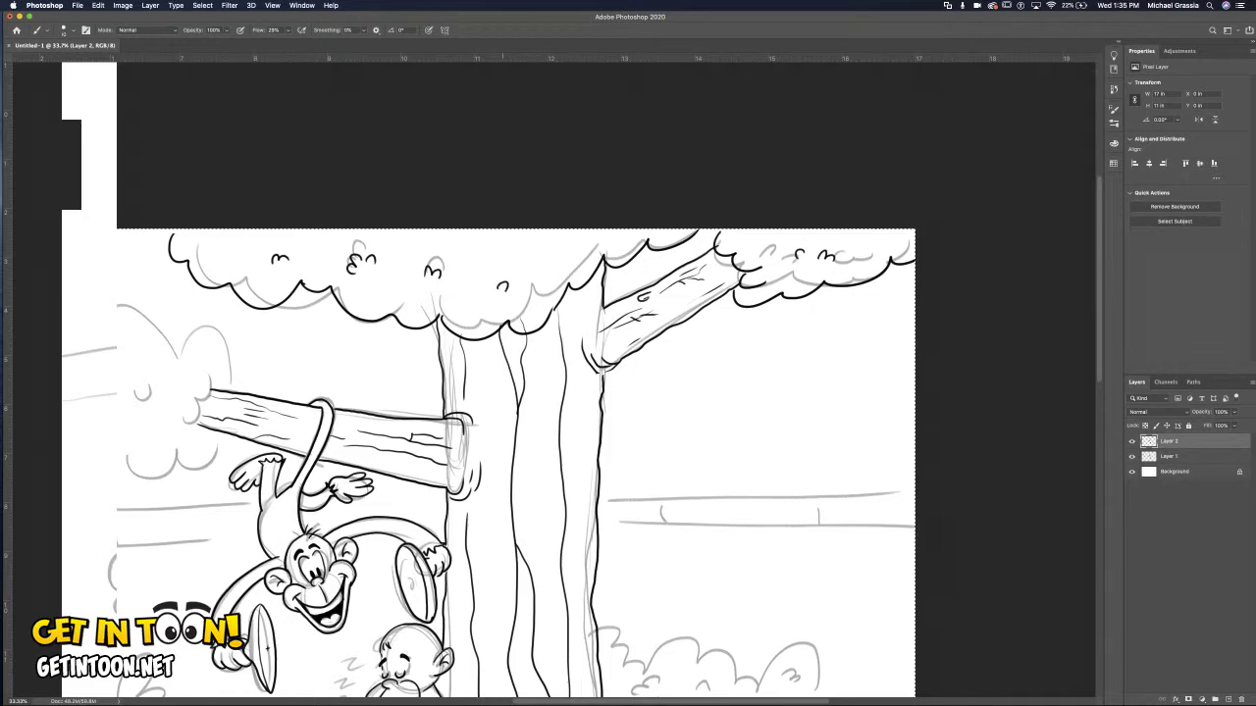
# Ink the scalloped foliage cluster at the outer end of the monkey's branch and add small leaf marks inside it.
pyautogui.hscroll(-10, 605, 466)
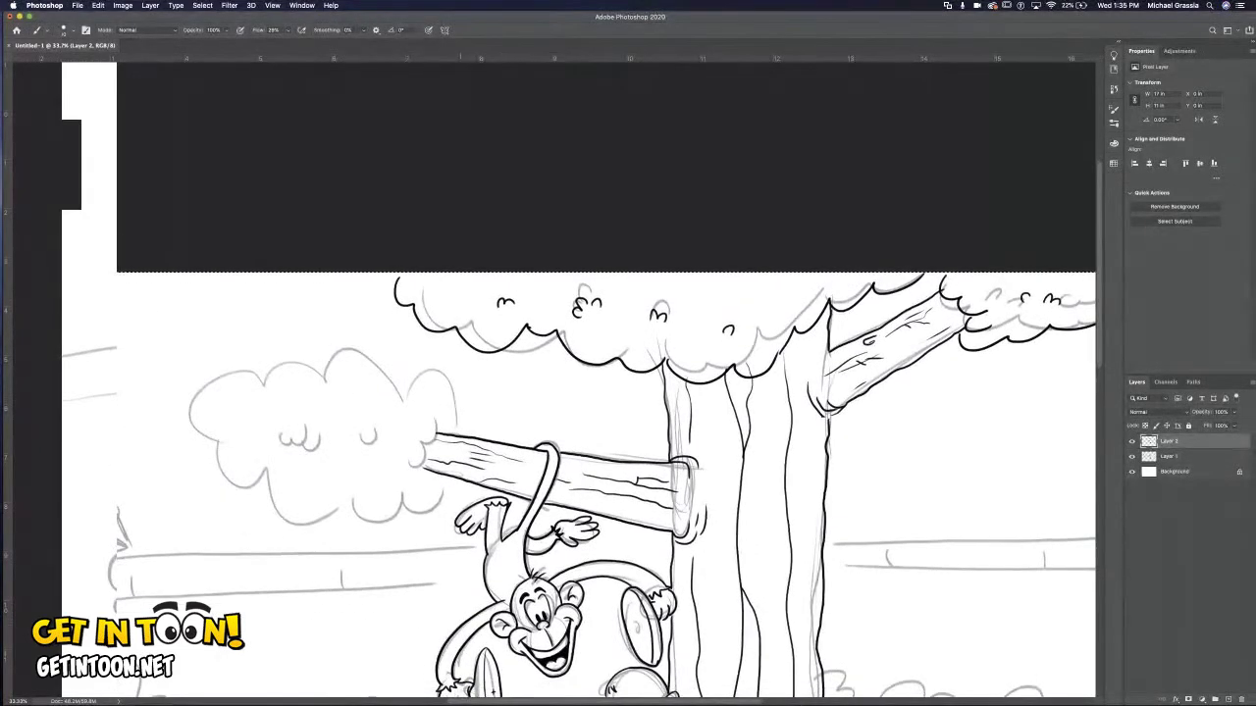
pyautogui.moveTo(460, 436)
pyautogui.mouseDown()
pyautogui.moveTo(429, 355)
pyautogui.moveTo(296, 365)
pyautogui.moveTo(202, 397)
pyautogui.moveTo(228, 480)
pyautogui.moveTo(314, 524)
pyautogui.moveTo(445, 486)
pyautogui.moveTo(430, 431)
pyautogui.mouseUp()
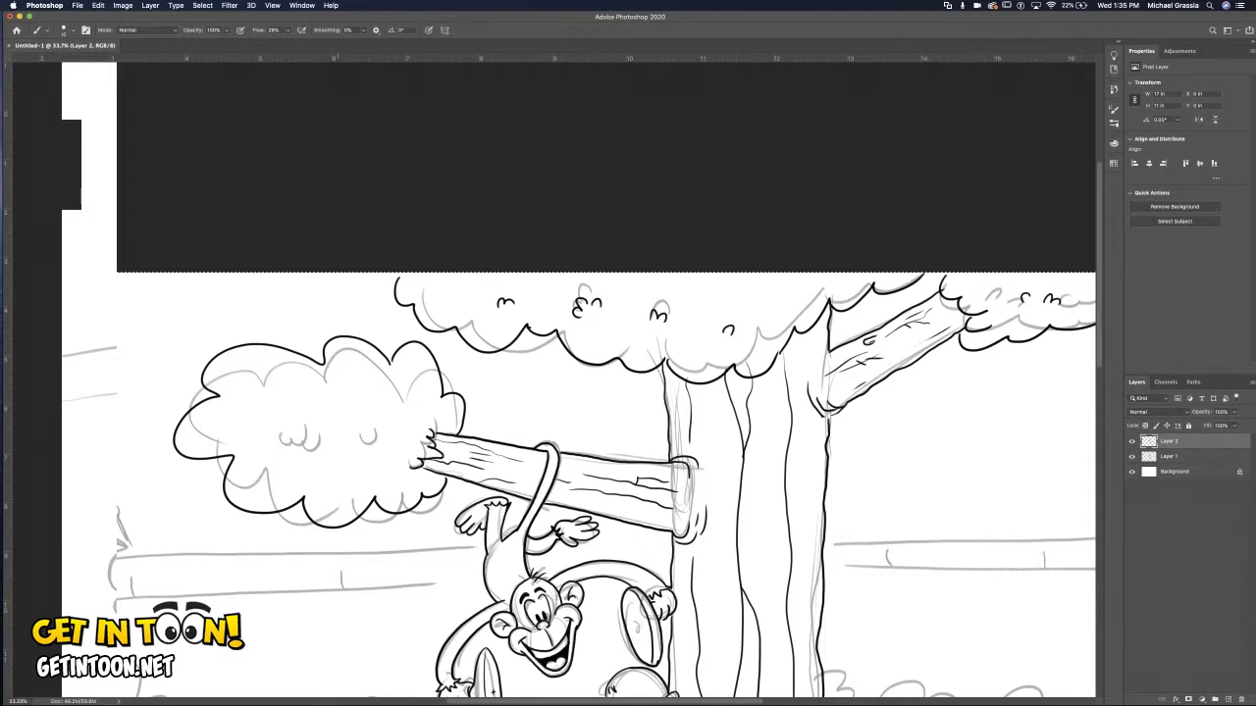
pyautogui.moveTo(273, 444); pyautogui.dragTo(298, 422)
pyautogui.moveTo(333, 463); pyautogui.dragTo(355, 461)
pyautogui.moveTo(359, 398); pyautogui.dragTo(371, 396)
# Ink the three Z letters beside the sleeping monkey's head.
pyautogui.press('super+0')
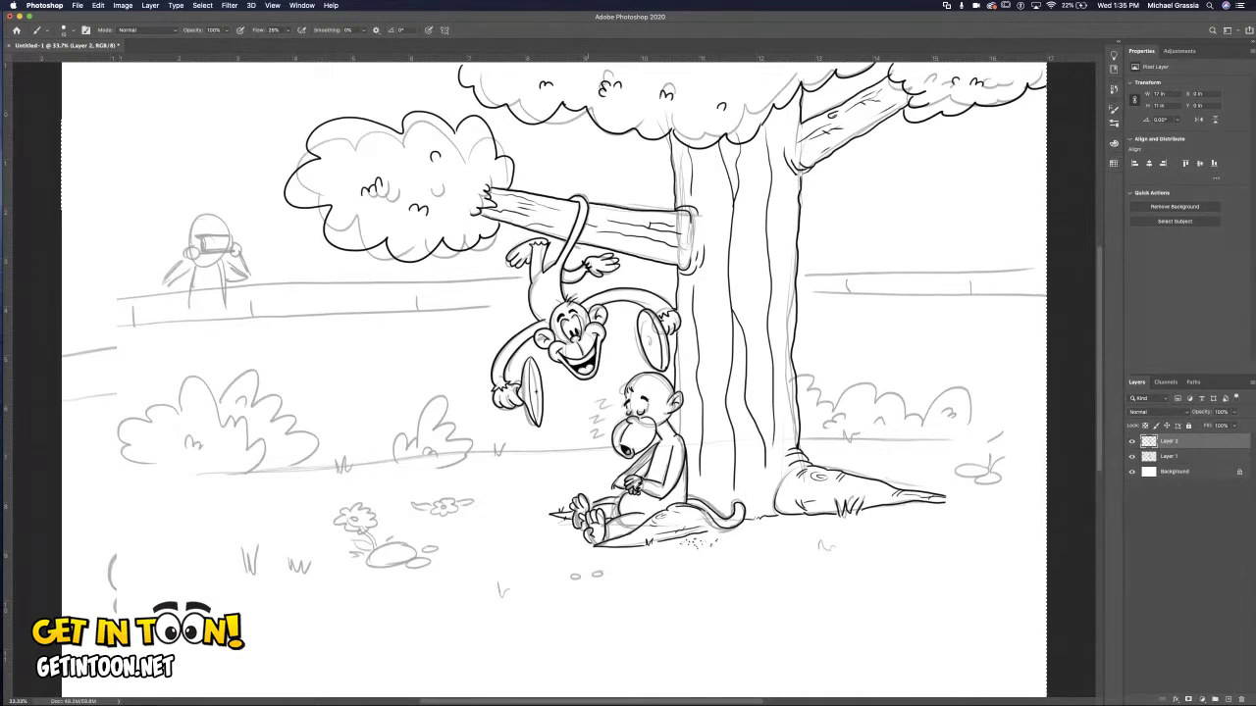
pyautogui.moveTo(589, 429)
pyautogui.mouseDown()
pyautogui.moveTo(610, 440)
pyautogui.moveTo(600, 419)
pyautogui.moveTo(620, 406)
pyautogui.mouseUp()
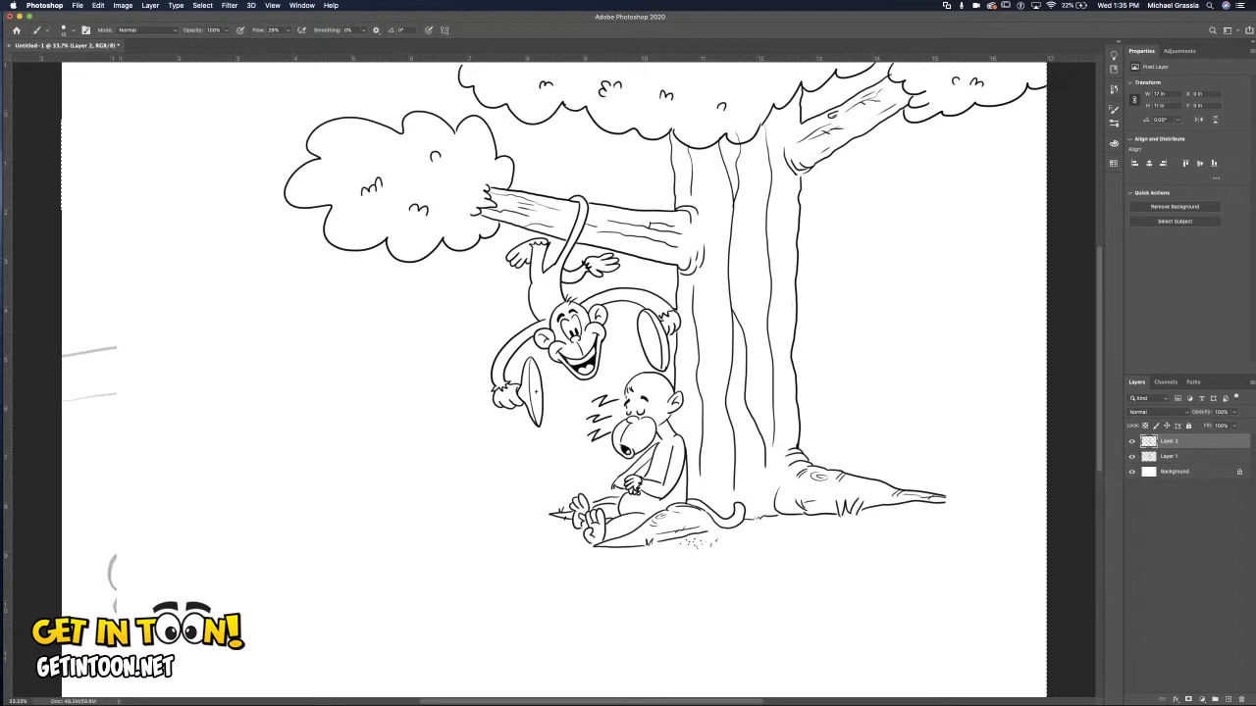
pyautogui.press('e')
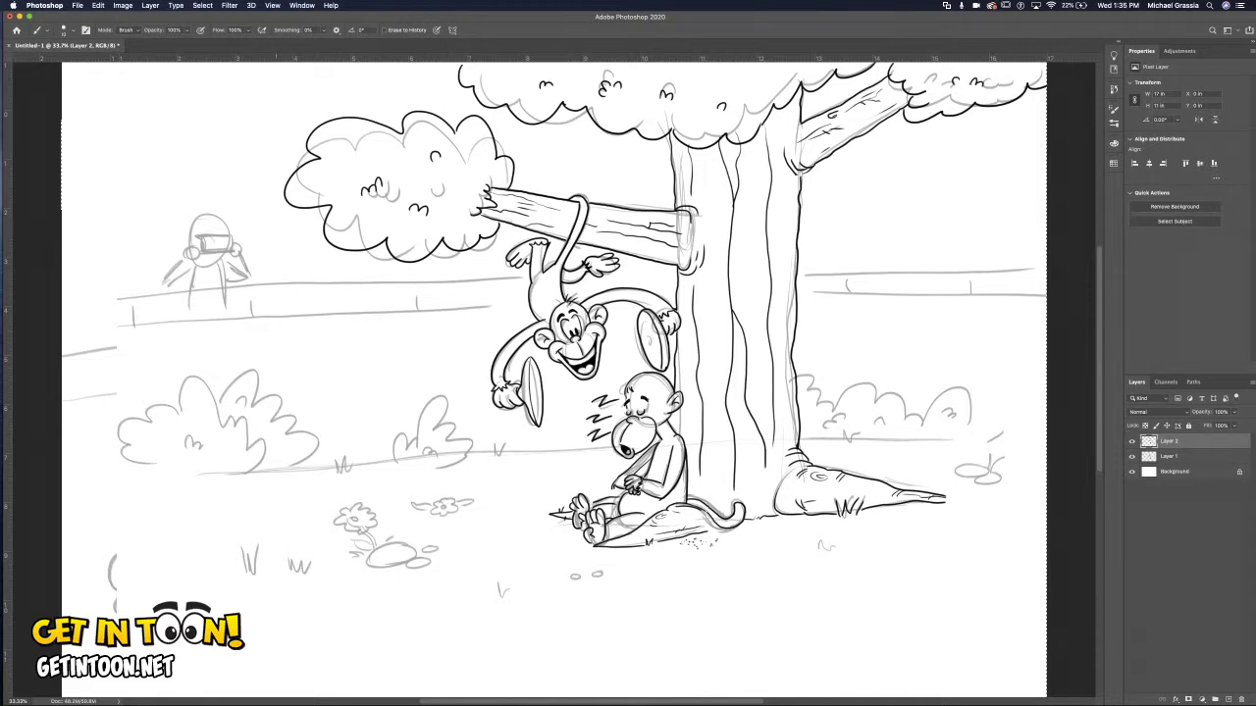
# Ink the large background bush at the far left as two overlapping leafy clumps with leaf marks inside.
pyautogui.press('b')
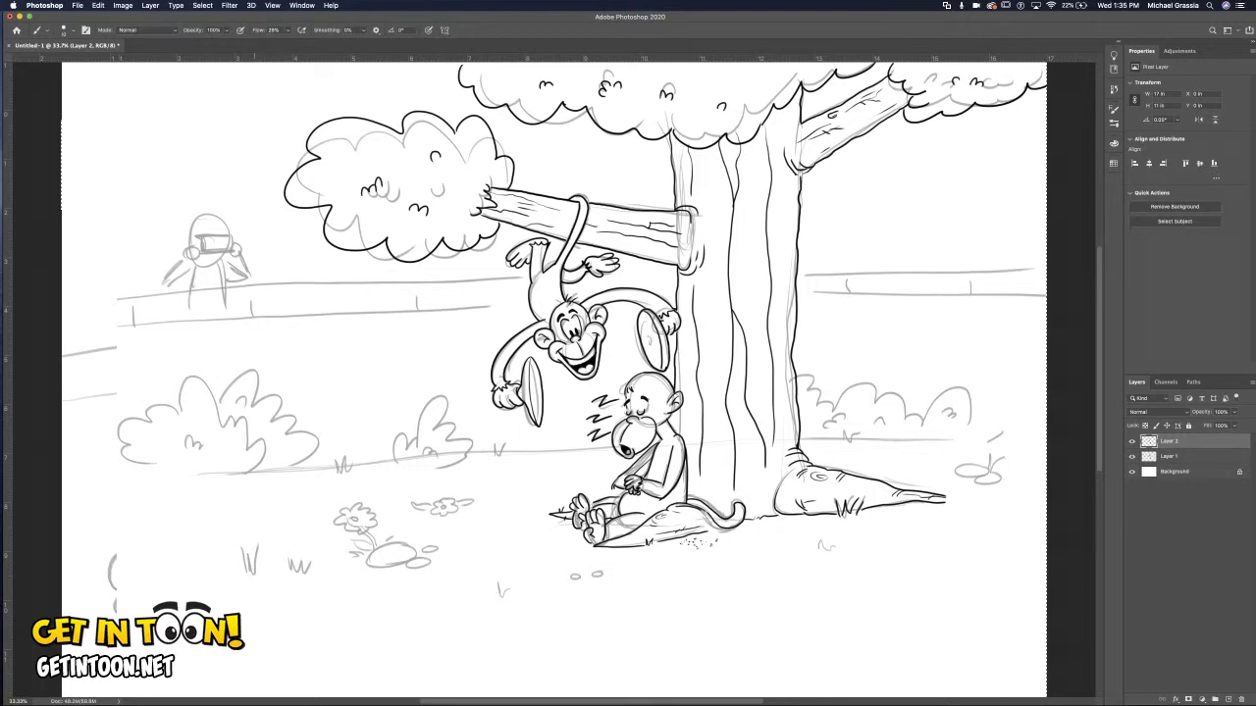
pyautogui.moveTo(180, 416)
pyautogui.mouseDown()
pyautogui.moveTo(155, 406)
pyautogui.moveTo(118, 463)
pyautogui.mouseUp()
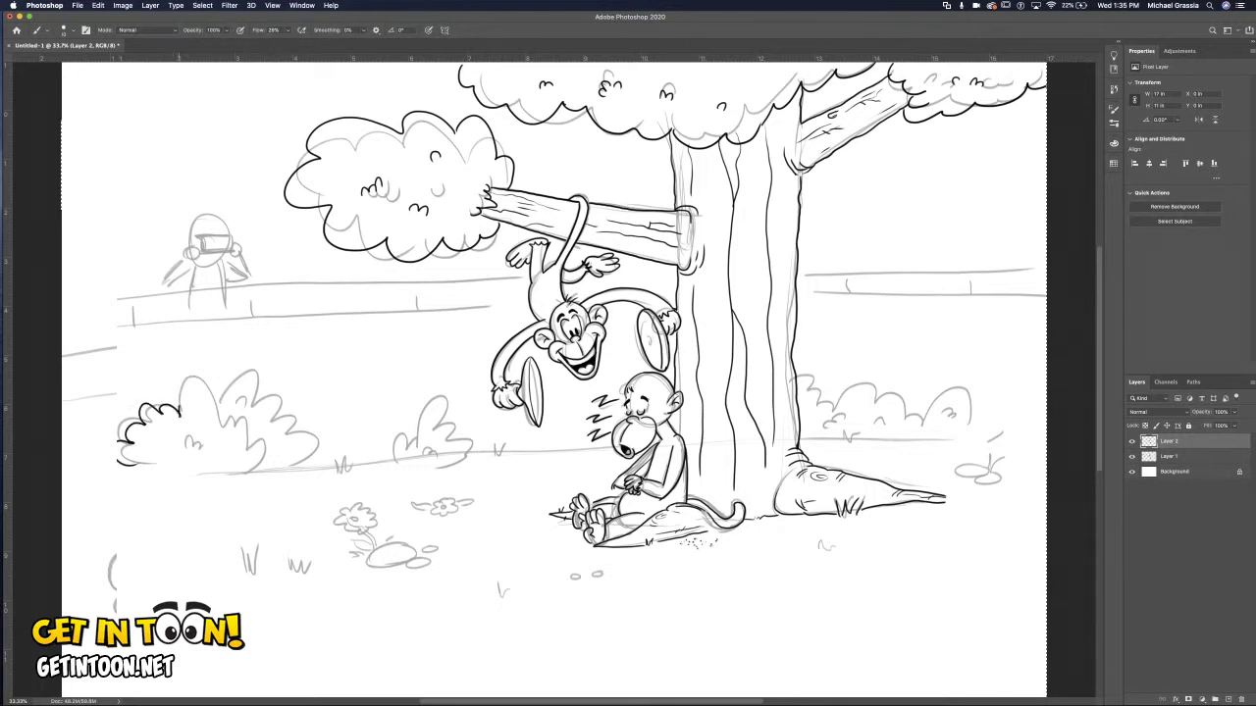
pyautogui.moveTo(180, 406)
pyautogui.mouseDown()
pyautogui.moveTo(208, 390)
pyautogui.moveTo(218, 420)
pyautogui.moveTo(278, 468)
pyautogui.mouseUp()
pyautogui.moveTo(170, 459)
pyautogui.mouseDown()
pyautogui.moveTo(194, 433)
pyautogui.moveTo(219, 446)
pyautogui.mouseUp()
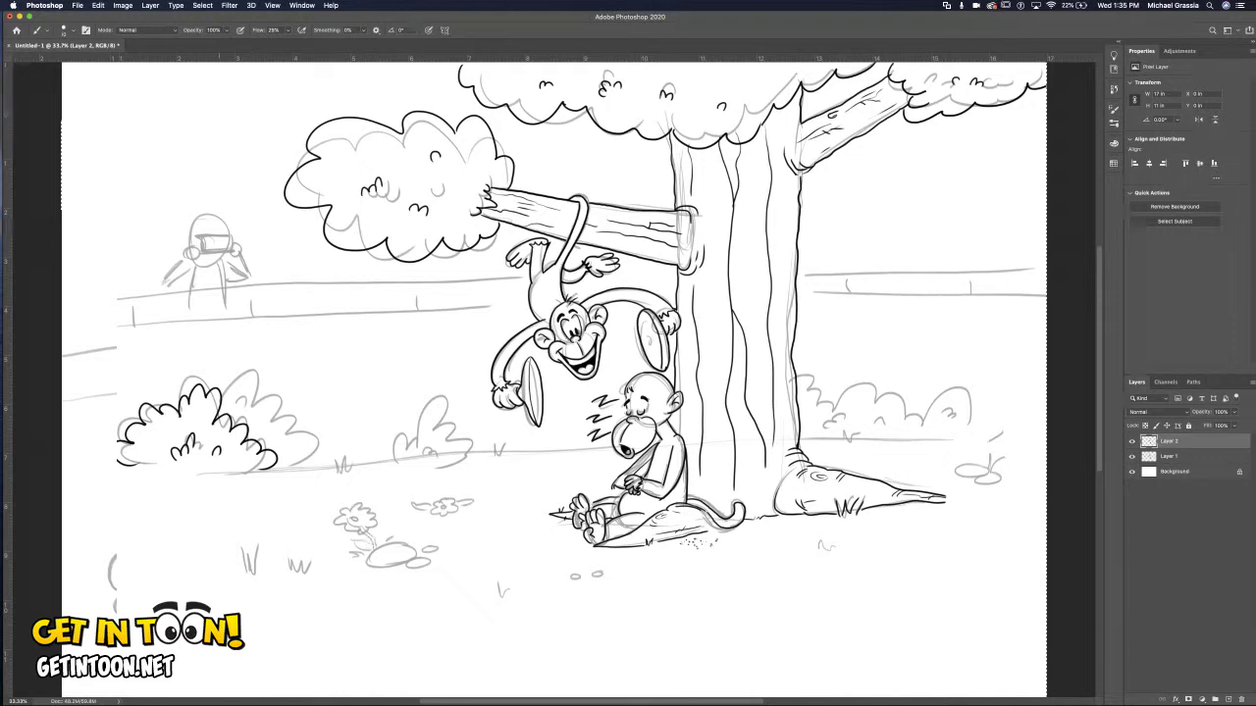
pyautogui.moveTo(210, 382)
pyautogui.mouseDown()
pyautogui.moveTo(289, 403)
pyautogui.moveTo(314, 455)
pyautogui.mouseUp()
pyautogui.moveTo(251, 413); pyautogui.dragTo(267, 426)
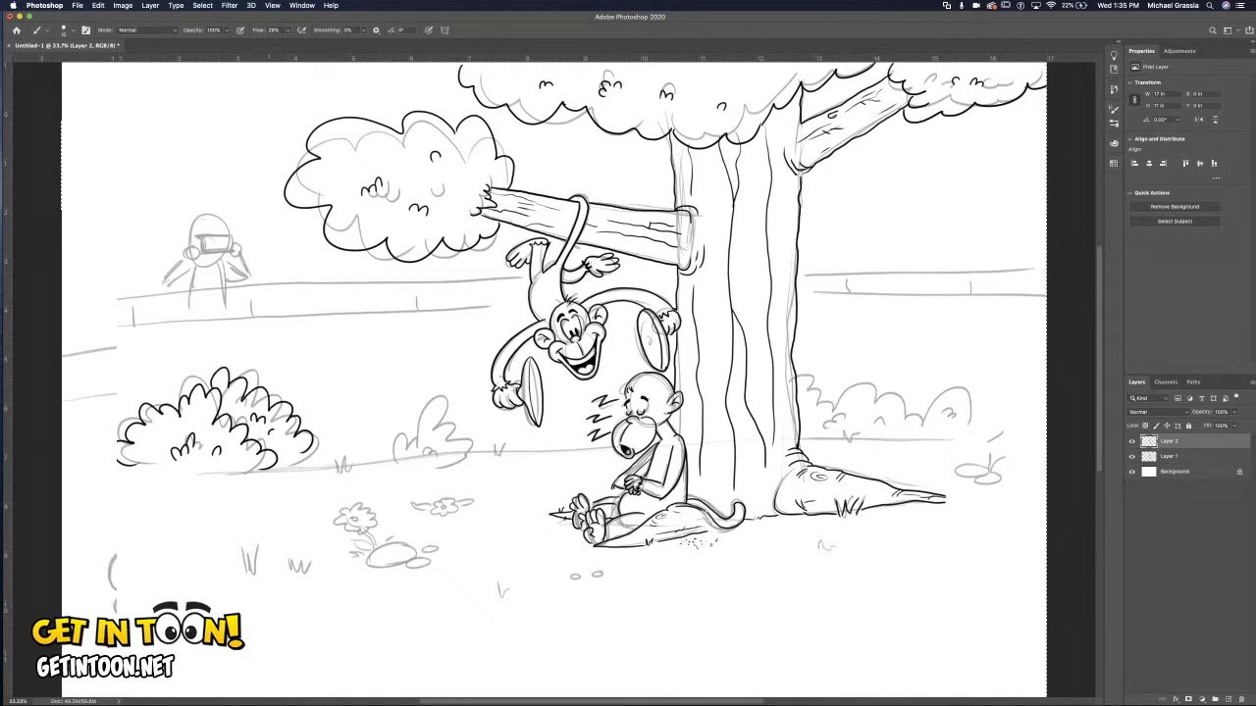
# Ink the small leafy bush between the large bush and the monkeys, with the ground line and grass tufts on both sides.
pyautogui.moveTo(334, 461)
pyautogui.mouseDown()
pyautogui.moveTo(352, 470)
pyautogui.moveTo(334, 459)
pyautogui.mouseUp()
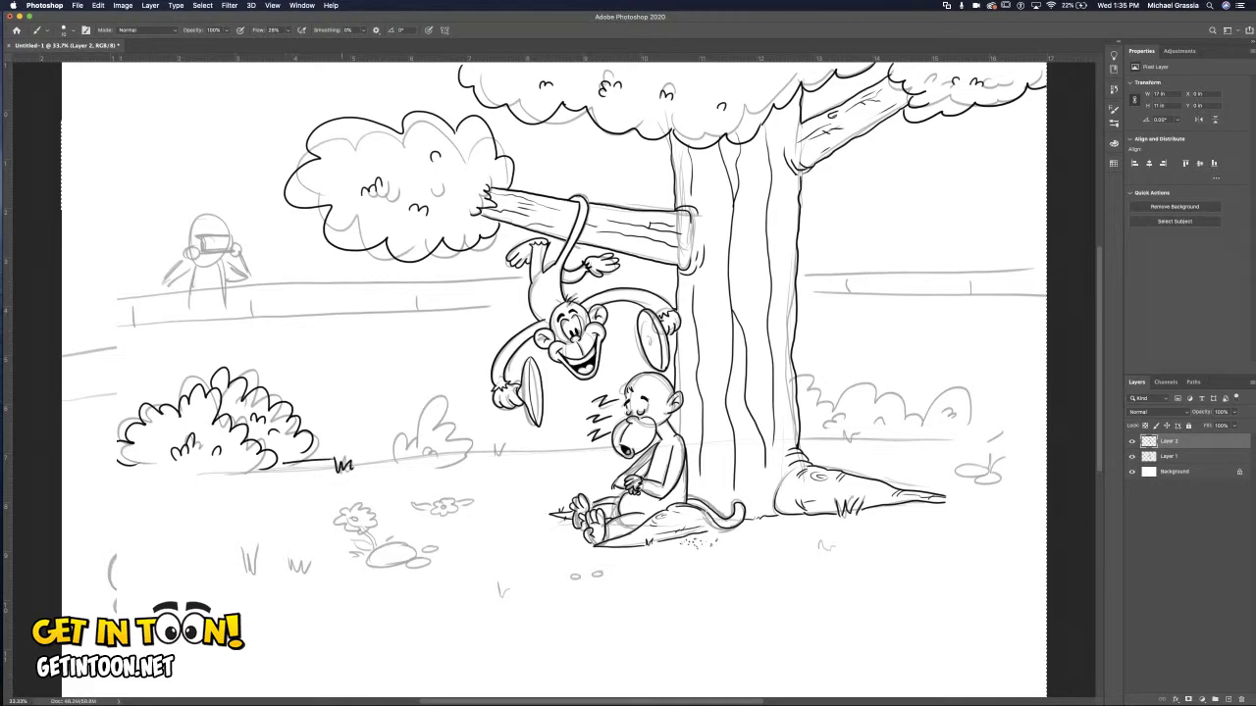
pyautogui.press('super+z')
pyautogui.moveTo(307, 449); pyautogui.dragTo(367, 446)
pyautogui.moveTo(367, 436)
pyautogui.mouseDown()
pyautogui.moveTo(410, 447)
pyautogui.moveTo(450, 429)
pyautogui.moveTo(467, 463)
pyautogui.moveTo(431, 459)
pyautogui.mouseUp()
pyautogui.moveTo(435, 409)
pyautogui.mouseDown()
pyautogui.moveTo(398, 433)
pyautogui.moveTo(580, 433)
pyautogui.mouseUp()
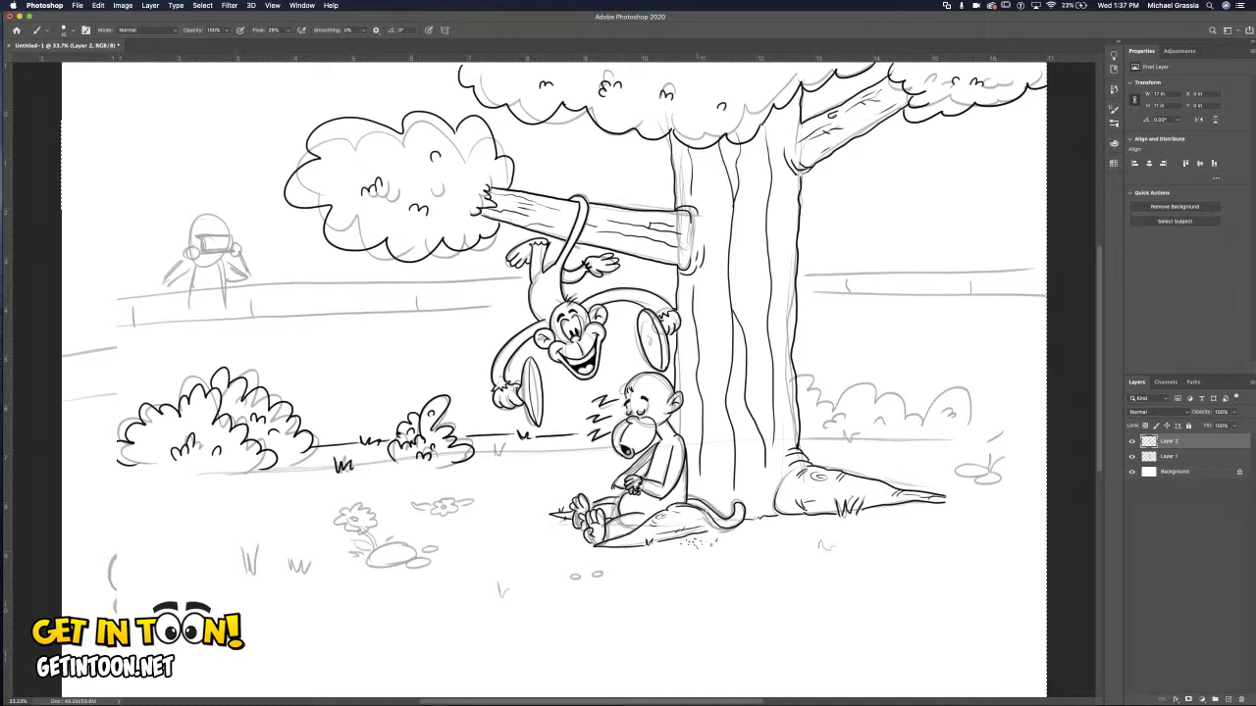
# Ink the scalloped bush row behind the trunk's far side, adding leaf marks inside it and a grass tuft below.
pyautogui.moveTo(797, 378)
pyautogui.mouseDown()
pyautogui.moveTo(807, 369)
pyautogui.moveTo(836, 396)
pyautogui.moveTo(849, 383)
pyautogui.moveTo(945, 400)
pyautogui.moveTo(962, 388)
pyautogui.moveTo(989, 412)
pyautogui.moveTo(1019, 406)
pyautogui.mouseUp()
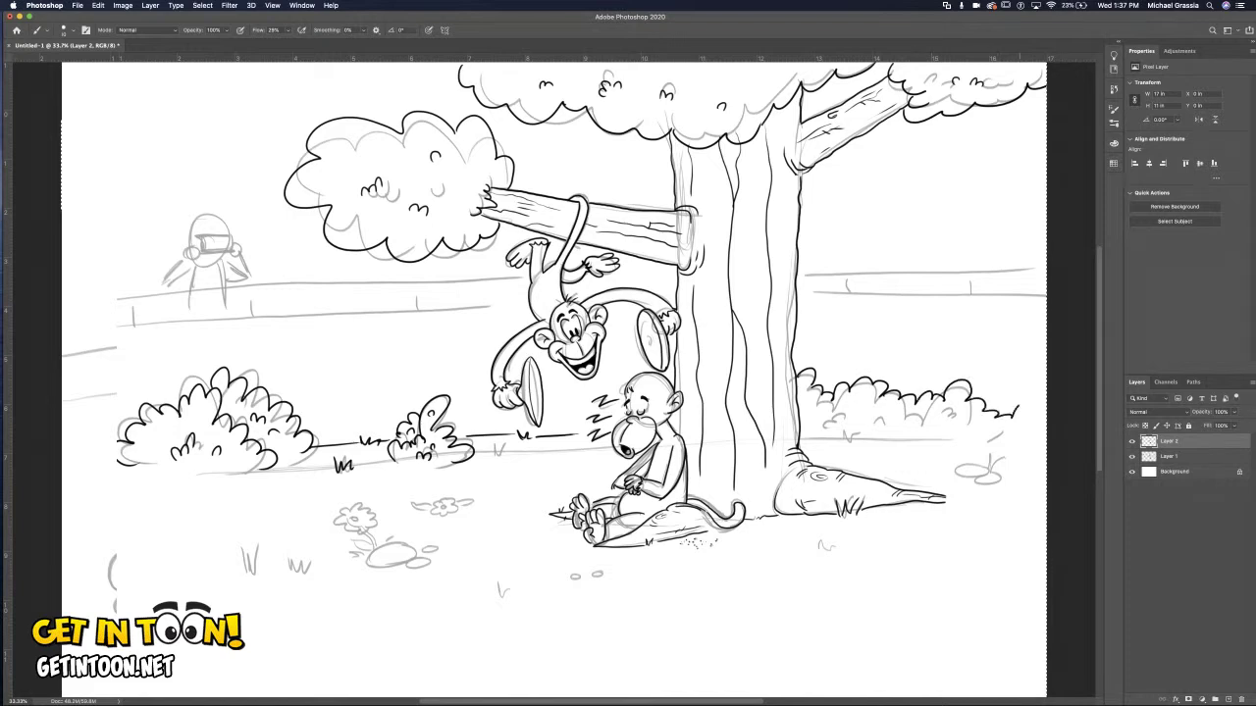
pyautogui.moveTo(812, 416)
pyautogui.mouseDown()
pyautogui.moveTo(881, 406)
pyautogui.moveTo(941, 418)
pyautogui.mouseUp()
pyautogui.moveTo(798, 441); pyautogui.dragTo(876, 439)
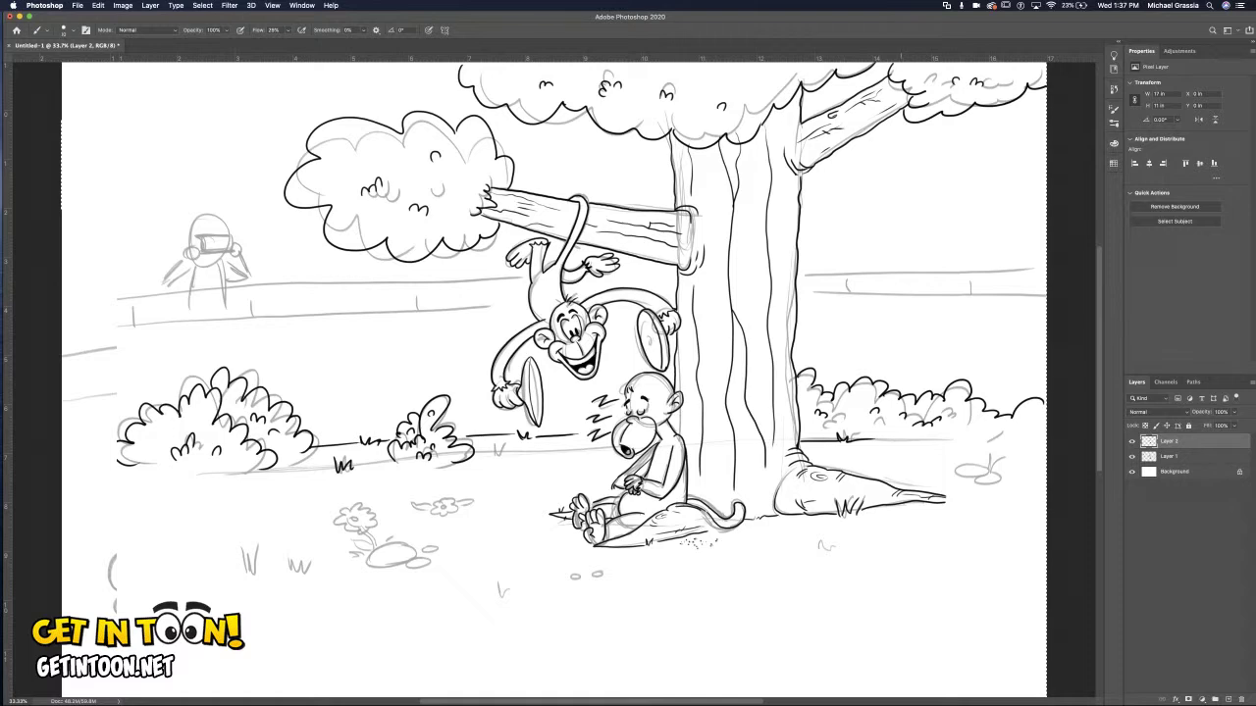
pyautogui.hotkey('ctrl', 'z')
pyautogui.hotkey('ctrl', 'z')
pyautogui.moveTo(843, 429)
pyautogui.mouseDown()
pyautogui.moveTo(852, 441)
pyautogui.moveTo(861, 430)
pyautogui.mouseUp()
# Ink the stone with its grass sprigs beyond the root, the nearby grass tufts, and the three pebbles in front of the sleeping monkey.
pyautogui.moveTo(986, 440)
pyautogui.mouseDown()
pyautogui.moveTo(1002, 432)
pyautogui.moveTo(984, 441)
pyautogui.moveTo(999, 481)
pyautogui.moveTo(975, 479)
pyautogui.moveTo(1005, 459)
pyautogui.mouseUp()
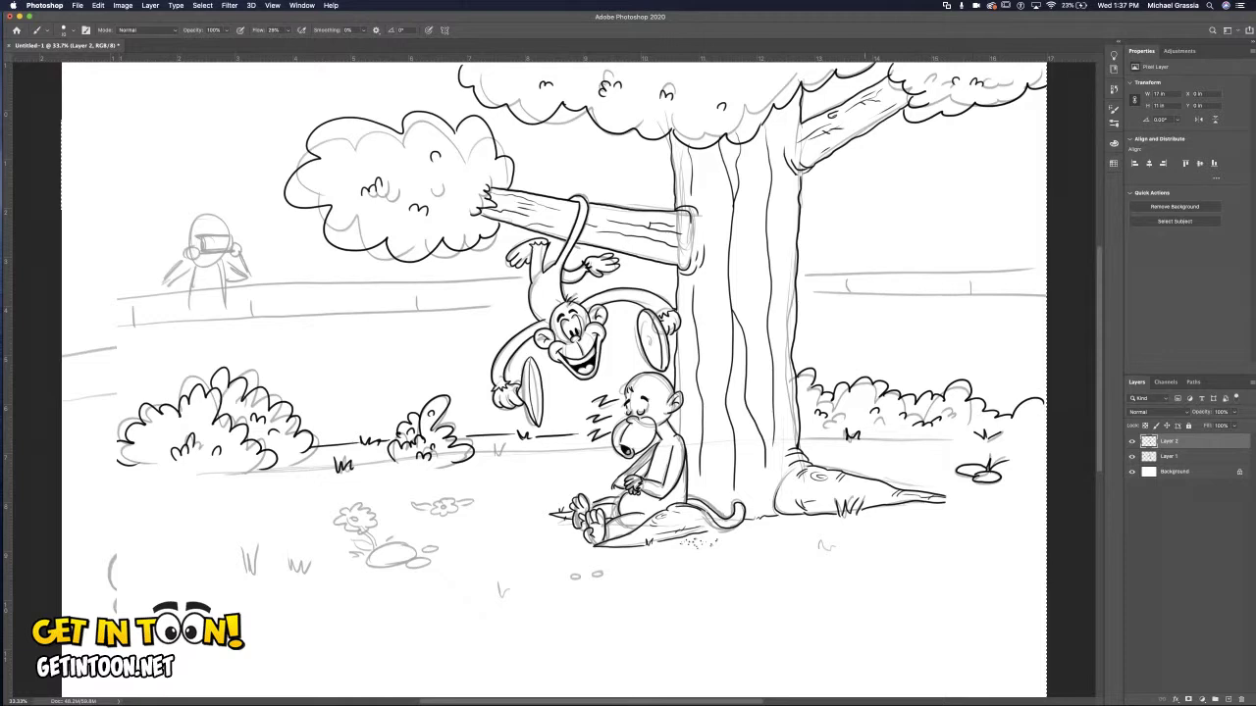
pyautogui.moveTo(864, 478); pyautogui.dragTo(879, 468)
pyautogui.moveTo(818, 539); pyautogui.dragTo(829, 547)
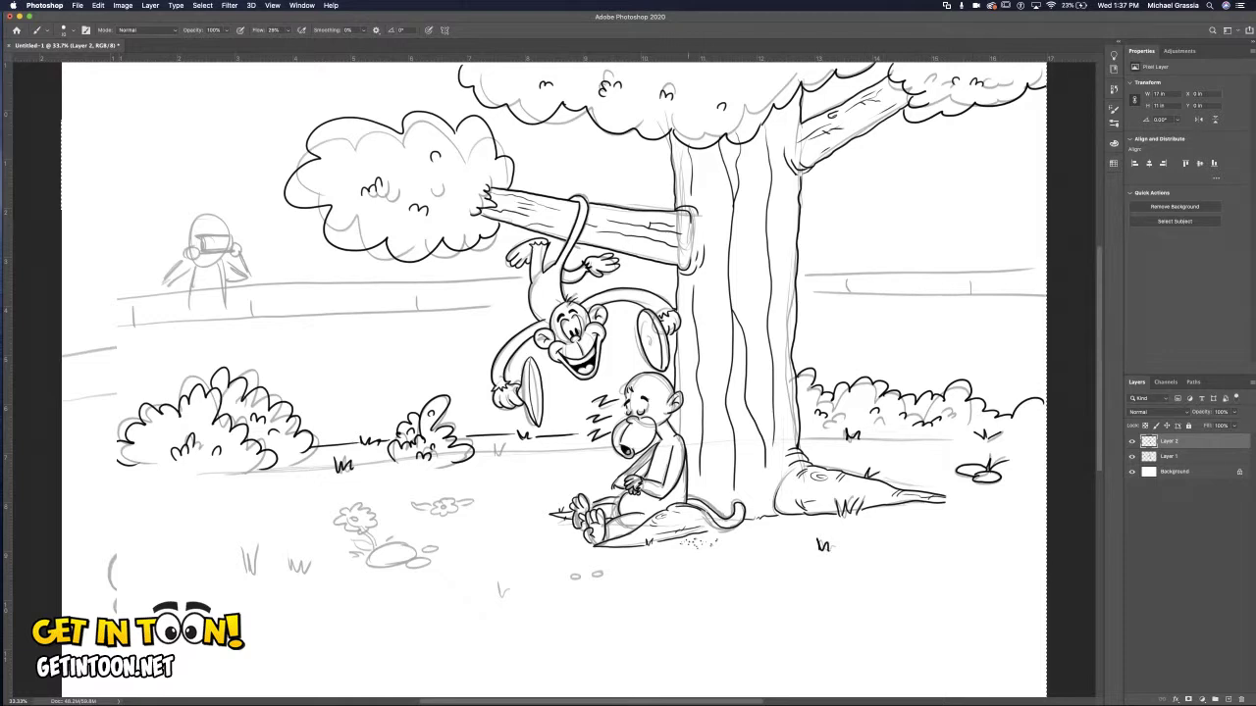
pyautogui.moveTo(595, 571); pyautogui.dragTo(589, 586)
pyautogui.moveTo(497, 583)
pyautogui.mouseDown()
pyautogui.moveTo(503, 596)
pyautogui.moveTo(514, 588)
pyautogui.mouseUp()
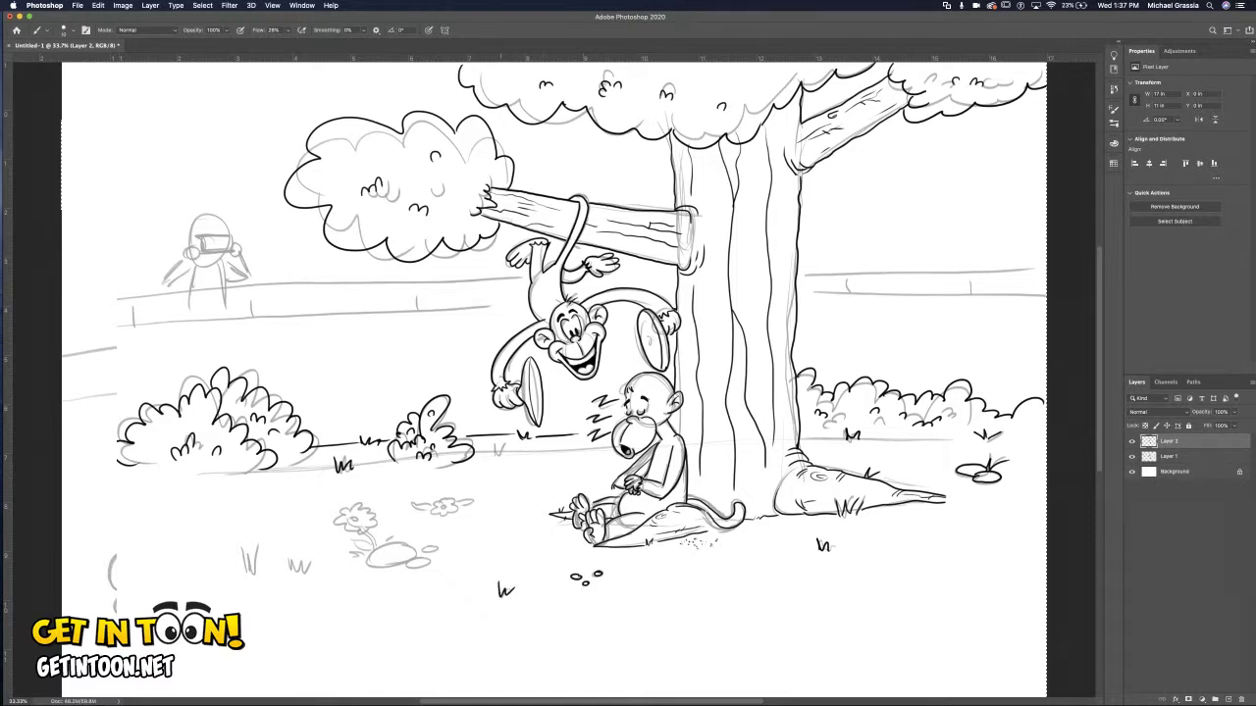
# Ink the two grass tufts below the large bush, the two flowers, and the stones beside the standing flower.
pyautogui.moveTo(238, 545)
pyautogui.mouseDown()
pyautogui.moveTo(245, 572)
pyautogui.moveTo(260, 528)
pyautogui.moveTo(296, 572)
pyautogui.moveTo(304, 561)
pyautogui.mouseUp()
pyautogui.moveTo(304, 573); pyautogui.dragTo(311, 543)
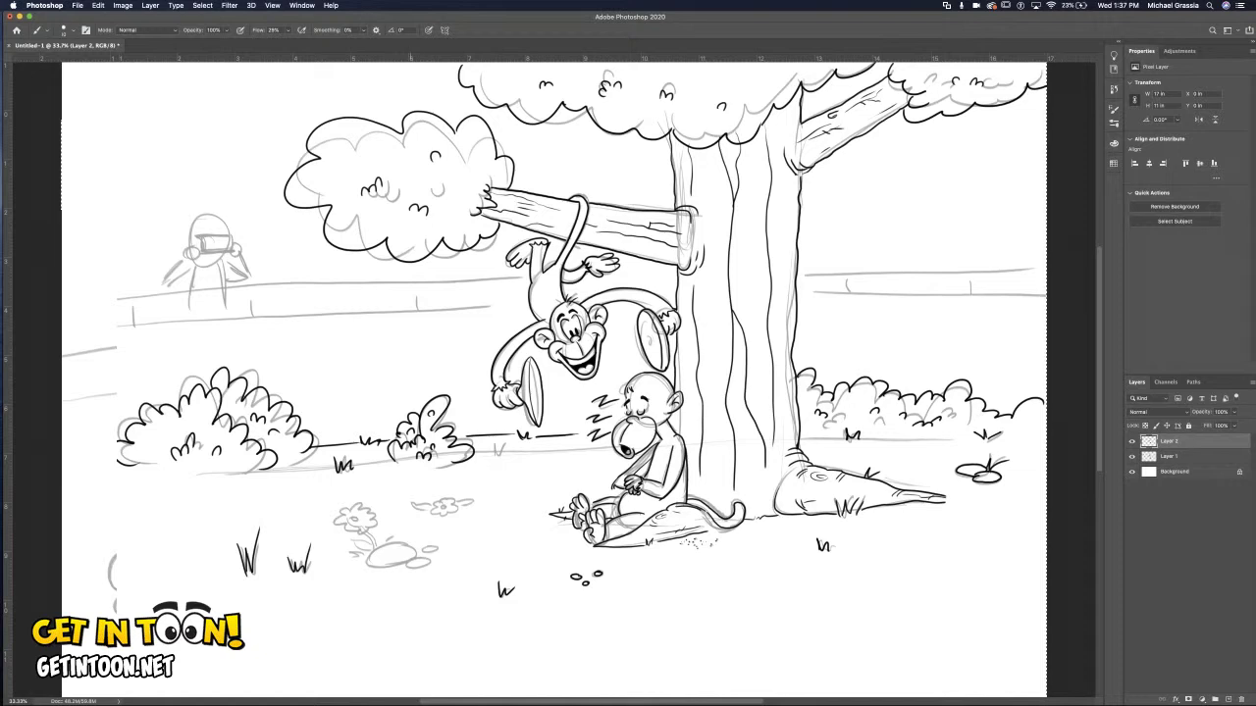
pyautogui.moveTo(406, 567)
pyautogui.mouseDown()
pyautogui.moveTo(439, 547)
pyautogui.moveTo(371, 550)
pyautogui.moveTo(407, 566)
pyautogui.moveTo(352, 558)
pyautogui.moveTo(363, 562)
pyautogui.moveTo(354, 545)
pyautogui.moveTo(371, 552)
pyautogui.moveTo(378, 533)
pyautogui.moveTo(353, 519)
pyautogui.moveTo(371, 519)
pyautogui.moveTo(355, 504)
pyautogui.moveTo(336, 529)
pyautogui.moveTo(355, 537)
pyautogui.mouseUp()
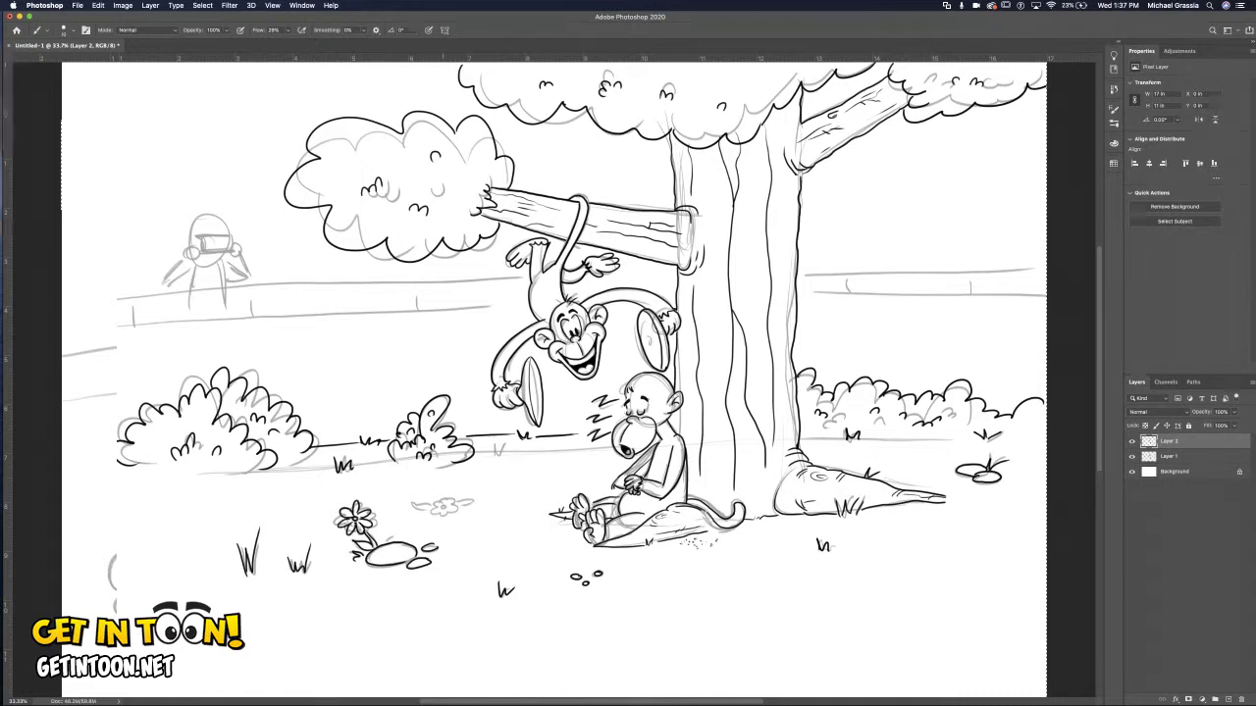
pyautogui.moveTo(442, 505)
pyautogui.mouseDown()
pyautogui.moveTo(425, 506)
pyautogui.moveTo(448, 522)
pyautogui.moveTo(450, 494)
pyautogui.moveTo(462, 499)
pyautogui.moveTo(446, 505)
pyautogui.moveTo(448, 521)
pyautogui.moveTo(414, 511)
pyautogui.moveTo(480, 504)
pyautogui.moveTo(461, 509)
pyautogui.mouseUp()
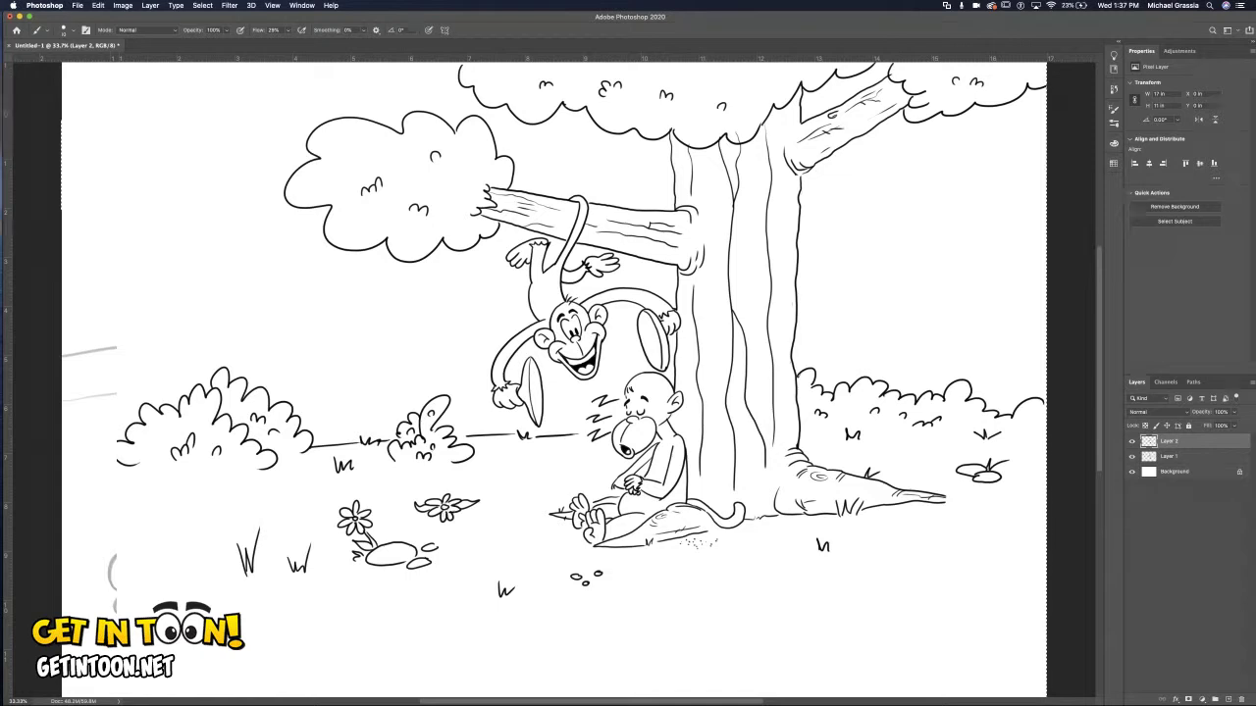
# Outline the upper and lower scalloped edges of a distant tree line behind the monkeys, on both sides of the main trunk.
pyautogui.moveTo(118, 182)
pyautogui.mouseDown()
pyautogui.moveTo(202, 171)
pyautogui.moveTo(243, 203)
pyautogui.moveTo(302, 153)
pyautogui.mouseUp()
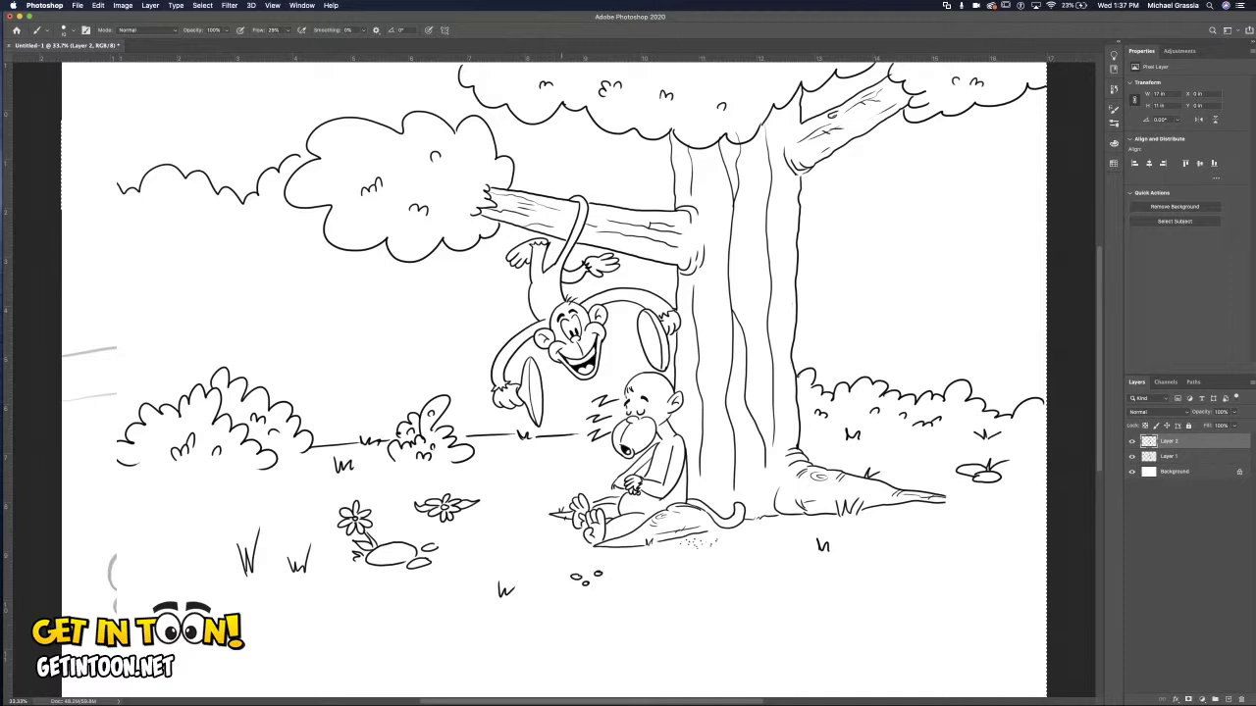
pyautogui.moveTo(522, 180)
pyautogui.mouseDown()
pyautogui.moveTo(581, 177)
pyautogui.moveTo(644, 150)
pyautogui.moveTo(671, 173)
pyautogui.mouseUp()
pyautogui.moveTo(806, 186)
pyautogui.mouseDown()
pyautogui.moveTo(888, 154)
pyautogui.moveTo(950, 186)
pyautogui.moveTo(1042, 143)
pyautogui.mouseUp()
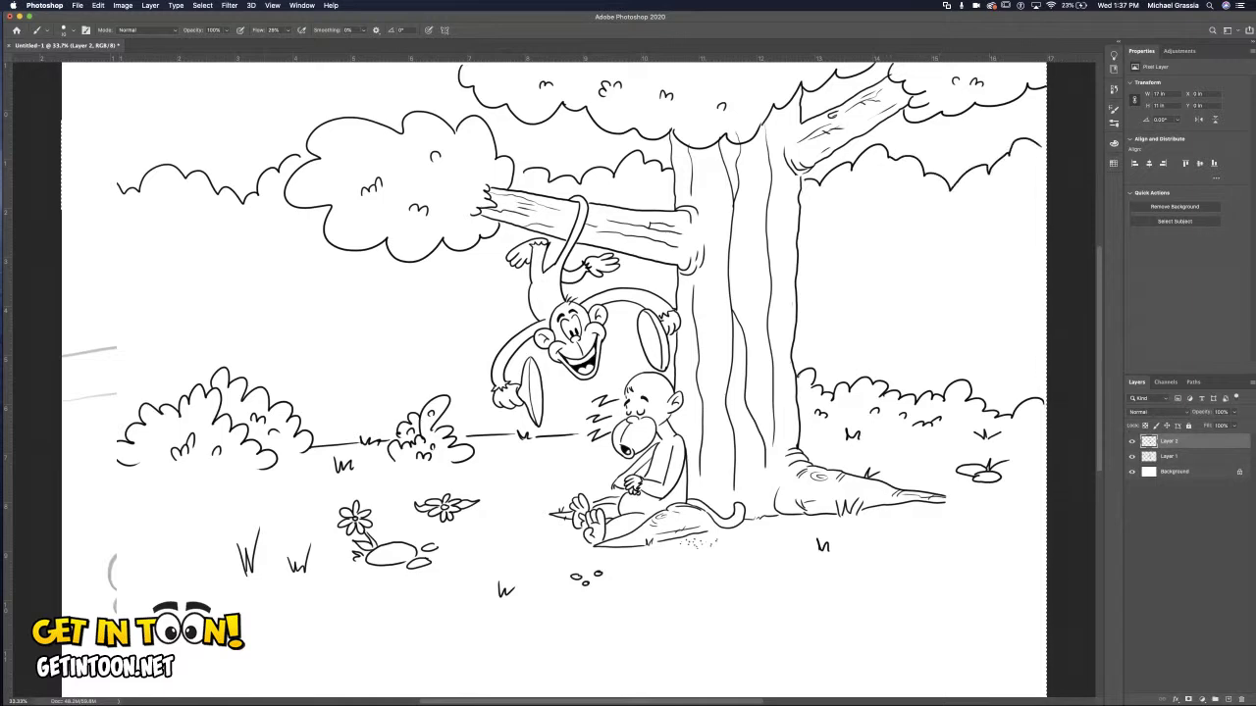
pyautogui.moveTo(117, 317)
pyautogui.mouseDown()
pyautogui.moveTo(144, 341)
pyautogui.moveTo(189, 322)
pyautogui.moveTo(216, 338)
pyautogui.moveTo(260, 287)
pyautogui.moveTo(311, 331)
pyautogui.moveTo(371, 300)
pyautogui.moveTo(413, 308)
pyautogui.moveTo(457, 293)
pyautogui.moveTo(491, 312)
pyautogui.moveTo(523, 303)
pyautogui.mouseUp()
pyautogui.moveTo(614, 286); pyautogui.dragTo(628, 282)
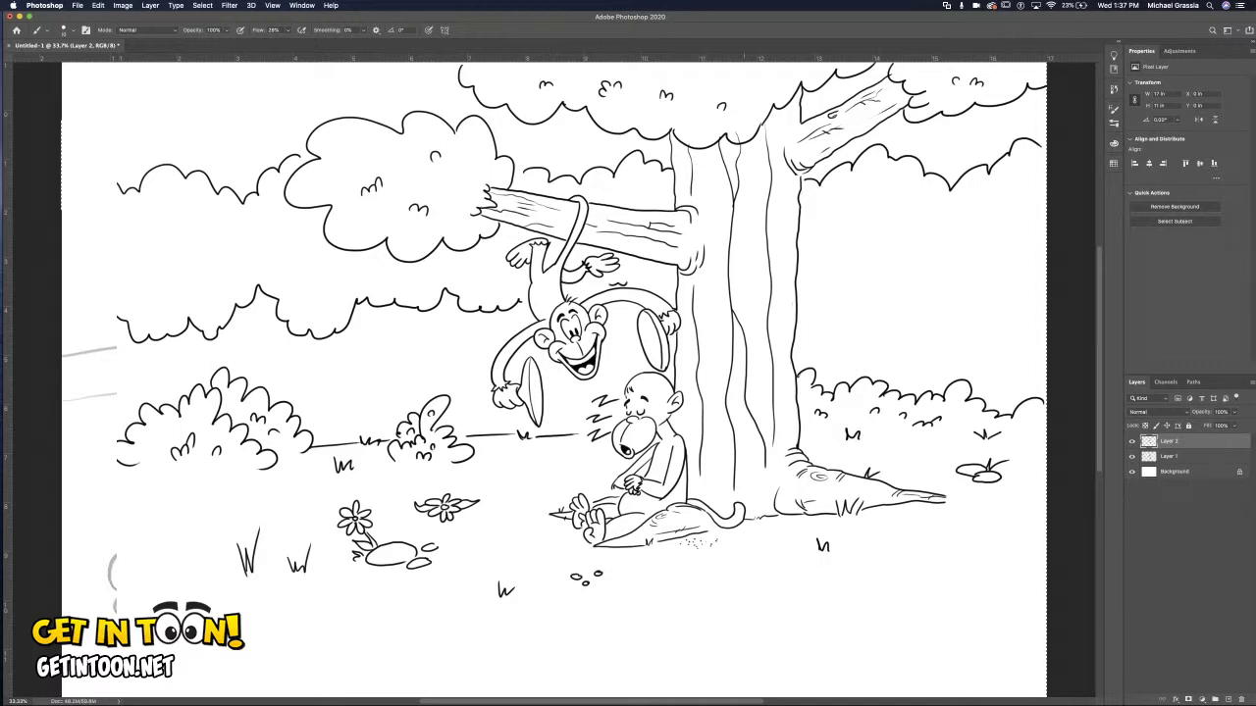
pyautogui.moveTo(800, 283)
pyautogui.mouseDown()
pyautogui.moveTo(886, 277)
pyautogui.moveTo(932, 298)
pyautogui.mouseUp()
pyautogui.moveTo(959, 280); pyautogui.dragTo(1022, 274)
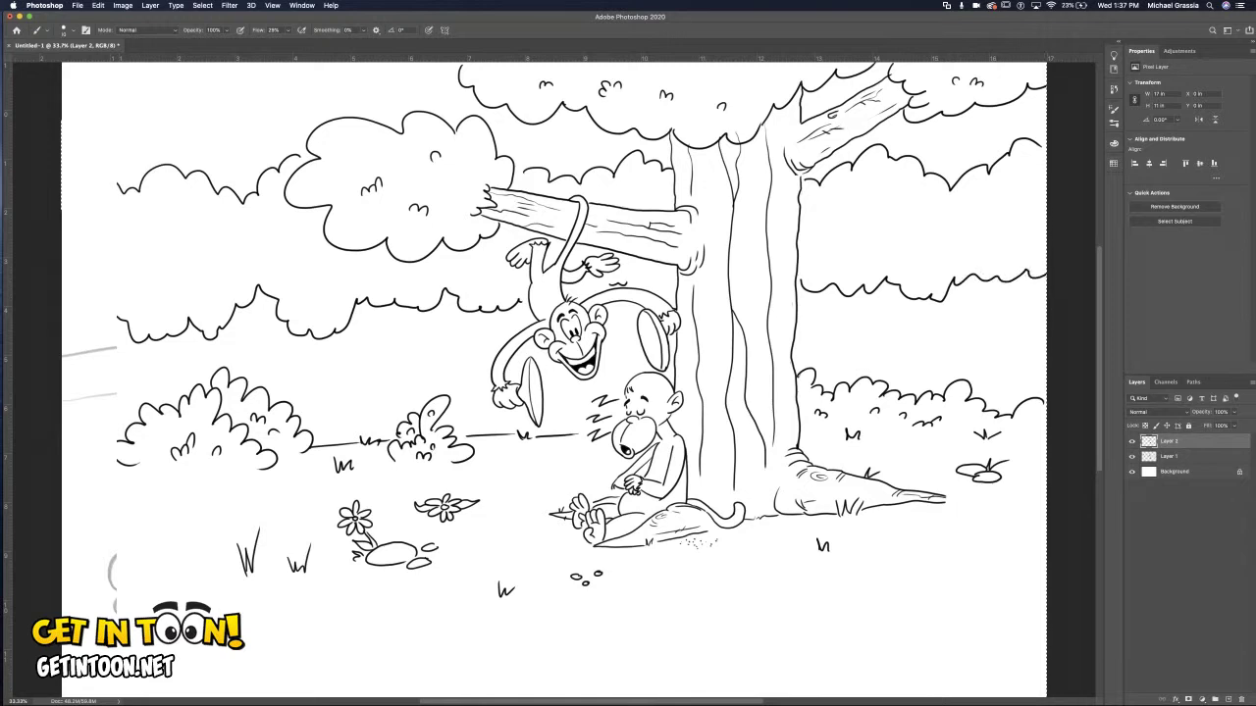
# Add small curved leaf marks throughout the distant tree line's foliage on both sides of the main trunk.
pyautogui.moveTo(151, 256); pyautogui.dragTo(170, 255)
pyautogui.moveTo(251, 254)
pyautogui.mouseDown()
pyautogui.moveTo(232, 283)
pyautogui.moveTo(292, 257)
pyautogui.moveTo(302, 238)
pyautogui.mouseUp()
pyautogui.moveTo(315, 292); pyautogui.dragTo(318, 306)
pyautogui.moveTo(474, 281)
pyautogui.mouseDown()
pyautogui.moveTo(488, 278)
pyautogui.moveTo(440, 279)
pyautogui.mouseUp()
pyautogui.moveTo(833, 214); pyautogui.dragTo(839, 207)
pyautogui.moveTo(654, 184); pyautogui.dragTo(665, 183)
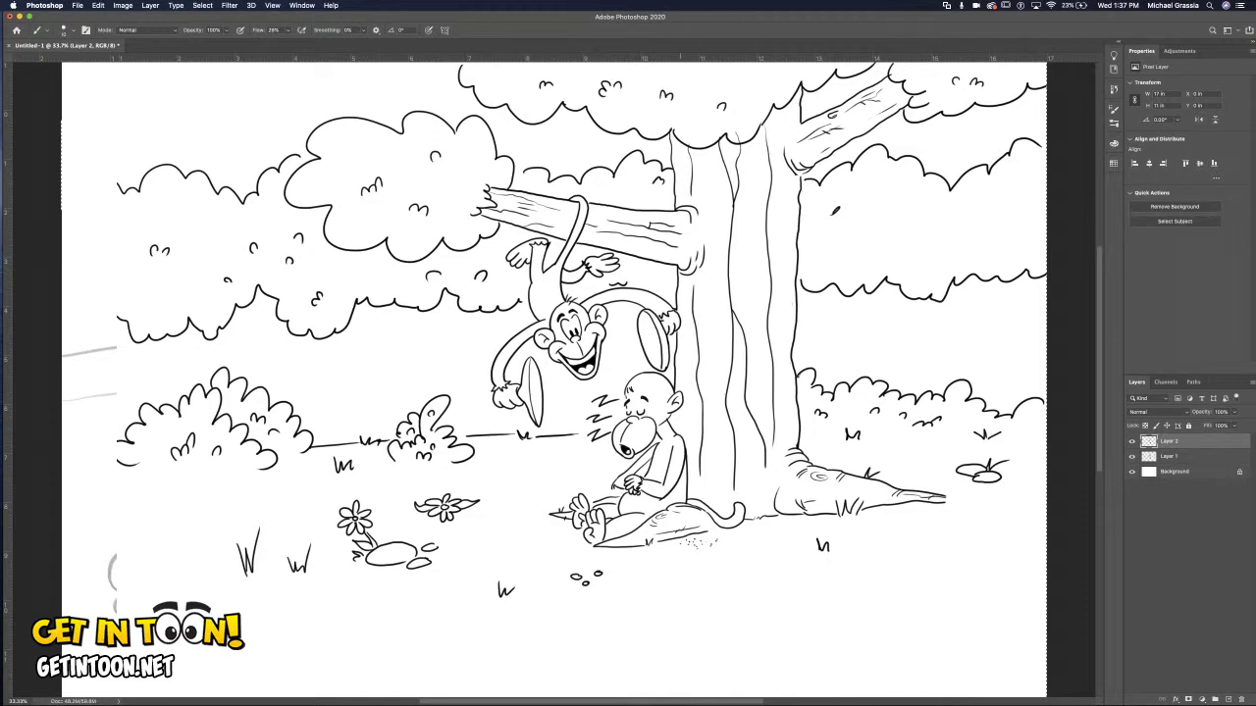
pyautogui.moveTo(886, 205); pyautogui.dragTo(878, 239)
pyautogui.moveTo(947, 238); pyautogui.dragTo(997, 221)
# Draw thin vertical trunks with a few slanted branches under the distant foliage, from the large bush to the small bush.
pyautogui.moveTo(140, 342)
pyautogui.mouseDown()
pyautogui.moveTo(141, 412)
pyautogui.moveTo(170, 367)
pyautogui.moveTo(168, 400)
pyautogui.mouseUp()
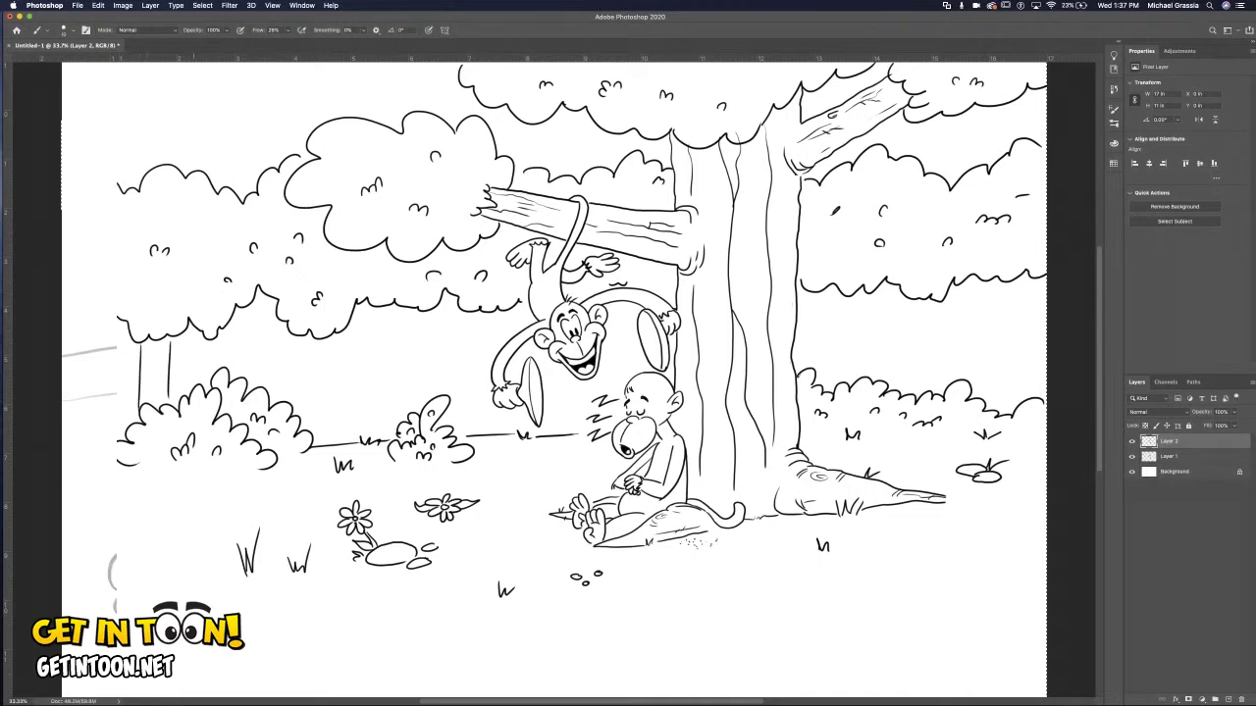
pyautogui.moveTo(171, 349)
pyautogui.mouseDown()
pyautogui.moveTo(163, 364)
pyautogui.moveTo(202, 328)
pyautogui.moveTo(224, 374)
pyautogui.moveTo(198, 392)
pyautogui.mouseUp()
pyautogui.moveTo(251, 304)
pyautogui.mouseDown()
pyautogui.moveTo(252, 387)
pyautogui.moveTo(279, 396)
pyautogui.mouseUp()
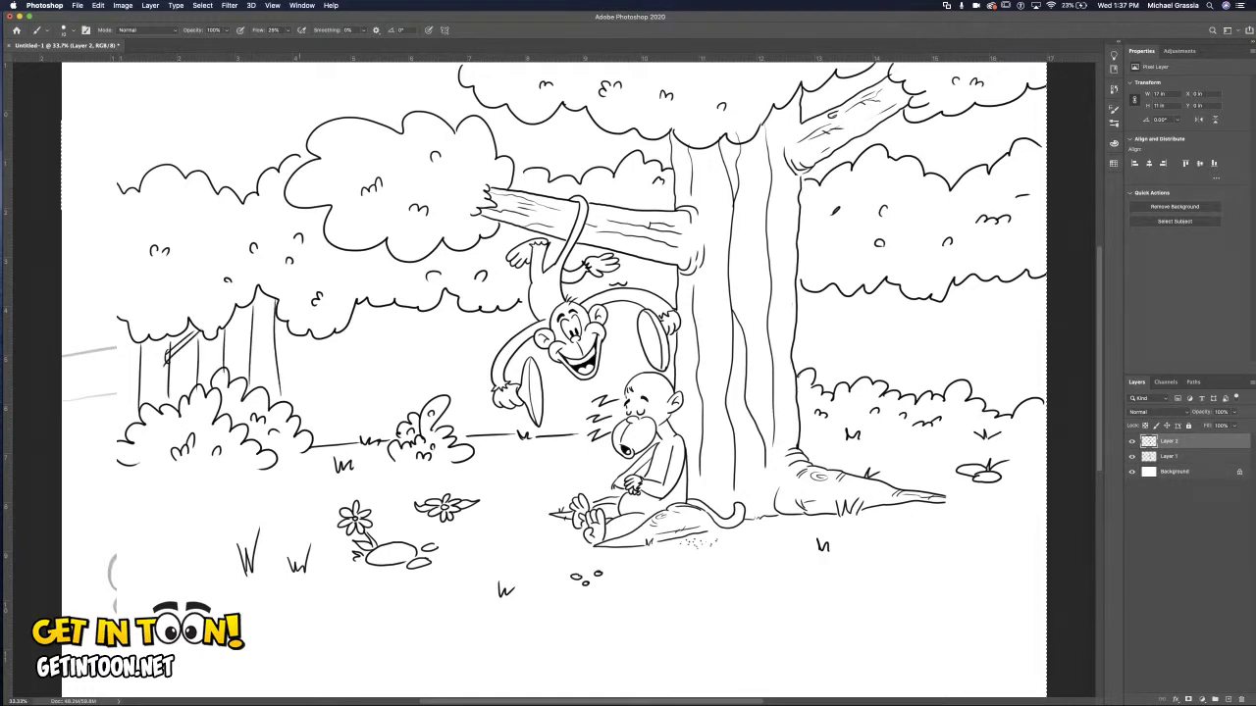
pyautogui.moveTo(268, 319)
pyautogui.mouseDown()
pyautogui.moveTo(268, 393)
pyautogui.moveTo(261, 349)
pyautogui.moveTo(312, 432)
pyautogui.moveTo(287, 392)
pyautogui.mouseUp()
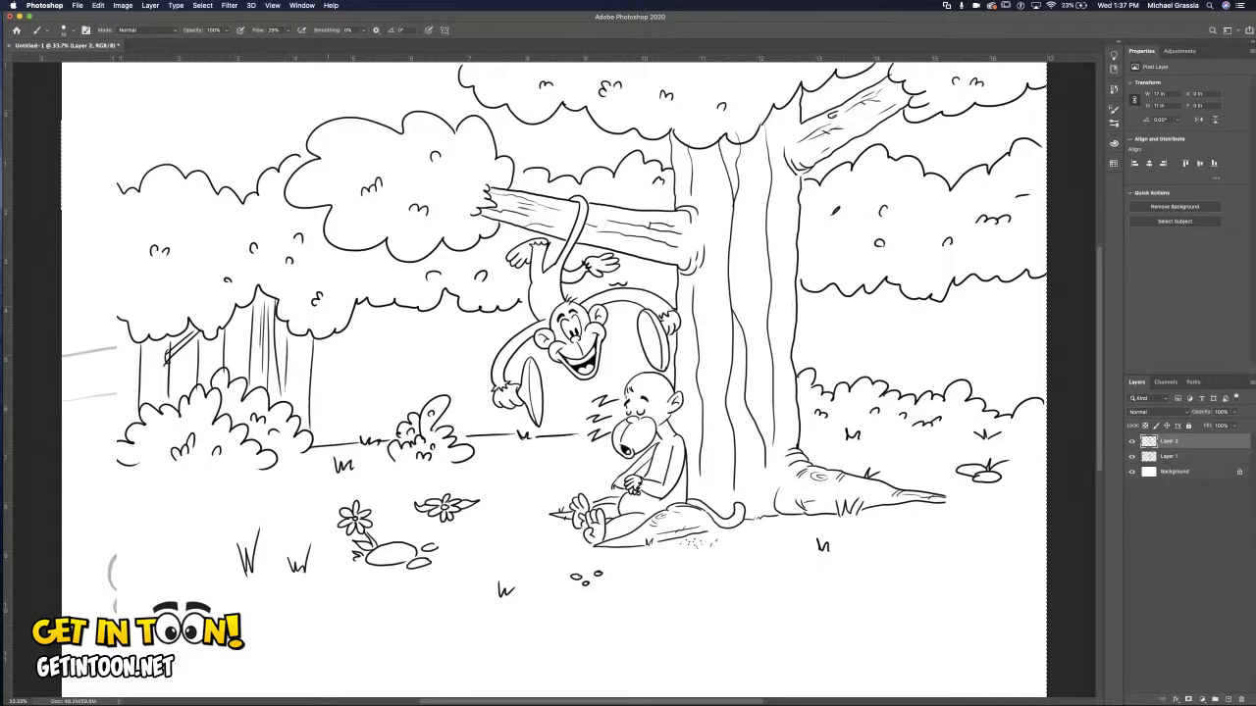
pyautogui.moveTo(342, 330); pyautogui.dragTo(342, 425)
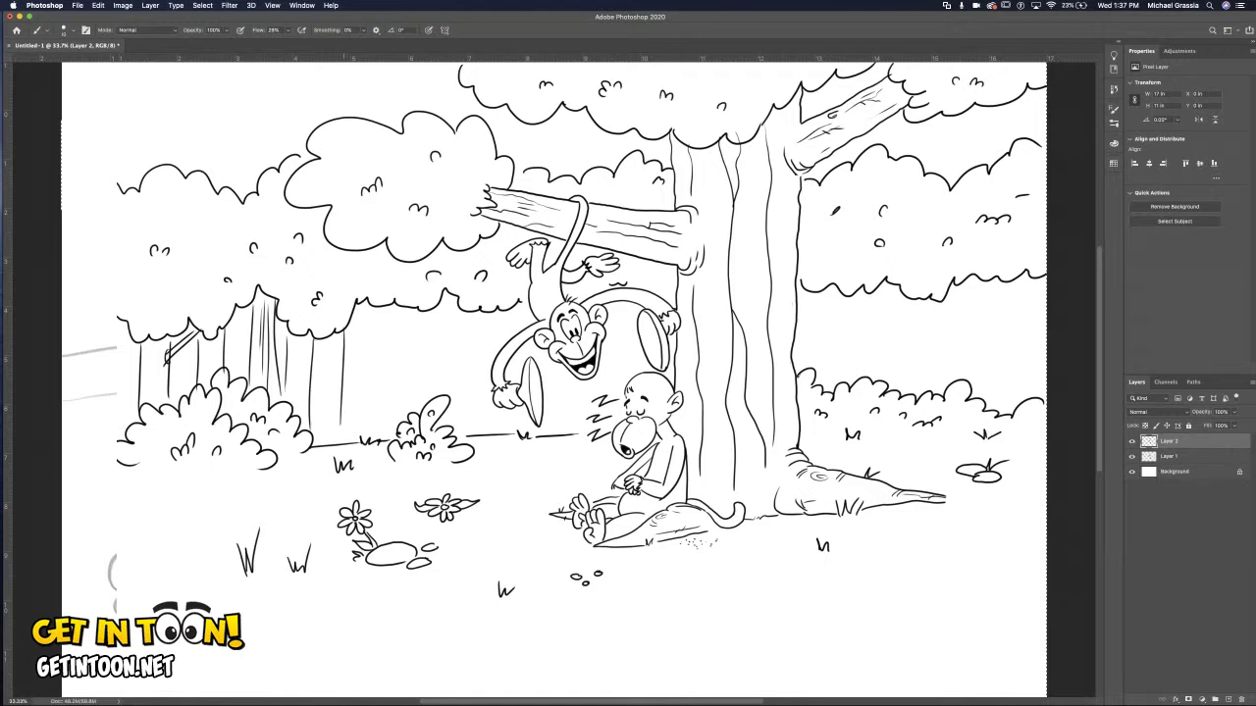
pyautogui.moveTo(376, 306); pyautogui.dragTo(375, 424)
pyautogui.moveTo(320, 345); pyautogui.dragTo(341, 392)
pyautogui.moveTo(326, 346); pyautogui.dragTo(345, 376)
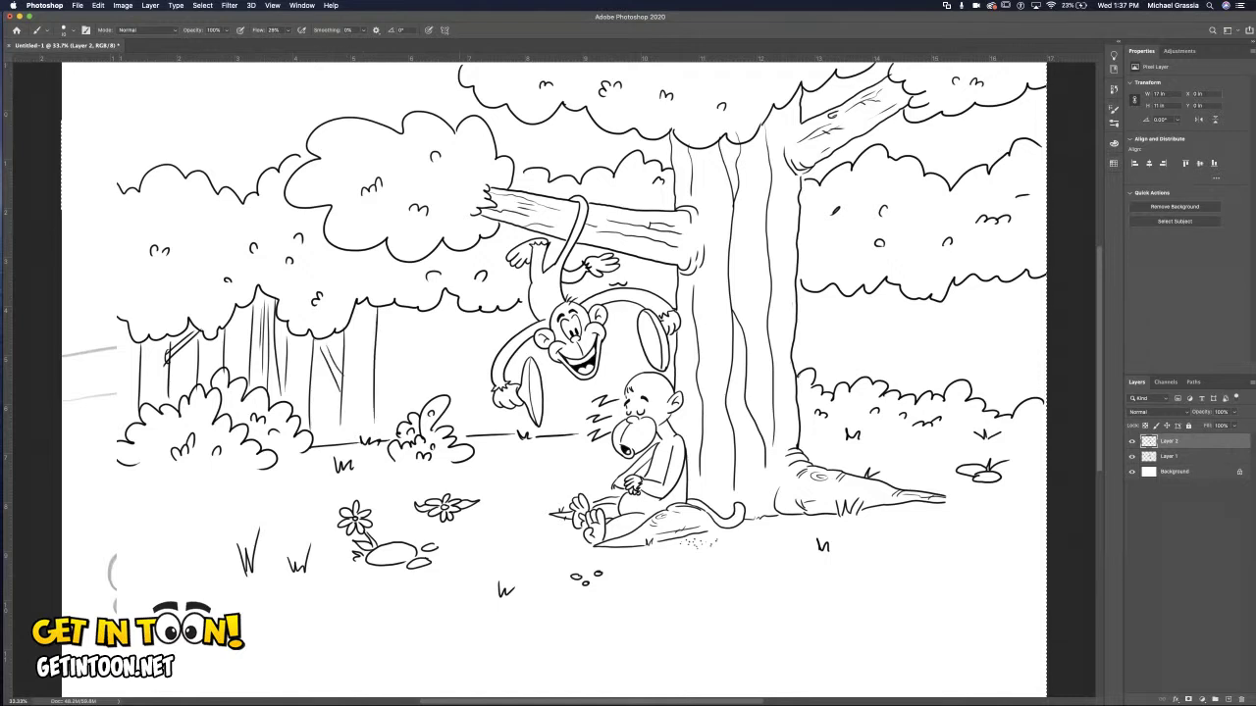
# Continue the distant trunks from the small bush past the hanging monkey, adding zigzag bark and fine vertical shading.
pyautogui.moveTo(416, 314); pyautogui.dragTo(415, 418)
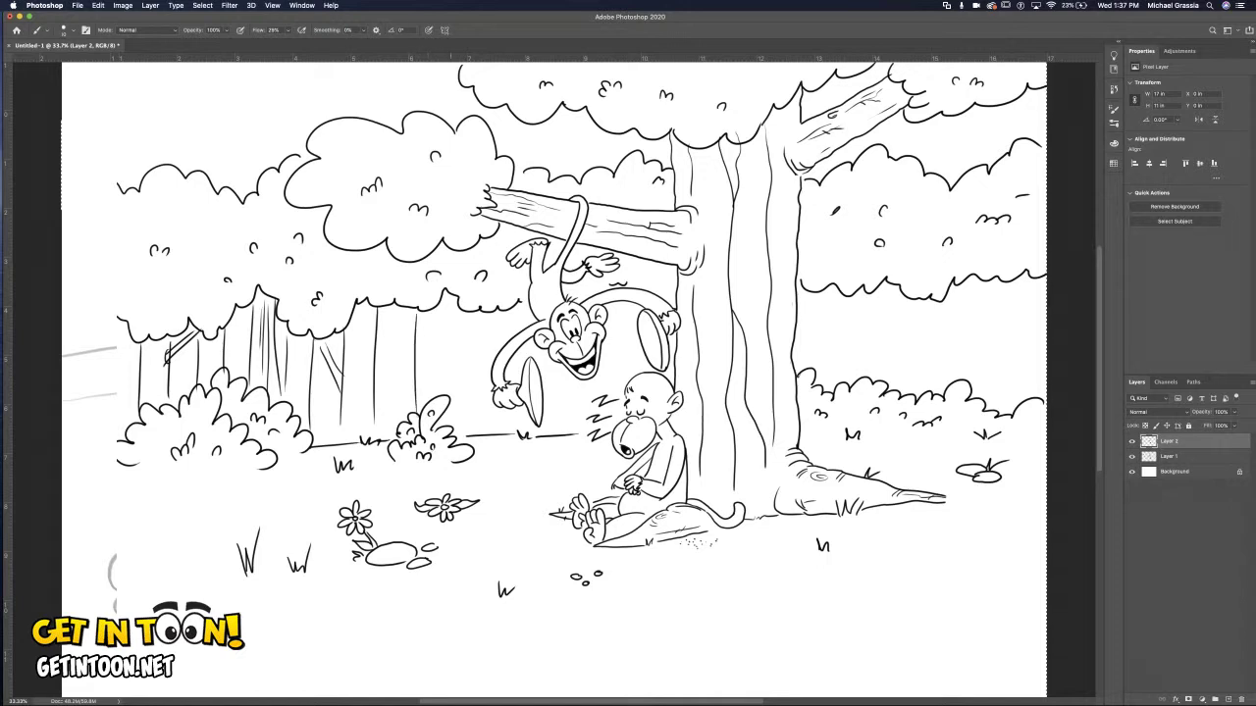
pyautogui.moveTo(467, 314); pyautogui.dragTo(472, 408)
pyautogui.moveTo(445, 300)
pyautogui.mouseDown()
pyautogui.moveTo(448, 385)
pyautogui.moveTo(448, 373)
pyautogui.mouseUp()
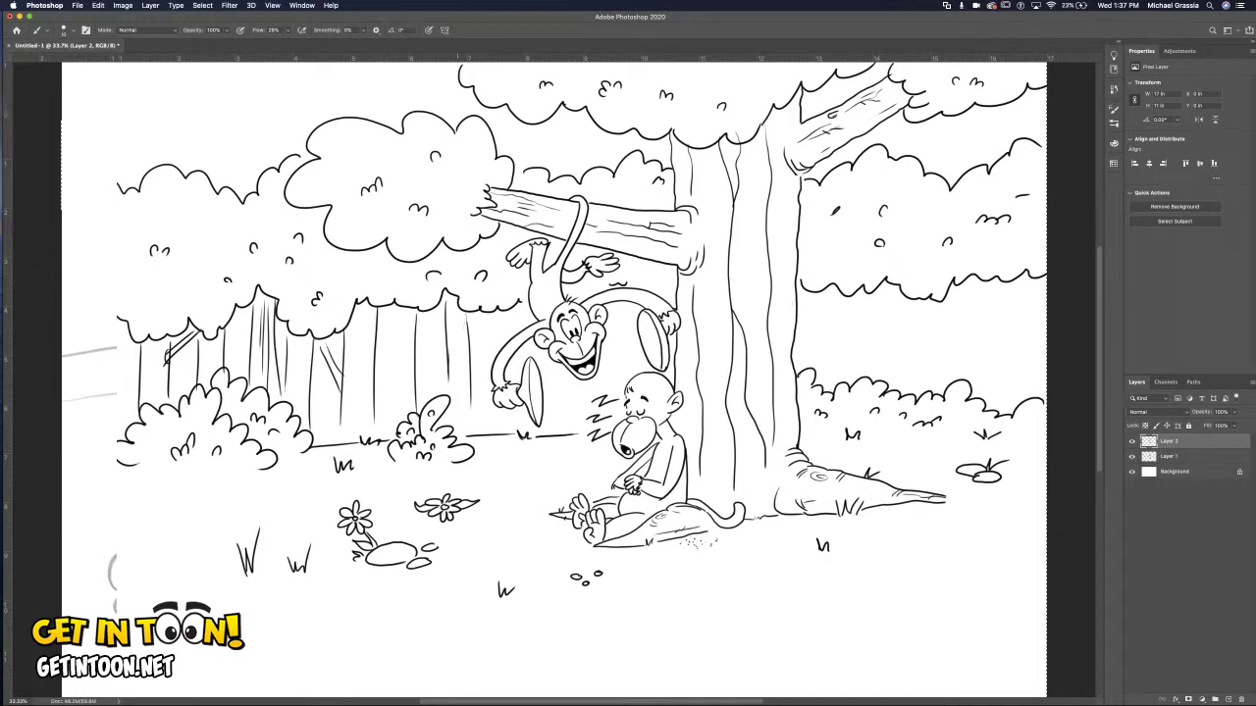
pyautogui.moveTo(449, 300); pyautogui.dragTo(459, 407)
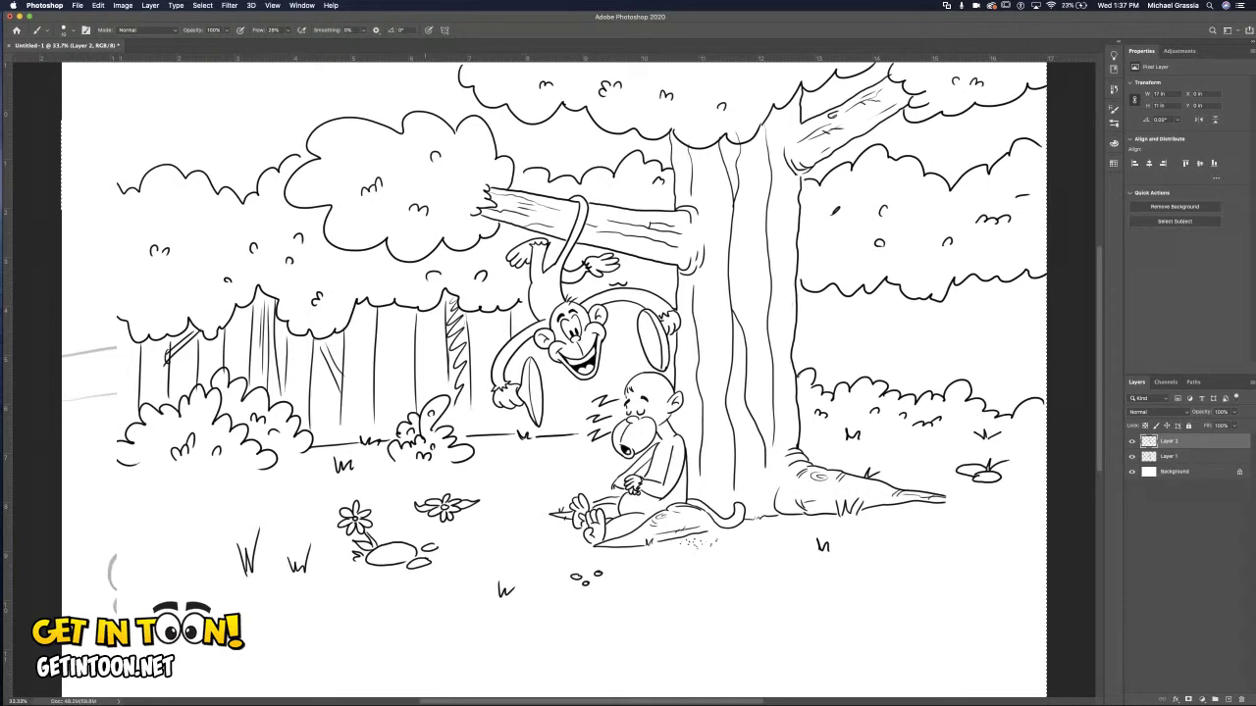
pyautogui.moveTo(502, 310)
pyautogui.mouseDown()
pyautogui.moveTo(484, 420)
pyautogui.moveTo(479, 361)
pyautogui.mouseUp()
pyautogui.moveTo(495, 312); pyautogui.dragTo(494, 341)
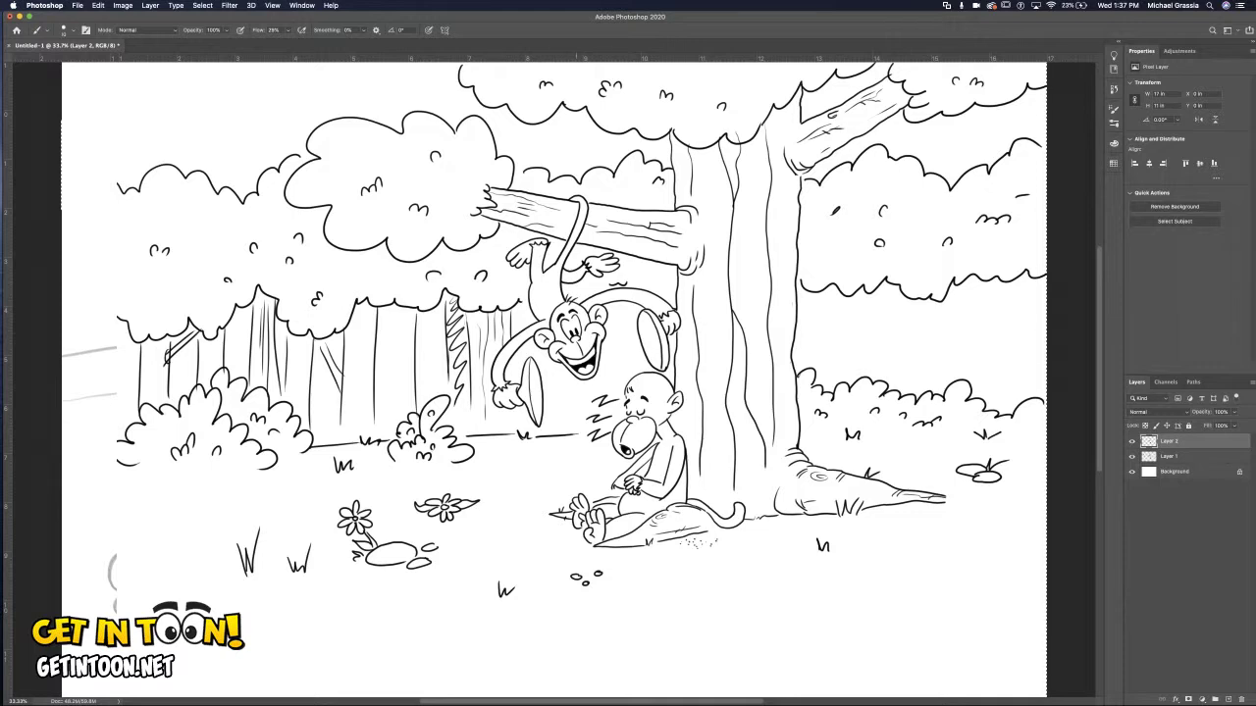
pyautogui.moveTo(627, 320)
pyautogui.mouseDown()
pyautogui.moveTo(627, 377)
pyautogui.moveTo(562, 418)
pyautogui.mouseUp()
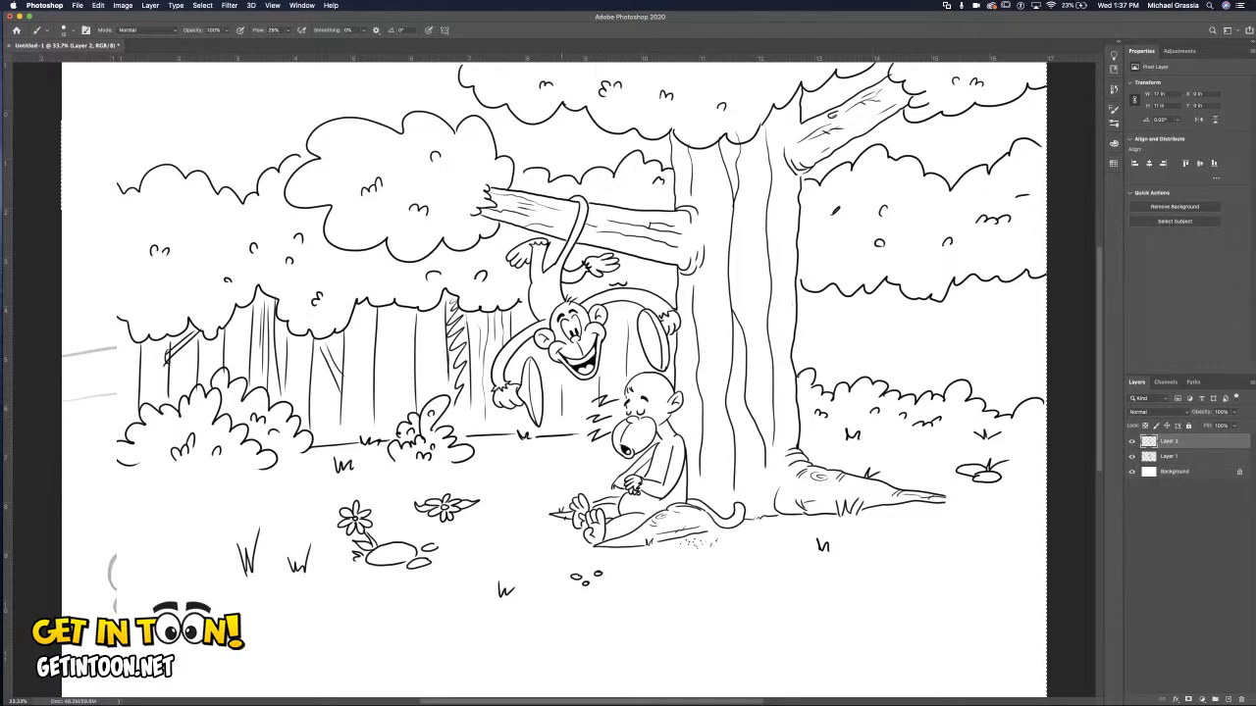
# Draw distant vertical trunks and a slanted branch under the foliage above the bush row beyond the main trunk.
pyautogui.moveTo(824, 299)
pyautogui.mouseDown()
pyautogui.moveTo(824, 374)
pyautogui.moveTo(857, 339)
pyautogui.moveTo(858, 371)
pyautogui.mouseUp()
pyautogui.moveTo(890, 300); pyautogui.dragTo(890, 369)
pyautogui.moveTo(932, 305); pyautogui.dragTo(931, 390)
pyautogui.moveTo(980, 288); pyautogui.dragTo(980, 383)
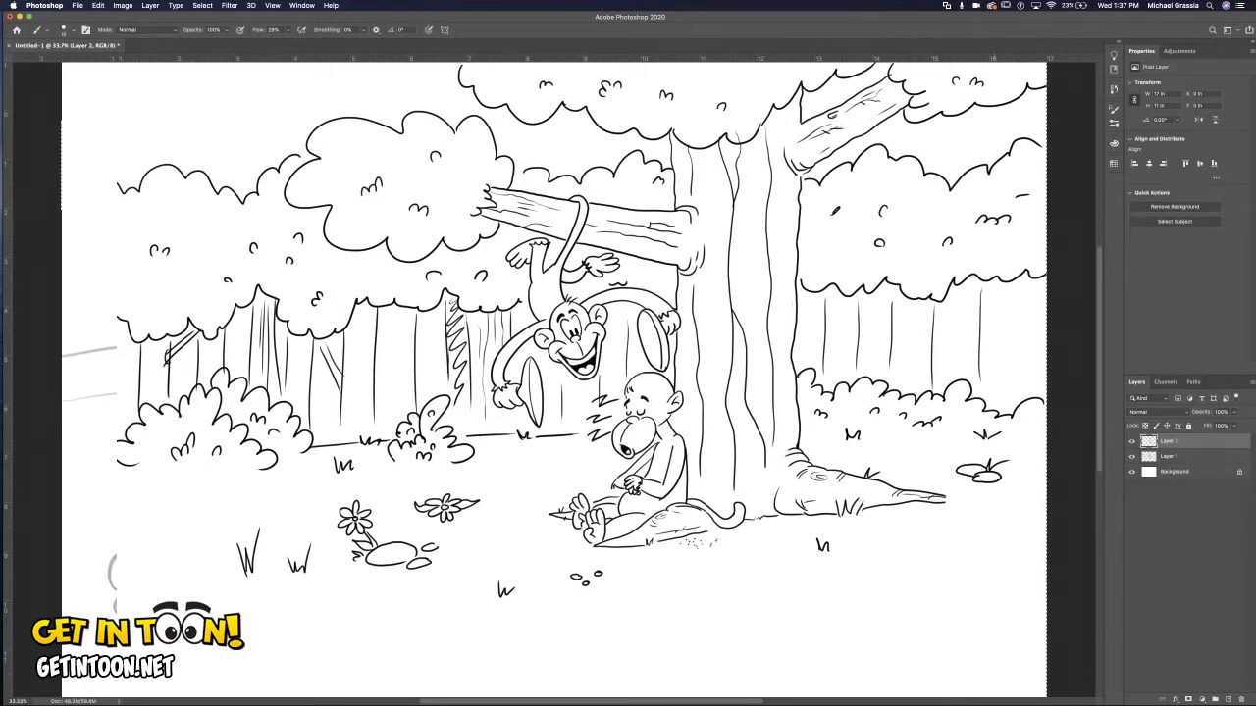
pyautogui.moveTo(985, 296)
pyautogui.mouseDown()
pyautogui.moveTo(1000, 322)
pyautogui.moveTo(1015, 320)
pyautogui.mouseUp()
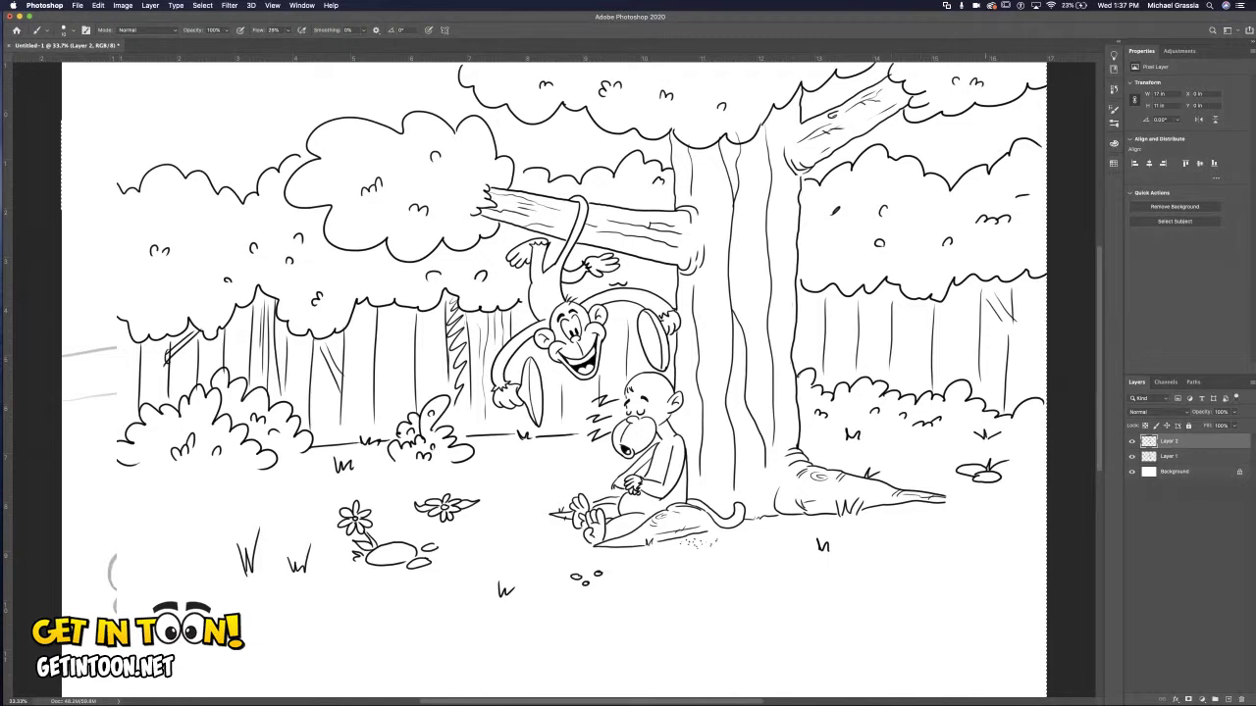
pyautogui.moveTo(988, 303); pyautogui.dragTo(1002, 322)
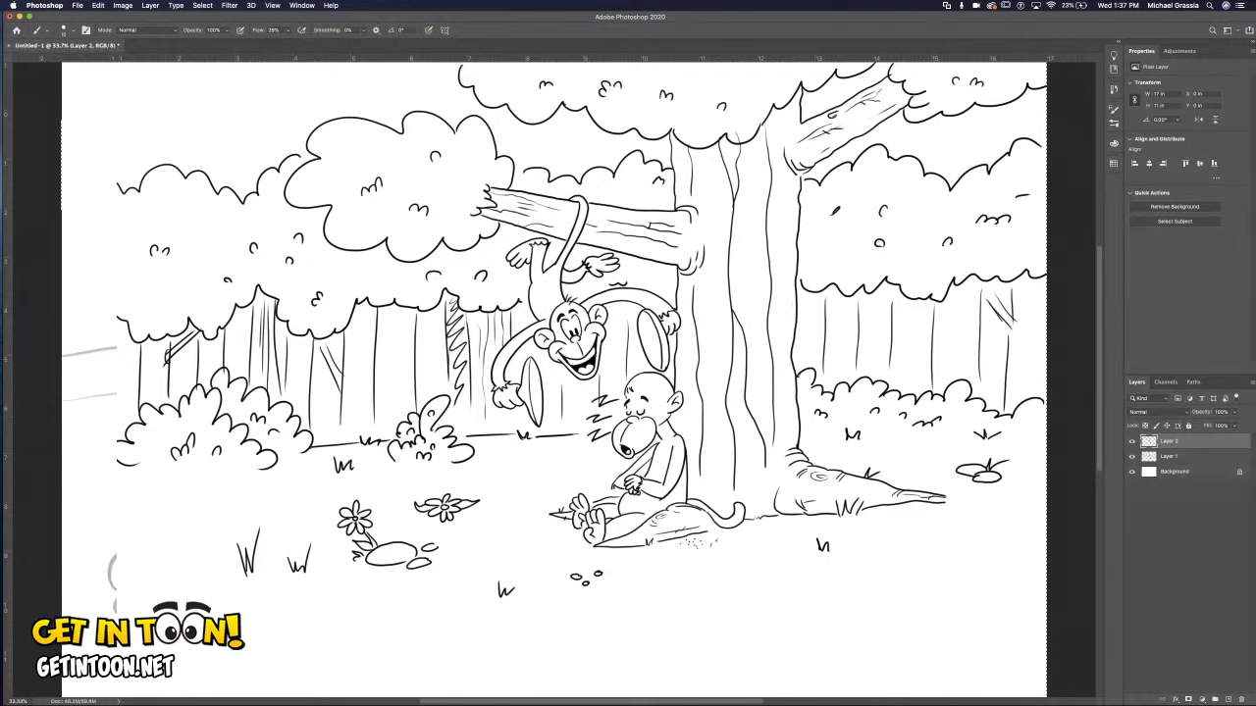
# Draw a large circle around the two monkeys as a focus guide, and remove it together with the distant tree line.
pyautogui.moveTo(854, 220)
pyautogui.mouseDown()
pyautogui.moveTo(339, 461)
pyautogui.moveTo(920, 329)
pyautogui.moveTo(775, 182)
pyautogui.mouseUp()
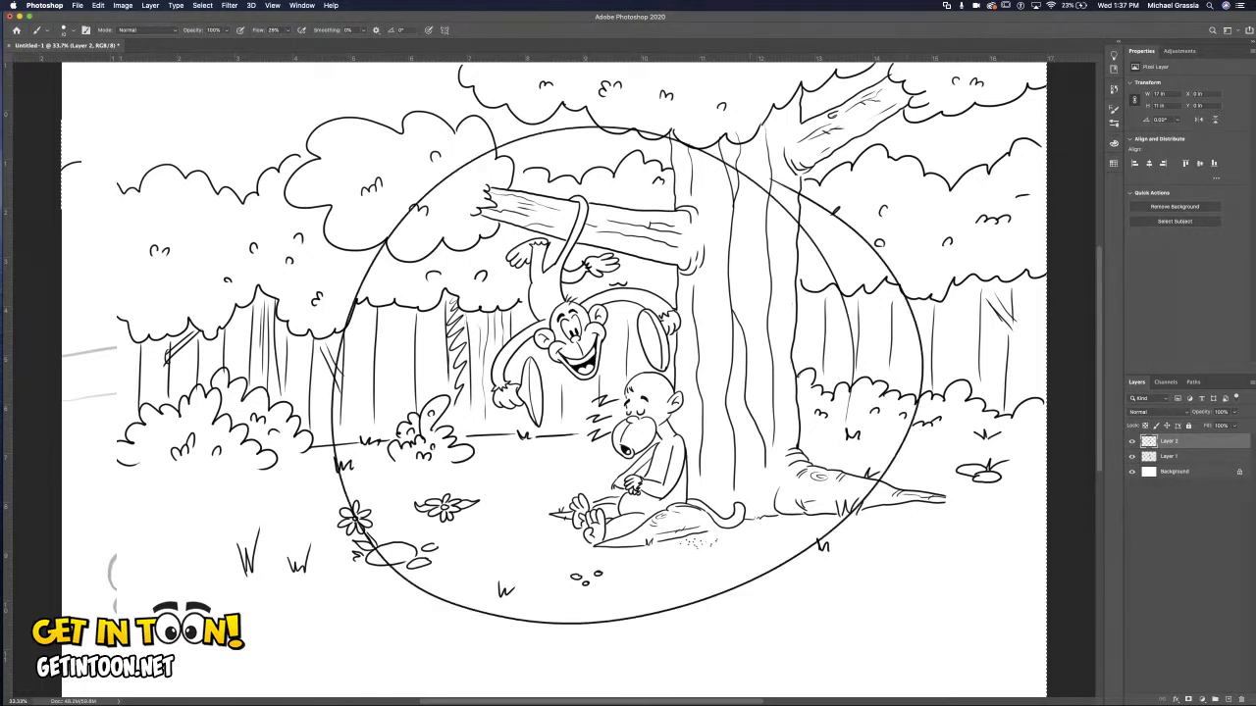
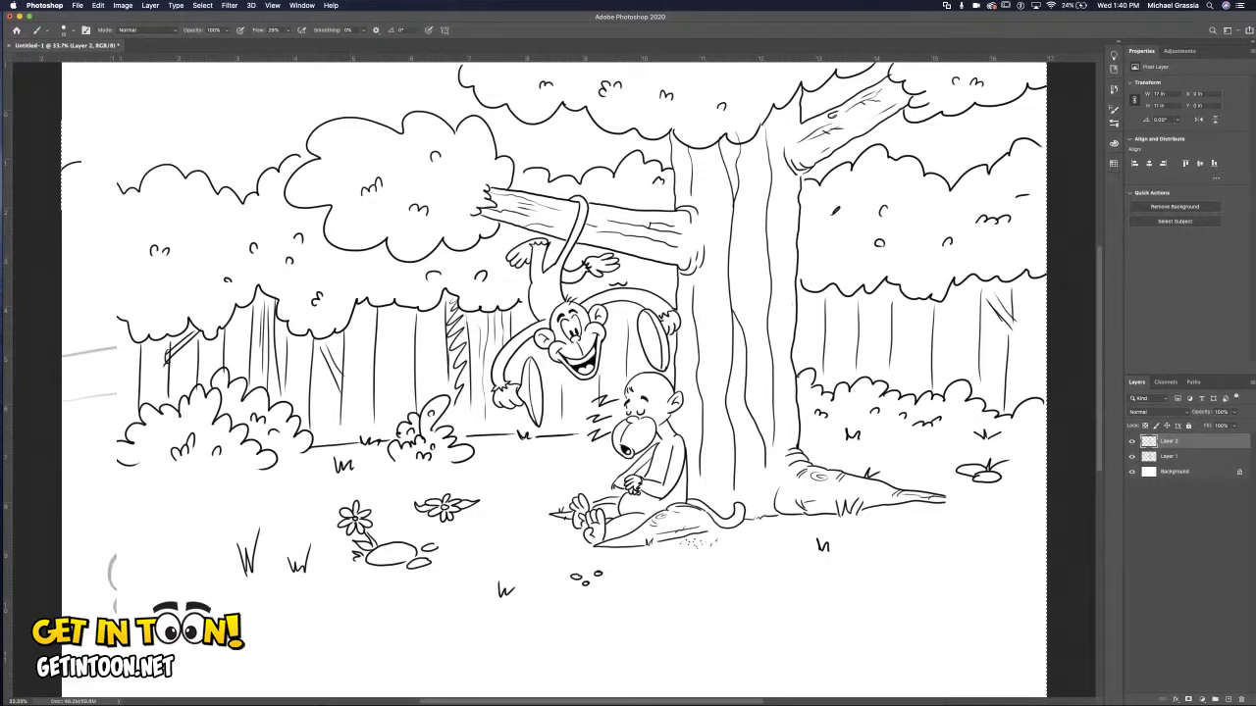
pyautogui.press('Delete')
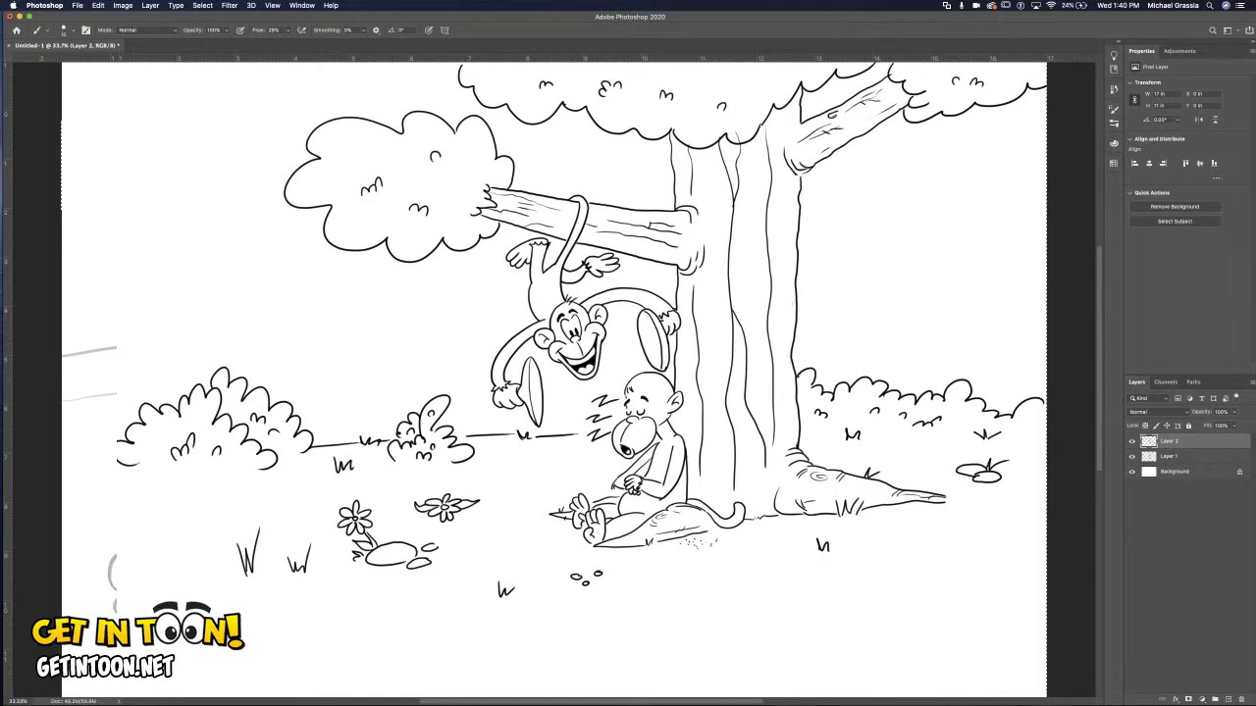
pyautogui.hotkey('ctrl', 'z')
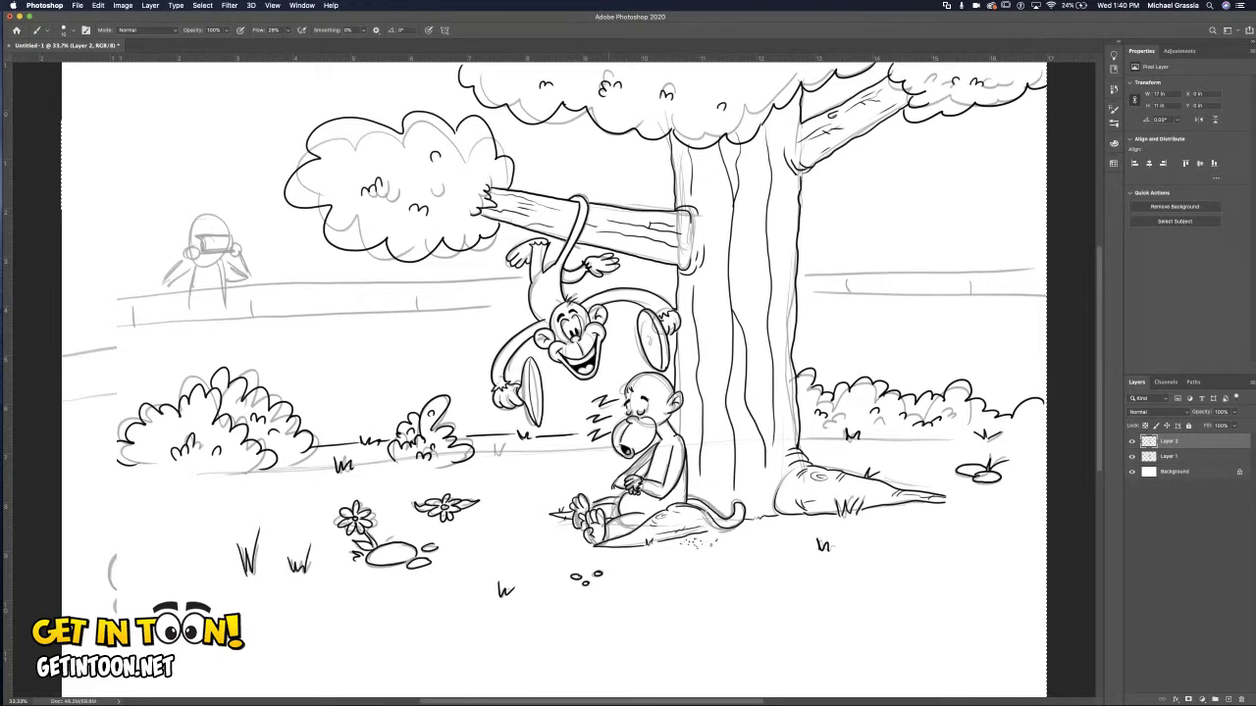
pyautogui.moveTo(116, 265); pyautogui.dragTo(504, 265)
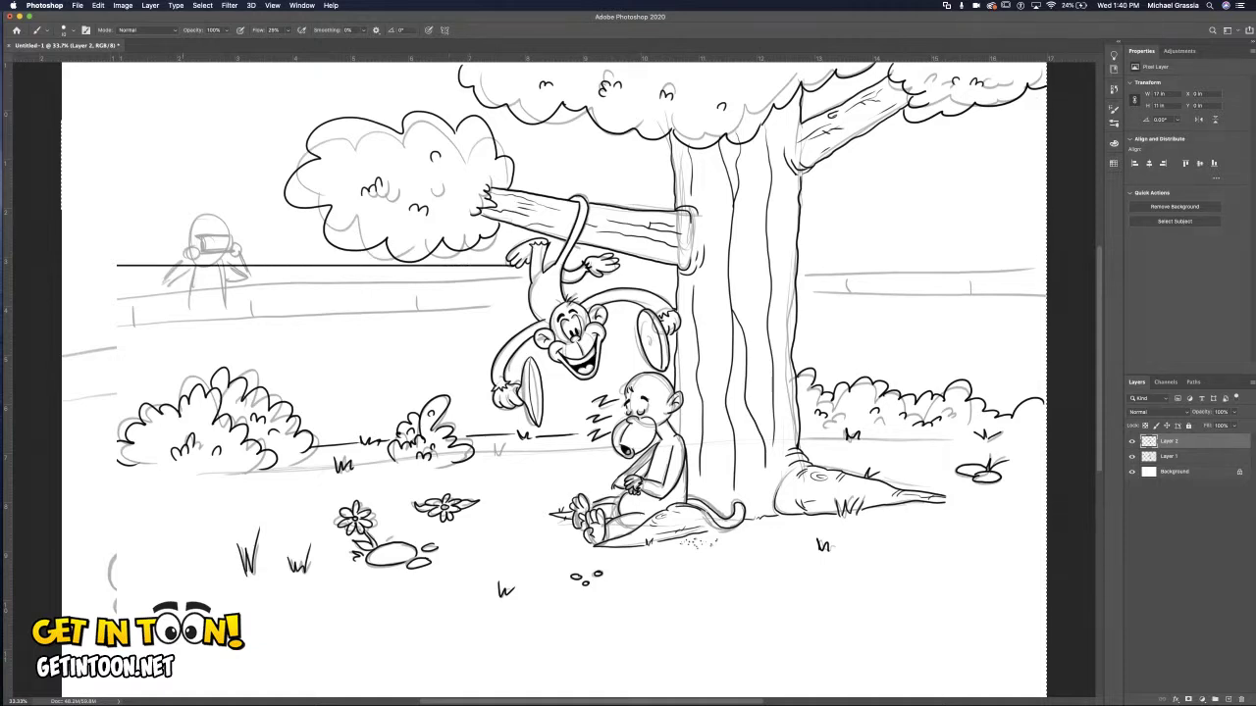
pyautogui.press('super+z')
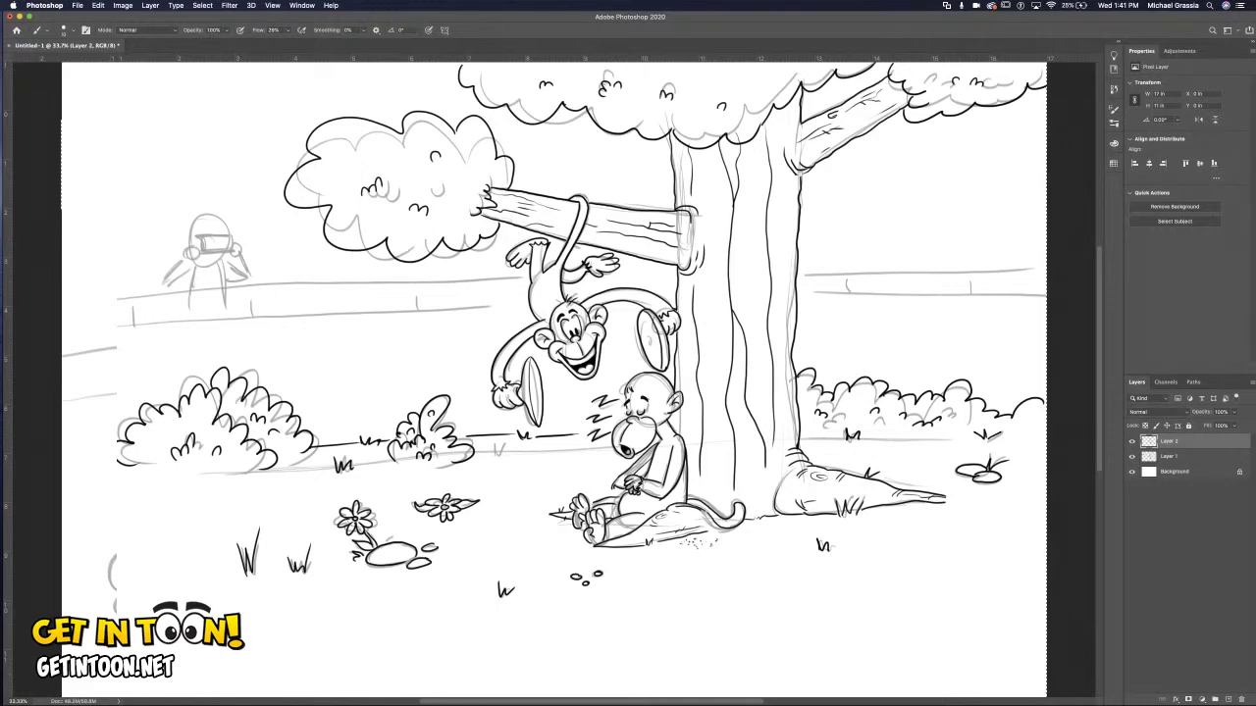
pyautogui.moveTo(116, 263); pyautogui.dragTo(392, 281)
pyautogui.press('super+z')
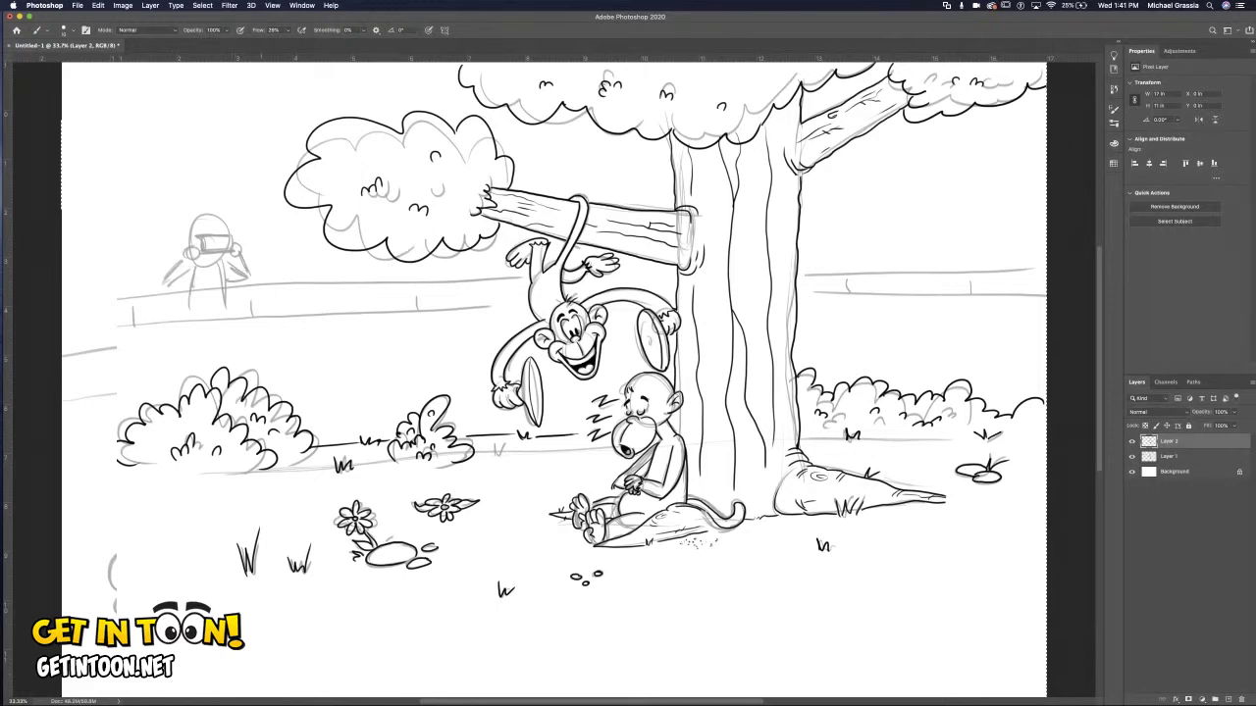
pyautogui.moveTo(116, 274); pyautogui.dragTo(500, 275)
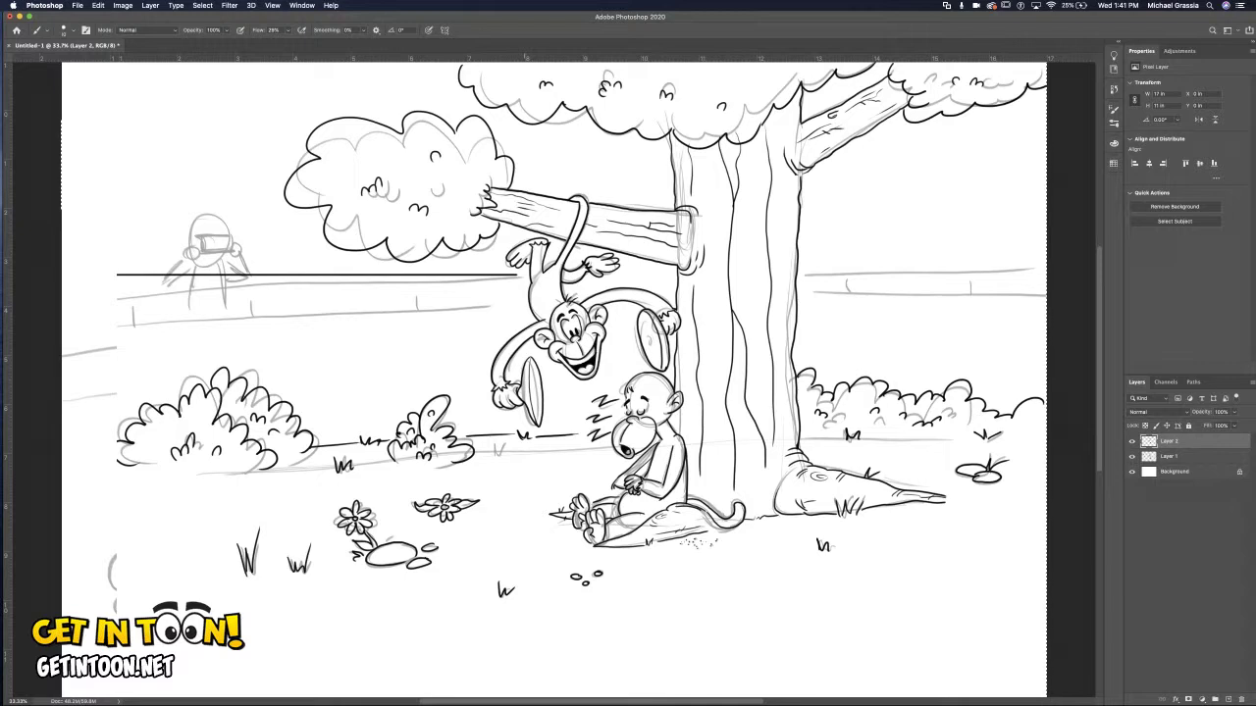
pyautogui.press('super+z')
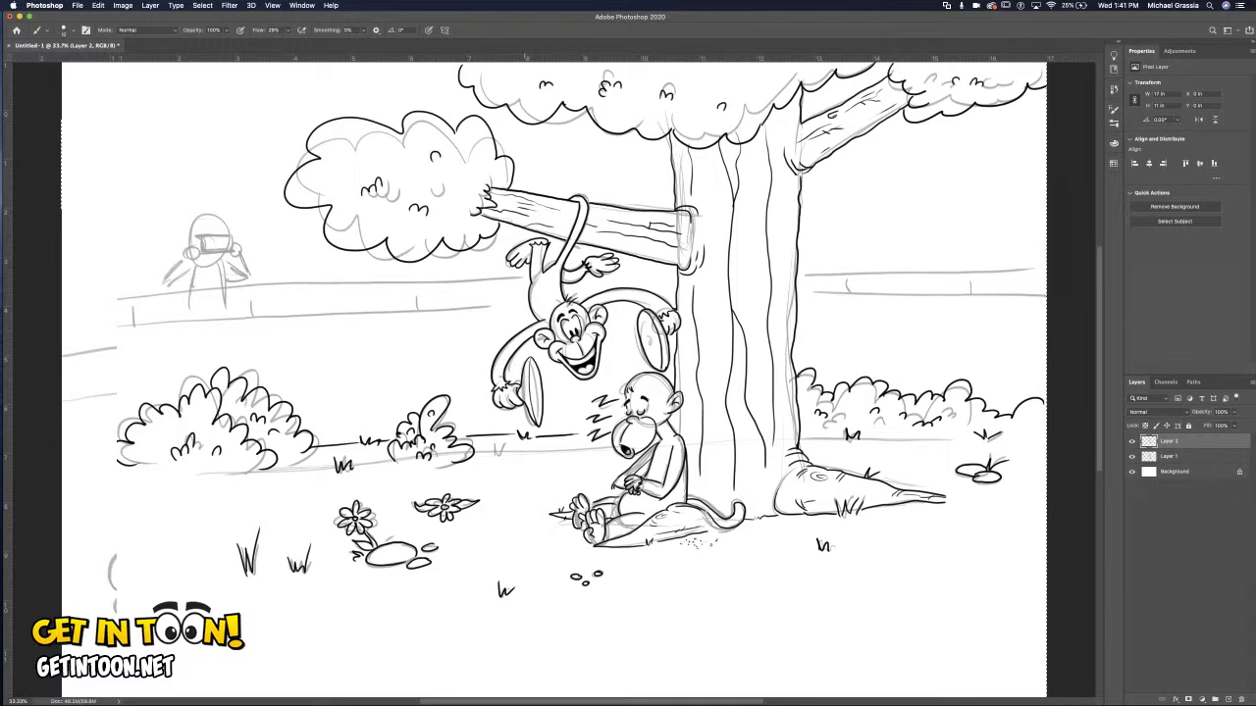
pyautogui.press('r')
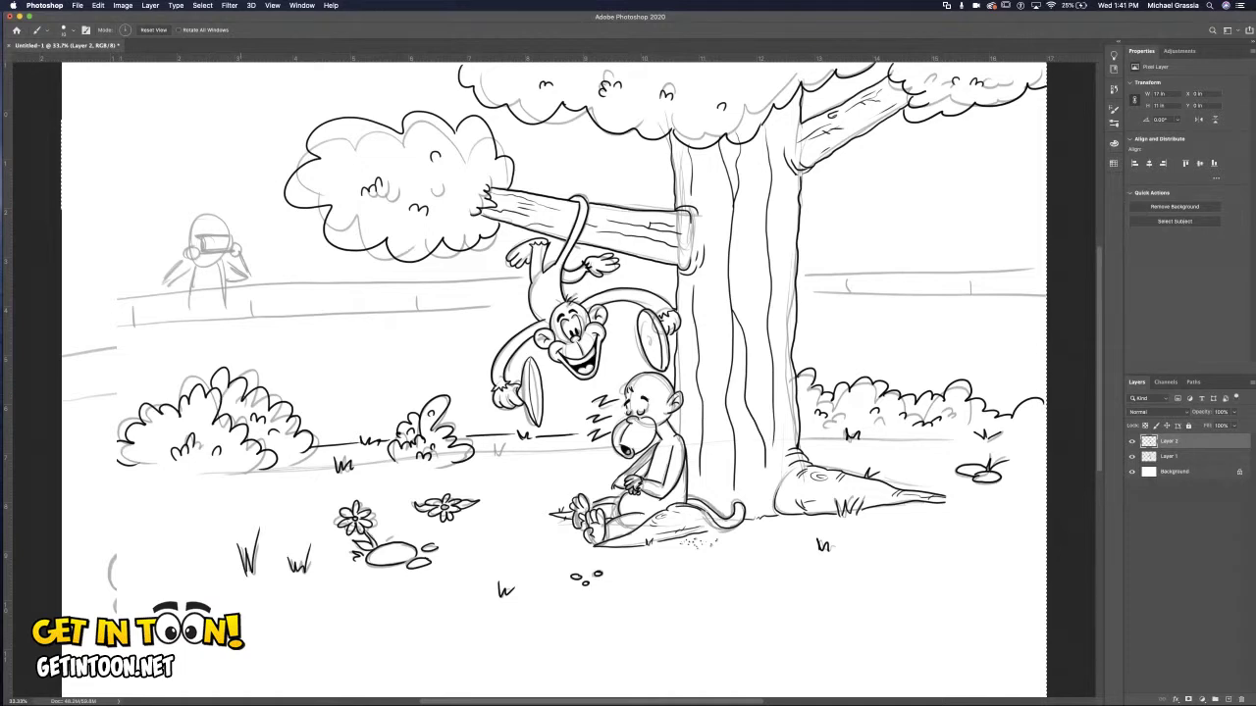
pyautogui.press('b')
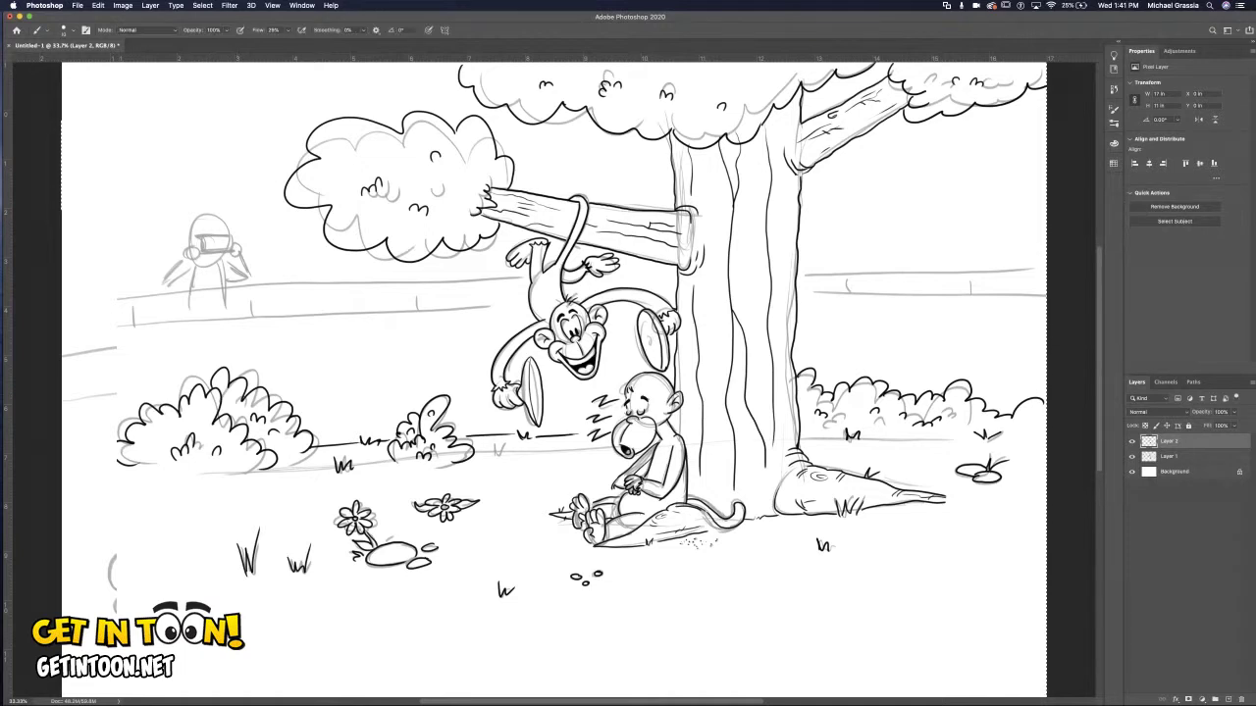
# Ink a thin straight horizontal line across the background behind the monkeys, continuing it beyond the main trunk to the canvas edge.
pyautogui.moveTo(124, 301); pyautogui.dragTo(1046, 290)
pyautogui.hotkey('ctrl', 'z')
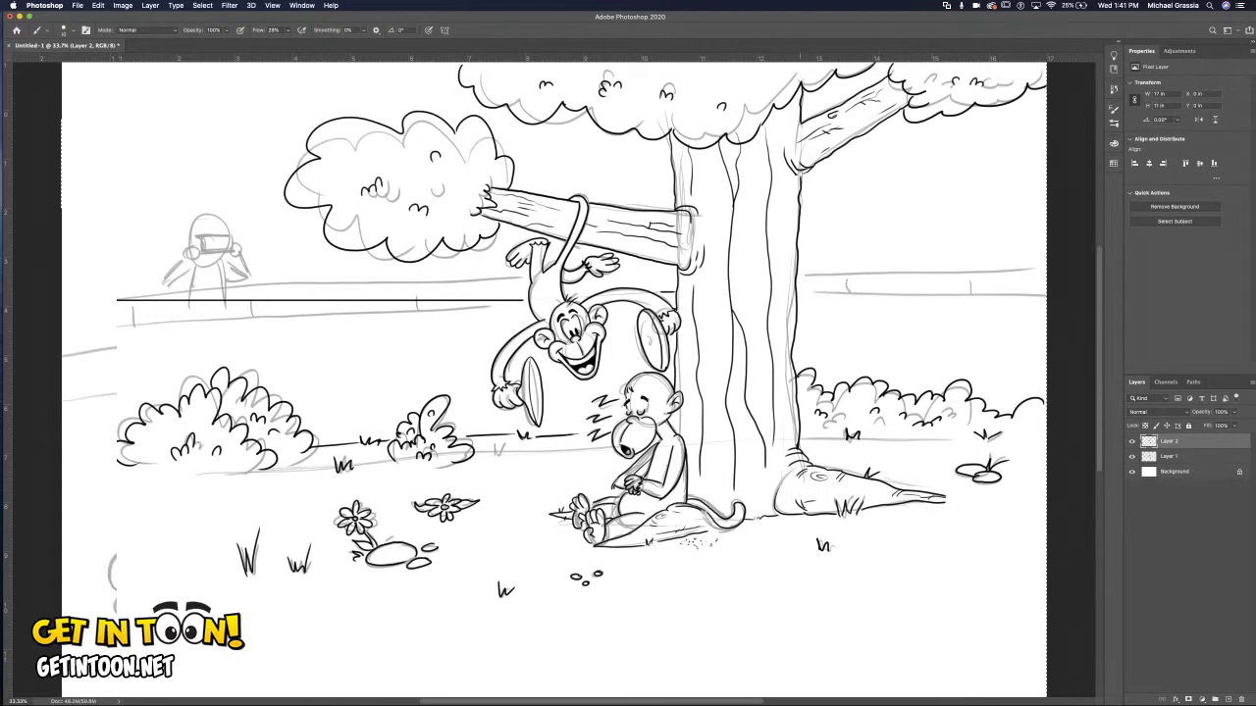
pyautogui.moveTo(799, 287); pyautogui.dragTo(1046, 286)
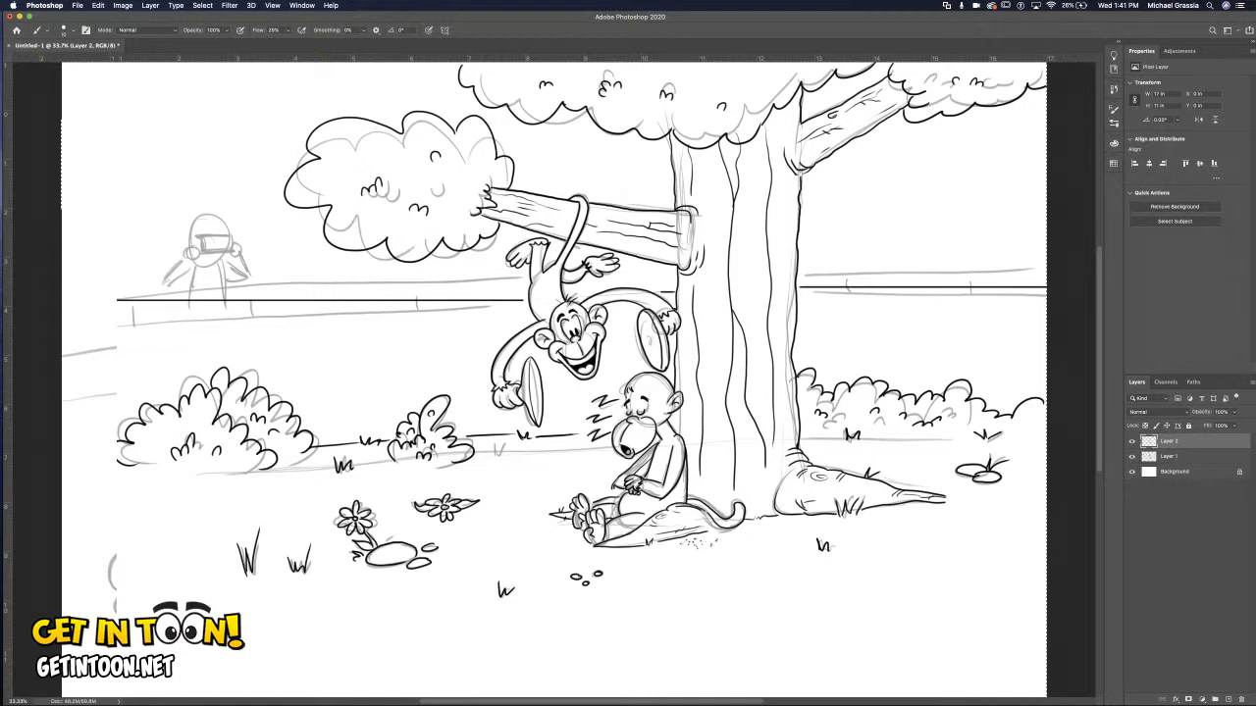
pyautogui.moveTo(116, 281); pyautogui.dragTo(402, 280)
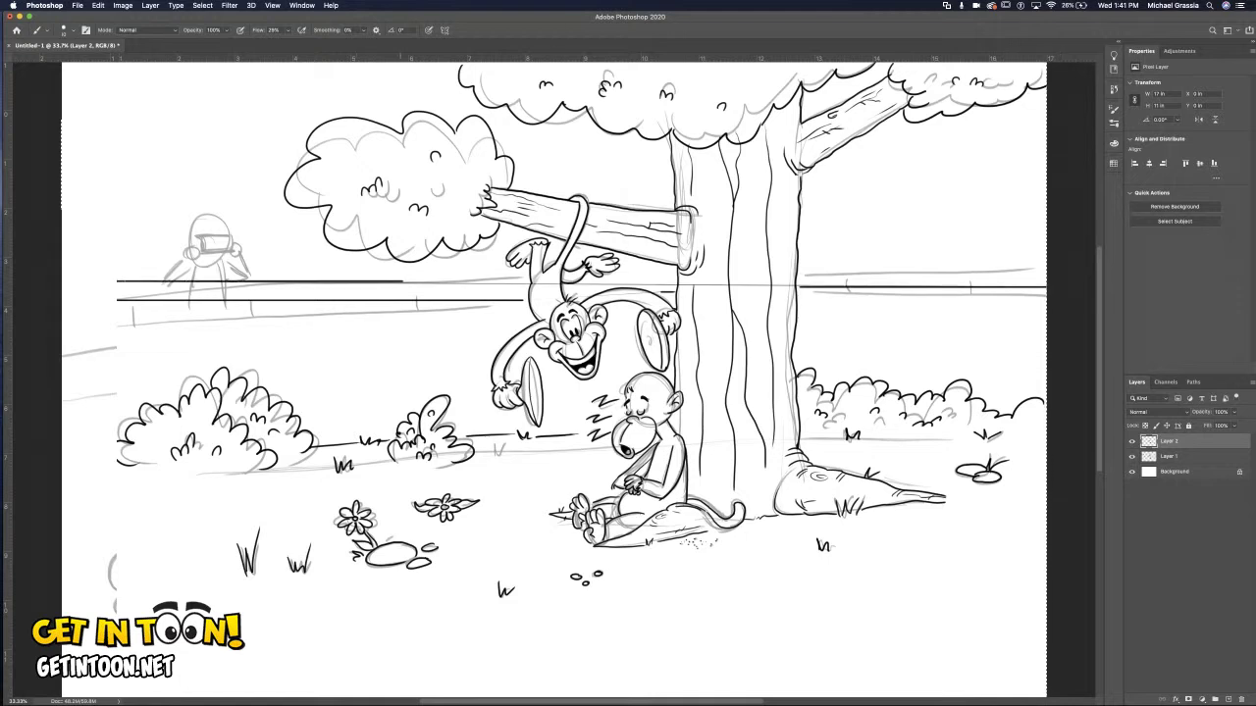
pyautogui.hotkey('ctrl', 'z')
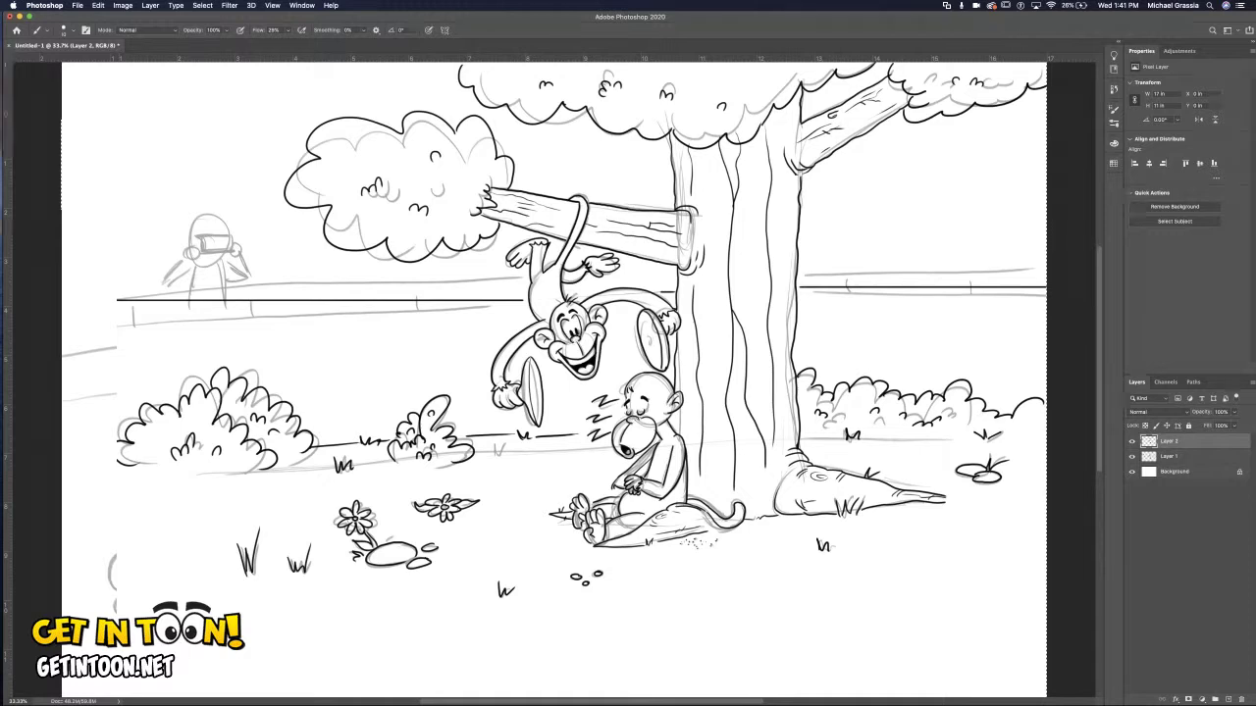
pyautogui.moveTo(116, 265); pyautogui.dragTo(488, 265)
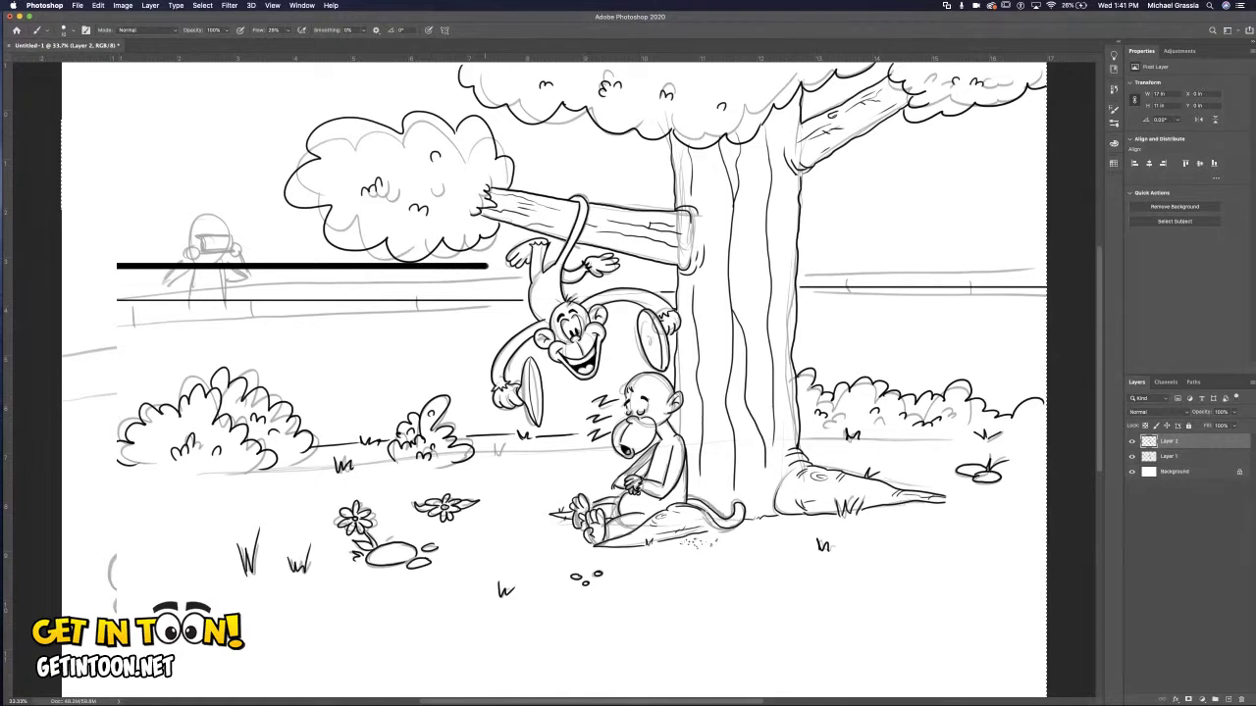
pyautogui.press('super+z')
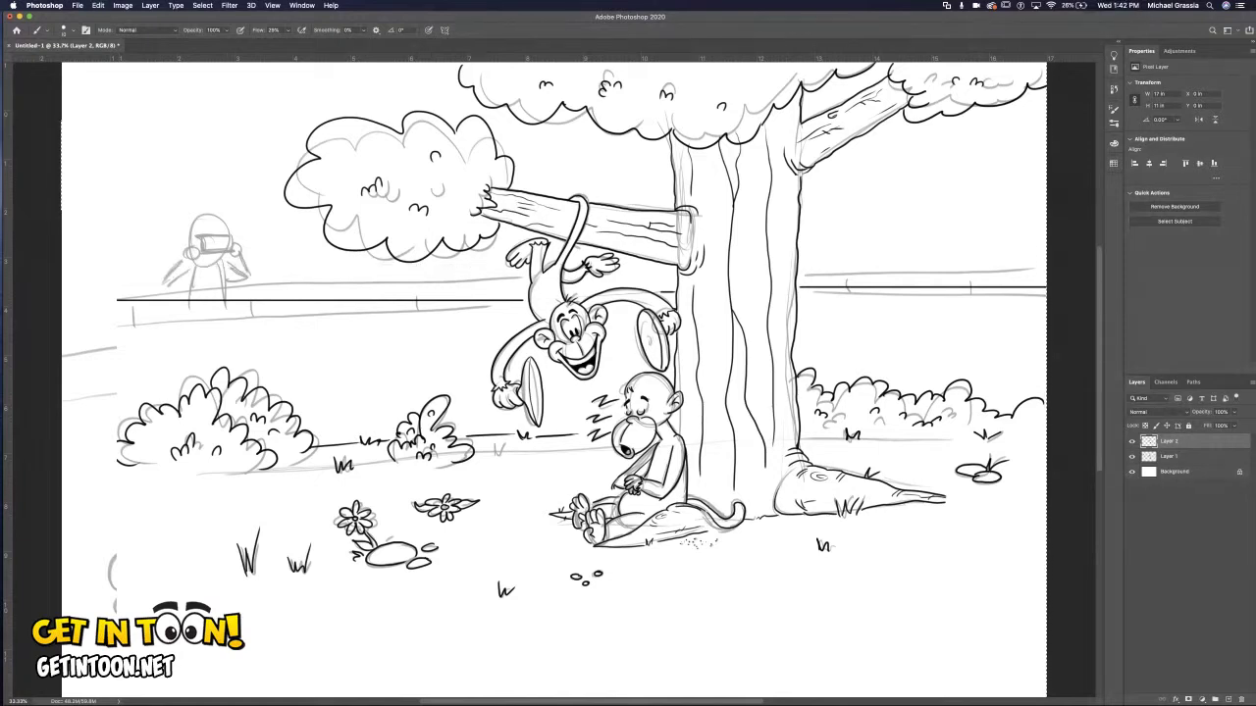
# Ink a thick horizontal top rail above the thin background line, running up to the main trunk and on beyond it.
pyautogui.moveTo(117, 276); pyautogui.dragTo(678, 273)
pyautogui.press('super+z')
pyautogui.press('super+z')
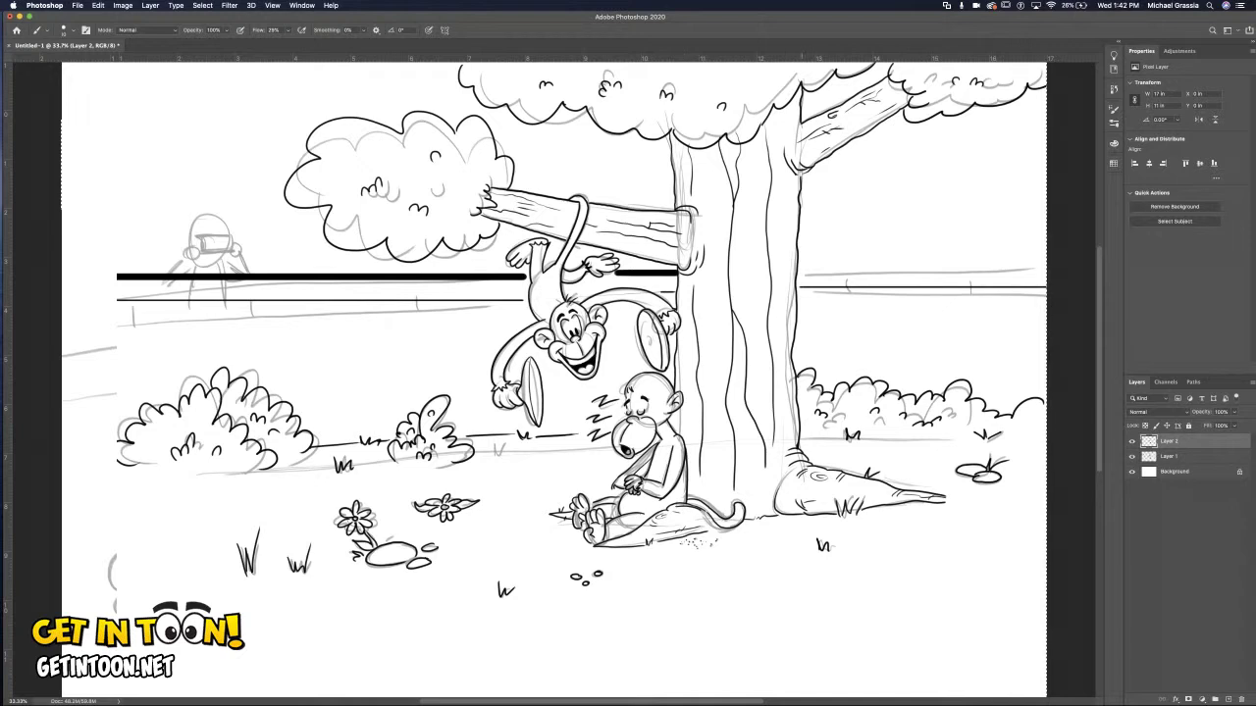
pyautogui.moveTo(798, 268); pyautogui.dragTo(1039, 268)
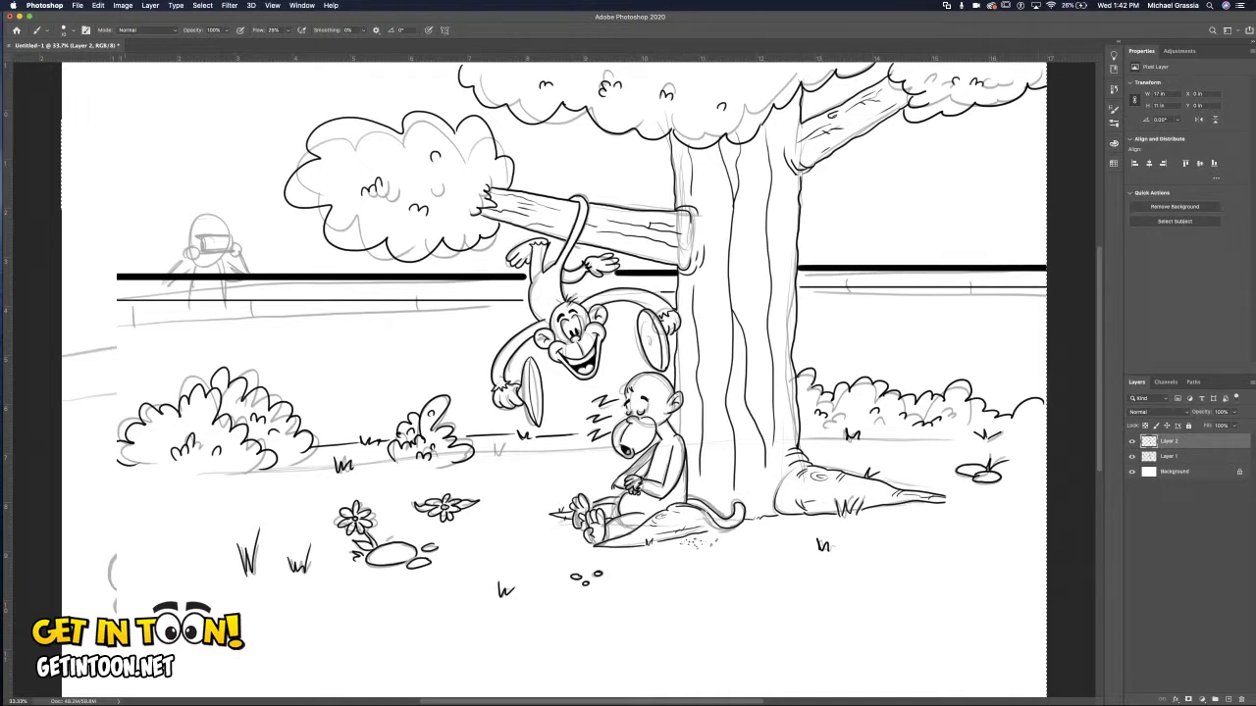
pyautogui.moveTo(124, 279); pyautogui.dragTo(125, 300)
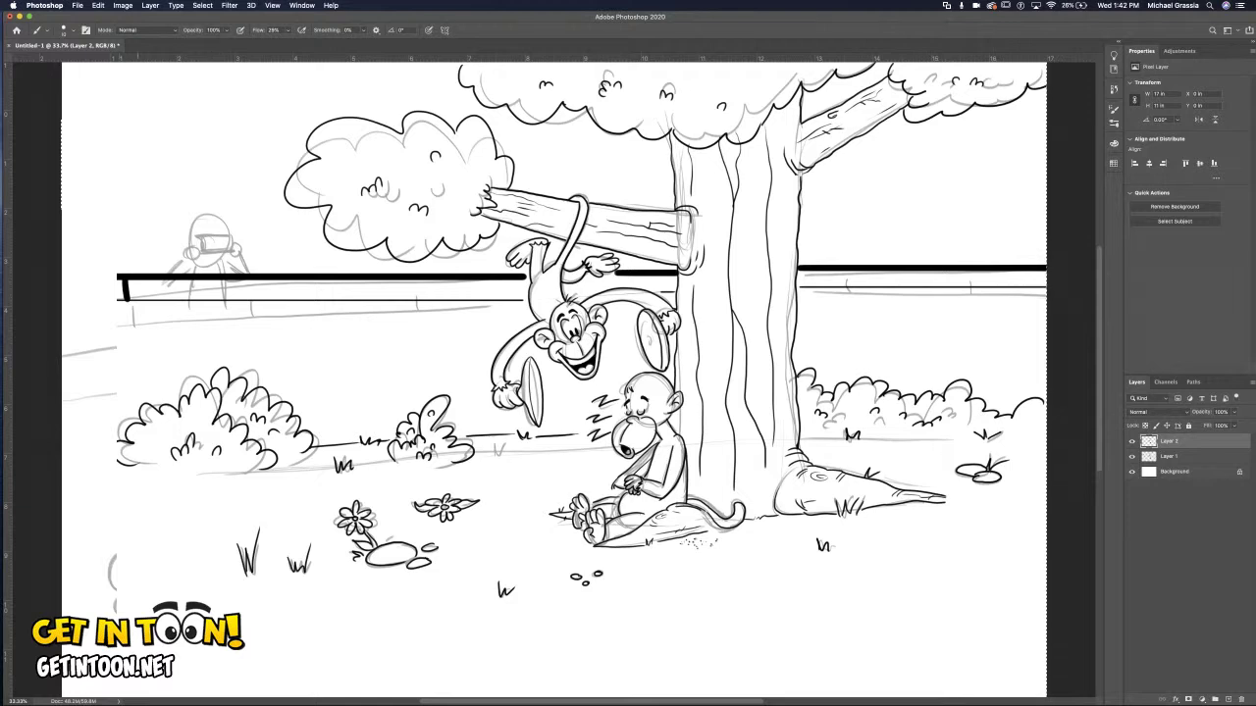
pyautogui.press('super+z')
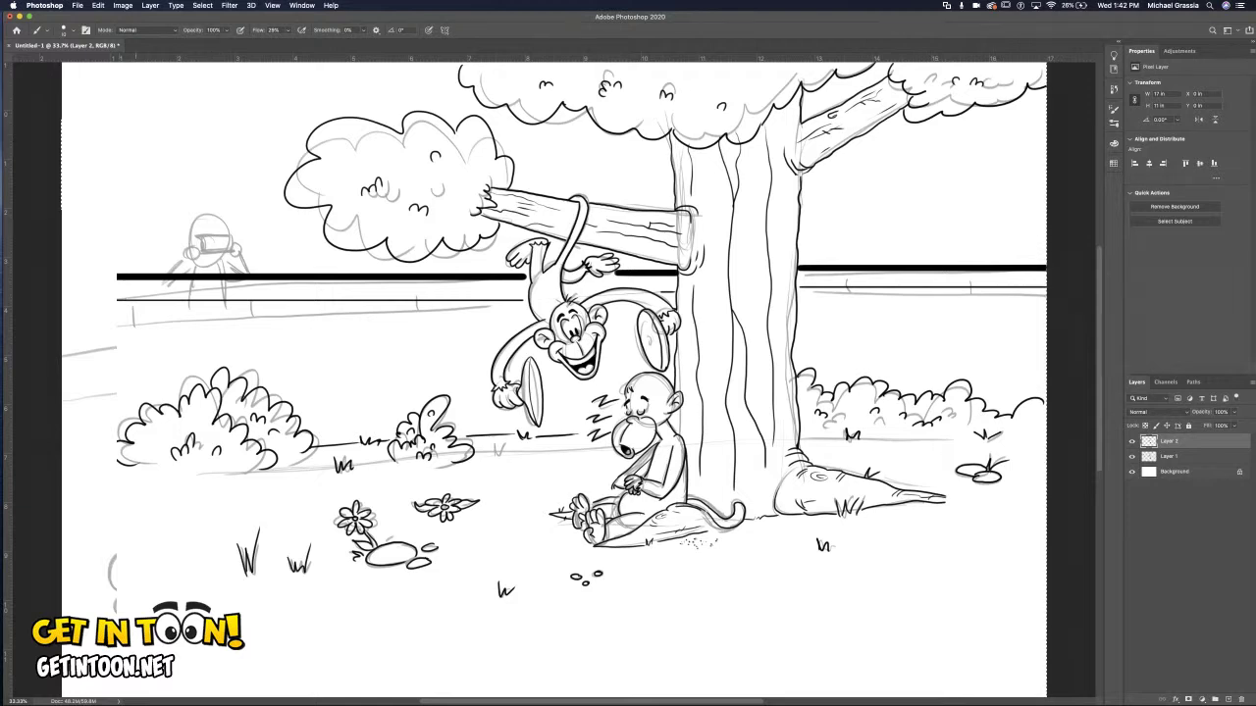
# Ink short, evenly spaced vertical posts between the thick rail and the thin line along the whole fence.
pyautogui.moveTo(130, 279); pyautogui.dragTo(130, 299)
pyautogui.moveTo(244, 280); pyautogui.dragTo(243, 299)
pyautogui.moveTo(336, 280); pyautogui.dragTo(336, 298)
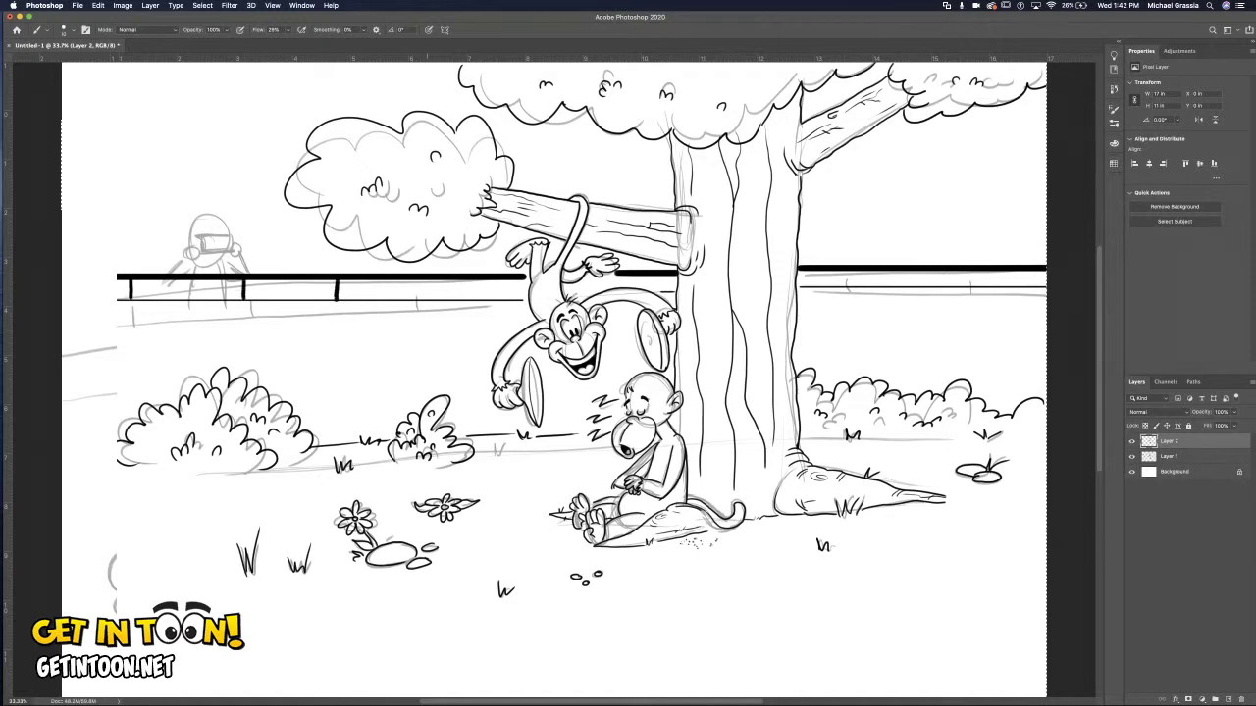
pyautogui.moveTo(426, 279); pyautogui.dragTo(427, 300)
pyautogui.moveTo(502, 279); pyautogui.dragTo(501, 297)
pyautogui.moveTo(655, 278); pyautogui.dragTo(656, 293)
pyautogui.moveTo(827, 278); pyautogui.dragTo(827, 286)
pyautogui.moveTo(909, 273); pyautogui.dragTo(910, 291)
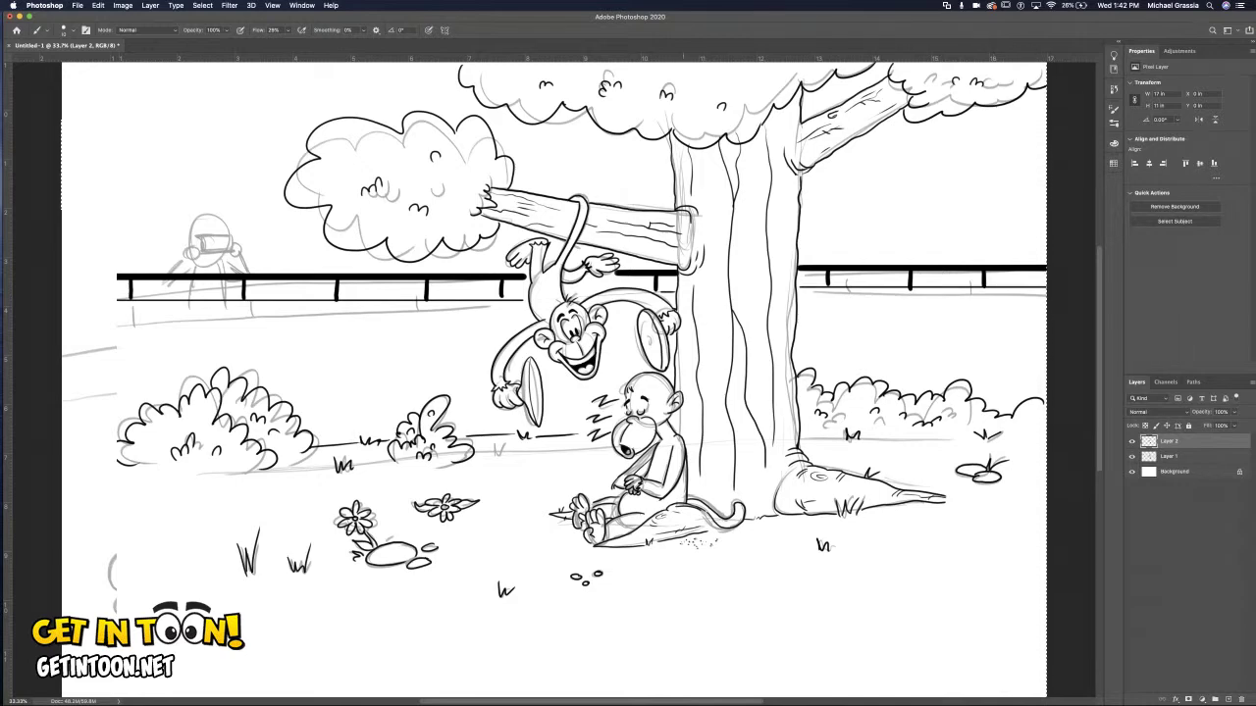
# Ink both hands gripping the phone and the first forearm of the sketched figure behind the fence.
pyautogui.press('super+minus')
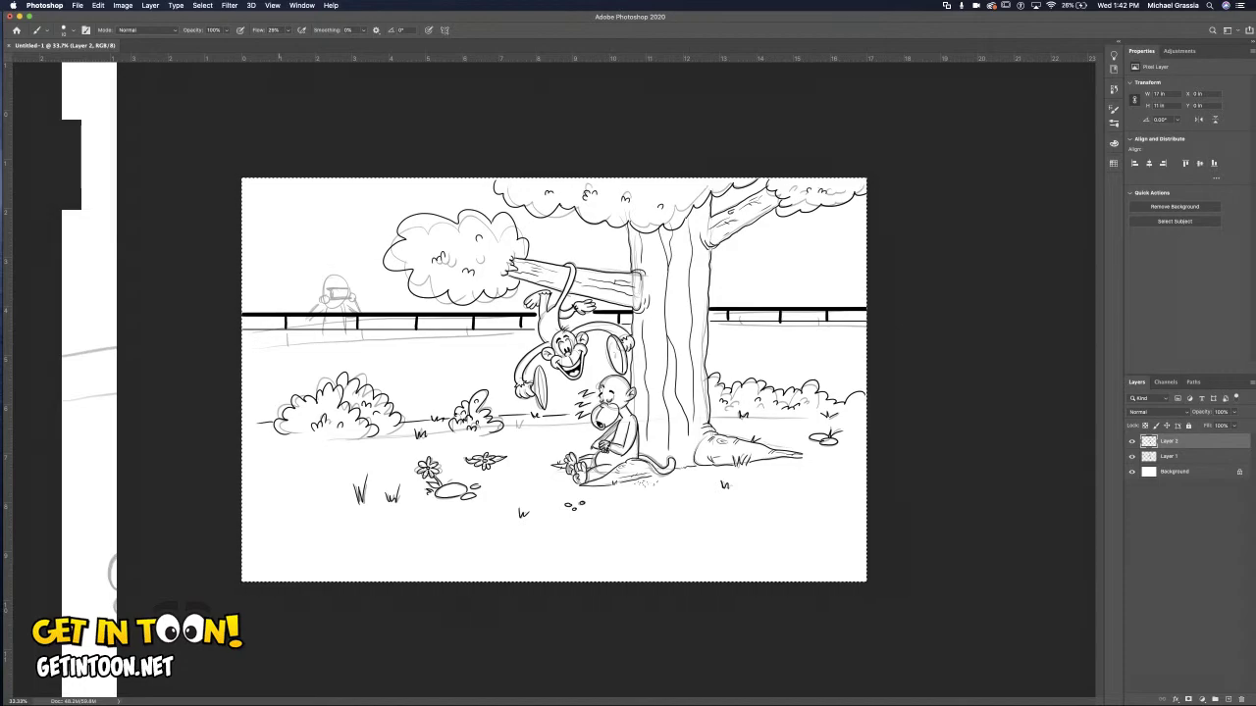
pyautogui.press('super+equal')
pyautogui.press('super+equal')
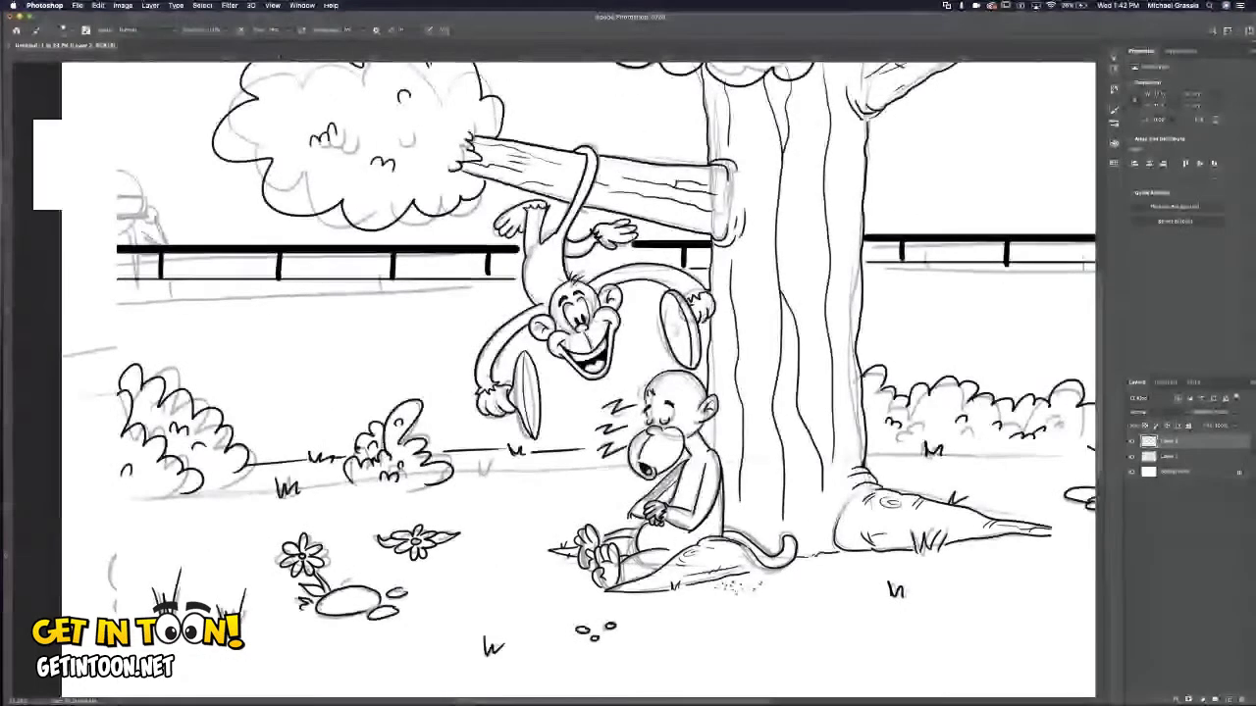
pyautogui.hscroll(-5, 628, 372)
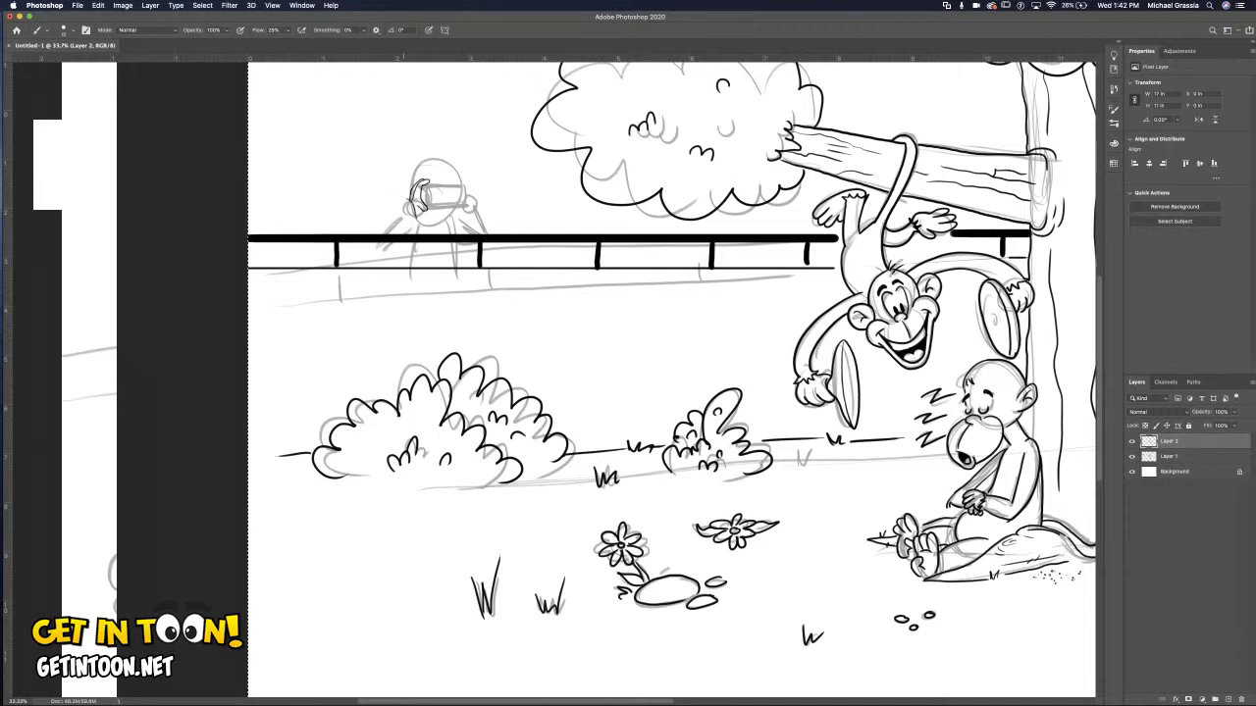
pyautogui.moveTo(418, 201); pyautogui.dragTo(381, 229)
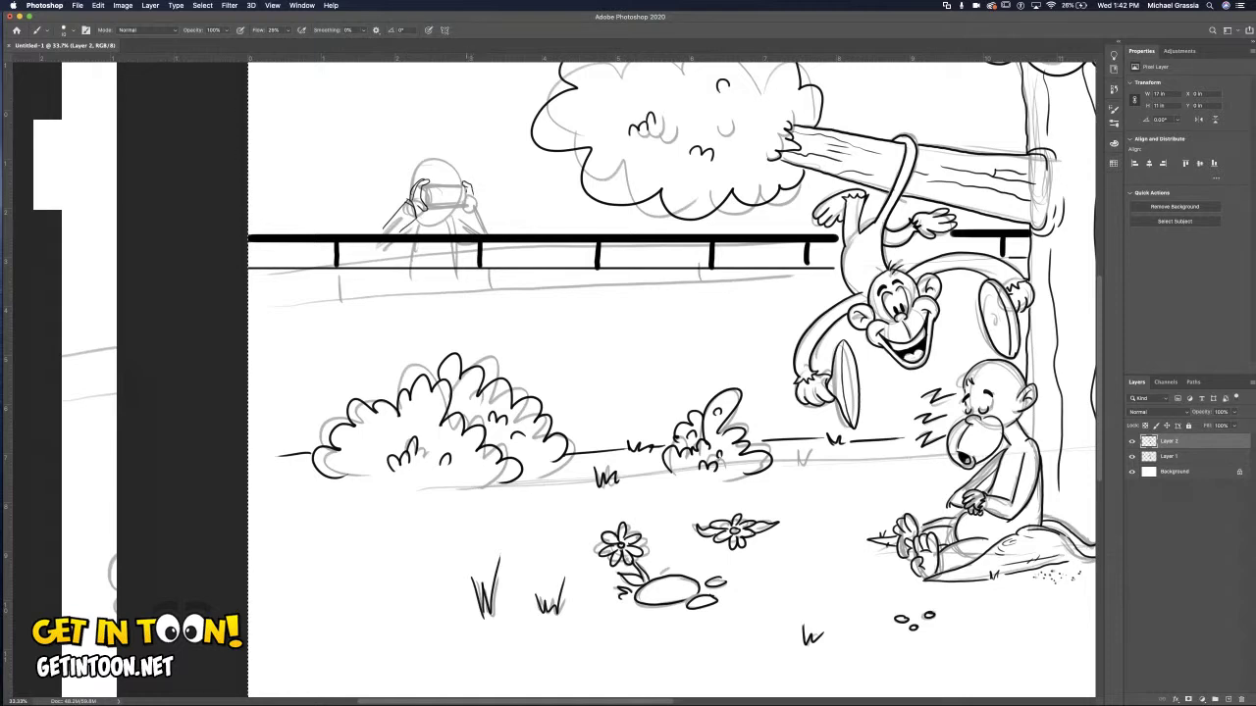
pyautogui.moveTo(462, 205); pyautogui.dragTo(472, 213)
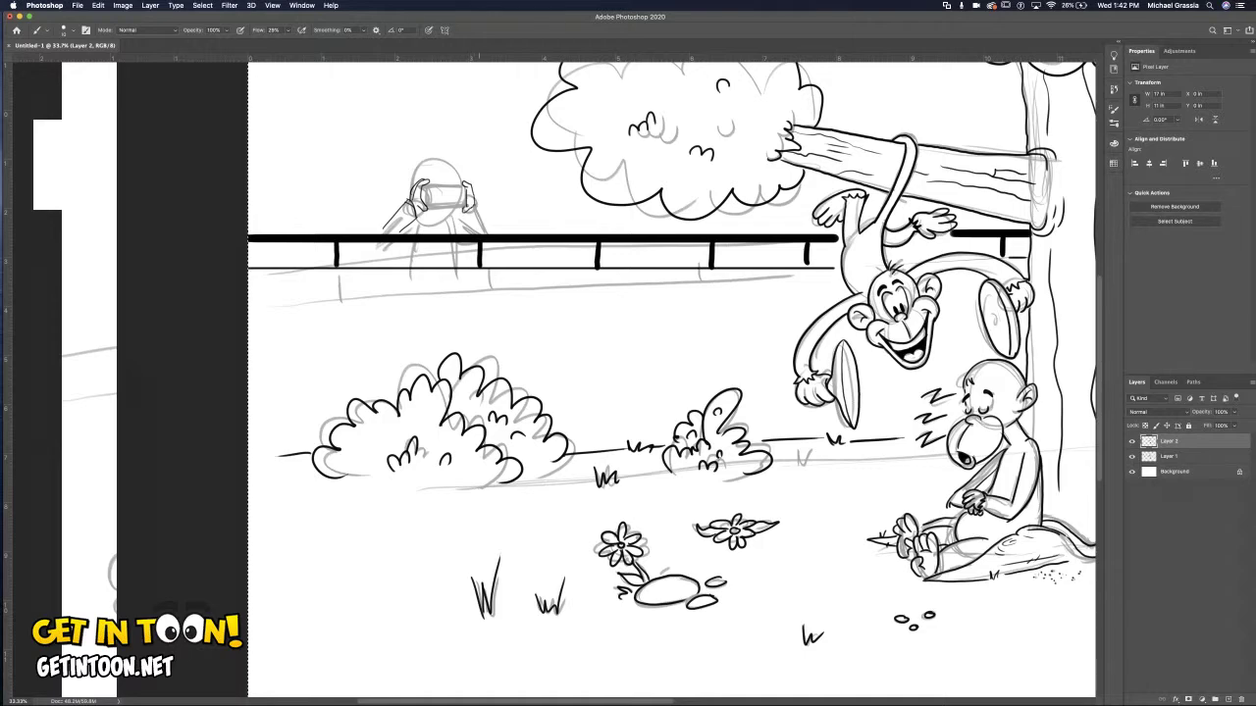
# Draw a sample phone rectangle with a simple gripping hand and wrist in the blank area beside the background figure.
pyautogui.press('super+plus')
pyautogui.press('super+plus')
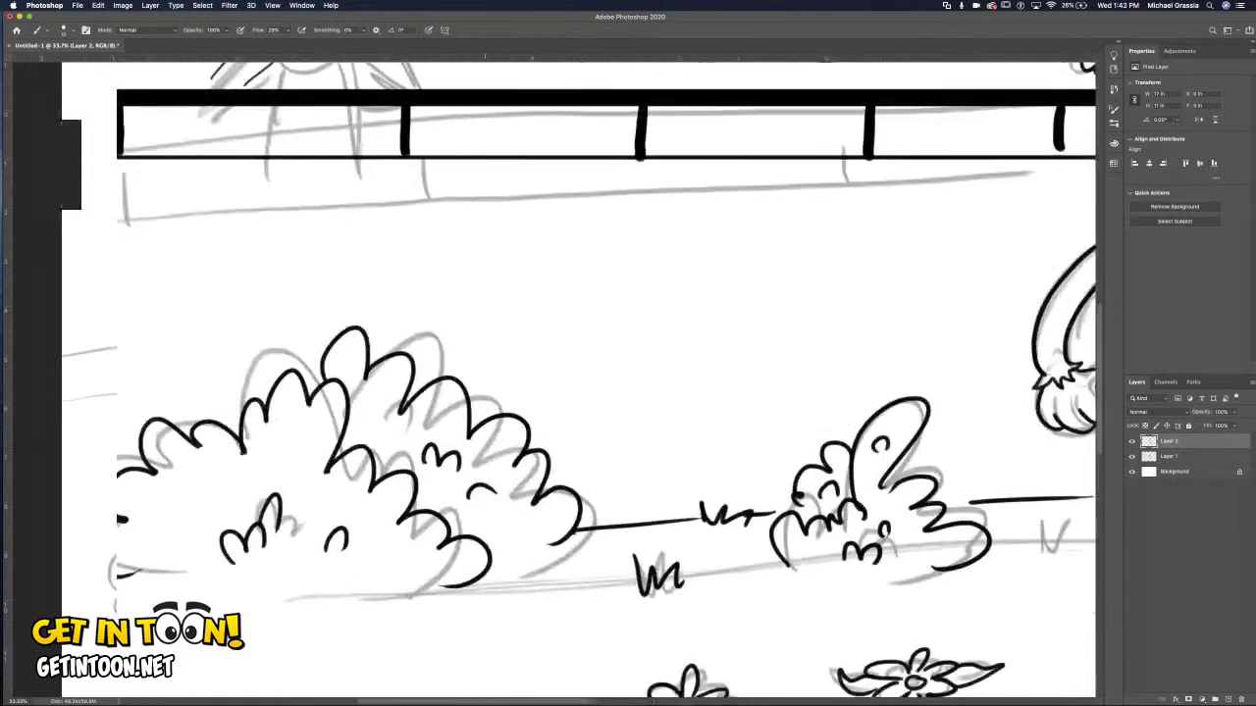
pyautogui.scroll(5, 606, 377)
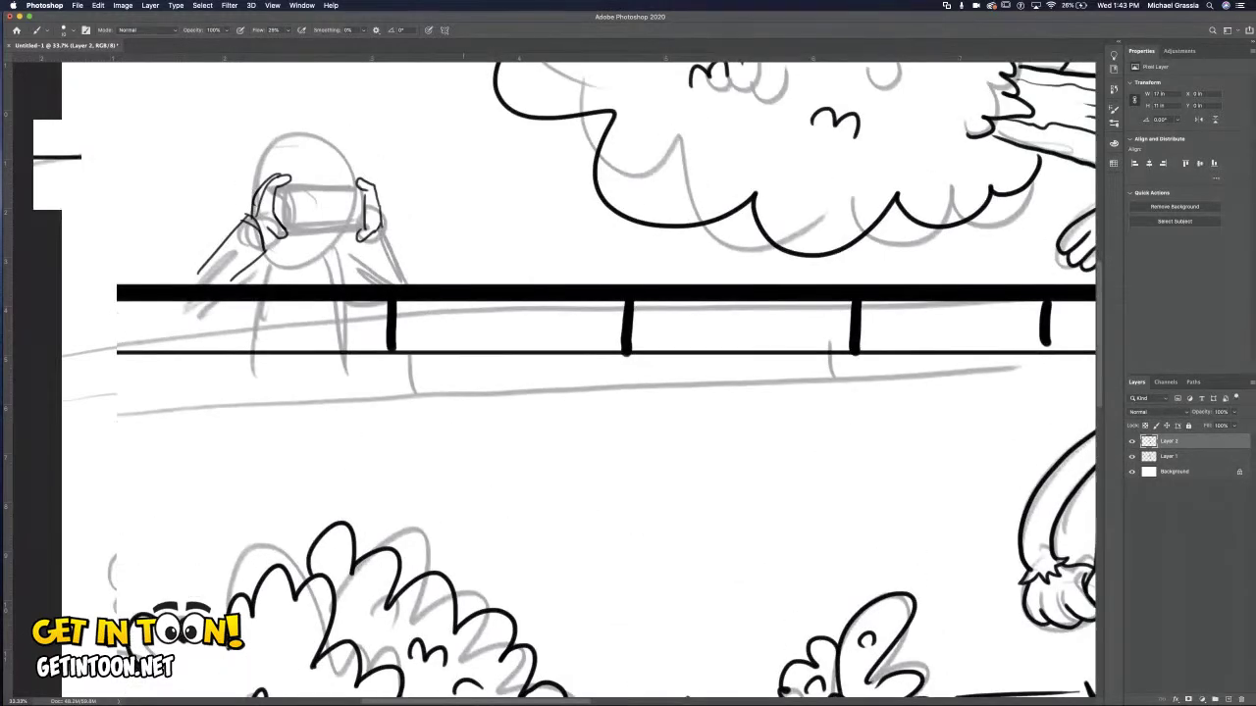
pyautogui.moveTo(450, 175); pyautogui.dragTo(450, 222)
pyautogui.moveTo(451, 175); pyautogui.dragTo(550, 175)
pyautogui.moveTo(448, 225); pyautogui.dragTo(549, 222)
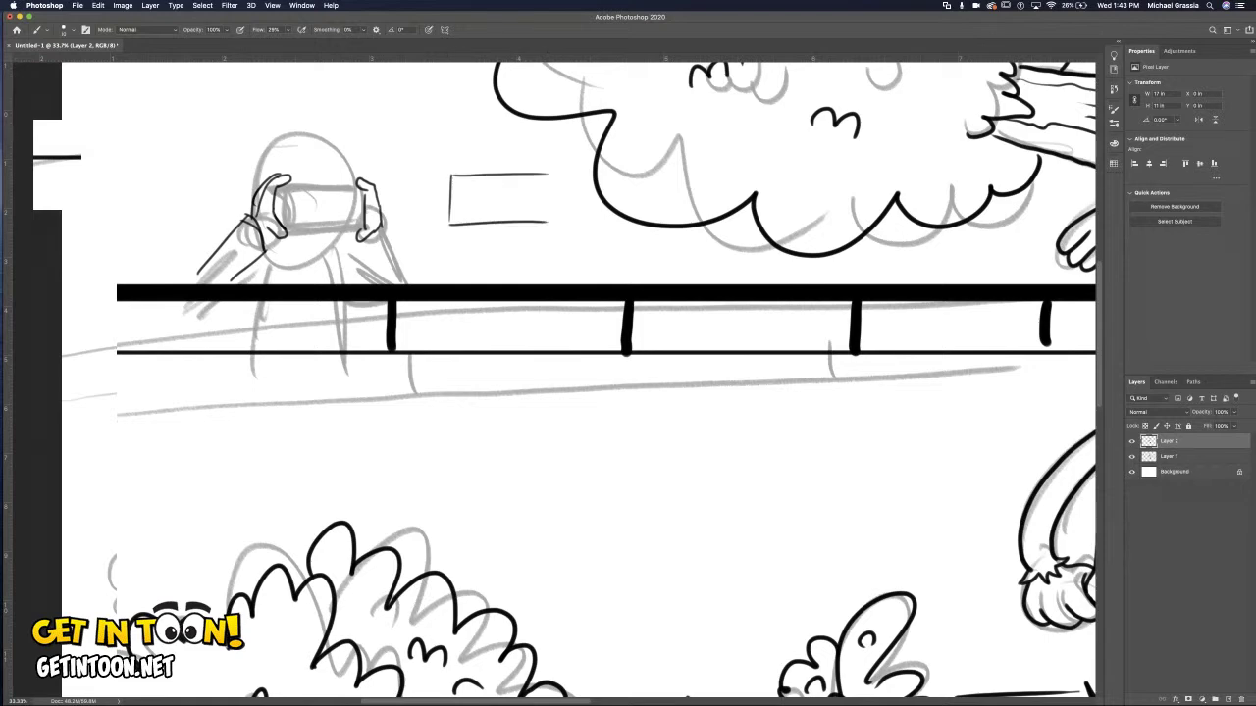
pyautogui.moveTo(550, 176); pyautogui.dragTo(549, 222)
pyautogui.moveTo(450, 176)
pyautogui.mouseDown()
pyautogui.moveTo(467, 178)
pyautogui.moveTo(447, 171)
pyautogui.moveTo(439, 205)
pyautogui.mouseUp()
pyautogui.moveTo(449, 201)
pyautogui.mouseDown()
pyautogui.moveTo(440, 235)
pyautogui.moveTo(430, 213)
pyautogui.moveTo(419, 235)
pyautogui.mouseUp()
pyautogui.moveTo(443, 228); pyautogui.dragTo(427, 251)
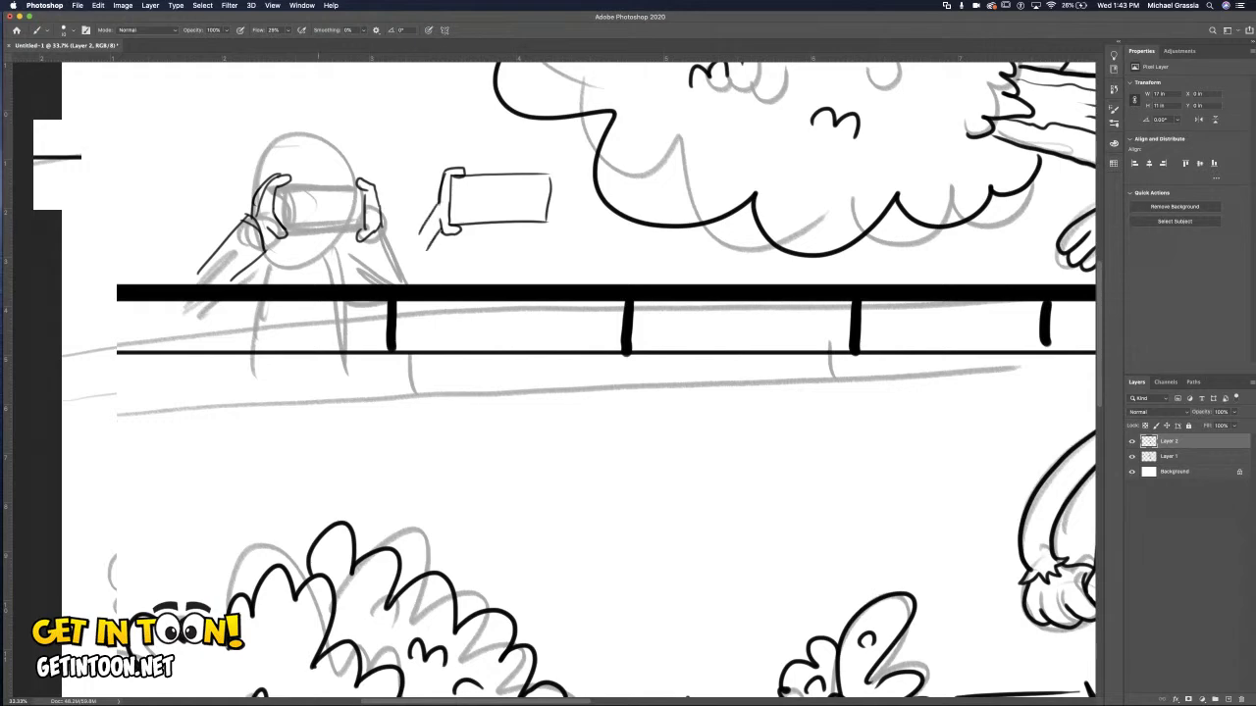
# Undo the gripping hand and wrist strokes on the sample phone rectangle.
pyautogui.moveTo(462, 166)
pyautogui.mouseDown()
pyautogui.moveTo(439, 178)
pyautogui.moveTo(434, 200)
pyautogui.mouseUp()
pyautogui.press('super+z')
pyautogui.press('super+z')
pyautogui.press('super+z')
pyautogui.press('super+z')
pyautogui.press('super+z')
pyautogui.press('super+z')
pyautogui.press('super+z')
pyautogui.press('super+z')
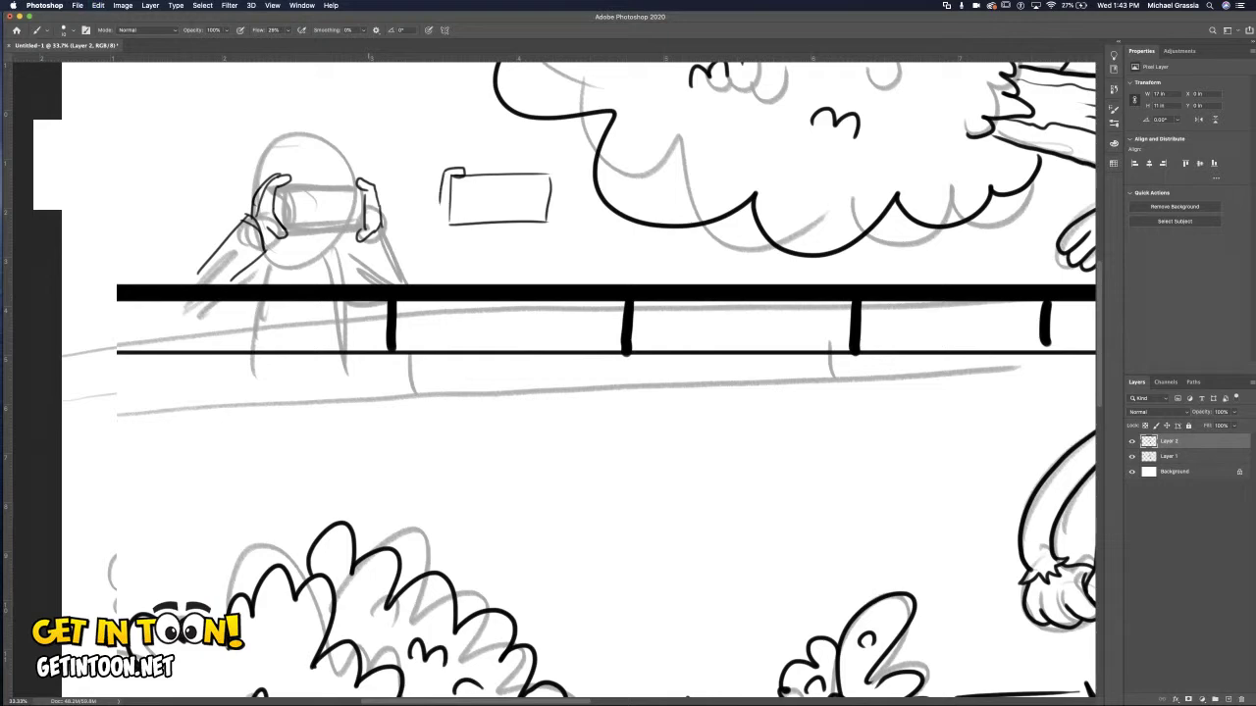
pyautogui.press('super+z')
pyautogui.press('super+z')
# Add three small oval fingers on each side of the sample rectangle, and erase the whole sample drawing.
pyautogui.moveTo(447, 183); pyautogui.dragTo(450, 212)
pyautogui.moveTo(546, 184); pyautogui.dragTo(551, 212)
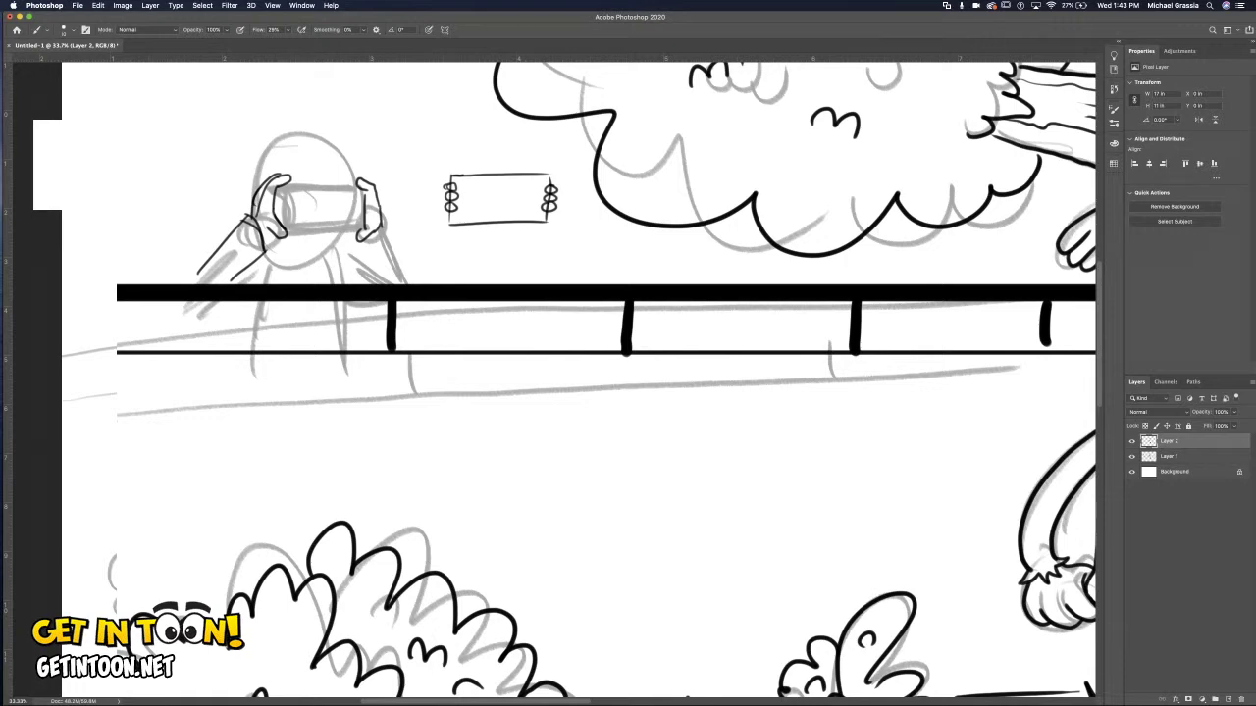
pyautogui.press('e')
pyautogui.moveTo(452, 176)
pyautogui.mouseDown()
pyautogui.moveTo(456, 218)
pyautogui.moveTo(451, 191)
pyautogui.moveTo(474, 223)
pyautogui.moveTo(545, 211)
pyautogui.moveTo(550, 177)
pyautogui.moveTo(479, 175)
pyautogui.moveTo(530, 174)
pyautogui.mouseUp()
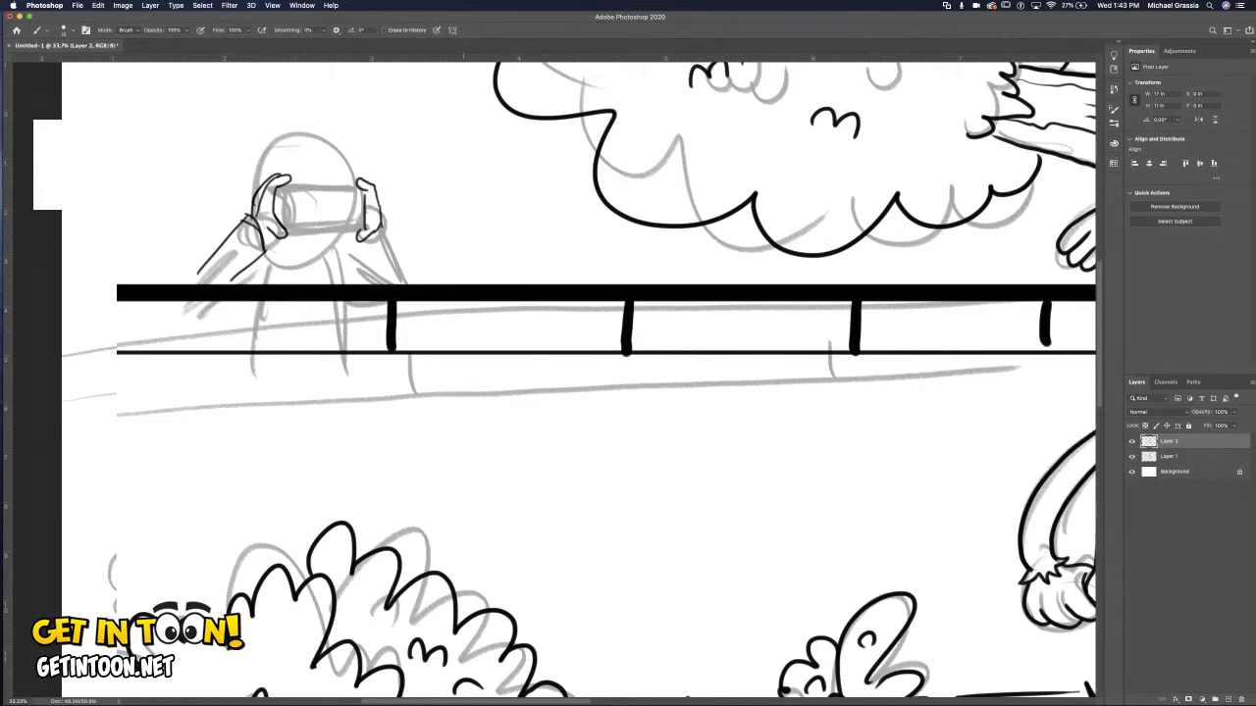
# Ink the phone in front of the figure's face with a round lens and two small rectangles in its upper corners.
pyautogui.press('b')
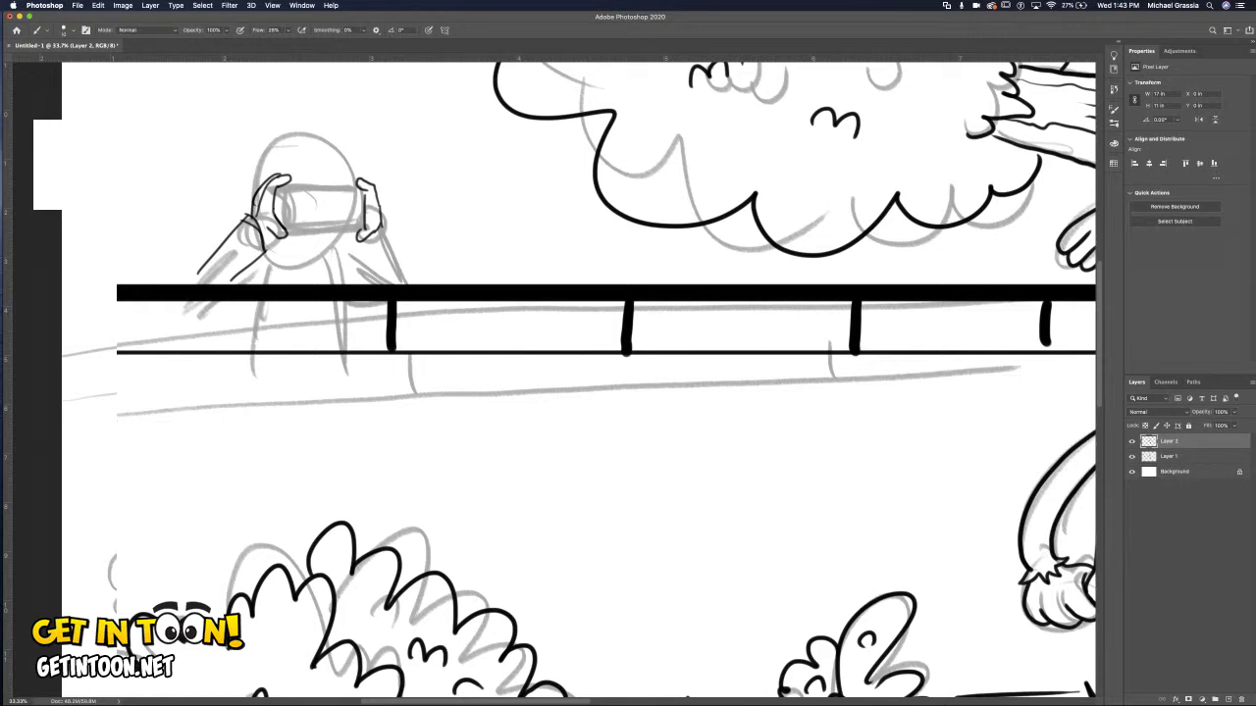
pyautogui.moveTo(287, 184)
pyautogui.mouseDown()
pyautogui.moveTo(346, 184)
pyautogui.moveTo(286, 183)
pyautogui.mouseUp()
pyautogui.moveTo(291, 233); pyautogui.dragTo(346, 229)
pyautogui.press('super+z')
pyautogui.moveTo(299, 232); pyautogui.dragTo(357, 232)
pyautogui.moveTo(342, 189)
pyautogui.mouseDown()
pyautogui.moveTo(360, 196)
pyautogui.moveTo(309, 204)
pyautogui.moveTo(334, 203)
pyautogui.moveTo(285, 190)
pyautogui.mouseUp()
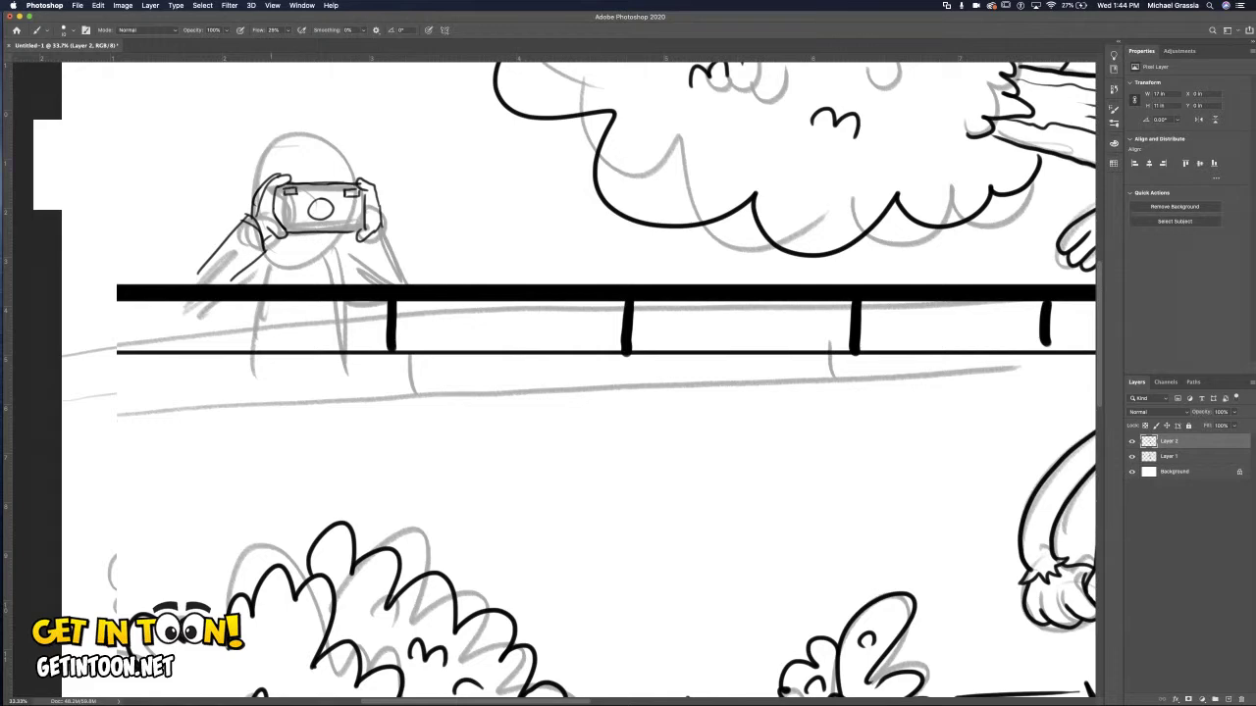
# Ink the figure's chin, smile, eyebrows, ear and the sides of the head around the phone.
pyautogui.moveTo(271, 250)
pyautogui.mouseDown()
pyautogui.moveTo(299, 265)
pyautogui.moveTo(336, 253)
pyautogui.moveTo(344, 235)
pyautogui.moveTo(321, 239)
pyautogui.mouseUp()
pyautogui.moveTo(290, 172)
pyautogui.mouseDown()
pyautogui.moveTo(334, 163)
pyautogui.moveTo(344, 174)
pyautogui.mouseUp()
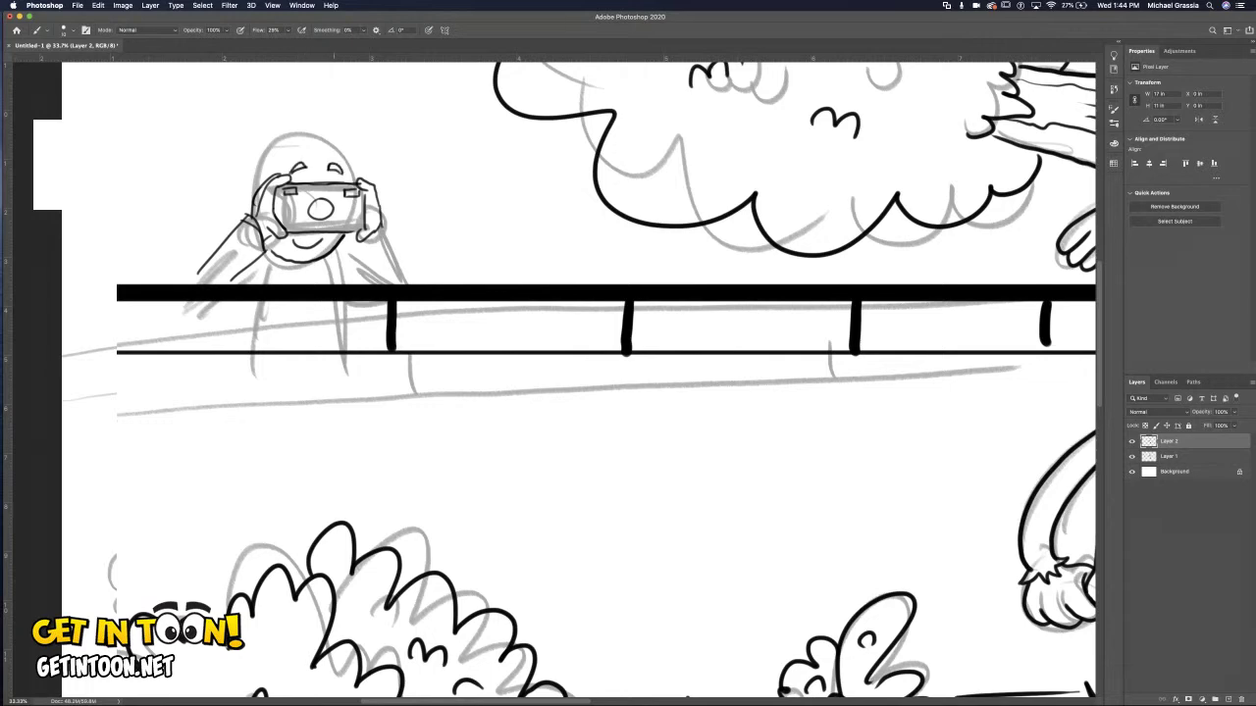
pyautogui.moveTo(256, 183); pyautogui.dragTo(249, 207)
pyautogui.moveTo(261, 154); pyautogui.dragTo(250, 185)
pyautogui.moveTo(346, 150); pyautogui.dragTo(350, 182)
# Add short spiky hair strokes around the top of the background figure's head.
pyautogui.moveTo(251, 151)
pyautogui.mouseDown()
pyautogui.moveTo(245, 135)
pyautogui.moveTo(279, 118)
pyautogui.mouseUp()
pyautogui.moveTo(295, 135)
pyautogui.mouseDown()
pyautogui.moveTo(293, 117)
pyautogui.moveTo(312, 122)
pyautogui.mouseUp()
pyautogui.moveTo(317, 129); pyautogui.dragTo(336, 127)
pyautogui.moveTo(336, 142); pyautogui.dragTo(366, 144)
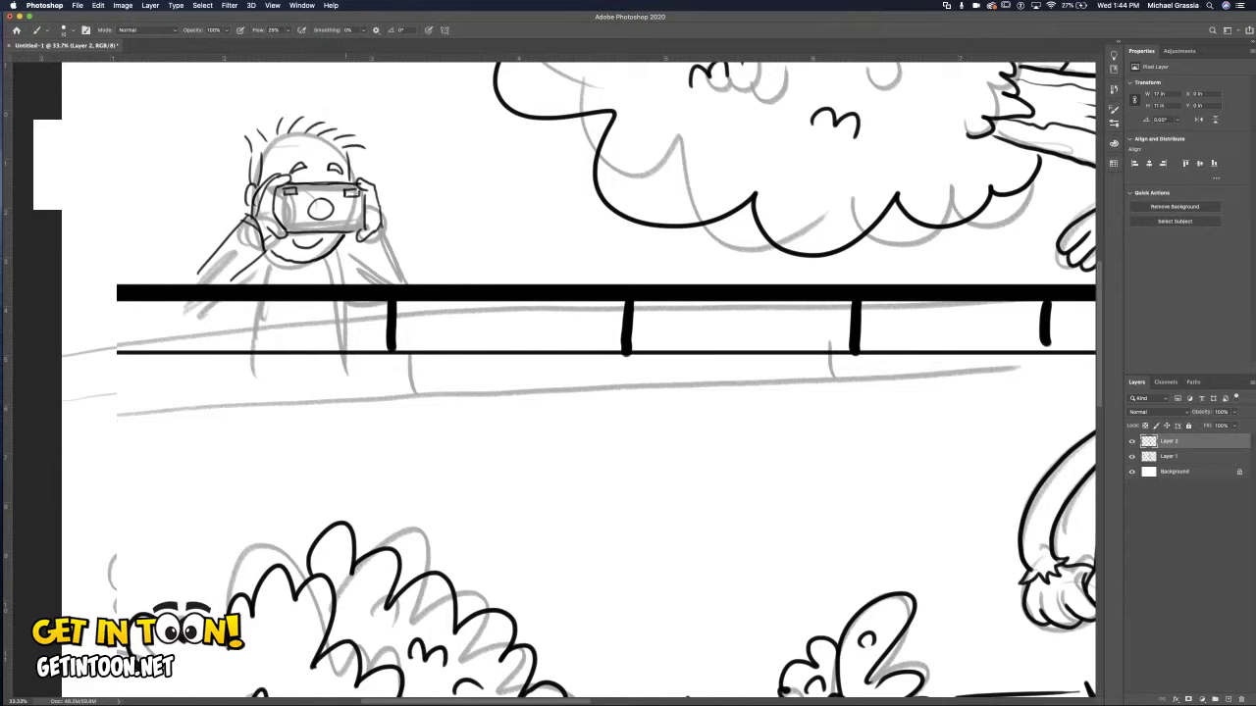
# Ink the figure's arms down to the rail, the torso sides behind the fence and the neckline.
pyautogui.moveTo(205, 265)
pyautogui.mouseDown()
pyautogui.moveTo(188, 285)
pyautogui.moveTo(229, 286)
pyautogui.mouseUp()
pyautogui.moveTo(380, 212)
pyautogui.mouseDown()
pyautogui.moveTo(416, 286)
pyautogui.moveTo(372, 285)
pyautogui.moveTo(339, 266)
pyautogui.moveTo(242, 276)
pyautogui.moveTo(245, 352)
pyautogui.mouseUp()
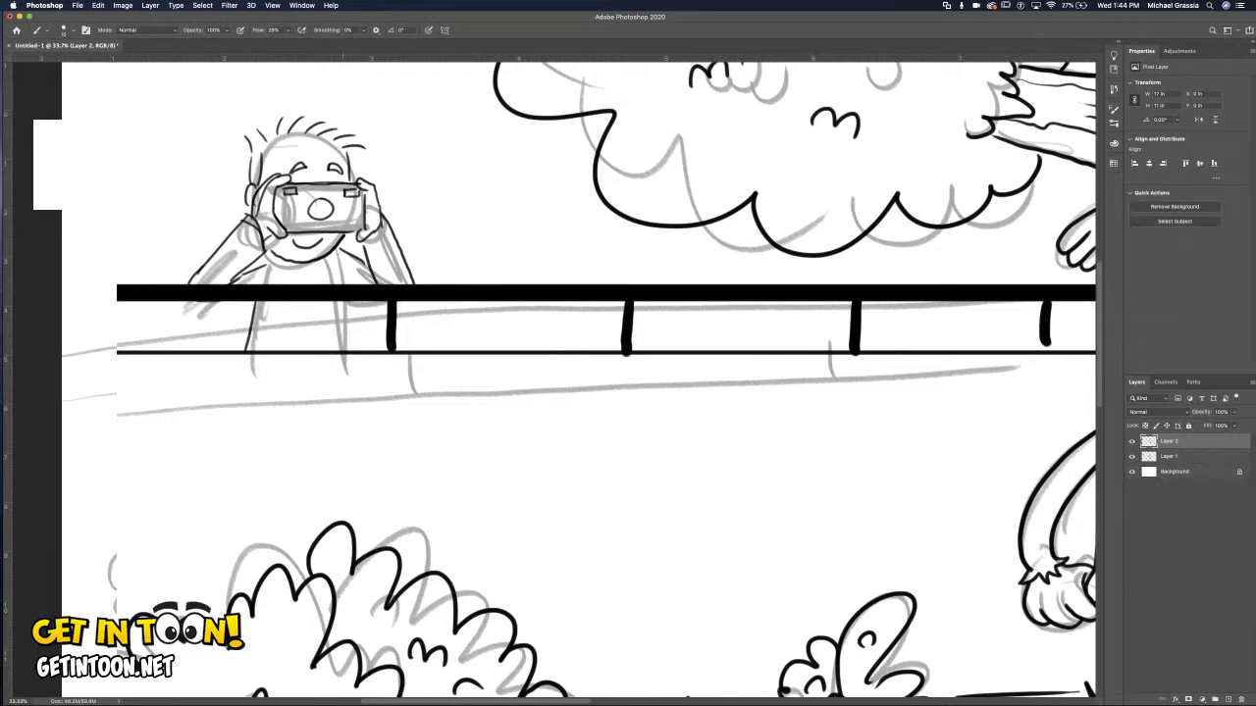
pyautogui.moveTo(346, 301); pyautogui.dragTo(351, 344)
pyautogui.moveTo(287, 265); pyautogui.dragTo(314, 273)
# Clear all of the grey rough sketch from beneath the black line art.
pyautogui.press('super+0')
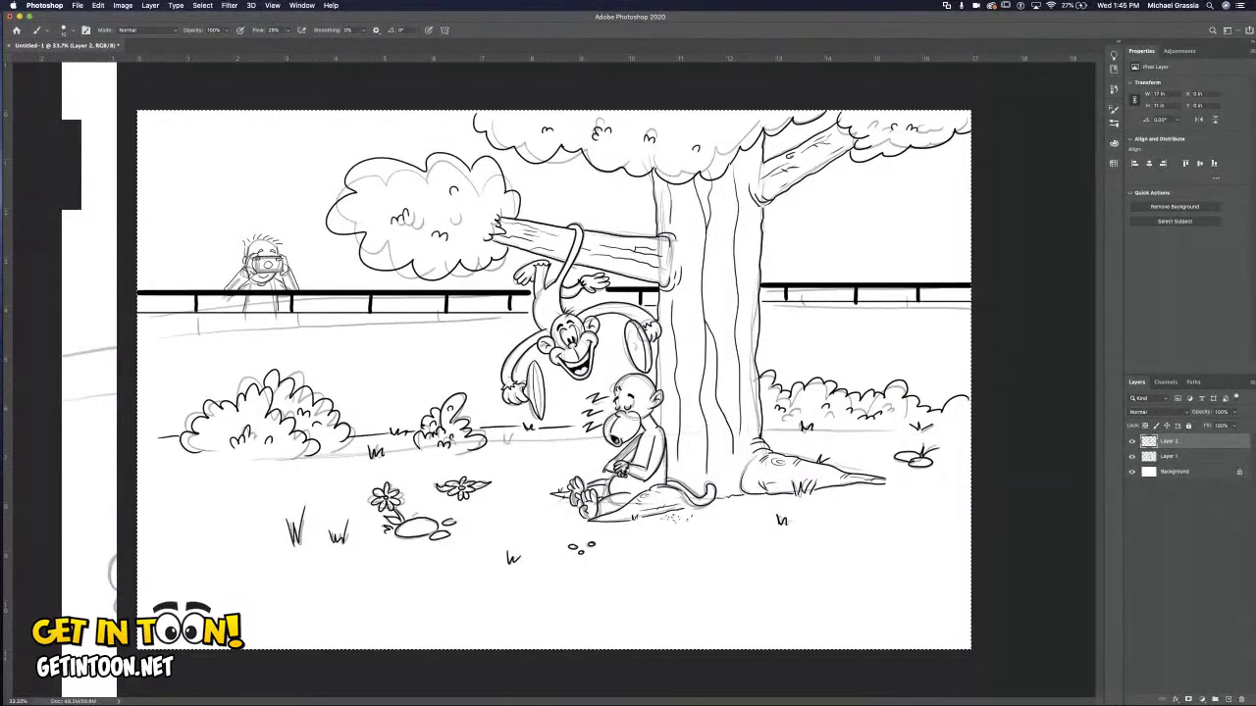
pyautogui.press('Delete')
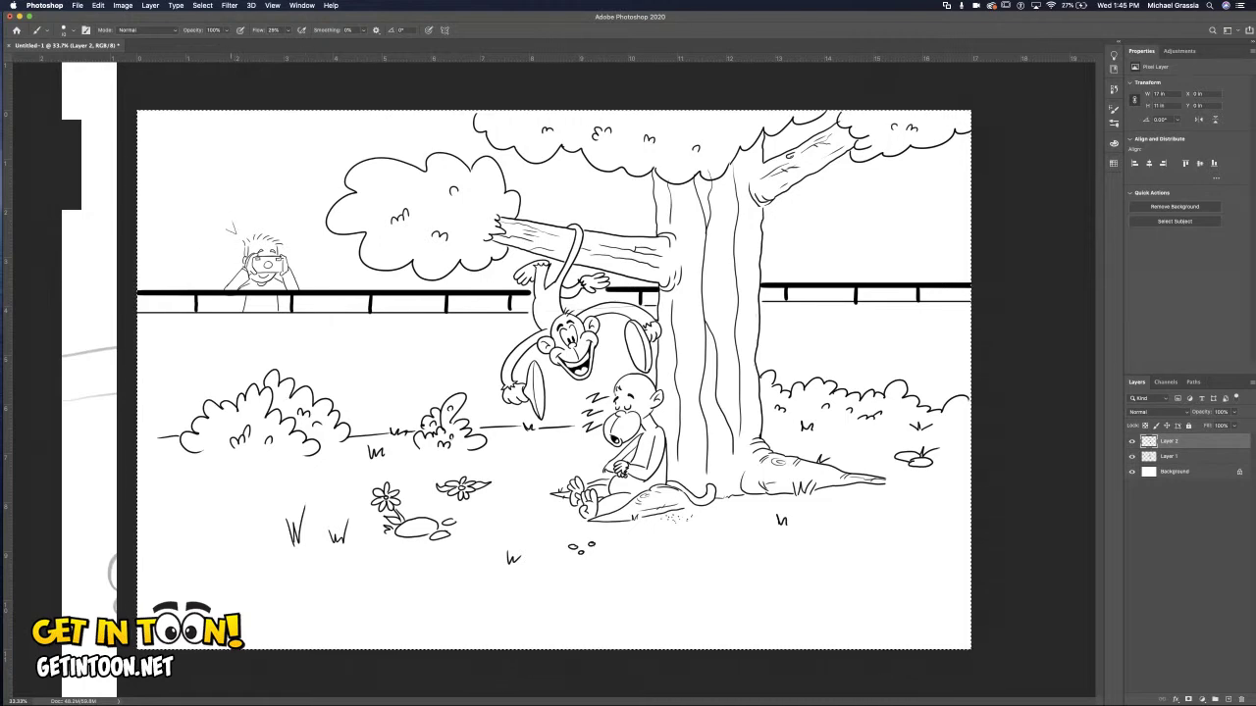
# Draw a thin arrow pointing down at the background figure's head and clear the canvas selection.
pyautogui.moveTo(234, 233); pyautogui.dragTo(217, 204)
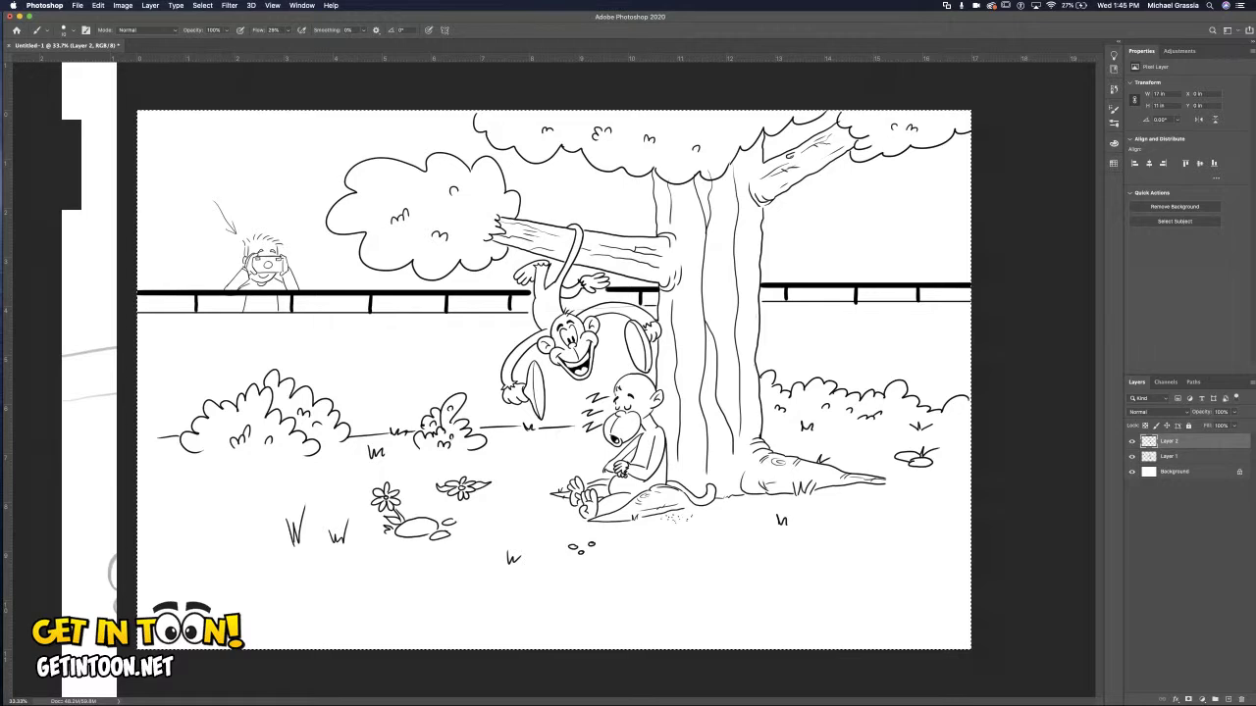
pyautogui.doubleClick(1207, 440)
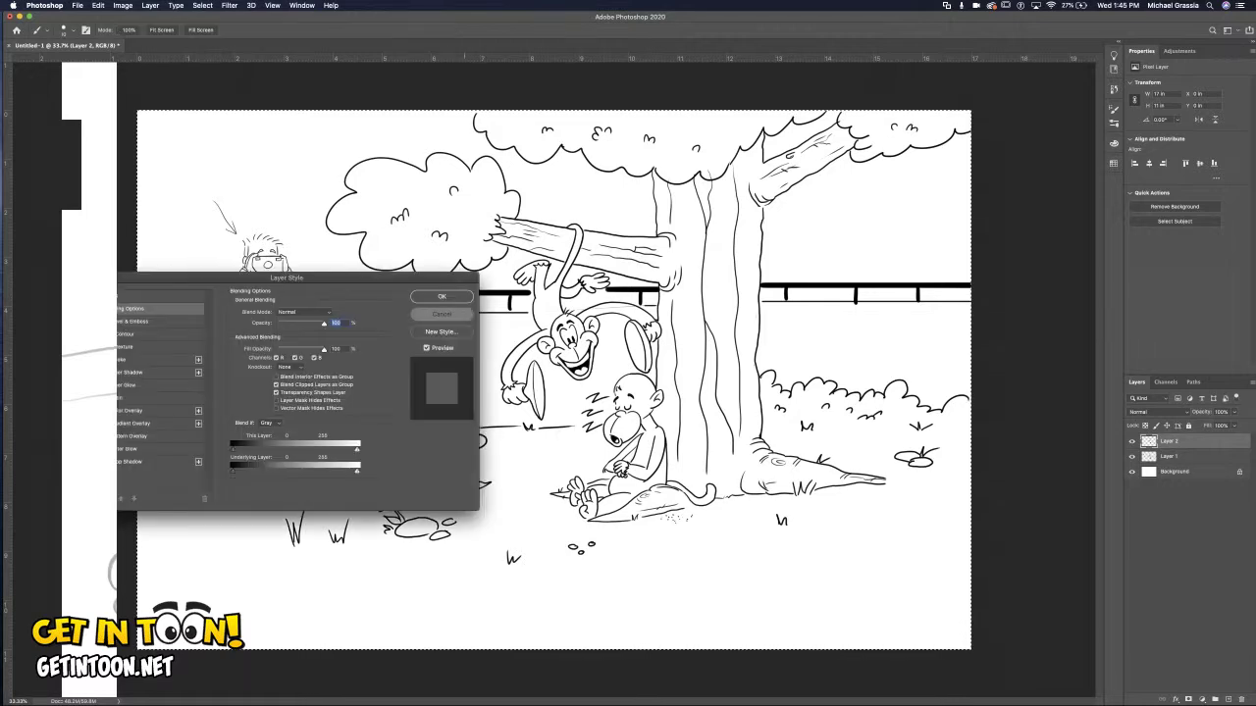
pyautogui.press('Escape')
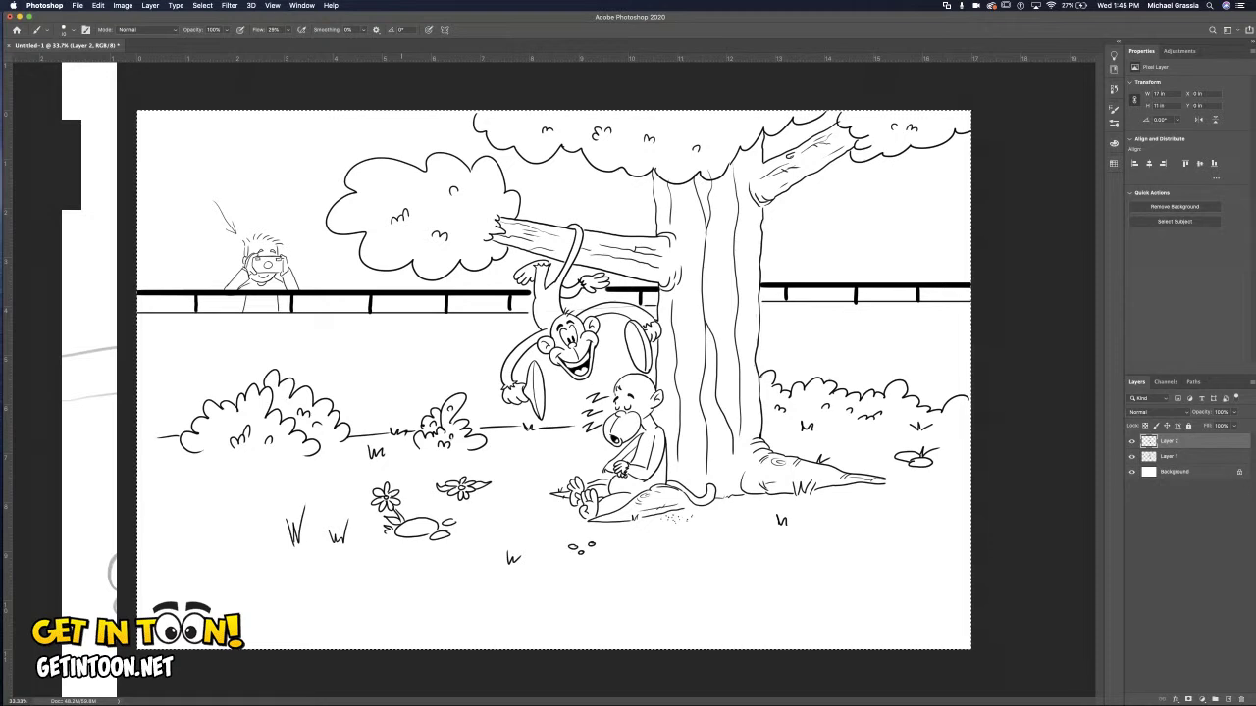
pyautogui.hotkey('ctrl', 'd')
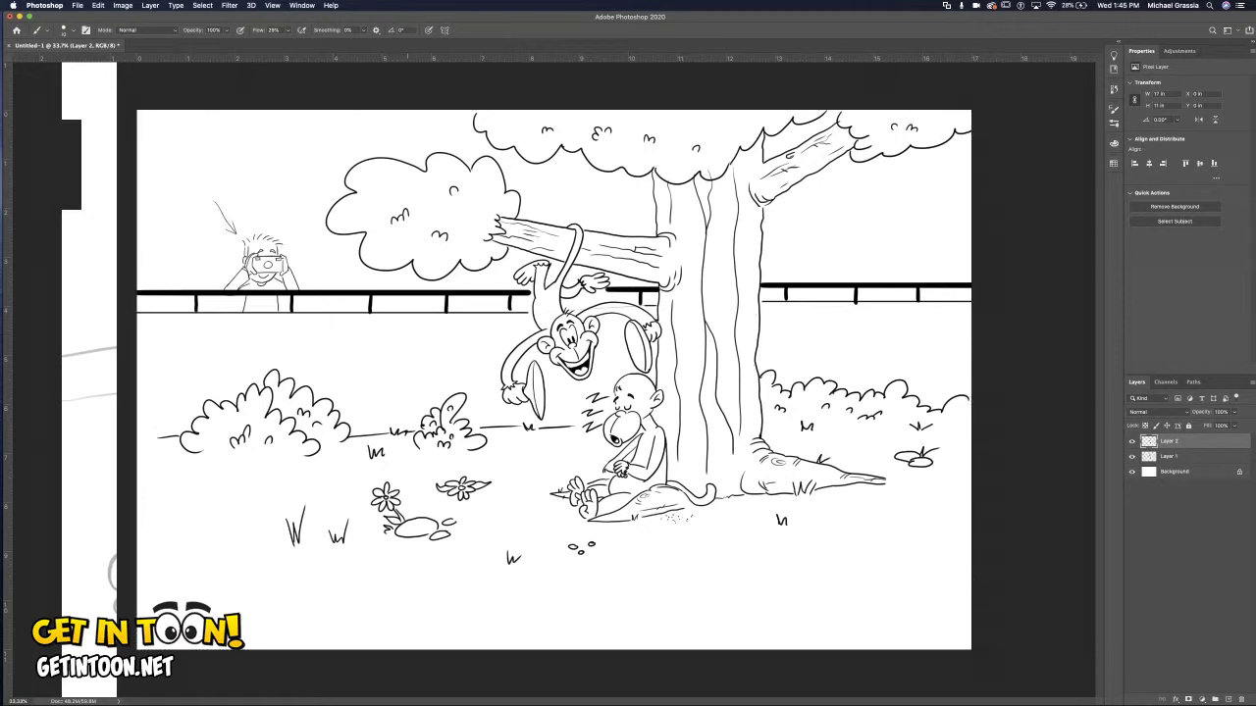
# Draw two straight black vertical lines over the full canvas height, dividing the scene roughly into three columns.
pyautogui.moveTo(382, 110); pyautogui.dragTo(382, 638)
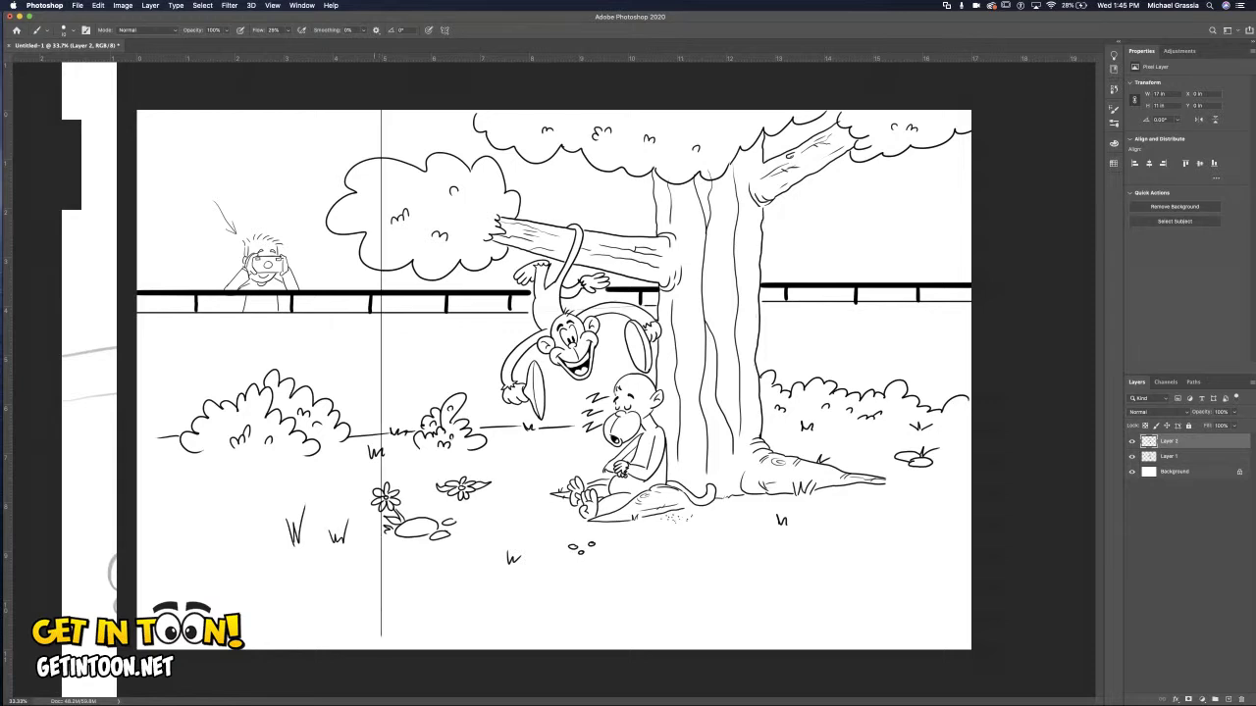
pyautogui.moveTo(702, 110); pyautogui.dragTo(702, 404)
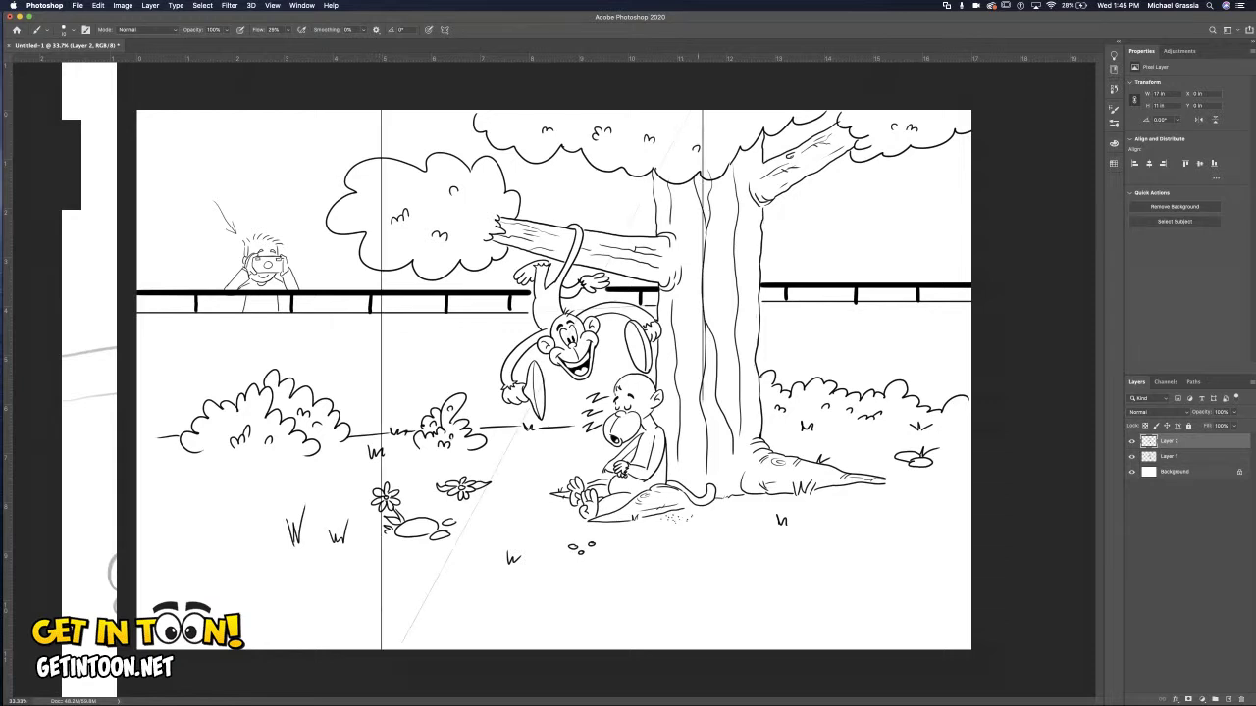
pyautogui.hotkey('ctrl', 'z')
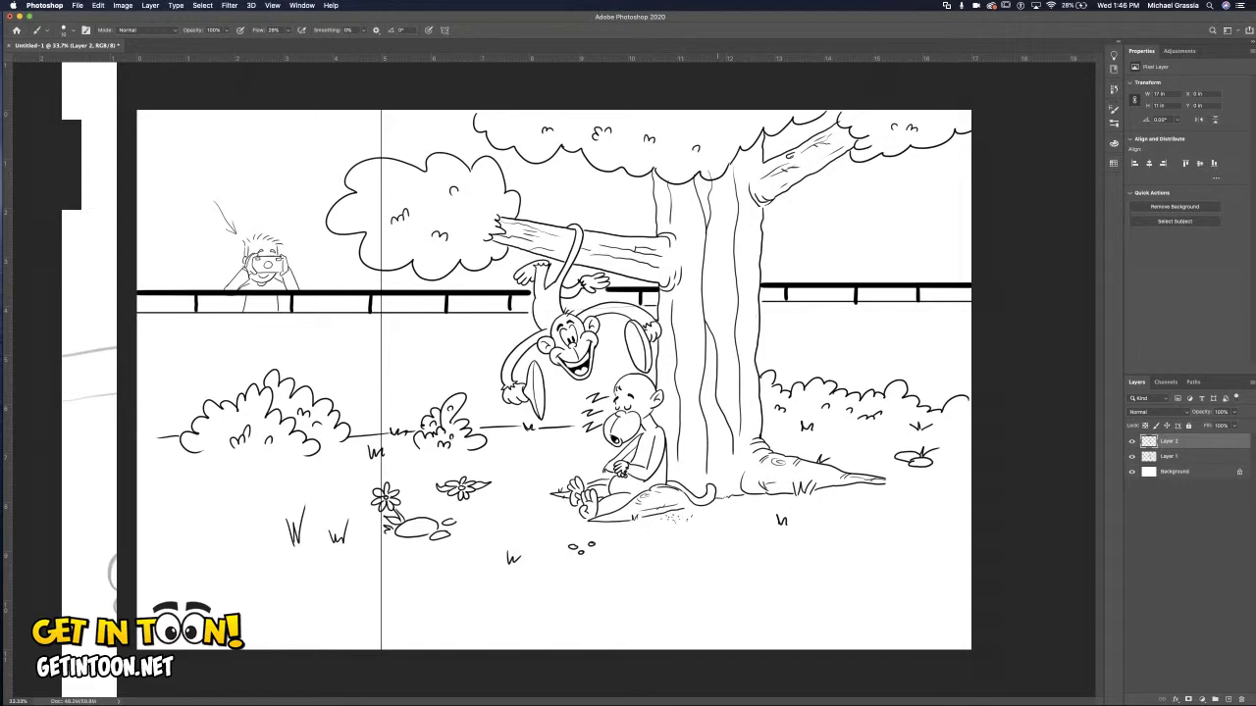
pyautogui.moveTo(717, 110); pyautogui.dragTo(717, 651)
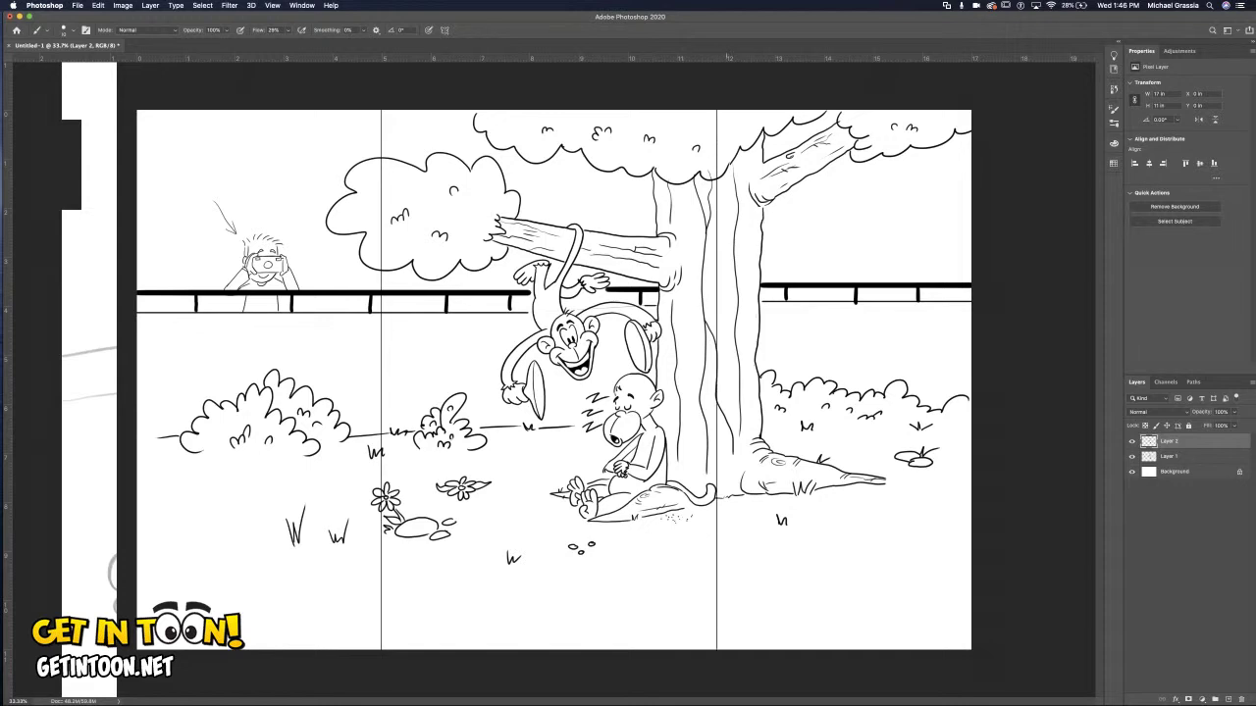
pyautogui.hotkey('ctrl', 'z')
pyautogui.moveTo(703, 110); pyautogui.dragTo(703, 651)
# Draw two straight black horizontal lines across the canvas, one along the fence rail and one near the tree base, dividing it into thirds.
pyautogui.moveTo(135, 289); pyautogui.dragTo(972, 288)
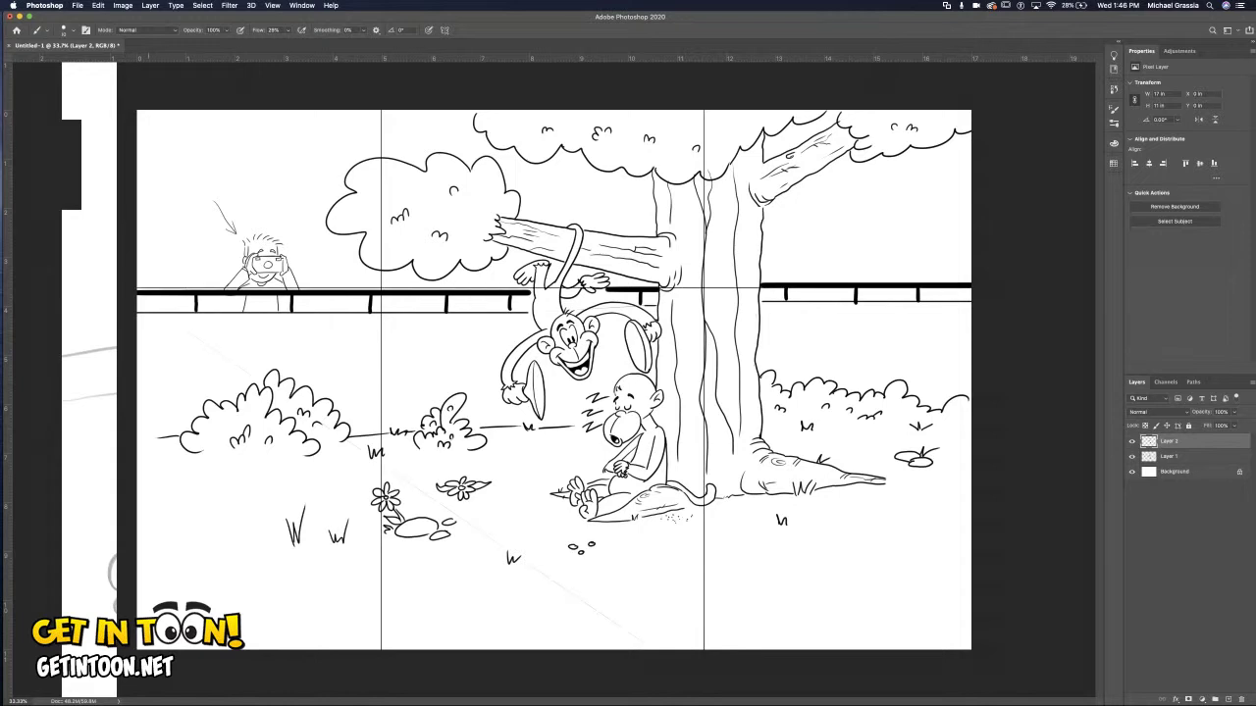
pyautogui.hotkey('ctrl', 'z')
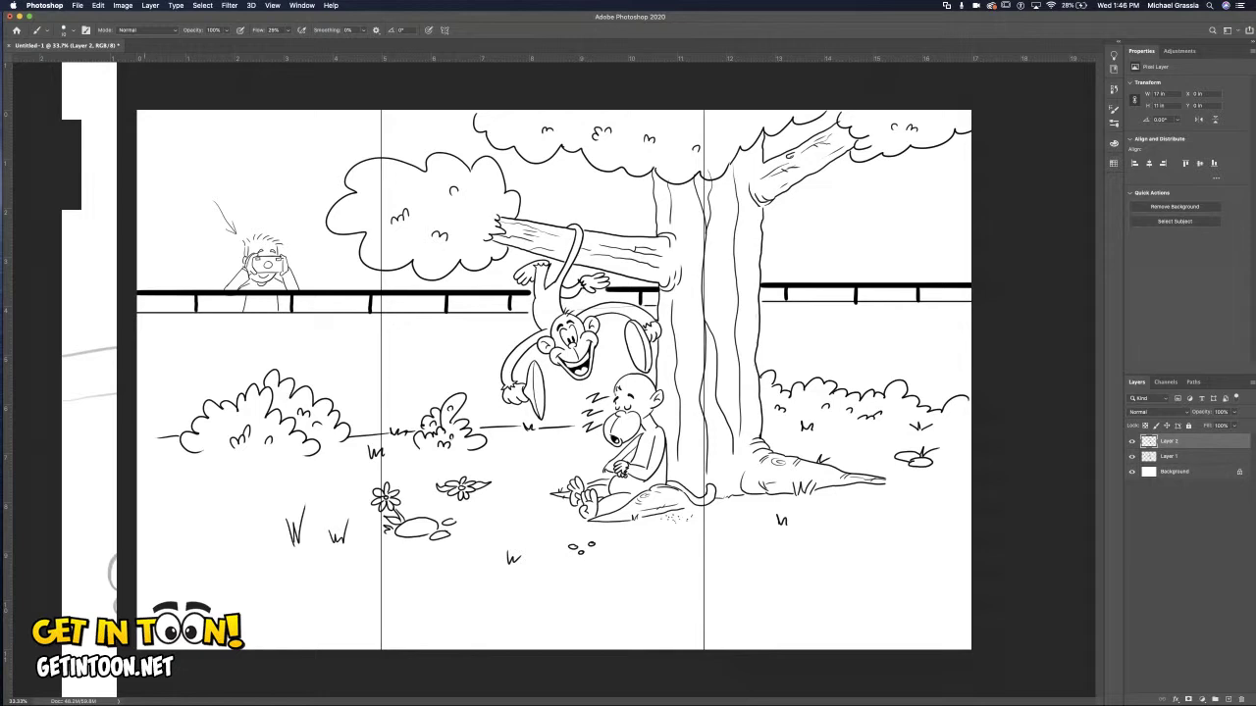
pyautogui.moveTo(135, 289); pyautogui.dragTo(761, 289)
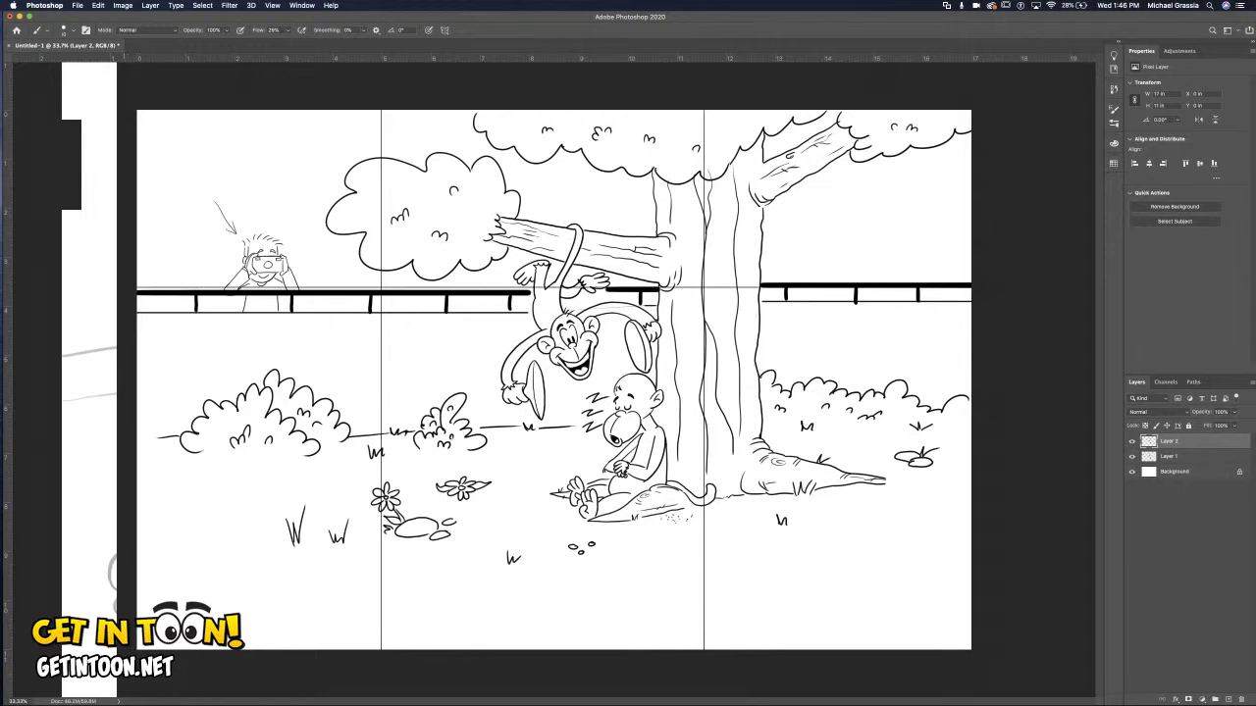
pyautogui.moveTo(136, 473); pyautogui.dragTo(972, 474)
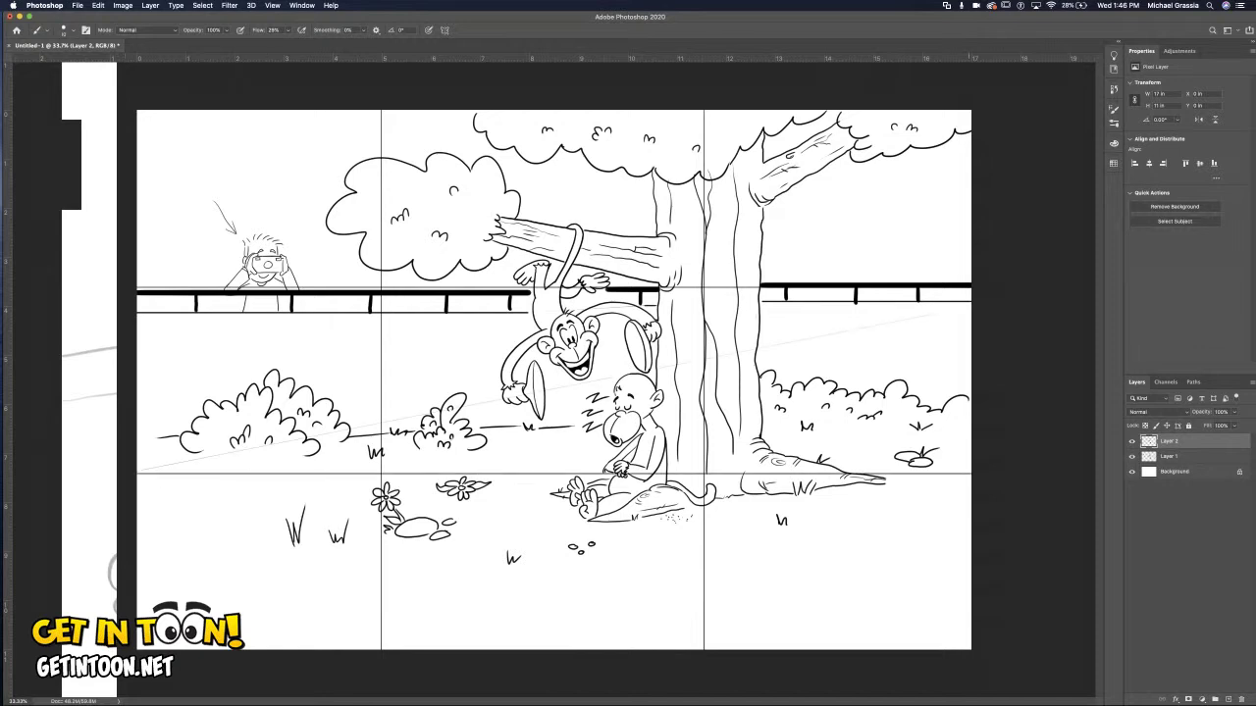
pyautogui.hotkey('ctrl', 'z')
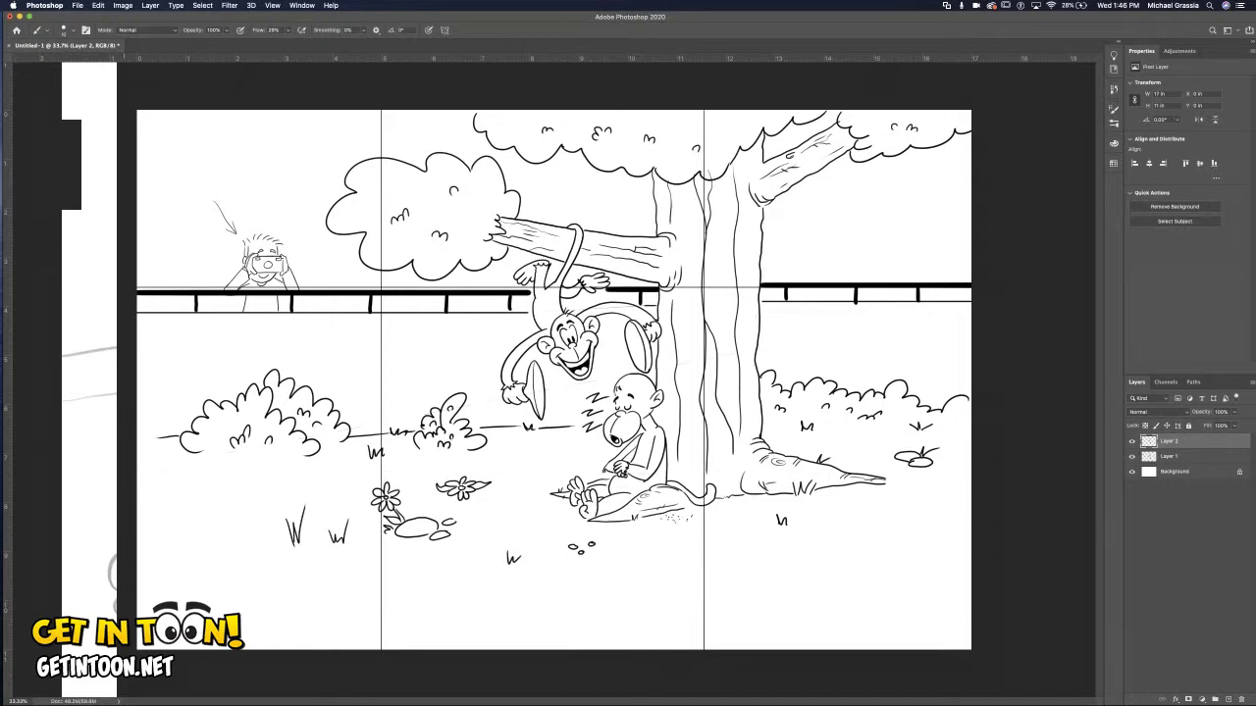
pyautogui.moveTo(135, 485); pyautogui.dragTo(971, 485)
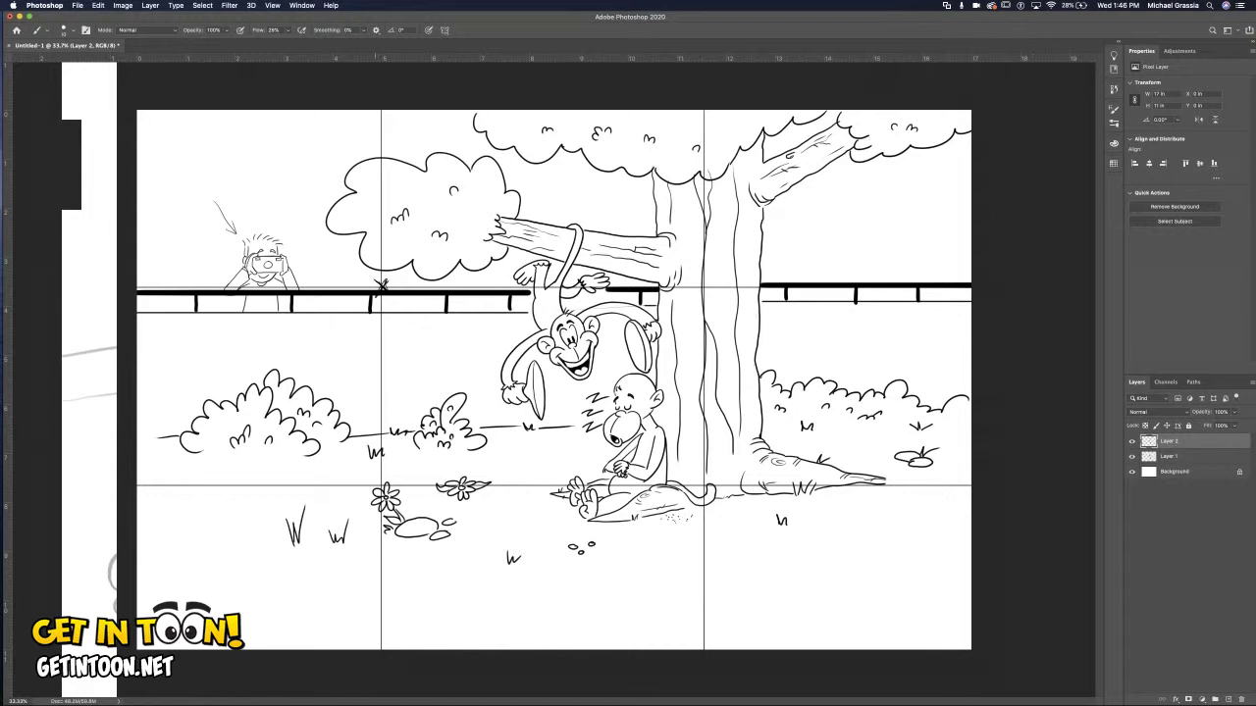
# Mark the grid's line intersections with small black crosses and put an X at the canvas centre beside the hanging monkey.
pyautogui.moveTo(393, 481); pyautogui.dragTo(371, 497)
pyautogui.moveTo(695, 481)
pyautogui.mouseDown()
pyautogui.moveTo(712, 496)
pyautogui.moveTo(696, 494)
pyautogui.mouseUp()
pyautogui.moveTo(697, 277)
pyautogui.mouseDown()
pyautogui.moveTo(710, 297)
pyautogui.moveTo(692, 298)
pyautogui.moveTo(708, 294)
pyautogui.mouseUp()
pyautogui.moveTo(703, 278); pyautogui.dragTo(703, 295)
pyautogui.moveTo(541, 371)
pyautogui.mouseDown()
pyautogui.moveTo(559, 383)
pyautogui.moveTo(544, 392)
pyautogui.moveTo(561, 392)
pyautogui.moveTo(540, 390)
pyautogui.moveTo(569, 395)
pyautogui.mouseUp()
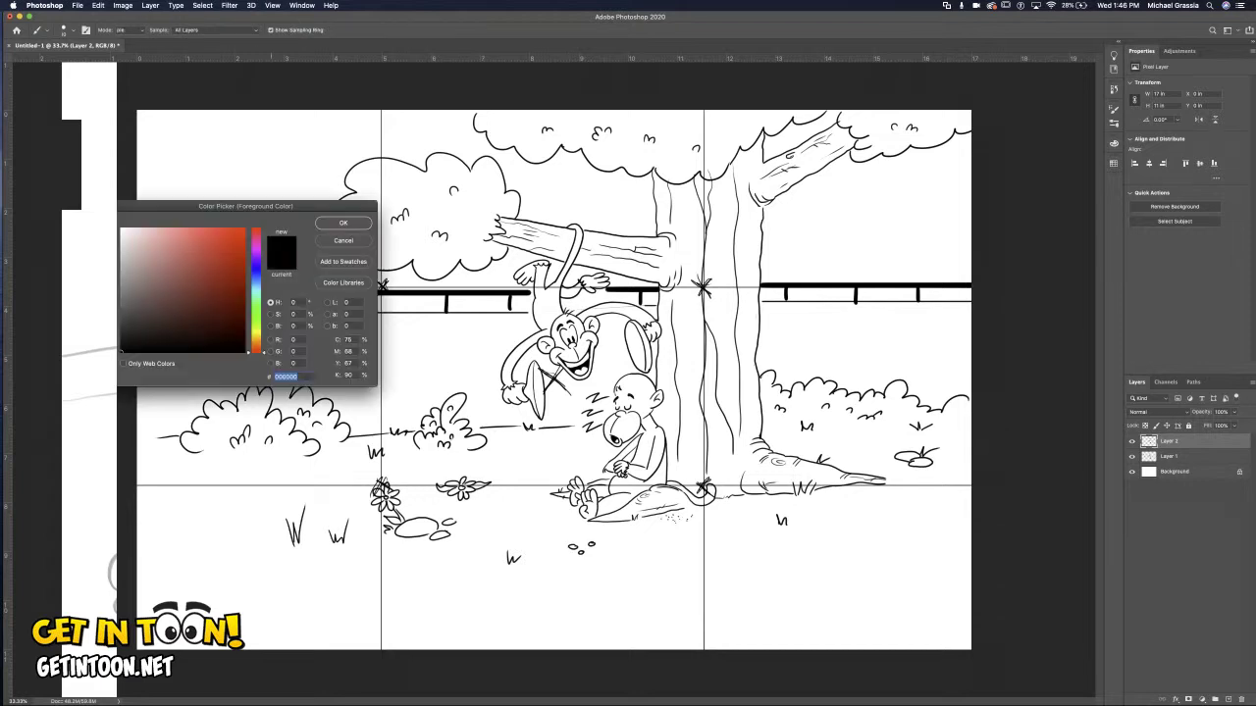
# Set the brush colour to red (ff0000) and retrace the rule-of-thirds grid lines over the black ones.
pyautogui.write('ff0000')
pyautogui.press('Return')
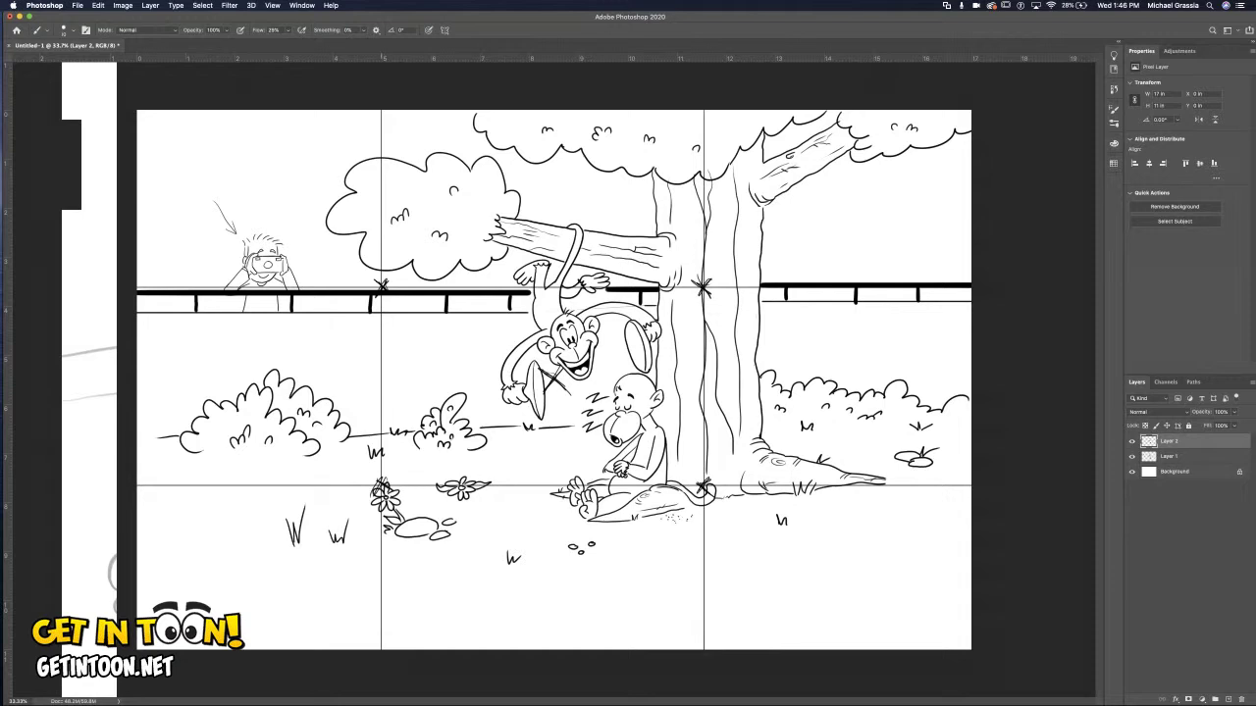
pyautogui.moveTo(381, 111); pyautogui.dragTo(381, 157)
pyautogui.moveTo(703, 111); pyautogui.dragTo(702, 579)
pyautogui.press('super+z')
pyautogui.moveTo(704, 111); pyautogui.dragTo(704, 649)
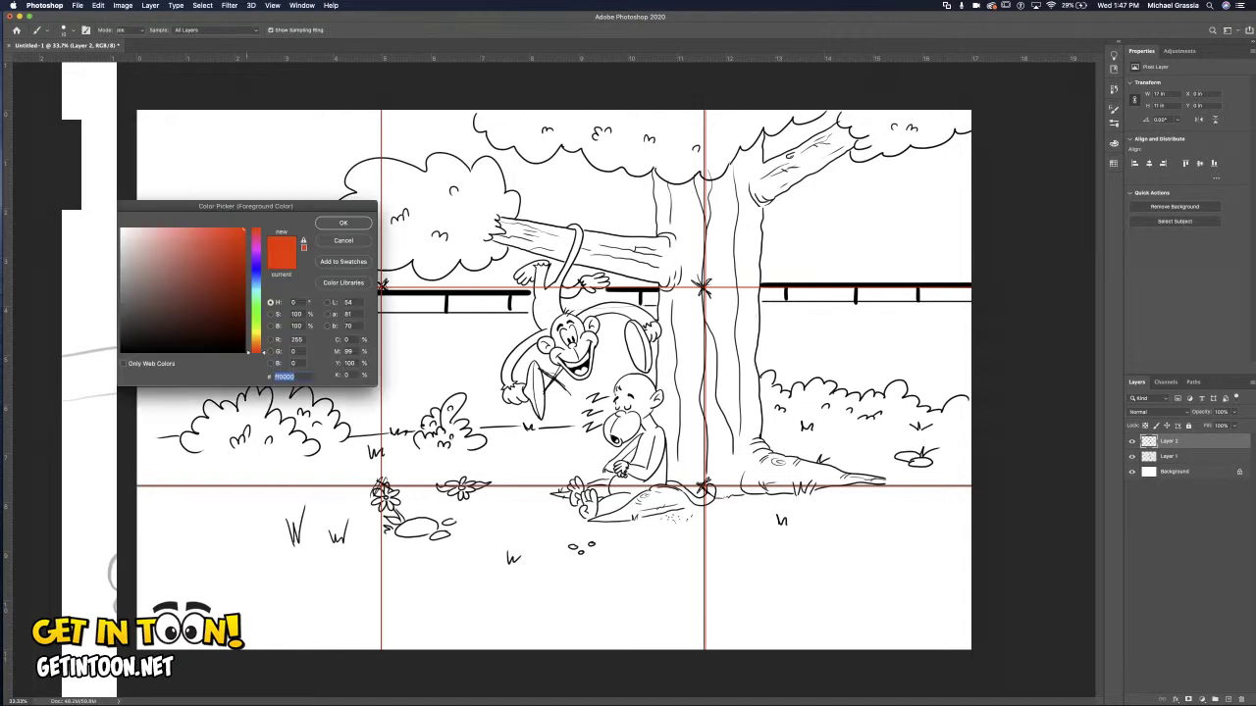
# Switch the brush colour to blue and mark the intersections of the red thirds grid.
pyautogui.press('Return')
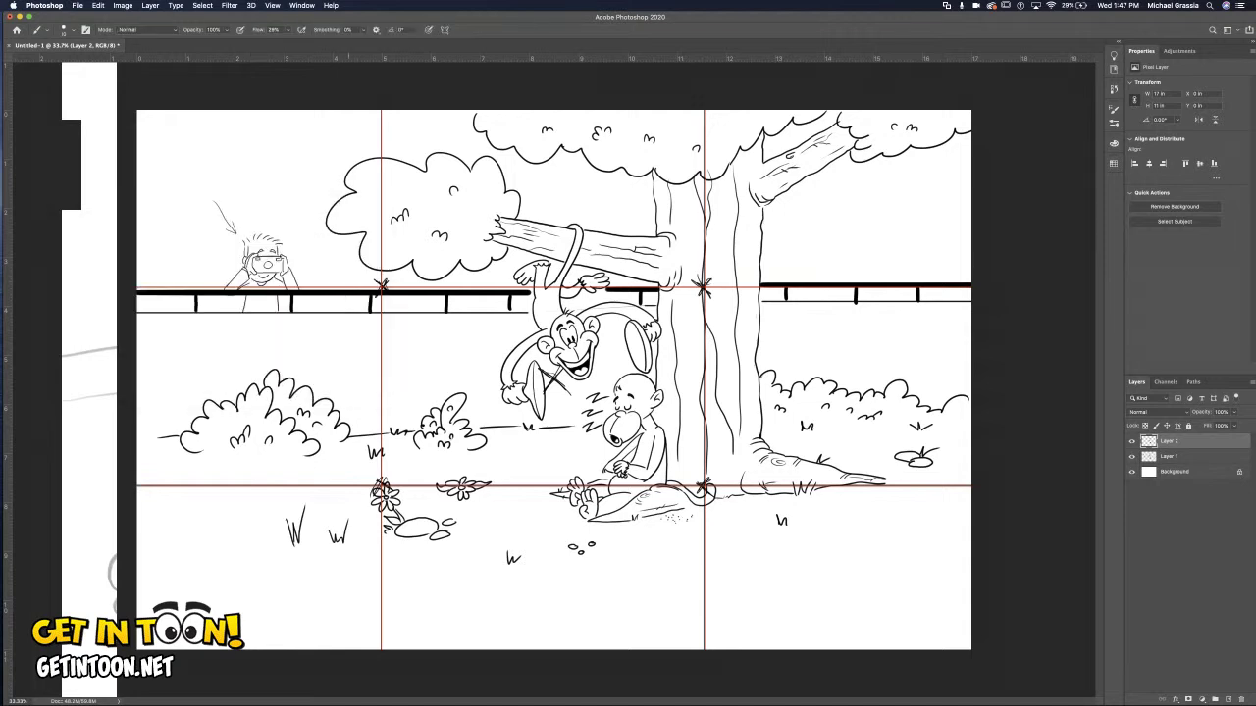
pyautogui.moveTo(379, 483); pyautogui.dragTo(384, 490)
pyautogui.click(383, 285)
pyautogui.click(705, 487)
# Draw a blue X at the canvas centre and a blue arrow from the hanging monkey's face to the sleeping monkey's head.
pyautogui.moveTo(569, 378); pyautogui.dragTo(542, 397)
pyautogui.moveTo(571, 339); pyautogui.dragTo(611, 407)
pyautogui.moveTo(606, 390); pyautogui.dragTo(611, 408)
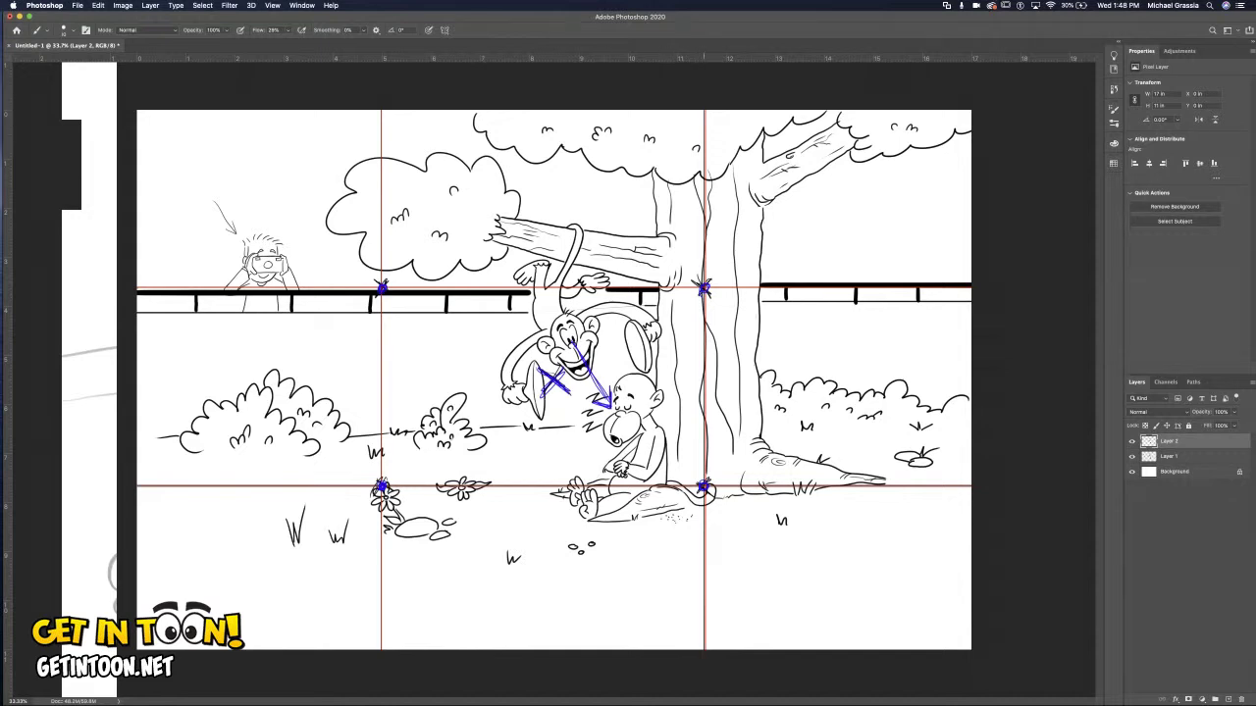
# Trace part of the line by the tree trunk in blue, circle the onlooker and add an arrow from him toward the monkeys.
pyautogui.moveTo(709, 489); pyautogui.dragTo(708, 436)
pyautogui.moveTo(704, 406); pyautogui.dragTo(703, 381)
pyautogui.moveTo(260, 225)
pyautogui.mouseDown()
pyautogui.moveTo(227, 253)
pyautogui.moveTo(300, 257)
pyautogui.moveTo(232, 265)
pyautogui.moveTo(343, 312)
pyautogui.mouseUp()
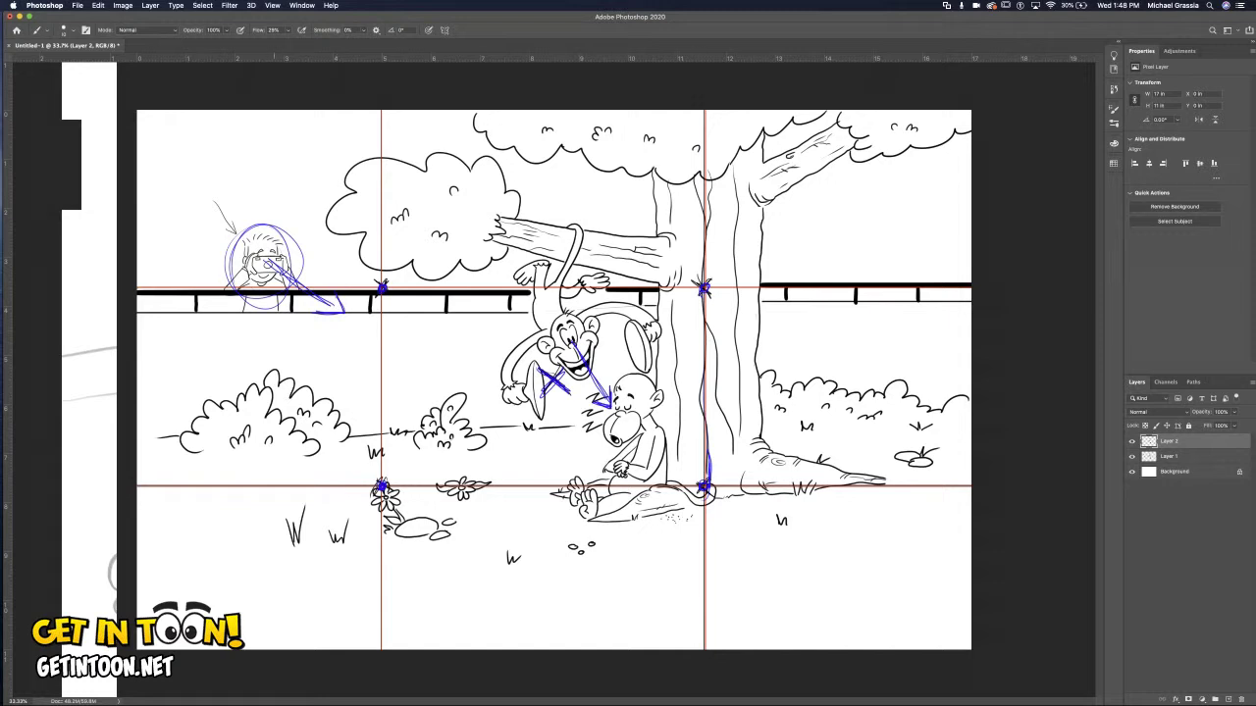
pyautogui.moveTo(260, 191)
pyautogui.mouseDown()
pyautogui.moveTo(261, 226)
pyautogui.moveTo(304, 285)
pyautogui.moveTo(644, 490)
pyautogui.mouseUp()
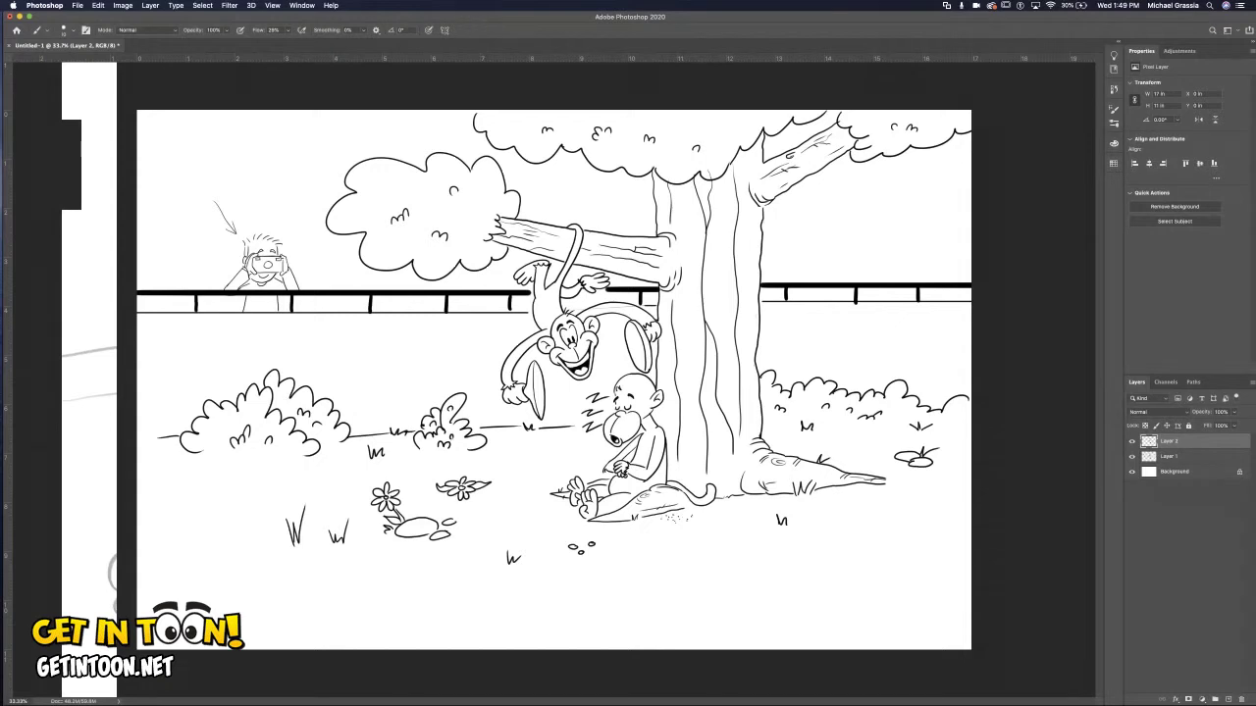
# Select a rectangular area around the two monkeys, the branch and the trunk, and invert the selection.
pyautogui.press('m')
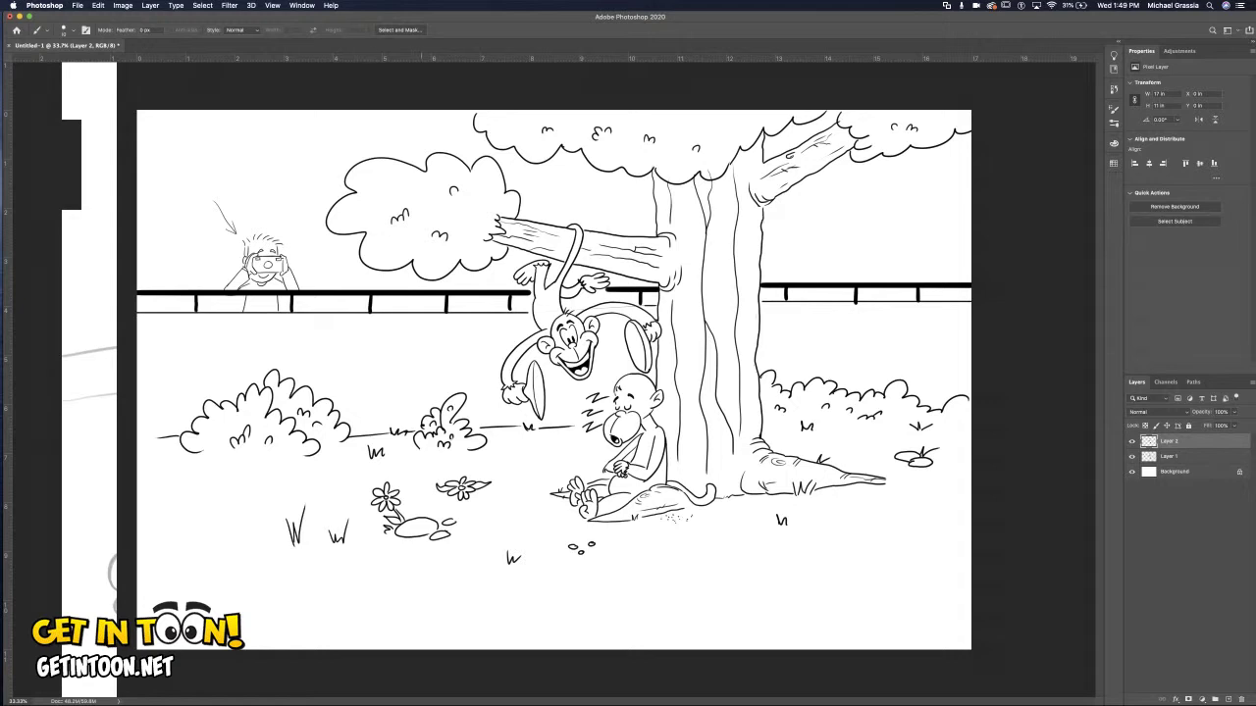
pyautogui.moveTo(314, 192); pyautogui.dragTo(775, 486)
pyautogui.click(775, 487)
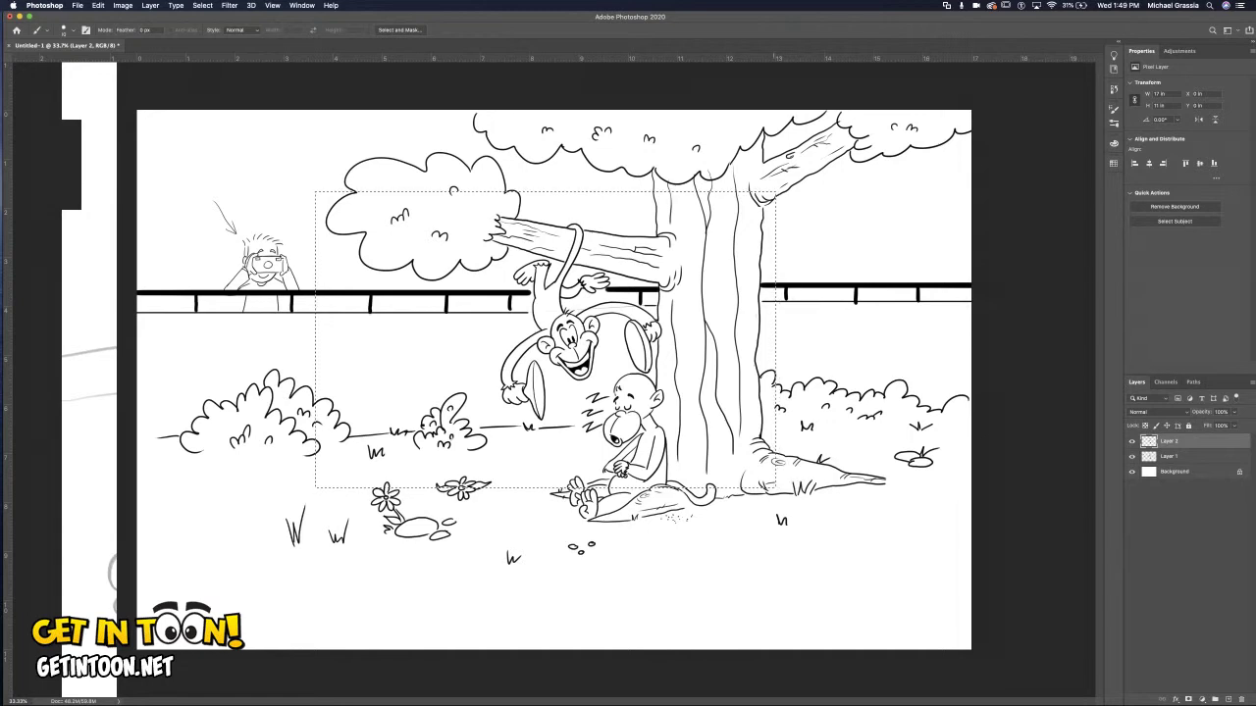
pyautogui.click(202, 5)
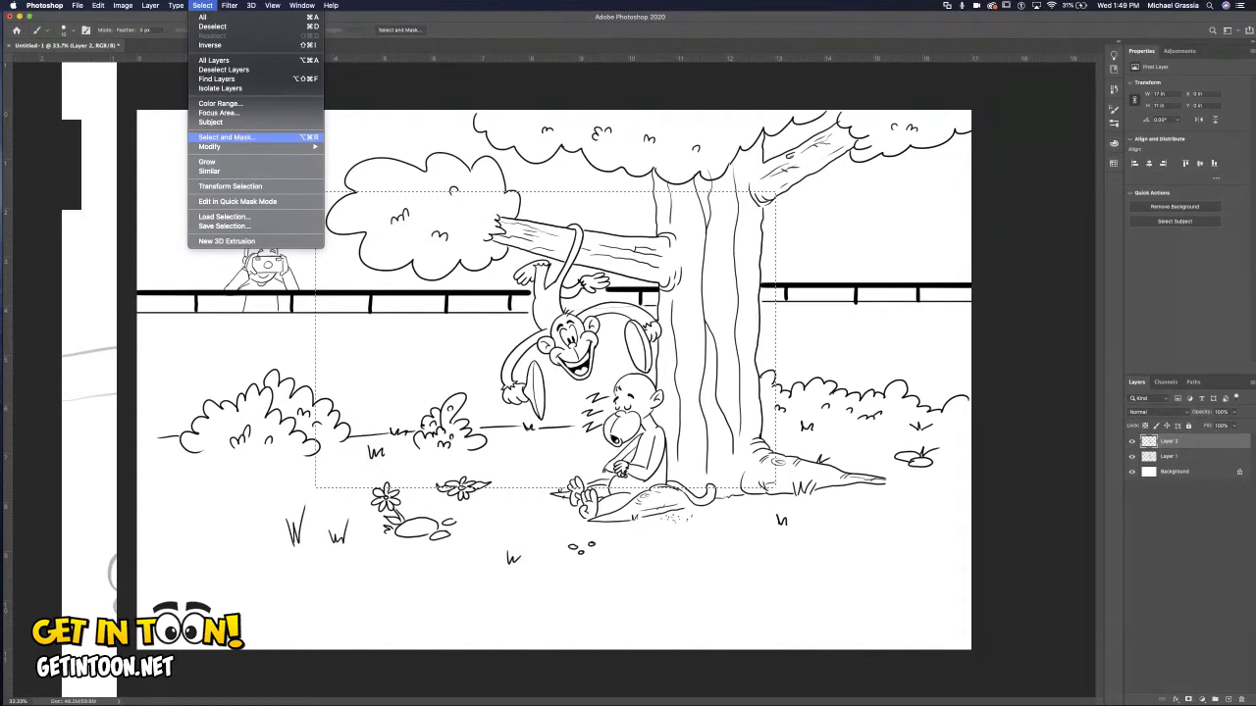
pyautogui.click(210, 45)
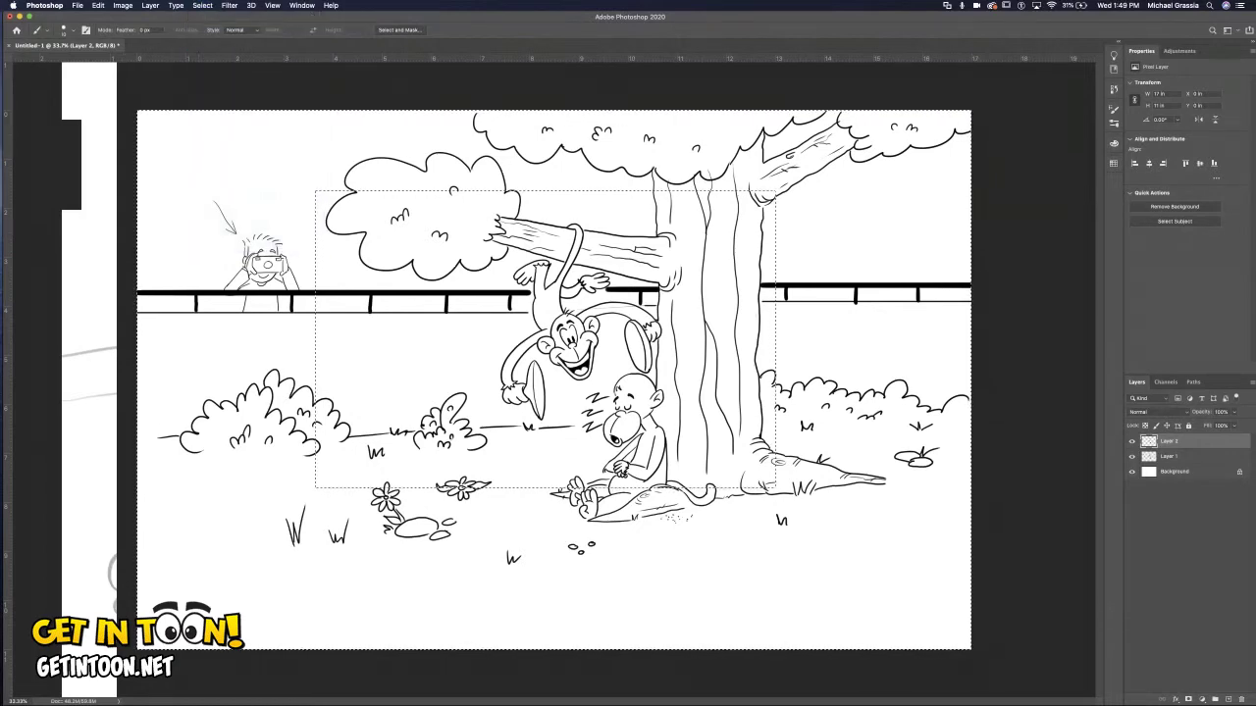
# Fill the area outside the rectangle with black to make a viewfinder frame, and deselect.
pyautogui.press('g')
pyautogui.hotkey('alt', 'BackSpace')
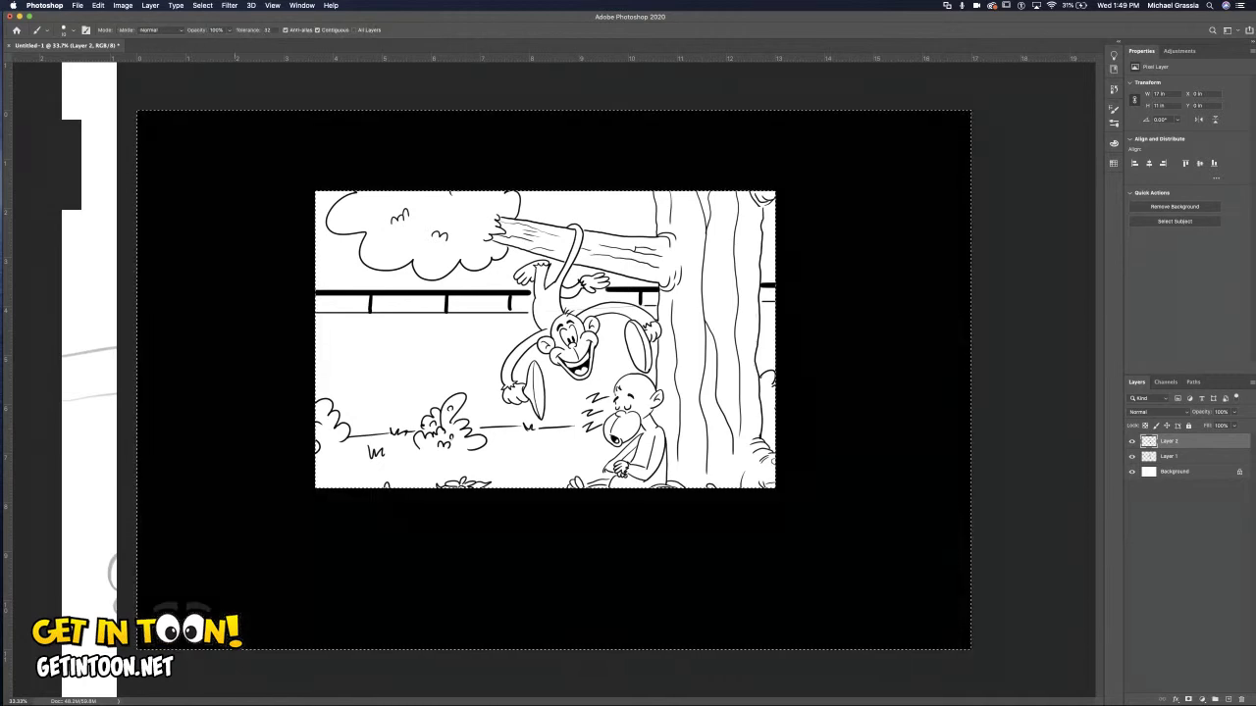
pyautogui.hotkey('ctrl', 'd')
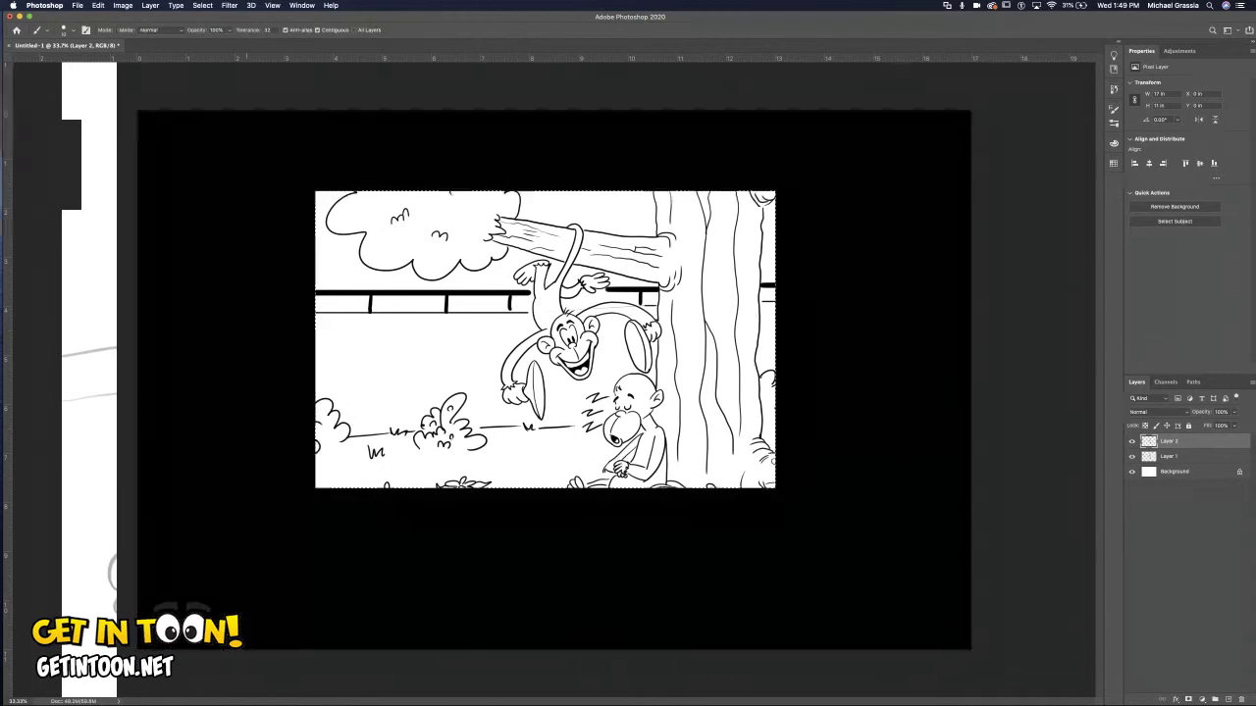
# Move the black viewfinder frame around the scene to try different crops, ending with the onlooker and hanging monkey inside the opening.
pyautogui.press('v')
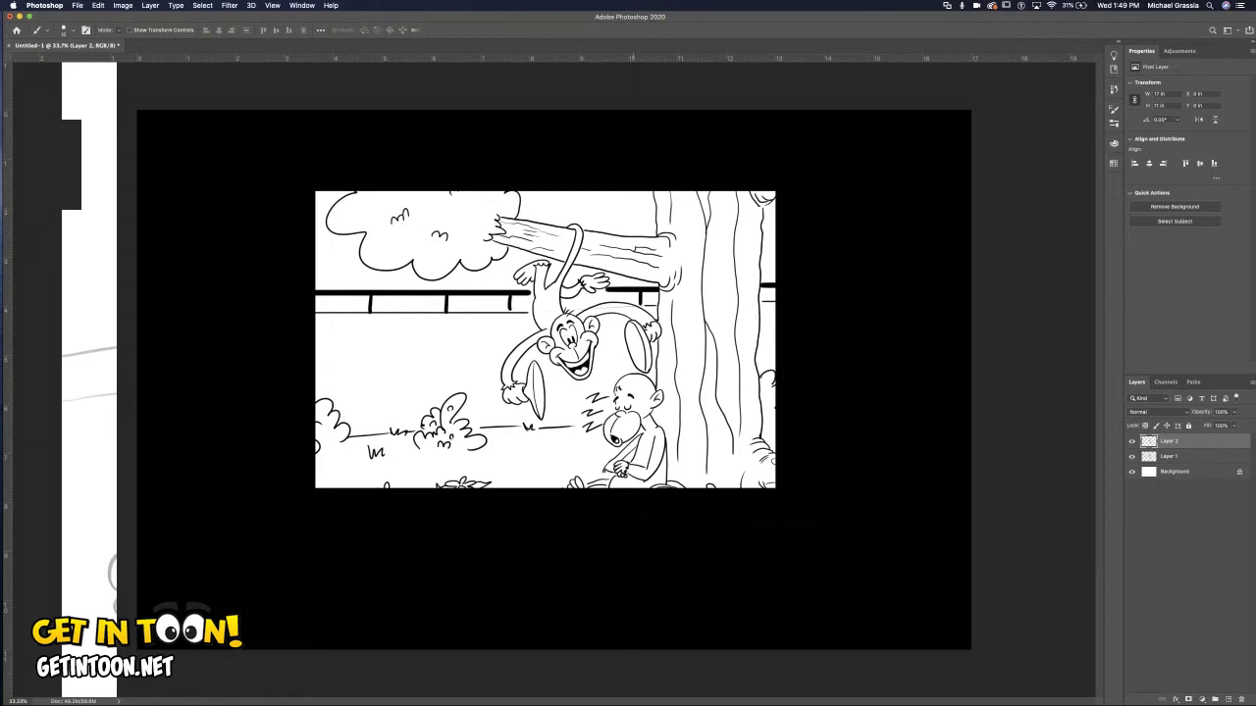
pyautogui.moveTo(634, 486); pyautogui.dragTo(662, 502)
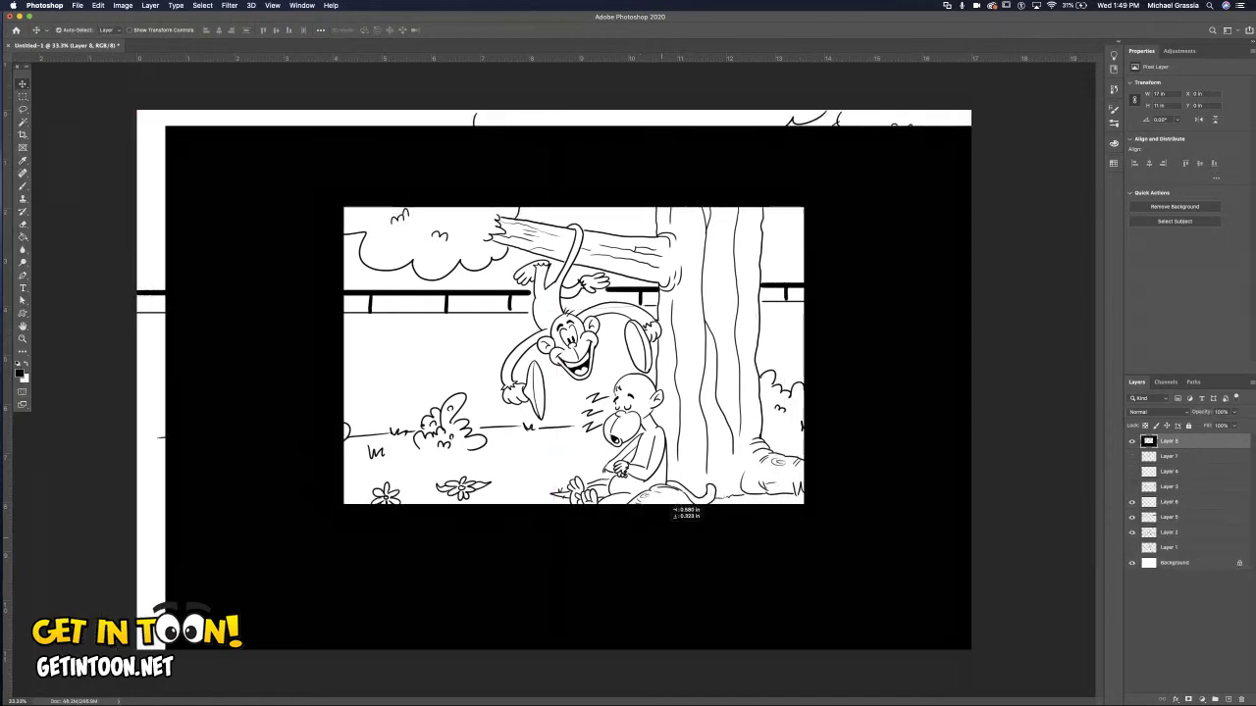
pyautogui.moveTo(663, 502)
pyautogui.mouseDown()
pyautogui.moveTo(693, 527)
pyautogui.moveTo(527, 447)
pyautogui.moveTo(537, 420)
pyautogui.mouseUp()
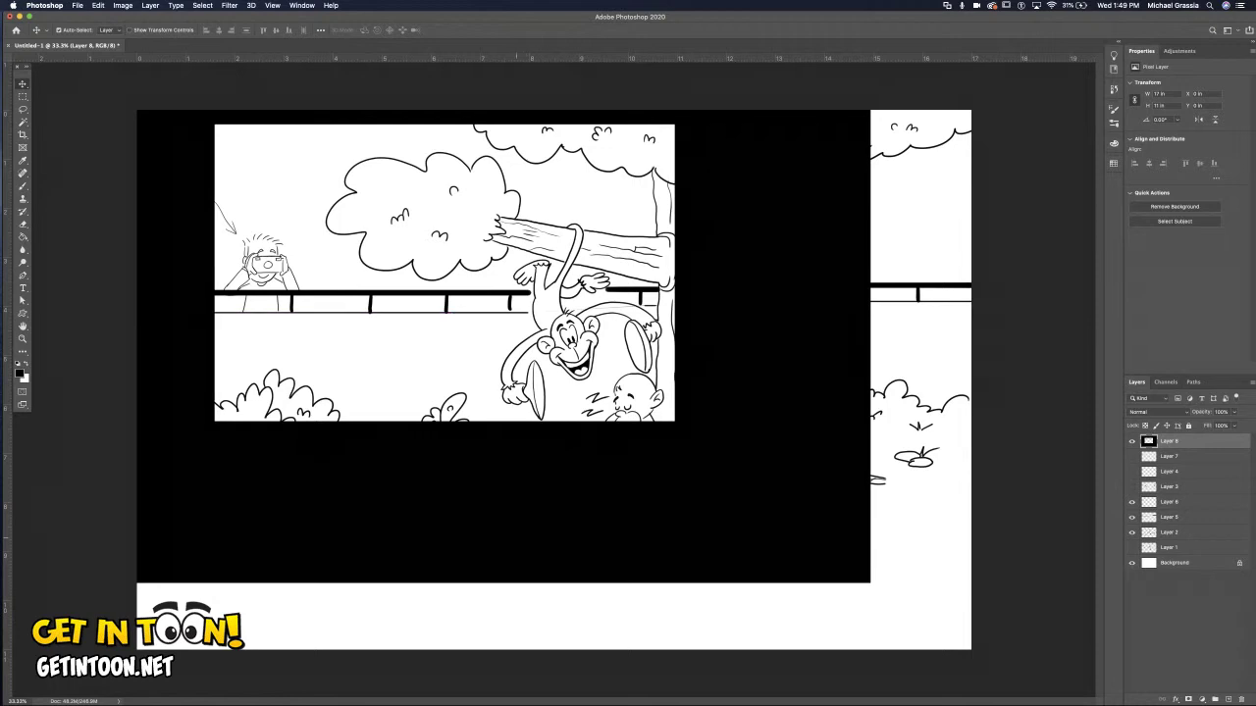
pyautogui.moveTo(494, 464)
pyautogui.mouseDown()
pyautogui.moveTo(538, 526)
pyautogui.moveTo(595, 525)
pyautogui.moveTo(578, 544)
pyautogui.mouseUp()
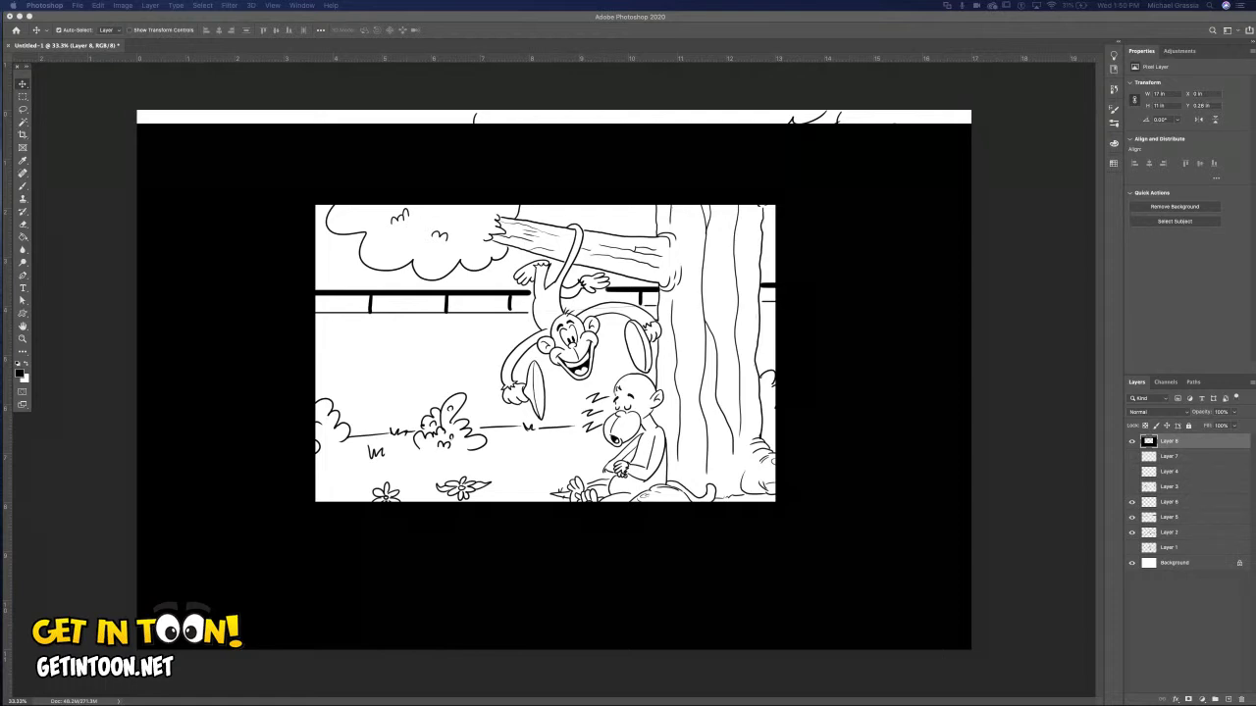
pyautogui.moveTo(277, 526)
pyautogui.mouseDown()
pyautogui.moveTo(278, 486)
pyautogui.moveTo(365, 484)
pyautogui.moveTo(337, 509)
pyautogui.moveTo(278, 509)
pyautogui.mouseUp()
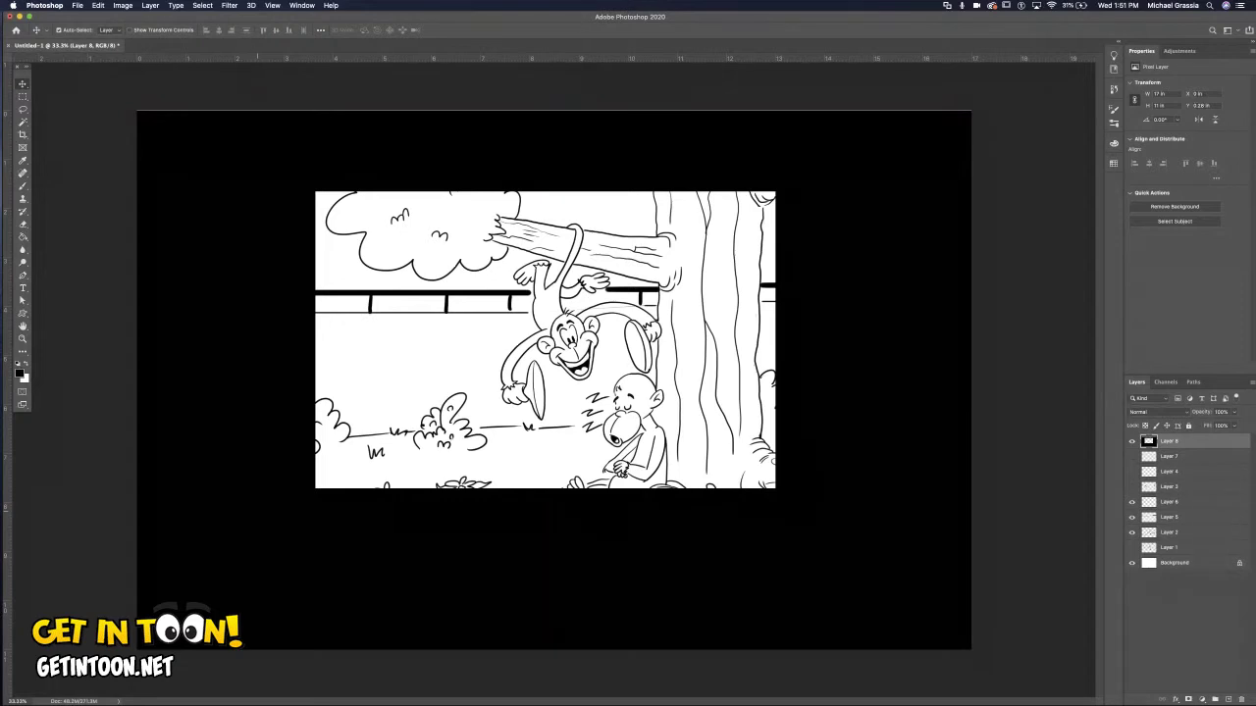
pyautogui.moveTo(277, 509)
pyautogui.mouseDown()
pyautogui.moveTo(370, 511)
pyautogui.moveTo(371, 525)
pyautogui.moveTo(301, 529)
pyautogui.moveTo(265, 509)
pyautogui.moveTo(311, 501)
pyautogui.moveTo(380, 535)
pyautogui.mouseUp()
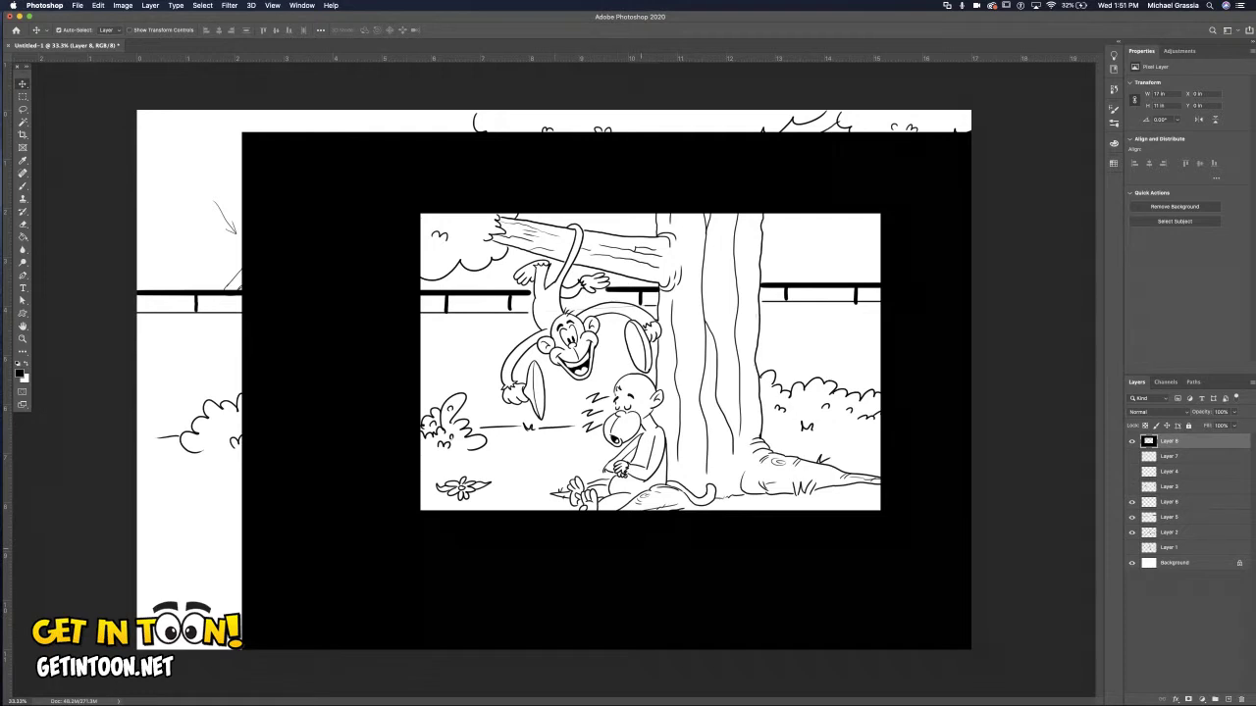
pyautogui.moveTo(640, 528); pyautogui.dragTo(670, 527)
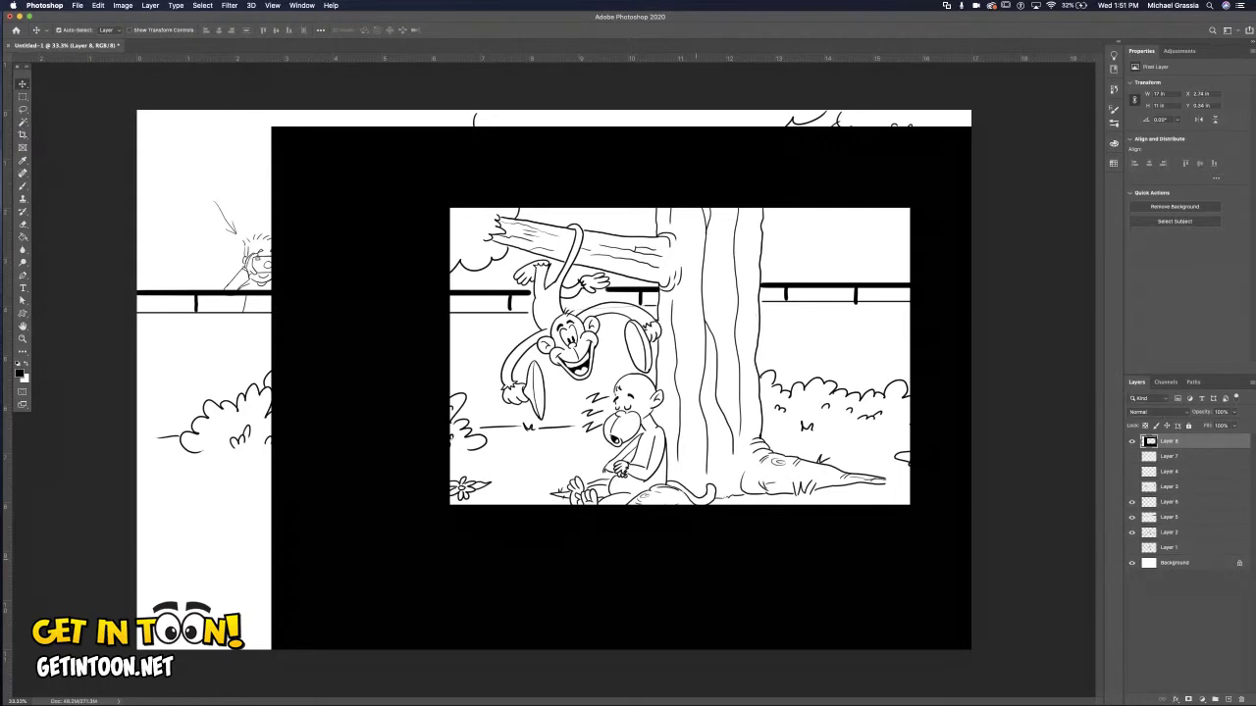
pyautogui.moveTo(702, 499); pyautogui.dragTo(497, 476)
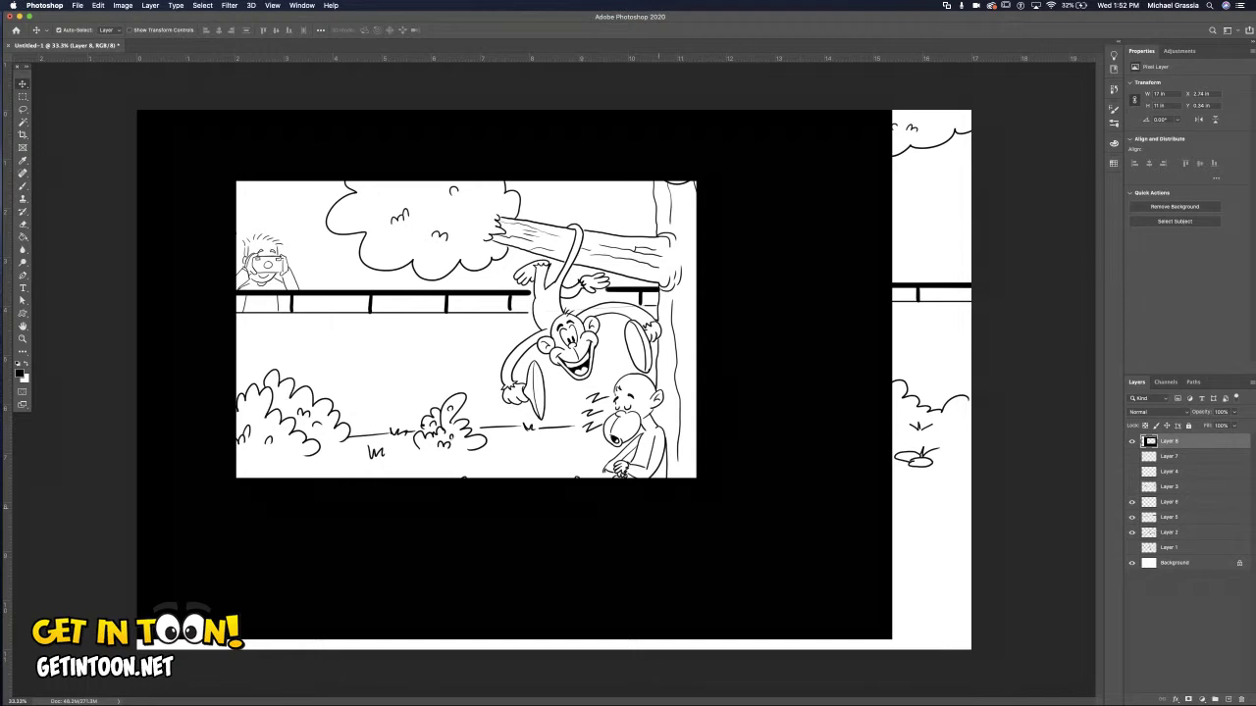
# Shift the black viewfinder frame slightly to give the onlooker more space, and hide the frame layer.
pyautogui.moveTo(659, 479)
pyautogui.mouseDown()
pyautogui.moveTo(660, 491)
pyautogui.moveTo(659, 470)
pyautogui.moveTo(644, 474)
pyautogui.mouseUp()
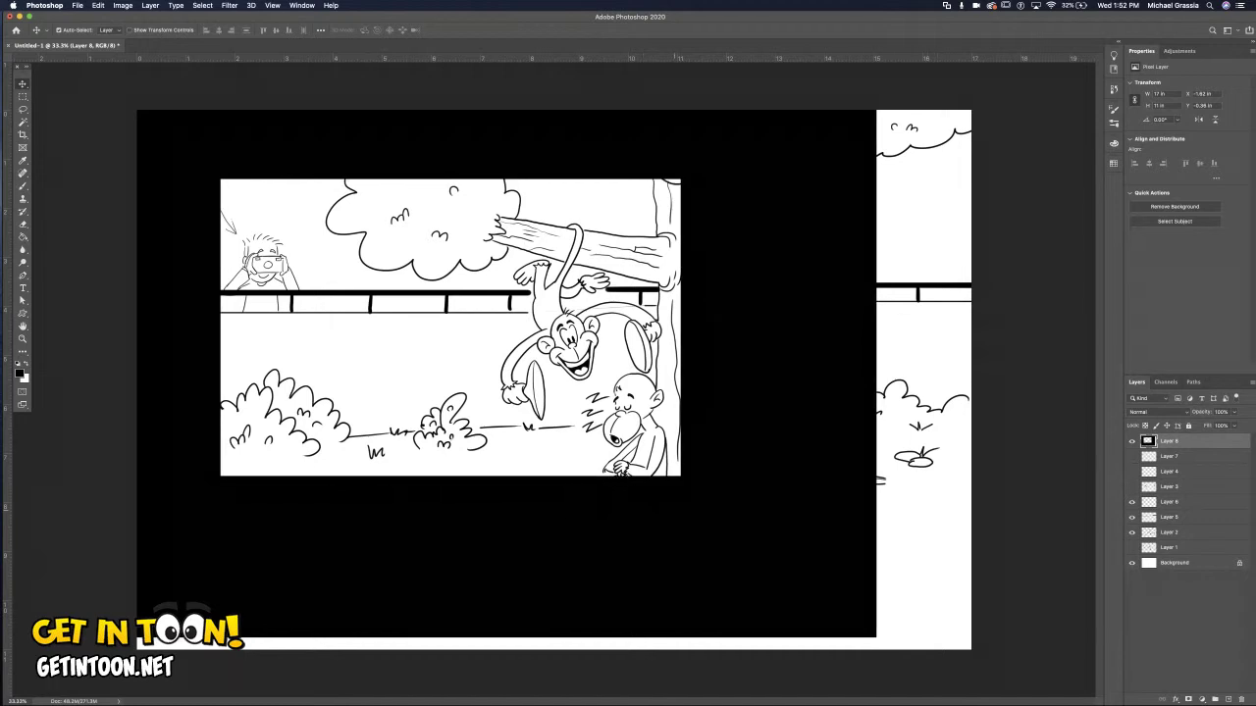
pyautogui.moveTo(660, 475); pyautogui.dragTo(726, 487)
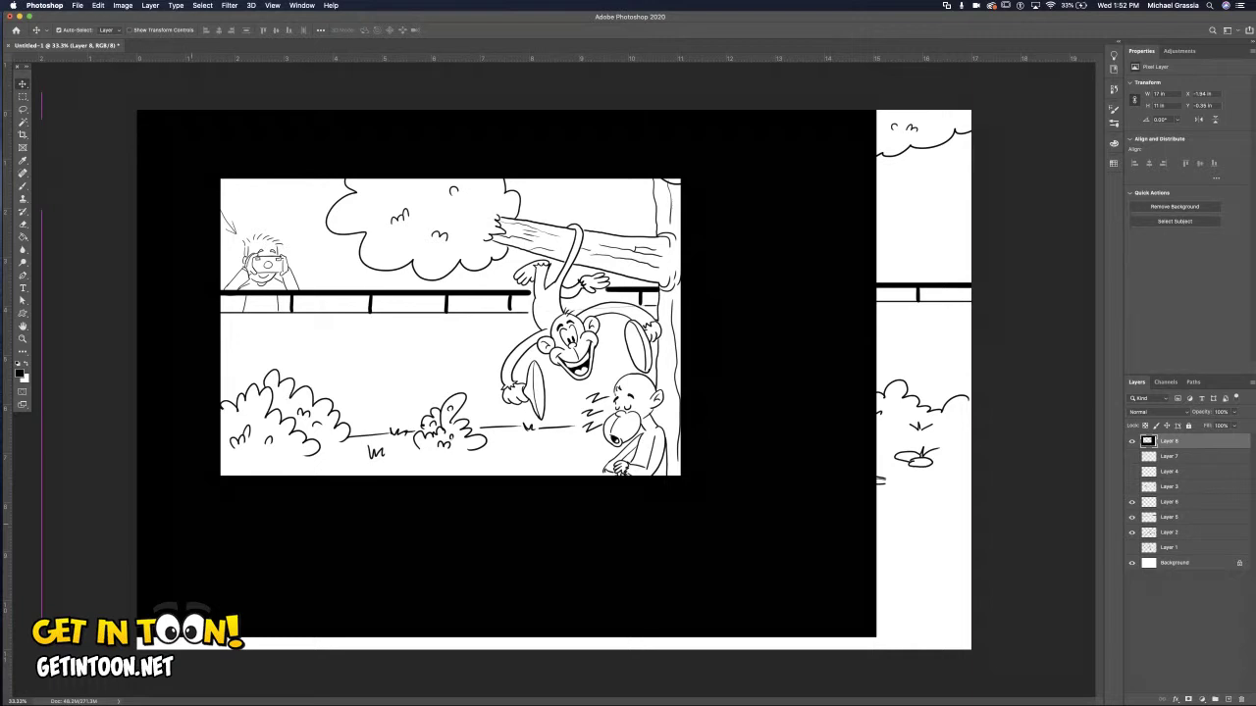
pyautogui.moveTo(228, 520); pyautogui.dragTo(322, 533)
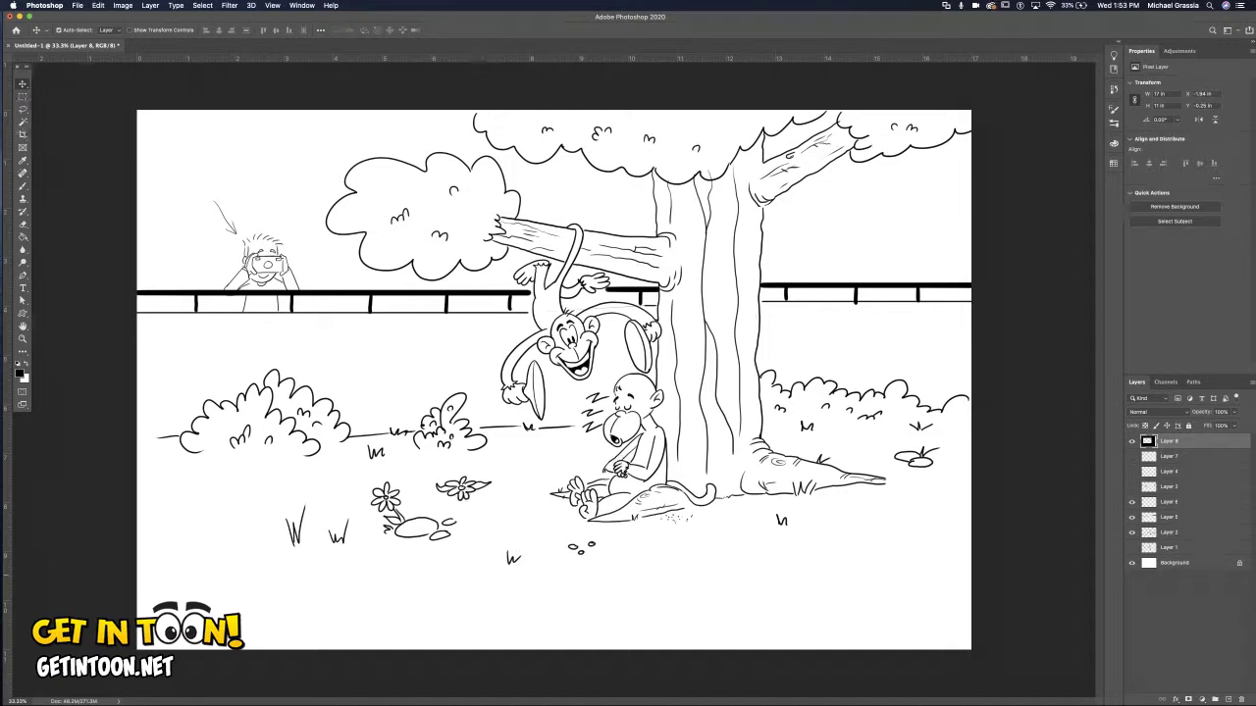
pyautogui.click(1131, 441)
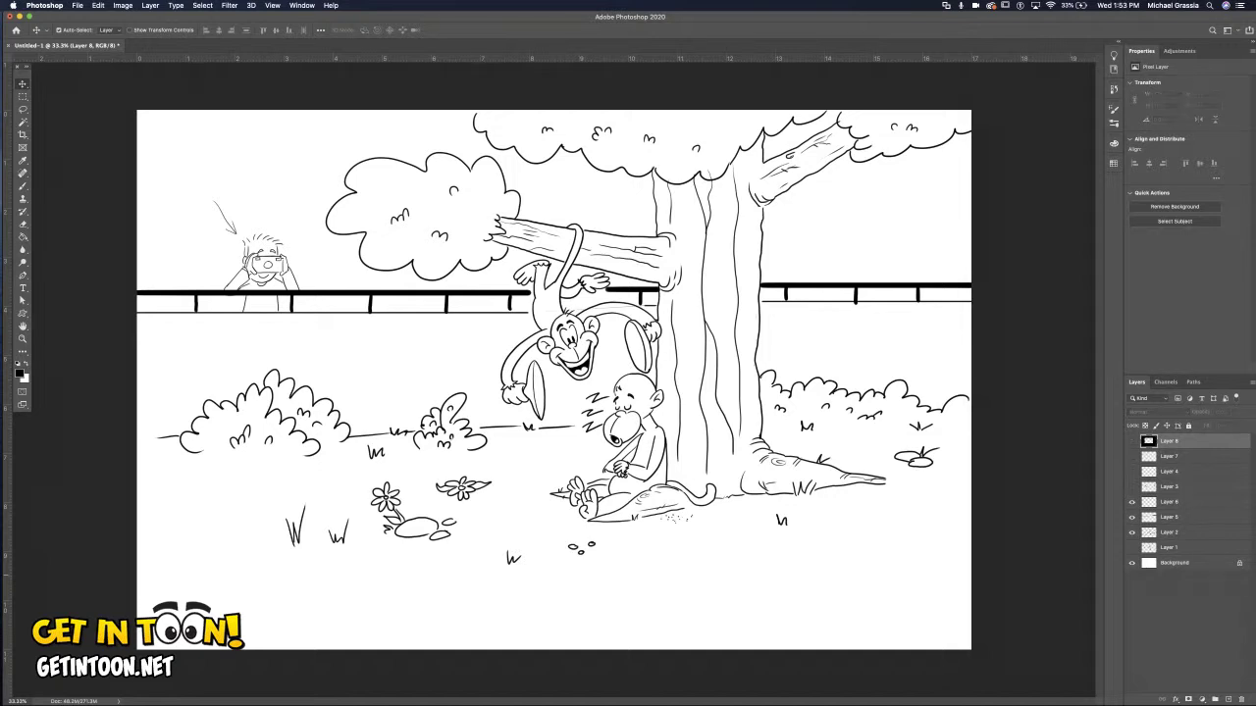
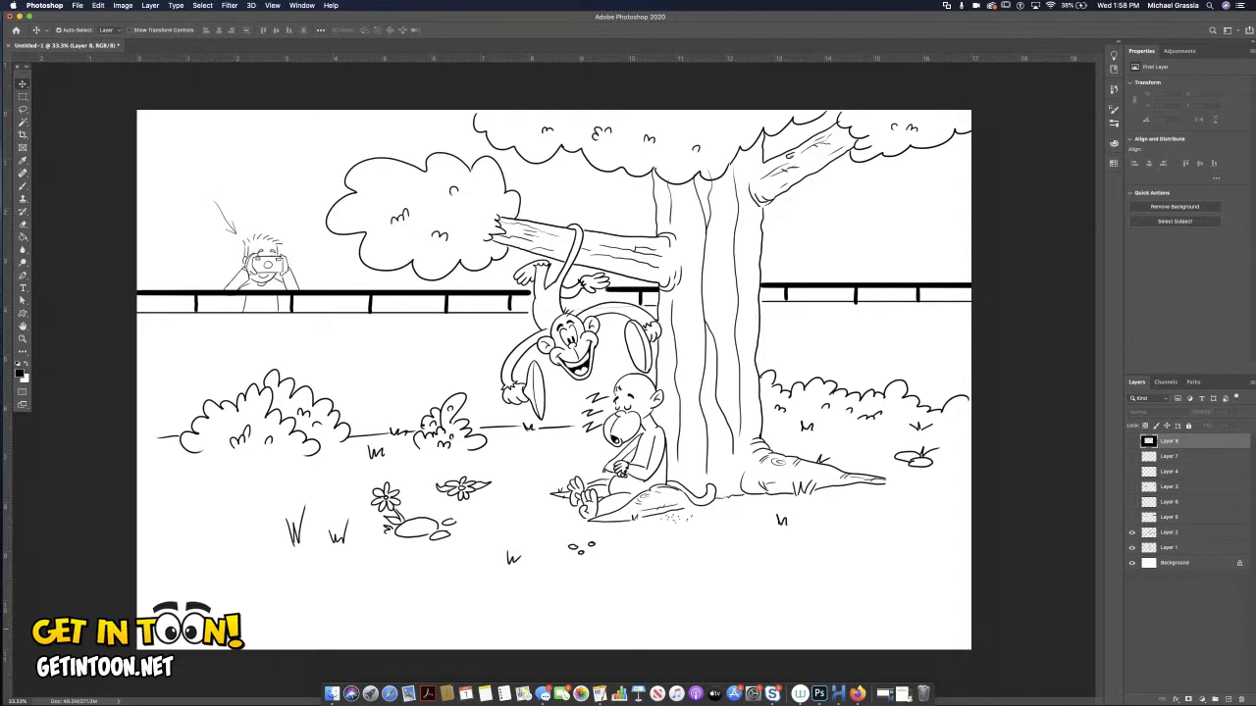
# Erase the arrow above the onlooker and hide the monkey artwork to leave a blank canvas for brush sketching.
pyautogui.press('b')
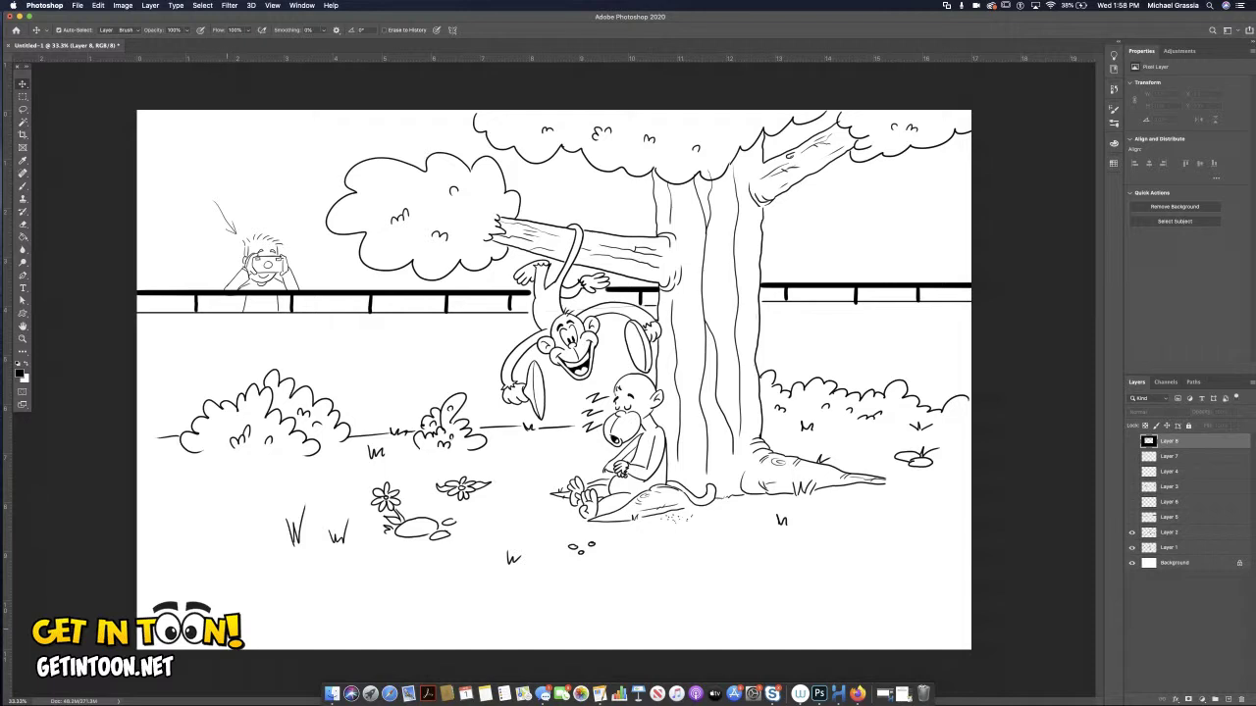
pyautogui.hotkey('ctrl', 'z')
pyautogui.hotkey('ctrl', 'z')
pyautogui.hotkey('ctrl', 'z')
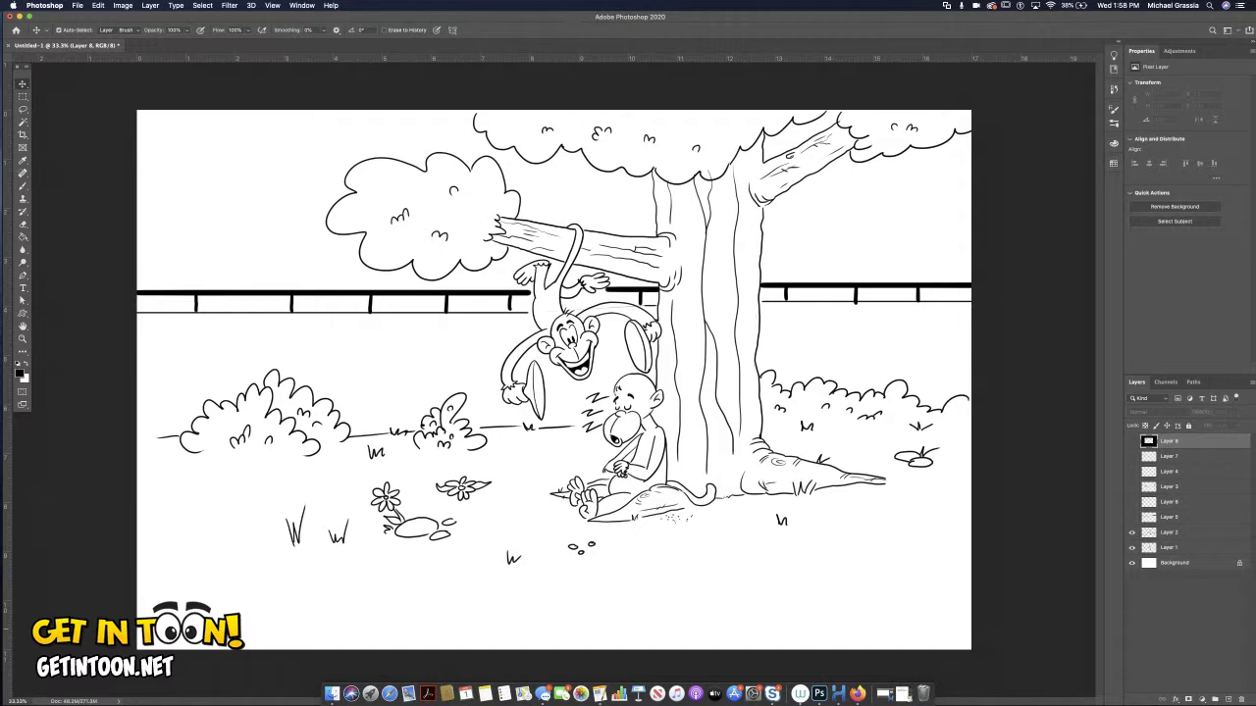
pyautogui.hotkey('ctrl', 'shift', 'z')
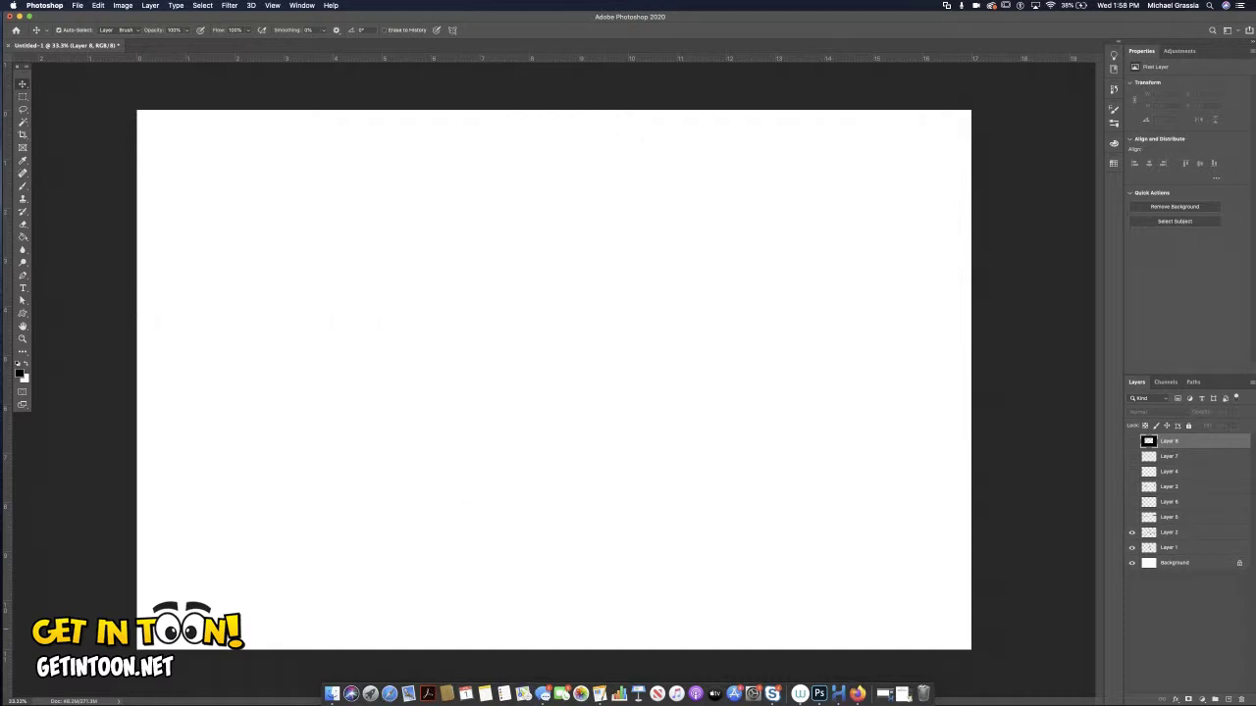
pyautogui.click(118, 47)
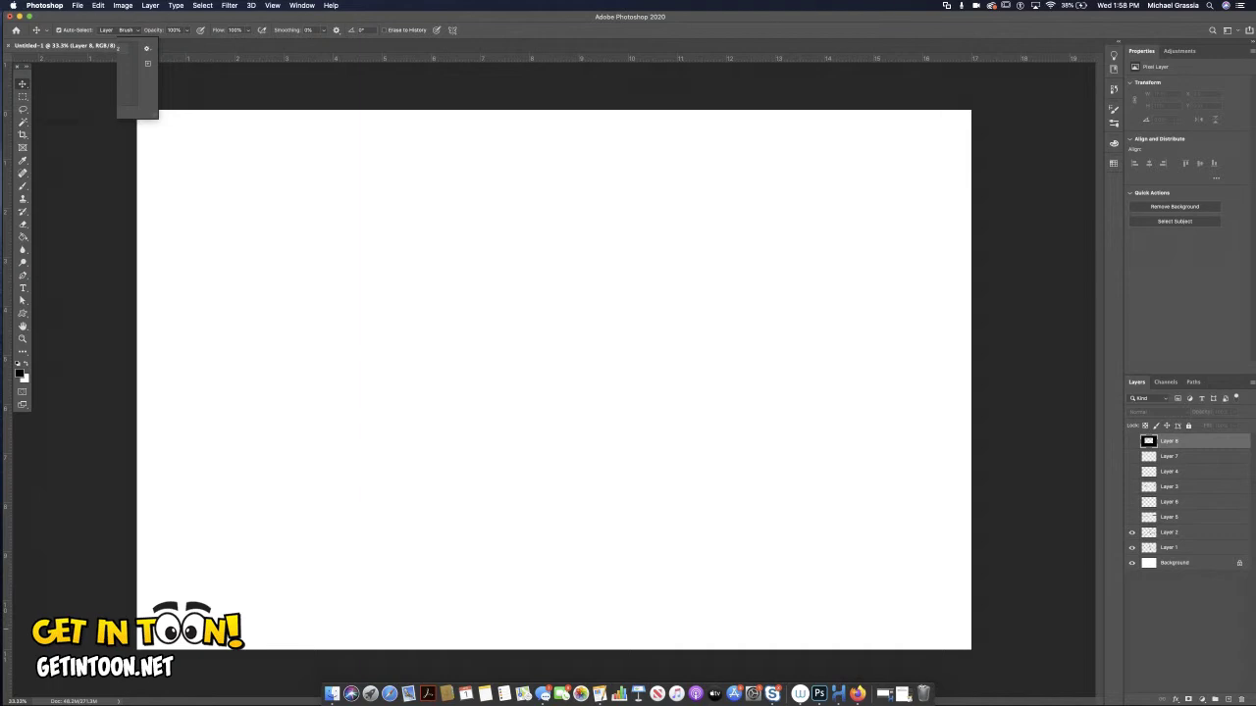
pyautogui.hotkey('shift', 'alt', 'p')
pyautogui.click(119, 47)
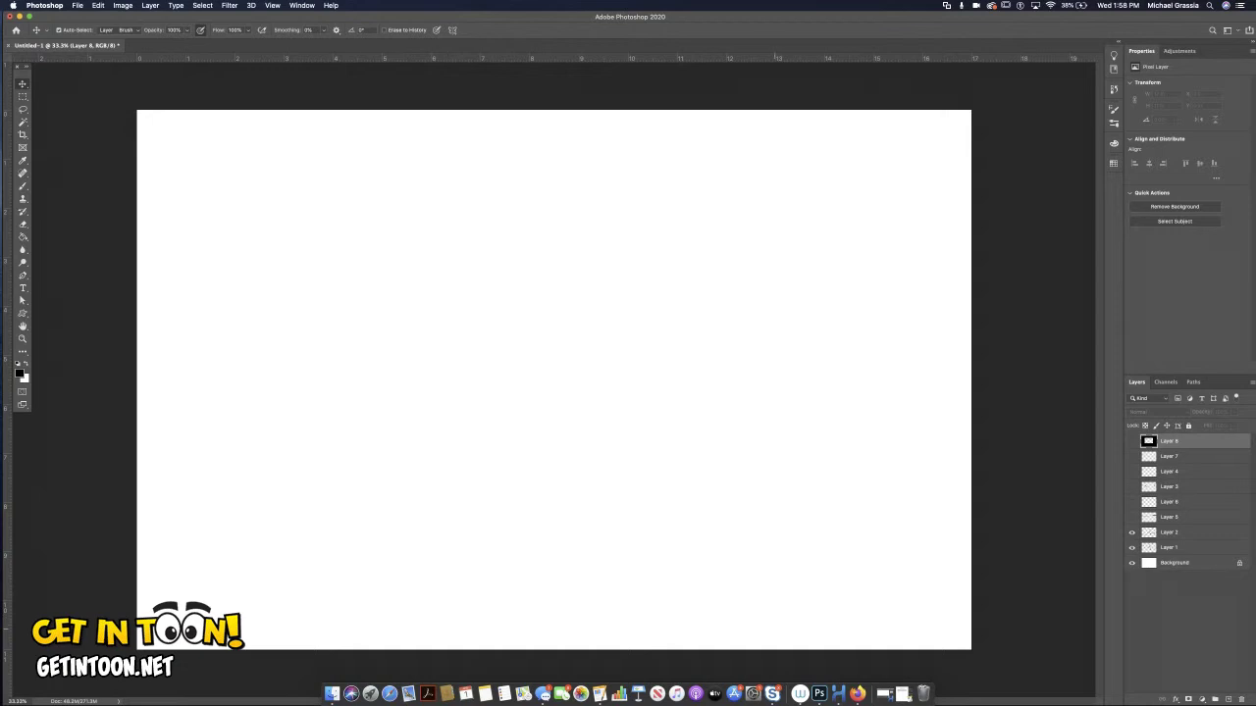
pyautogui.press('b')
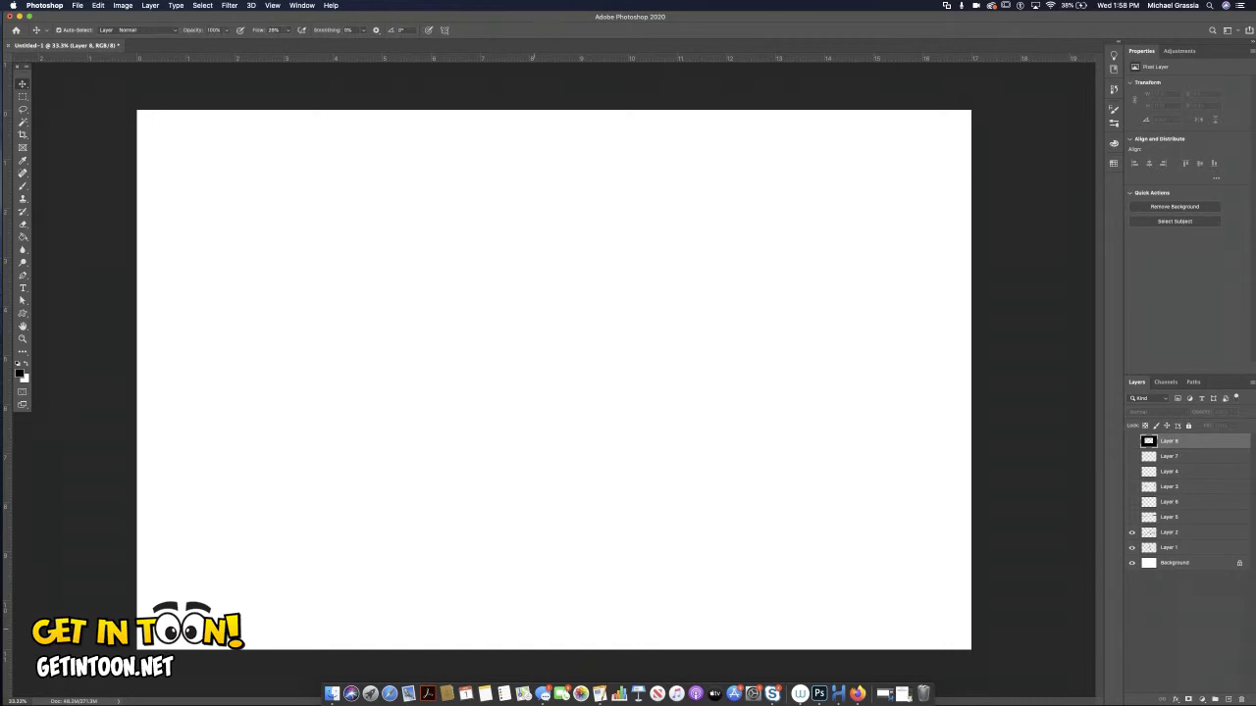
# Rough out a long, narrow Batman head with the jaw and neck in the upper middle of the blank canvas.
pyautogui.moveTo(428, 243)
pyautogui.mouseDown()
pyautogui.moveTo(504, 249)
pyautogui.moveTo(435, 257)
pyautogui.moveTo(422, 336)
pyautogui.mouseUp()
pyautogui.moveTo(433, 277); pyautogui.dragTo(422, 351)
pyautogui.moveTo(415, 353); pyautogui.dragTo(504, 359)
pyautogui.moveTo(511, 241); pyautogui.dragTo(504, 370)
pyautogui.moveTo(506, 275); pyautogui.dragTo(500, 359)
pyautogui.moveTo(424, 285)
pyautogui.mouseDown()
pyautogui.moveTo(421, 347)
pyautogui.moveTo(453, 375)
pyautogui.moveTo(481, 371)
pyautogui.moveTo(504, 343)
pyautogui.mouseUp()
pyautogui.moveTo(511, 244); pyautogui.dragTo(501, 365)
pyautogui.moveTo(430, 300); pyautogui.dragTo(417, 383)
pyautogui.moveTo(421, 332)
pyautogui.mouseDown()
pyautogui.moveTo(413, 387)
pyautogui.moveTo(533, 382)
pyautogui.mouseUp()
# Sketch the collar line, broad rounded chest and narrow waist of the figure below the head.
pyautogui.moveTo(353, 420); pyautogui.dragTo(544, 392)
pyautogui.moveTo(511, 300); pyautogui.dragTo(503, 381)
pyautogui.moveTo(349, 440); pyautogui.dragTo(384, 571)
pyautogui.moveTo(344, 438); pyautogui.dragTo(376, 549)
pyautogui.moveTo(576, 450)
pyautogui.mouseDown()
pyautogui.moveTo(569, 497)
pyautogui.moveTo(473, 584)
pyautogui.mouseUp()
pyautogui.moveTo(579, 465)
pyautogui.mouseDown()
pyautogui.moveTo(489, 579)
pyautogui.moveTo(530, 579)
pyautogui.mouseUp()
pyautogui.moveTo(355, 571); pyautogui.dragTo(489, 580)
pyautogui.moveTo(384, 550)
pyautogui.mouseDown()
pyautogui.moveTo(487, 606)
pyautogui.moveTo(365, 640)
pyautogui.mouseUp()
pyautogui.moveTo(361, 559); pyautogui.dragTo(357, 627)
pyautogui.moveTo(506, 561); pyautogui.dragTo(502, 641)
pyautogui.moveTo(510, 580); pyautogui.dragTo(508, 628)
pyautogui.moveTo(338, 461)
pyautogui.mouseDown()
pyautogui.moveTo(428, 533)
pyautogui.moveTo(394, 520)
pyautogui.mouseUp()
pyautogui.moveTo(333, 467); pyautogui.dragTo(424, 534)
pyautogui.moveTo(575, 428)
pyautogui.mouseDown()
pyautogui.moveTo(484, 525)
pyautogui.moveTo(518, 522)
pyautogui.mouseUp()
# Sketch the slopes from neck to shoulders, the round shoulders, and both arms spreading away from the torso.
pyautogui.moveTo(506, 355); pyautogui.dragTo(577, 414)
pyautogui.moveTo(512, 379); pyautogui.dragTo(583, 412)
pyautogui.moveTo(406, 377); pyautogui.dragTo(340, 420)
pyautogui.moveTo(365, 403)
pyautogui.mouseDown()
pyautogui.moveTo(326, 409)
pyautogui.moveTo(332, 503)
pyautogui.mouseUp()
pyautogui.moveTo(312, 422)
pyautogui.mouseDown()
pyautogui.moveTo(298, 490)
pyautogui.moveTo(277, 481)
pyautogui.moveTo(334, 514)
pyautogui.mouseUp()
pyautogui.moveTo(289, 477); pyautogui.dragTo(232, 544)
pyautogui.moveTo(274, 481)
pyautogui.mouseDown()
pyautogui.moveTo(184, 587)
pyautogui.moveTo(206, 585)
pyautogui.mouseUp()
pyautogui.moveTo(331, 528); pyautogui.dragTo(275, 580)
pyautogui.moveTo(329, 536)
pyautogui.mouseDown()
pyautogui.moveTo(237, 592)
pyautogui.moveTo(265, 567)
pyautogui.mouseUp()
pyautogui.moveTo(267, 589); pyautogui.dragTo(304, 642)
pyautogui.moveTo(218, 569)
pyautogui.mouseDown()
pyautogui.moveTo(325, 648)
pyautogui.moveTo(174, 596)
pyautogui.mouseUp()
pyautogui.moveTo(567, 410)
pyautogui.mouseDown()
pyautogui.moveTo(616, 481)
pyautogui.moveTo(622, 467)
pyautogui.moveTo(699, 506)
pyautogui.mouseUp()
pyautogui.moveTo(630, 436); pyautogui.dragTo(702, 528)
pyautogui.moveTo(580, 507)
pyautogui.mouseDown()
pyautogui.moveTo(655, 551)
pyautogui.moveTo(650, 567)
pyautogui.moveTo(743, 608)
pyautogui.moveTo(685, 650)
pyautogui.mouseUp()
pyautogui.moveTo(685, 554); pyautogui.dragTo(617, 625)
# Reinforce the collar and shoulder contours and add lines for the forearms and the sides of the body.
pyautogui.moveTo(327, 411)
pyautogui.mouseDown()
pyautogui.moveTo(435, 432)
pyautogui.moveTo(575, 404)
pyautogui.mouseUp()
pyautogui.moveTo(497, 426); pyautogui.dragTo(577, 404)
pyautogui.moveTo(294, 436)
pyautogui.mouseDown()
pyautogui.moveTo(371, 386)
pyautogui.moveTo(400, 398)
pyautogui.mouseUp()
pyautogui.moveTo(343, 412); pyautogui.dragTo(408, 390)
pyautogui.moveTo(522, 408); pyautogui.dragTo(602, 386)
pyautogui.moveTo(601, 393); pyautogui.dragTo(630, 434)
pyautogui.moveTo(618, 528); pyautogui.dragTo(629, 608)
pyautogui.moveTo(616, 538); pyautogui.dragTo(622, 593)
pyautogui.moveTo(288, 567); pyautogui.dragTo(300, 610)
pyautogui.moveTo(304, 561); pyautogui.dragTo(312, 641)
pyautogui.moveTo(210, 616); pyautogui.dragTo(249, 581)
pyautogui.moveTo(636, 546); pyautogui.dragTo(688, 614)
# Sketch two tall pointed bat ears rising from the sides of the head and strengthen the side of the face.
pyautogui.moveTo(418, 369); pyautogui.dragTo(422, 198)
pyautogui.moveTo(416, 338); pyautogui.dragTo(422, 200)
pyautogui.moveTo(418, 322); pyautogui.dragTo(431, 155)
pyautogui.moveTo(420, 345); pyautogui.dragTo(426, 159)
pyautogui.moveTo(433, 236); pyautogui.dragTo(429, 157)
pyautogui.moveTo(516, 156); pyautogui.dragTo(510, 294)
pyautogui.moveTo(514, 222)
pyautogui.mouseDown()
pyautogui.moveTo(504, 365)
pyautogui.moveTo(512, 248)
pyautogui.mouseUp()
pyautogui.moveTo(433, 299); pyautogui.dragTo(428, 345)
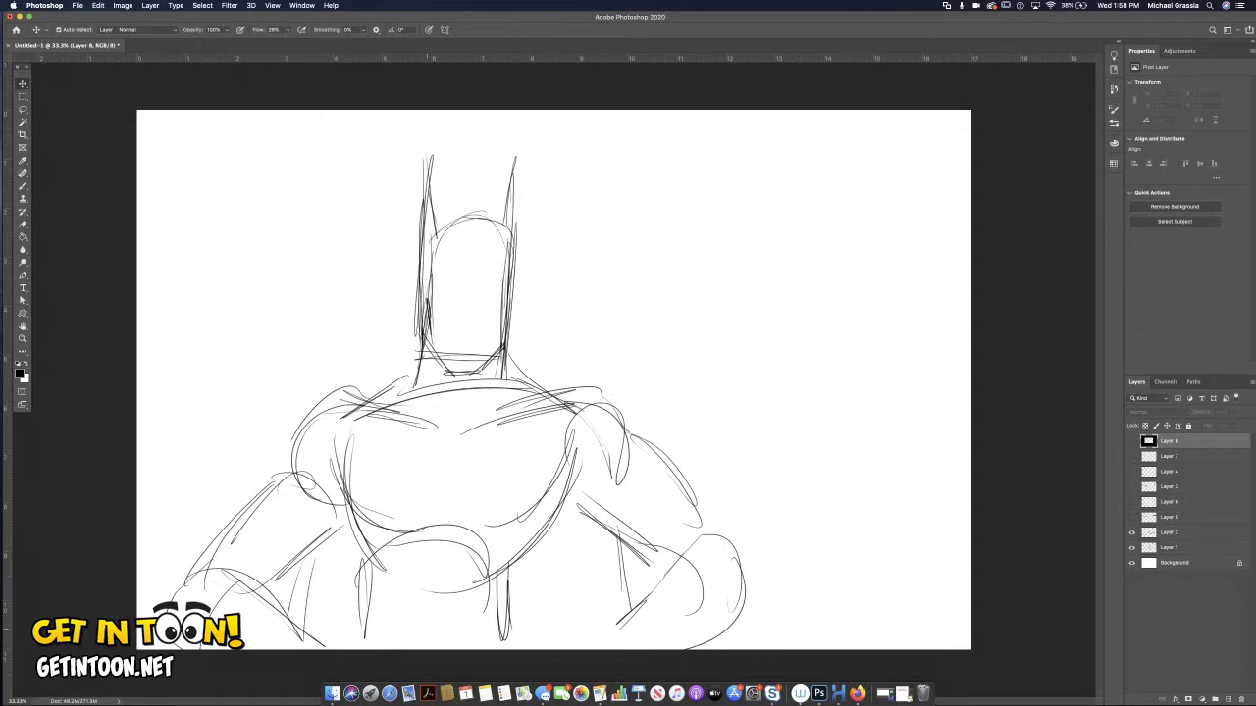
# Sketch the mask edge, eyes, nose and mouth on the face, and an oval emblem on the chest.
pyautogui.moveTo(429, 300); pyautogui.dragTo(463, 334)
pyautogui.moveTo(443, 316); pyautogui.dragTo(467, 334)
pyautogui.moveTo(502, 298)
pyautogui.mouseDown()
pyautogui.moveTo(474, 328)
pyautogui.moveTo(491, 359)
pyautogui.mouseUp()
pyautogui.moveTo(497, 324)
pyautogui.mouseDown()
pyautogui.moveTo(486, 365)
pyautogui.moveTo(492, 345)
pyautogui.moveTo(469, 347)
pyautogui.mouseUp()
pyautogui.moveTo(434, 296); pyautogui.dragTo(477, 303)
pyautogui.moveTo(496, 300)
pyautogui.mouseDown()
pyautogui.moveTo(478, 309)
pyautogui.moveTo(508, 245)
pyautogui.moveTo(501, 286)
pyautogui.mouseUp()
pyautogui.moveTo(465, 304)
pyautogui.mouseDown()
pyautogui.moveTo(467, 336)
pyautogui.moveTo(477, 325)
pyautogui.mouseUp()
pyautogui.moveTo(467, 300); pyautogui.dragTo(457, 327)
pyautogui.moveTo(485, 453)
pyautogui.mouseDown()
pyautogui.moveTo(420, 493)
pyautogui.moveTo(487, 483)
pyautogui.mouseUp()
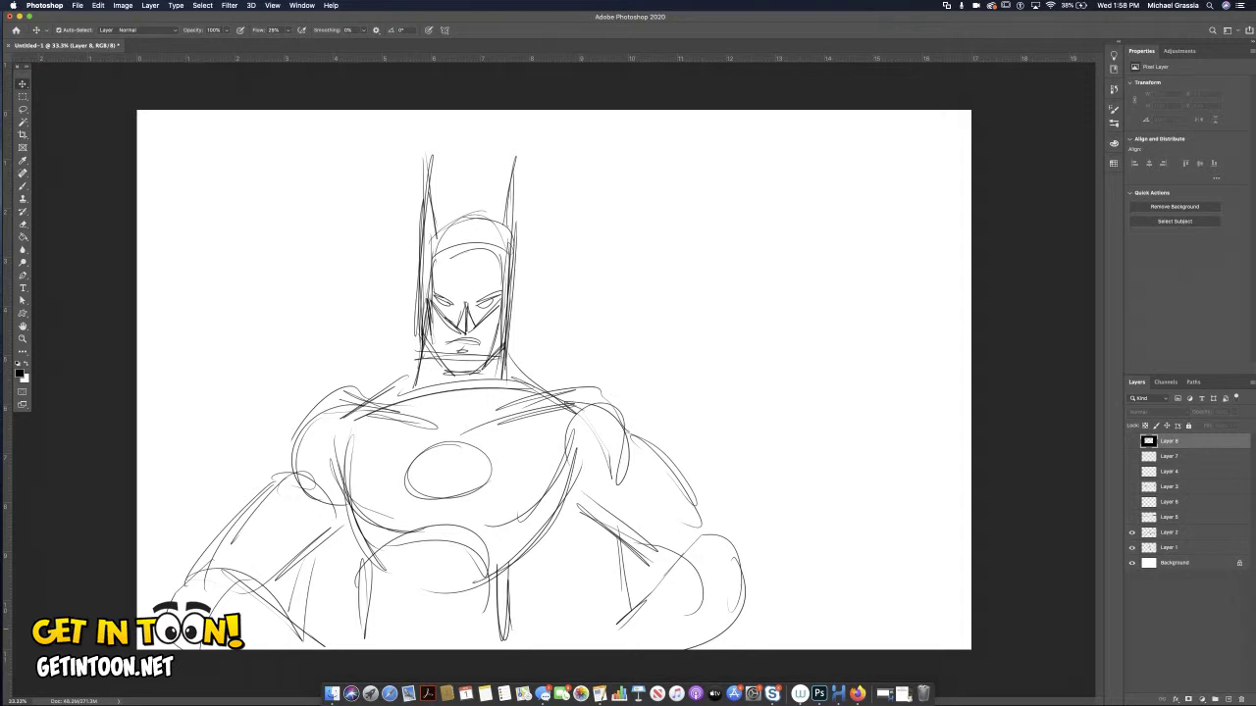
# Fade the rough sketch and ink the cowl's long sides, pointed ears and the curved top between them in black.
pyautogui.press('5')
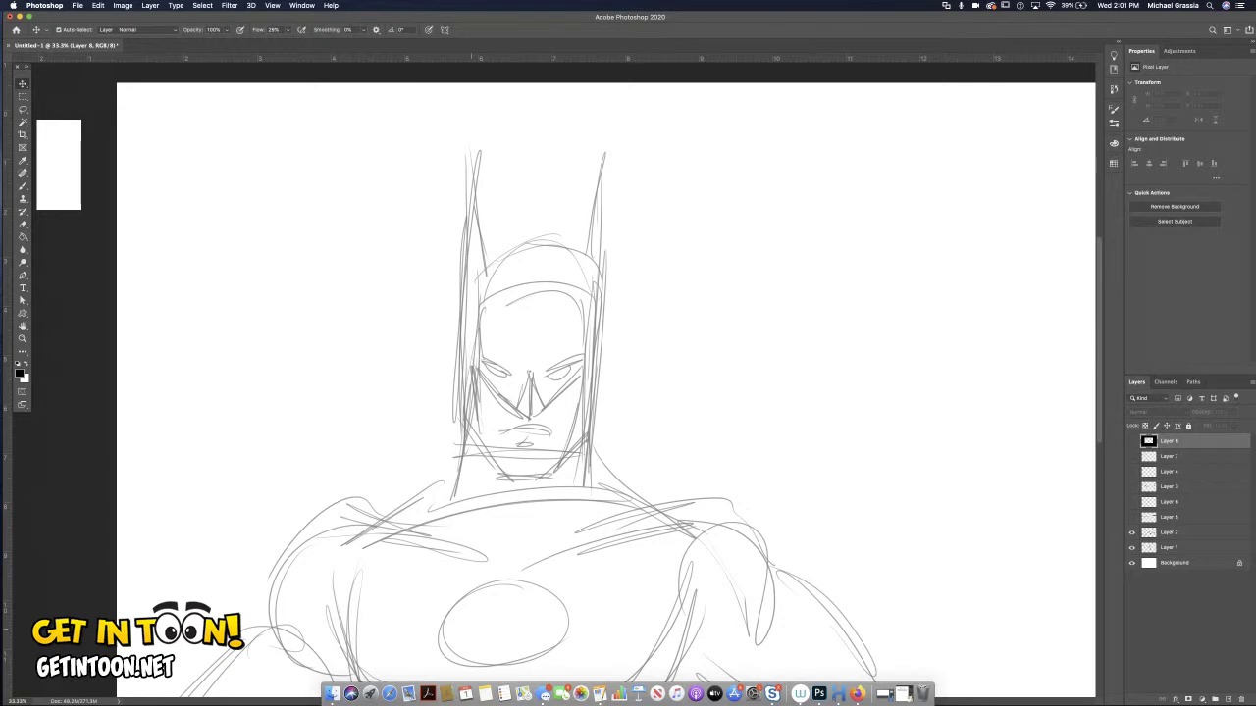
pyautogui.moveTo(472, 155); pyautogui.dragTo(450, 492)
pyautogui.moveTo(607, 149); pyautogui.dragTo(579, 491)
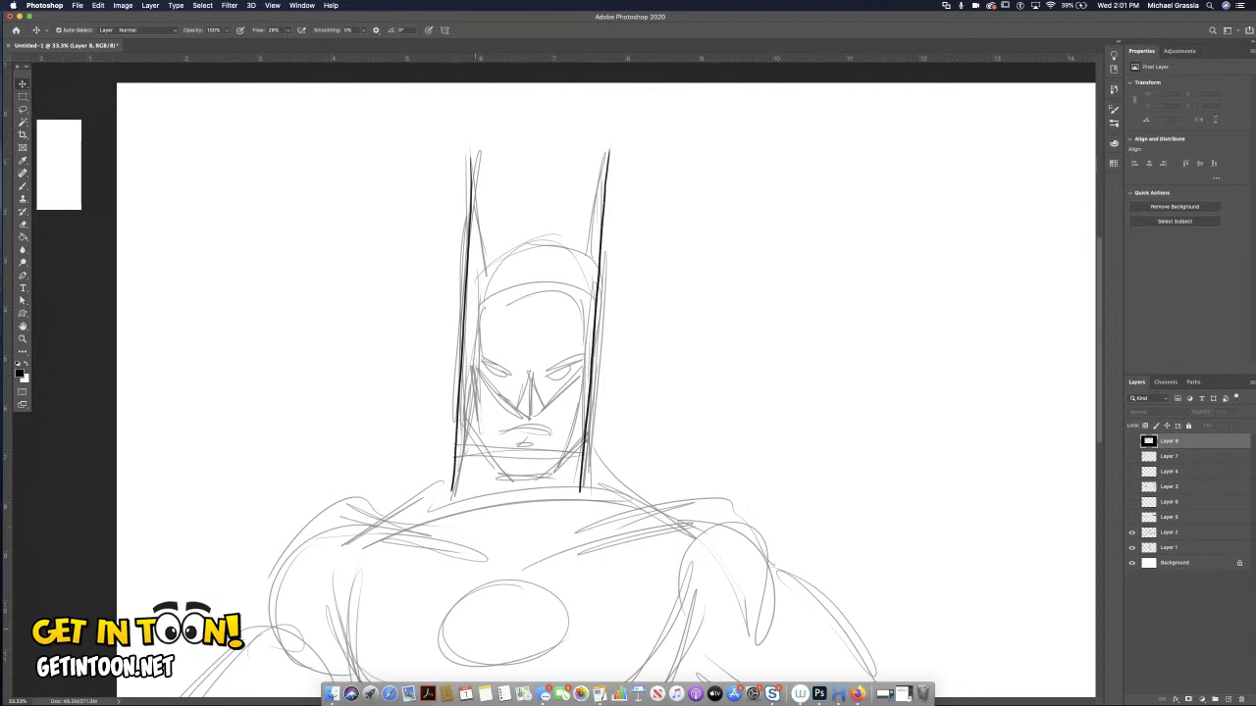
pyautogui.moveTo(471, 155); pyautogui.dragTo(485, 256)
pyautogui.moveTo(608, 150); pyautogui.dragTo(574, 235)
pyautogui.press('super+z')
pyautogui.moveTo(609, 149); pyautogui.dragTo(578, 243)
pyautogui.moveTo(490, 255); pyautogui.dragTo(575, 238)
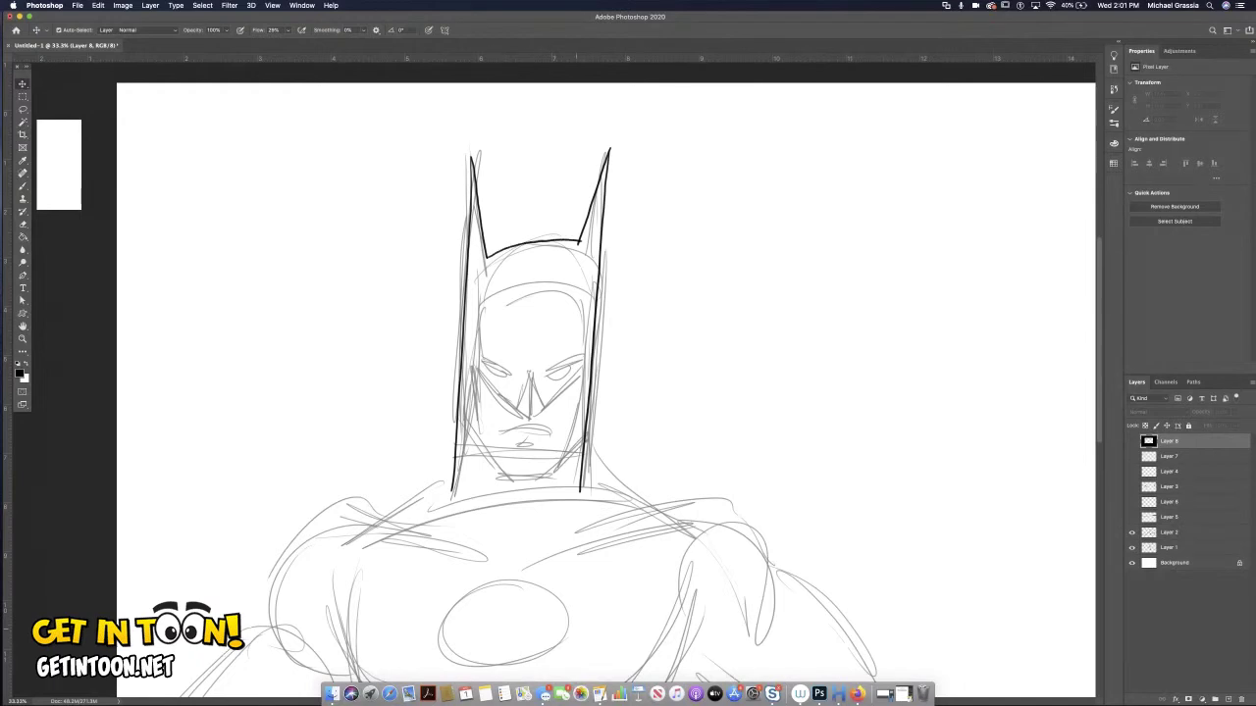
# Ink the sides of the face, the V-shaped lower edge of the mask and the triangular nose.
pyautogui.moveTo(478, 304); pyautogui.dragTo(475, 350)
pyautogui.moveTo(586, 300); pyautogui.dragTo(584, 360)
pyautogui.moveTo(473, 366); pyautogui.dragTo(532, 416)
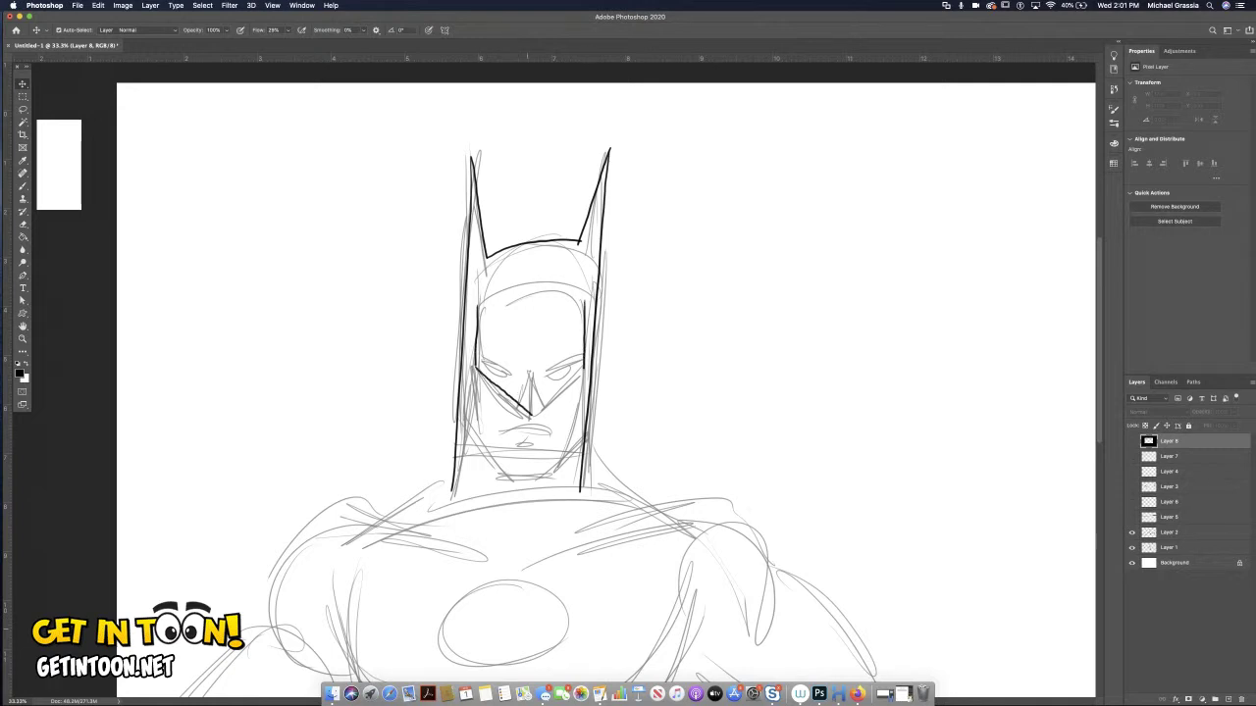
pyautogui.moveTo(585, 368)
pyautogui.mouseDown()
pyautogui.moveTo(524, 412)
pyautogui.moveTo(530, 370)
pyautogui.moveTo(545, 404)
pyautogui.mouseUp()
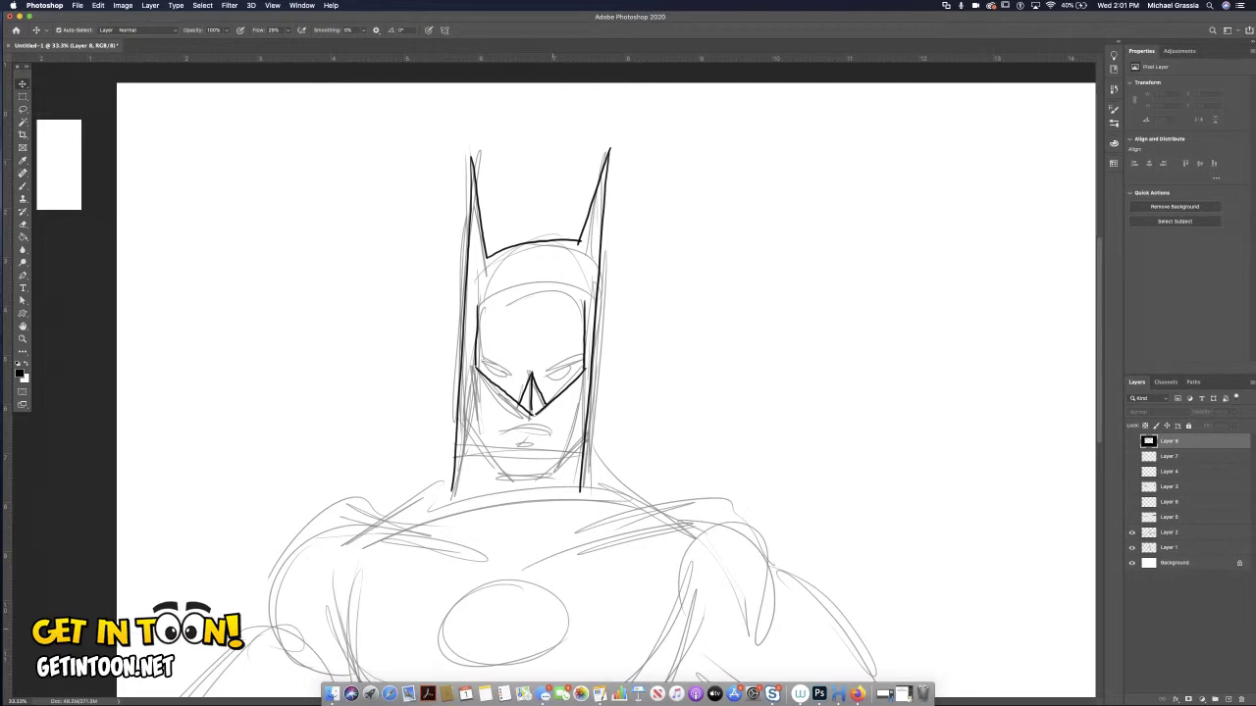
pyautogui.press('super+z')
pyautogui.scroll(5, 558, 380)
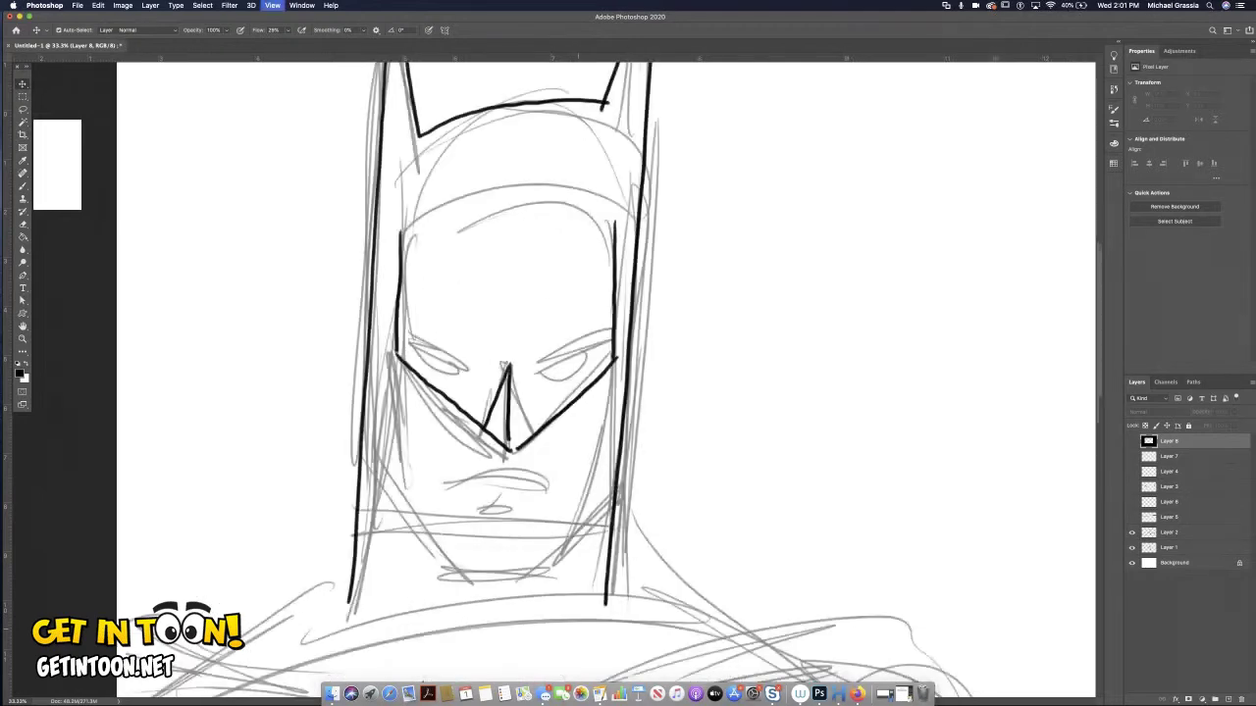
pyautogui.moveTo(467, 349)
pyautogui.mouseDown()
pyautogui.moveTo(516, 488)
pyautogui.moveTo(469, 524)
pyautogui.mouseUp()
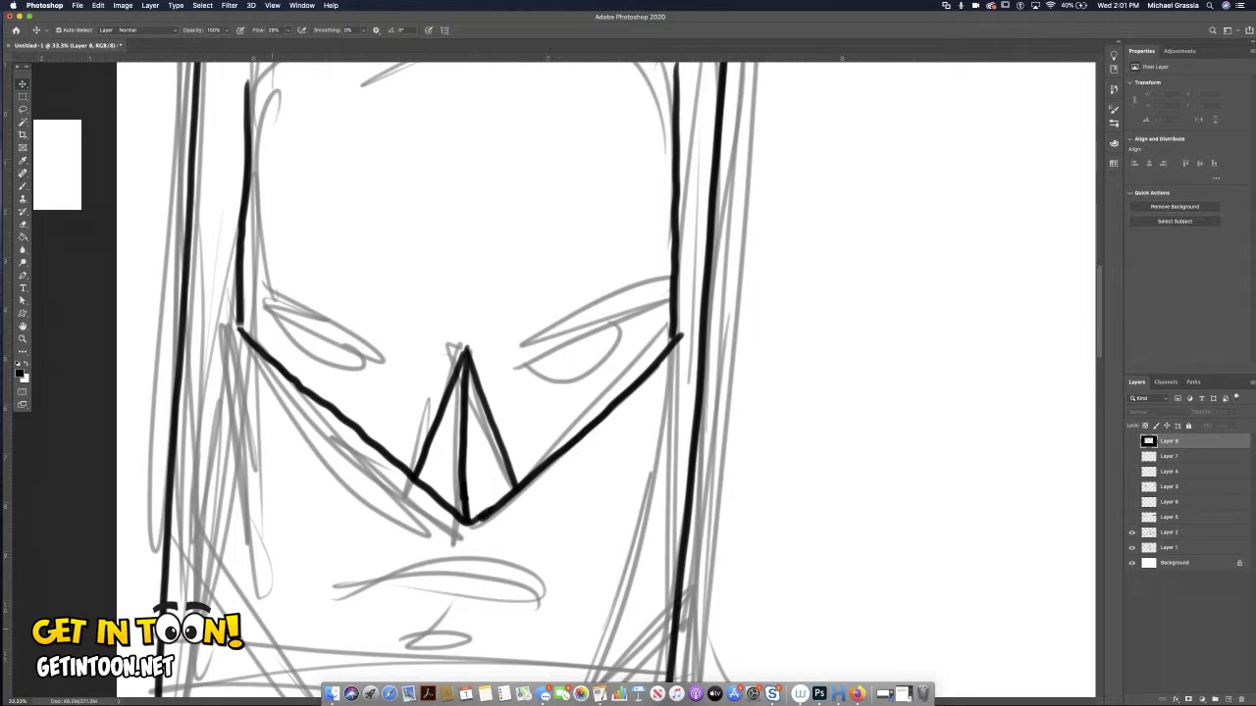
# Ink both narrow, angry eyes and the curved line across the top of the forehead.
pyautogui.moveTo(265, 298); pyautogui.dragTo(385, 359)
pyautogui.moveTo(268, 300)
pyautogui.mouseDown()
pyautogui.moveTo(312, 359)
pyautogui.moveTo(371, 377)
pyautogui.moveTo(382, 357)
pyautogui.mouseUp()
pyautogui.moveTo(504, 351)
pyautogui.mouseDown()
pyautogui.moveTo(631, 310)
pyautogui.moveTo(522, 366)
pyautogui.moveTo(583, 370)
pyautogui.moveTo(636, 332)
pyautogui.moveTo(630, 310)
pyautogui.mouseUp()
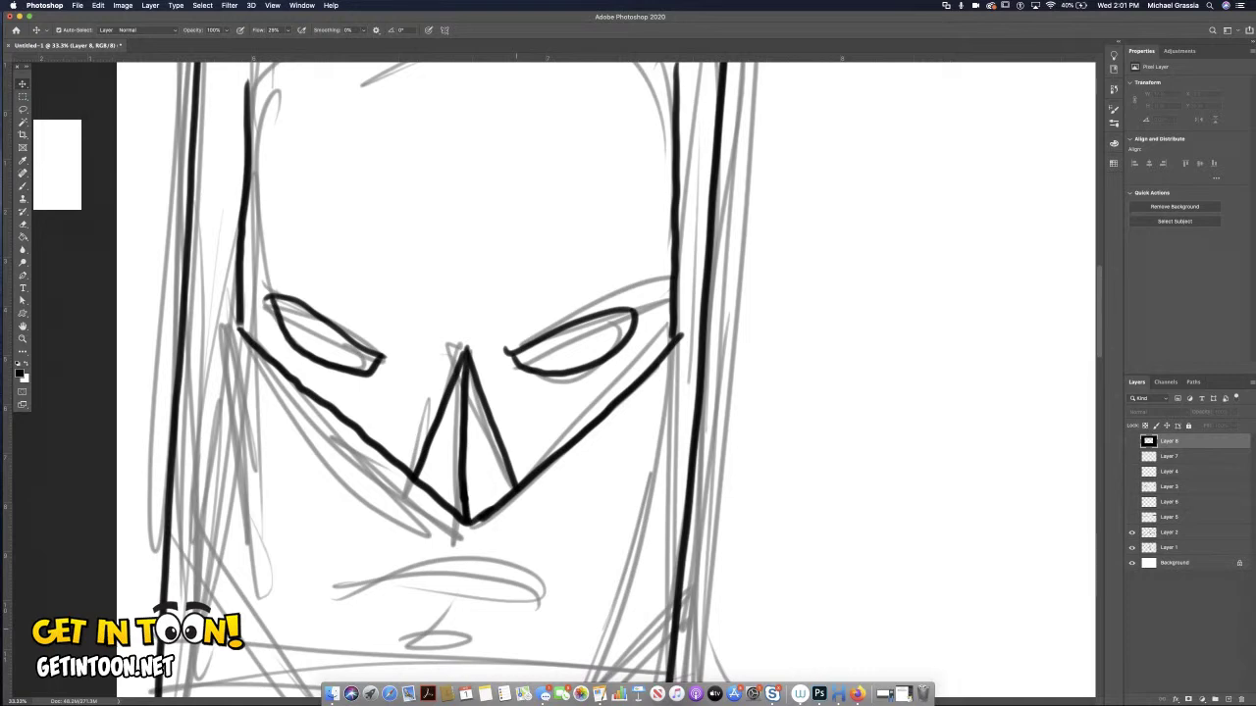
pyautogui.scroll(5, 608, 383)
pyautogui.moveTo(654, 132)
pyautogui.mouseDown()
pyautogui.moveTo(676, 161)
pyautogui.moveTo(635, 122)
pyautogui.moveTo(398, 119)
pyautogui.moveTo(263, 183)
pyautogui.mouseUp()
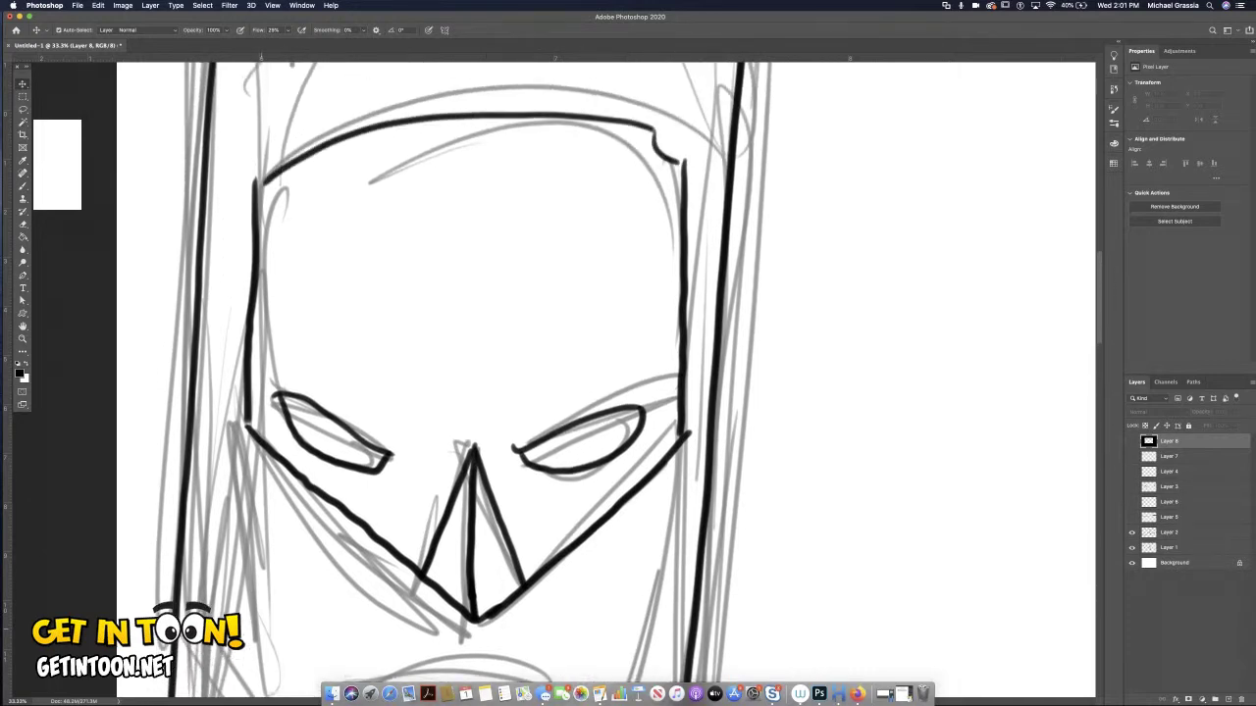
# Ink the cheeks and angular jaw below the mask, and draw the downturned upper line of the mouth.
pyautogui.scroll(5, 609, 382)
pyautogui.scroll(-7, 608, 383)
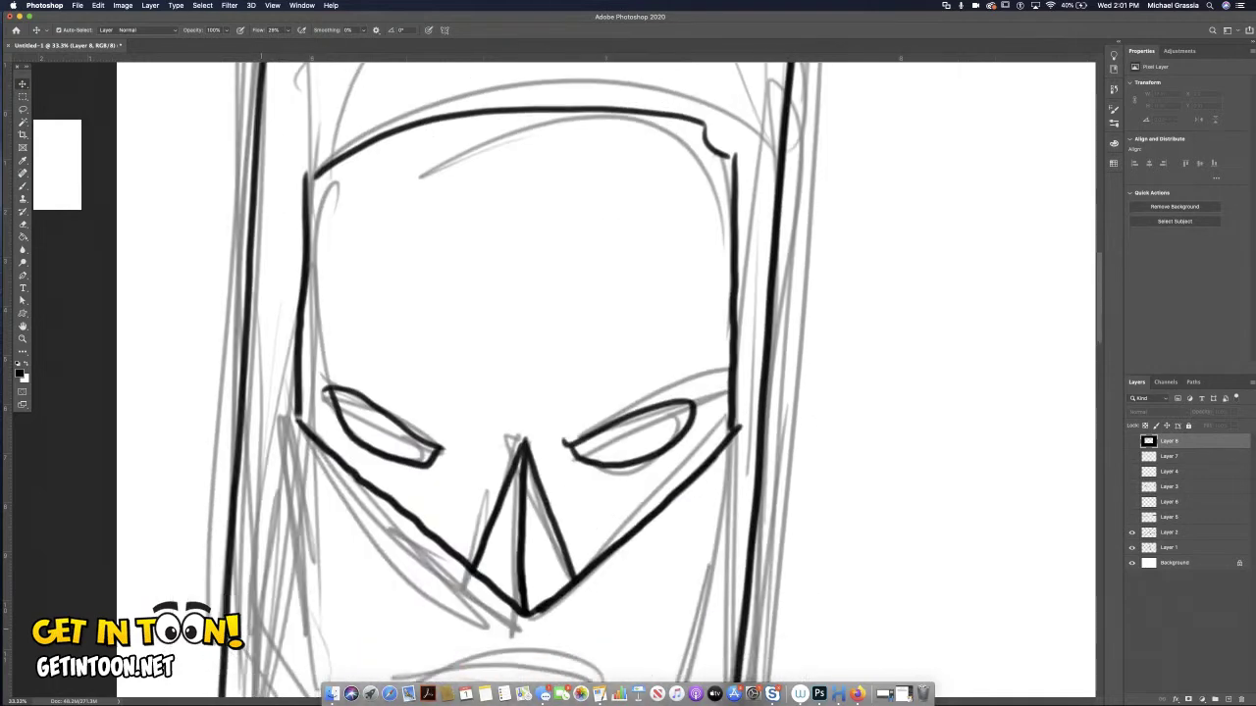
pyautogui.scroll(-4, 609, 383)
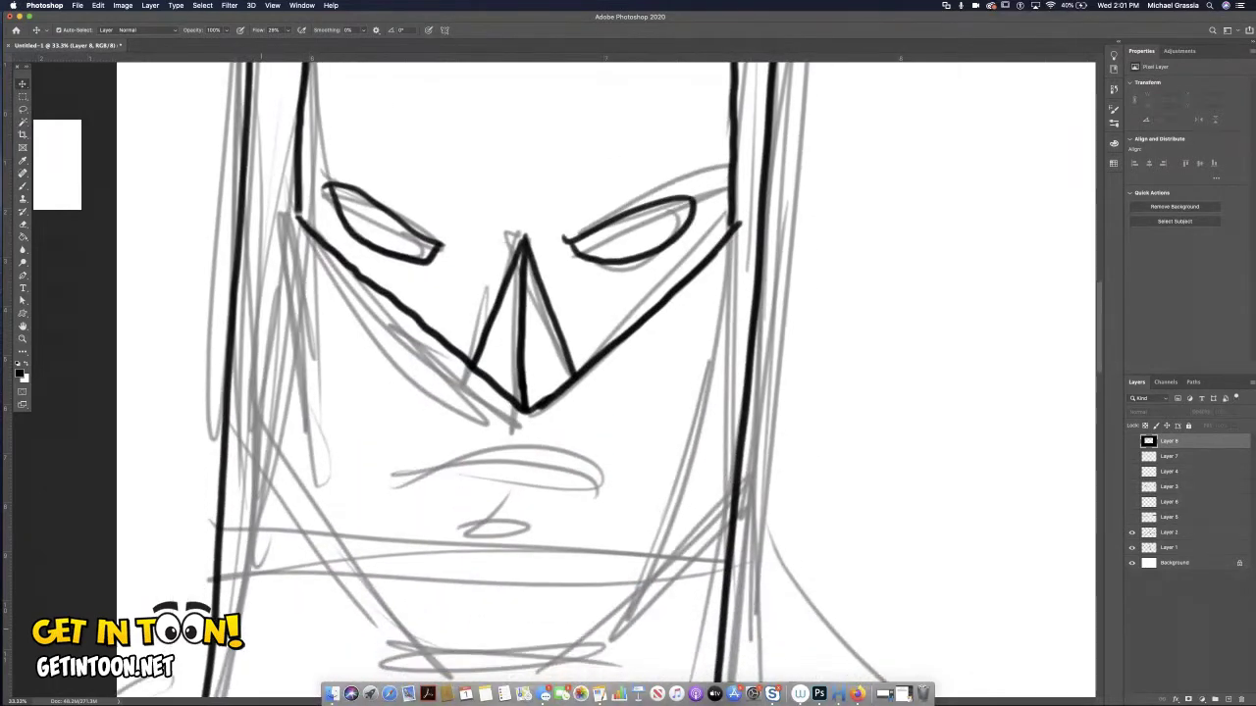
pyautogui.moveTo(299, 228); pyautogui.dragTo(303, 504)
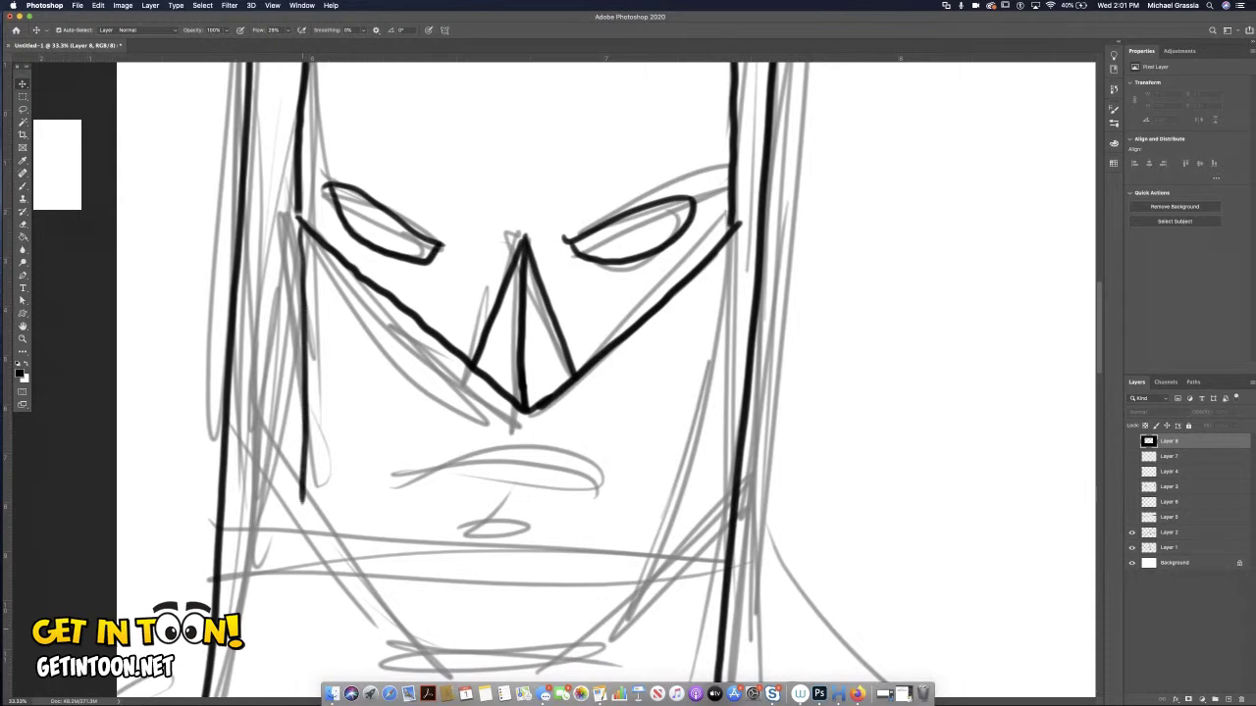
pyautogui.moveTo(727, 243); pyautogui.dragTo(700, 518)
pyautogui.scroll(-1, 608, 383)
pyautogui.scroll(-4, 608, 382)
pyautogui.moveTo(302, 376)
pyautogui.mouseDown()
pyautogui.moveTo(422, 542)
pyautogui.moveTo(496, 548)
pyautogui.moveTo(557, 540)
pyautogui.moveTo(702, 391)
pyautogui.mouseUp()
pyautogui.moveTo(406, 355)
pyautogui.mouseDown()
pyautogui.moveTo(467, 331)
pyautogui.moveTo(539, 330)
pyautogui.moveTo(610, 361)
pyautogui.mouseUp()
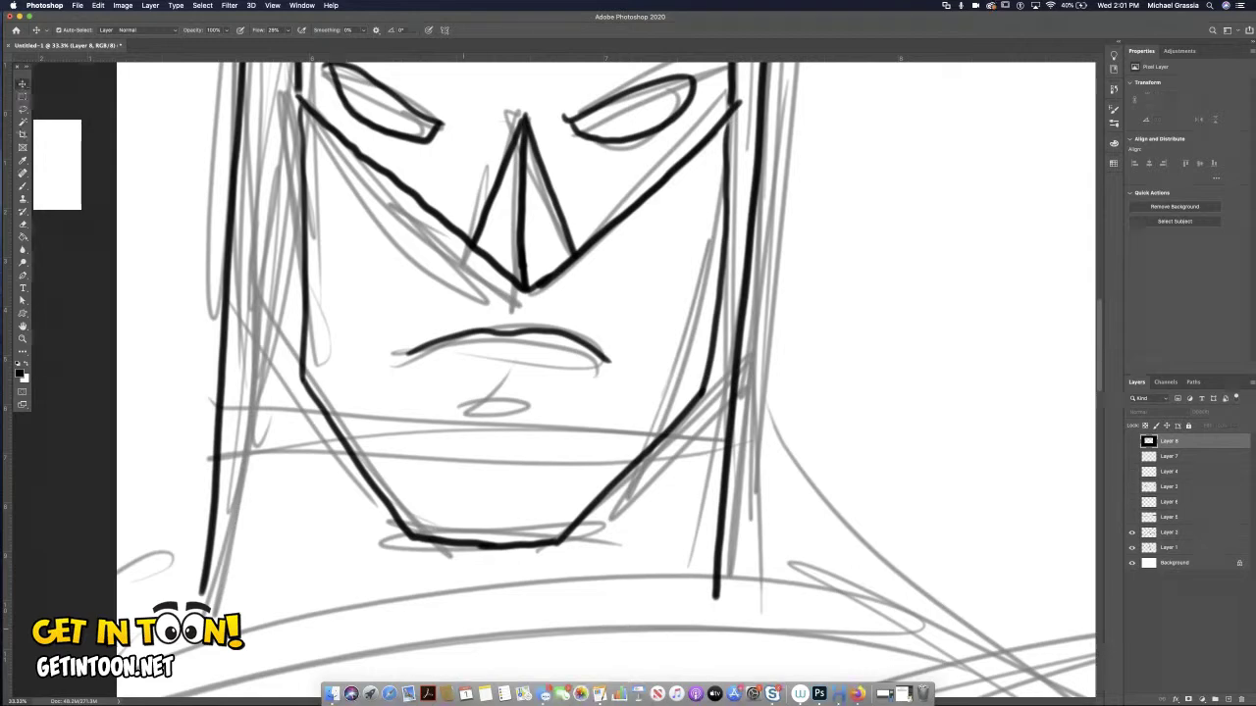
# Add the lower lip, short cheek lines, a crease beside the mouth, and the chin curve with its cleft.
pyautogui.moveTo(461, 370); pyautogui.dragTo(560, 376)
pyautogui.moveTo(305, 172); pyautogui.dragTo(338, 224)
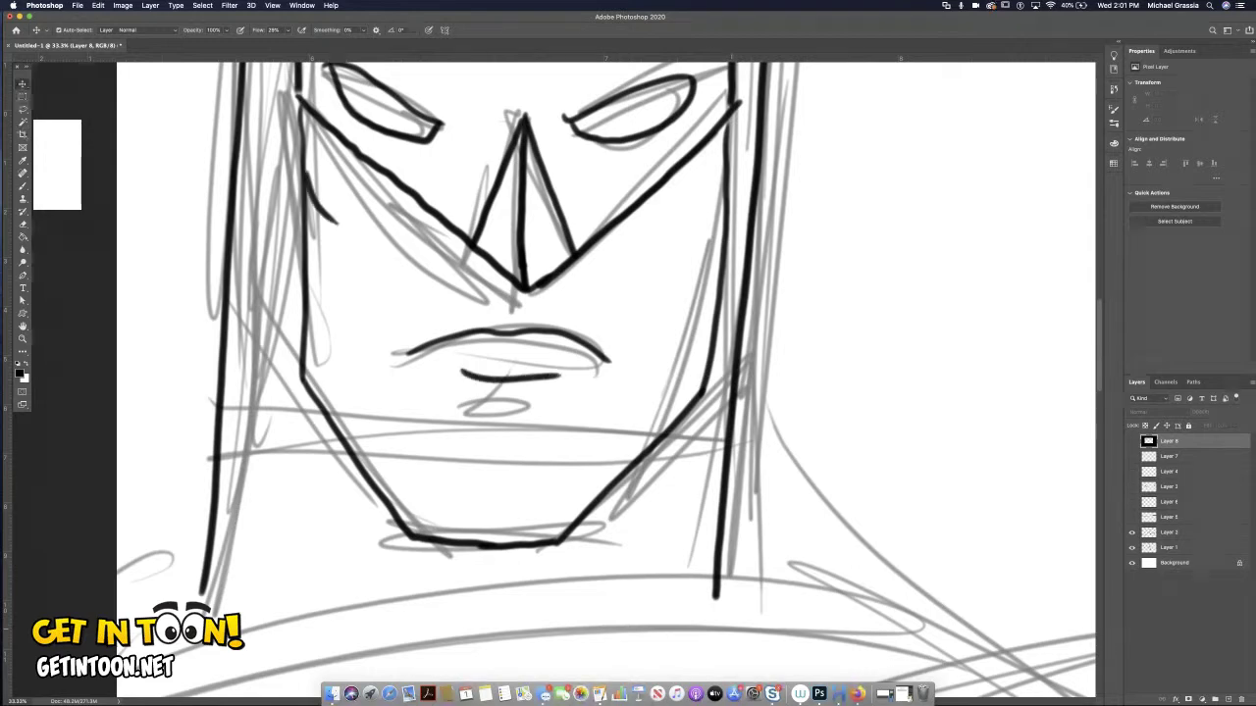
pyautogui.moveTo(727, 163); pyautogui.dragTo(681, 235)
pyautogui.moveTo(394, 232)
pyautogui.mouseDown()
pyautogui.moveTo(359, 267)
pyautogui.moveTo(368, 398)
pyautogui.mouseUp()
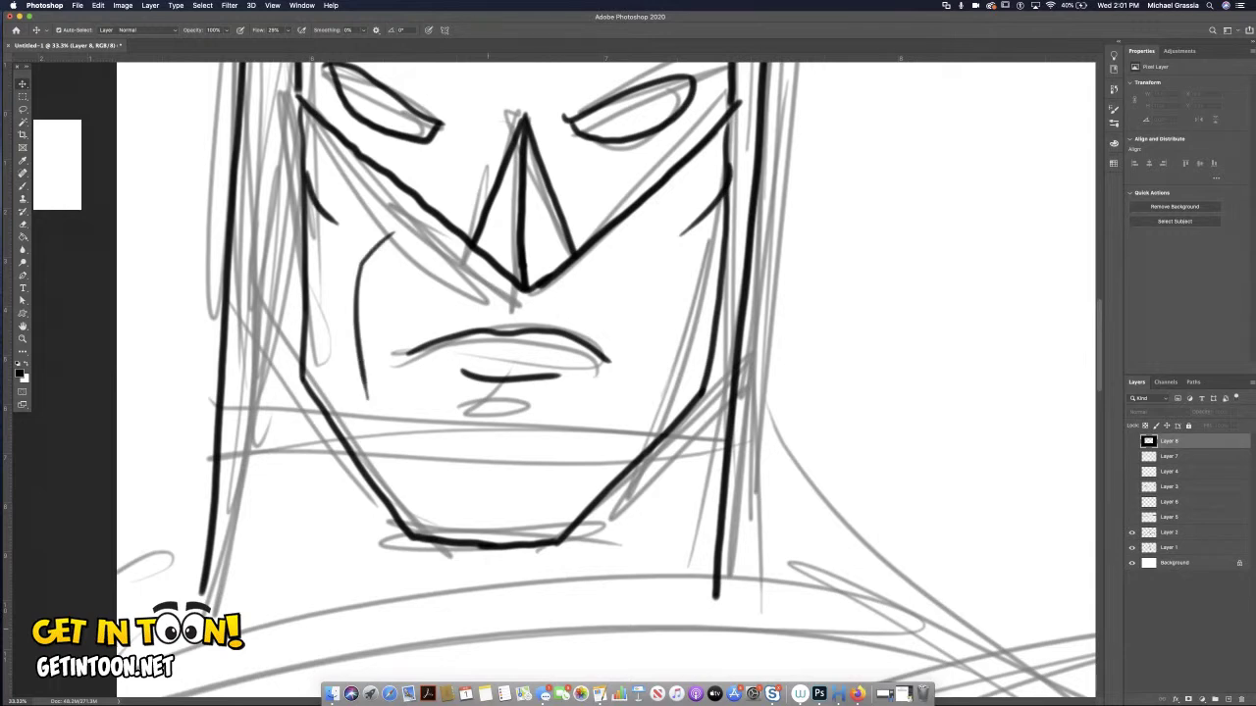
pyautogui.moveTo(436, 441)
pyautogui.mouseDown()
pyautogui.moveTo(477, 421)
pyautogui.moveTo(568, 459)
pyautogui.moveTo(489, 508)
pyautogui.mouseUp()
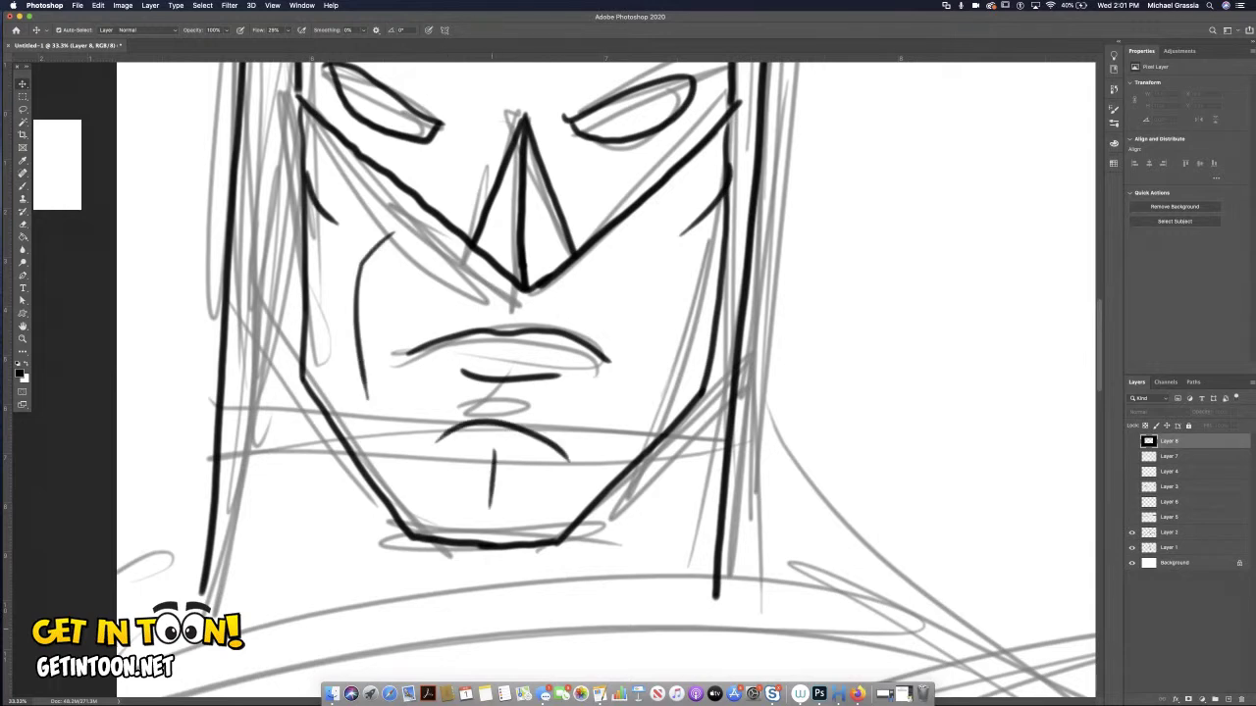
pyautogui.press('super+0')
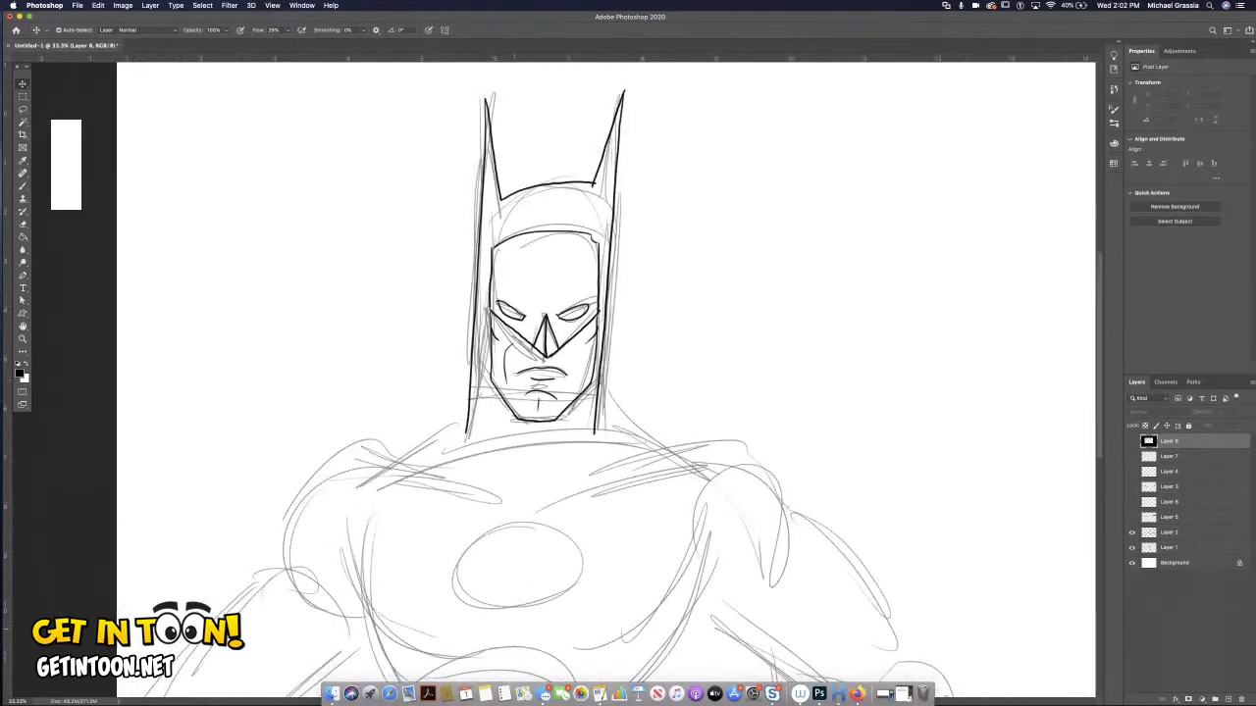
# Erase the inked ears and top of the cowl and redraw them on a new layer over the sketch.
pyautogui.press('e')
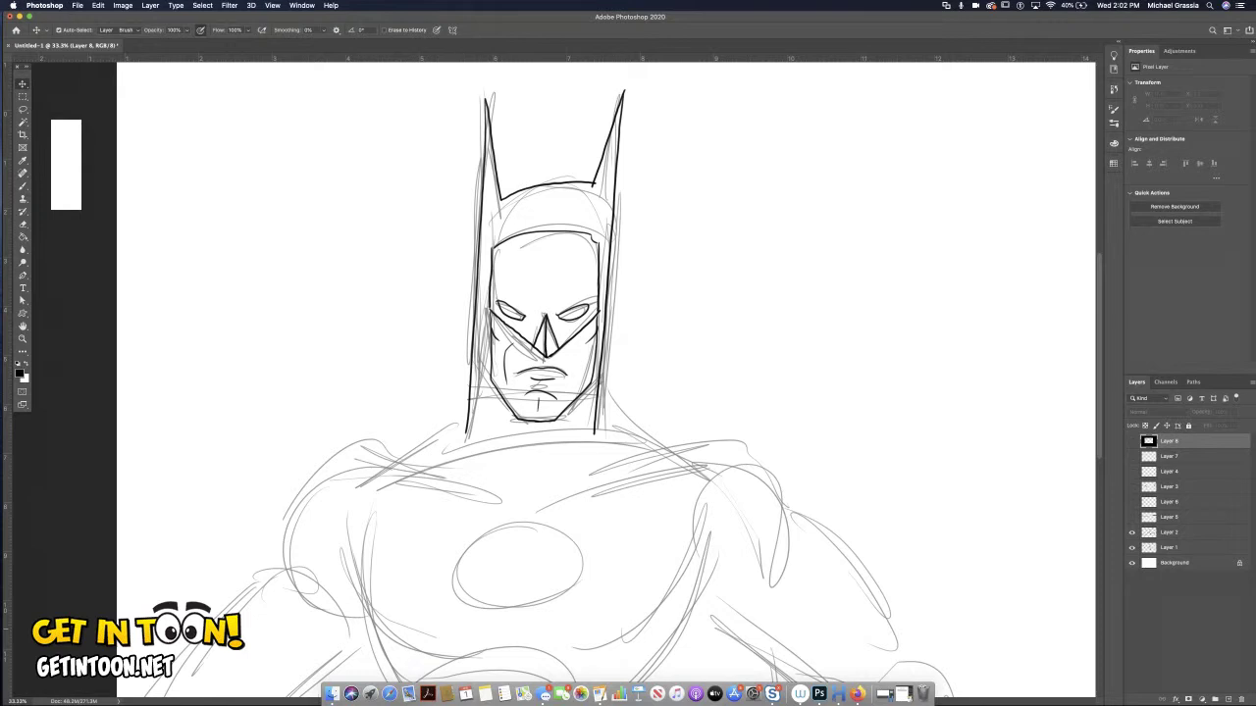
pyautogui.moveTo(491, 98)
pyautogui.mouseDown()
pyautogui.moveTo(499, 201)
pyautogui.moveTo(594, 182)
pyautogui.moveTo(618, 152)
pyautogui.moveTo(611, 243)
pyautogui.mouseUp()
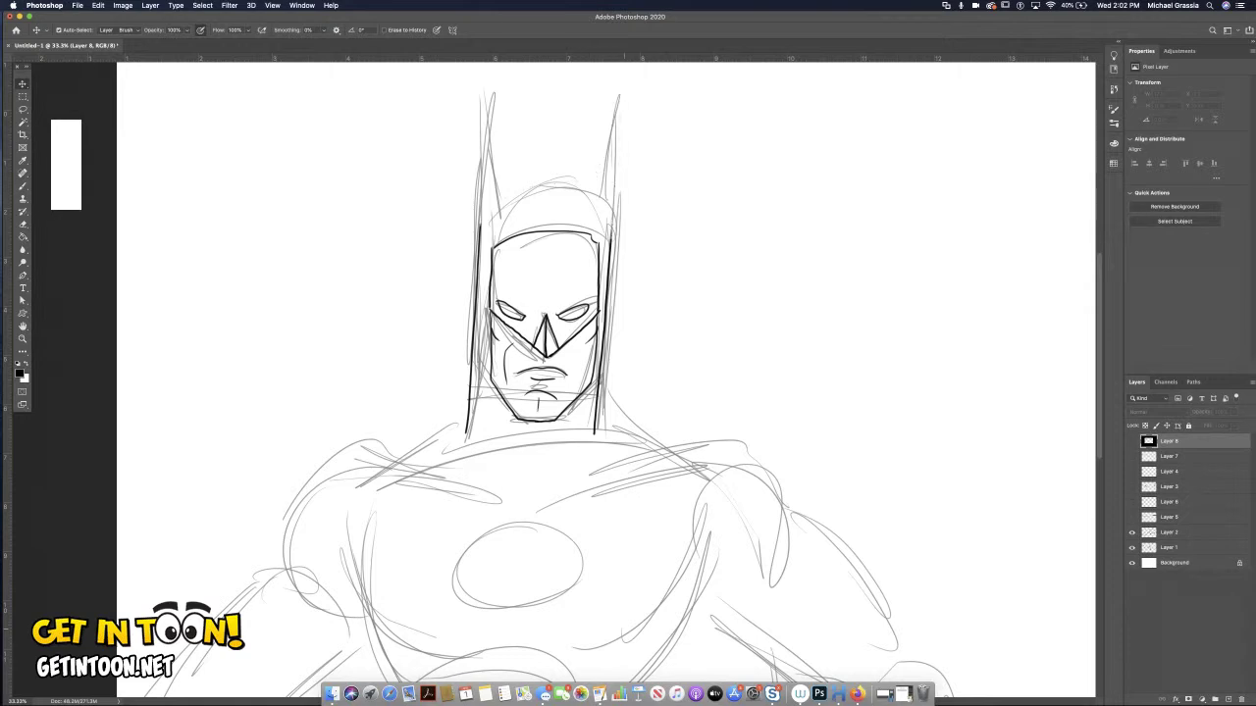
pyautogui.press('b')
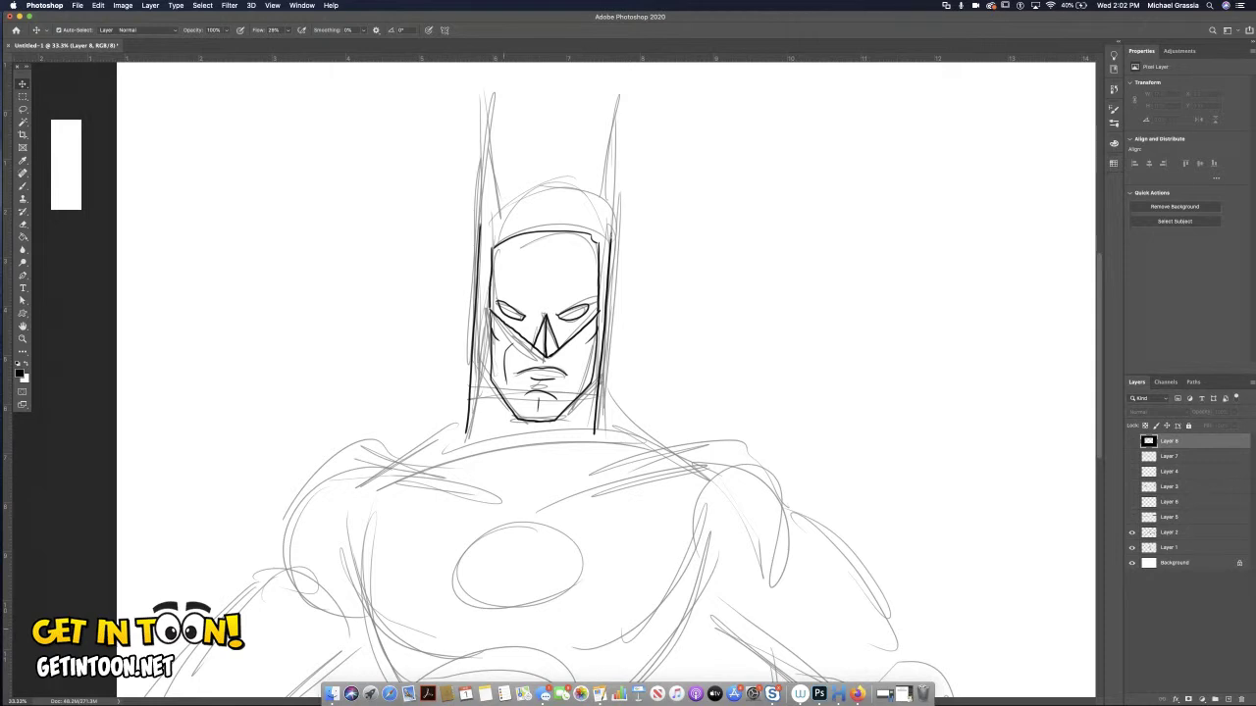
pyautogui.moveTo(498, 211)
pyautogui.mouseDown()
pyautogui.moveTo(556, 189)
pyautogui.moveTo(610, 196)
pyautogui.mouseUp()
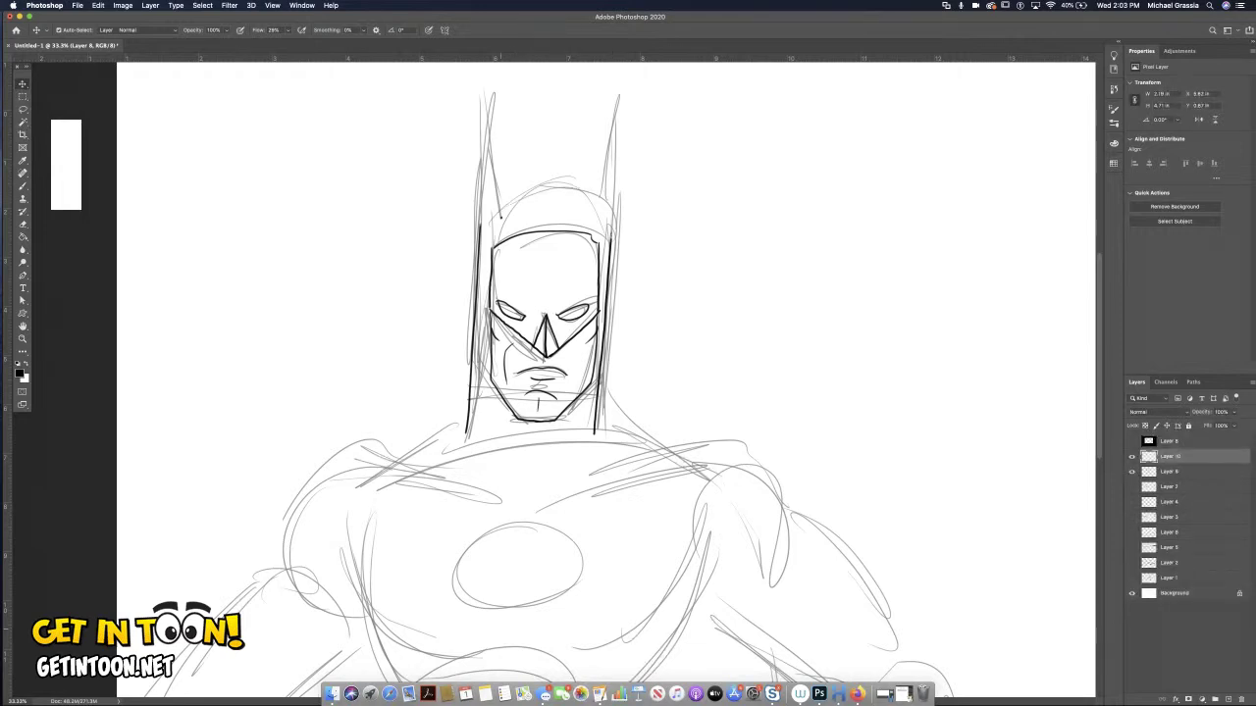
pyautogui.moveTo(501, 216); pyautogui.dragTo(595, 208)
pyautogui.moveTo(490, 119); pyautogui.dragTo(504, 213)
pyautogui.moveTo(487, 122); pyautogui.dragTo(476, 253)
pyautogui.moveTo(617, 104); pyautogui.dragTo(596, 208)
pyautogui.moveTo(618, 110); pyautogui.dragTo(602, 402)
pyautogui.moveTo(495, 247)
pyautogui.mouseDown()
pyautogui.moveTo(497, 306)
pyautogui.moveTo(508, 286)
pyautogui.moveTo(532, 312)
pyautogui.moveTo(500, 316)
pyautogui.moveTo(527, 334)
pyautogui.moveTo(543, 298)
pyautogui.moveTo(561, 343)
pyautogui.moveTo(593, 309)
pyautogui.moveTo(592, 240)
pyautogui.moveTo(586, 292)
pyautogui.moveTo(530, 306)
pyautogui.moveTo(540, 239)
pyautogui.moveTo(544, 299)
pyautogui.moveTo(551, 243)
pyautogui.moveTo(561, 308)
pyautogui.moveTo(586, 245)
pyautogui.moveTo(583, 284)
pyautogui.mouseUp()
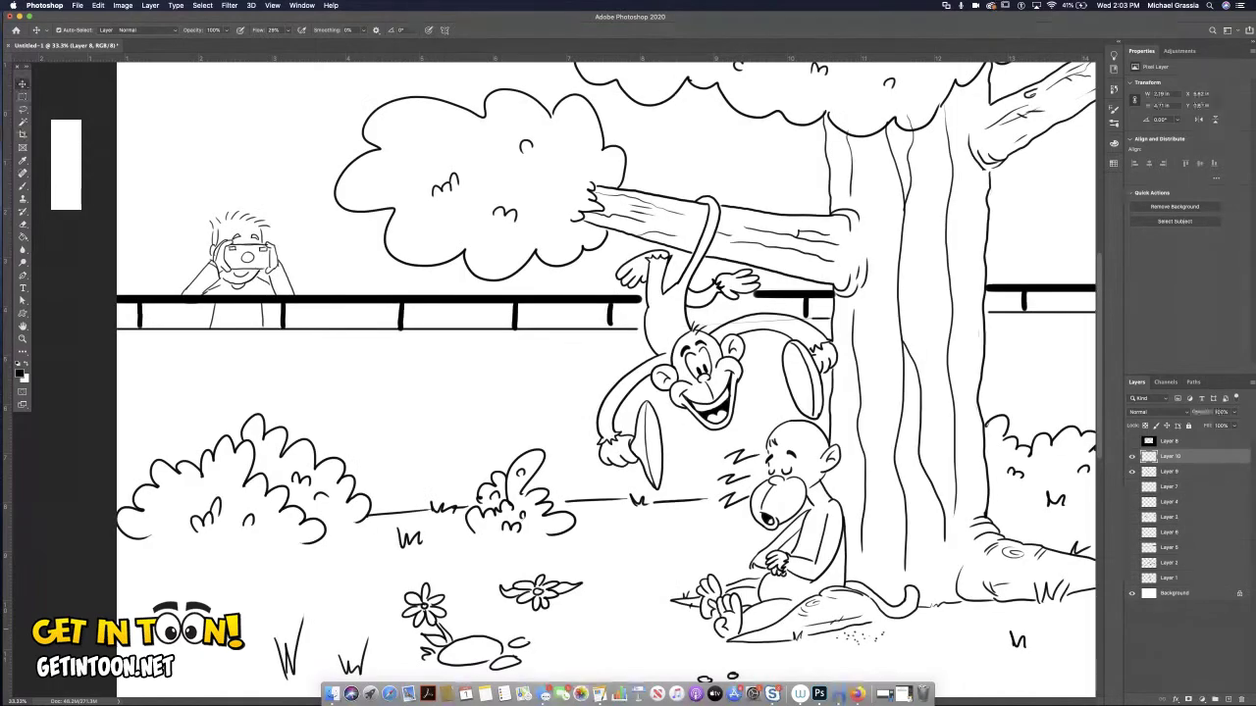
# Return to the monkey scene and fit the whole canvas in view.
pyautogui.press('super+0')
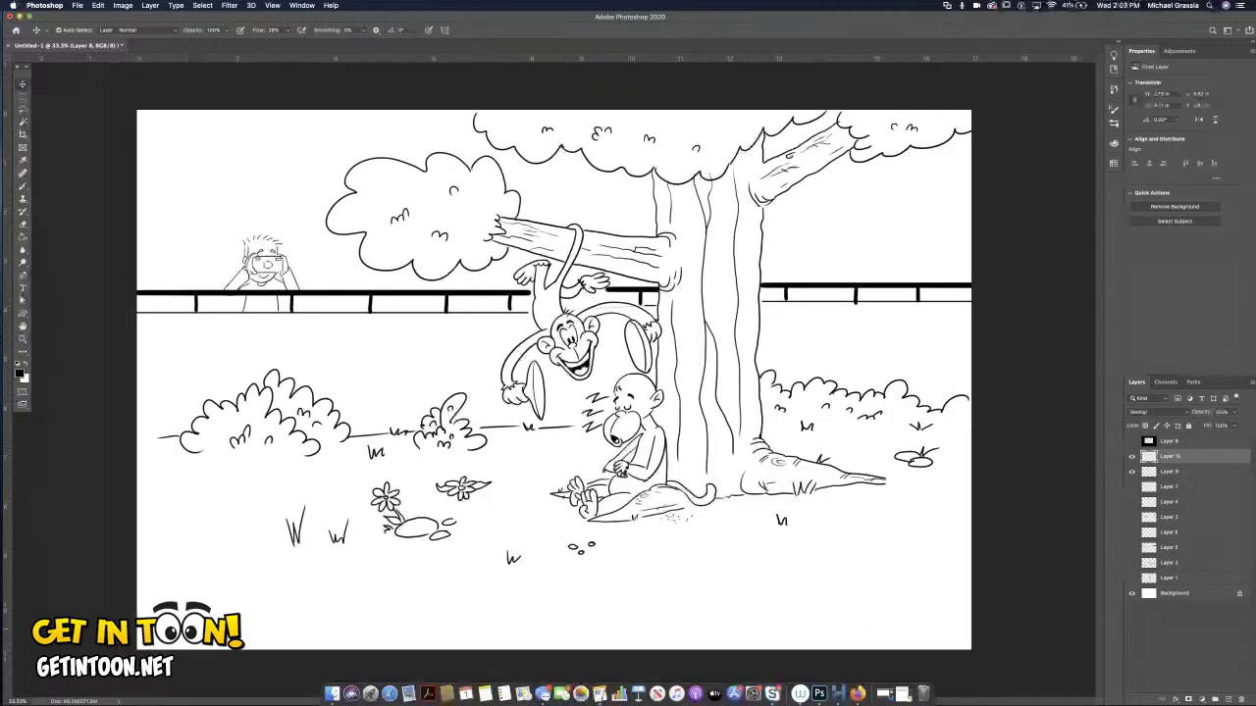